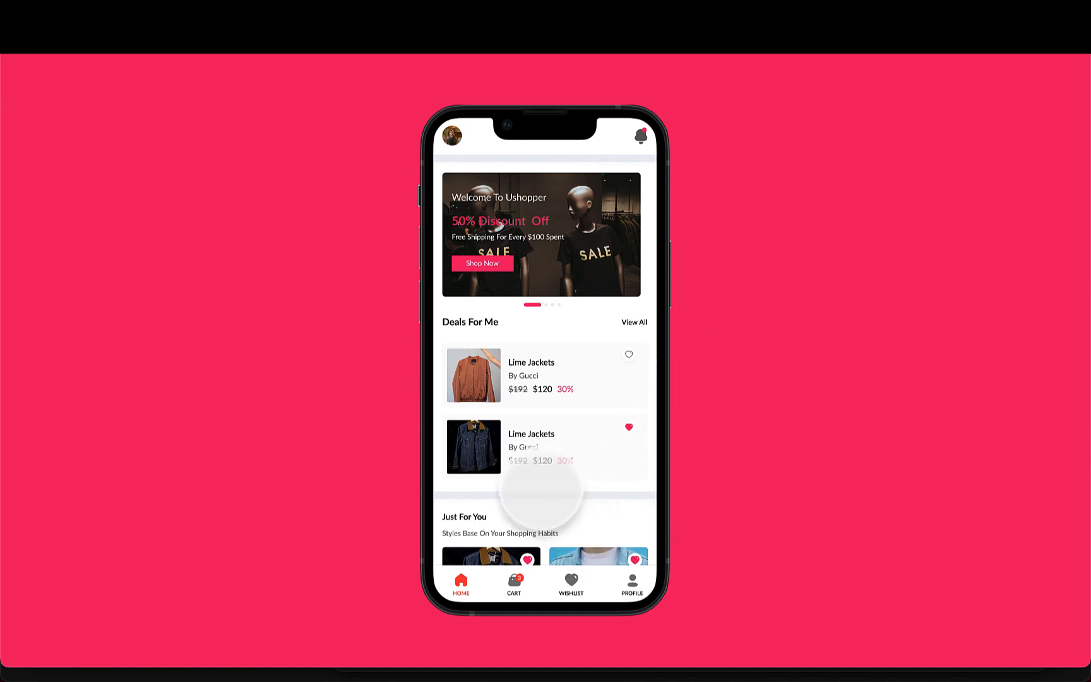
Open the cart in the uShopper prototype and remove the first Lime Jacket item
{"action": "left_click", "coordinate": [508, 590]}
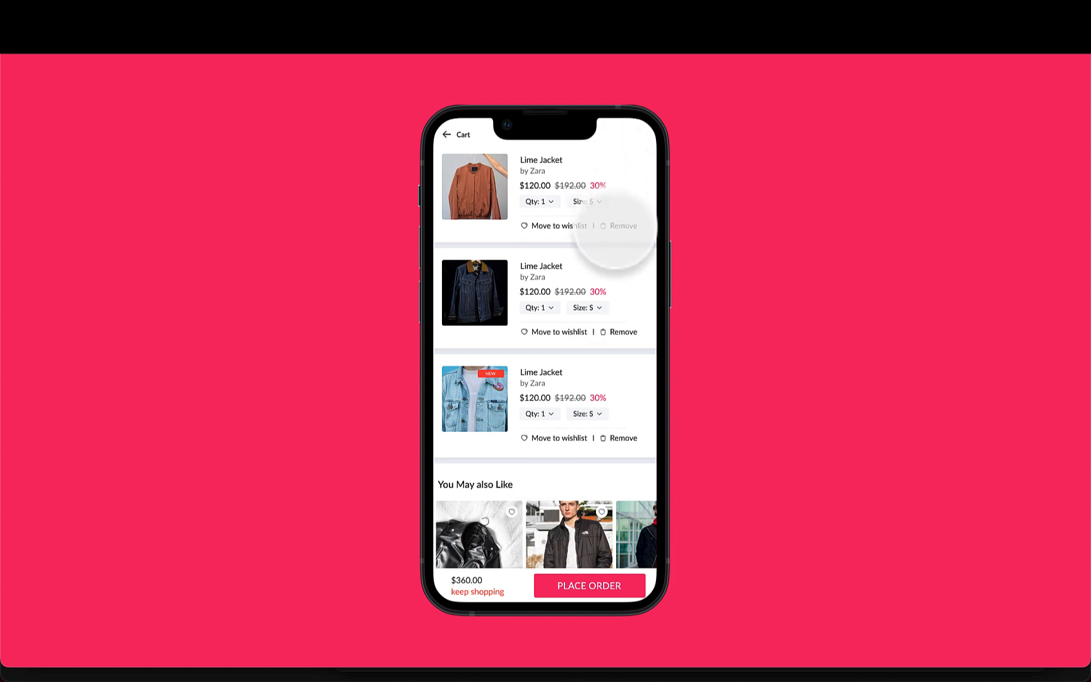
{"action": "left_click", "coordinate": [618, 228]}
{"action": "left_click", "coordinate": [603, 395]}
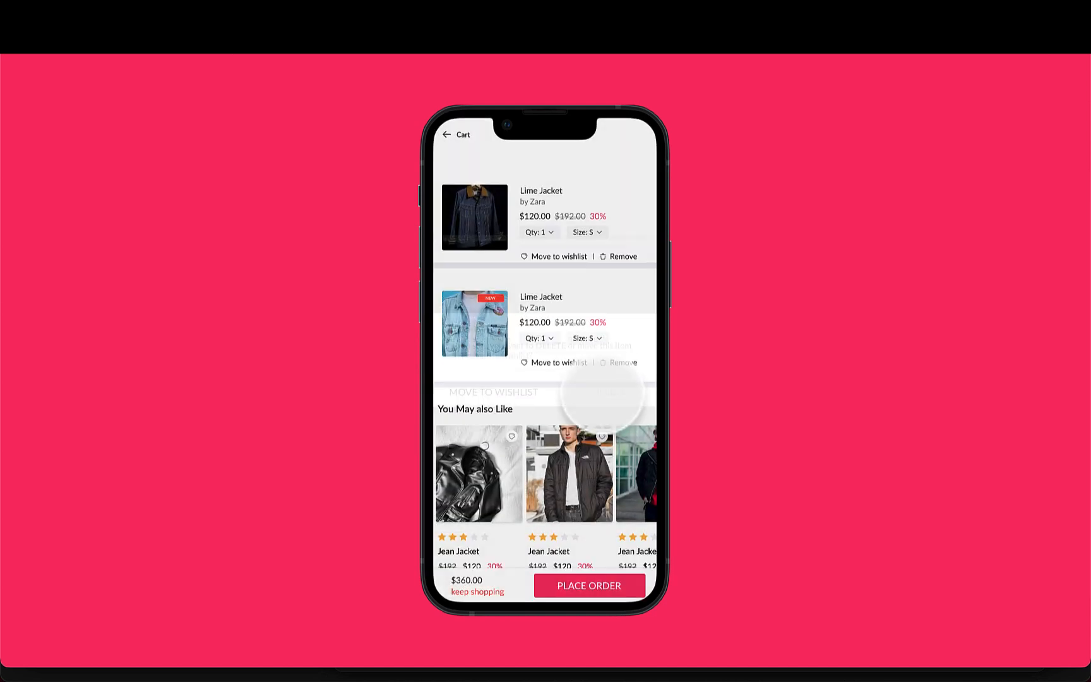
Open the first Lime Jackets deal from the home screen, swipe through its photos and add it to the bag
{"action": "left_click", "coordinate": [460, 135]}
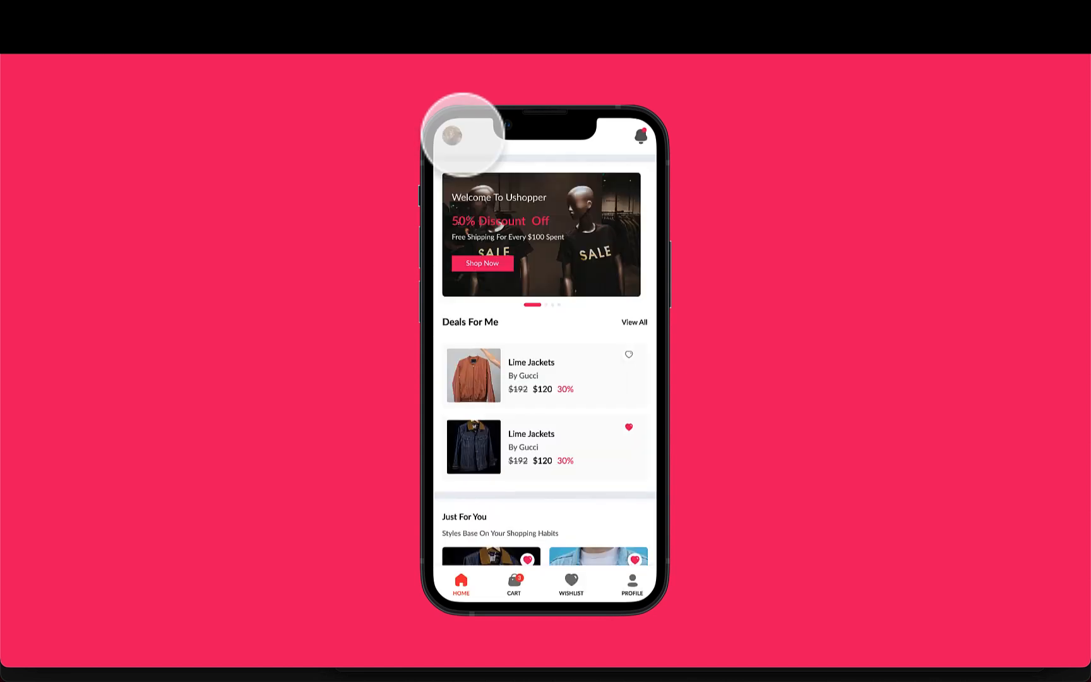
{"action": "left_click", "coordinate": [479, 378]}
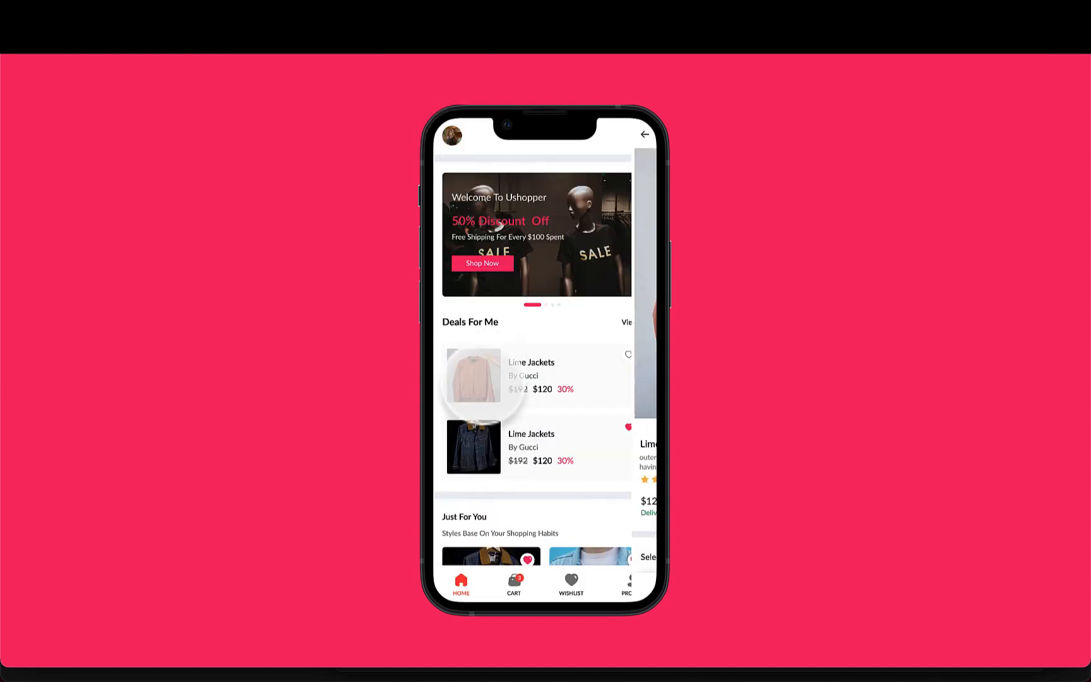
{"action": "left_click_drag", "start_coordinate": [584, 377], "coordinate": [365, 382]}
{"action": "left_click_drag", "start_coordinate": [512, 336], "coordinate": [641, 378]}
{"action": "left_click", "coordinate": [594, 590]}
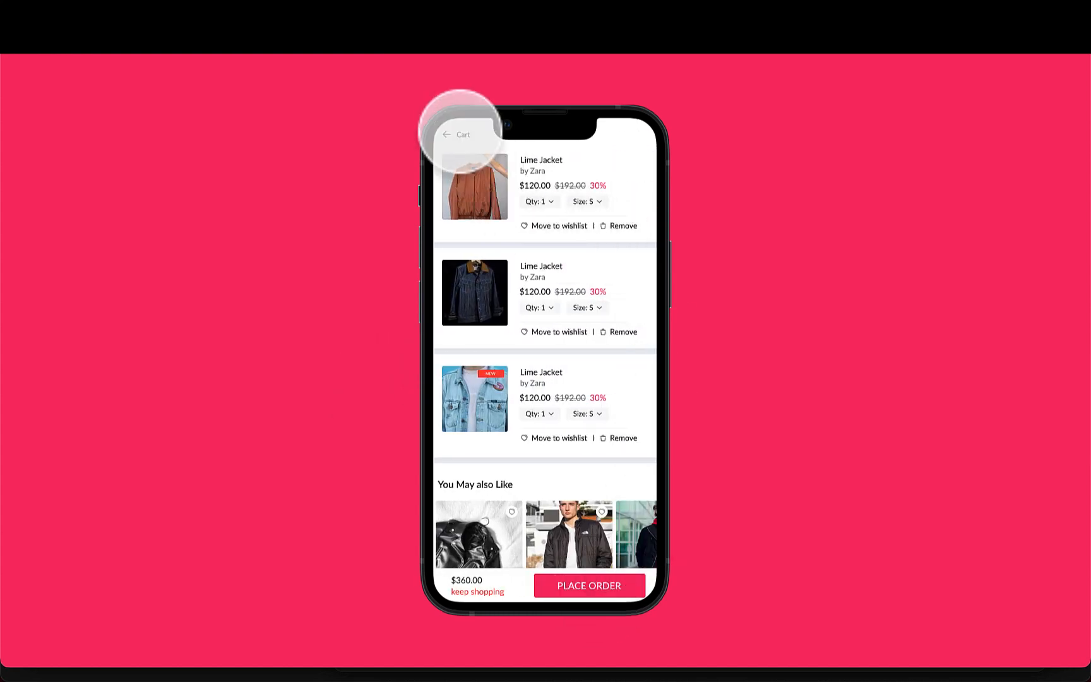
Navigate back to the home screen and open, then dismiss, the avatar side menu
{"action": "left_click", "coordinate": [452, 134]}
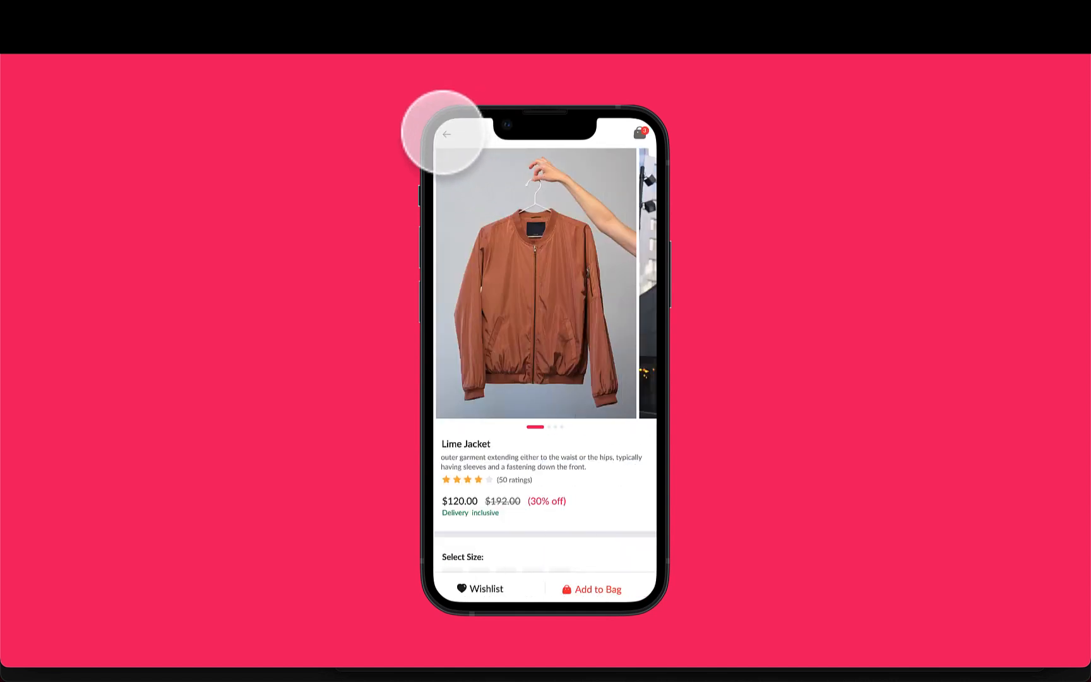
{"action": "left_click", "coordinate": [444, 134]}
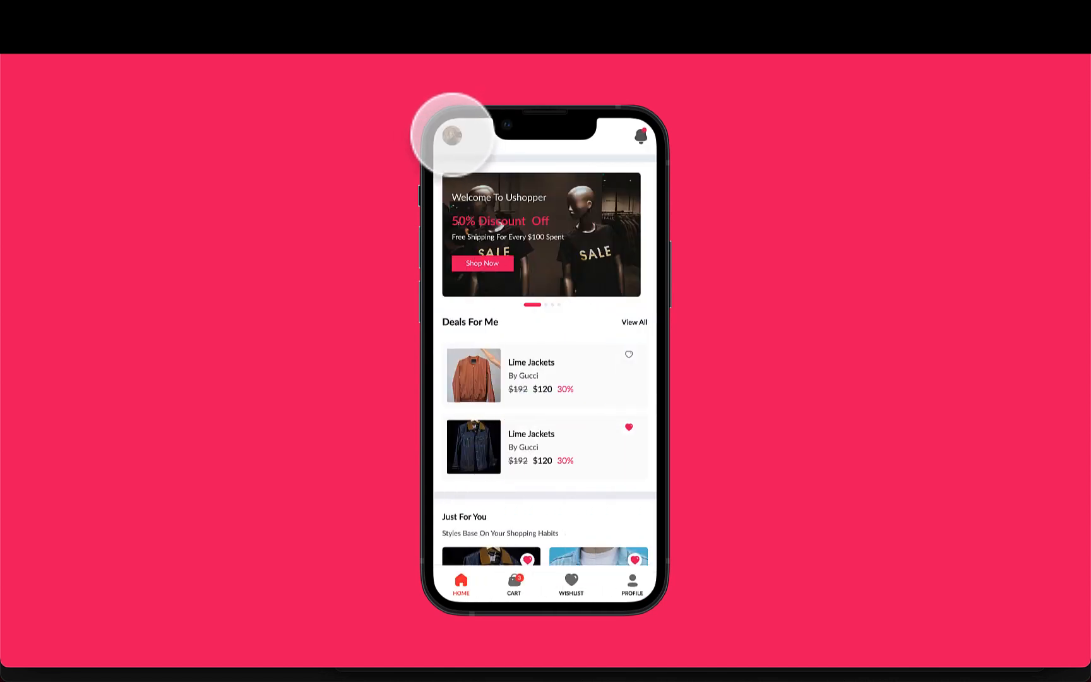
{"action": "left_click", "coordinate": [451, 135]}
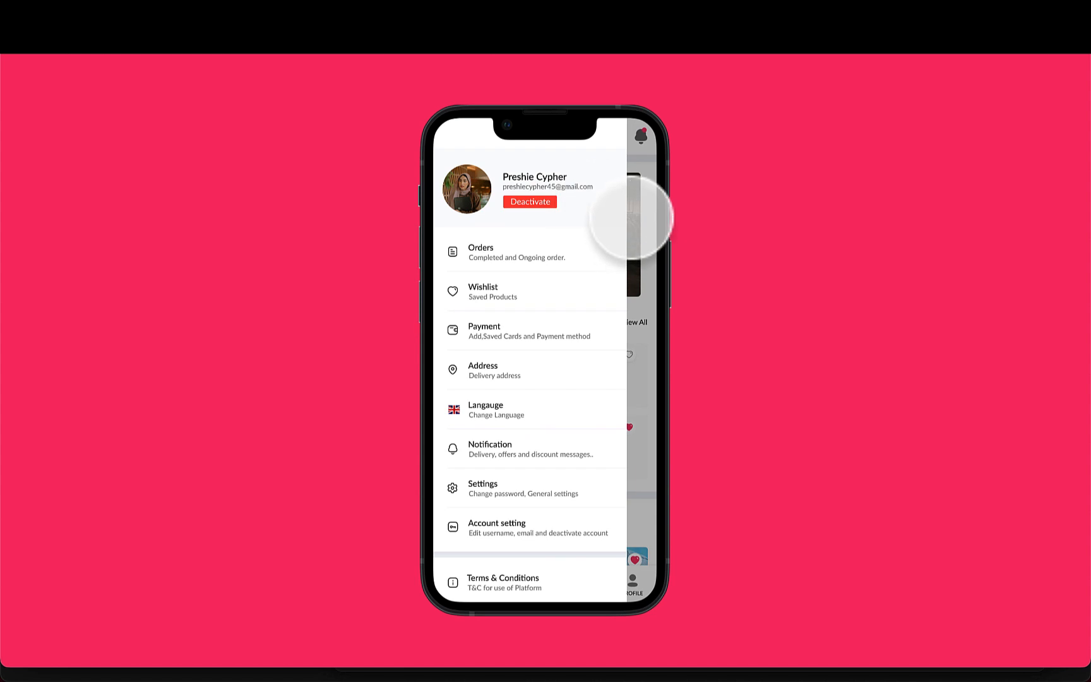
{"action": "left_click", "coordinate": [643, 296]}
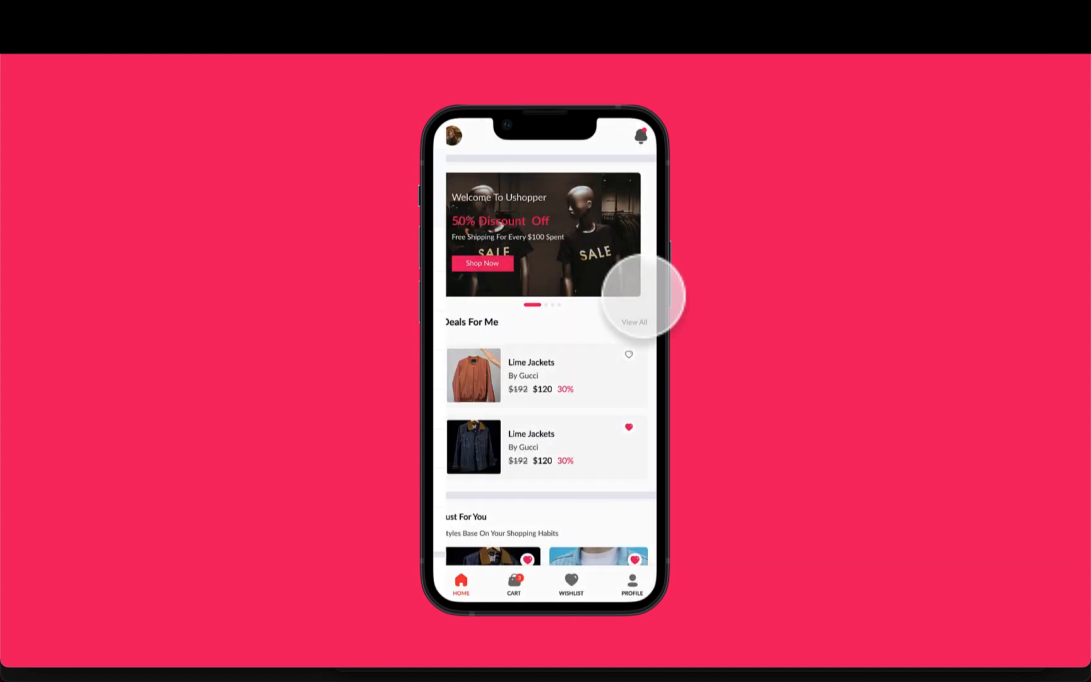
Open the Profile tab, scroll down and log out, confirming the prompt
{"action": "left_click", "coordinate": [632, 584]}
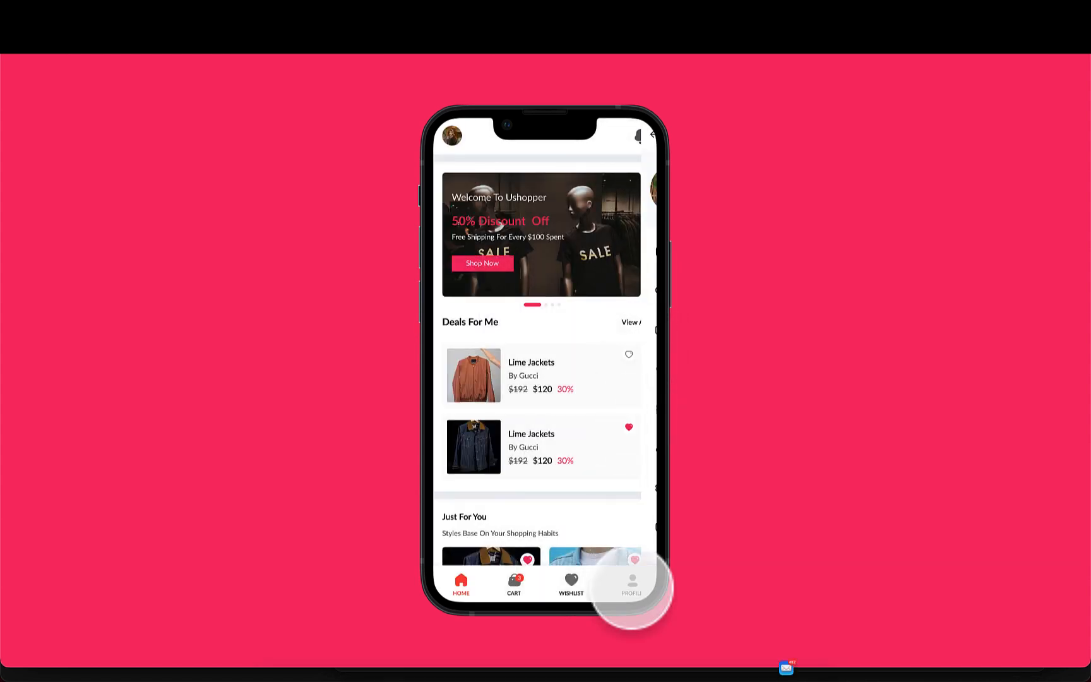
{"action": "scroll", "coordinate": [548, 387], "scroll_direction": "down", "scroll_amount": 5}
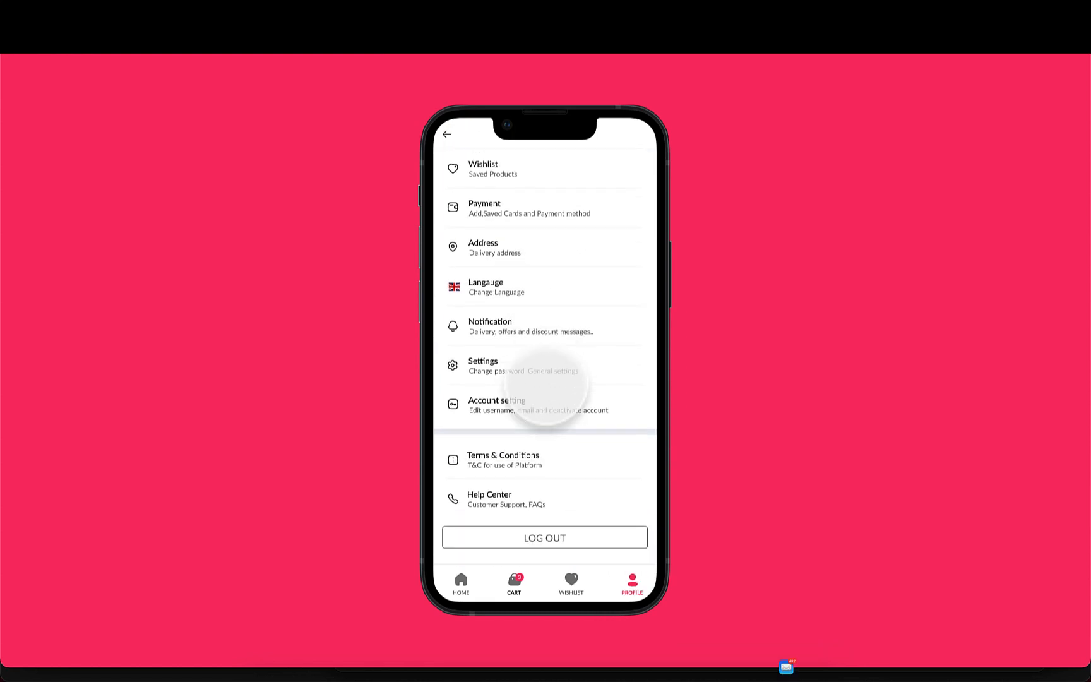
{"action": "left_click", "coordinate": [545, 512]}
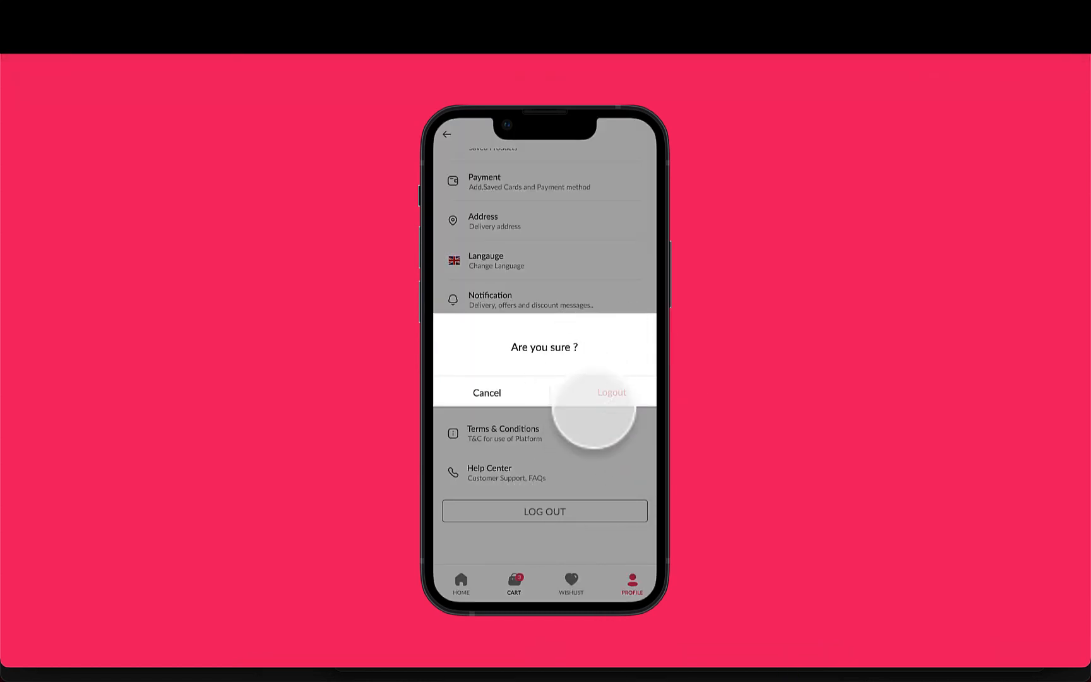
{"action": "left_click", "coordinate": [611, 392]}
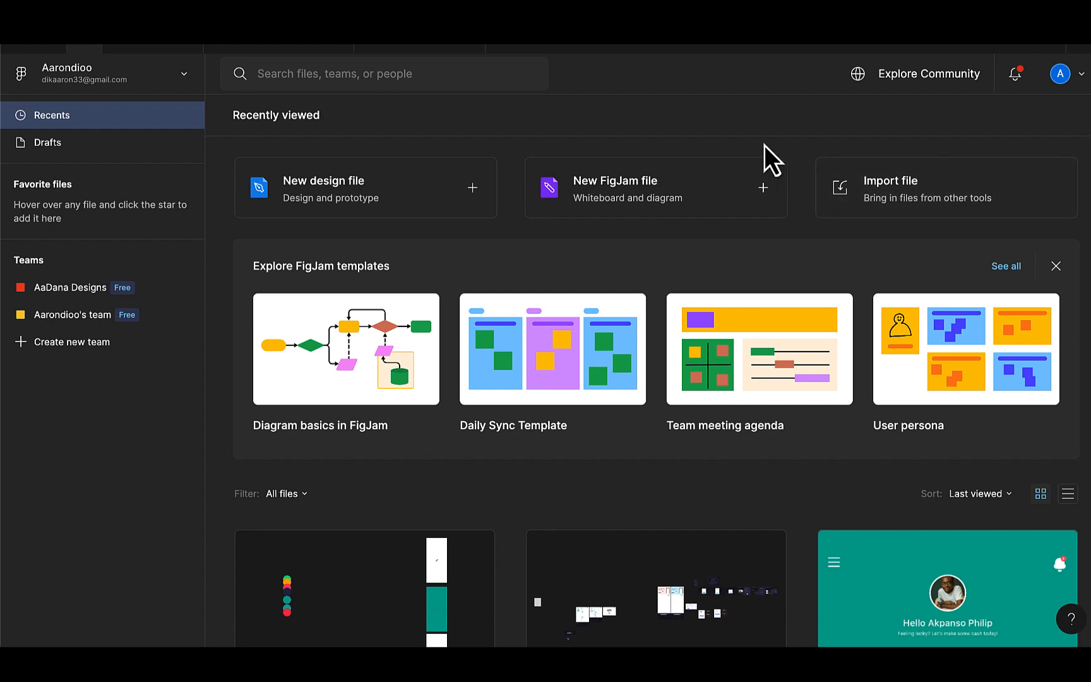
Import the file uShopper1.fig from the Desktop's FreeBies folder
{"action": "left_click", "coordinate": [877, 188]}
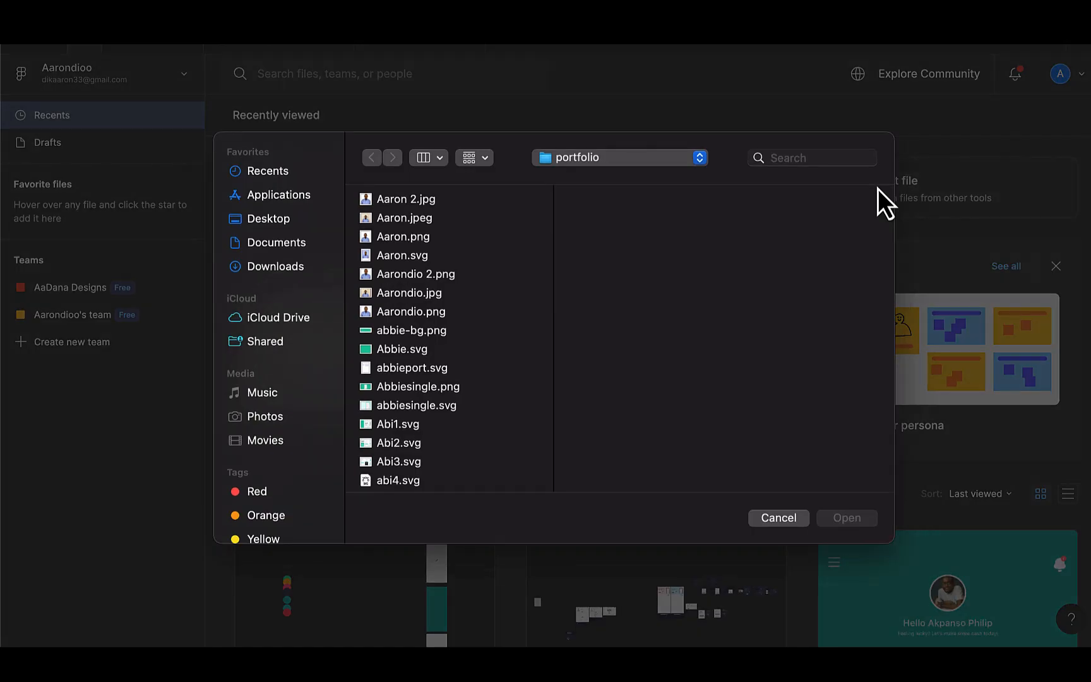
{"action": "left_click", "coordinate": [264, 223]}
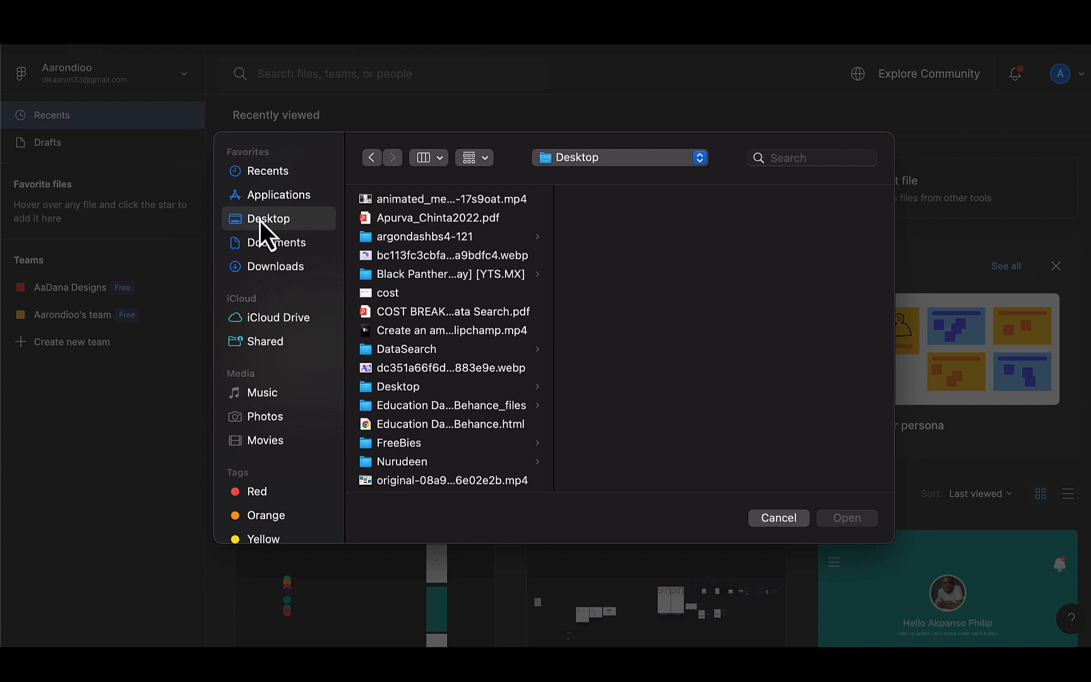
{"action": "scroll", "coordinate": [406, 320], "scroll_direction": "down", "scroll_amount": 3}
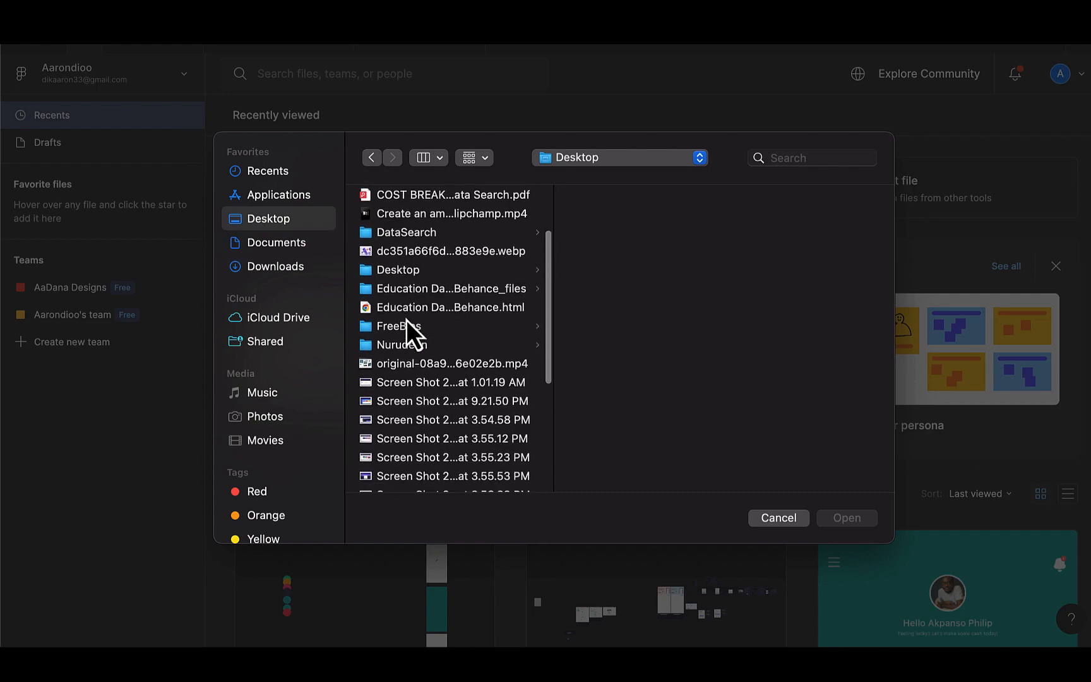
{"action": "left_click", "coordinate": [396, 331]}
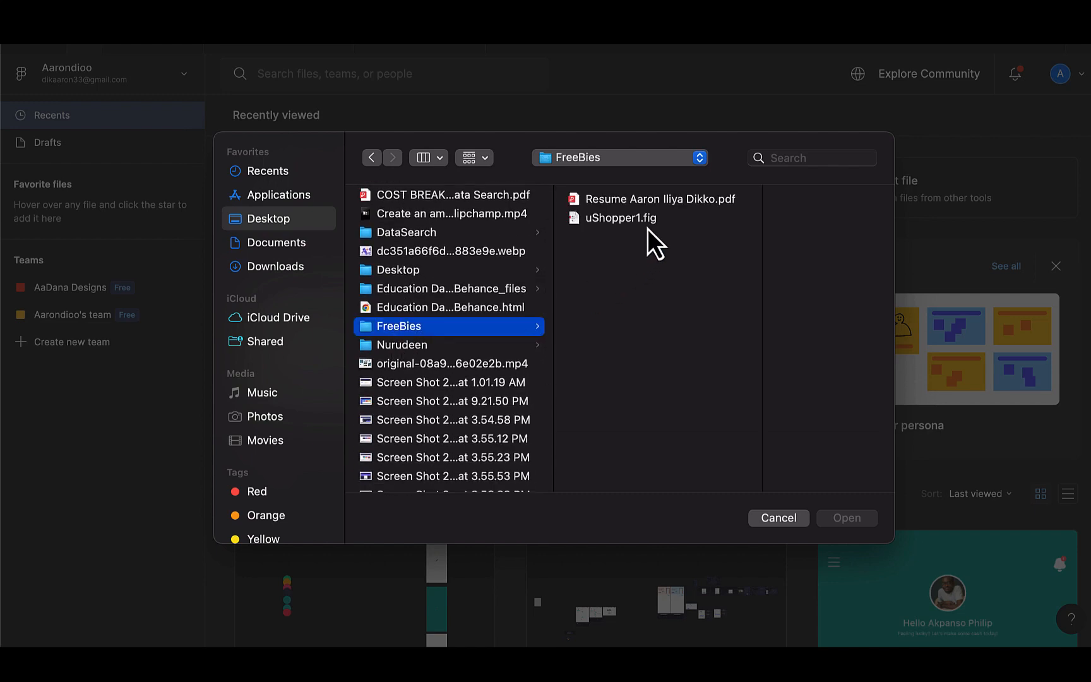
{"action": "left_click", "coordinate": [632, 217]}
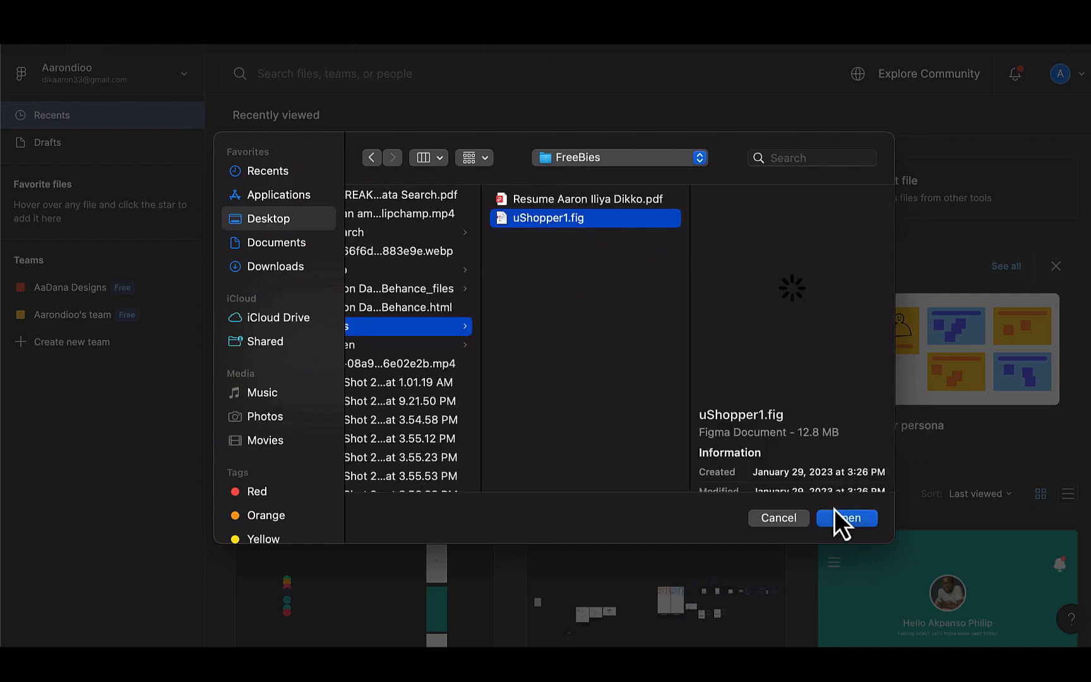
{"action": "left_click", "coordinate": [841, 519]}
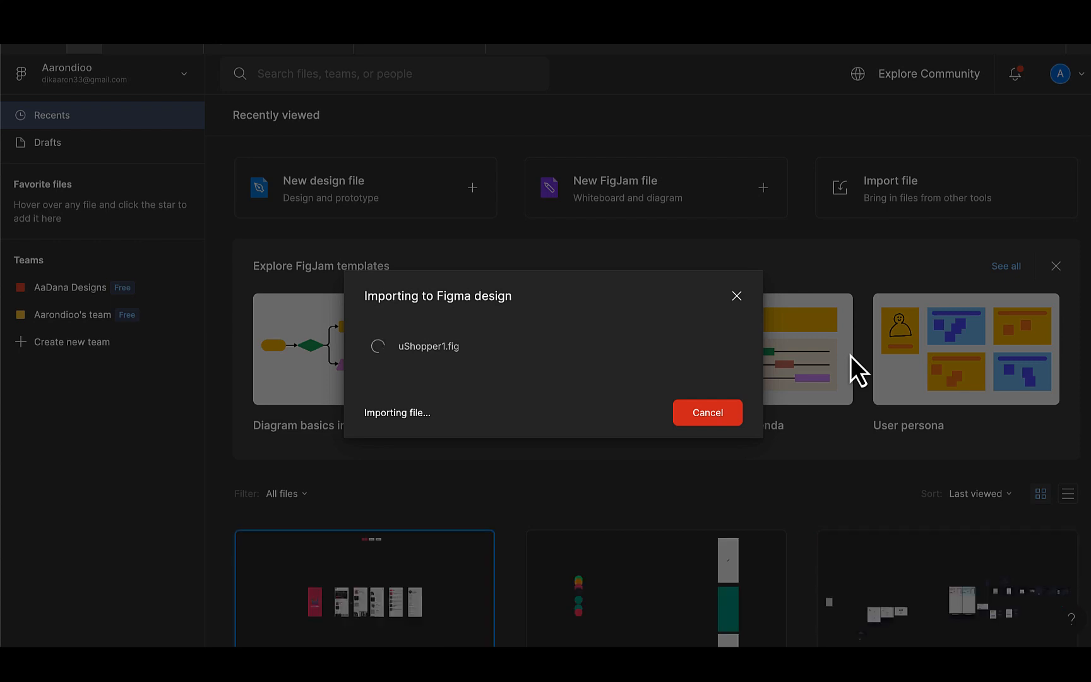
Close the import dialog and open the uShopper1 design file
{"action": "scroll", "coordinate": [850, 355], "scroll_direction": "down", "scroll_amount": 2}
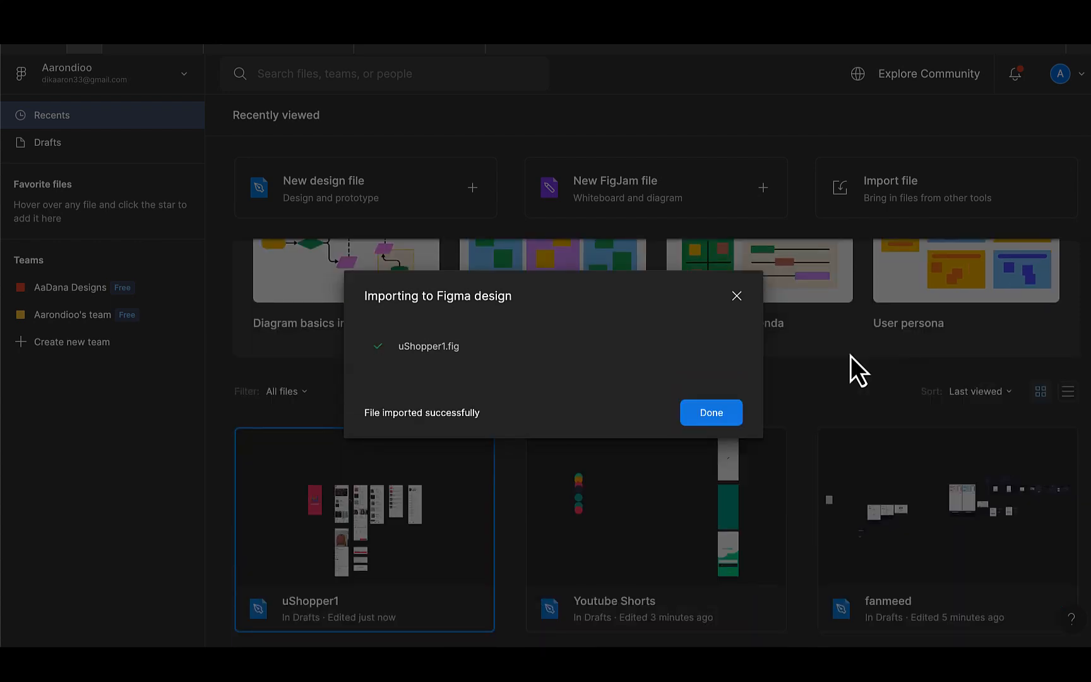
{"action": "left_click", "coordinate": [696, 414]}
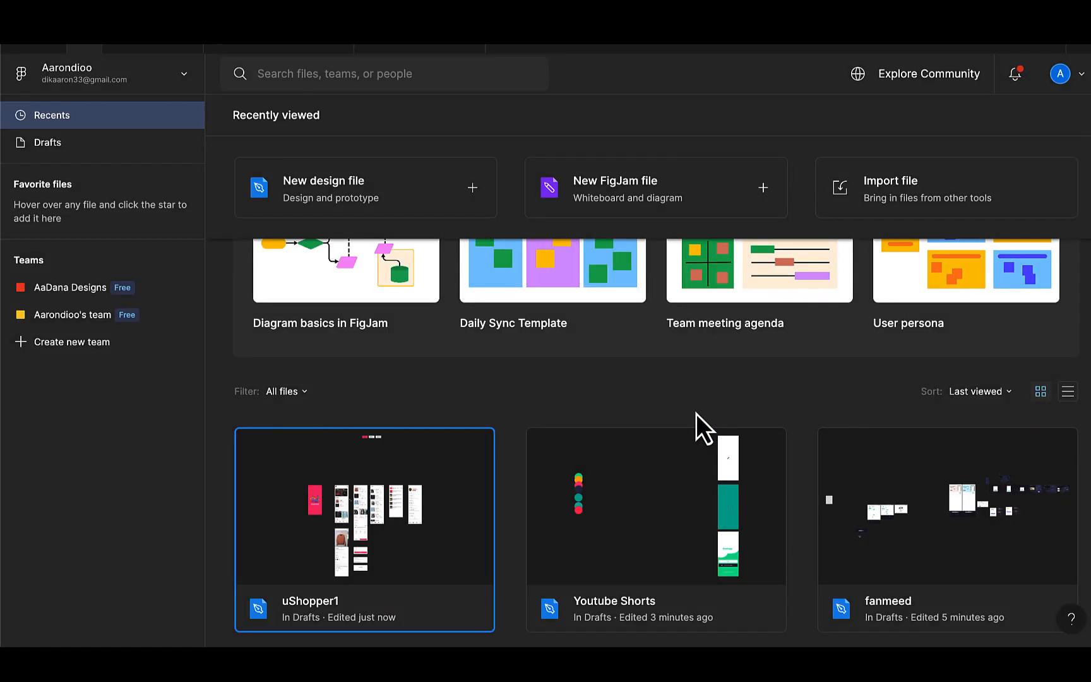
{"action": "double_click", "coordinate": [377, 534]}
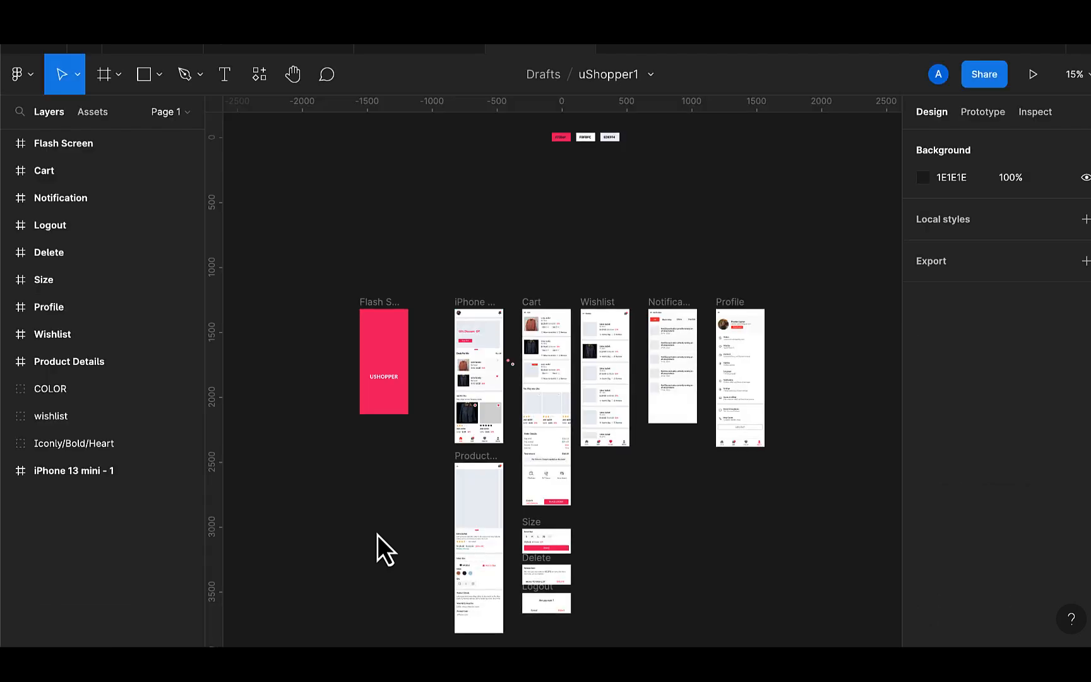
Move the Flash Screen frame further left and duplicate it beside the original
{"action": "scroll", "coordinate": [378, 534], "scroll_direction": "up", "scroll_amount": 1}
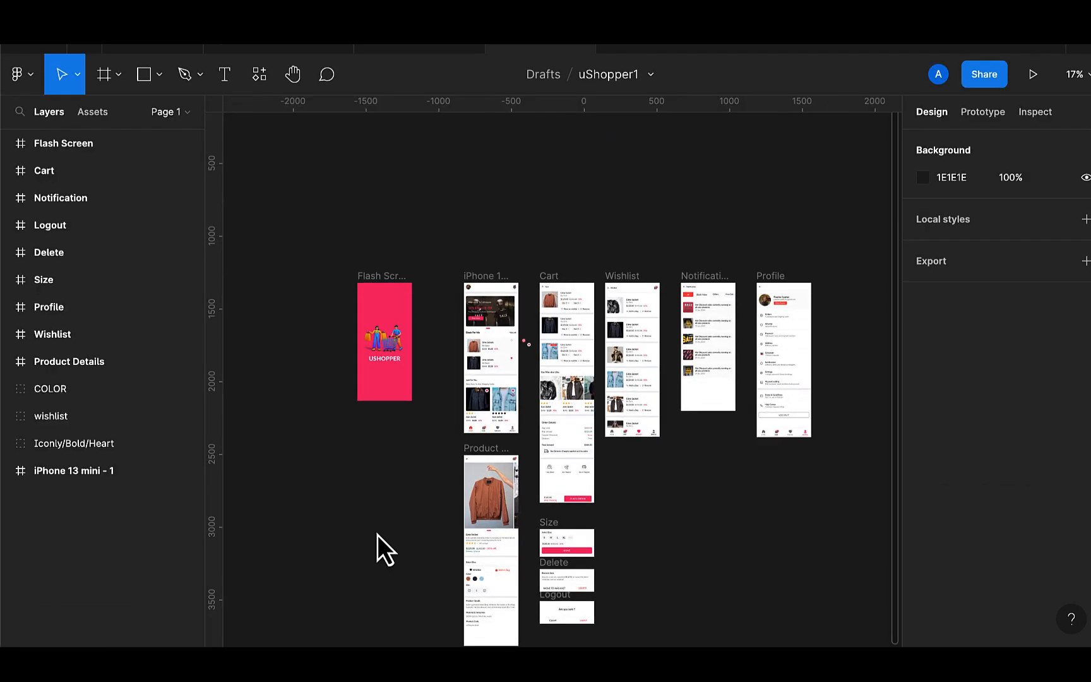
{"action": "scroll", "coordinate": [377, 535], "scroll_direction": "down", "scroll_amount": 2}
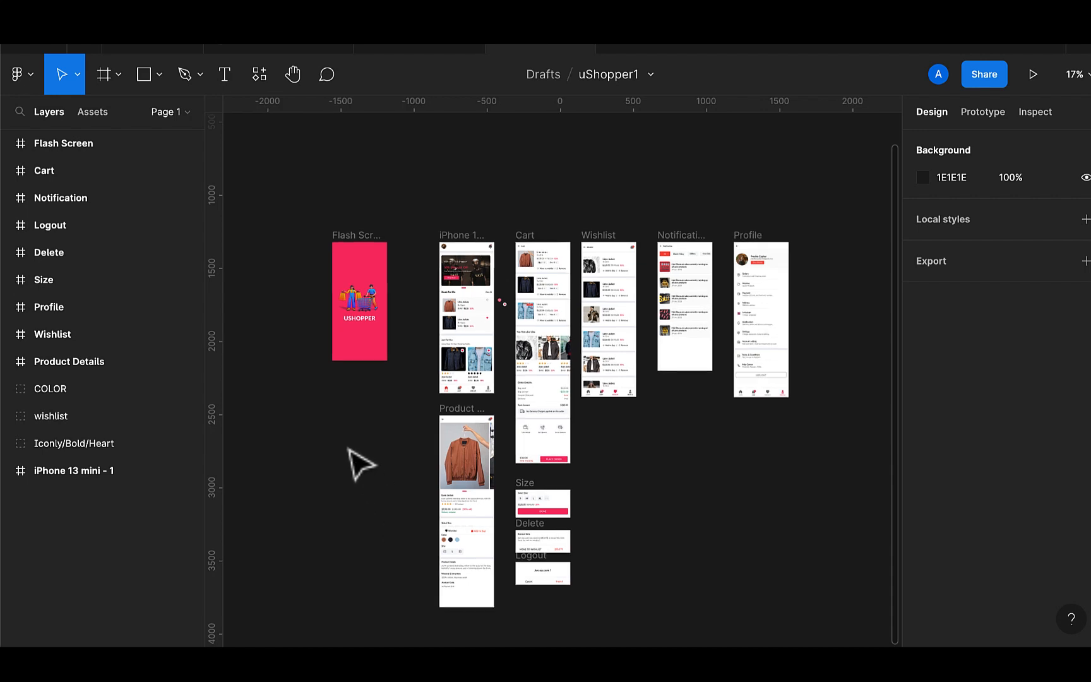
{"action": "scroll", "coordinate": [361, 466], "scroll_direction": "up", "scroll_amount": 2}
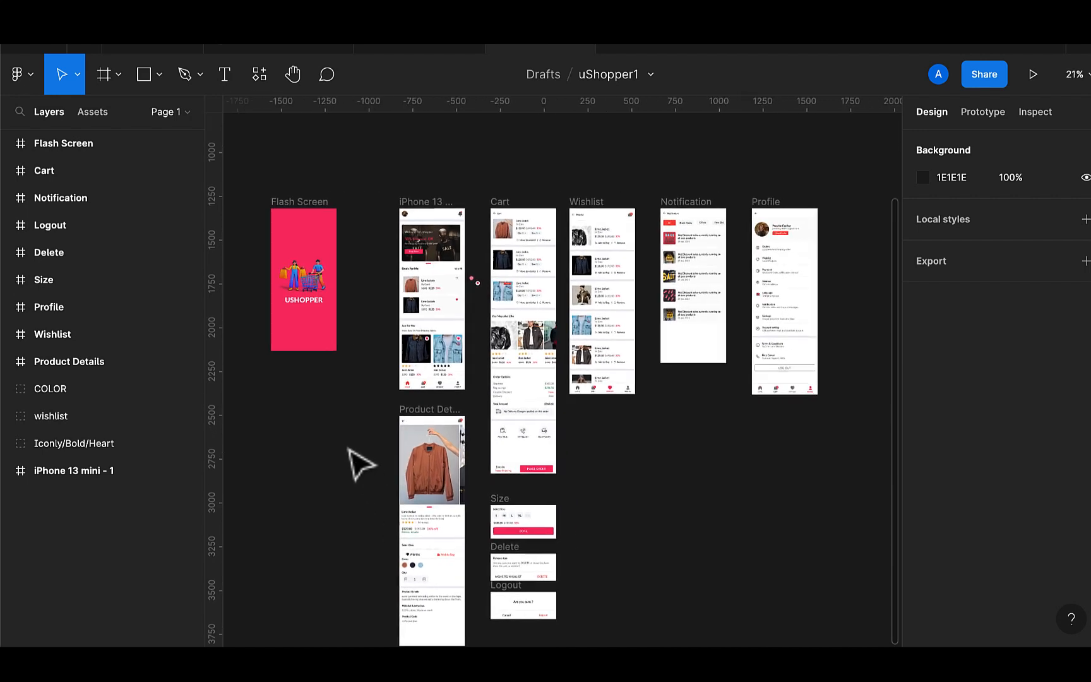
{"action": "scroll", "coordinate": [361, 465], "scroll_direction": "up", "scroll_amount": 1}
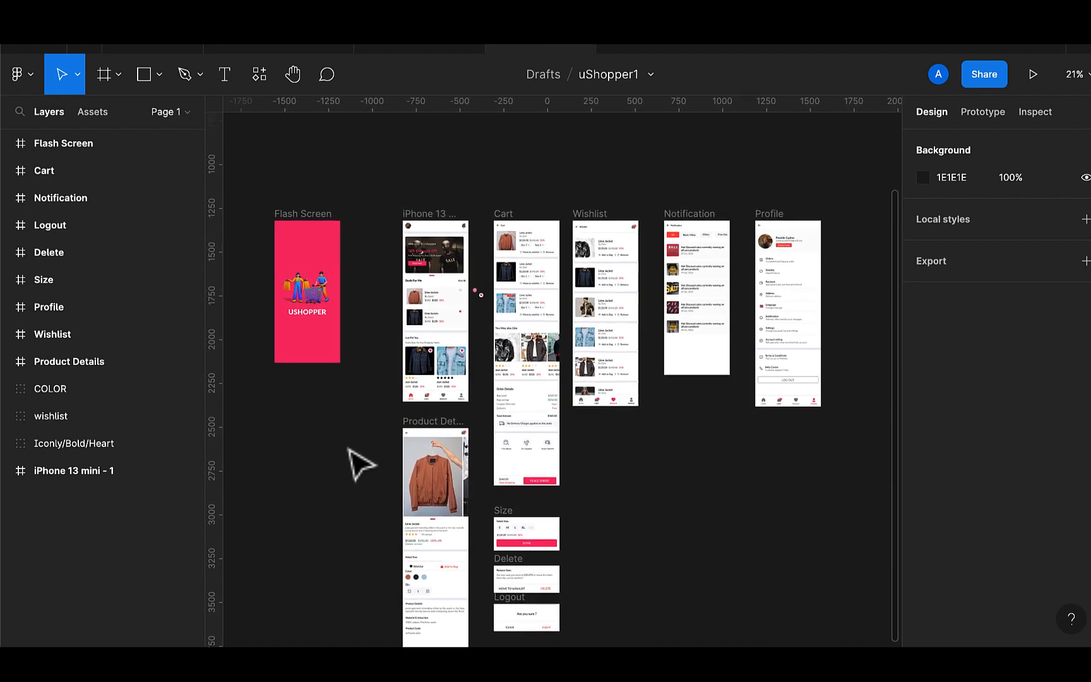
{"action": "scroll", "coordinate": [361, 466], "scroll_direction": "up", "scroll_amount": 1}
{"action": "scroll", "coordinate": [798, 212], "scroll_direction": "down", "scroll_amount": 2}
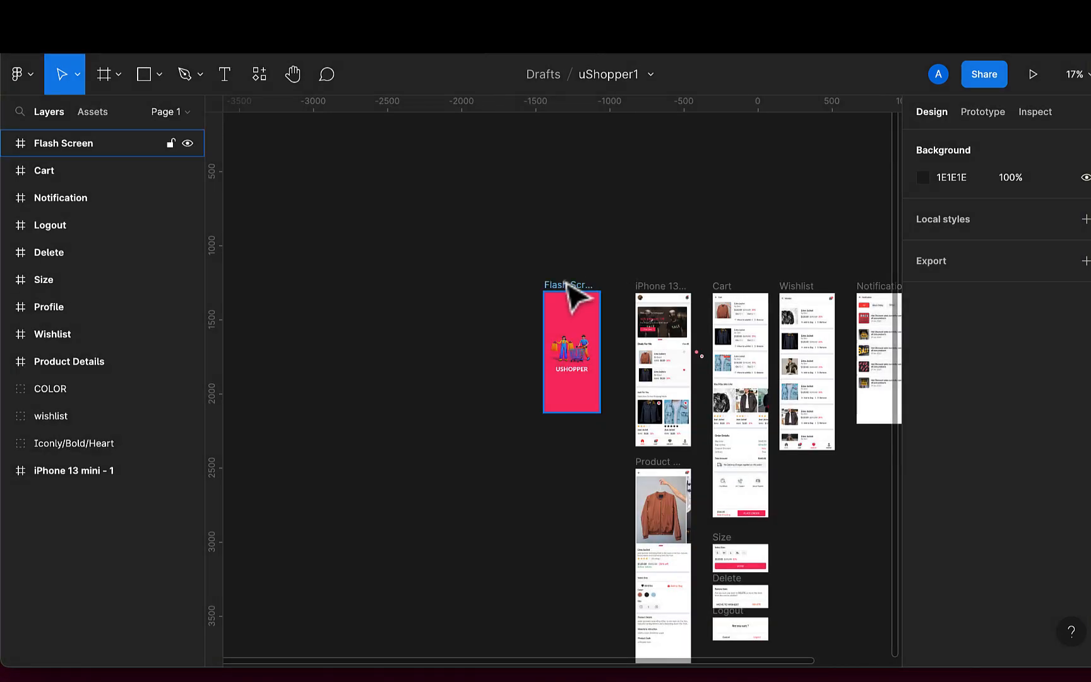
{"action": "left_click_drag", "start_coordinate": [571, 297], "coordinate": [403, 319]}
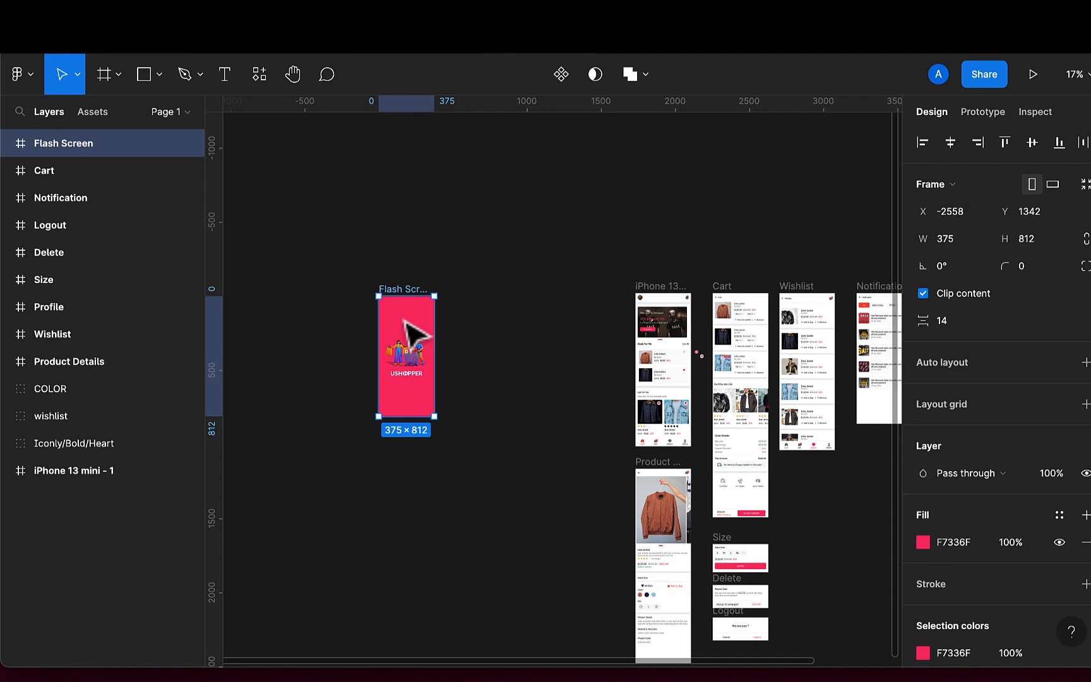
{"action": "key", "text": "ctrl+d"}
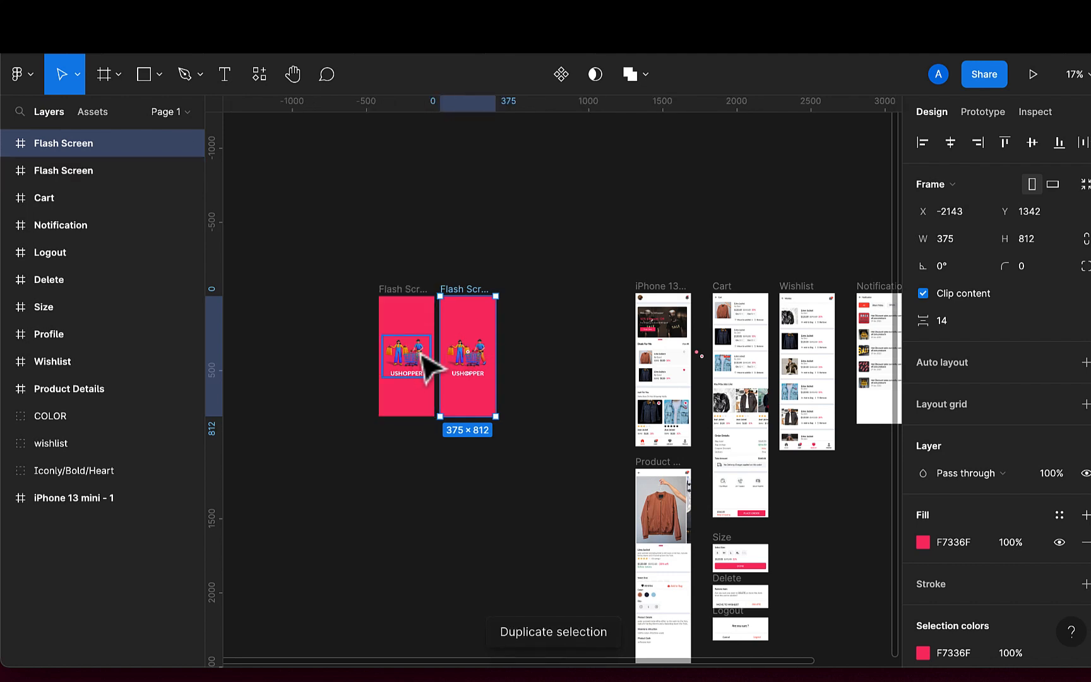
Recolour the USHOPPER text in the left Flash Screen to the background pink F7336F with the eyedropper
{"action": "scroll", "coordinate": [425, 367], "scroll_direction": "up", "scroll_amount": 5}
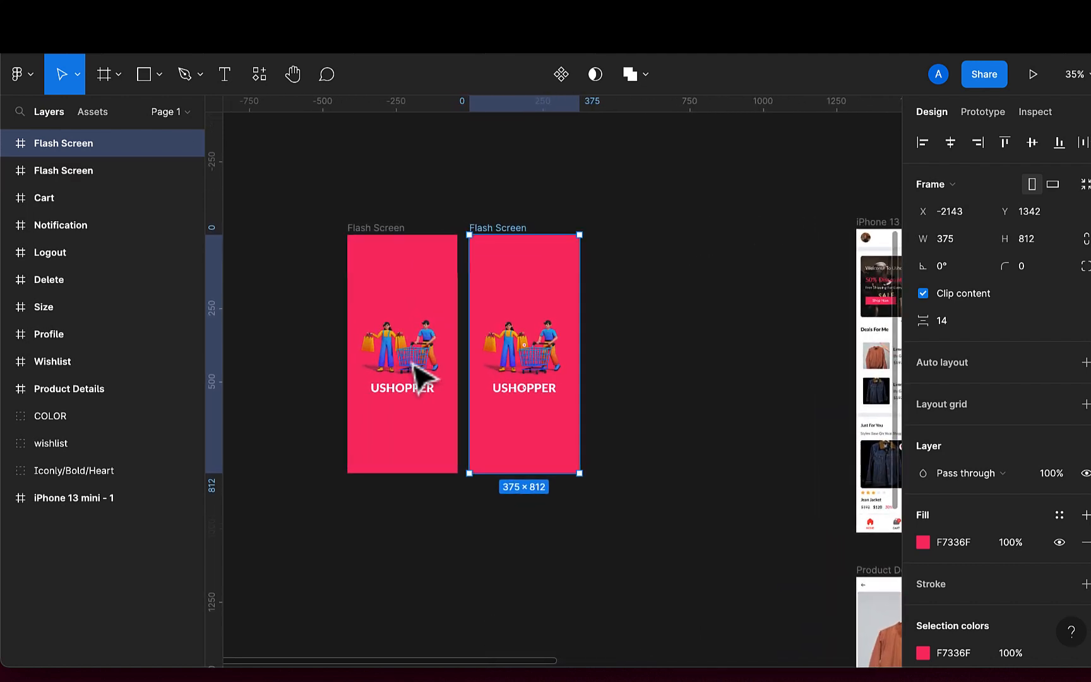
{"action": "scroll", "coordinate": [418, 377], "scroll_direction": "up", "scroll_amount": 3}
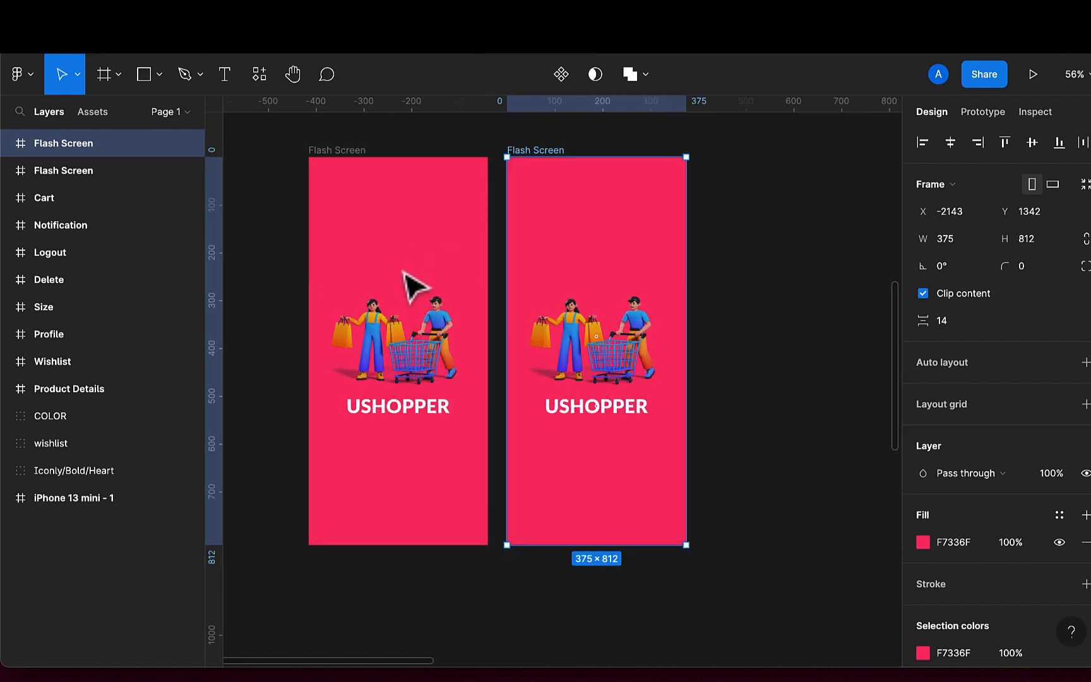
{"action": "left_click", "coordinate": [417, 429]}
{"action": "double_click", "coordinate": [418, 428]}
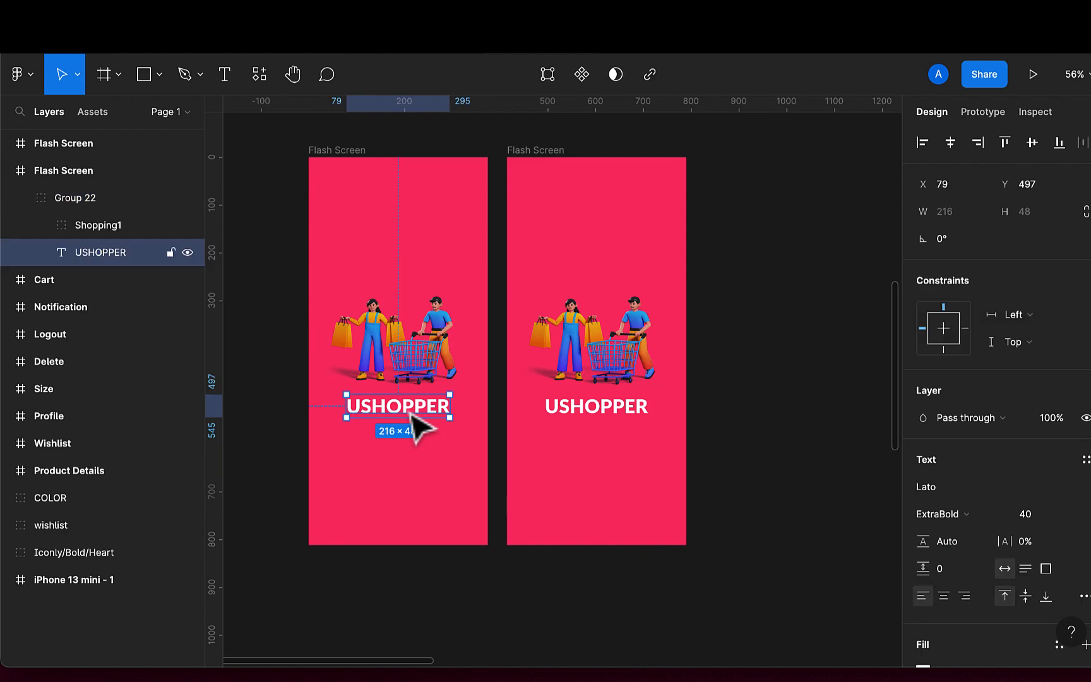
{"action": "key", "text": "i"}
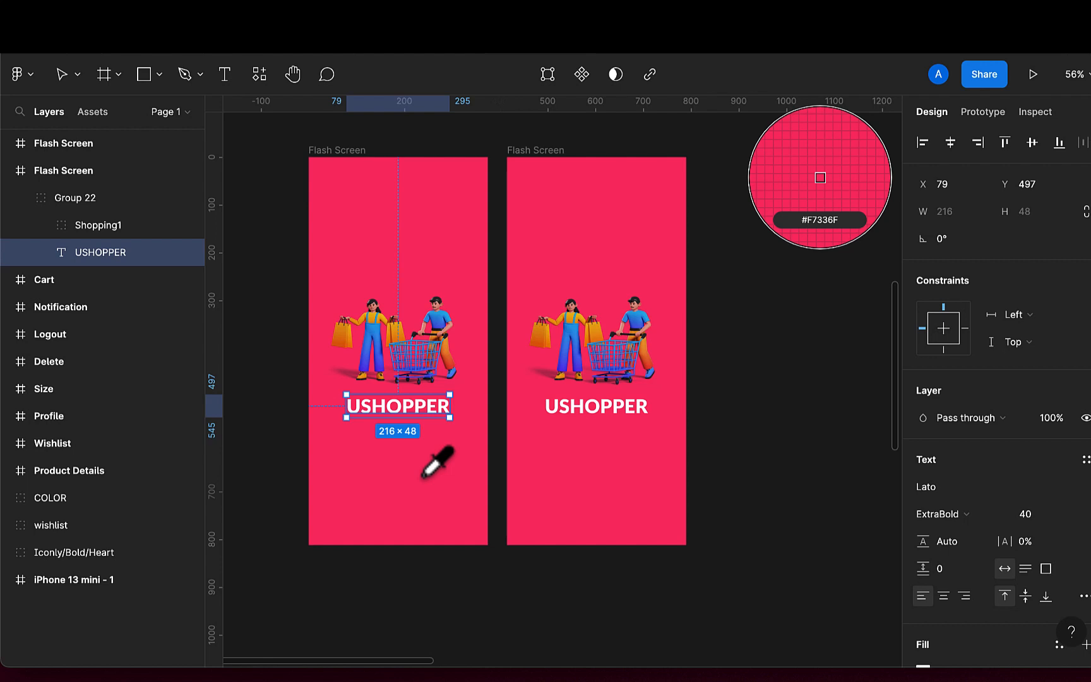
{"action": "left_click", "coordinate": [423, 477]}
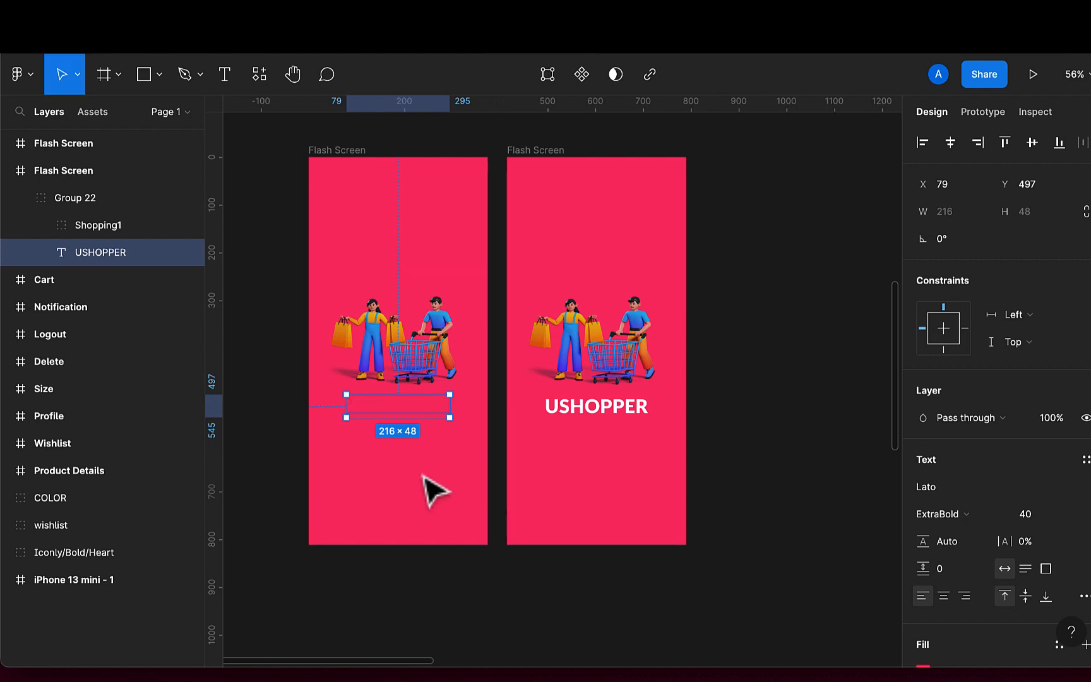
Change the left Flash Screen frame's background fill to white FFFFFF from the document colours
{"action": "left_click", "coordinate": [339, 152]}
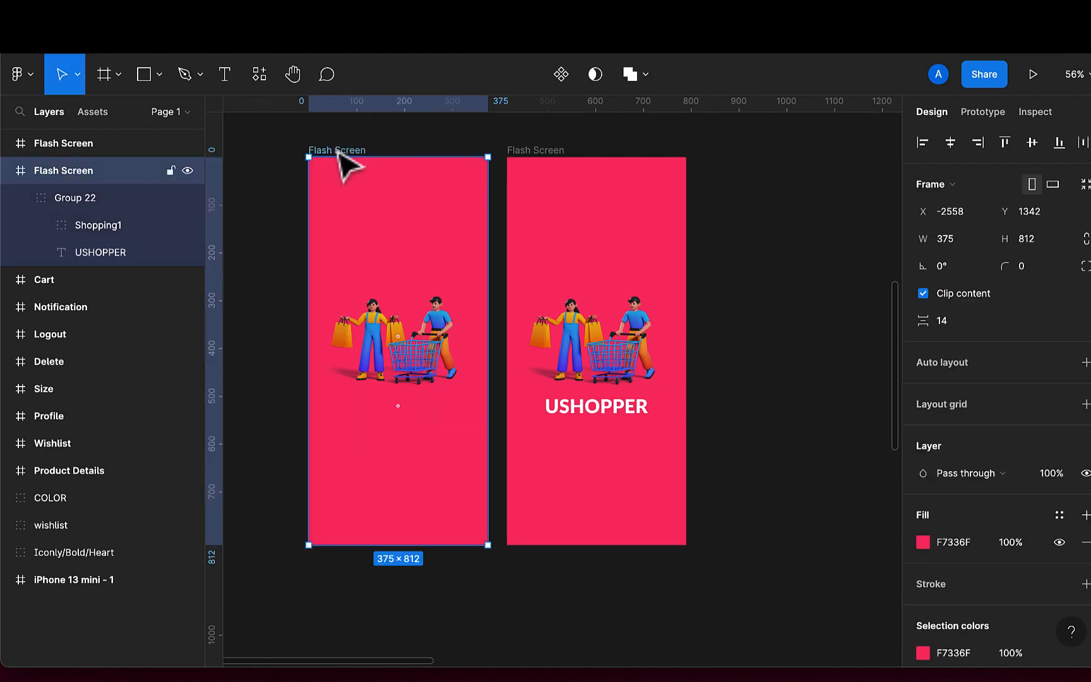
{"action": "left_click", "coordinate": [923, 542]}
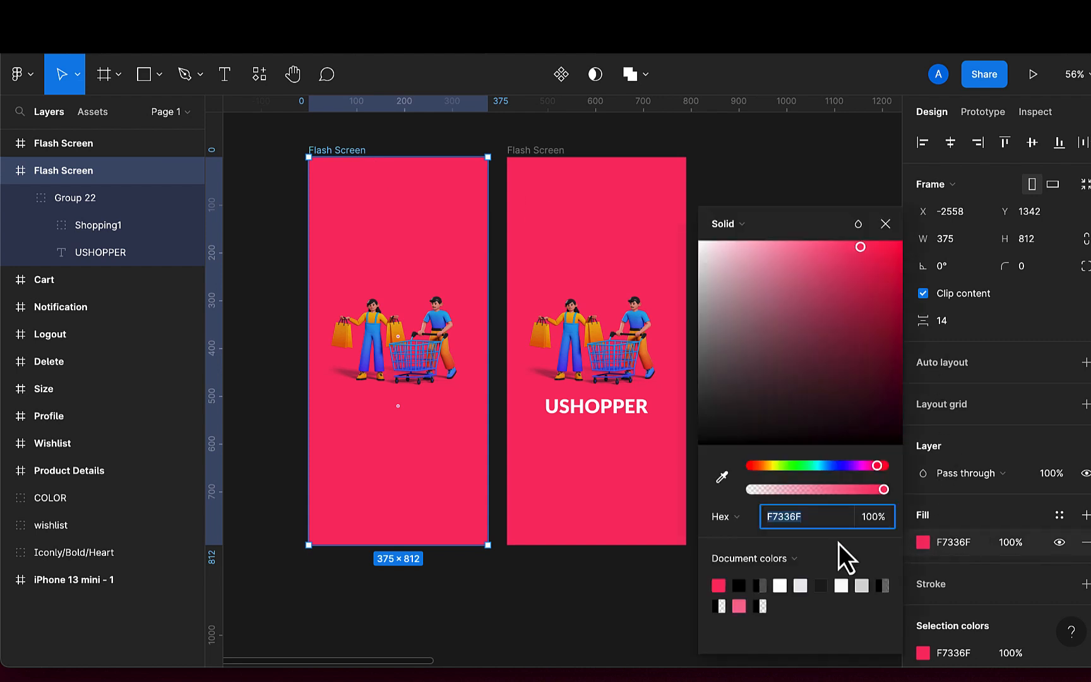
{"action": "left_click", "coordinate": [782, 585]}
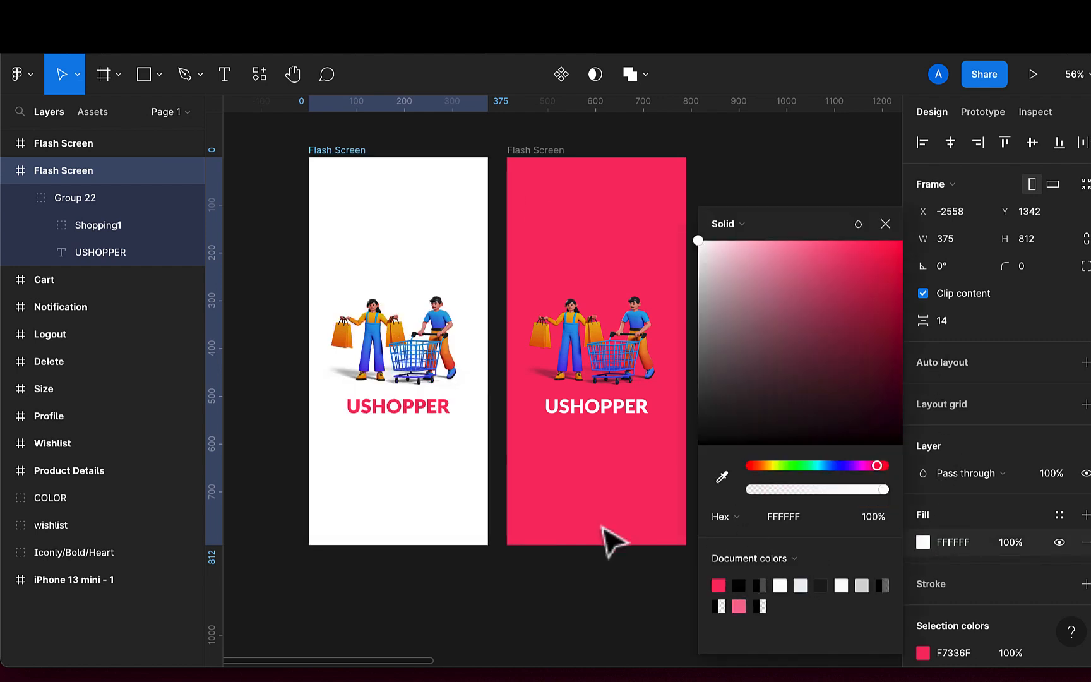
{"action": "left_click", "coordinate": [434, 481]}
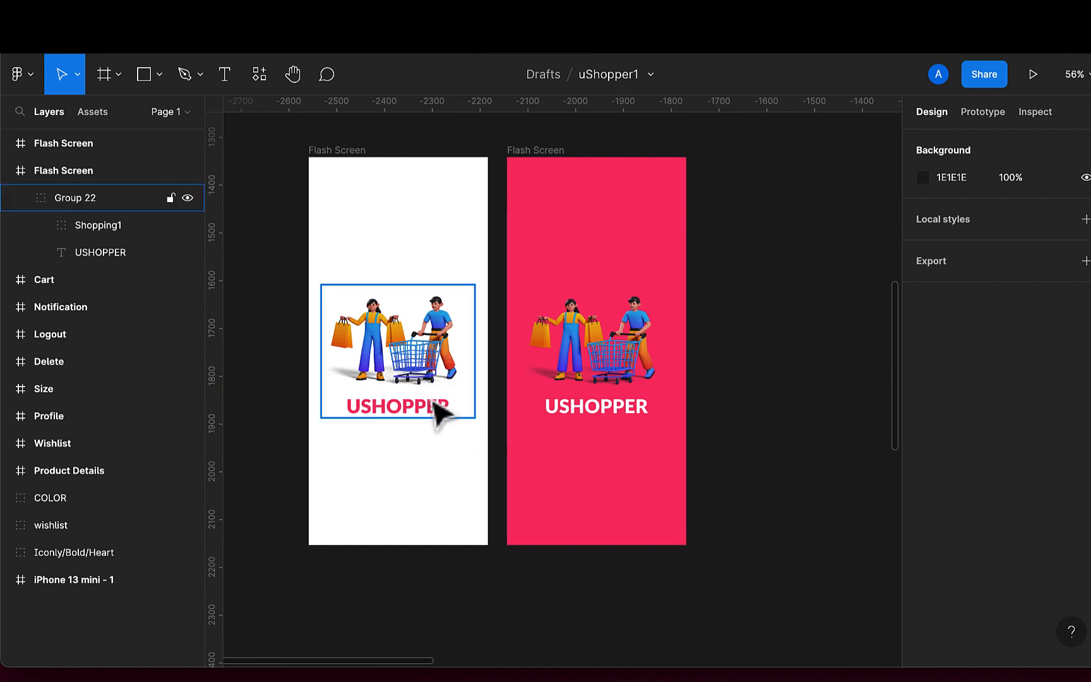
{"action": "left_click", "coordinate": [471, 414]}
{"action": "left_click_drag", "start_coordinate": [475, 419], "coordinate": [446, 392]}
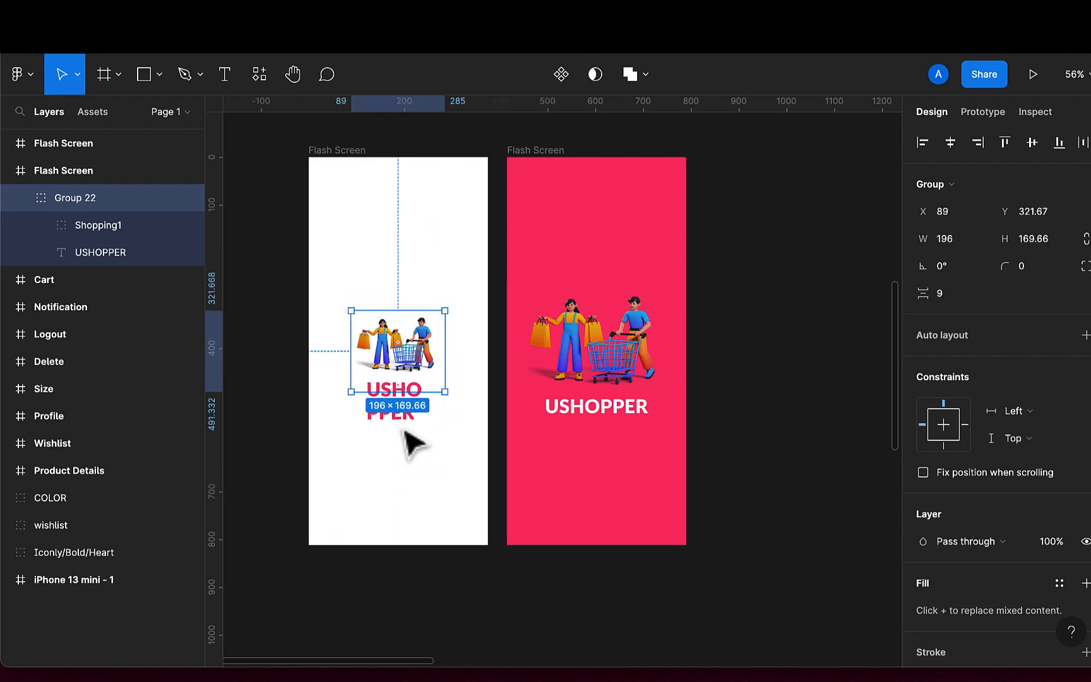
{"action": "key", "text": "ctrl+z"}
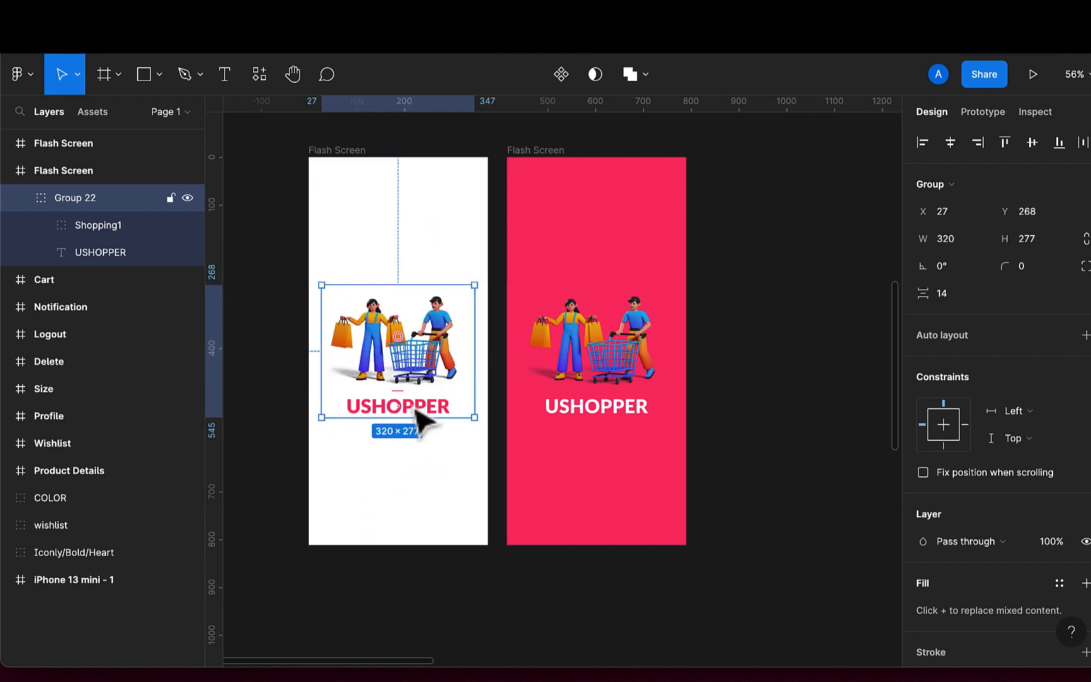
Convert the USHOPPER text in the left Flash Screen to outlines with Outline stroke
{"action": "double_click", "coordinate": [418, 413]}
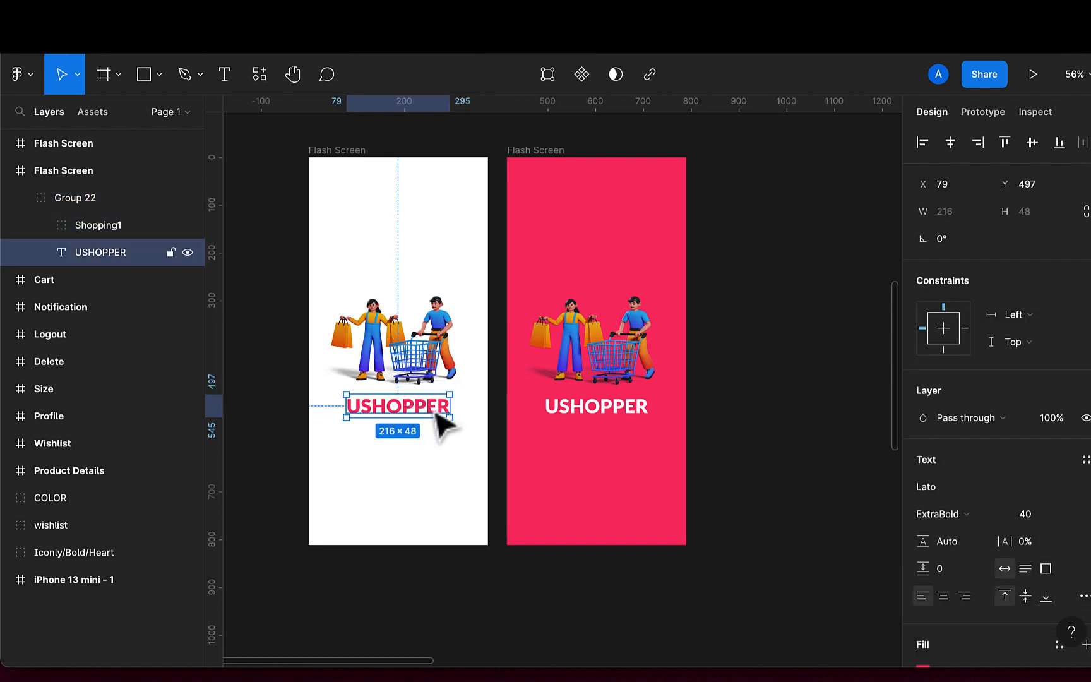
{"action": "right_click", "coordinate": [437, 413]}
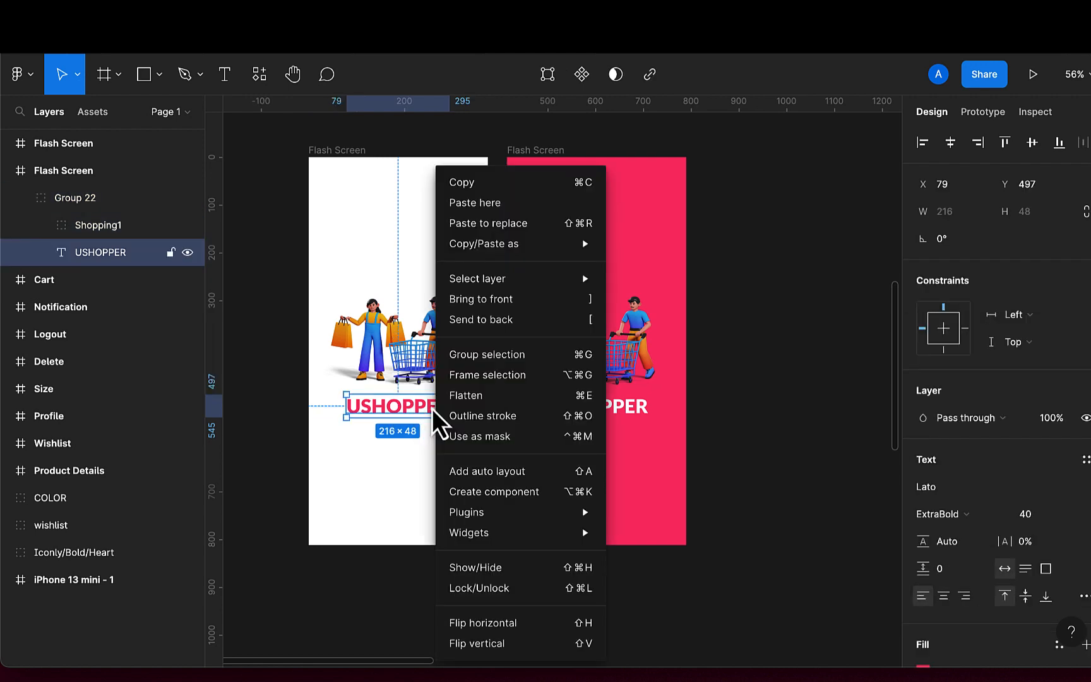
{"action": "left_click", "coordinate": [468, 415]}
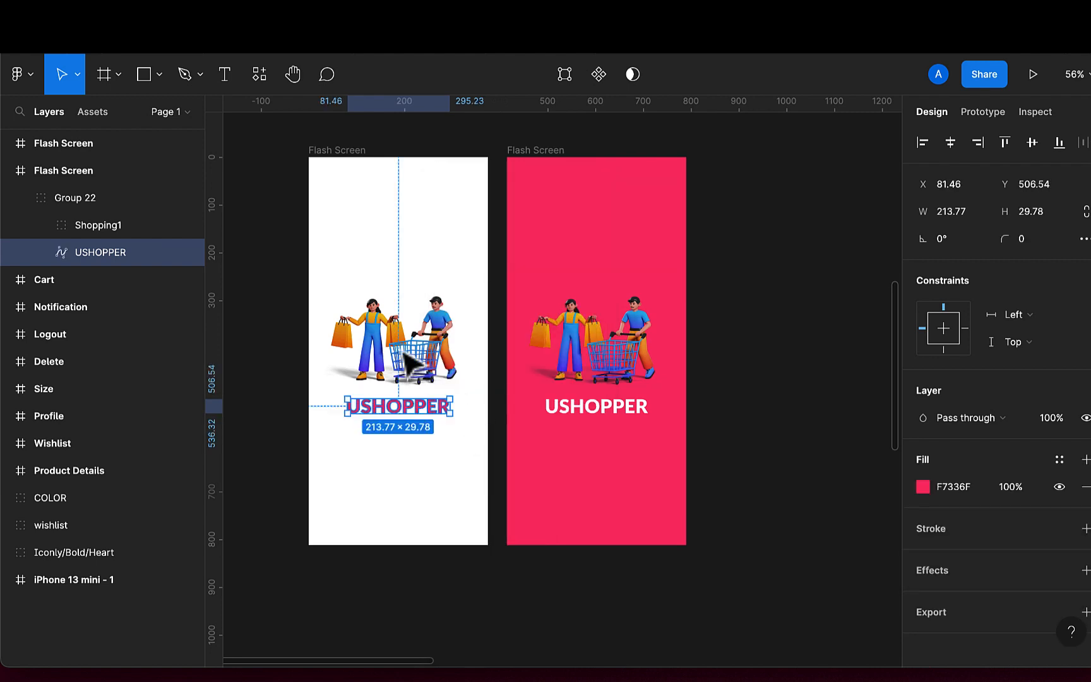
Scale the illustration and logo group in the left Flash Screen down to about 150 × 126
{"action": "left_click", "coordinate": [410, 446]}
{"action": "left_click", "coordinate": [424, 404]}
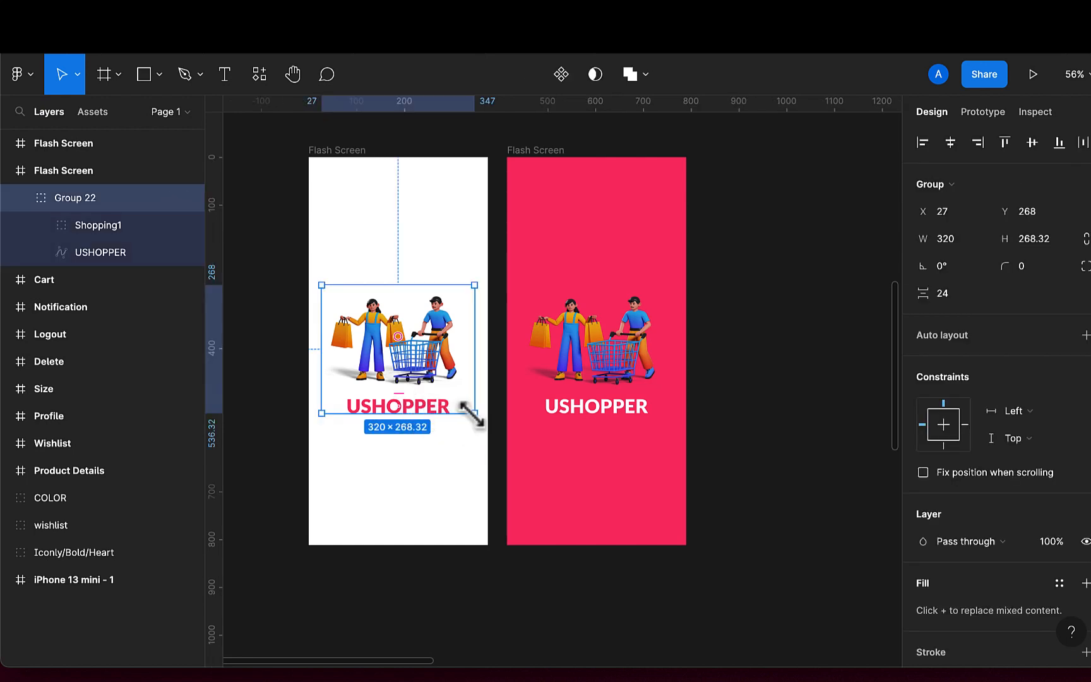
{"action": "left_click_drag", "start_coordinate": [474, 414], "coordinate": [435, 378]}
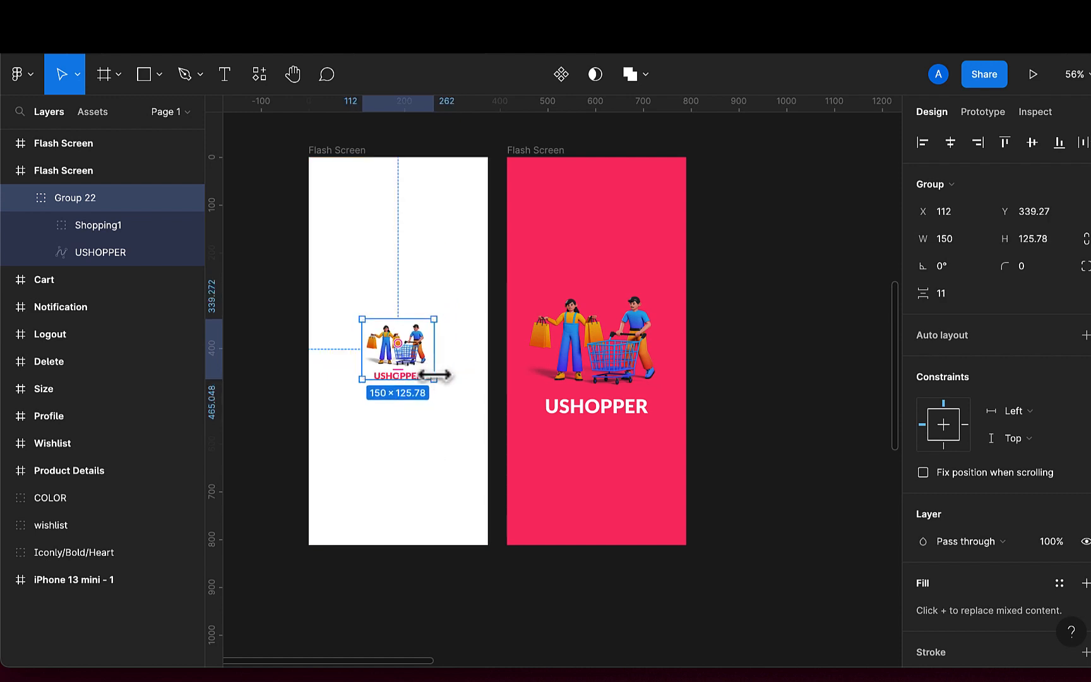
Move the pink Flash Screen frame further right, away from the white one
{"action": "left_click", "coordinate": [542, 150]}
{"action": "left_click_drag", "start_coordinate": [558, 215], "coordinate": [642, 216]}
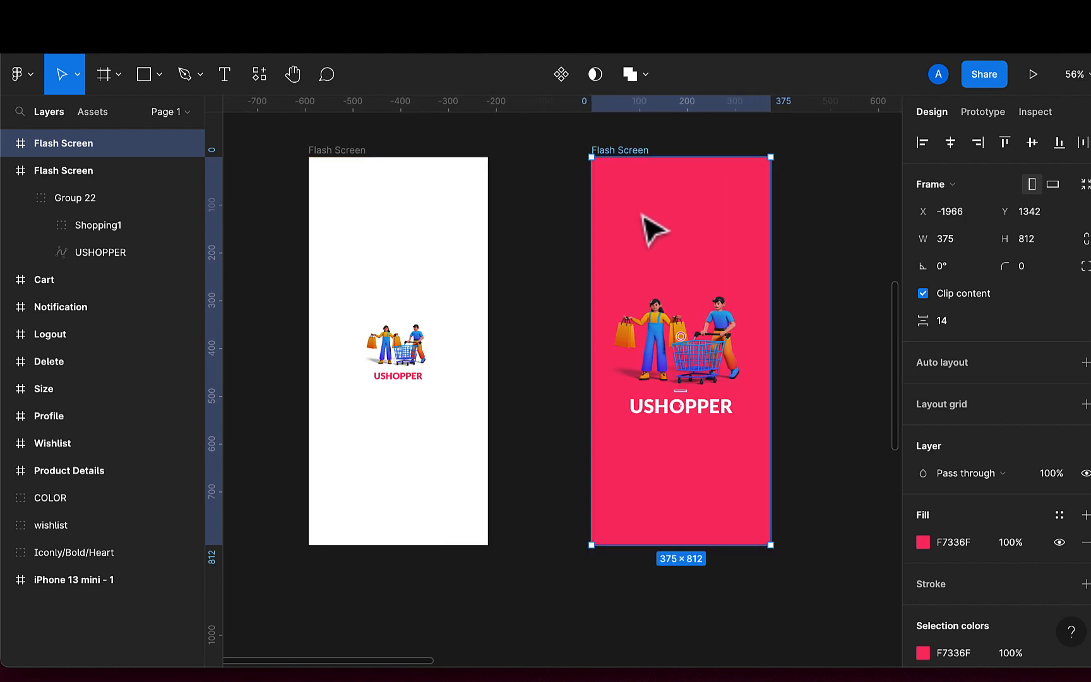
In prototype mode, connect the white Flash Screen frame to the pink Flash Screen frame
{"action": "left_click", "coordinate": [986, 113]}
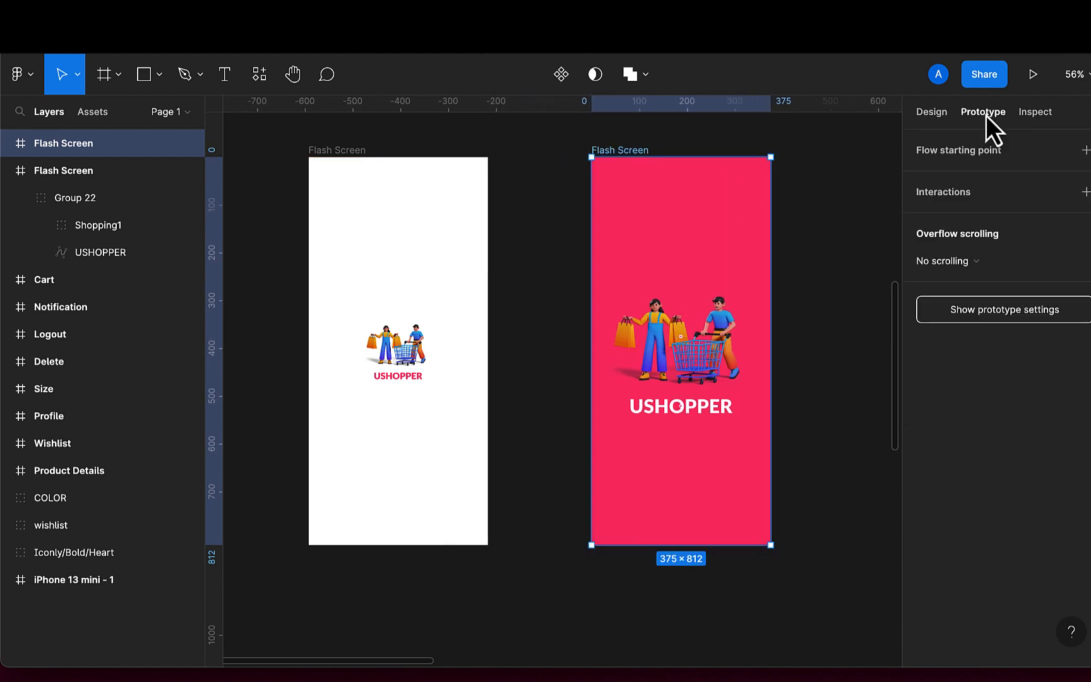
{"action": "left_click", "coordinate": [482, 356]}
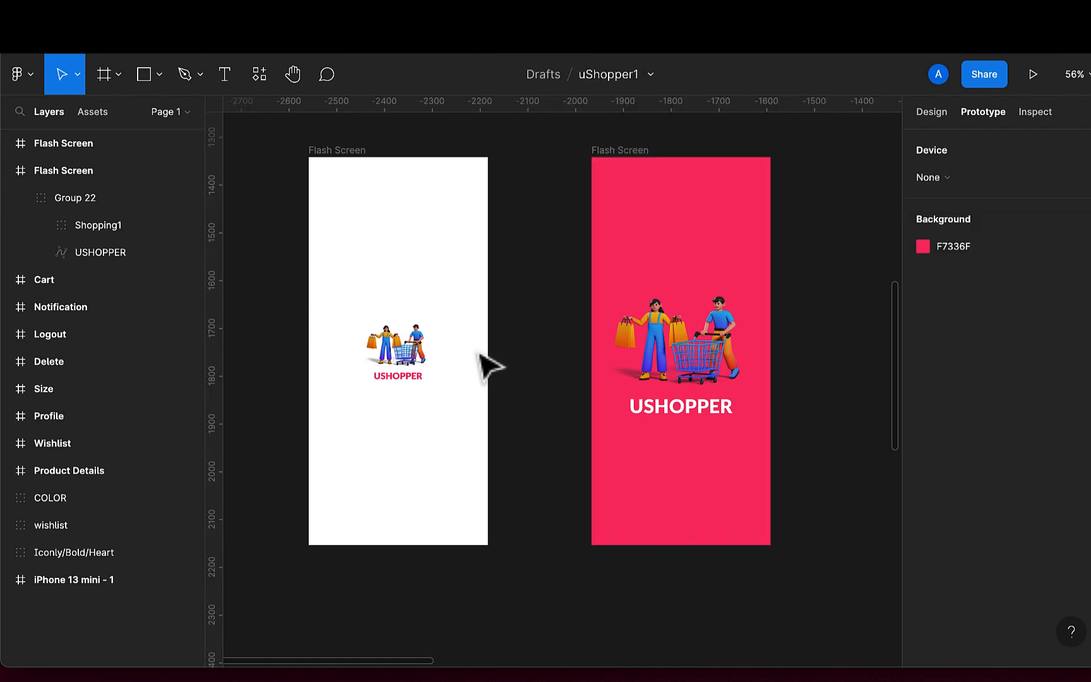
{"action": "left_click", "coordinate": [345, 152]}
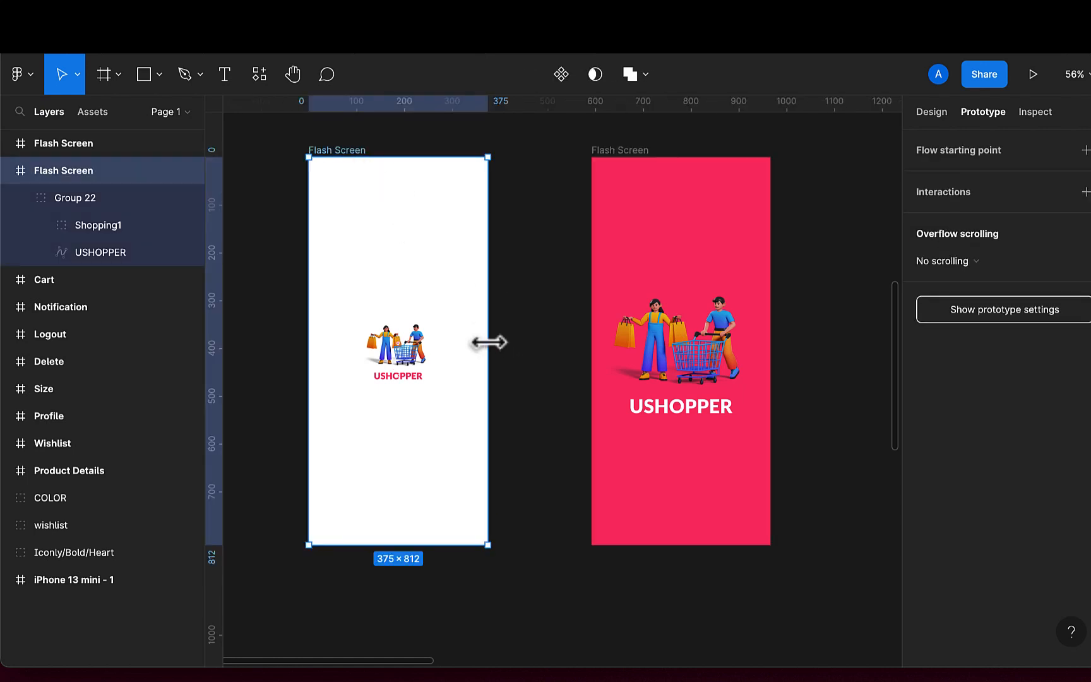
{"action": "left_click_drag", "start_coordinate": [490, 352], "coordinate": [619, 356]}
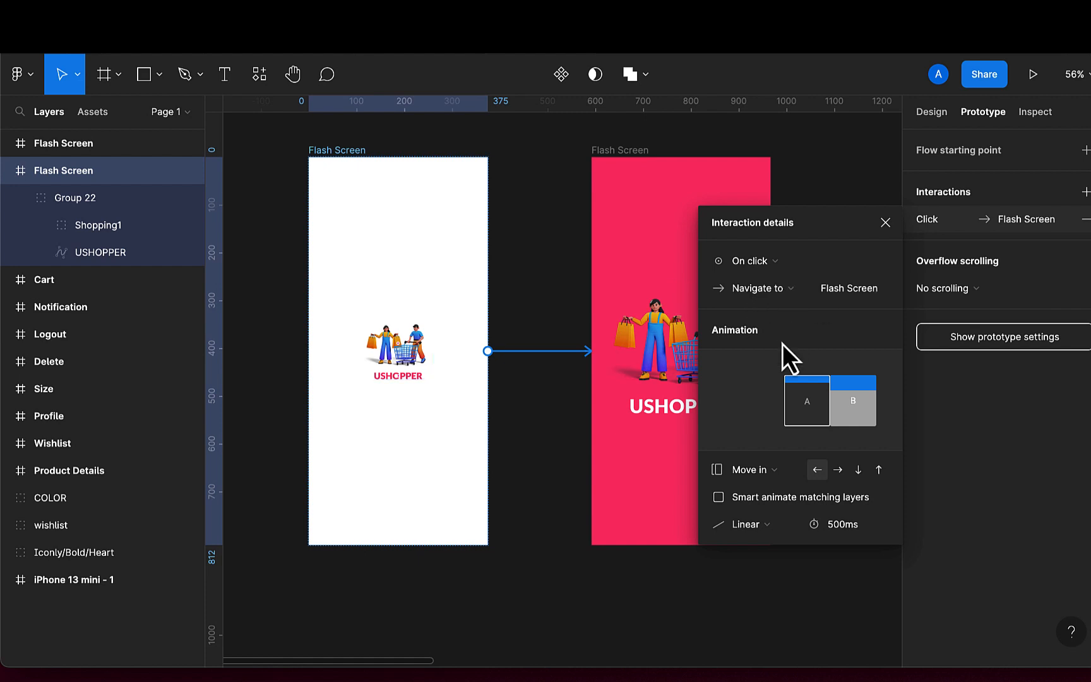
Set the connection's animation to Smart animate and close the interaction details
{"action": "left_click", "coordinate": [752, 468]}
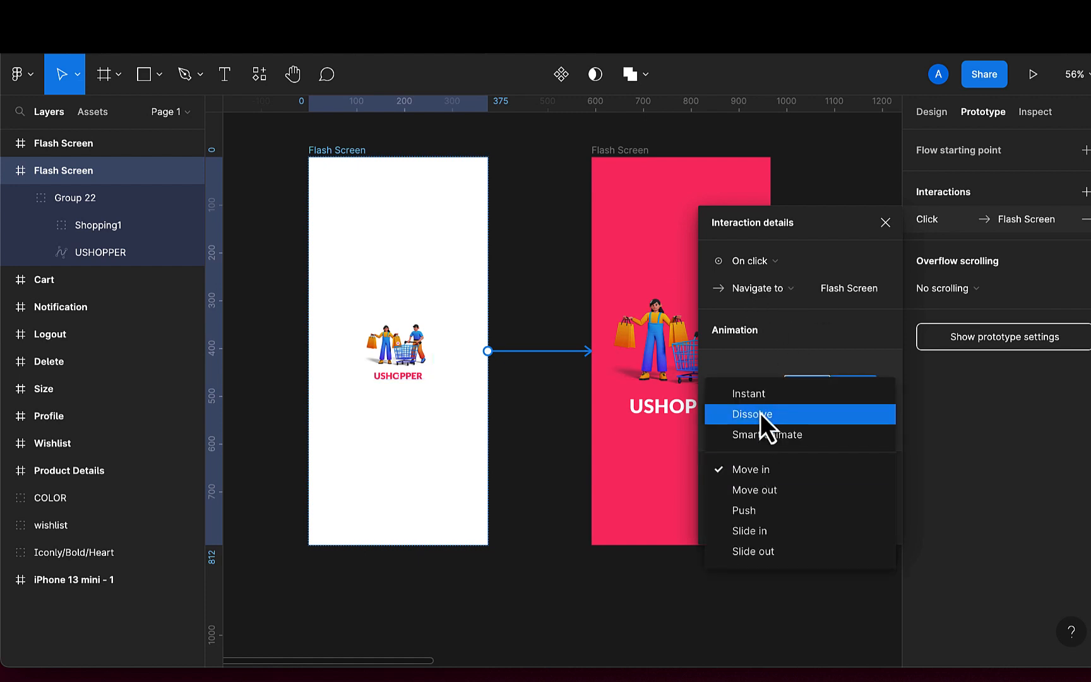
{"action": "left_click", "coordinate": [761, 434]}
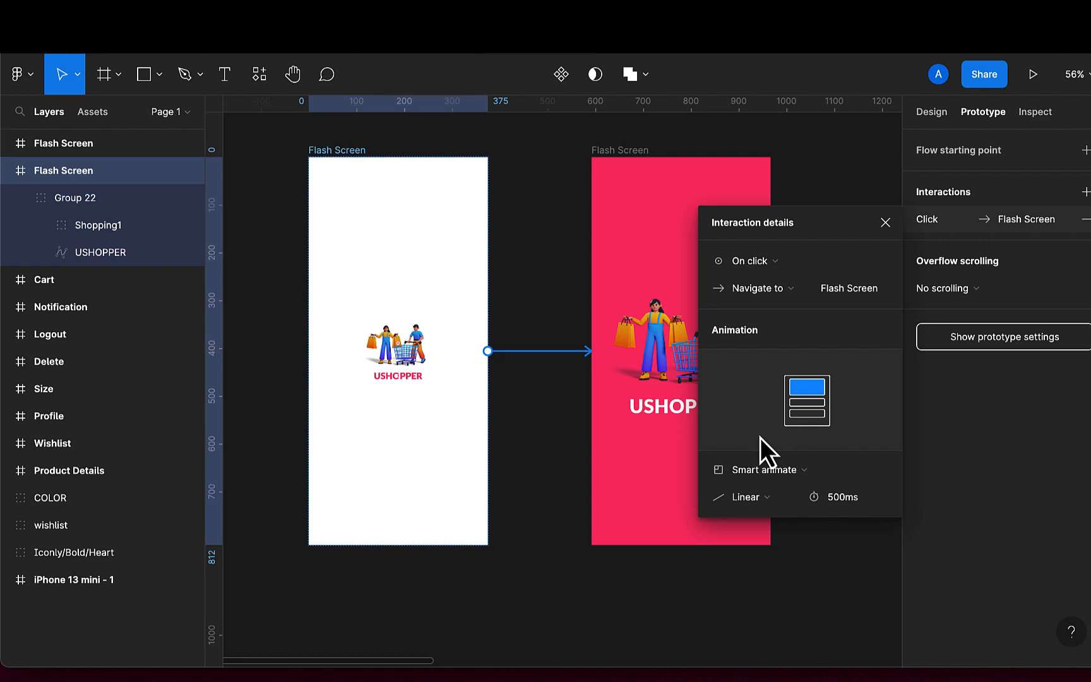
{"action": "left_click", "coordinate": [752, 497]}
{"action": "left_click", "coordinate": [753, 499]}
{"action": "left_click", "coordinate": [834, 503]}
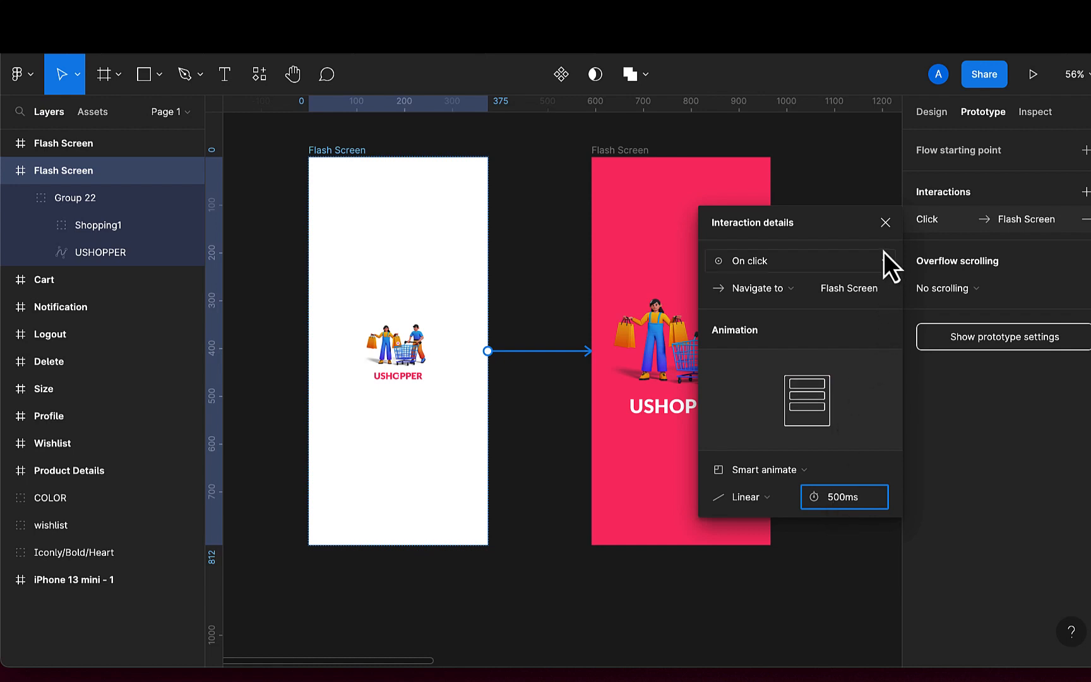
{"action": "left_click", "coordinate": [885, 222]}
Connect the pink Flash Screen frame to the iPhone 13 mini - 1 home screen frame
{"action": "scroll", "coordinate": [786, 360], "scroll_direction": "down", "scroll_amount": 5}
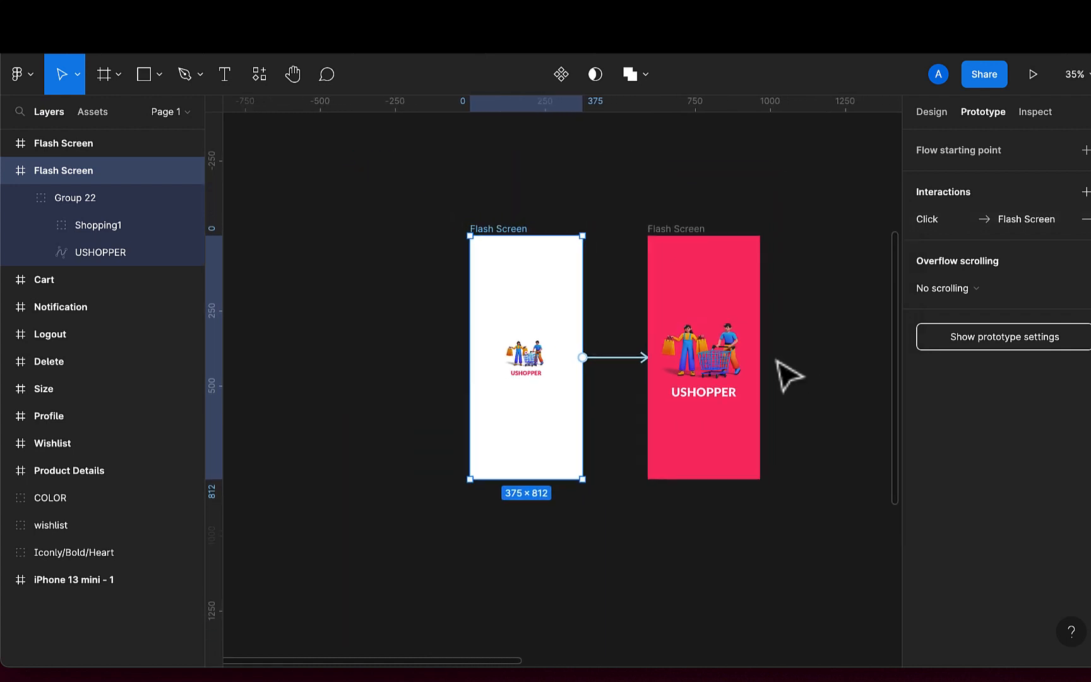
{"action": "scroll", "coordinate": [779, 362], "scroll_direction": "down", "scroll_amount": 3}
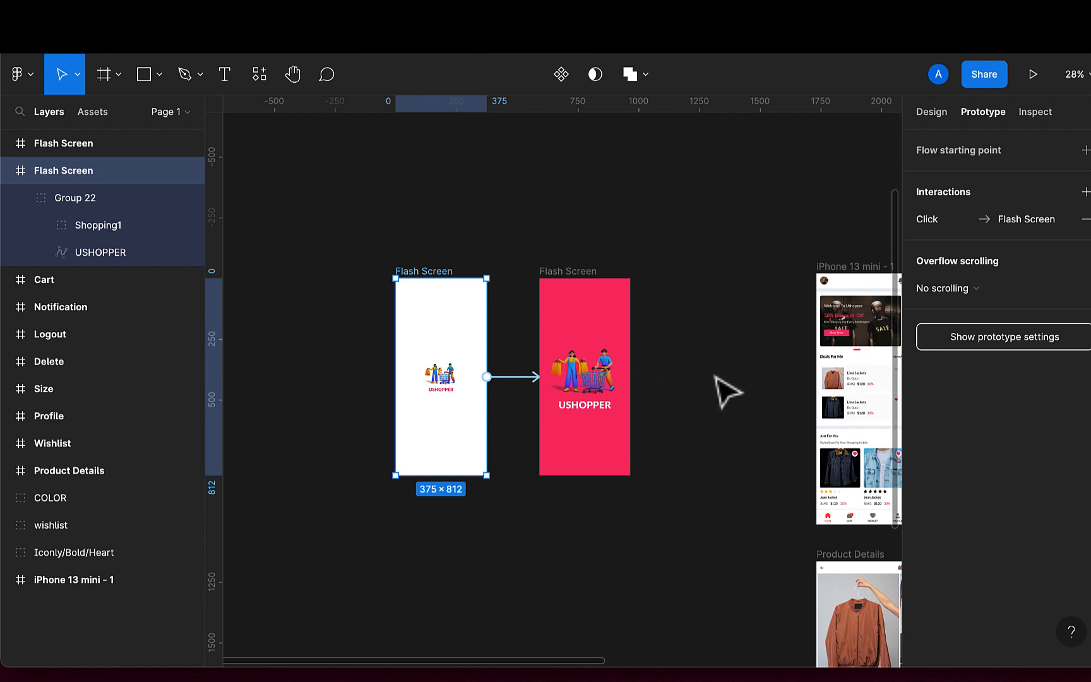
{"action": "left_click", "coordinate": [590, 288]}
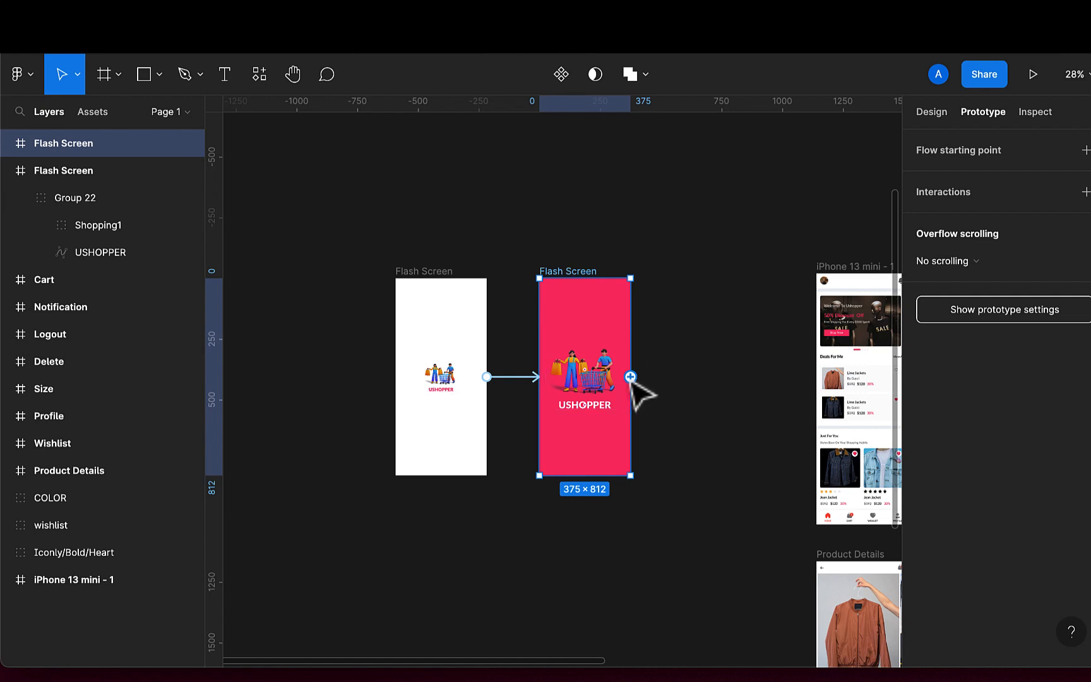
{"action": "left_click_drag", "start_coordinate": [630, 377], "coordinate": [817, 387]}
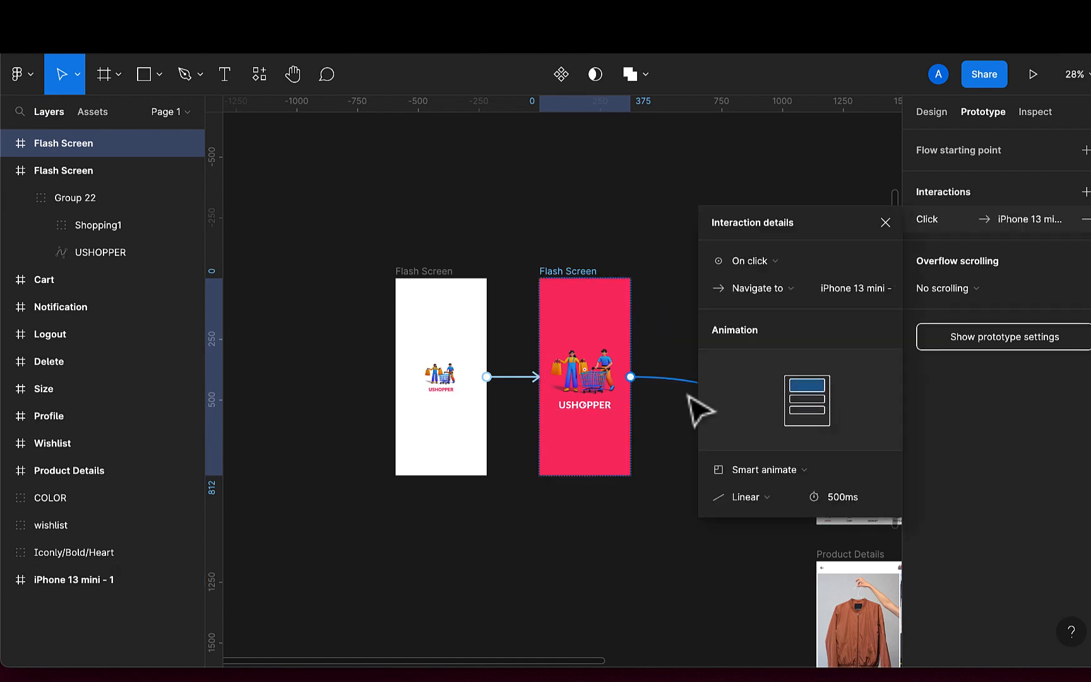
{"action": "scroll", "coordinate": [689, 410], "scroll_direction": "right", "scroll_amount": 4}
{"action": "scroll", "coordinate": [699, 409], "scroll_direction": "right", "scroll_amount": 1}
{"action": "scroll", "coordinate": [699, 410], "scroll_direction": "down", "scroll_amount": 1}
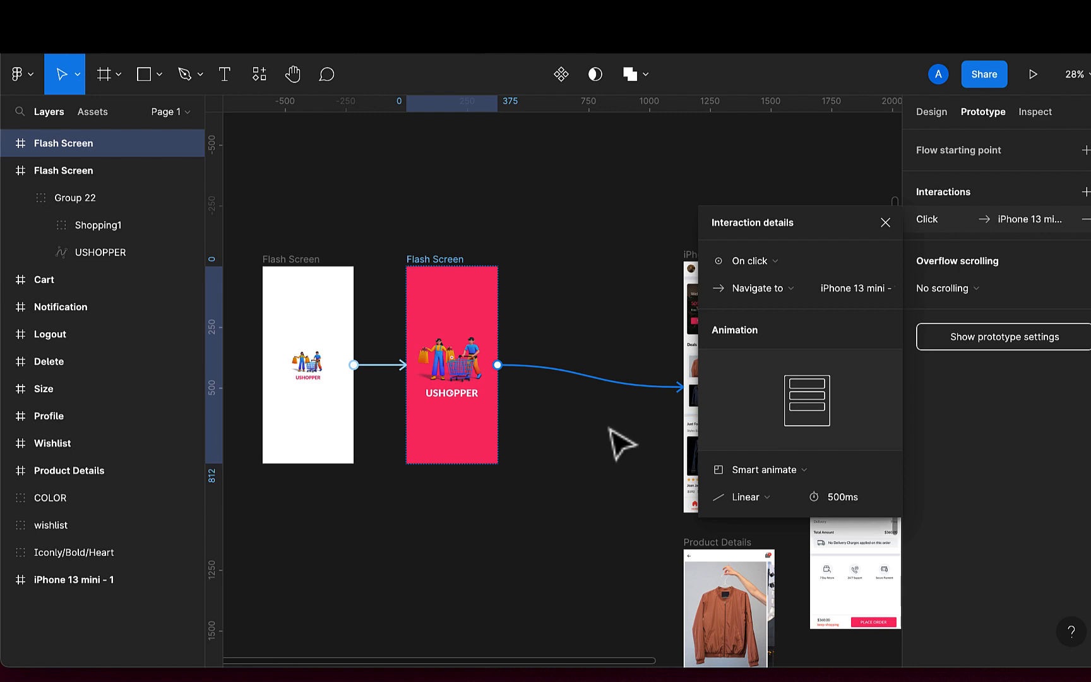
{"action": "left_click", "coordinate": [580, 415]}
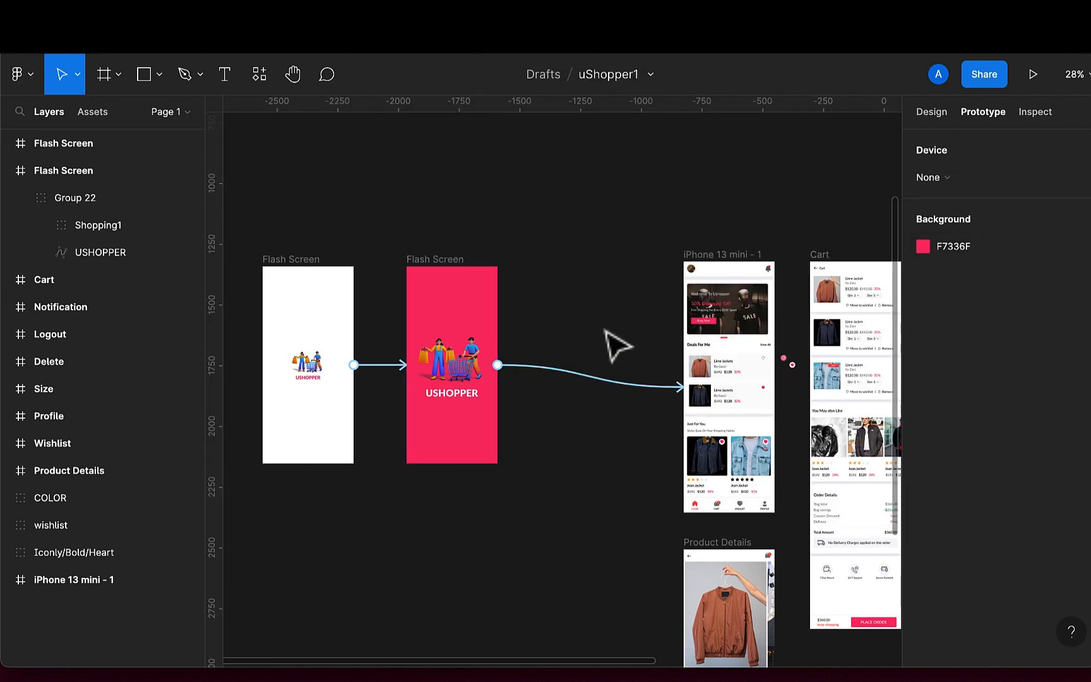
Change the white-to-pink Flash Screen interaction trigger to After delay with 800ms
{"action": "scroll", "coordinate": [568, 337], "scroll_direction": "left", "scroll_amount": 3}
{"action": "scroll", "coordinate": [568, 338], "scroll_direction": "down", "scroll_amount": 1}
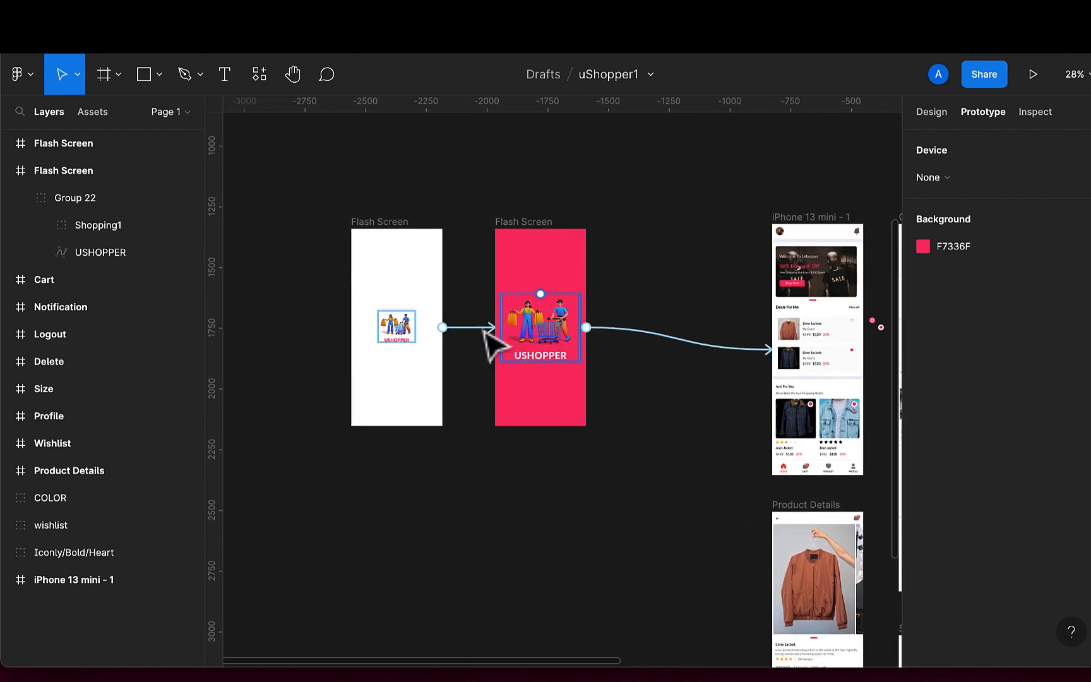
{"action": "left_click", "coordinate": [466, 331]}
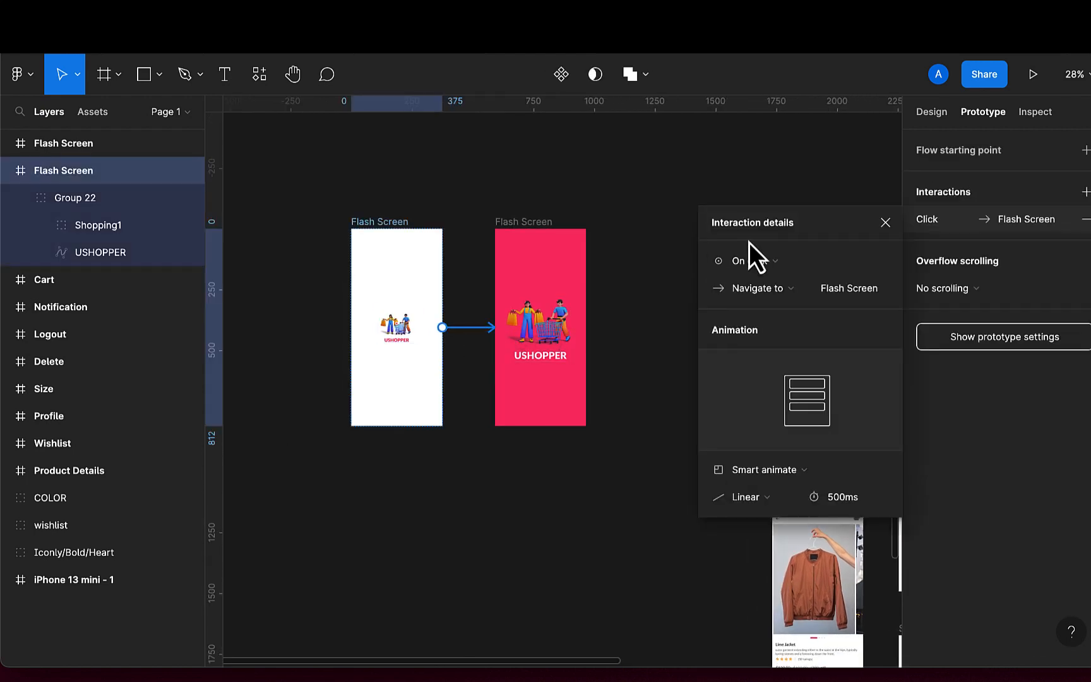
{"action": "left_click", "coordinate": [764, 258]}
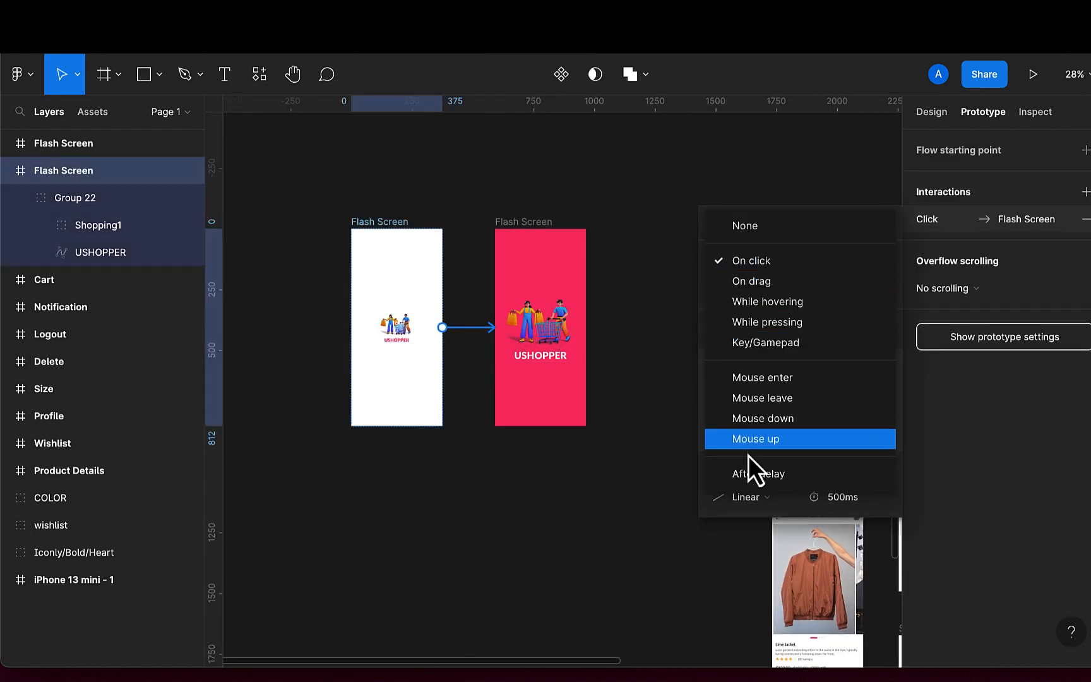
{"action": "left_click", "coordinate": [747, 473]}
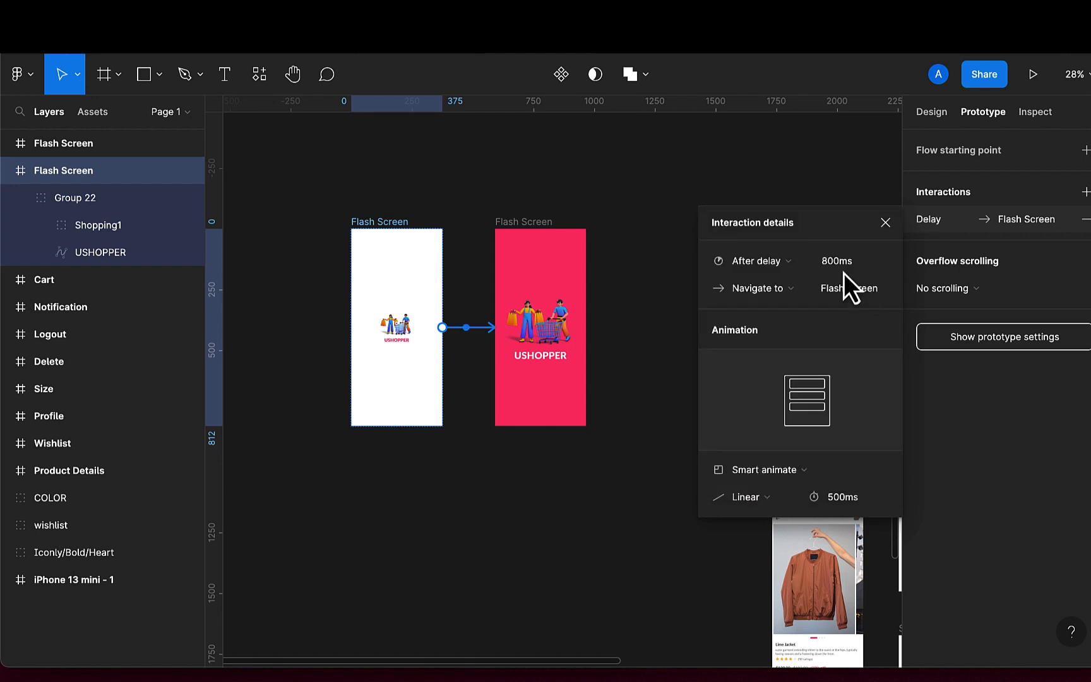
{"action": "left_click", "coordinate": [830, 262]}
{"action": "left_click", "coordinate": [863, 264]}
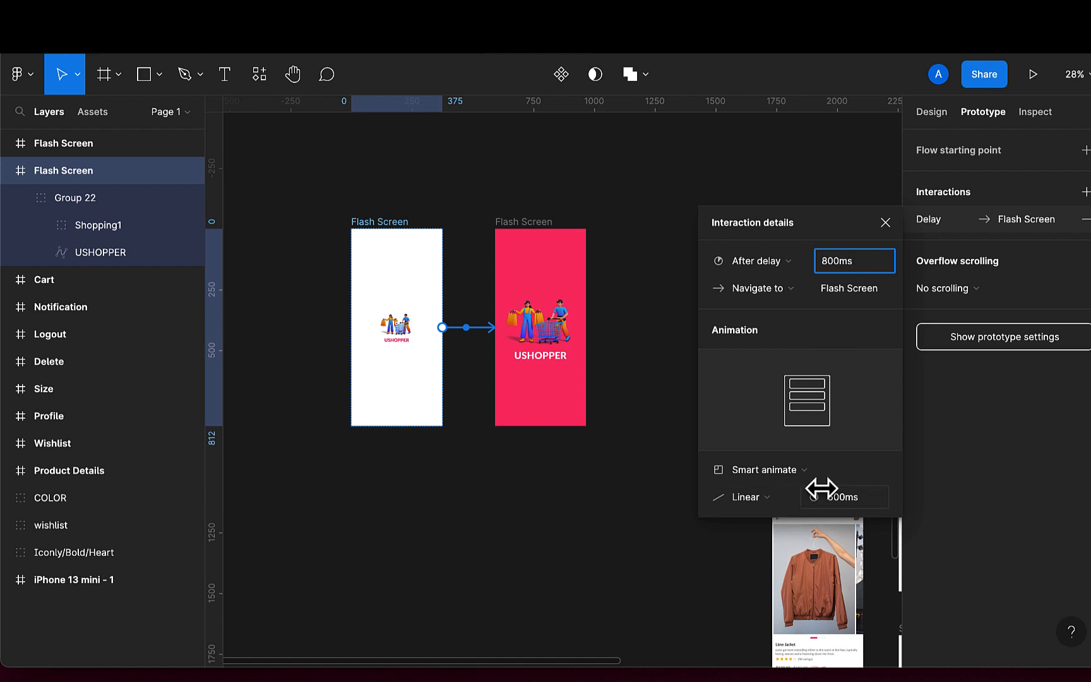
{"action": "left_click", "coordinate": [840, 499]}
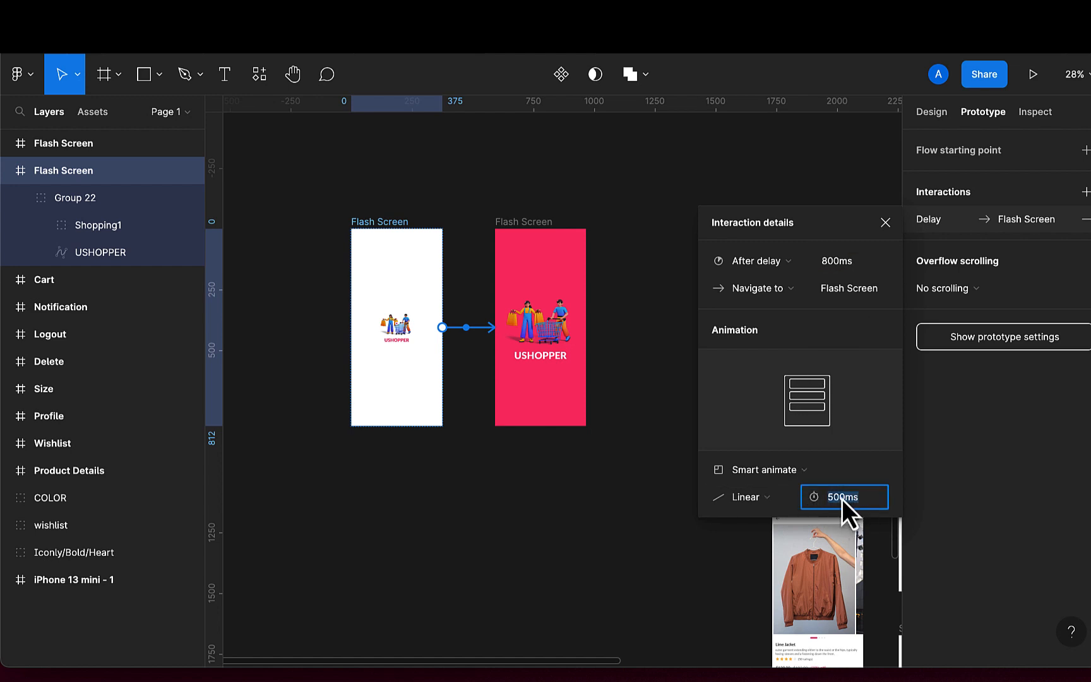
{"action": "left_click", "coordinate": [653, 492]}
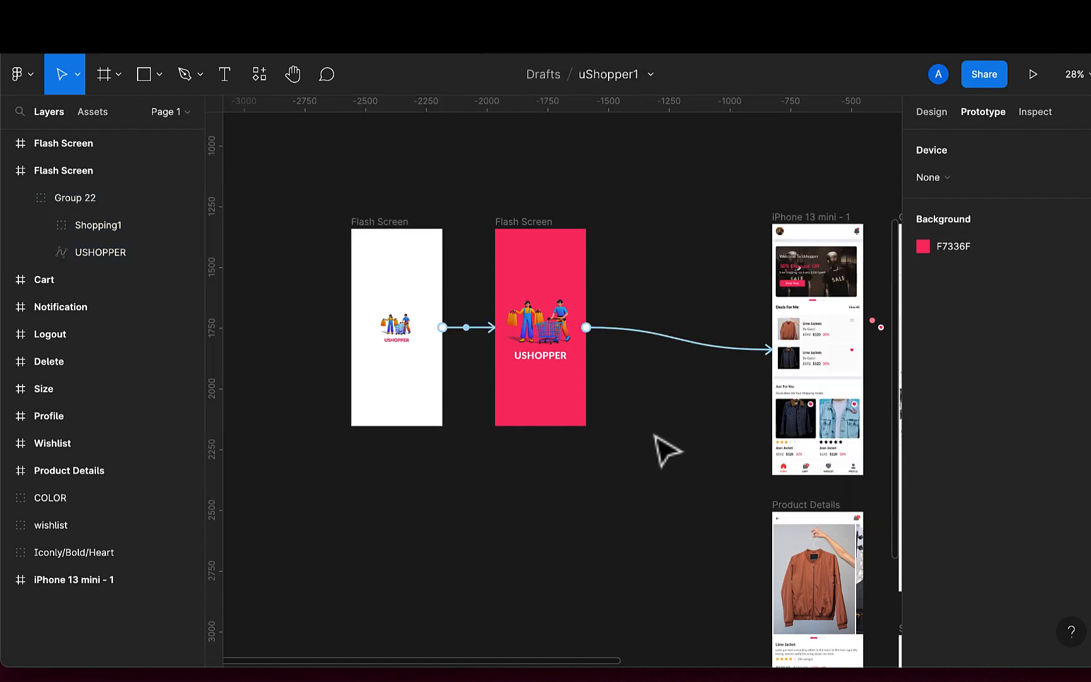
Change the pink Flash Screen to iPhone 13 mini - 1 interaction trigger to After delay
{"action": "left_click", "coordinate": [690, 356]}
{"action": "scroll", "coordinate": [653, 381], "scroll_direction": "right", "scroll_amount": 2}
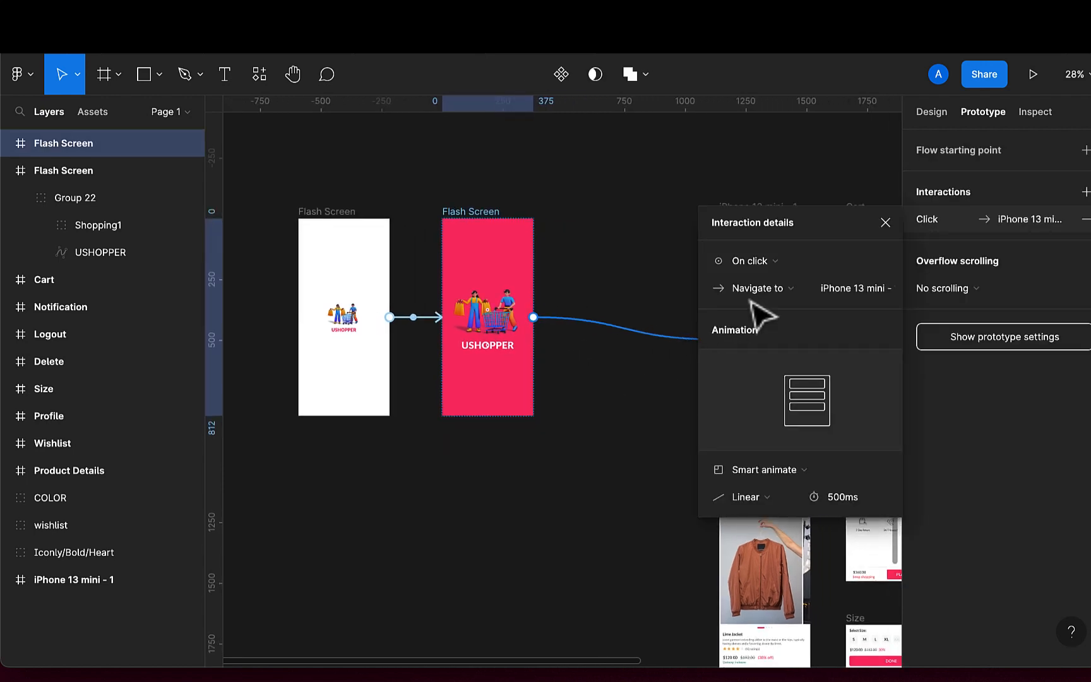
{"action": "left_click", "coordinate": [796, 261]}
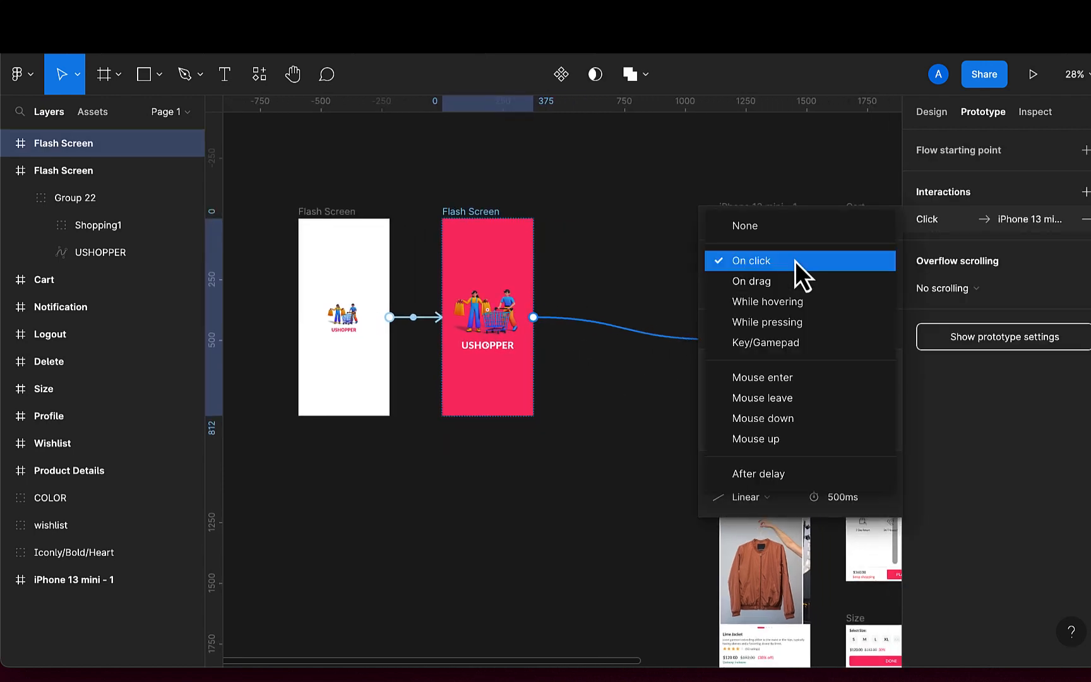
{"action": "left_click", "coordinate": [750, 467]}
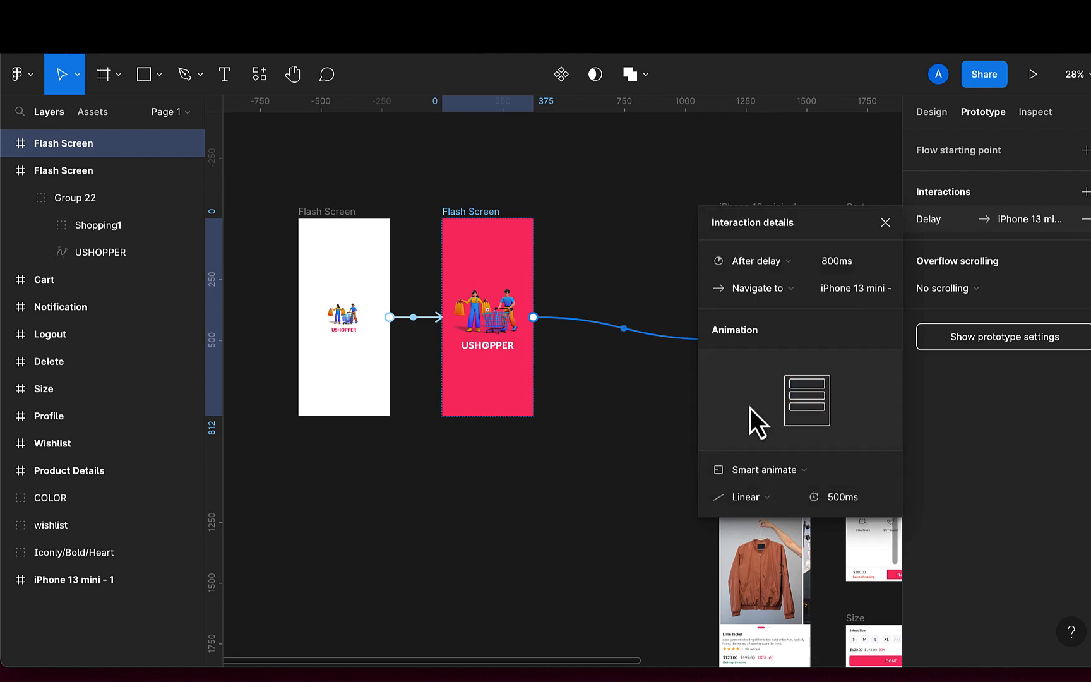
Try to connect the Lime Jackets card's outline heart icon to the pink wishlist heart
{"action": "left_click", "coordinate": [650, 412]}
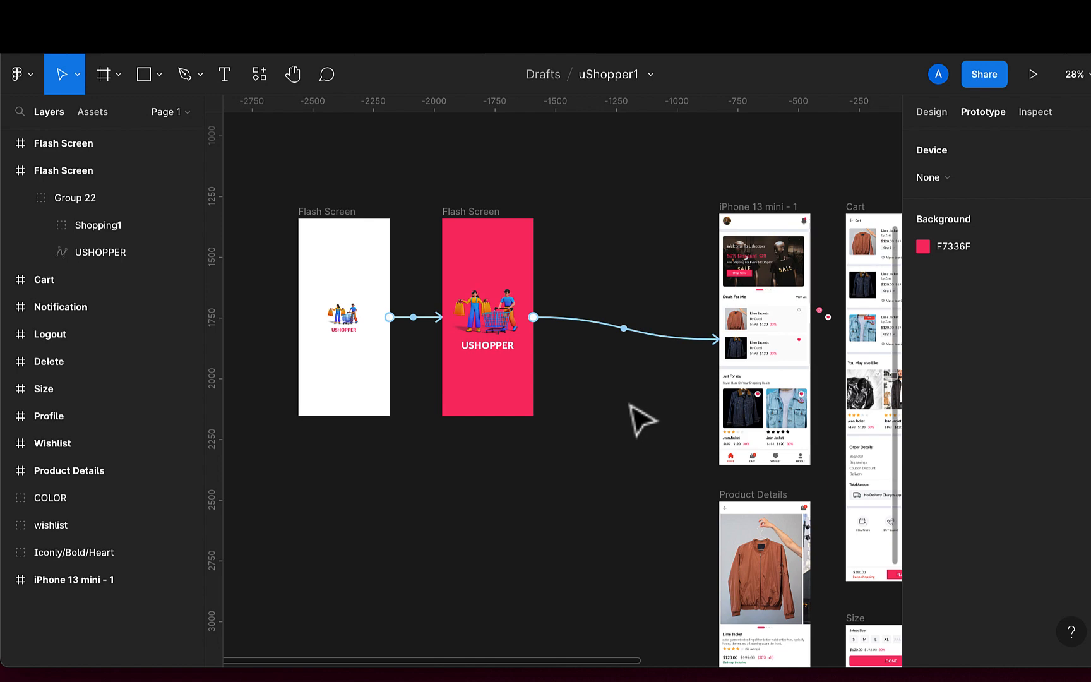
{"action": "scroll", "coordinate": [640, 419], "scroll_direction": "right", "scroll_amount": 3}
{"action": "scroll", "coordinate": [641, 418], "scroll_direction": "down", "scroll_amount": 1}
{"action": "scroll", "coordinate": [689, 323], "scroll_direction": "up", "scroll_amount": 5}
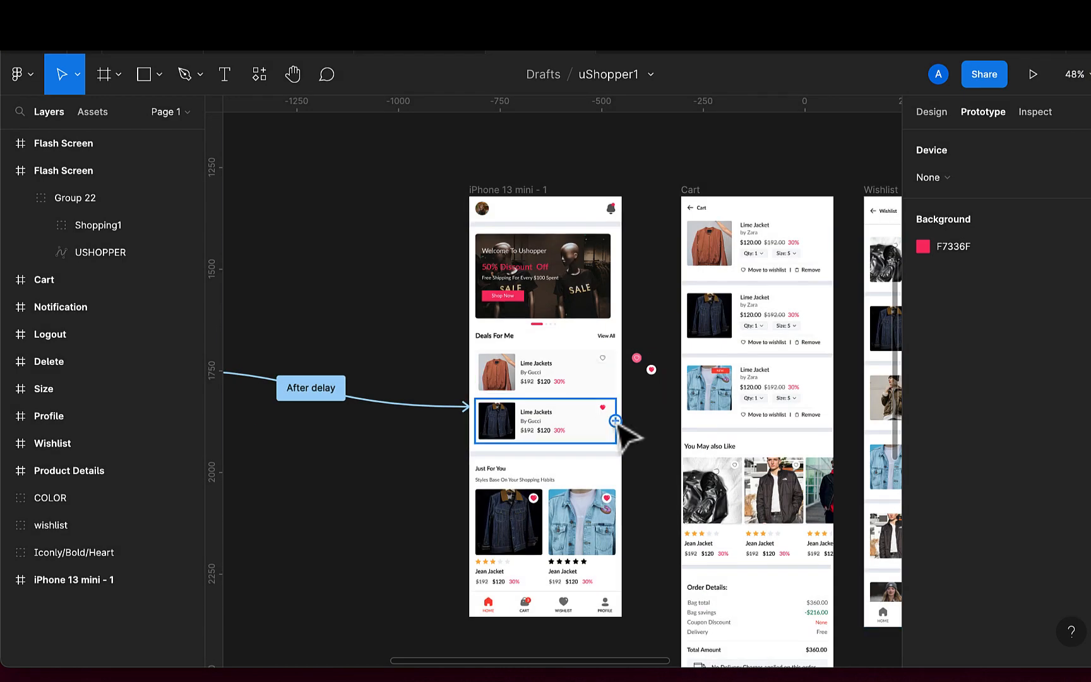
{"action": "scroll", "coordinate": [585, 381], "scroll_direction": "up", "scroll_amount": 1}
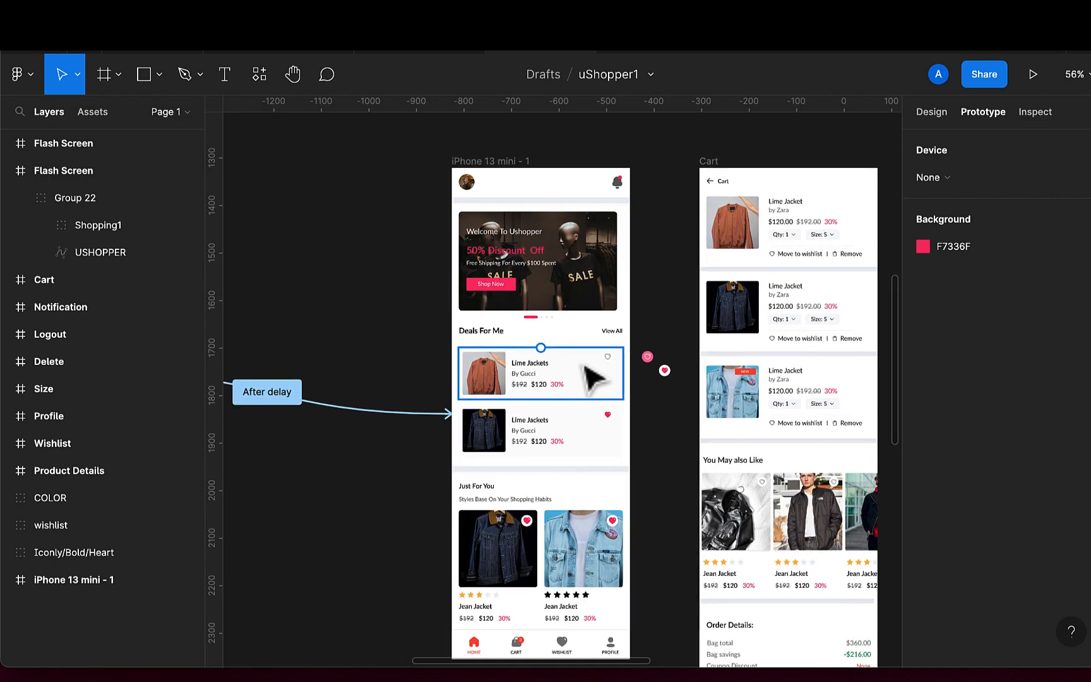
{"action": "scroll", "coordinate": [585, 379], "scroll_direction": "up", "scroll_amount": 5}
{"action": "scroll", "coordinate": [584, 379], "scroll_direction": "up", "scroll_amount": 1}
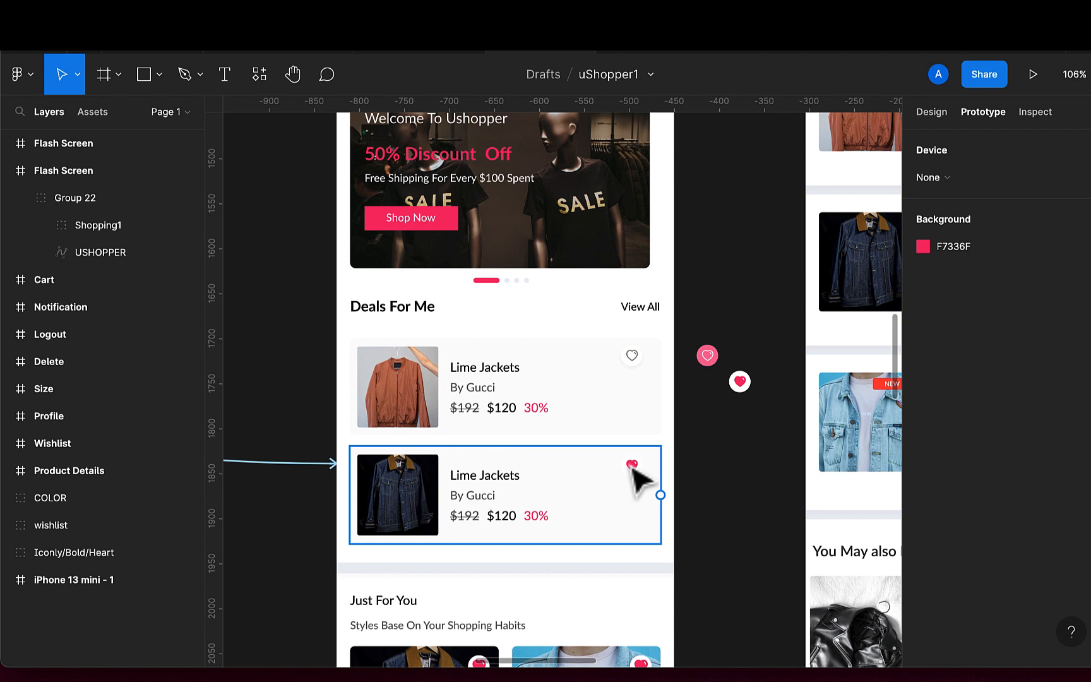
{"action": "double_click", "coordinate": [636, 366]}
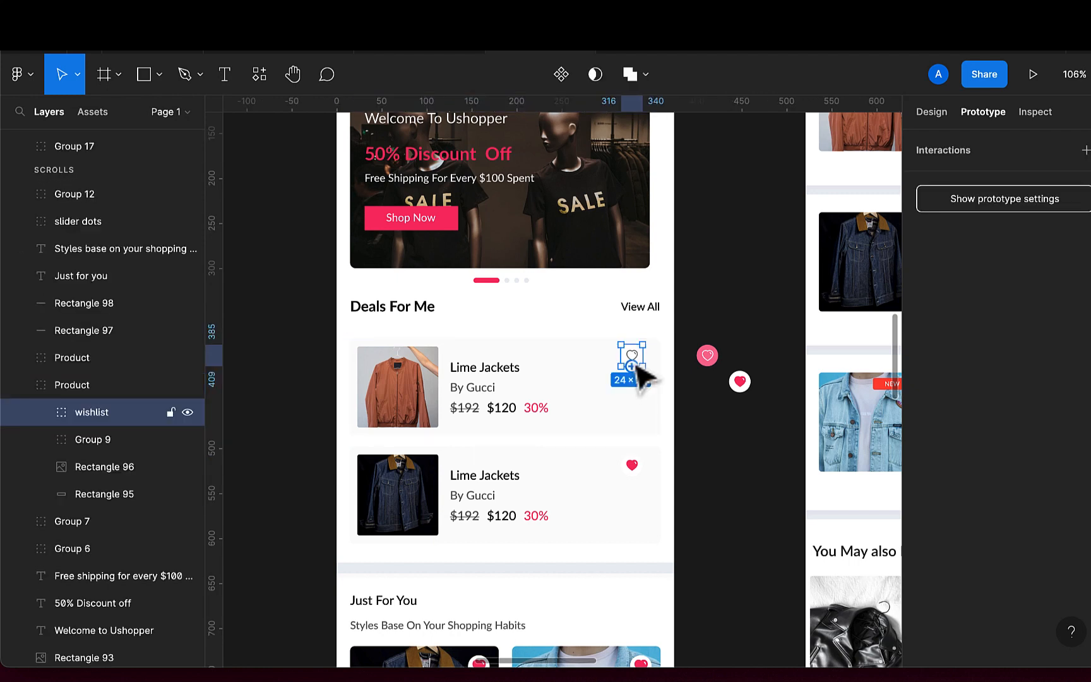
{"action": "scroll", "coordinate": [644, 378], "scroll_direction": "up", "scroll_amount": 2}
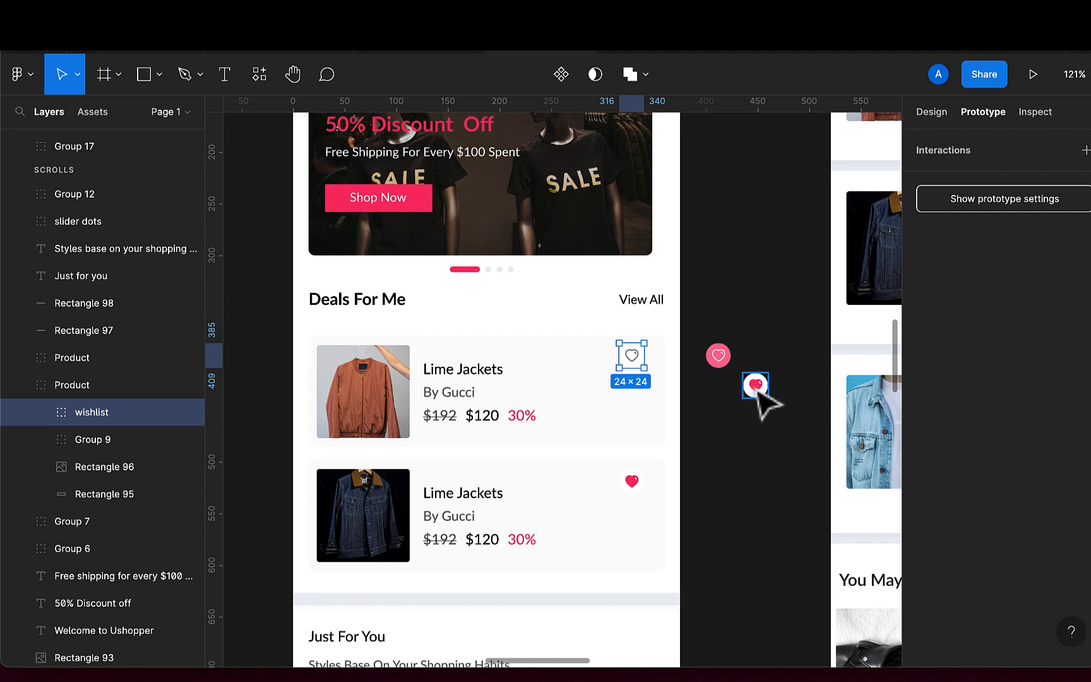
{"action": "mouse_move", "coordinate": [644, 357]}
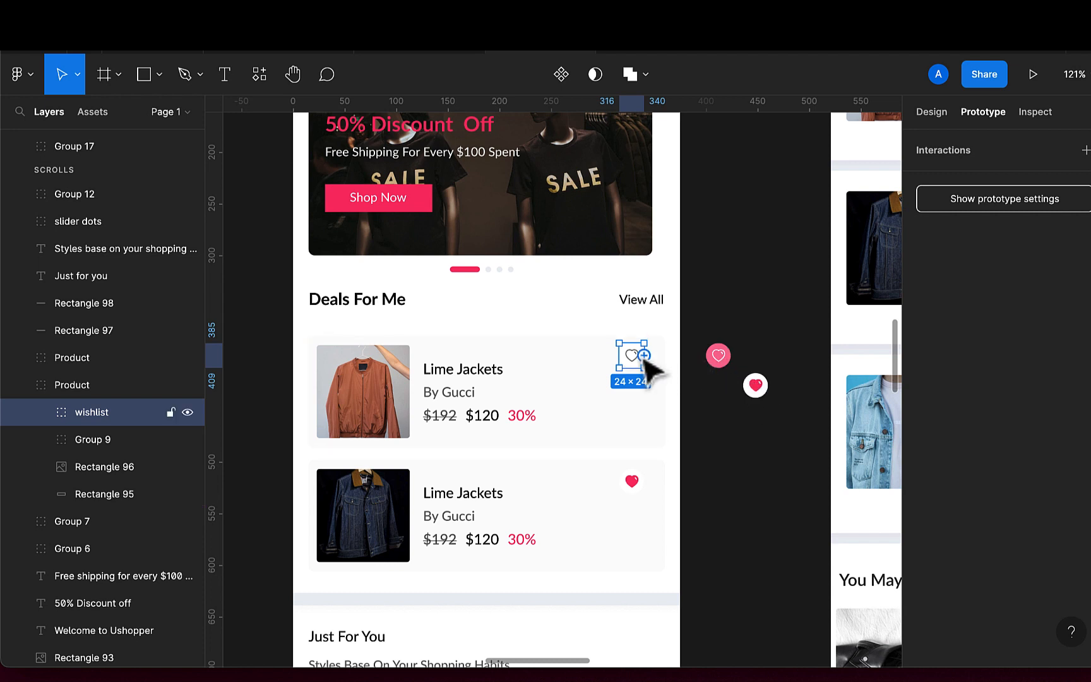
{"action": "left_click_drag", "start_coordinate": [644, 356], "coordinate": [720, 360]}
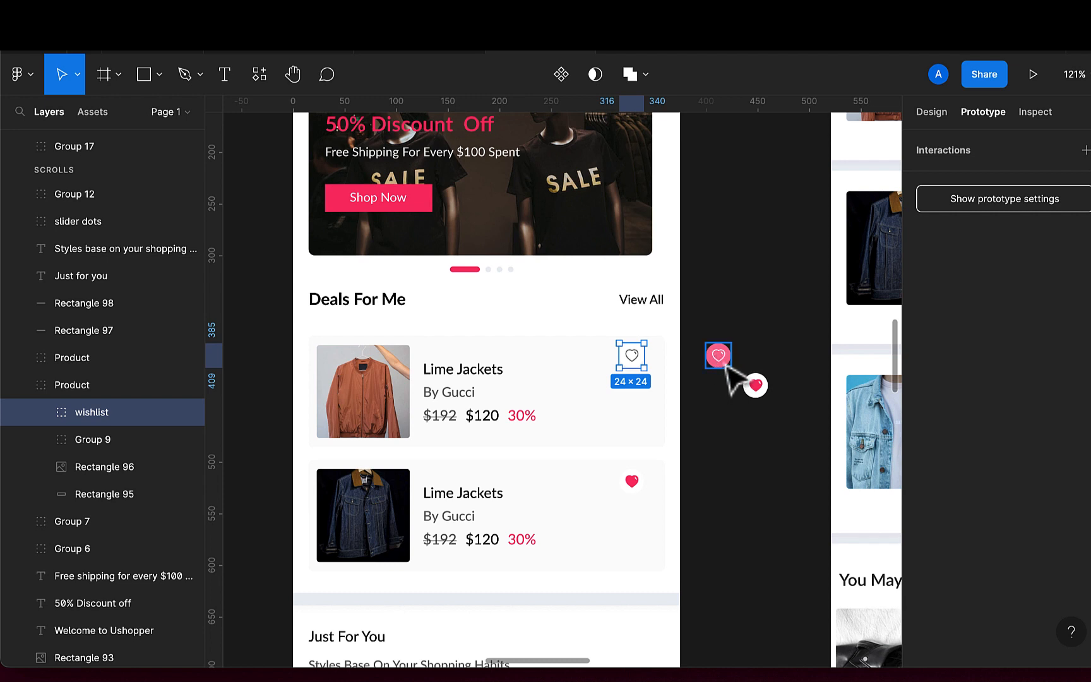
Convert the pink wishlist heart group into a frame
{"action": "left_click", "coordinate": [724, 364]}
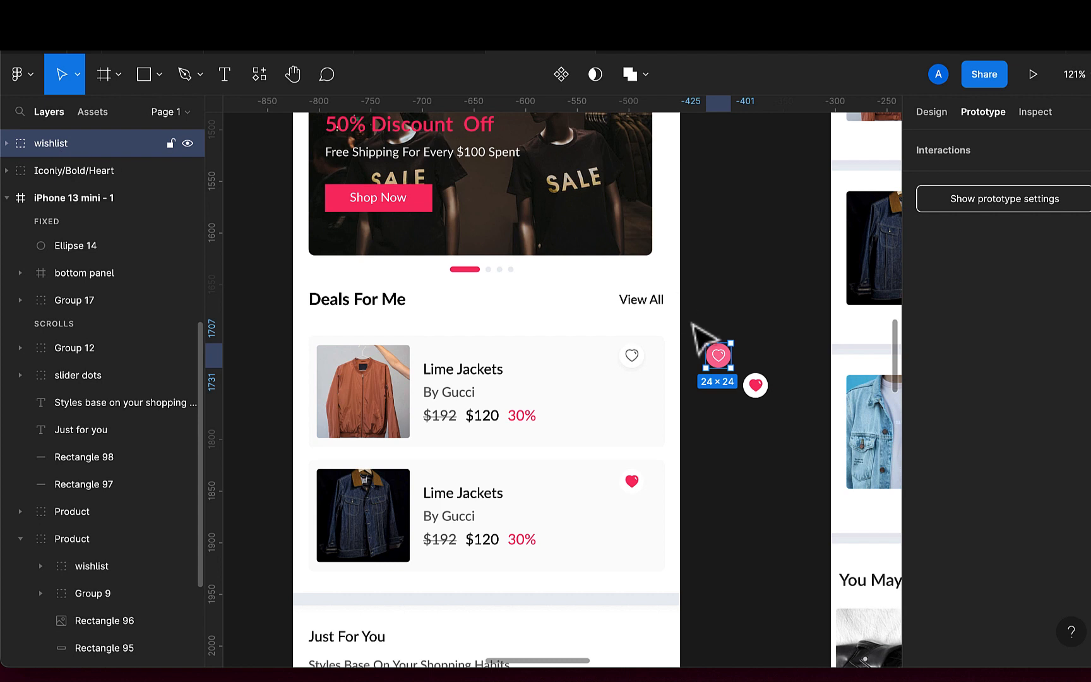
{"action": "left_click", "coordinate": [757, 384]}
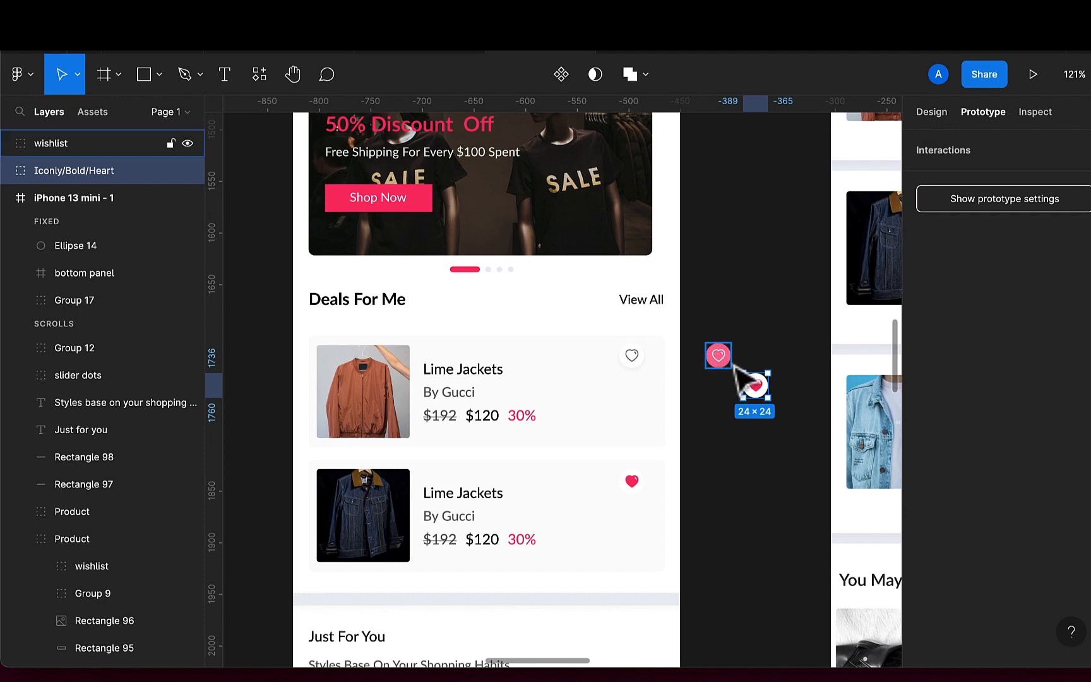
{"action": "left_click", "coordinate": [935, 116]}
{"action": "left_click", "coordinate": [723, 357]}
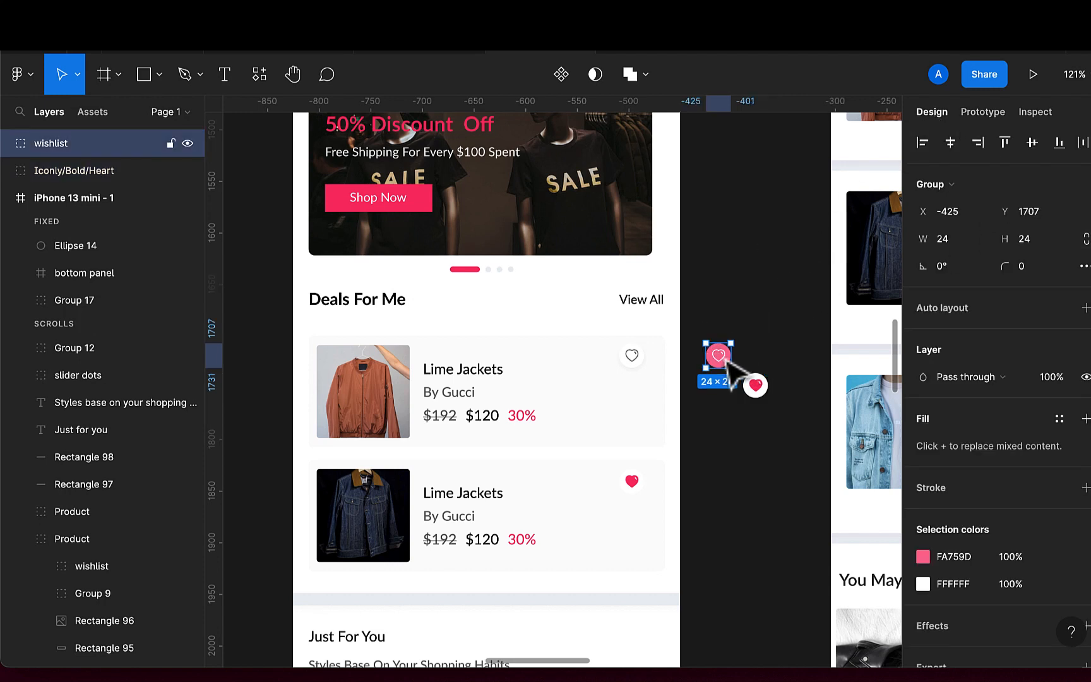
{"action": "left_click", "coordinate": [946, 194]}
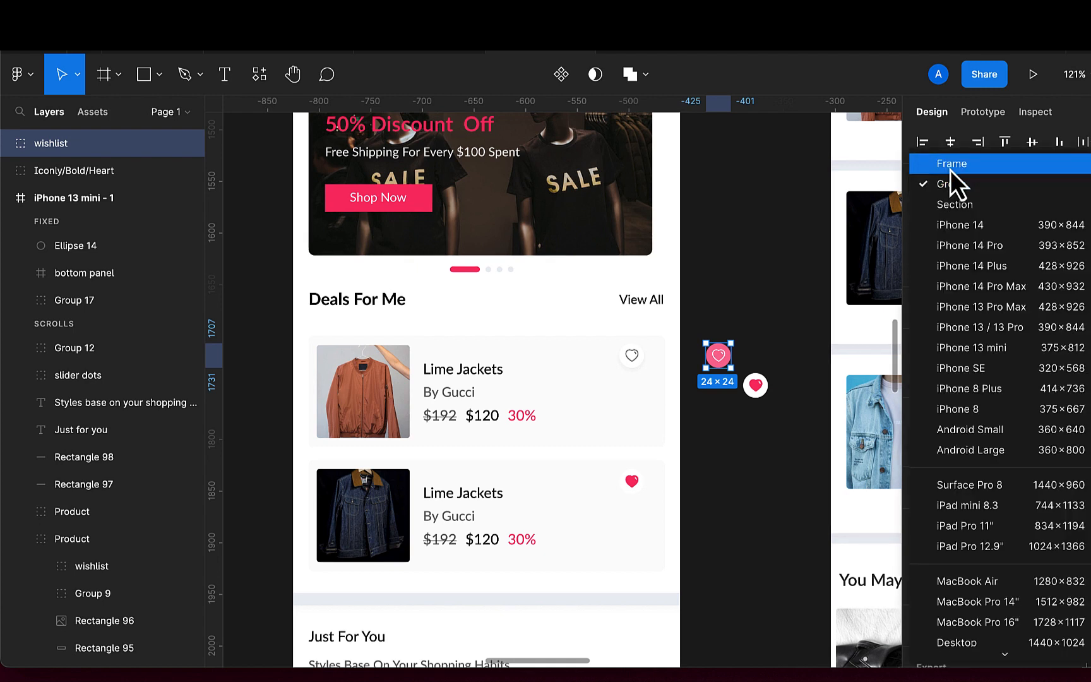
{"action": "left_click", "coordinate": [950, 169]}
Convert the red Iconly/Bold/Heart group into a frame
{"action": "left_click", "coordinate": [763, 395]}
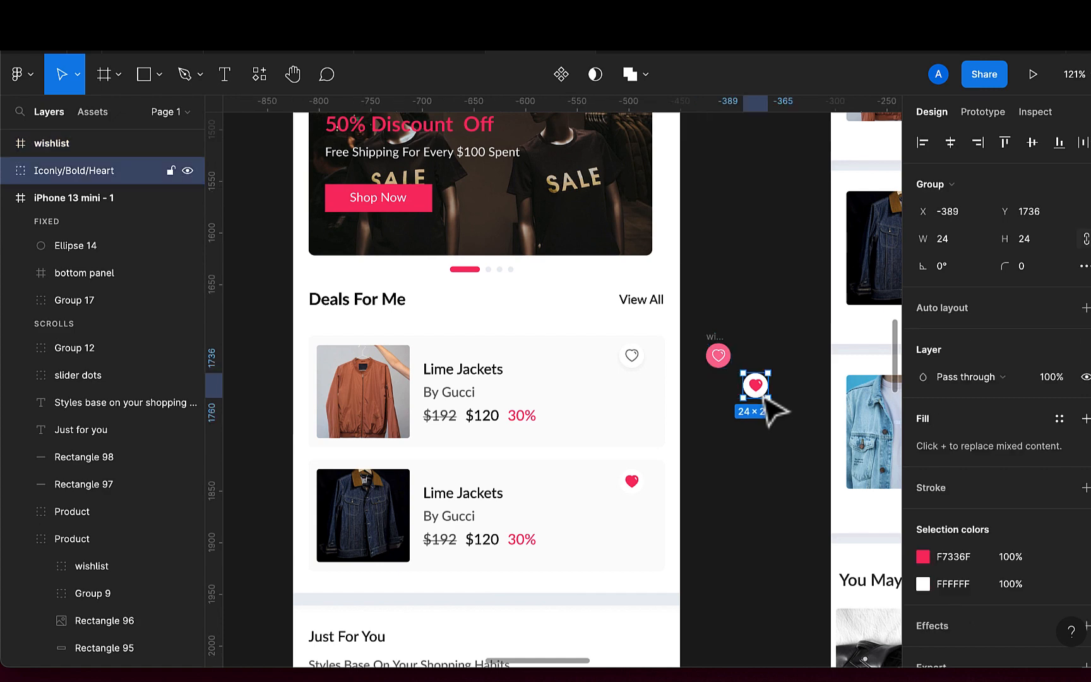
{"action": "left_click", "coordinate": [940, 190]}
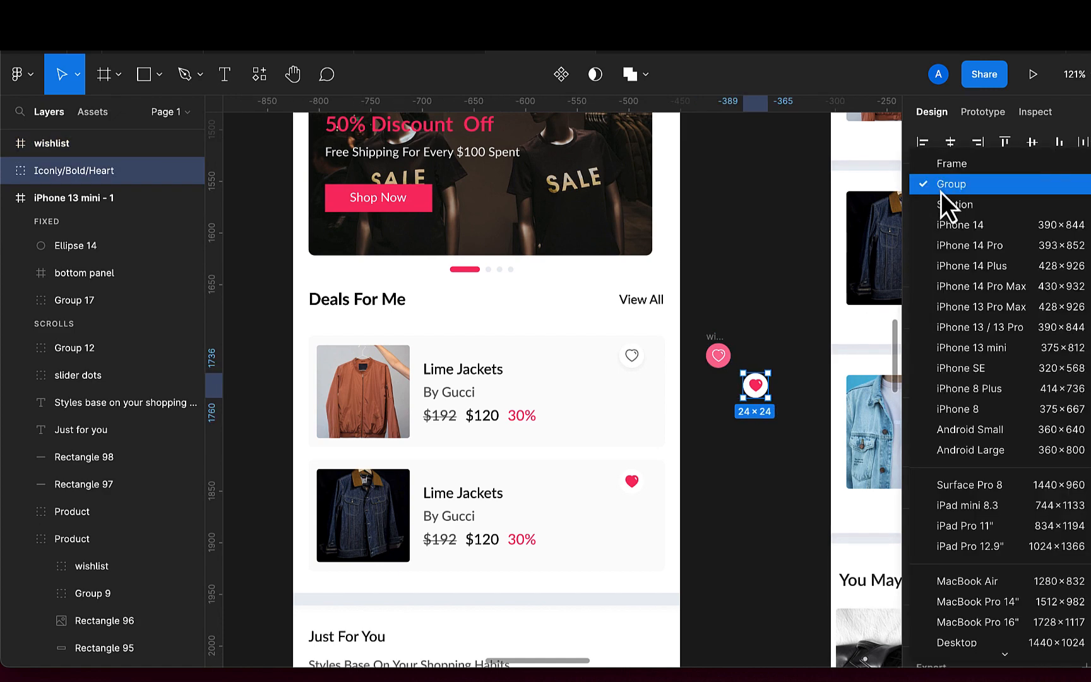
{"action": "left_click", "coordinate": [951, 165]}
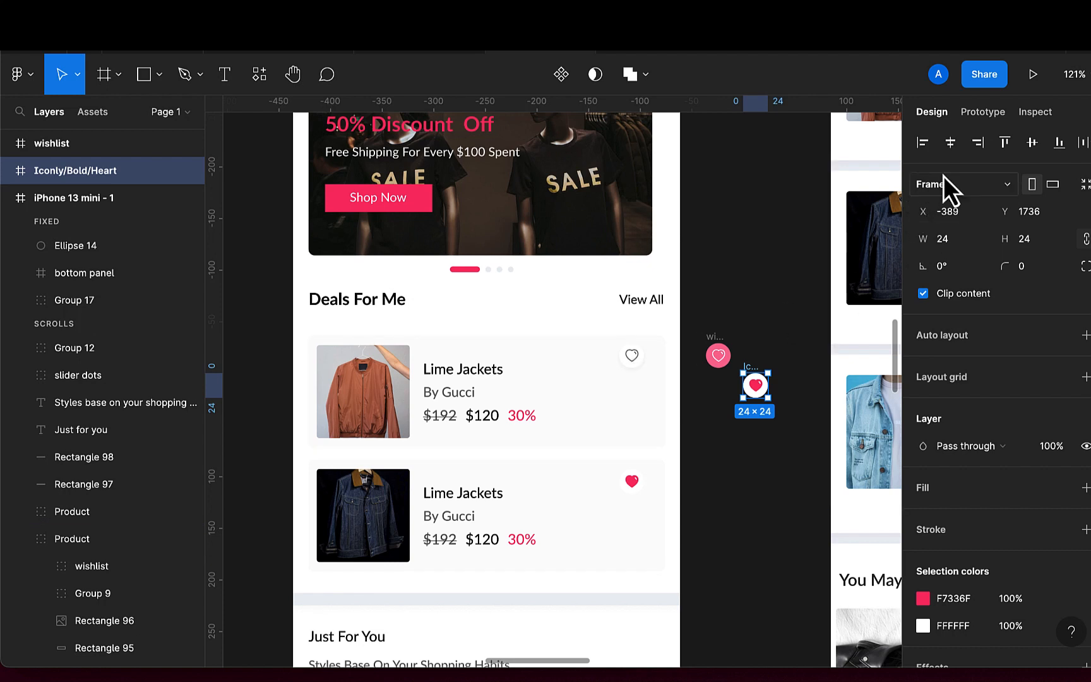
Connect the Lime Jackets card's outline heart icon to the wishlist frame
{"action": "left_click", "coordinate": [982, 113]}
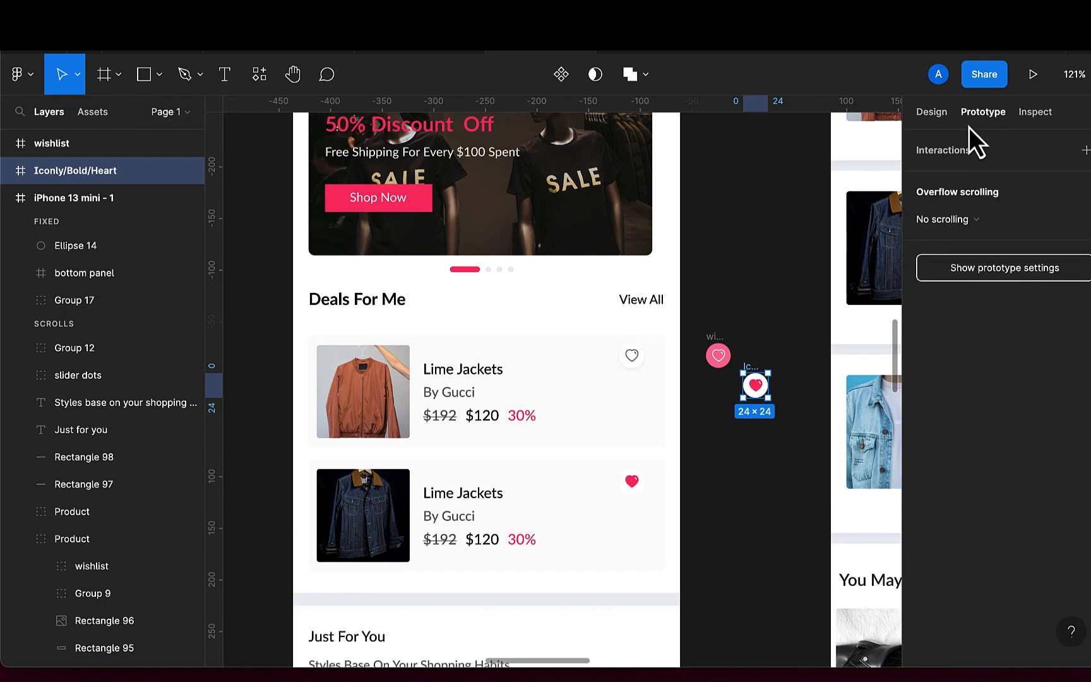
{"action": "double_click", "coordinate": [645, 377]}
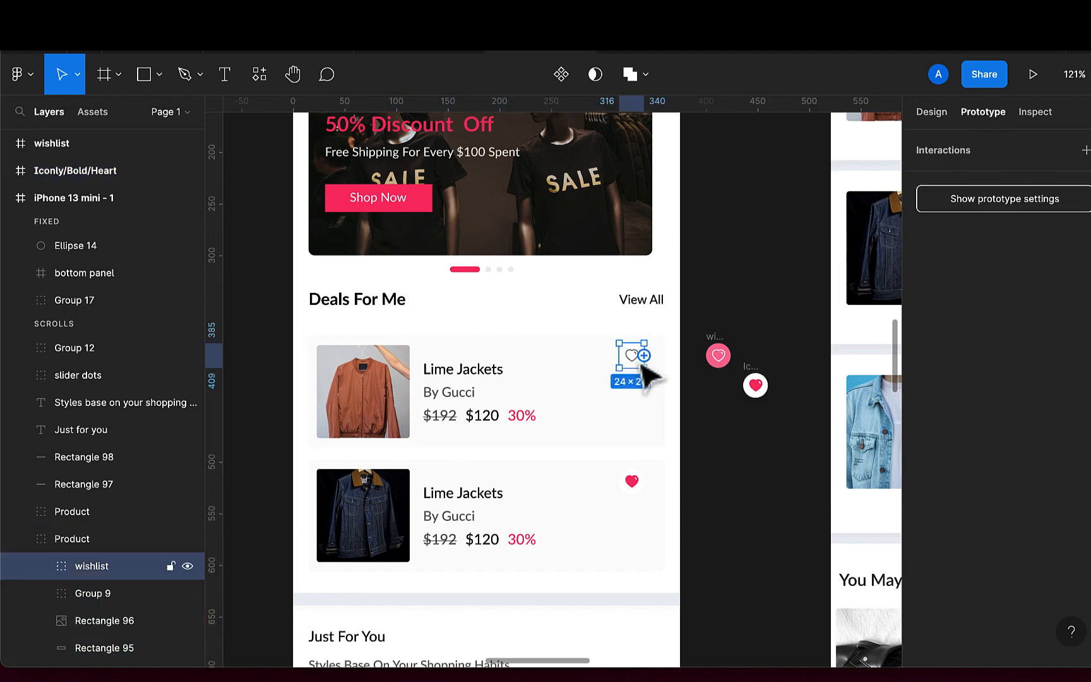
{"action": "left_click_drag", "start_coordinate": [645, 365], "coordinate": [720, 361]}
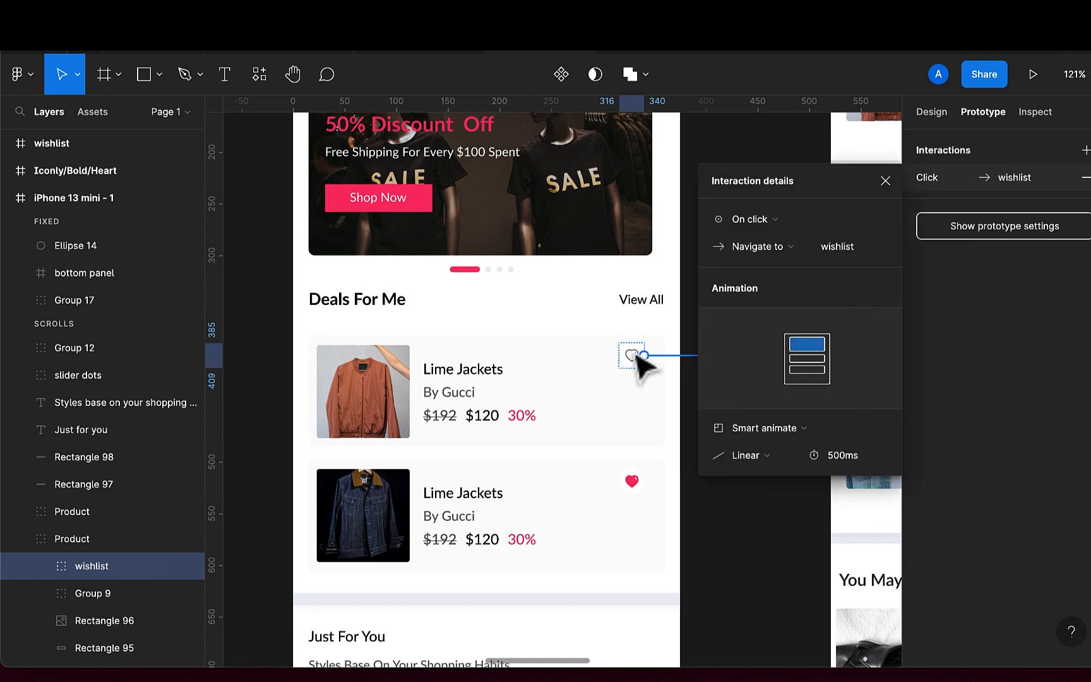
Set the heart interaction's trigger to While hovering and its action to Open overlay
{"action": "scroll", "coordinate": [631, 363], "scroll_direction": "right", "scroll_amount": 5}
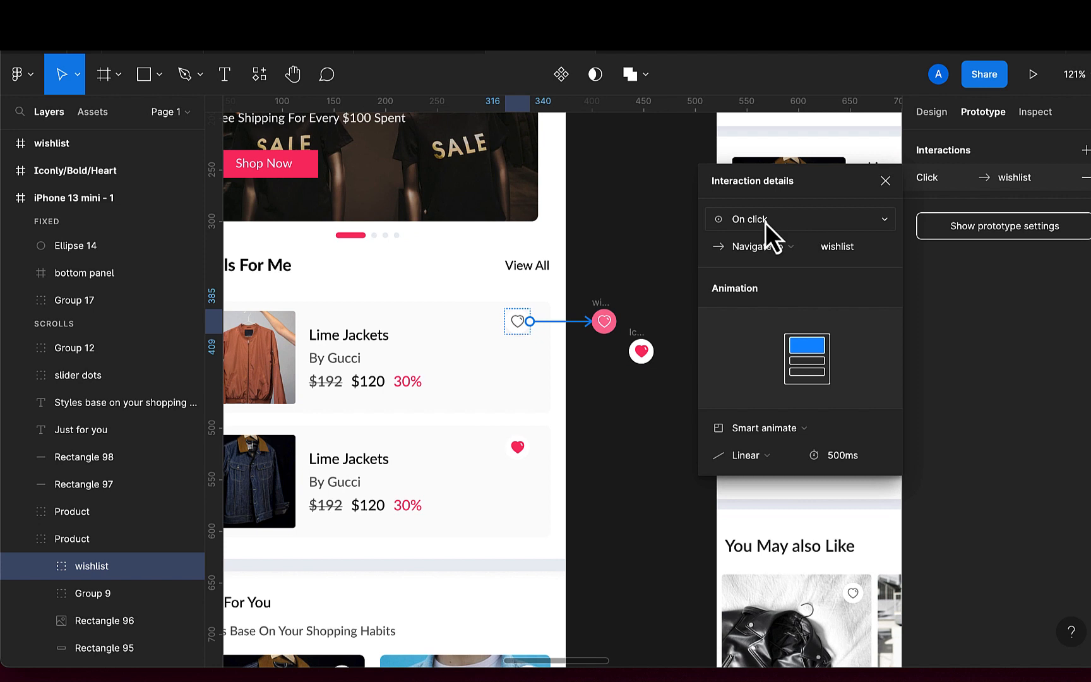
{"action": "left_click", "coordinate": [765, 222]}
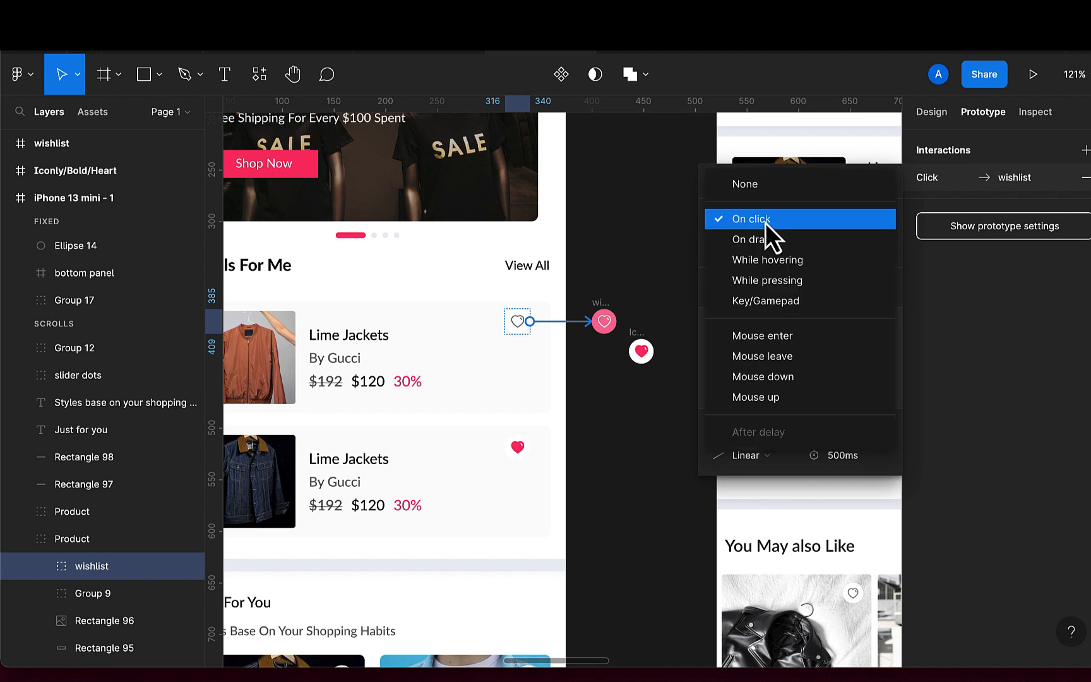
{"action": "left_click", "coordinate": [762, 265]}
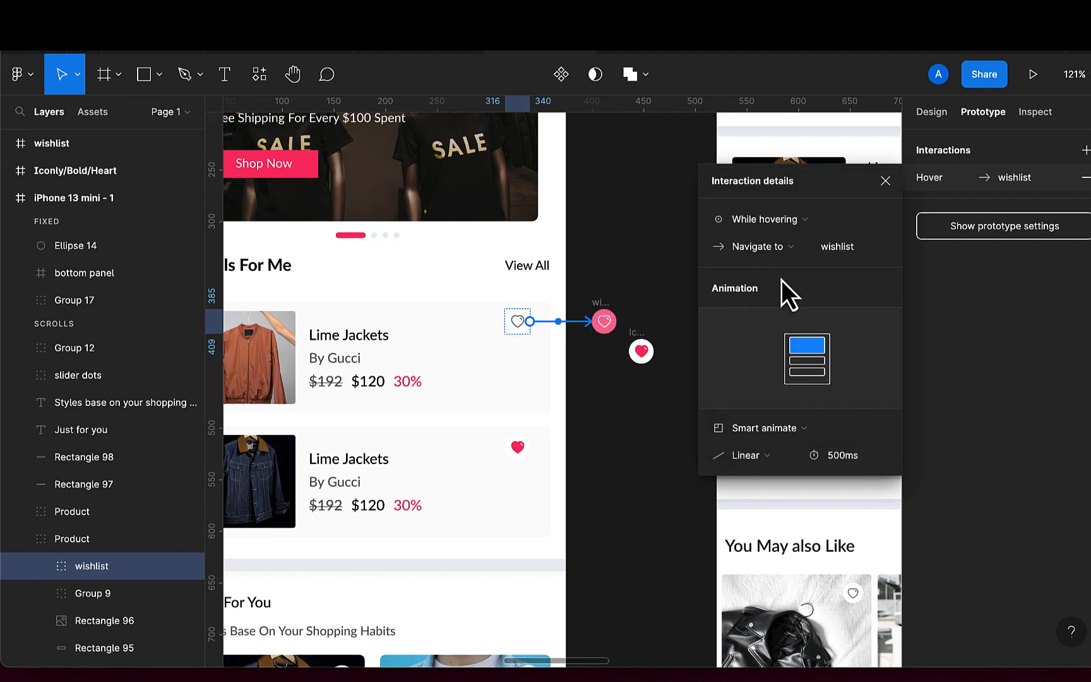
{"action": "left_click", "coordinate": [784, 253]}
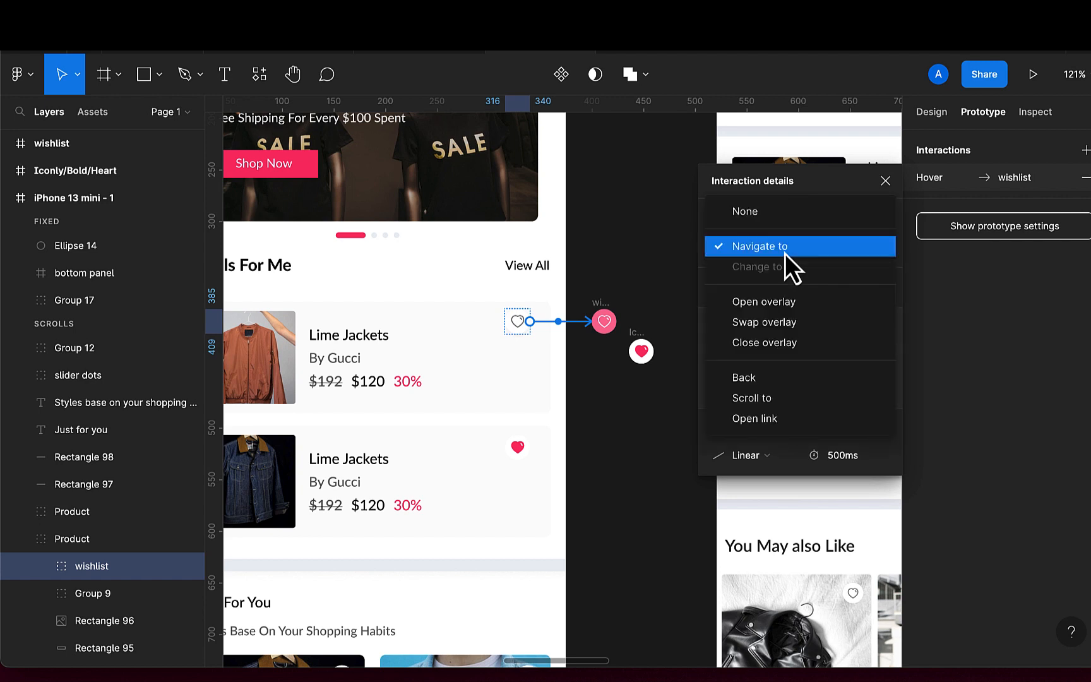
{"action": "left_click", "coordinate": [773, 304]}
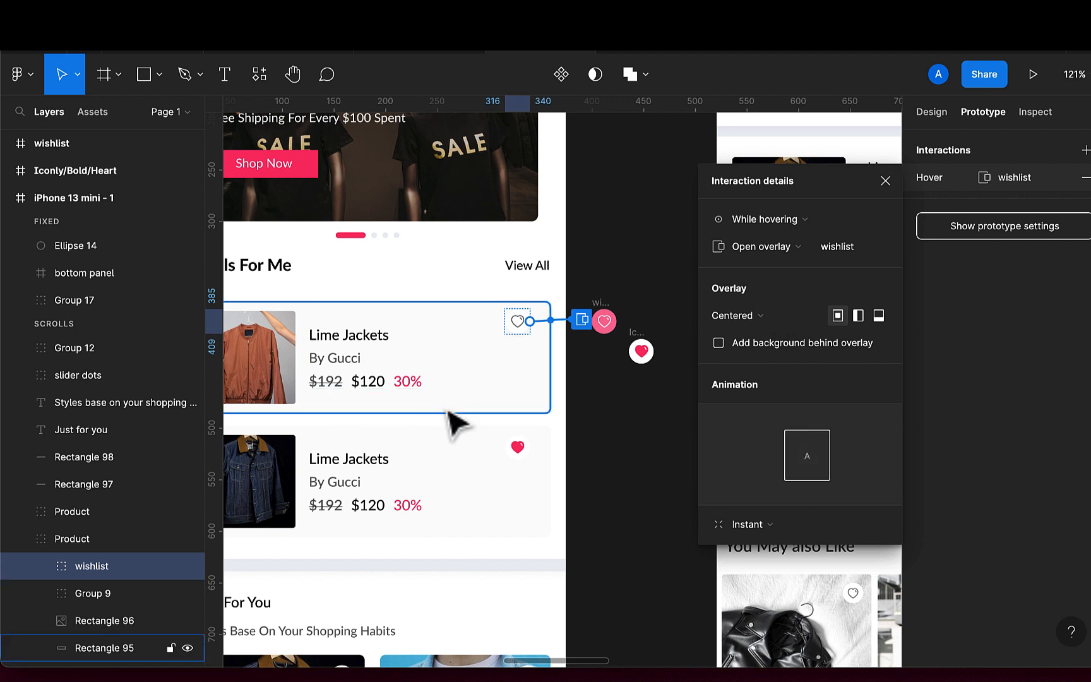
Set the overlay position to Manual, keeping the Instant animation
{"action": "left_click", "coordinate": [755, 317]}
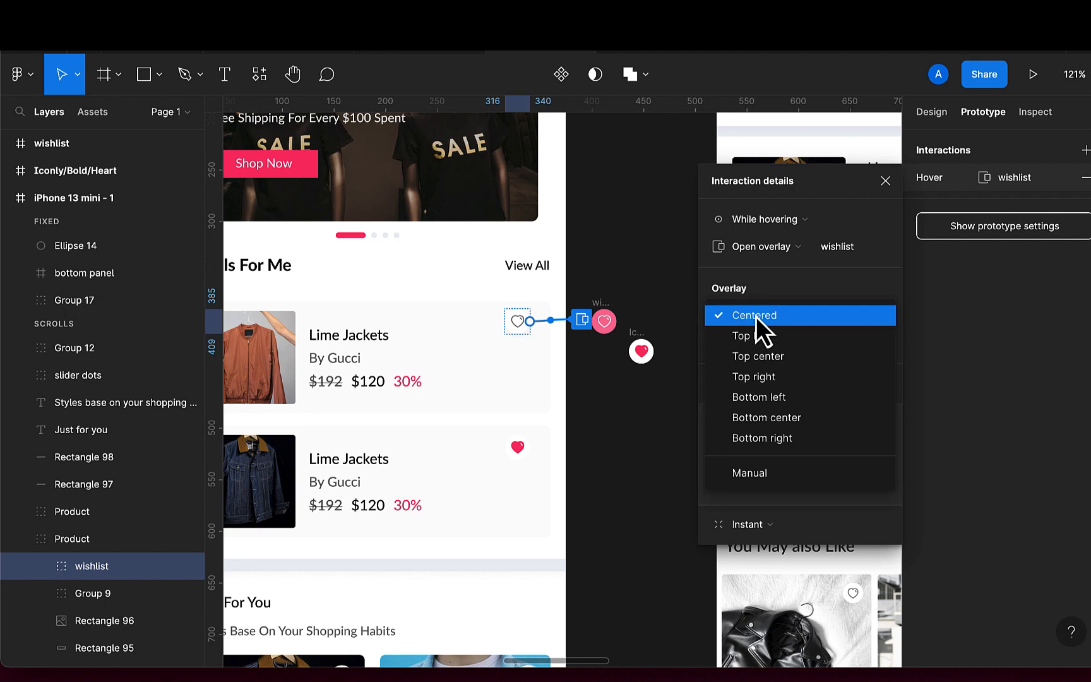
{"action": "left_click", "coordinate": [744, 473]}
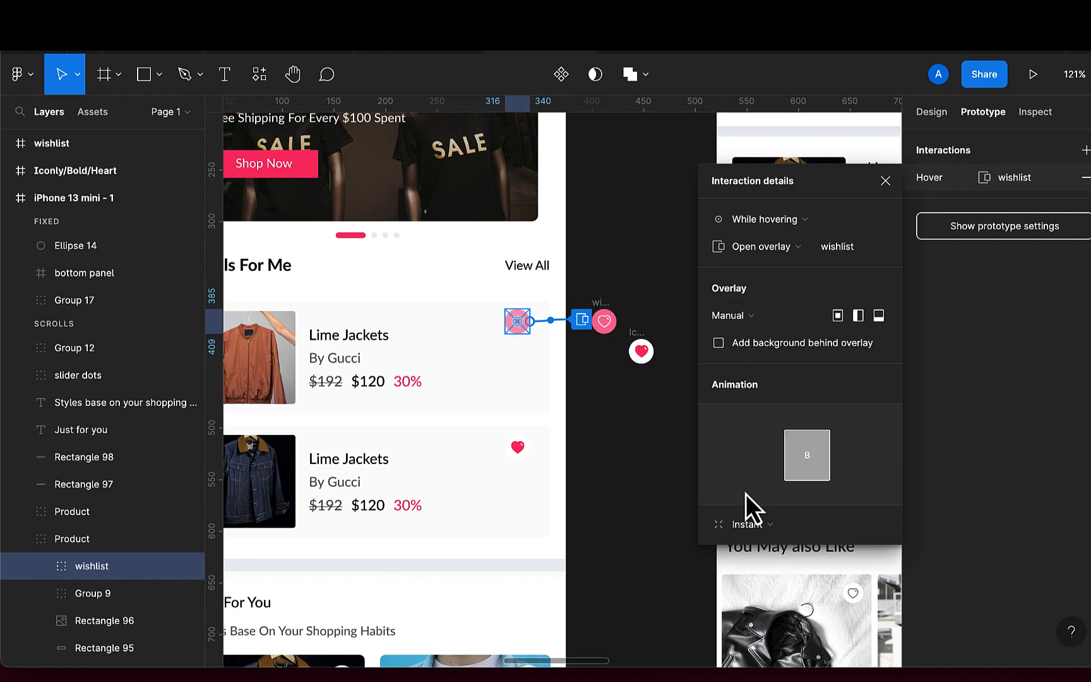
{"action": "left_click", "coordinate": [755, 529]}
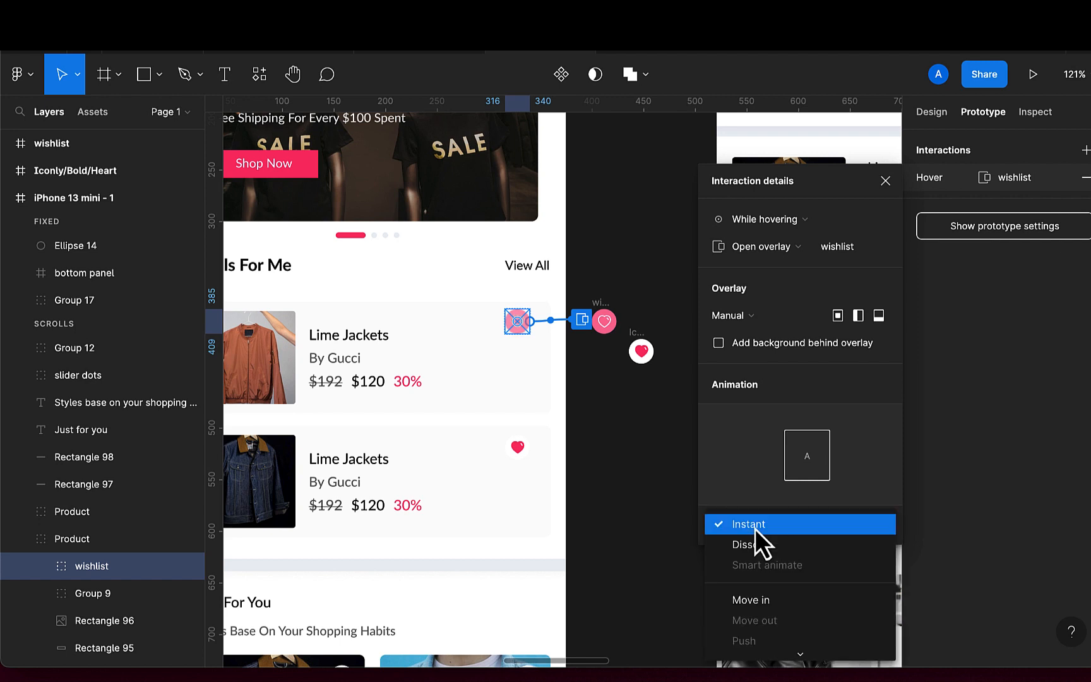
{"action": "left_click", "coordinate": [755, 528]}
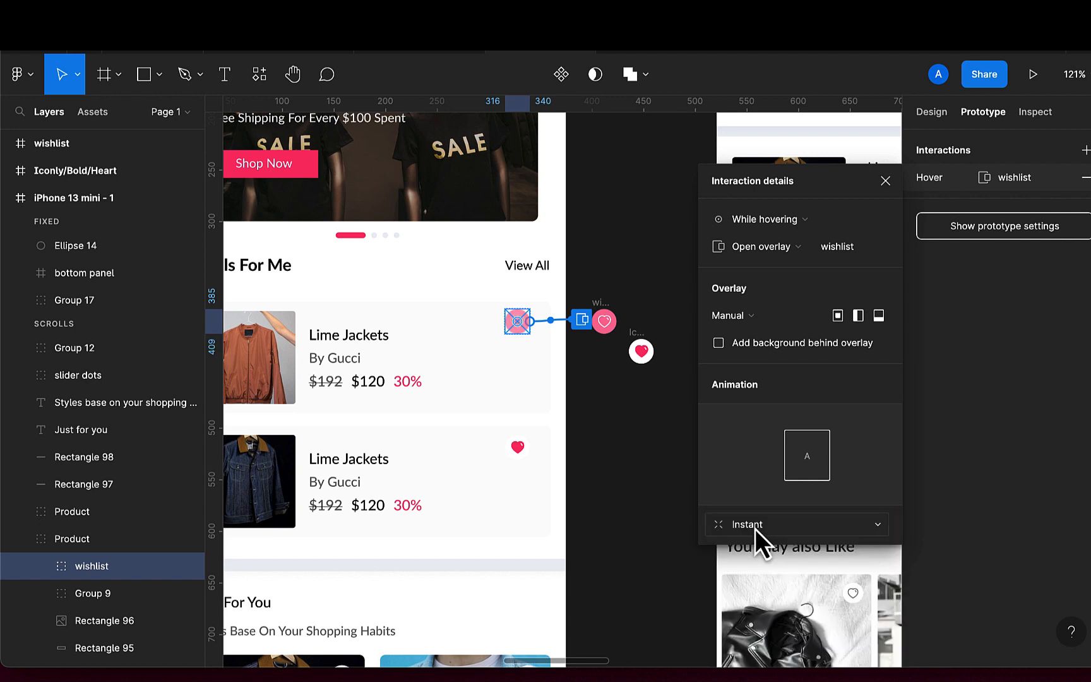
Connect the wishlist frame to the Iconly/Bold/Heart frame with an On click Back action
{"action": "left_click", "coordinate": [611, 313]}
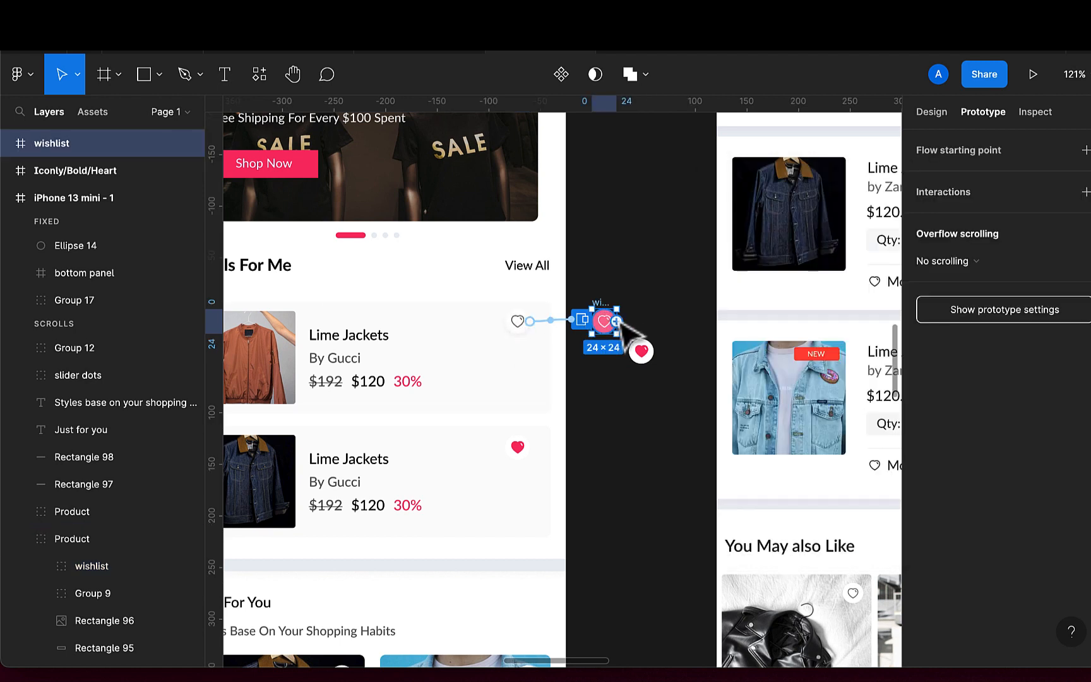
{"action": "left_click_drag", "start_coordinate": [617, 320], "coordinate": [639, 346]}
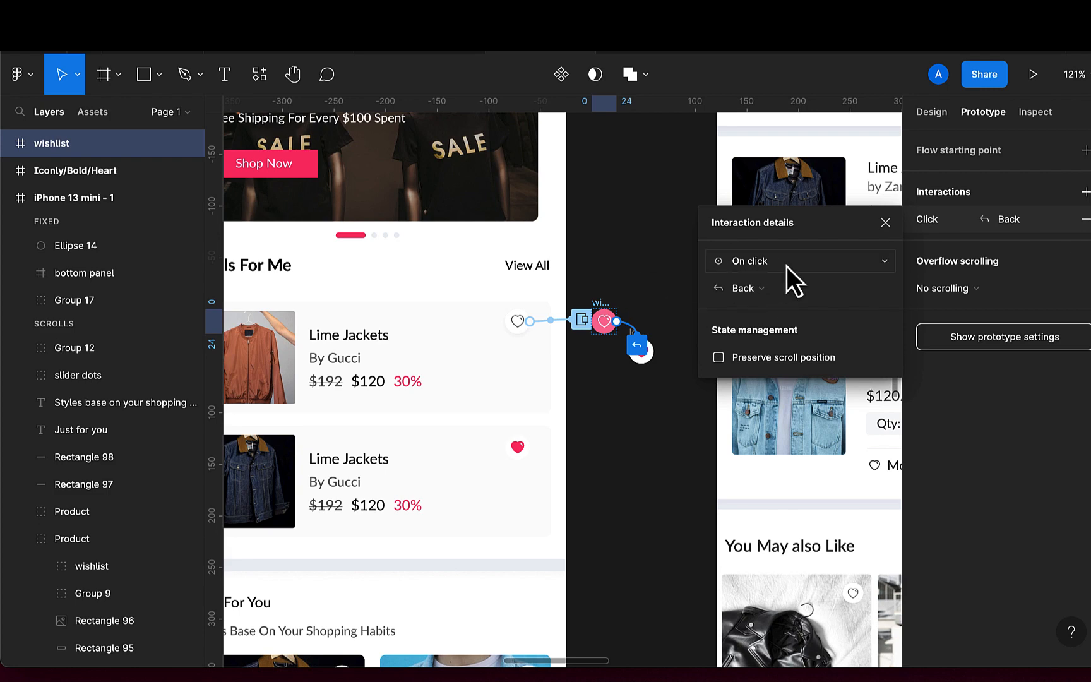
{"action": "scroll", "coordinate": [597, 319], "scroll_direction": "up", "scroll_amount": 5}
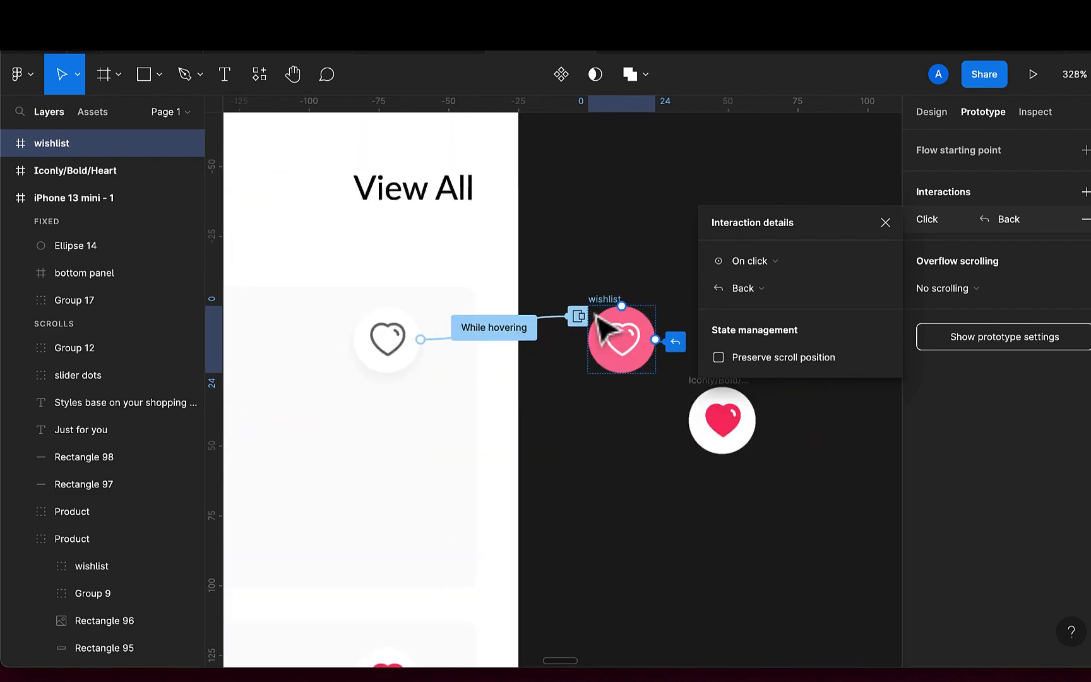
{"action": "scroll", "coordinate": [609, 322], "scroll_direction": "right", "scroll_amount": 3}
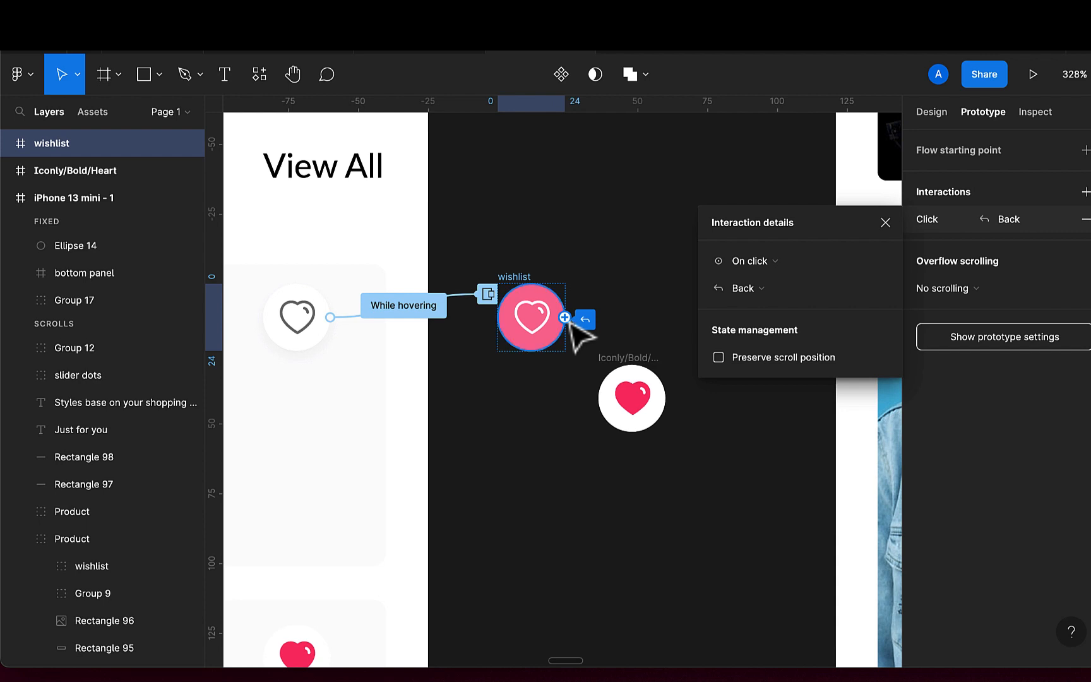
Connect the wishlist frame to Iconly/Bold/Heart with an On drag trigger, then delete both wishlist interactions
{"action": "left_click_drag", "start_coordinate": [585, 320], "coordinate": [644, 388]}
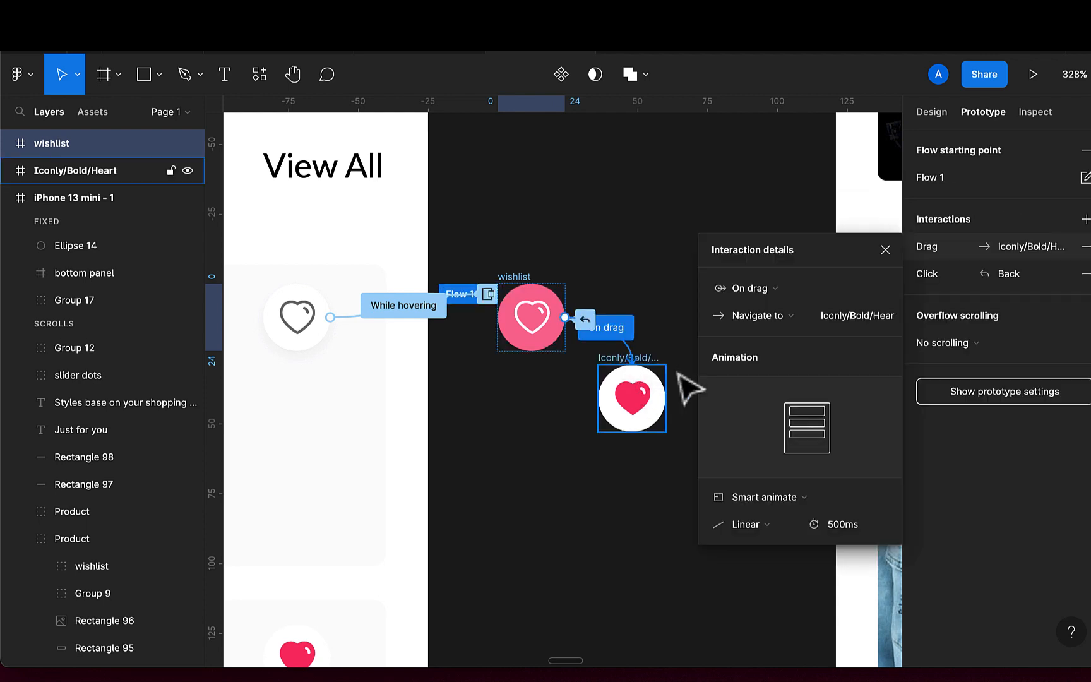
{"action": "left_click", "coordinate": [779, 289]}
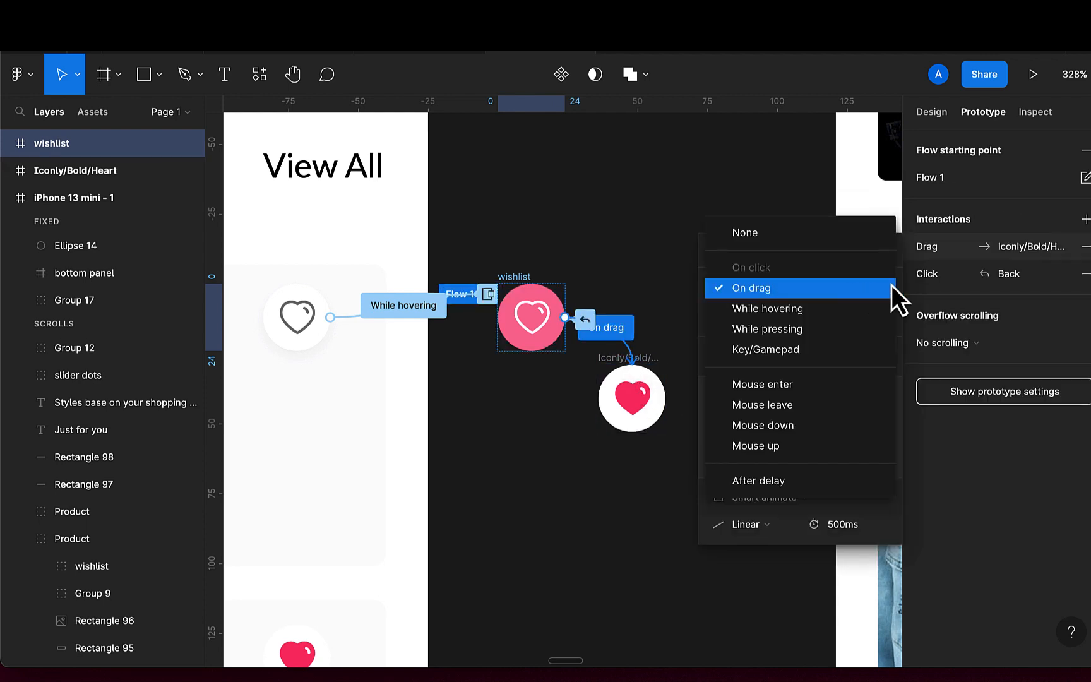
{"action": "left_click", "coordinate": [804, 292]}
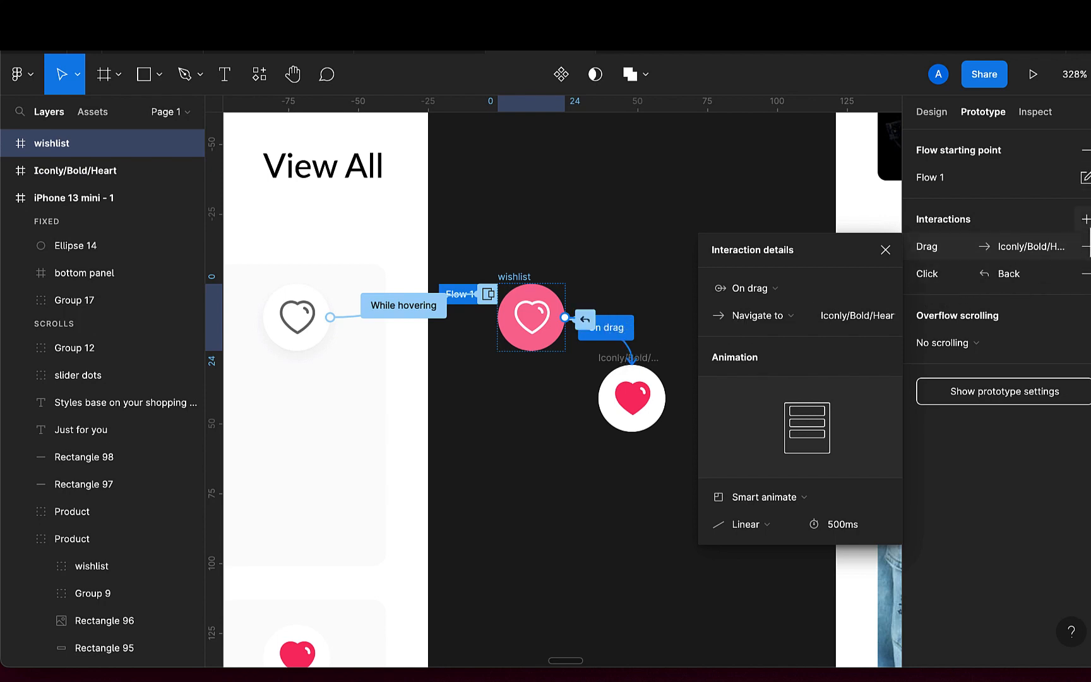
{"action": "left_click", "coordinate": [1086, 247]}
{"action": "left_click", "coordinate": [1086, 247]}
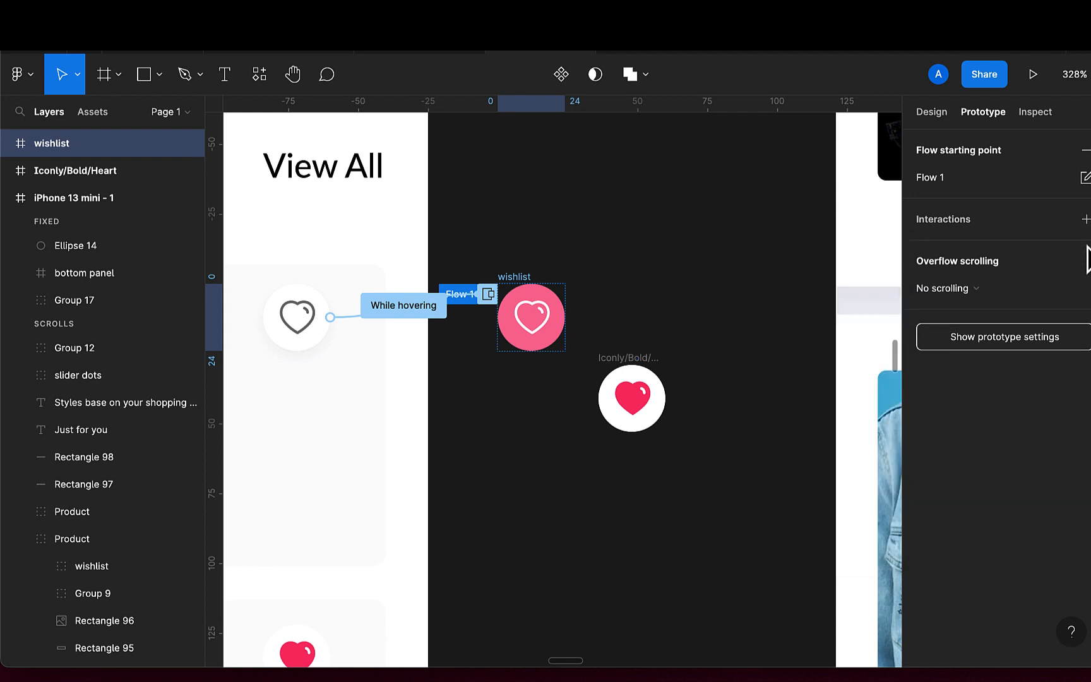
Connect the wishlist frame to Iconly/Bold/Heart with an On click Swap overlay action
{"action": "left_click_drag", "start_coordinate": [565, 318], "coordinate": [640, 393]}
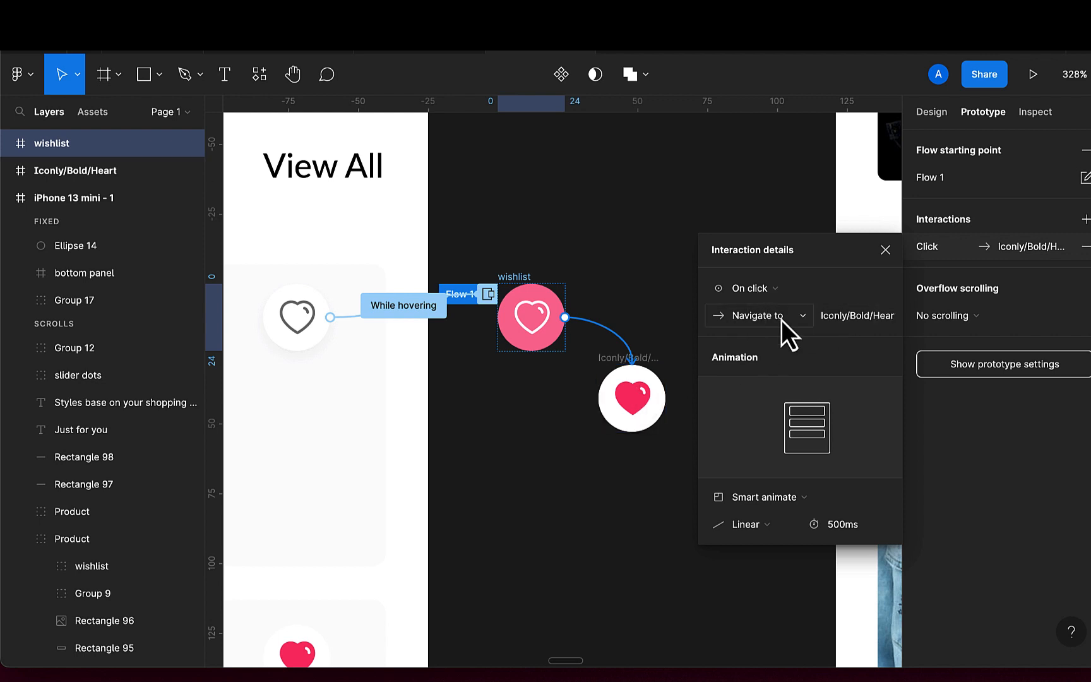
{"action": "left_click", "coordinate": [781, 319]}
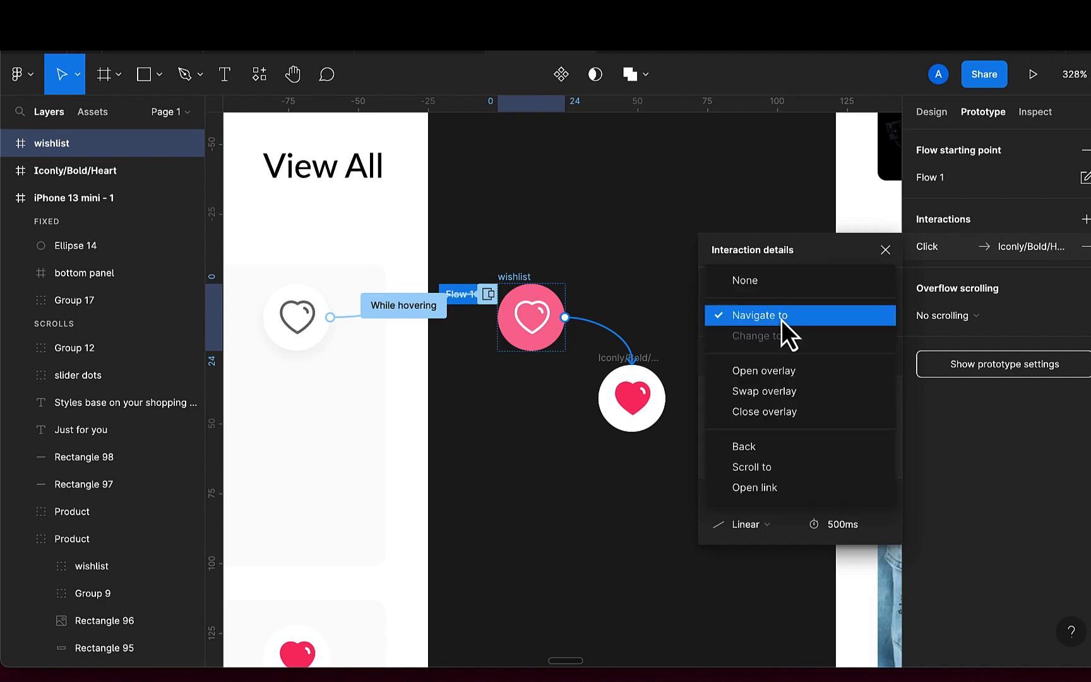
{"action": "left_click", "coordinate": [774, 392]}
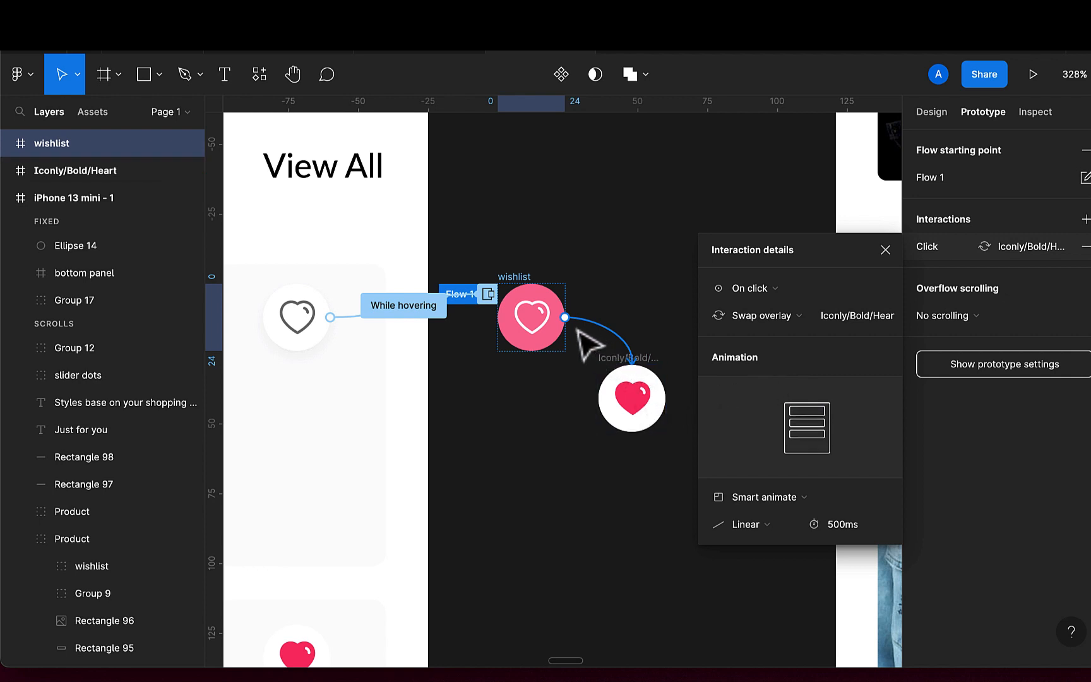
Link the Iconly/Bold/Heart frame to the home screen, then change its On click action to Close overlay
{"action": "left_click", "coordinate": [655, 401]}
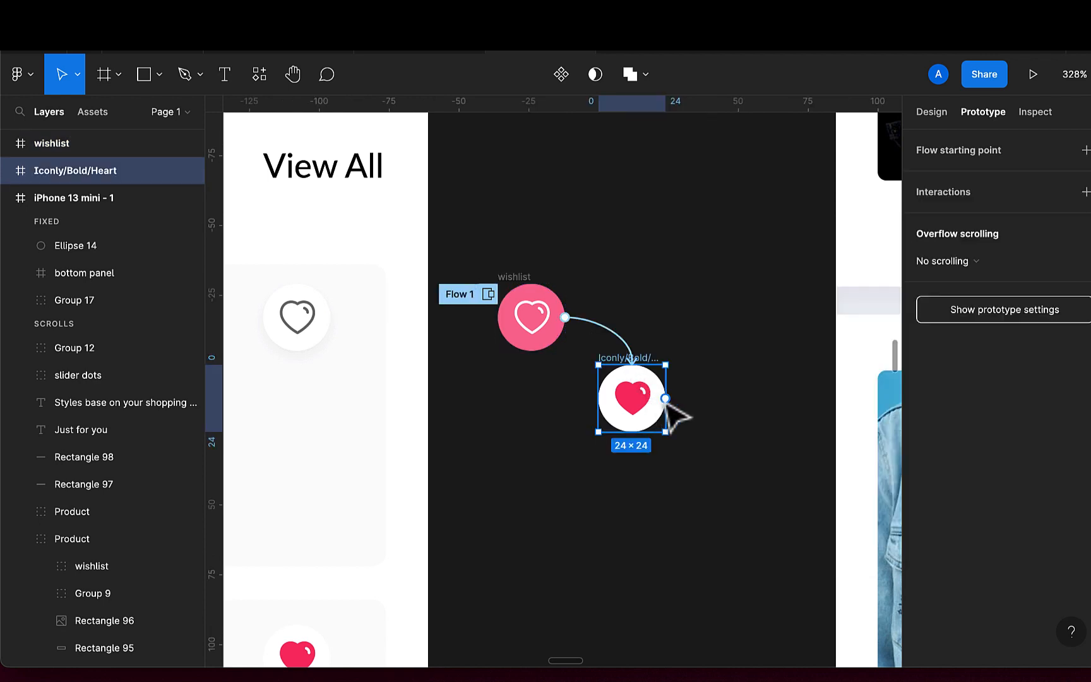
{"action": "left_click_drag", "start_coordinate": [665, 398], "coordinate": [415, 480]}
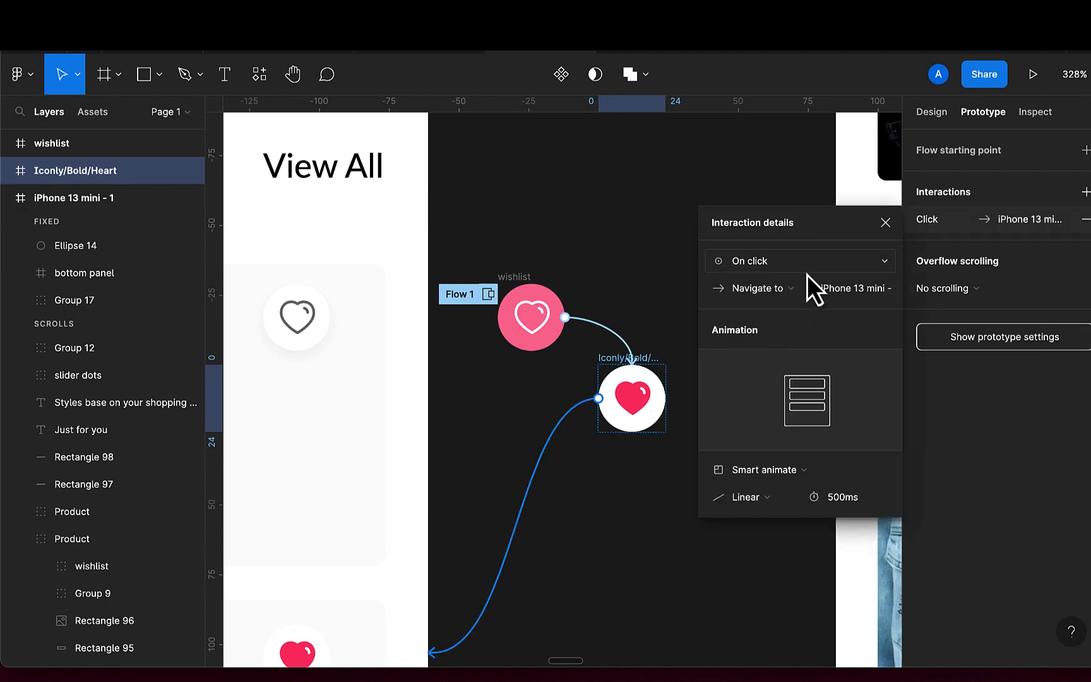
{"action": "left_click", "coordinate": [798, 295]}
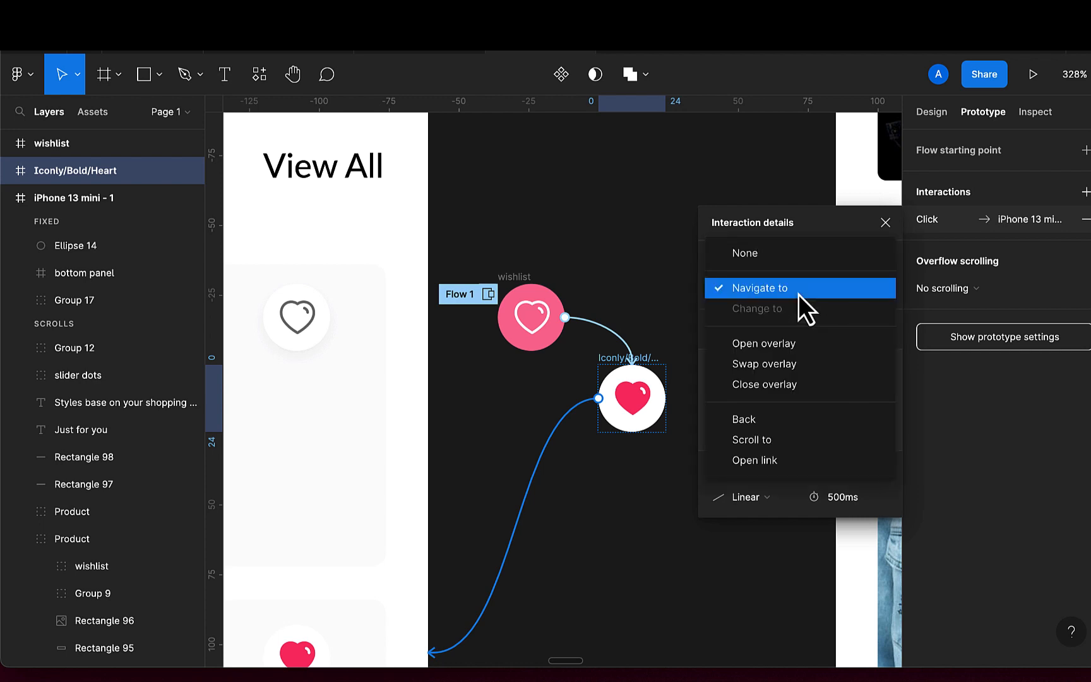
{"action": "left_click", "coordinate": [775, 384]}
{"action": "scroll", "coordinate": [687, 504], "scroll_direction": "down", "scroll_amount": 2}
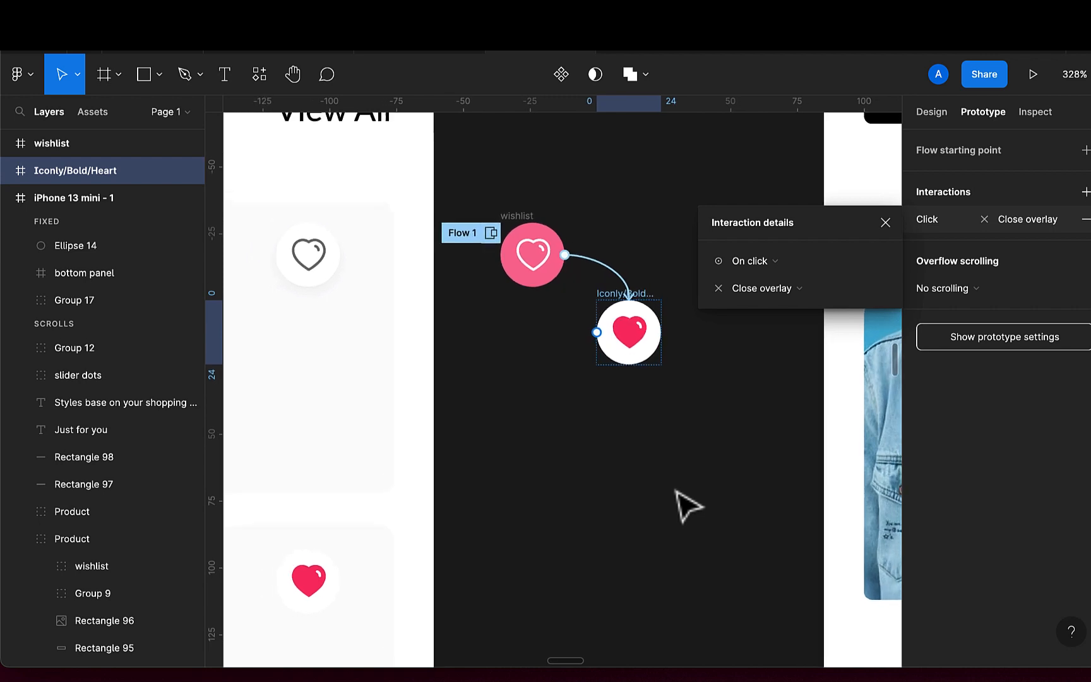
{"action": "scroll", "coordinate": [675, 491], "scroll_direction": "down", "scroll_amount": 1}
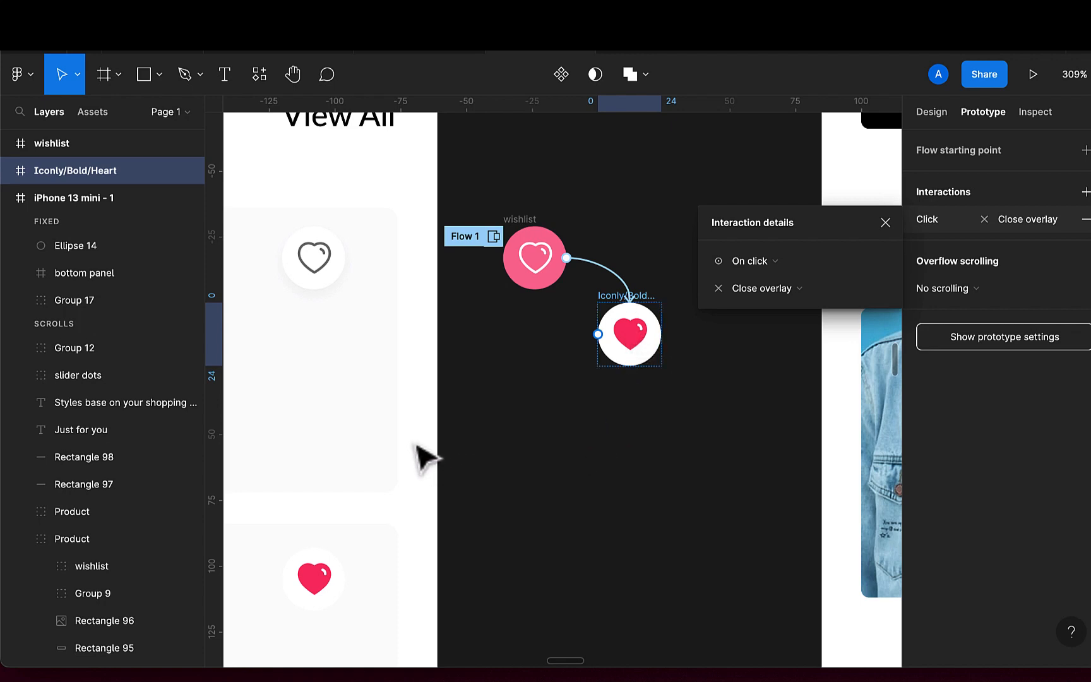
{"action": "left_click", "coordinate": [886, 223]}
Link the first Deals For Me product image to Product Details, setting the animation to Move in
{"action": "scroll", "coordinate": [660, 369], "scroll_direction": "down", "scroll_amount": 5}
{"action": "scroll", "coordinate": [663, 370], "scroll_direction": "down", "scroll_amount": 10}
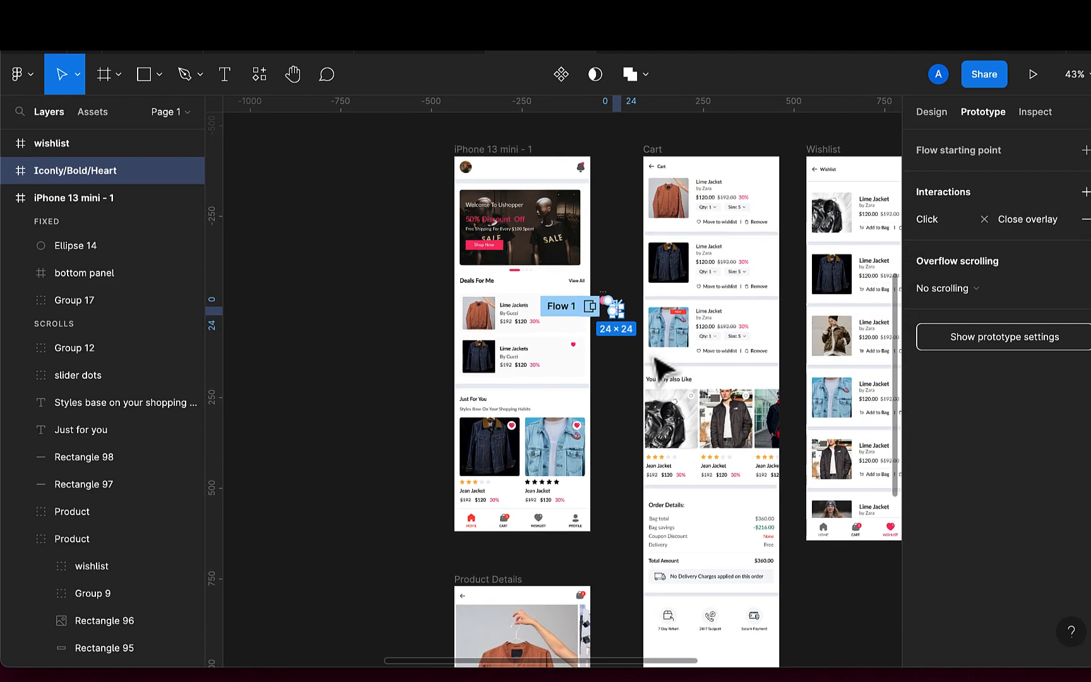
{"action": "scroll", "coordinate": [622, 408], "scroll_direction": "down", "scroll_amount": 3}
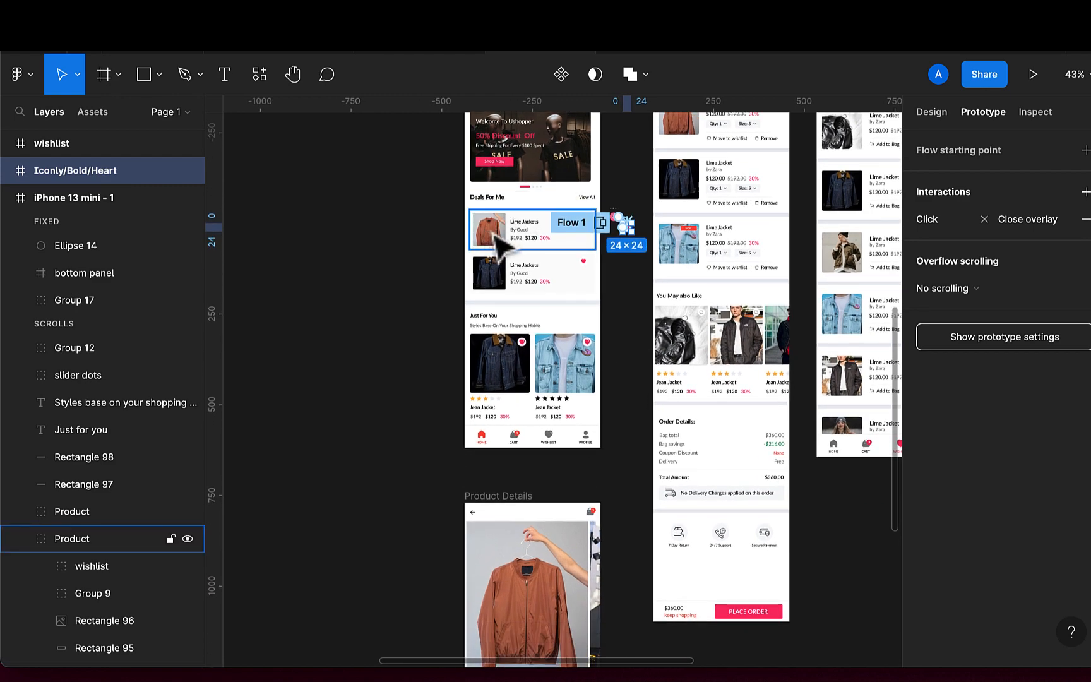
{"action": "scroll", "coordinate": [495, 243], "scroll_direction": "down", "scroll_amount": 1}
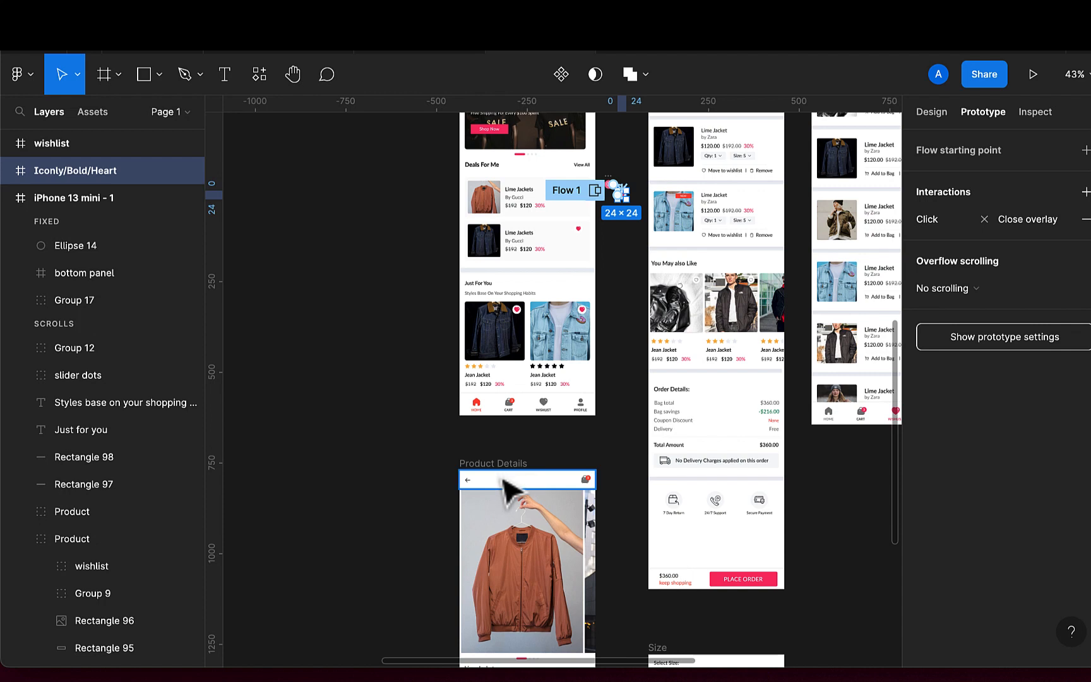
{"action": "double_click", "coordinate": [488, 211]}
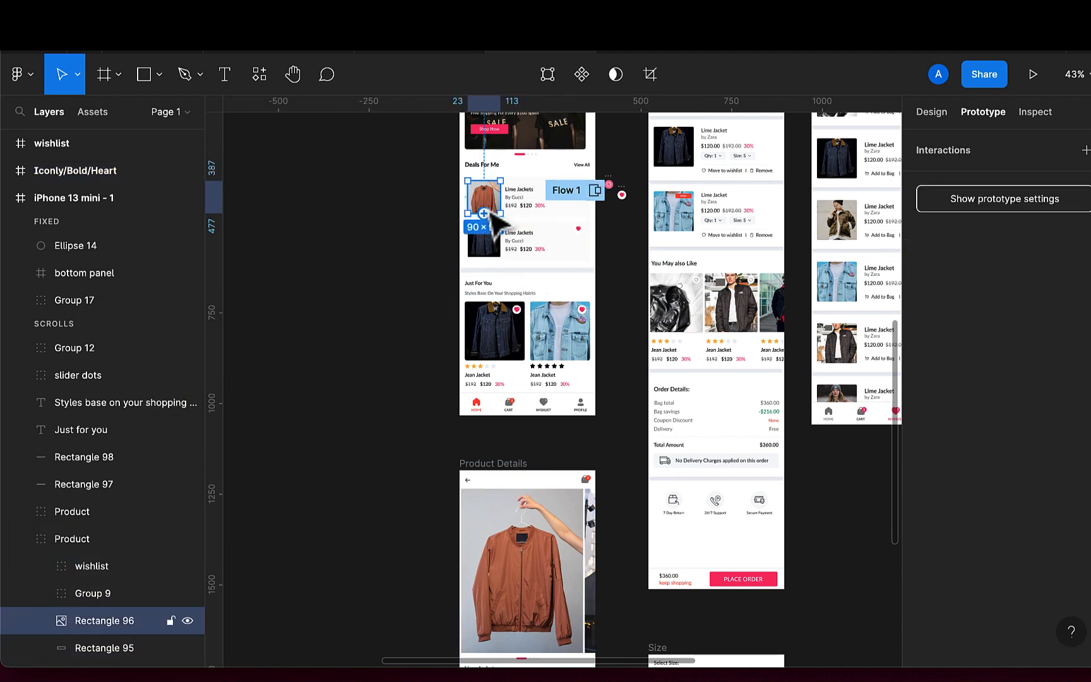
{"action": "left_click_drag", "start_coordinate": [484, 213], "coordinate": [505, 495]}
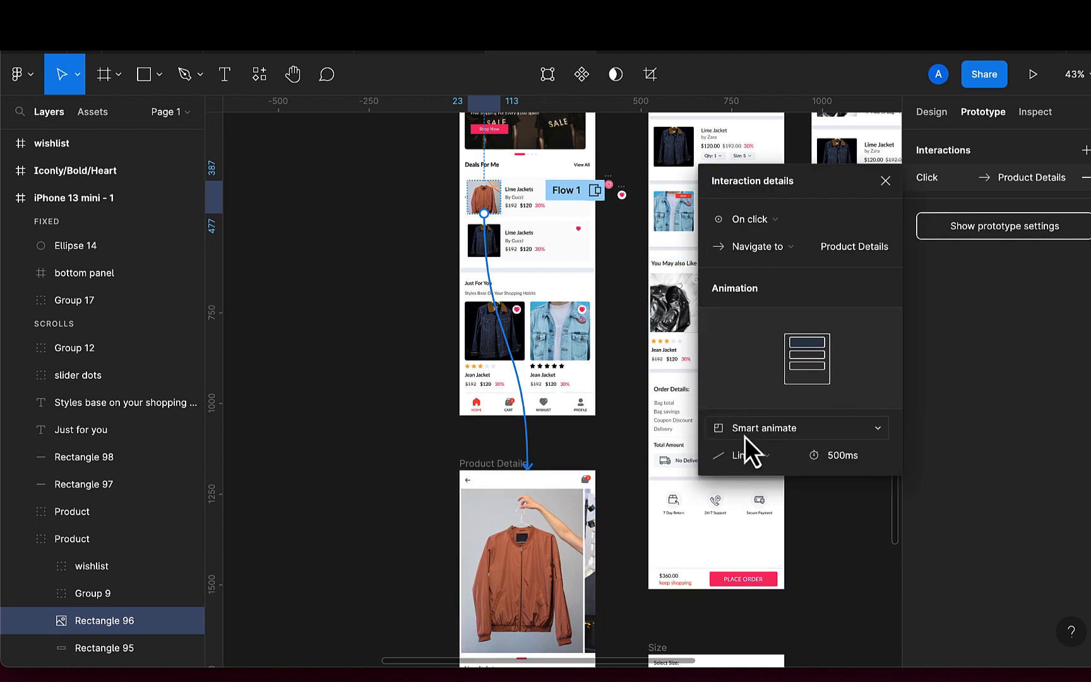
{"action": "left_click", "coordinate": [785, 425]}
{"action": "left_click", "coordinate": [770, 471]}
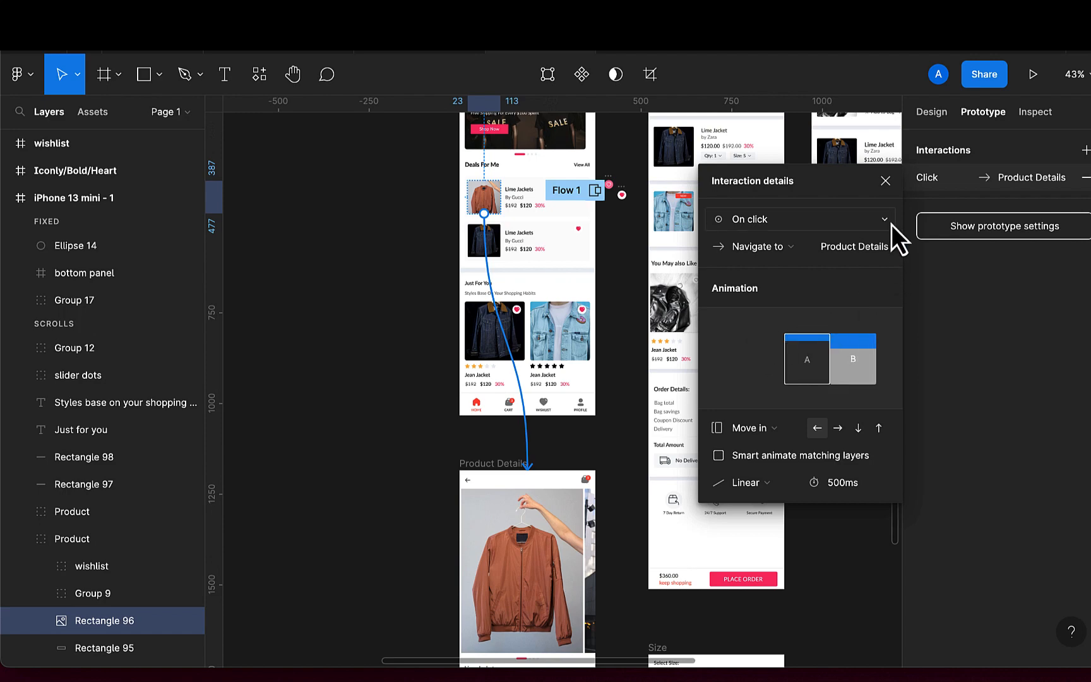
{"action": "left_click", "coordinate": [887, 184]}
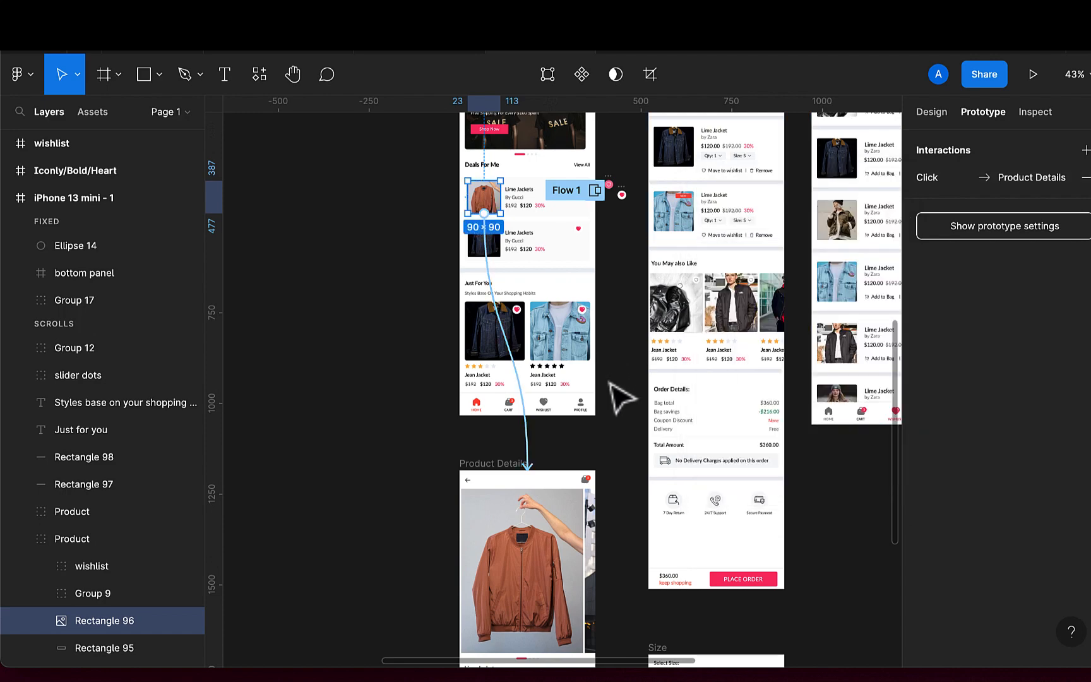
Link the cart icon in the home screen's bottom panel to the Cart frame
{"action": "scroll", "coordinate": [622, 397], "scroll_direction": "right", "scroll_amount": 1}
{"action": "scroll", "coordinate": [622, 397], "scroll_direction": "up", "scroll_amount": 2}
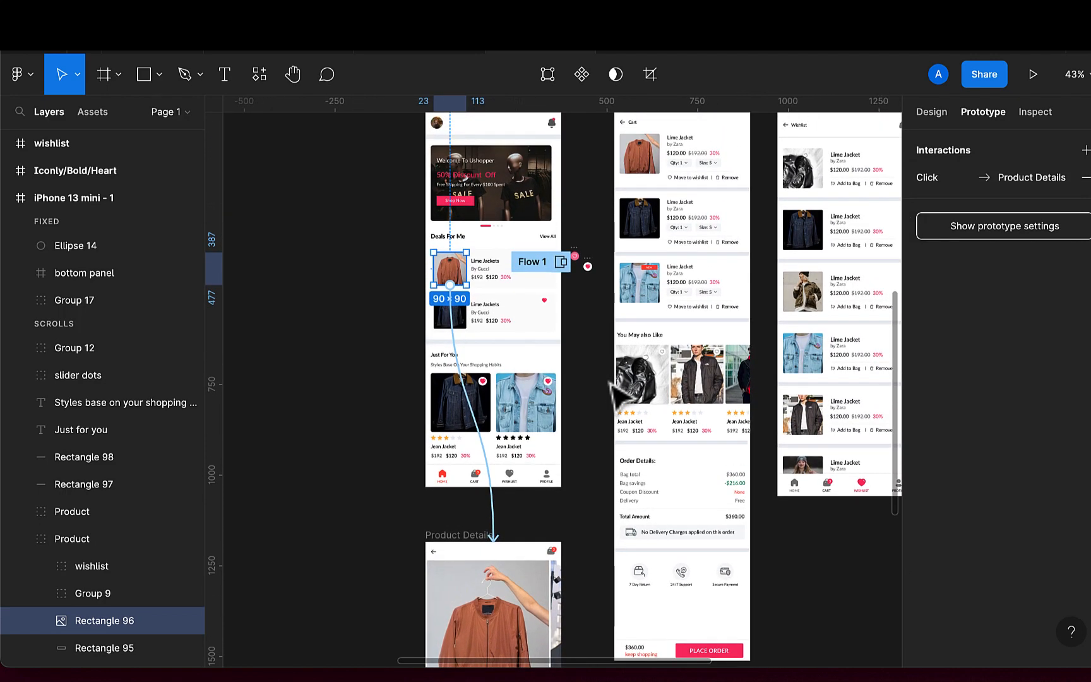
{"action": "scroll", "coordinate": [616, 395], "scroll_direction": "down", "scroll_amount": 1}
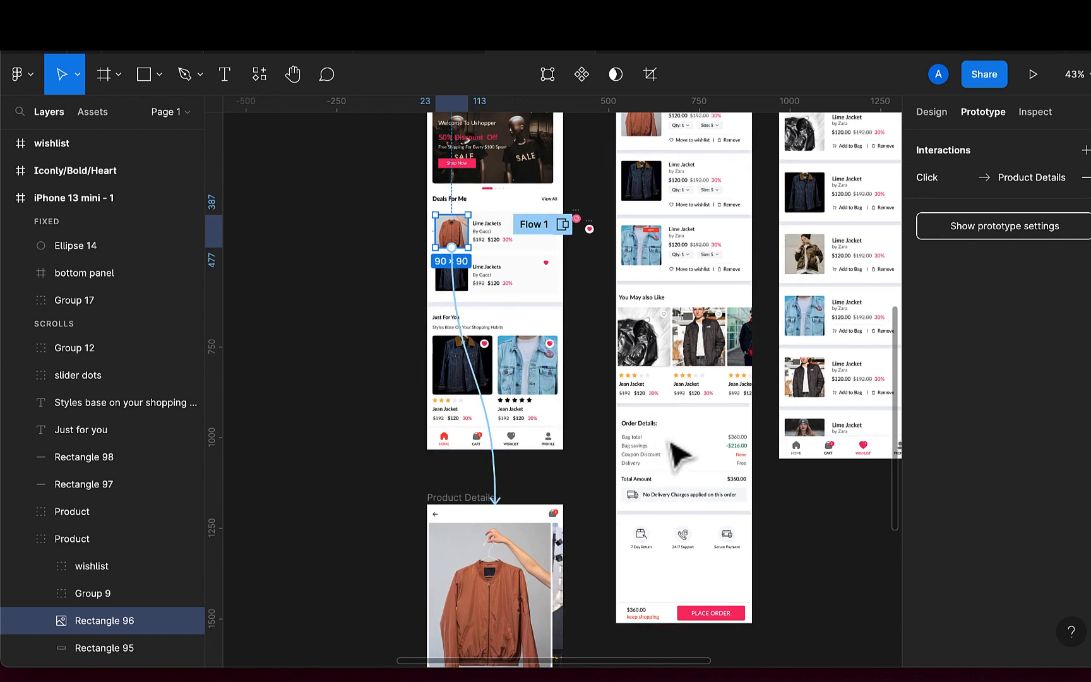
{"action": "scroll", "coordinate": [543, 470], "scroll_direction": "down", "scroll_amount": 1}
{"action": "scroll", "coordinate": [543, 470], "scroll_direction": "down", "scroll_amount": 3}
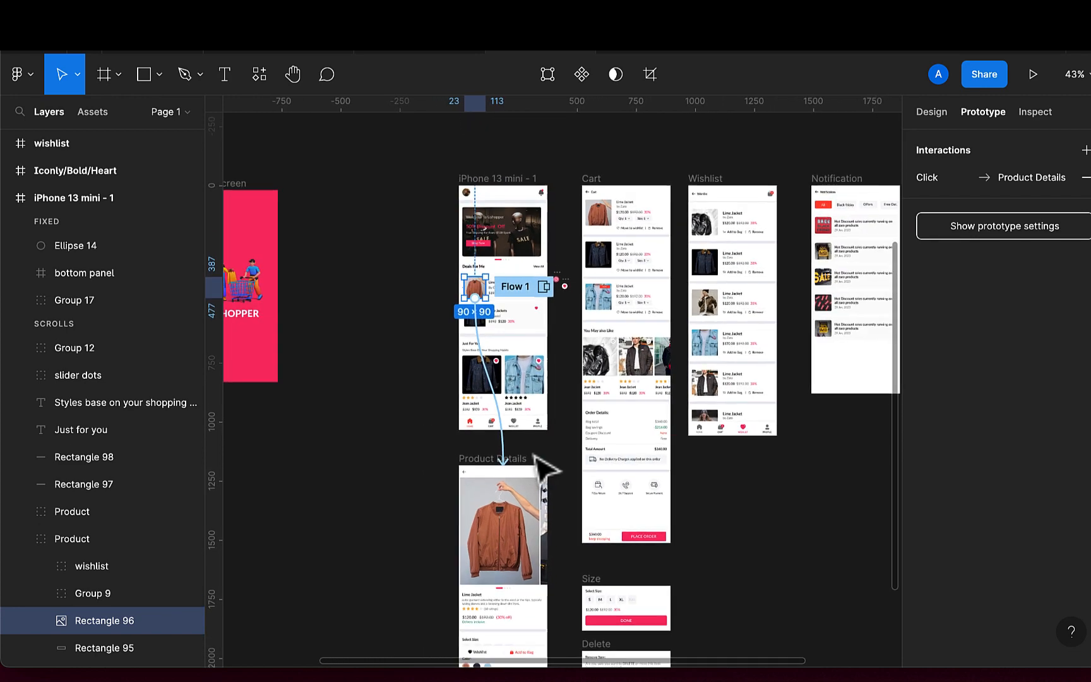
{"action": "left_click", "coordinate": [491, 426]}
{"action": "left_click_drag", "start_coordinate": [489, 422], "coordinate": [592, 452]}
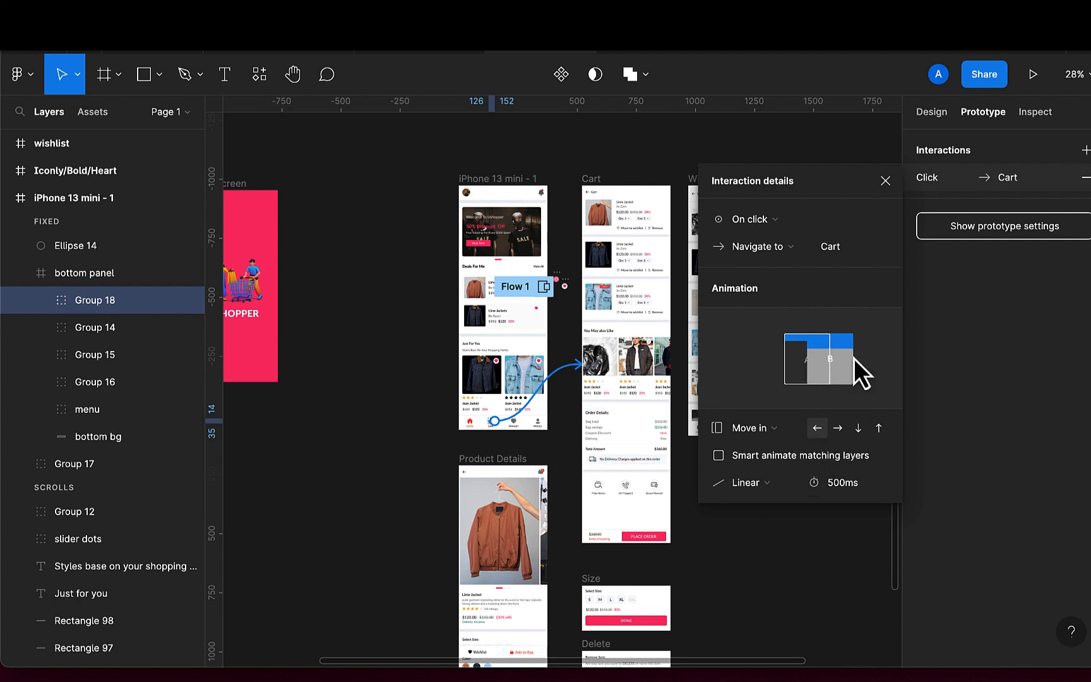
{"action": "left_click", "coordinate": [886, 181]}
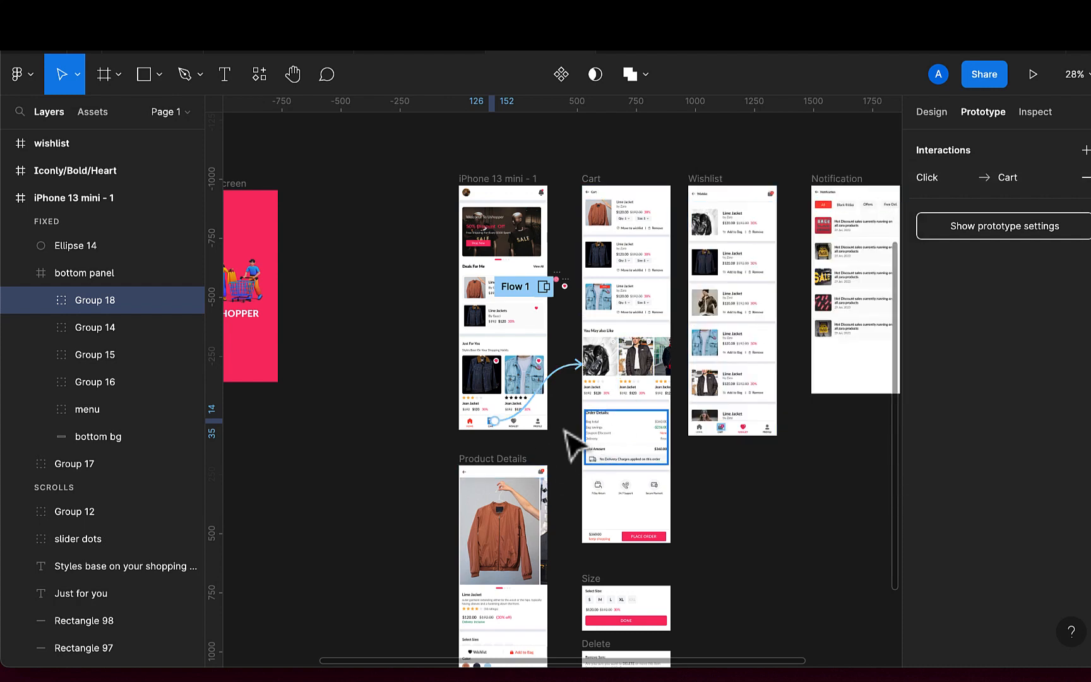
Link the bottom panel's wishlist icon to the Wishlist frame
{"action": "left_click", "coordinate": [518, 432]}
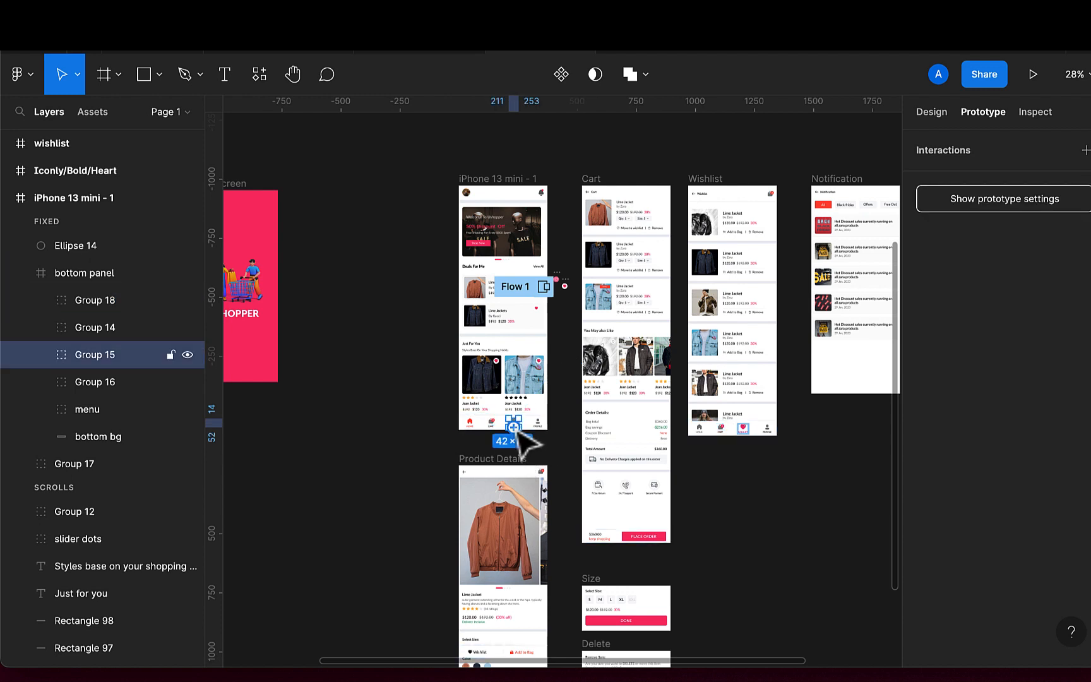
{"action": "scroll", "coordinate": [889, 371], "scroll_direction": "right", "scroll_amount": 3}
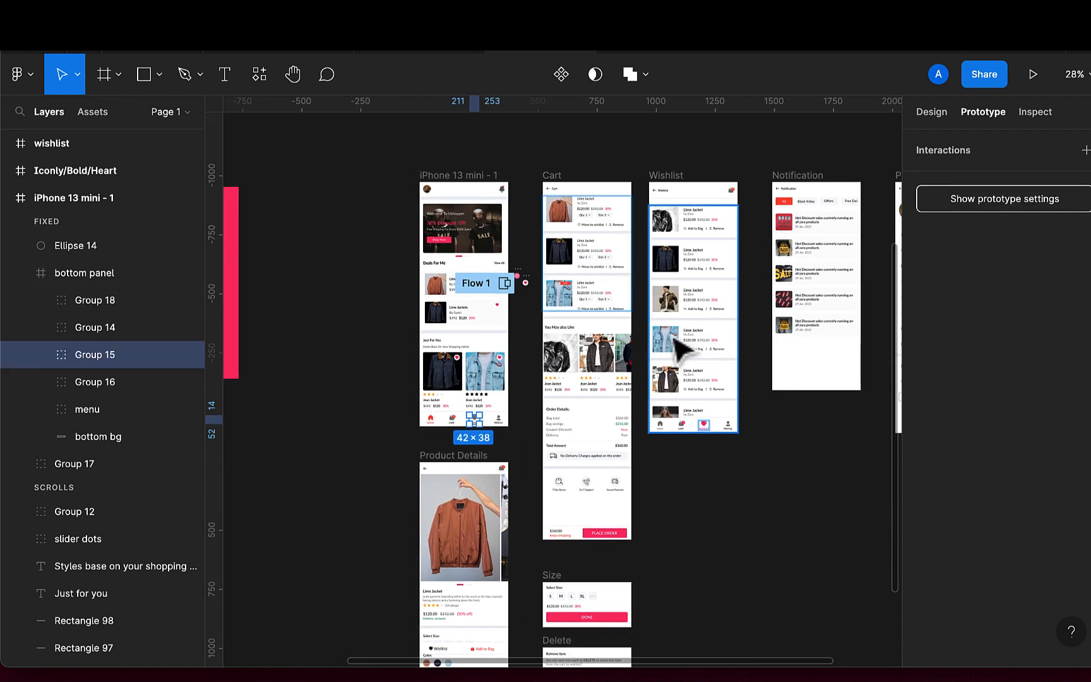
{"action": "left_click_drag", "start_coordinate": [480, 418], "coordinate": [719, 412]}
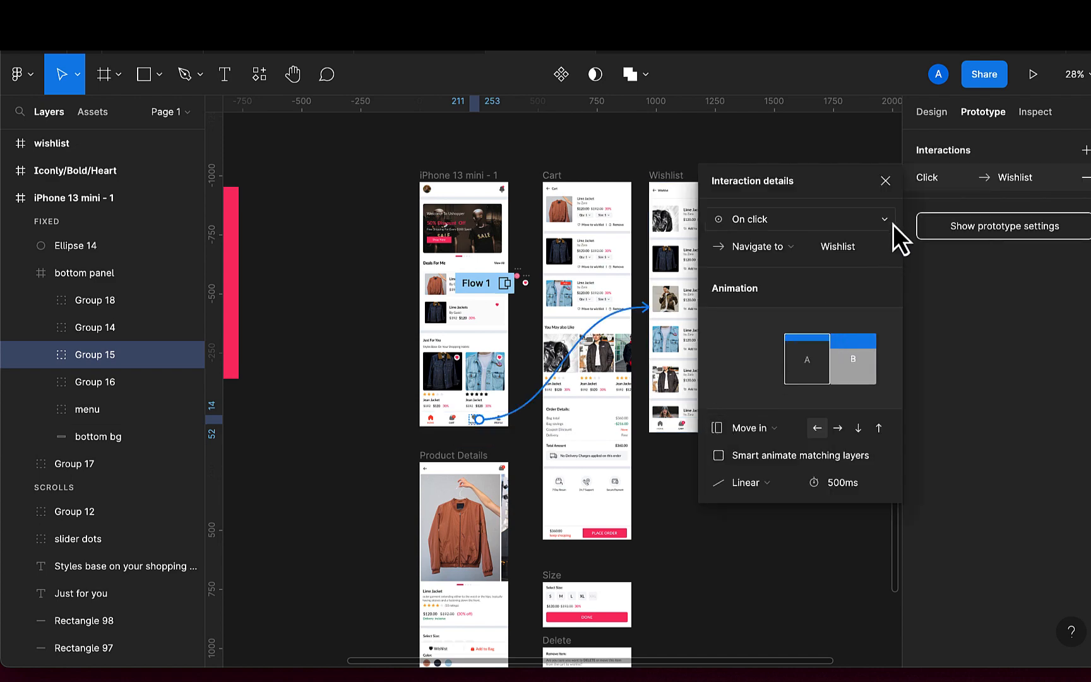
{"action": "left_click", "coordinate": [886, 181]}
Link the bottom panel's profile icon to the Profile frame
{"action": "scroll", "coordinate": [809, 360], "scroll_direction": "right", "scroll_amount": 5}
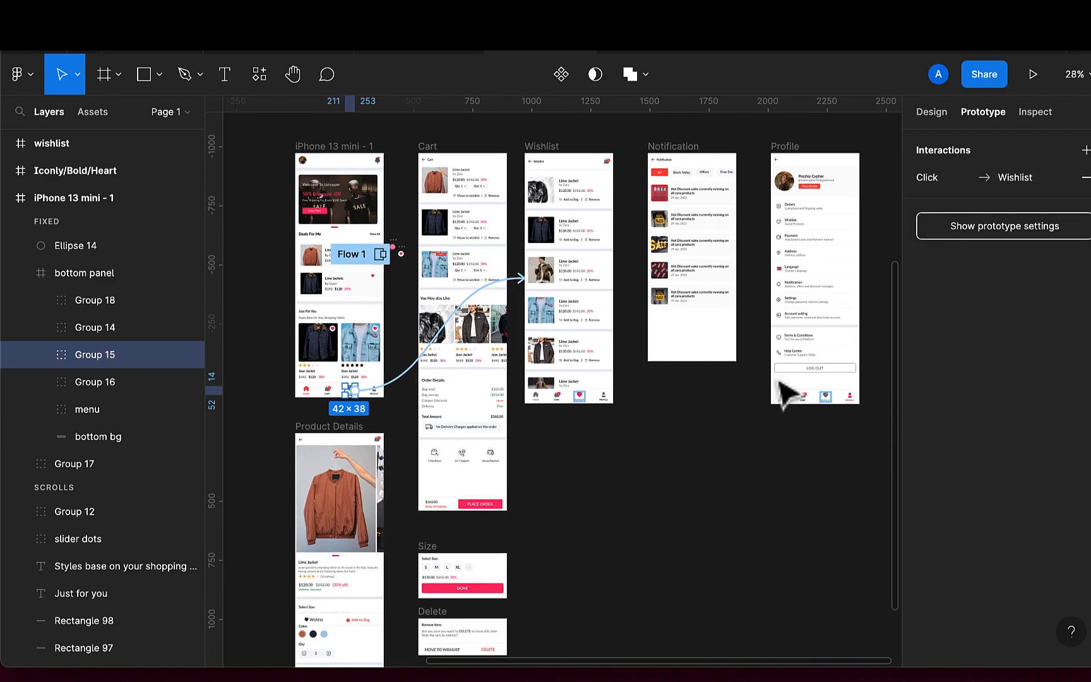
{"action": "scroll", "coordinate": [390, 419], "scroll_direction": "up", "scroll_amount": 3}
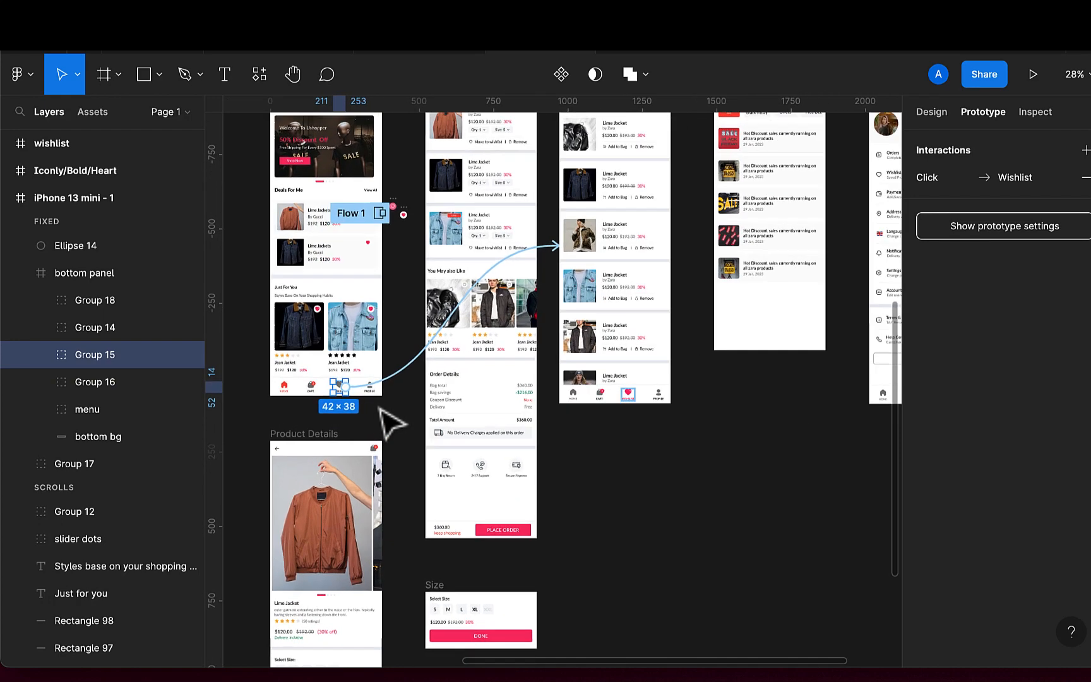
{"action": "left_click", "coordinate": [370, 392]}
{"action": "scroll", "coordinate": [370, 391], "scroll_direction": "down", "scroll_amount": 3}
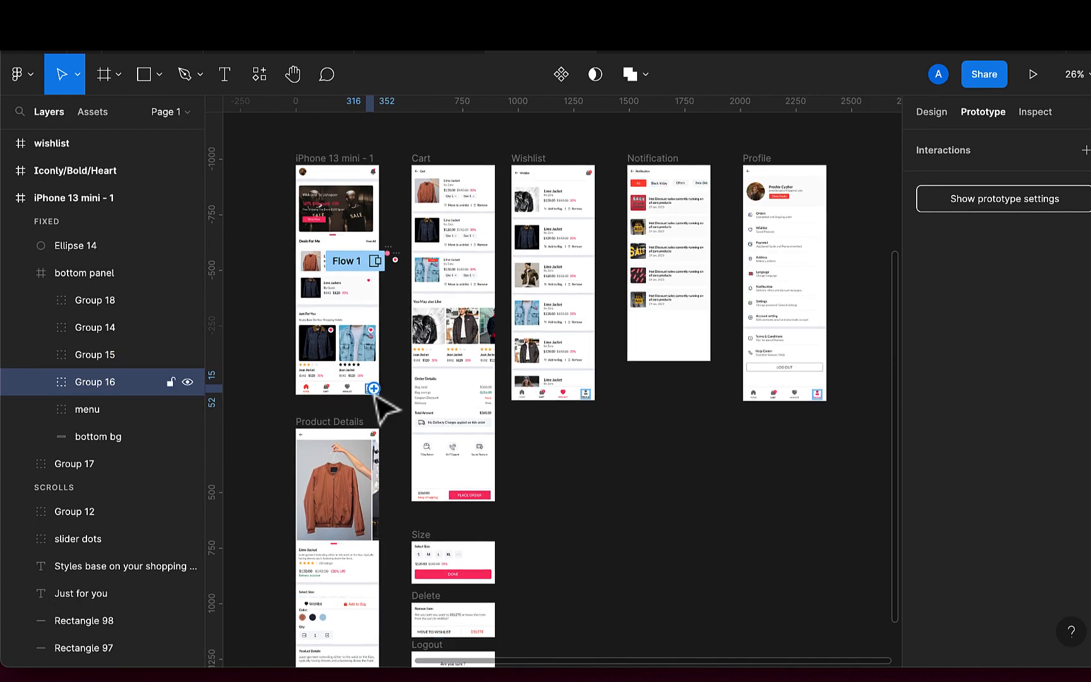
{"action": "left_click_drag", "start_coordinate": [374, 388], "coordinate": [774, 382]}
{"action": "left_click", "coordinate": [657, 424]}
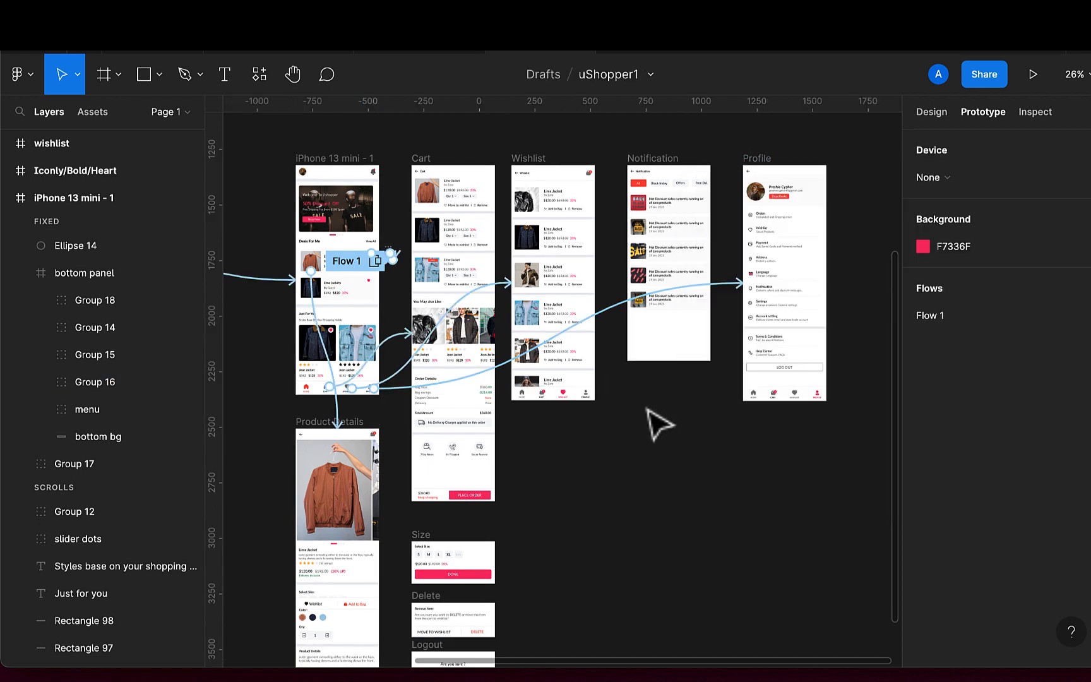
Give the Cart header's title an On click Back interaction
{"action": "scroll", "coordinate": [653, 422], "scroll_direction": "up", "scroll_amount": 5}
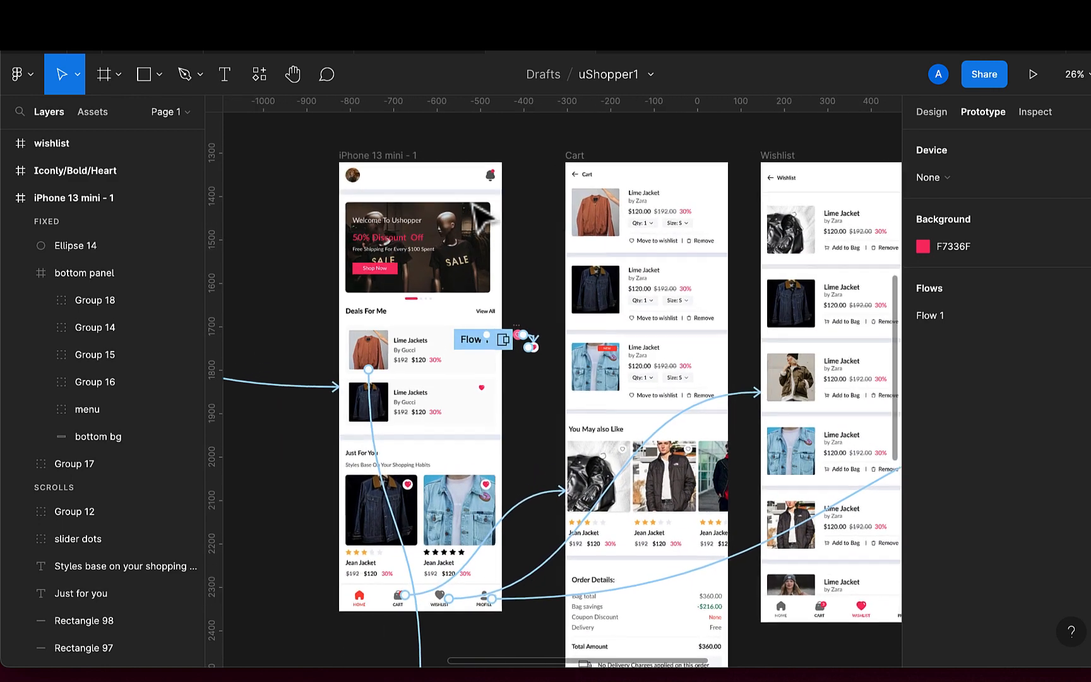
{"action": "left_click", "coordinate": [592, 187]}
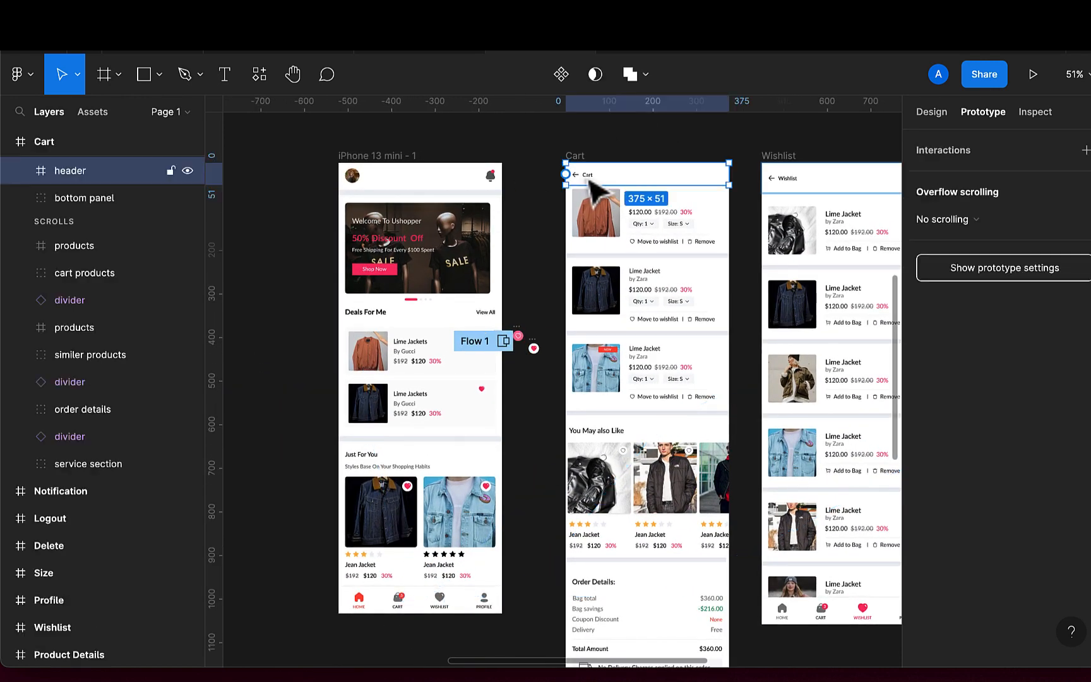
{"action": "double_click", "coordinate": [592, 187]}
{"action": "left_click_drag", "start_coordinate": [587, 171], "coordinate": [498, 227]}
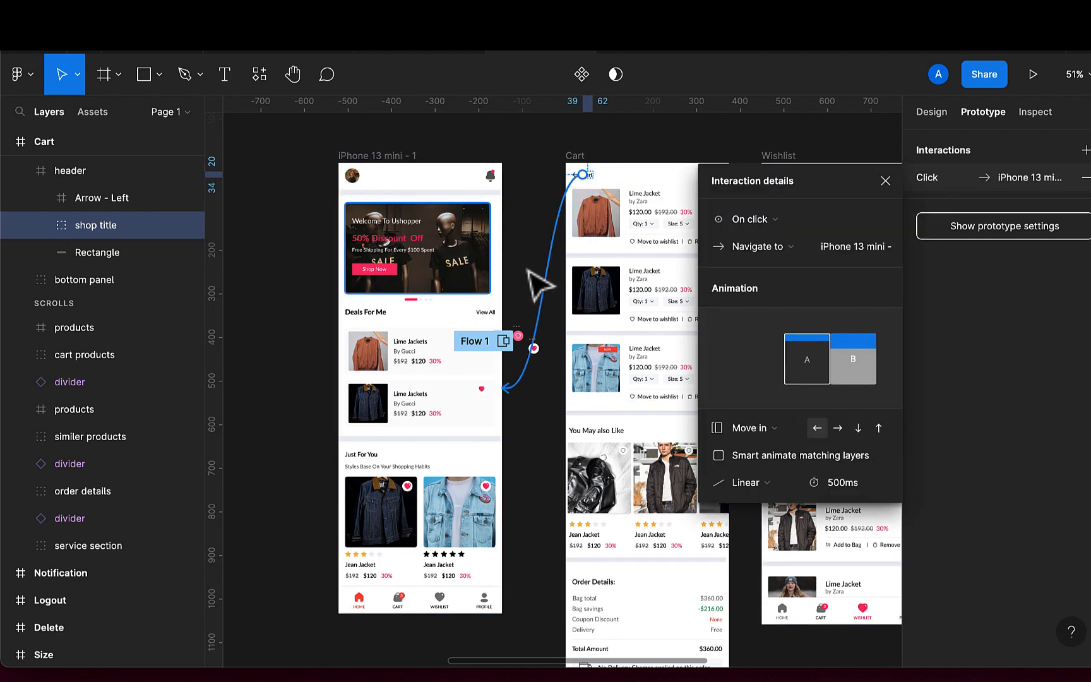
{"action": "left_click", "coordinate": [767, 246]}
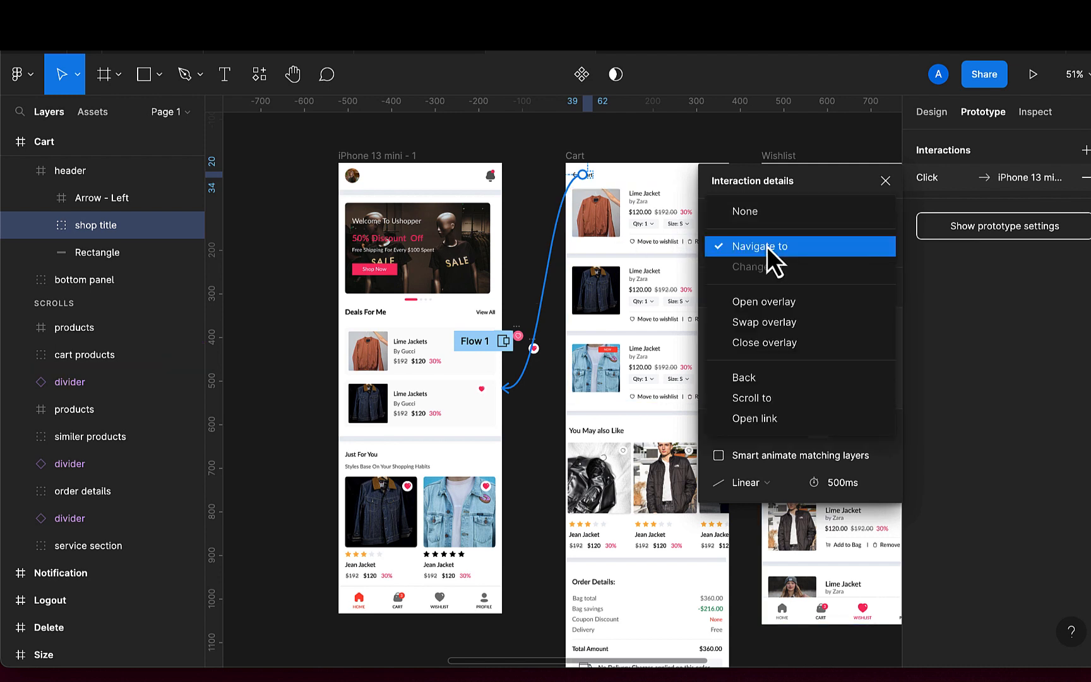
{"action": "left_click", "coordinate": [763, 377]}
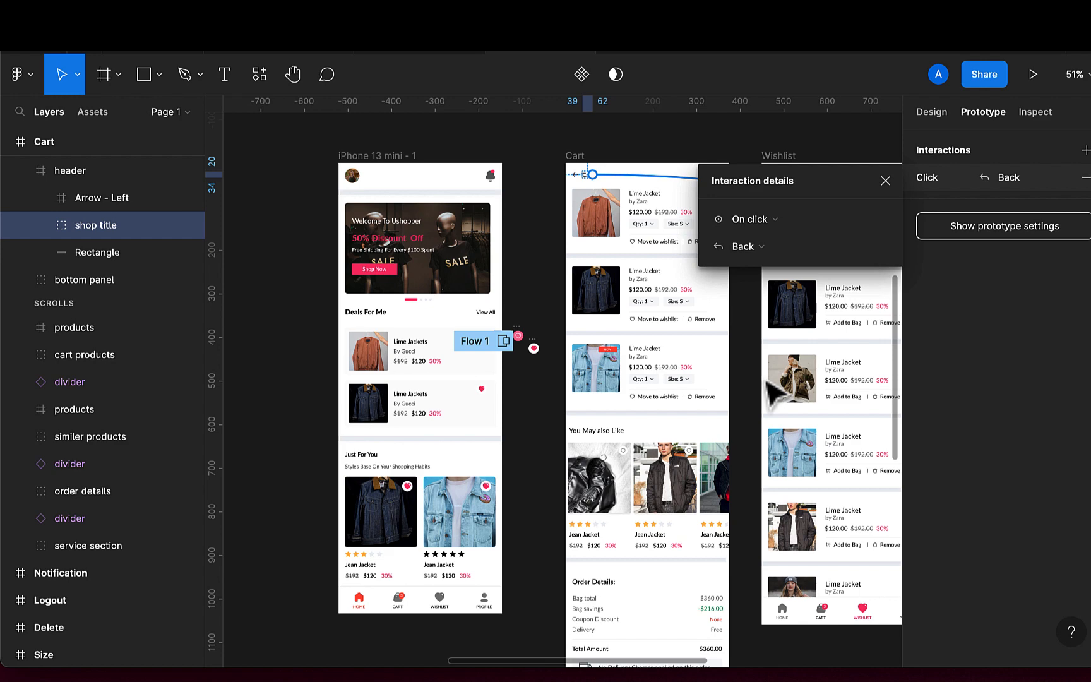
Group the Cart header's back arrow and its title text together
{"action": "left_click", "coordinate": [575, 180]}
{"action": "scroll", "coordinate": [577, 183], "scroll_direction": "up", "scroll_amount": 5}
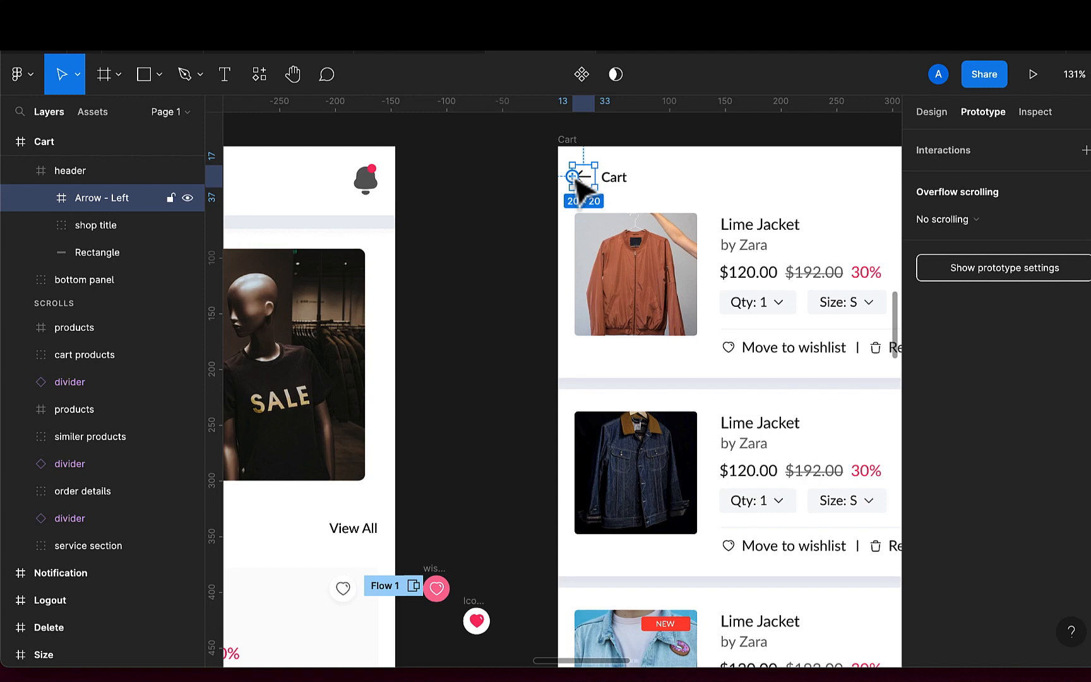
{"action": "left_click", "coordinate": [616, 179]}
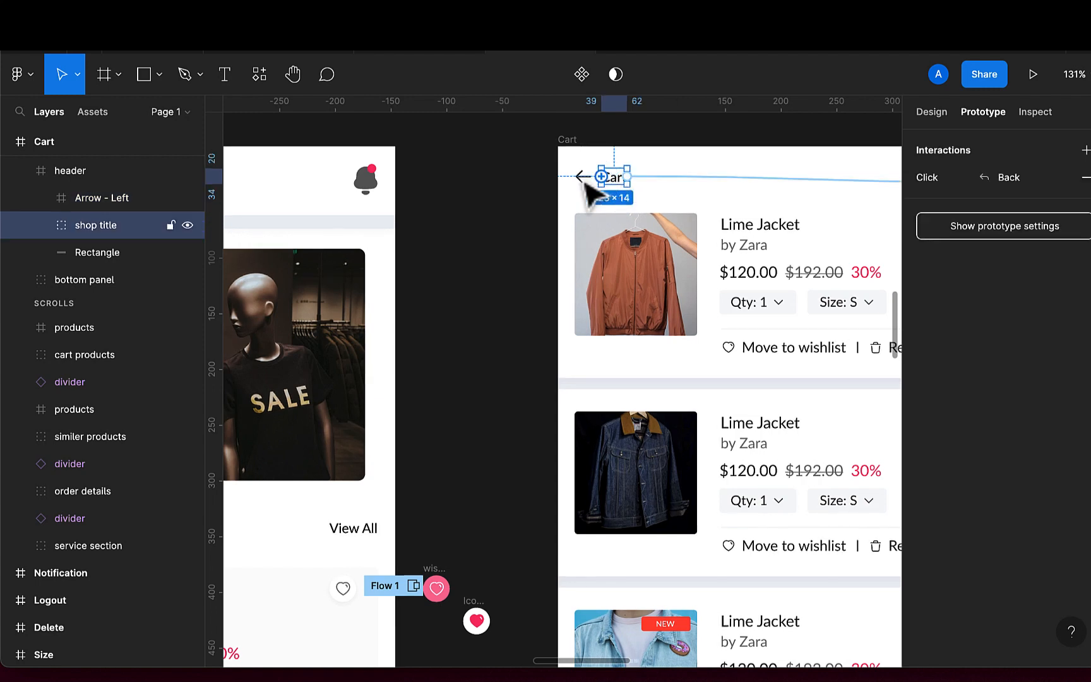
{"action": "left_click", "coordinate": [582, 177], "text": "shift"}
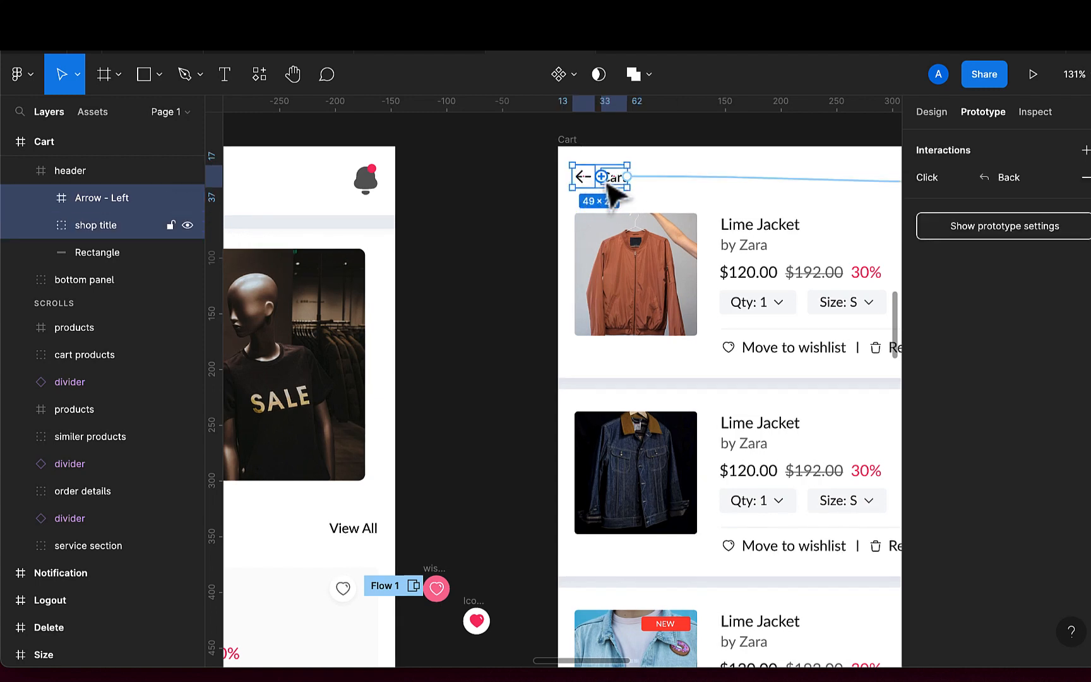
{"action": "key", "text": "ctrl+g"}
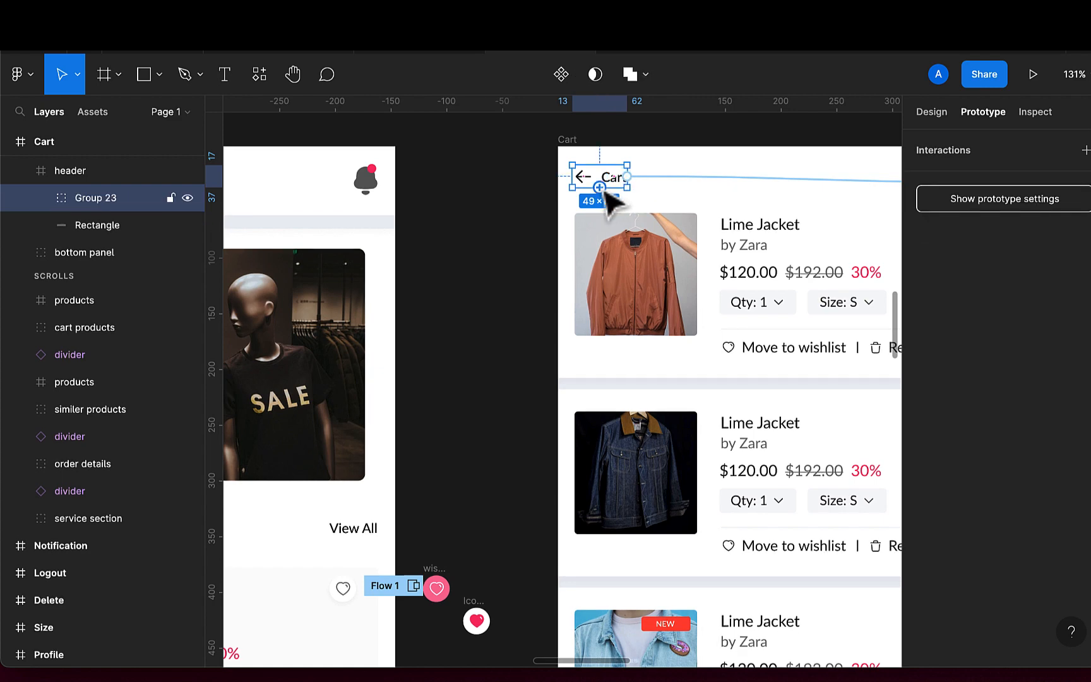
{"action": "scroll", "coordinate": [606, 189], "scroll_direction": "down", "scroll_amount": 5}
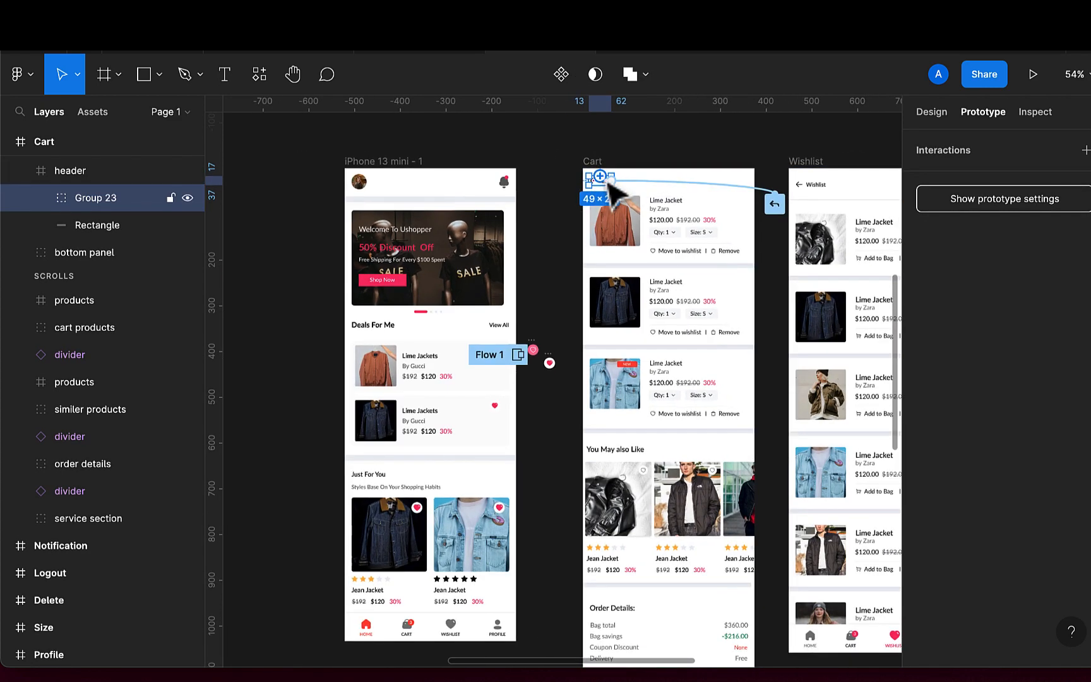
{"action": "scroll", "coordinate": [600, 180], "scroll_direction": "up", "scroll_amount": 3}
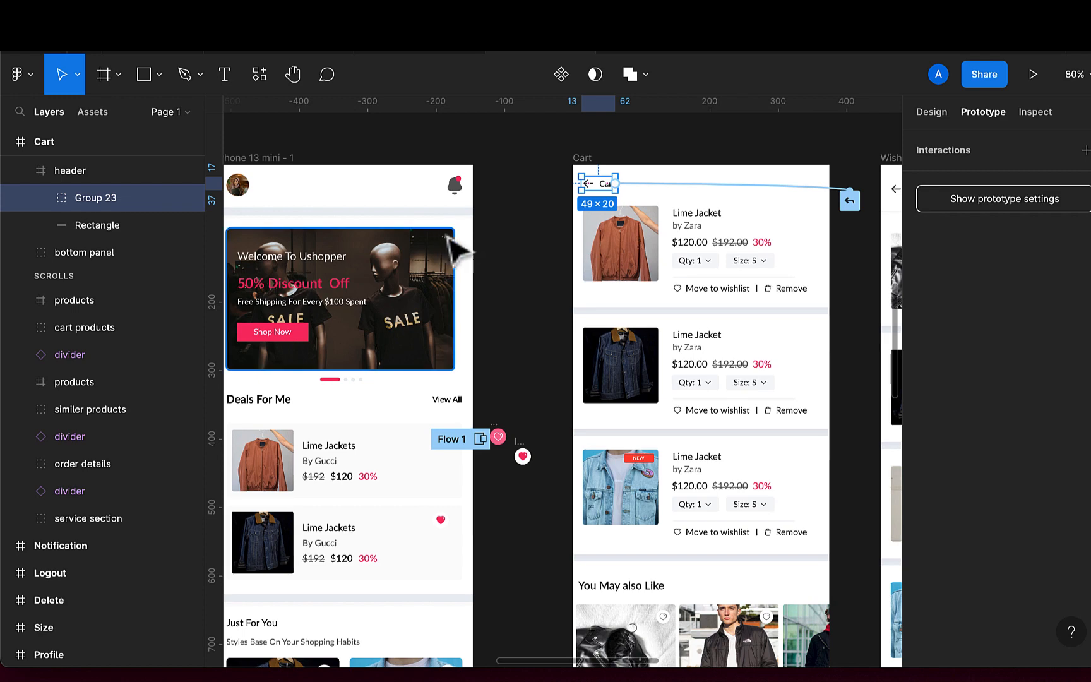
{"action": "scroll", "coordinate": [474, 276], "scroll_direction": "down", "scroll_amount": 4}
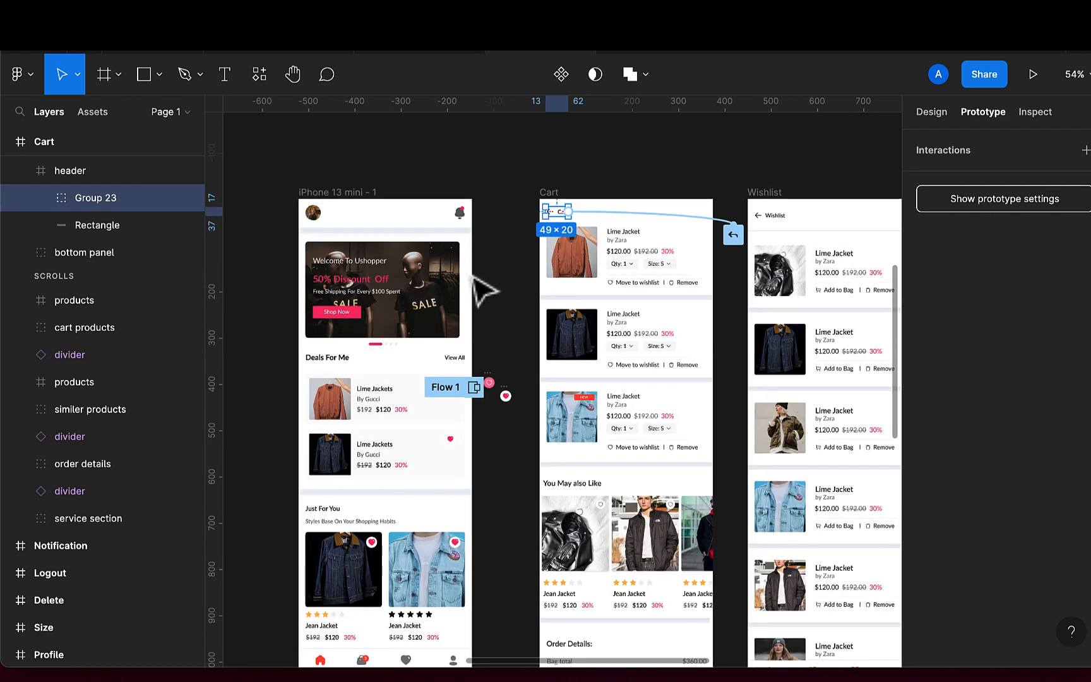
Group the Wishlist header's back arrow and its title text together
{"action": "right_click", "coordinate": [474, 277]}
{"action": "left_click", "coordinate": [774, 218]}
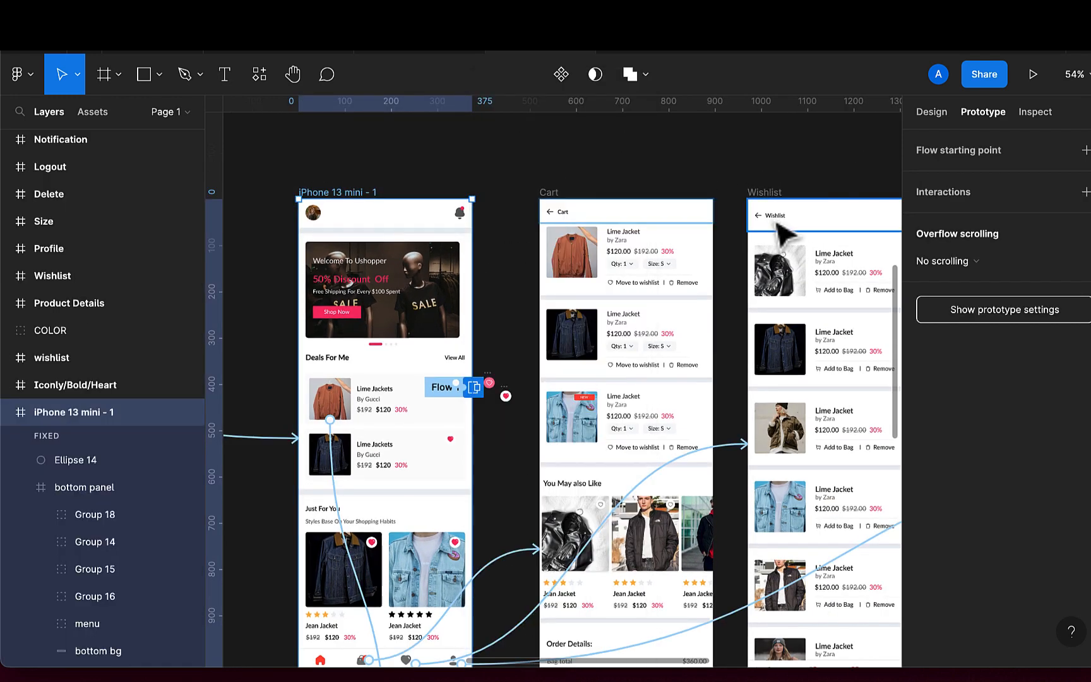
{"action": "scroll", "coordinate": [779, 224], "scroll_direction": "up", "scroll_amount": 5}
{"action": "left_click", "coordinate": [783, 237]}
{"action": "double_click", "coordinate": [778, 225]}
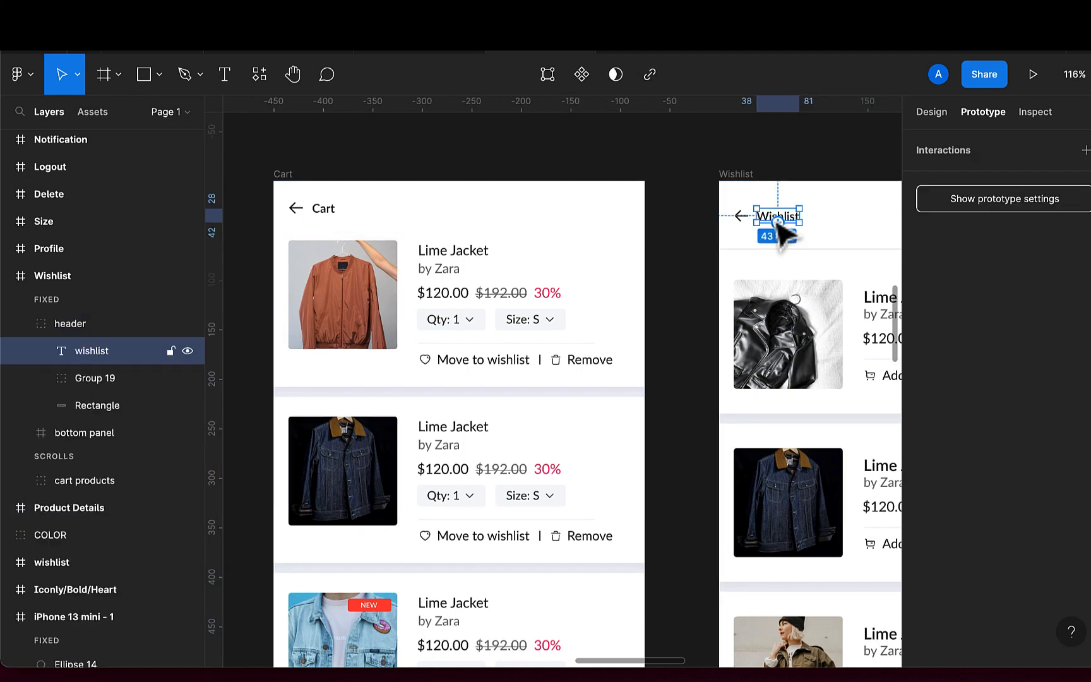
{"action": "left_click", "coordinate": [742, 221]}
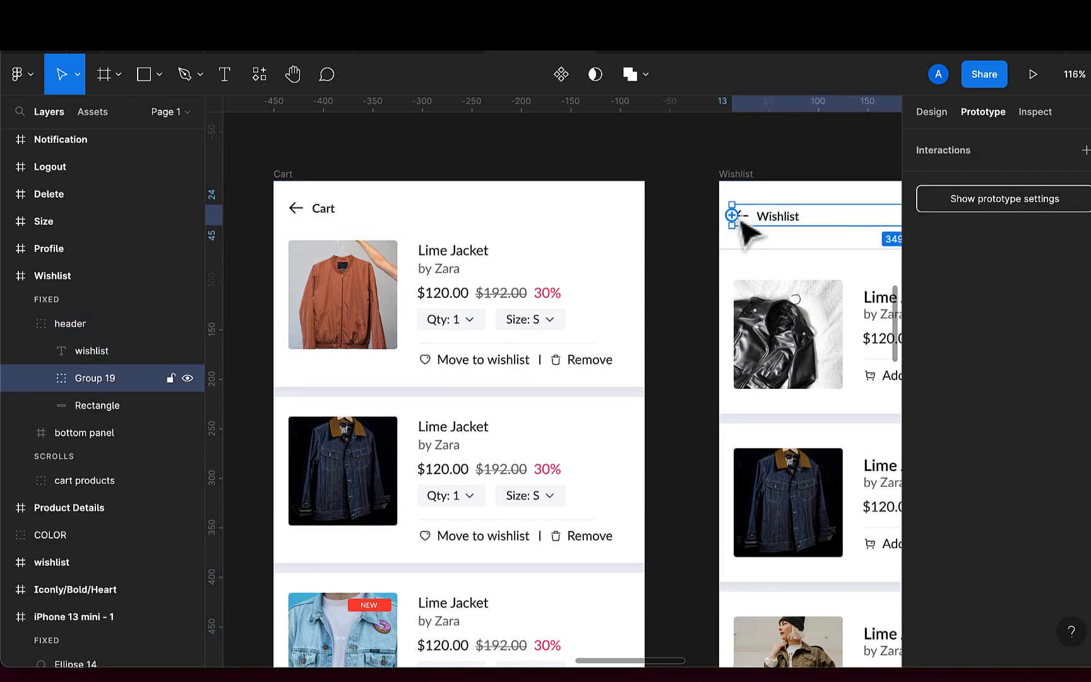
{"action": "double_click", "coordinate": [743, 217]}
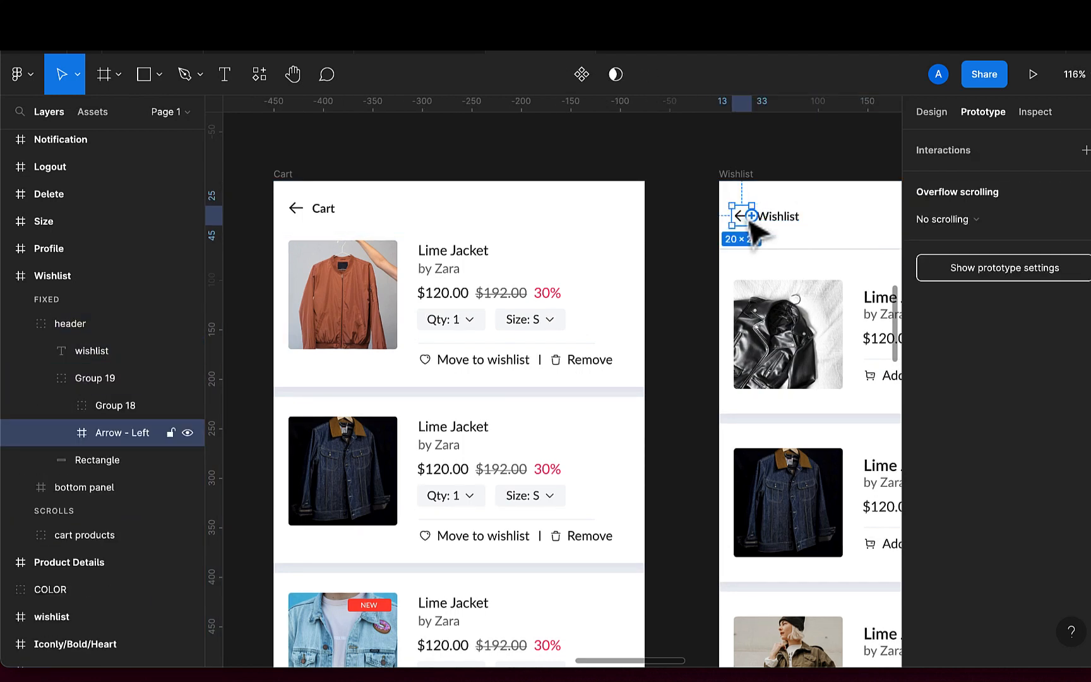
{"action": "left_click", "coordinate": [780, 221], "text": "shift"}
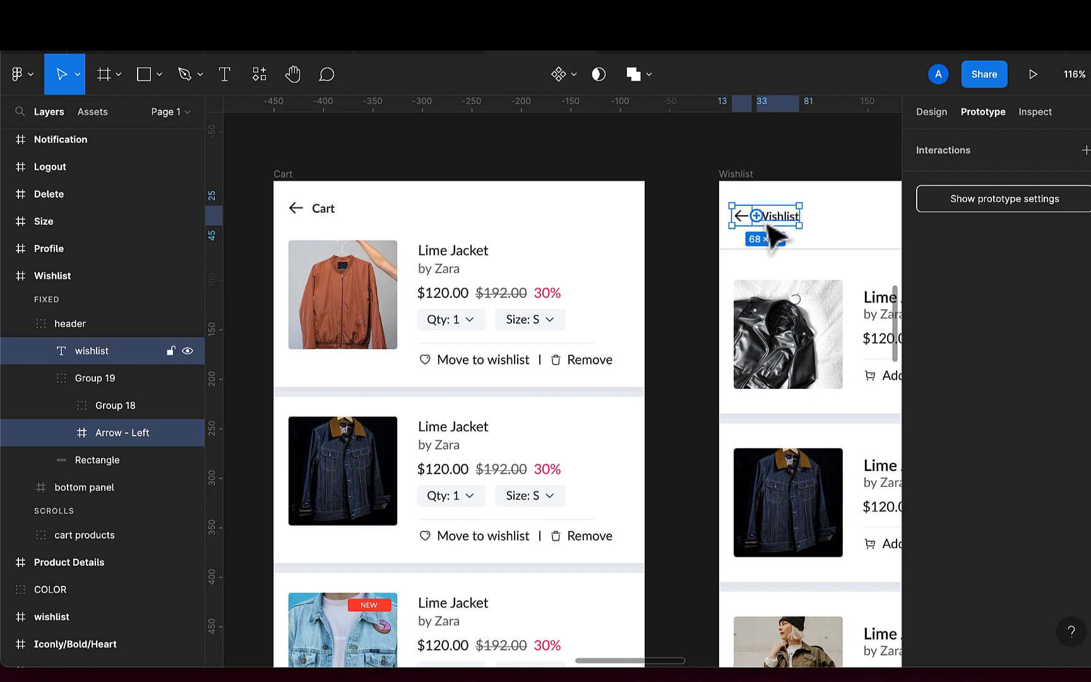
{"action": "key", "text": "super+g"}
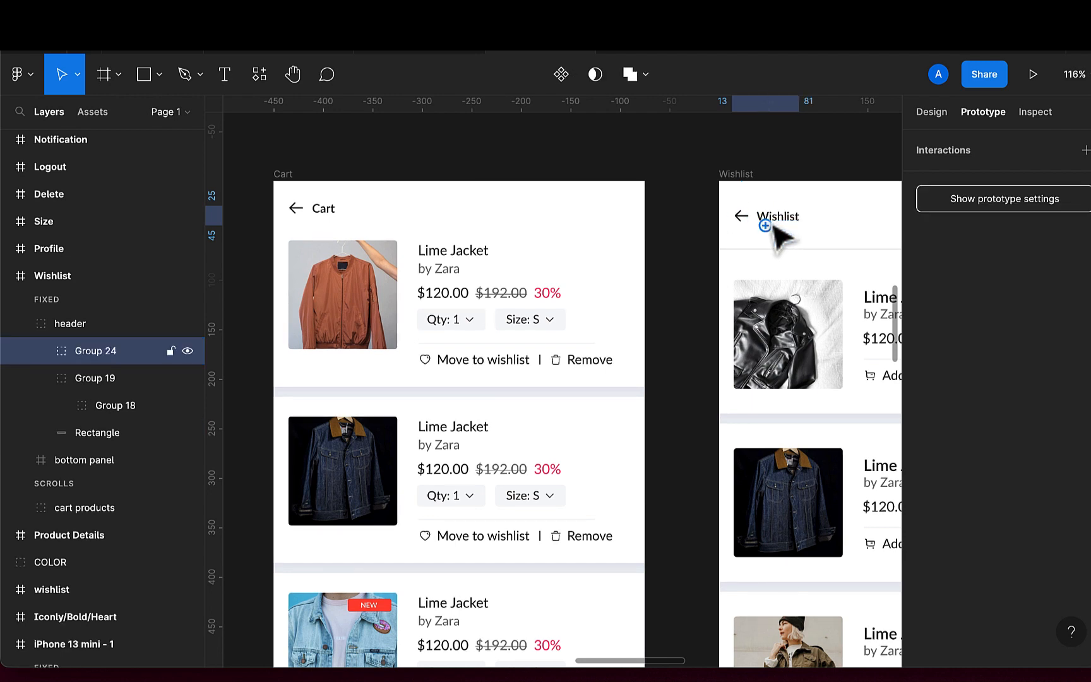
Give the Wishlist header group an On click Back interaction
{"action": "left_click_drag", "start_coordinate": [765, 225], "coordinate": [611, 265]}
{"action": "scroll", "coordinate": [610, 264], "scroll_direction": "down", "scroll_amount": 6}
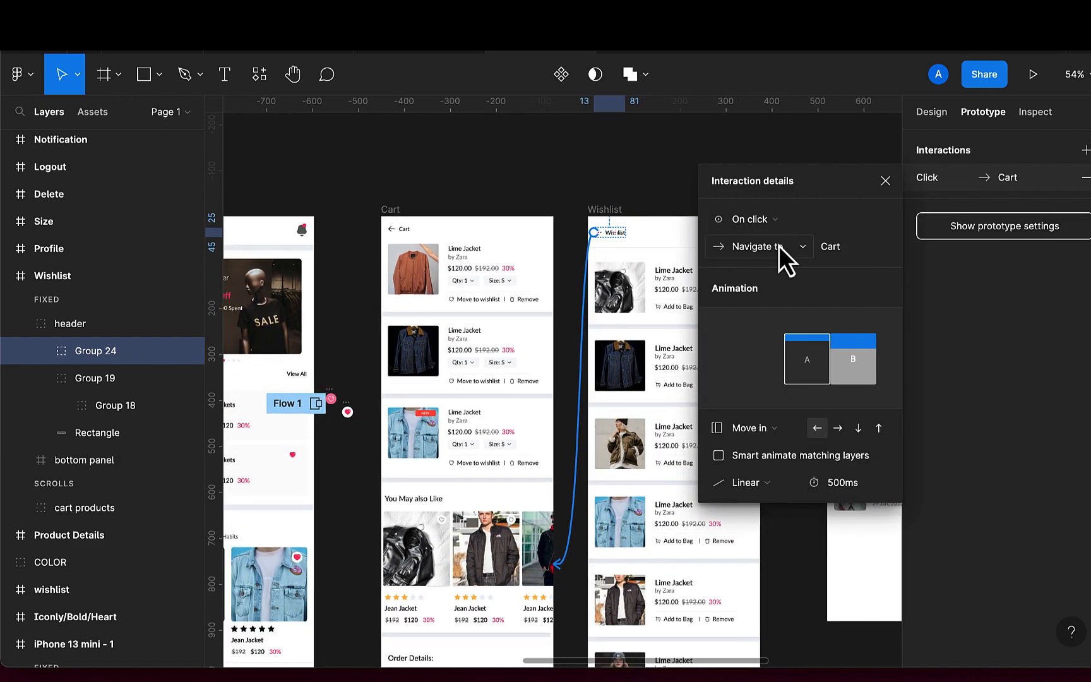
{"action": "left_click", "coordinate": [779, 247]}
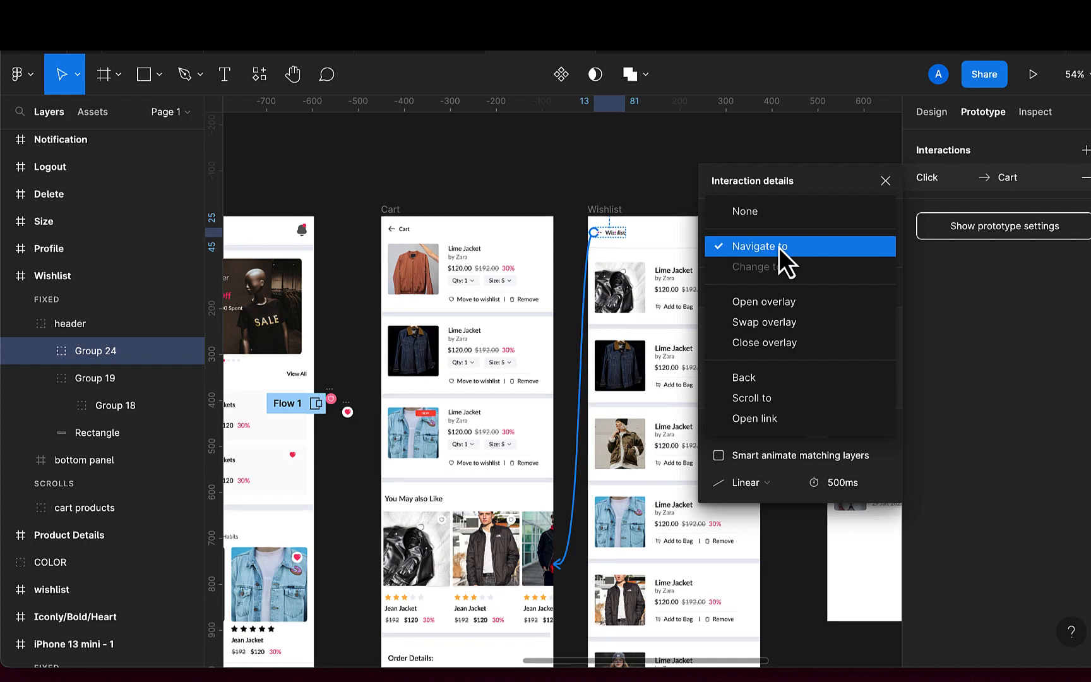
{"action": "left_click", "coordinate": [745, 378]}
Examine the Product Details frame and the Size, Delete and Logout dialogs below the main screens
{"action": "scroll", "coordinate": [575, 256], "scroll_direction": "right", "scroll_amount": 2}
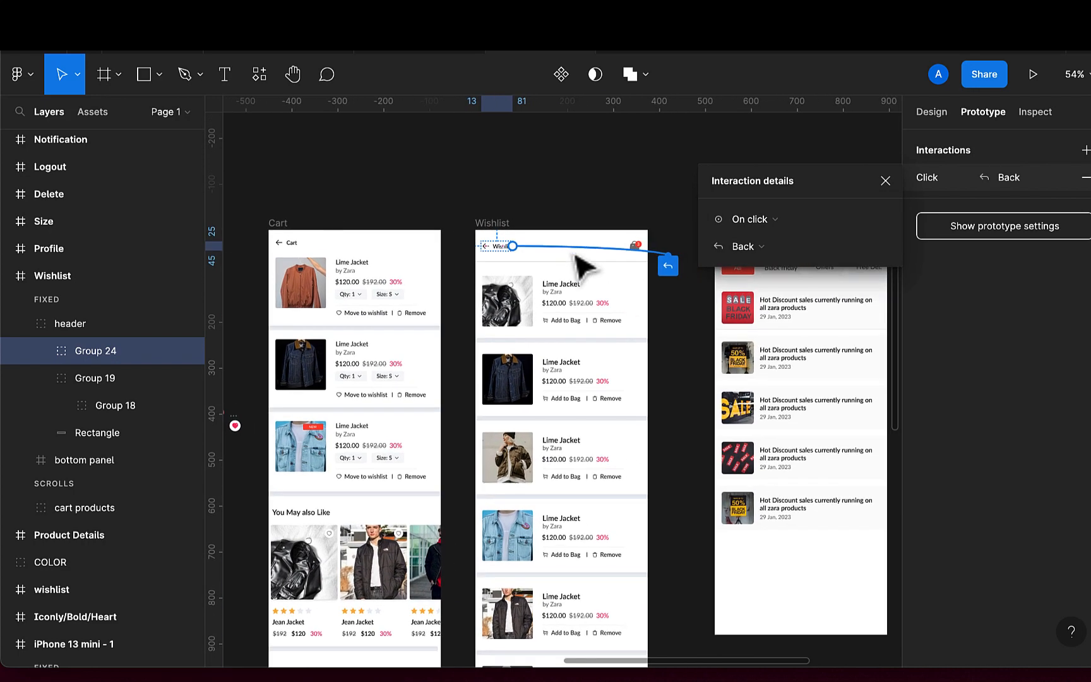
{"action": "scroll", "coordinate": [576, 256], "scroll_direction": "left", "scroll_amount": 3}
{"action": "scroll", "coordinate": [578, 259], "scroll_direction": "down", "scroll_amount": 3}
{"action": "scroll", "coordinate": [576, 259], "scroll_direction": "down", "scroll_amount": 5}
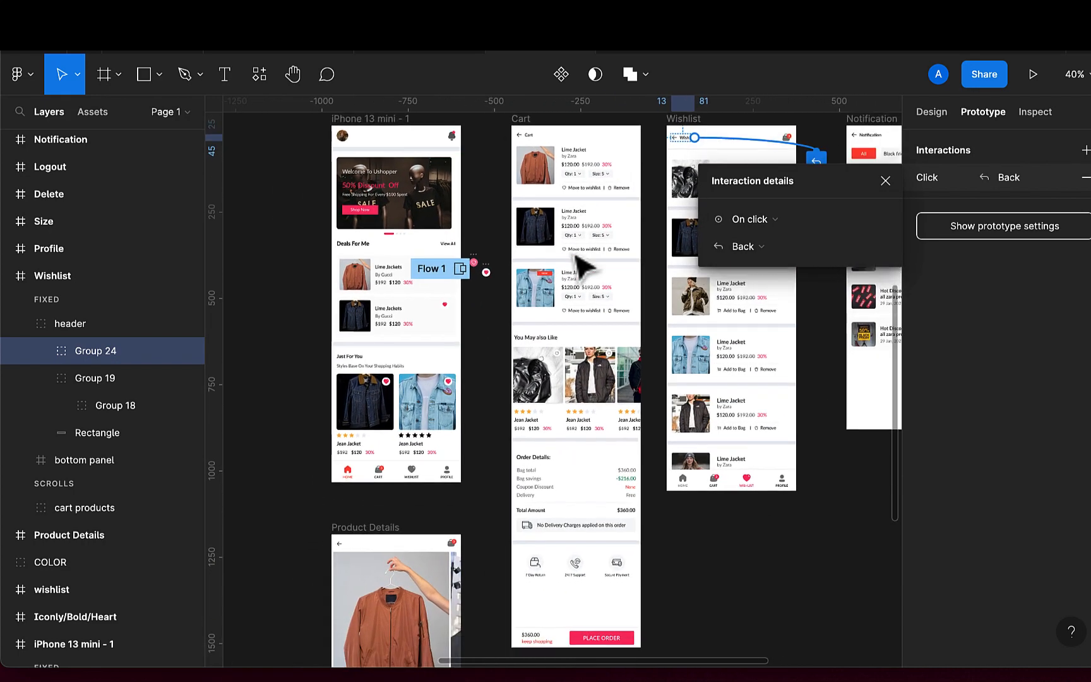
{"action": "scroll", "coordinate": [585, 264], "scroll_direction": "down", "scroll_amount": 3}
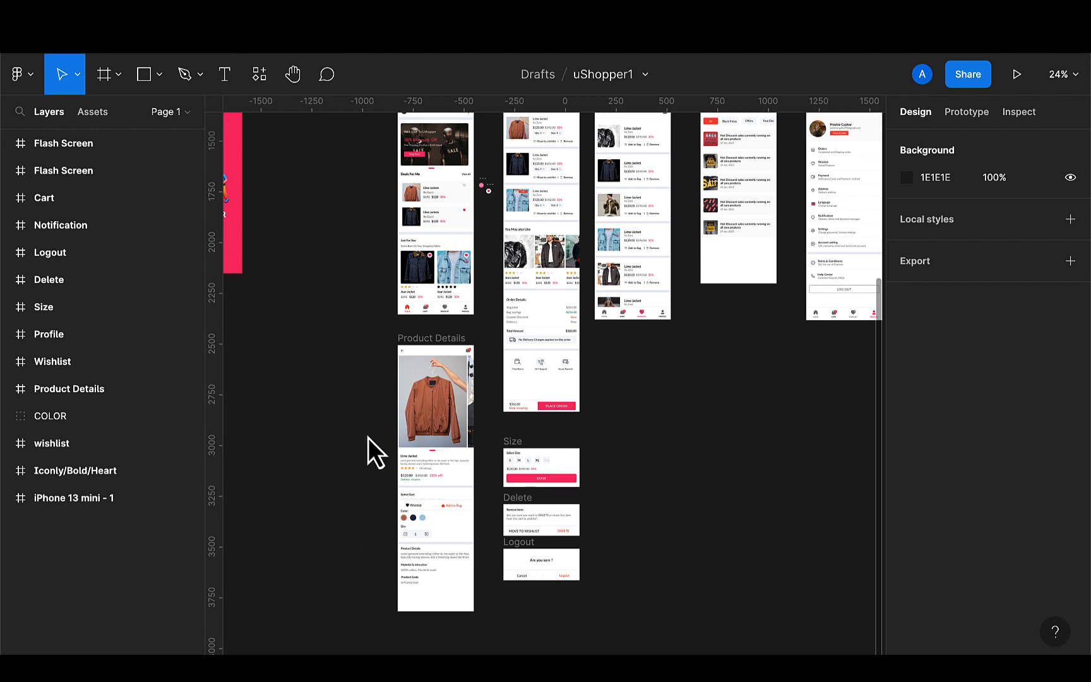
{"action": "scroll", "coordinate": [369, 438], "scroll_direction": "up", "scroll_amount": 5}
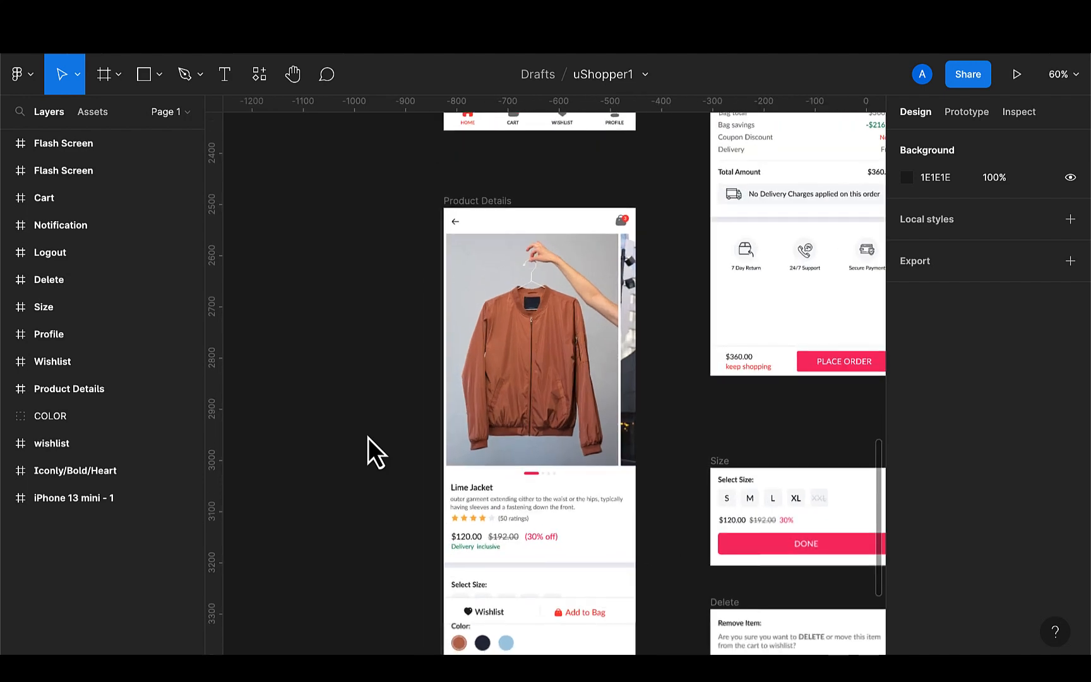
{"action": "scroll", "coordinate": [368, 437], "scroll_direction": "down", "scroll_amount": 5}
{"action": "scroll", "coordinate": [369, 438], "scroll_direction": "right", "scroll_amount": 2}
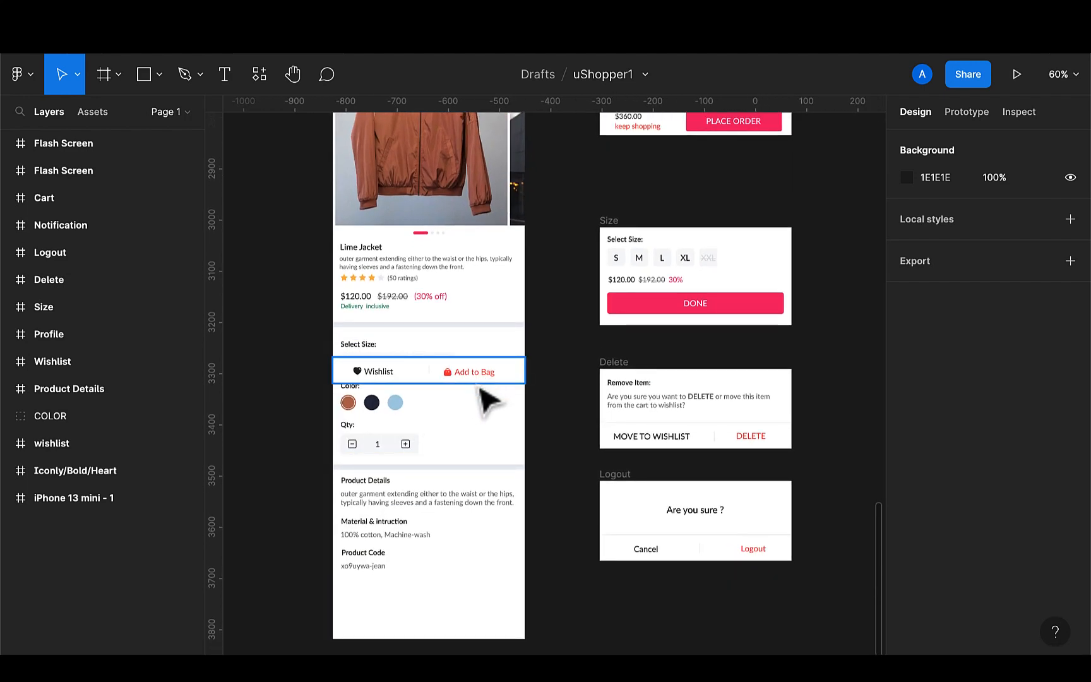
{"action": "scroll", "coordinate": [478, 392], "scroll_direction": "down", "scroll_amount": 5}
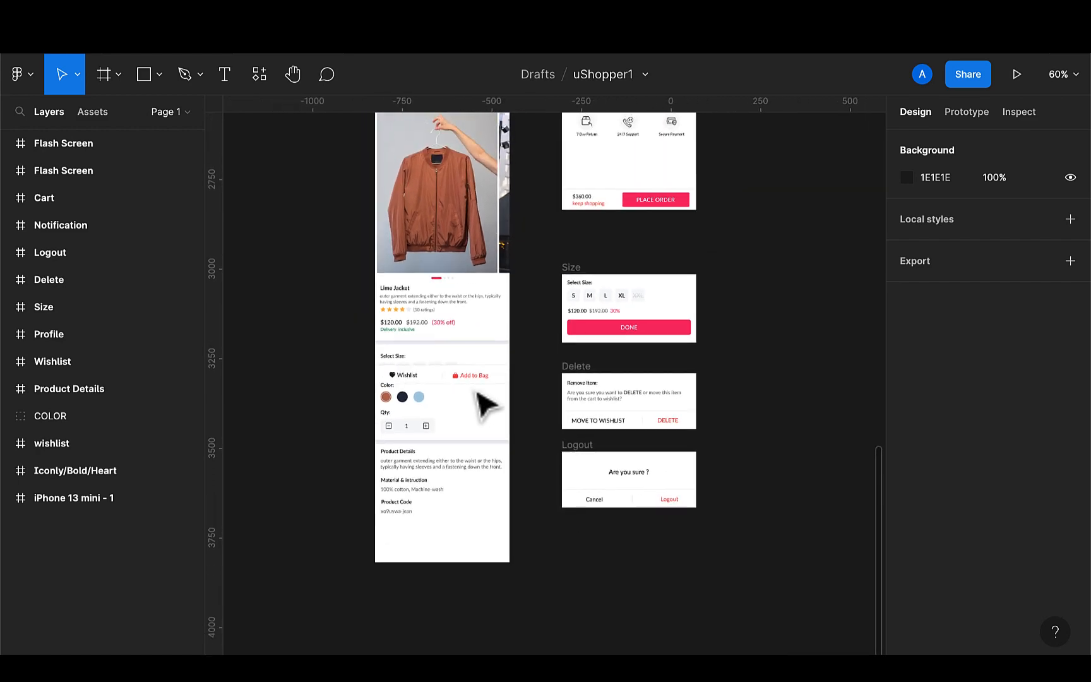
{"action": "scroll", "coordinate": [485, 404], "scroll_direction": "down", "scroll_amount": 3}
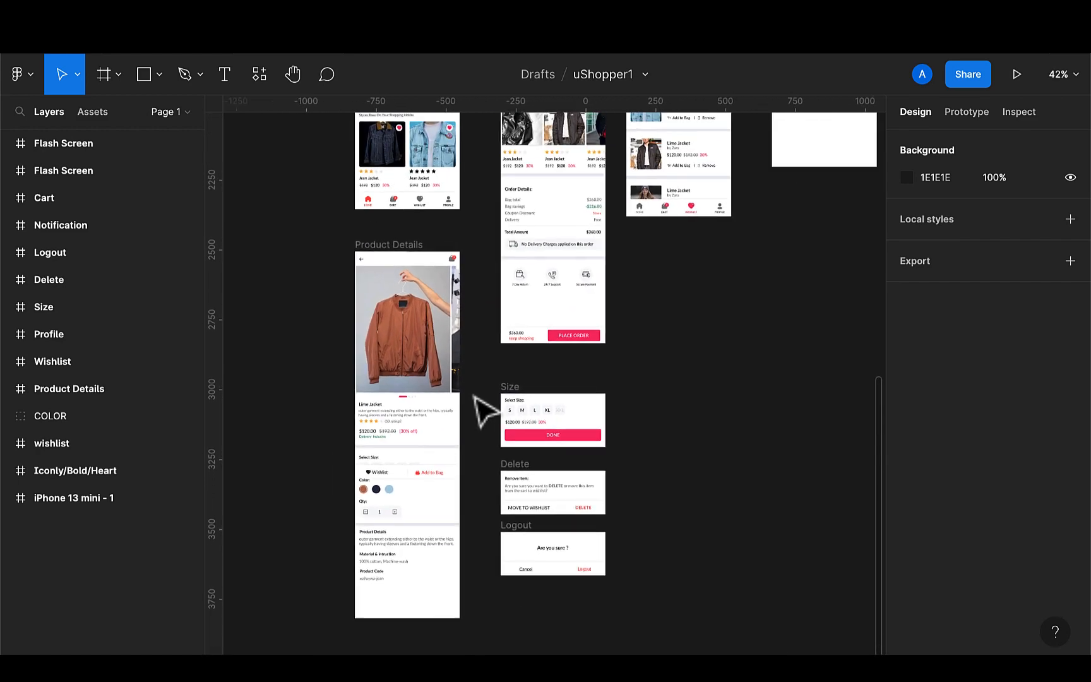
{"action": "scroll", "coordinate": [485, 408], "scroll_direction": "up", "scroll_amount": 3}
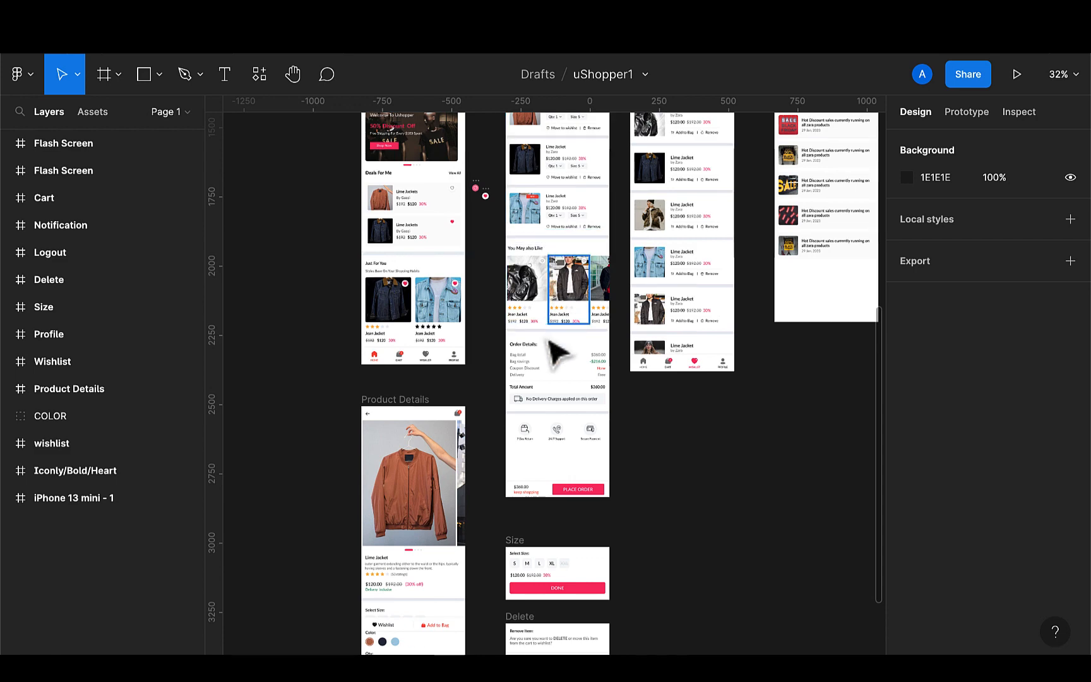
{"action": "scroll", "coordinate": [556, 350], "scroll_direction": "down", "scroll_amount": 5}
{"action": "scroll", "coordinate": [555, 351], "scroll_direction": "down", "scroll_amount": 2}
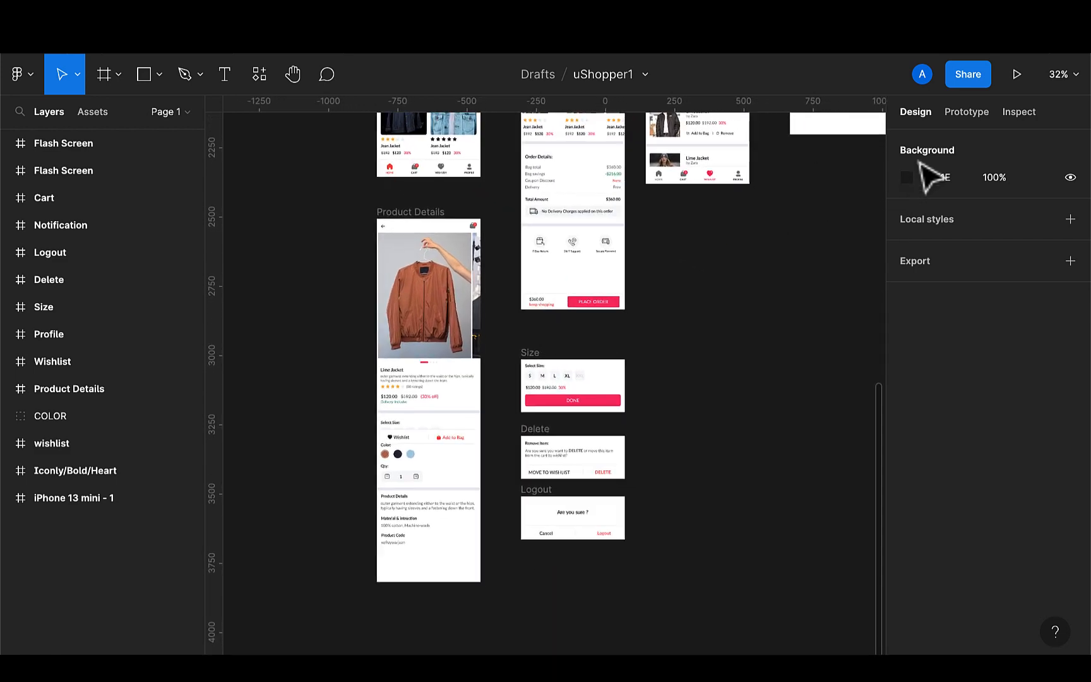
Link the product page's Add to Bag button to the Cart frame on click with a Move in animation
{"action": "left_click", "coordinate": [965, 115]}
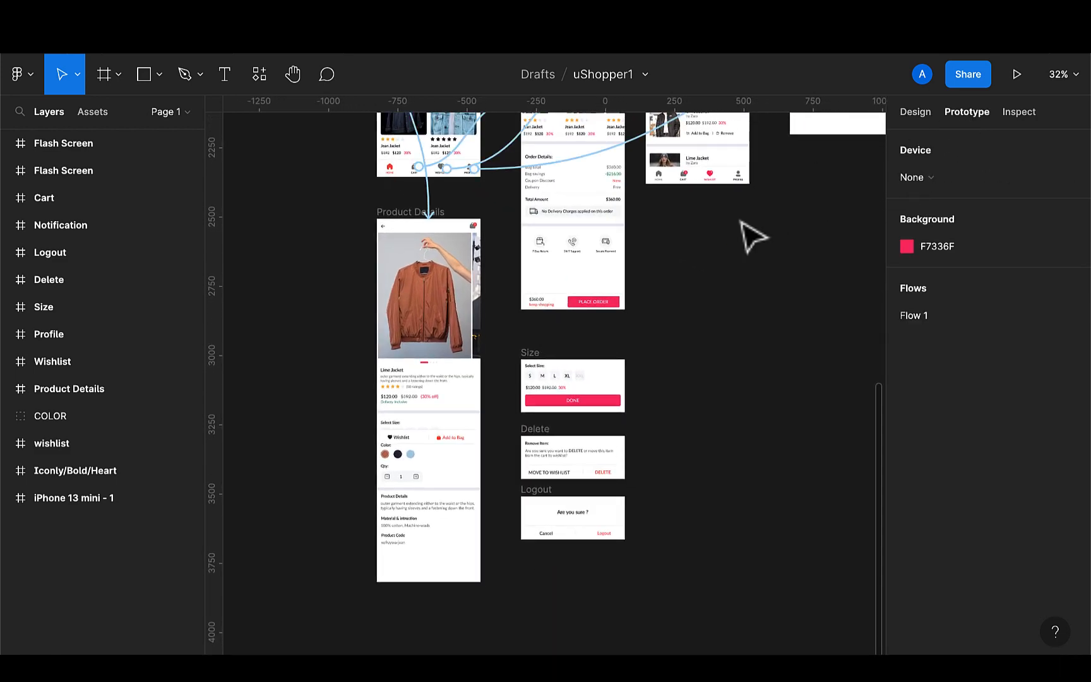
{"action": "left_click", "coordinate": [456, 444]}
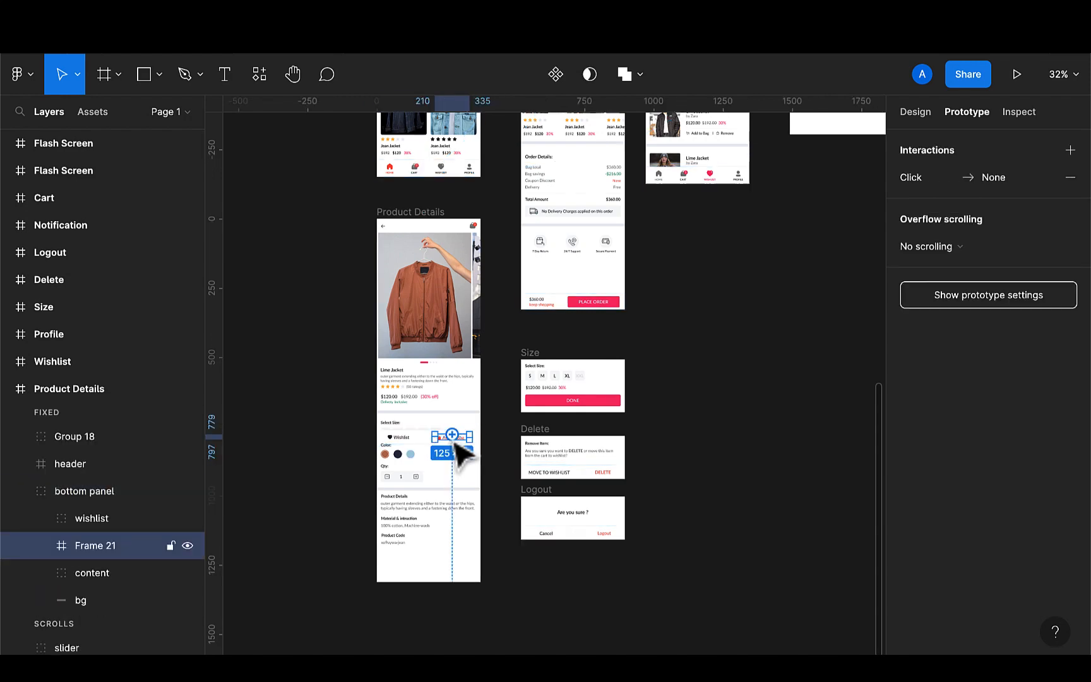
{"action": "left_click_drag", "start_coordinate": [457, 441], "coordinate": [538, 273]}
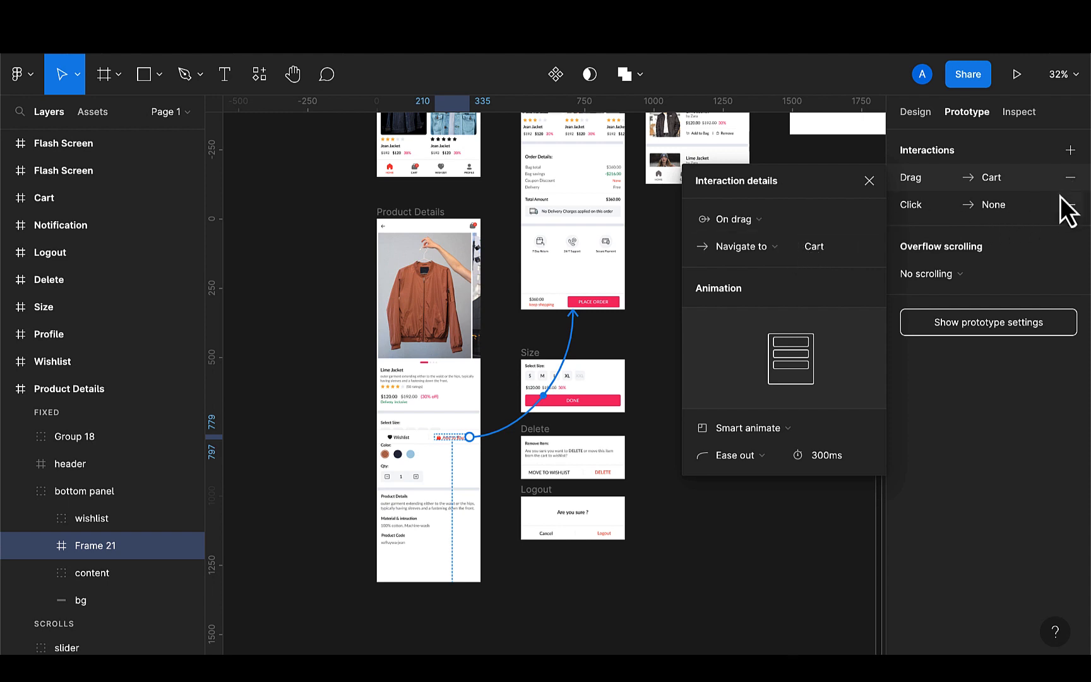
{"action": "left_click", "coordinate": [1070, 178]}
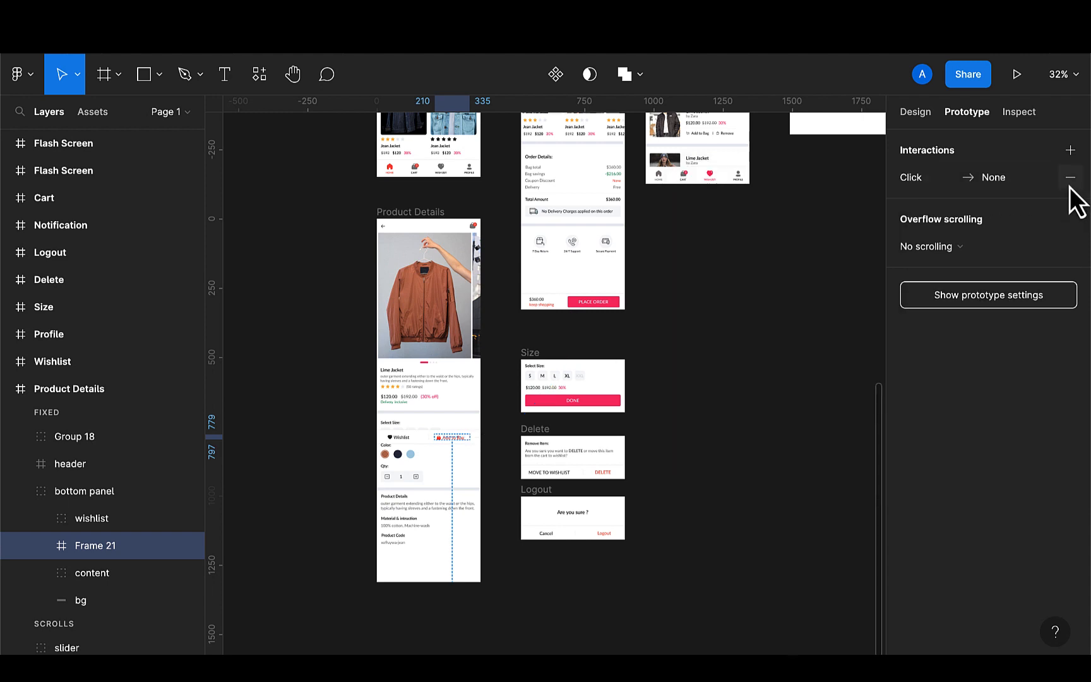
{"action": "left_click", "coordinate": [1074, 179]}
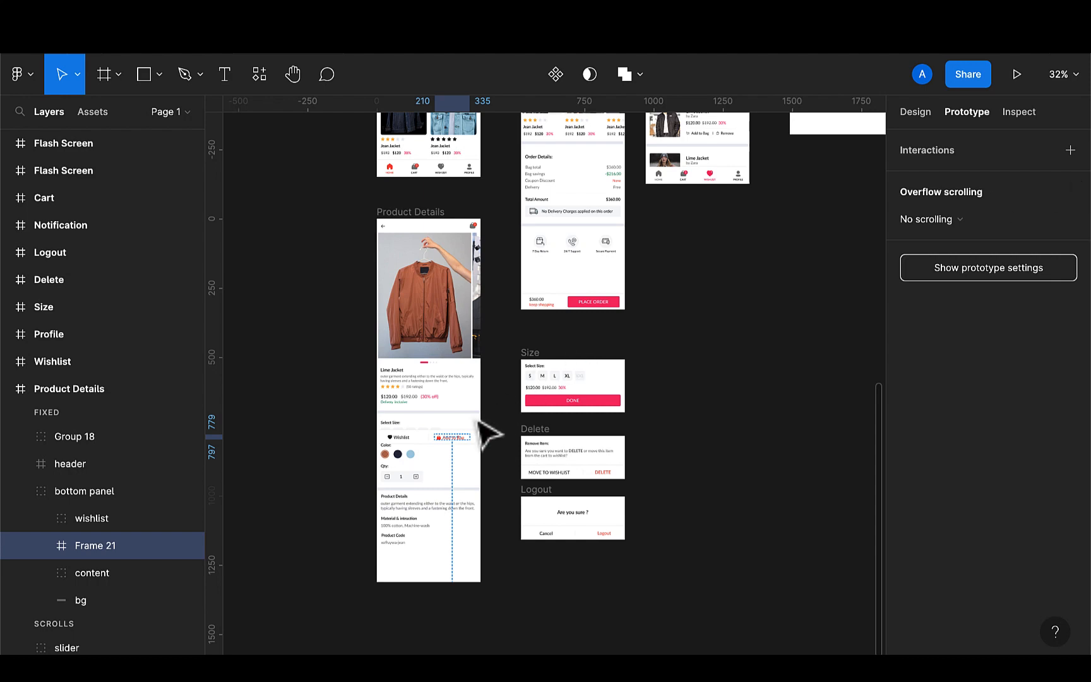
{"action": "left_click", "coordinate": [464, 439]}
{"action": "left_click_drag", "start_coordinate": [470, 436], "coordinate": [565, 287]}
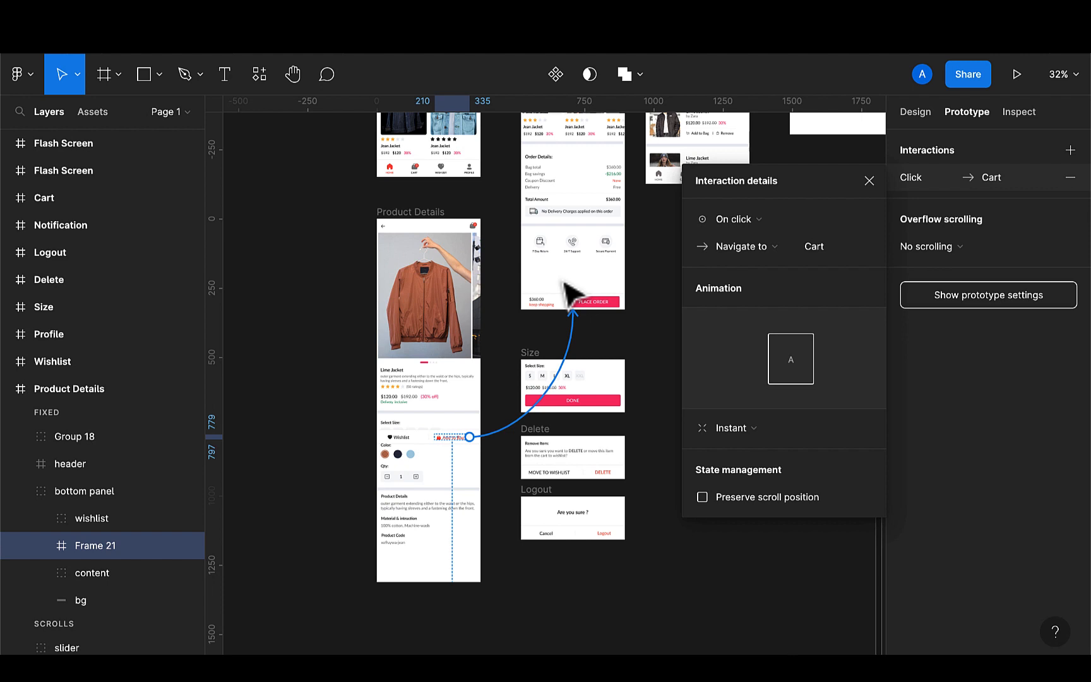
{"action": "left_click", "coordinate": [741, 430]}
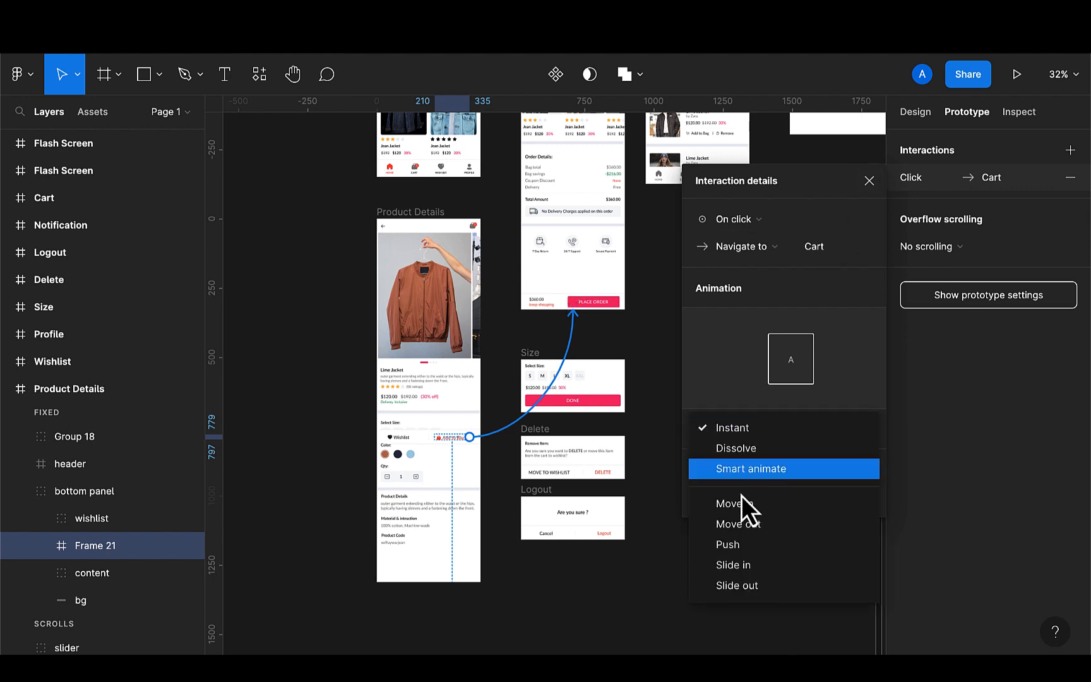
{"action": "left_click", "coordinate": [740, 504]}
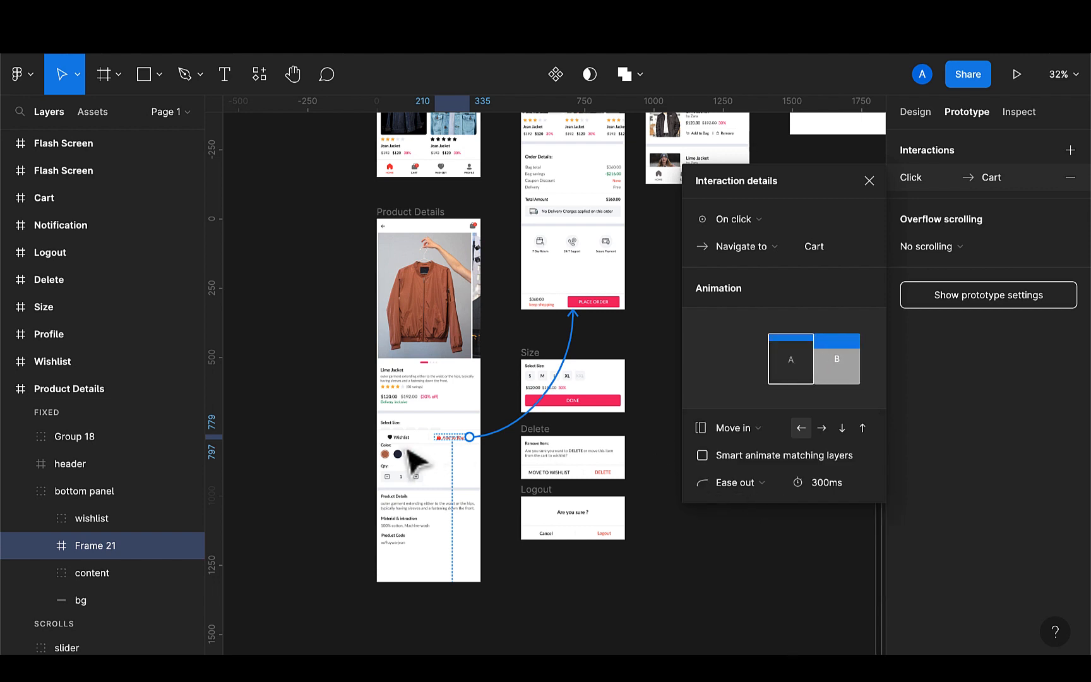
{"action": "left_click", "coordinate": [869, 180]}
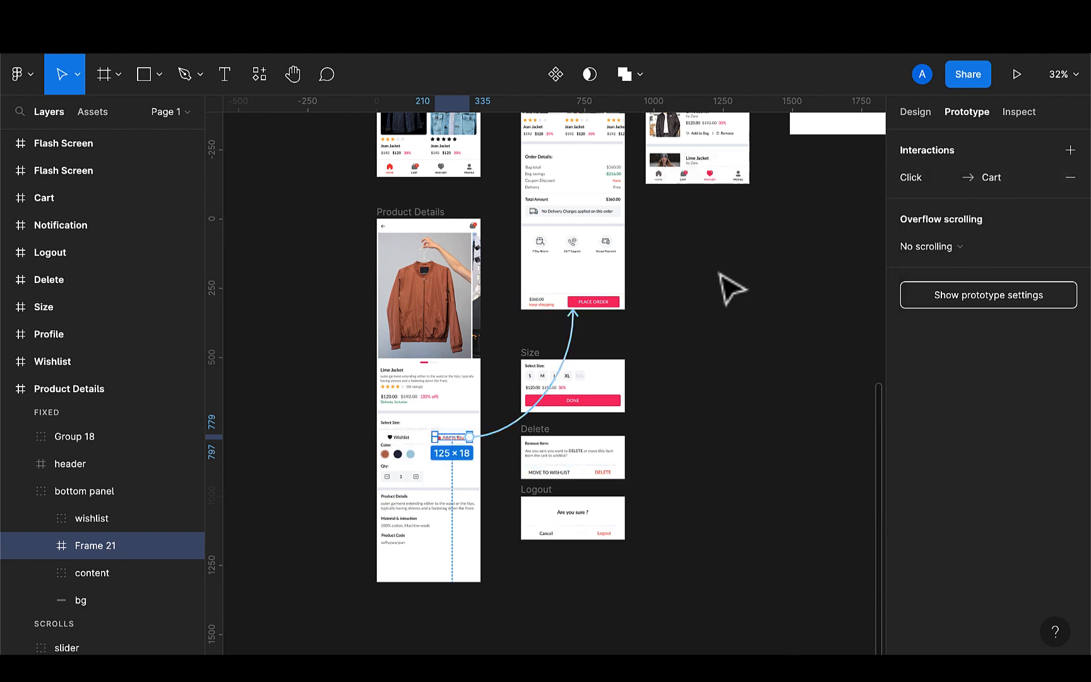
Link the product page's Wishlist button to the Wishlist frame on click with a Move in animation
{"action": "scroll", "coordinate": [727, 288], "scroll_direction": "up", "scroll_amount": 3}
{"action": "scroll", "coordinate": [726, 287], "scroll_direction": "up", "scroll_amount": 4}
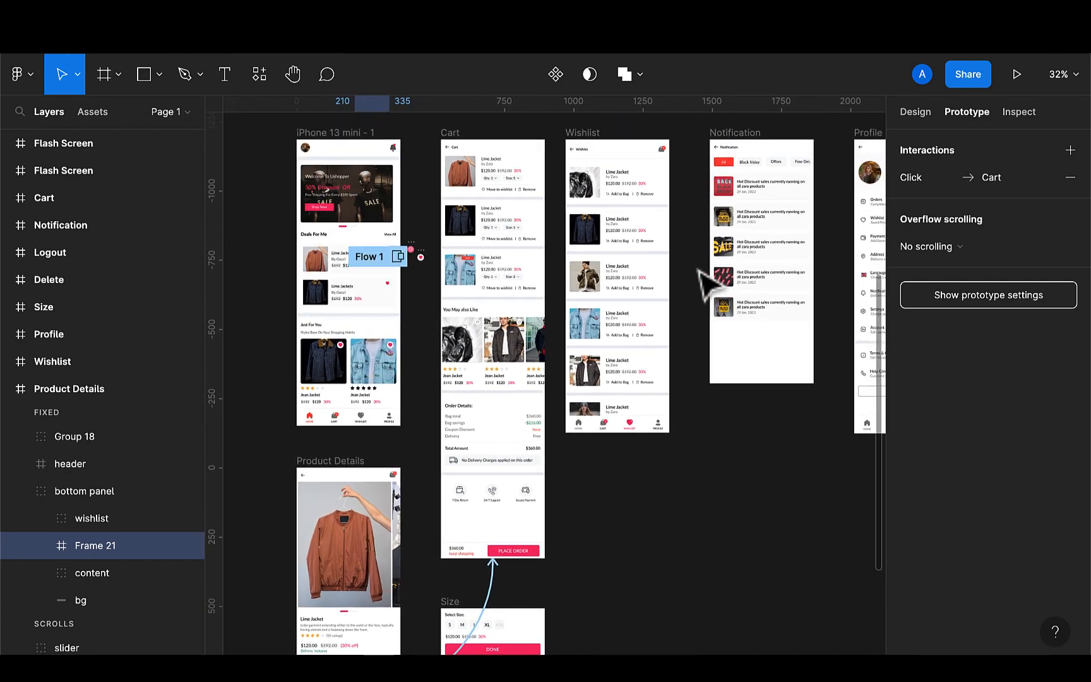
{"action": "scroll", "coordinate": [626, 319], "scroll_direction": "down", "scroll_amount": 7}
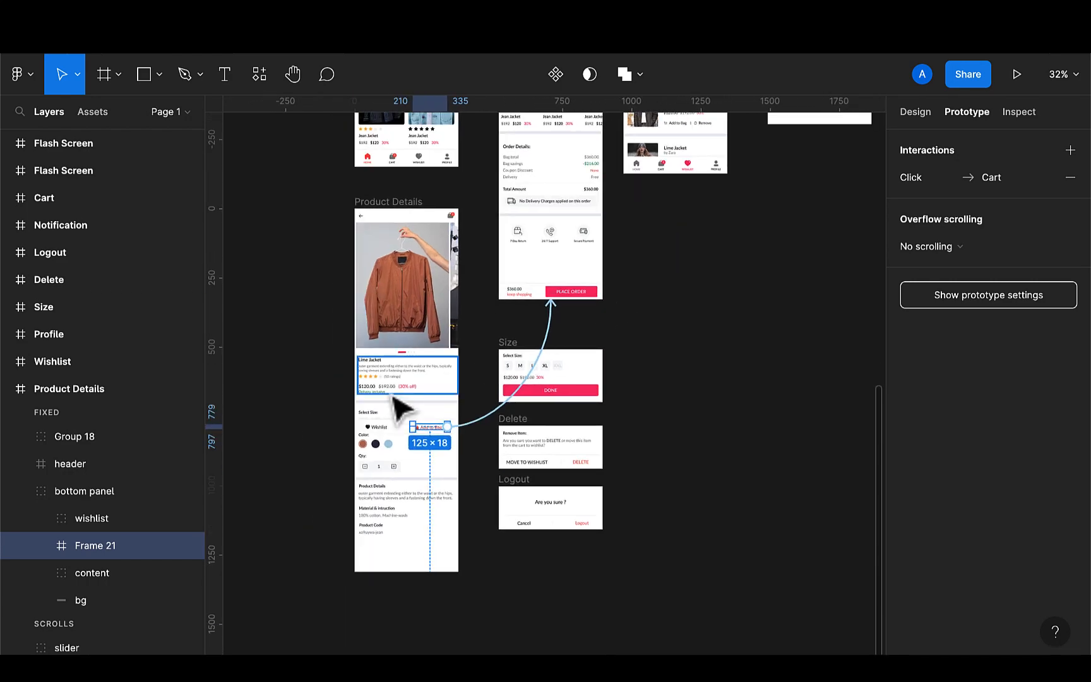
{"action": "left_click", "coordinate": [383, 431]}
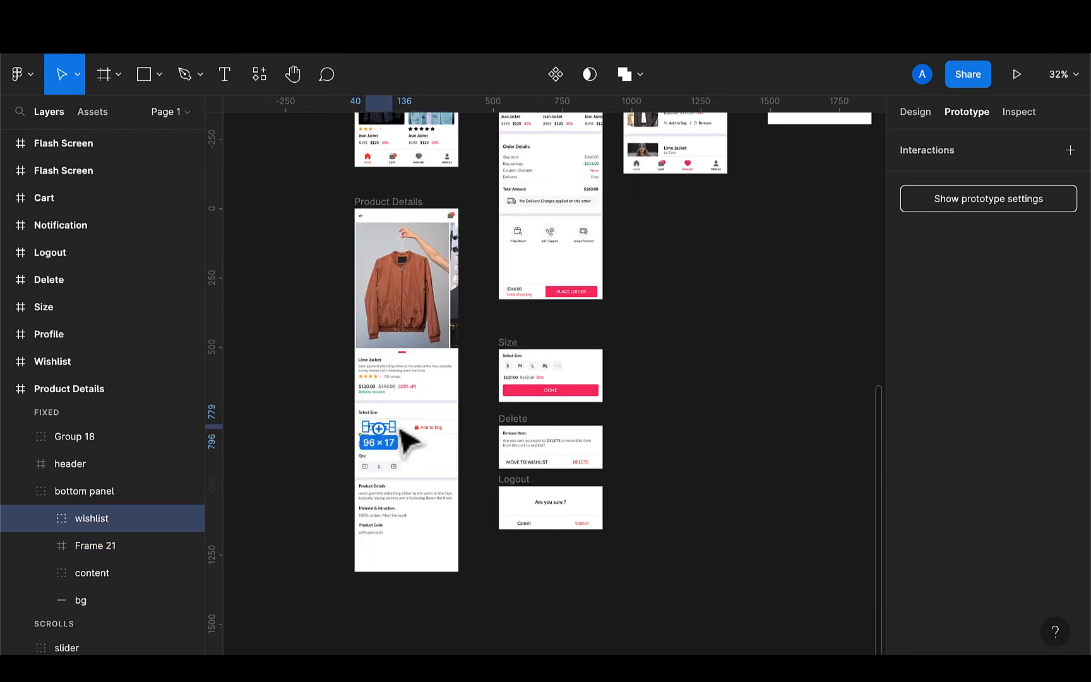
{"action": "left_click_drag", "start_coordinate": [393, 427], "coordinate": [670, 171]}
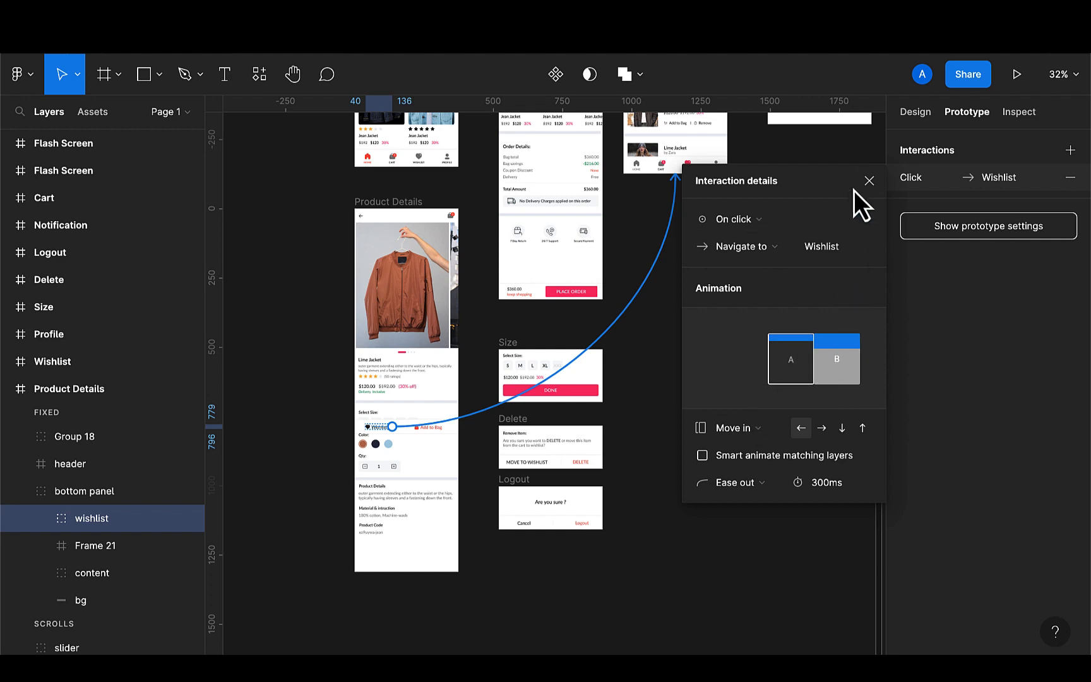
{"action": "left_click", "coordinate": [870, 181]}
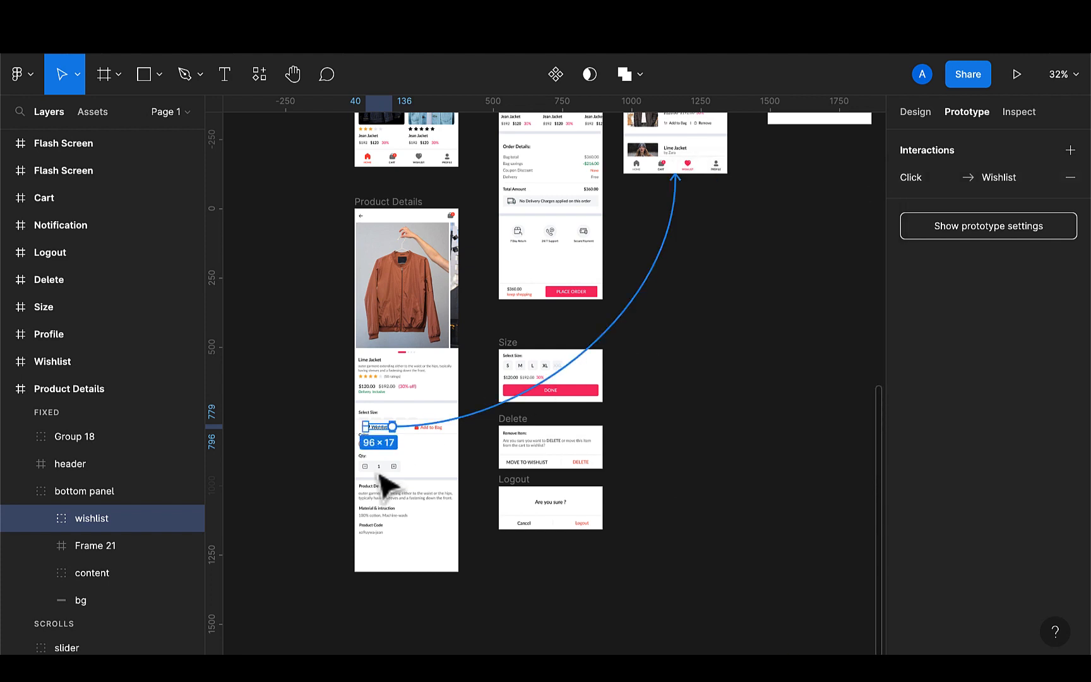
Wrap the product slider's two images in a horizontal auto layout frame and set its width to 375
{"action": "scroll", "coordinate": [379, 518], "scroll_direction": "up", "scroll_amount": 2}
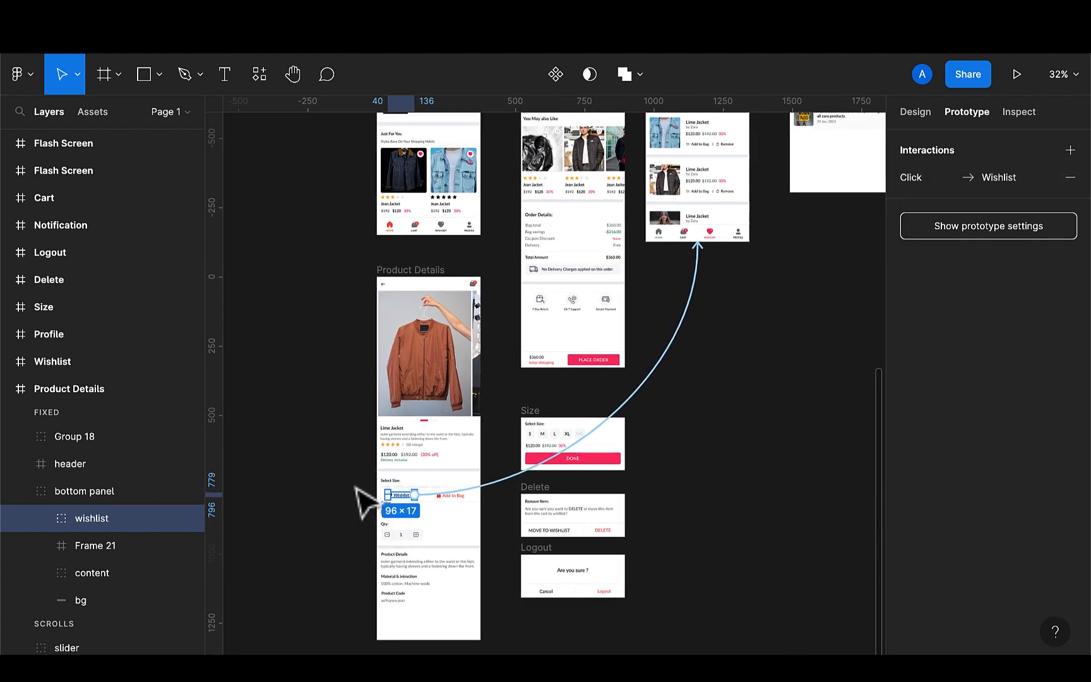
{"action": "left_click", "coordinate": [445, 379]}
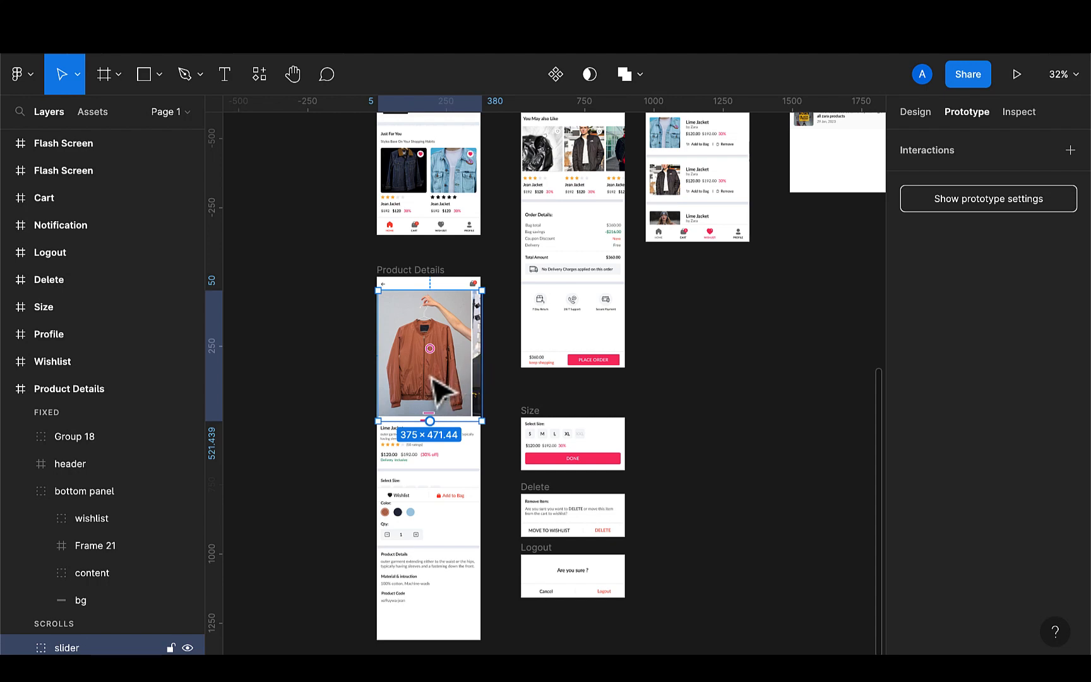
{"action": "scroll", "coordinate": [431, 378], "scroll_direction": "down", "scroll_amount": 3}
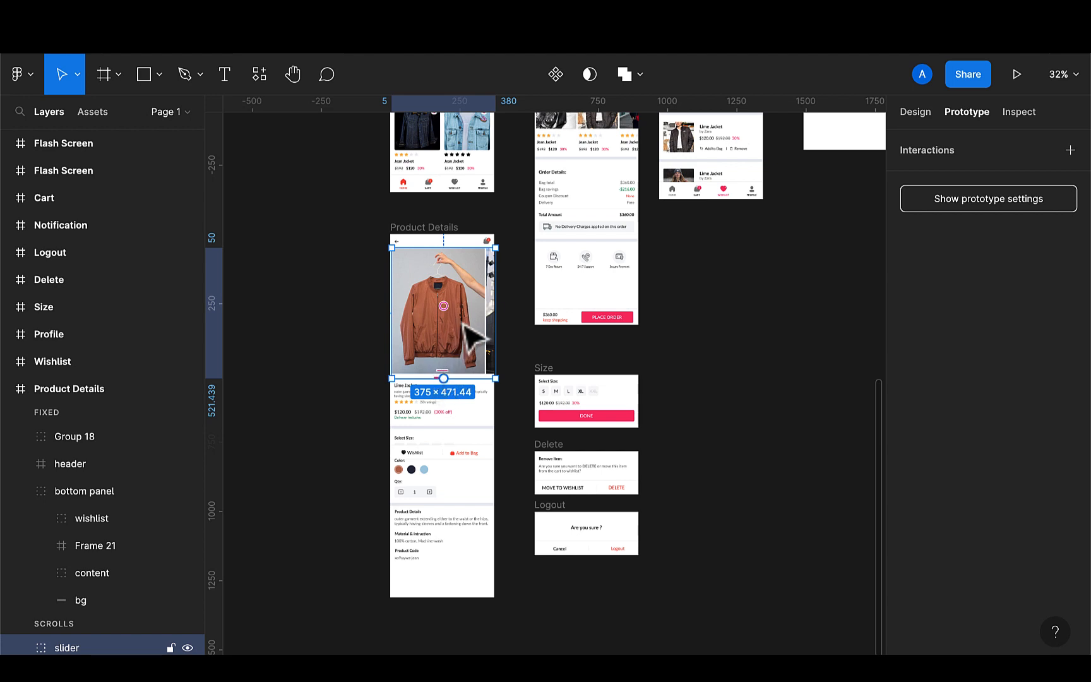
{"action": "left_click", "coordinate": [451, 331]}
{"action": "scroll", "coordinate": [451, 331], "scroll_direction": "up", "scroll_amount": 2}
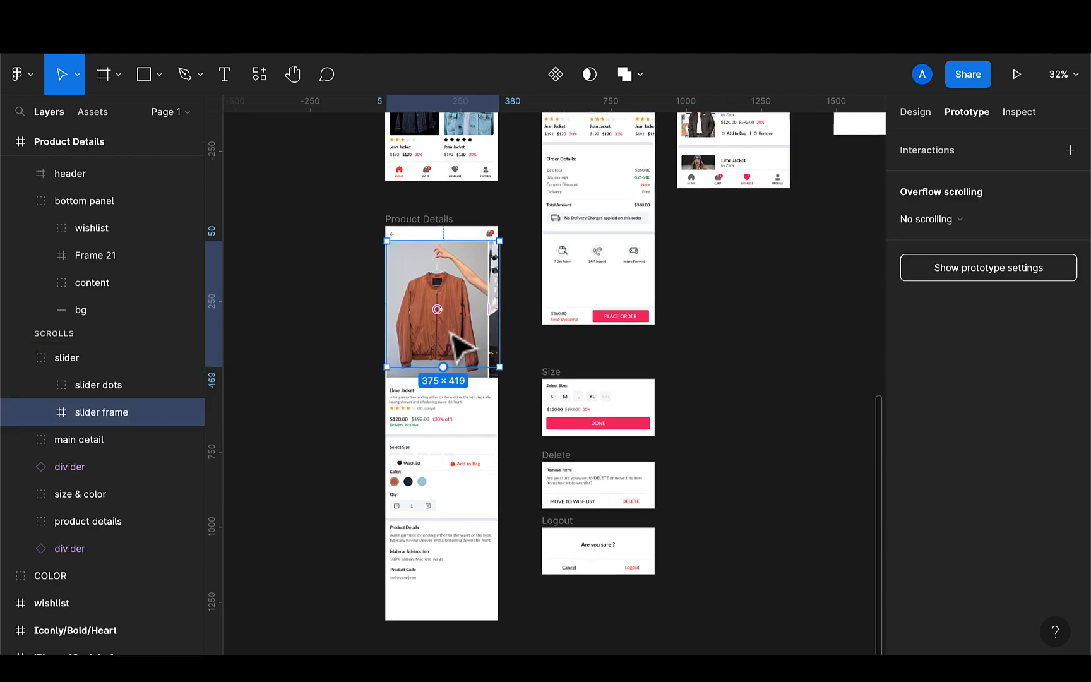
{"action": "left_click", "coordinate": [451, 335]}
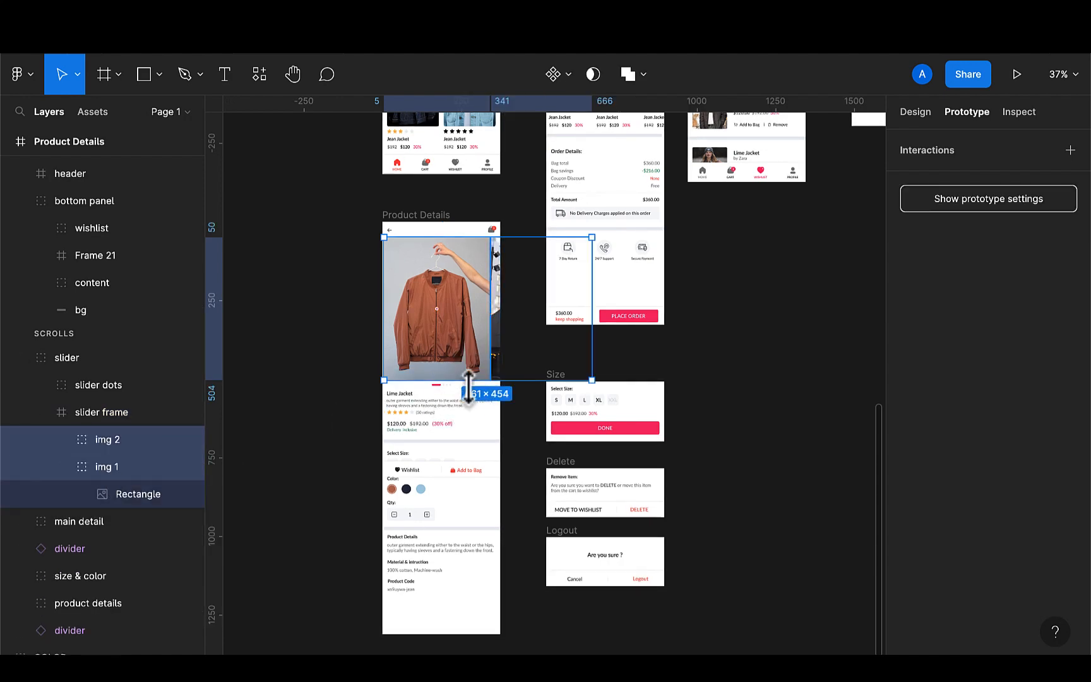
{"action": "key", "text": "alt"}
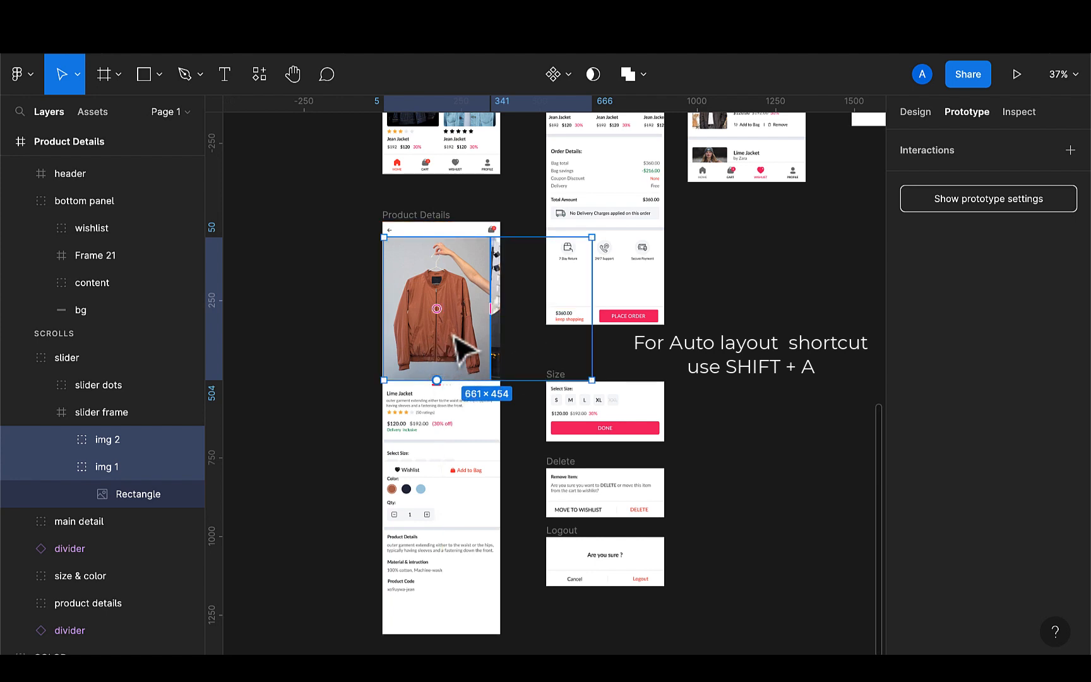
{"action": "left_click", "coordinate": [912, 116]}
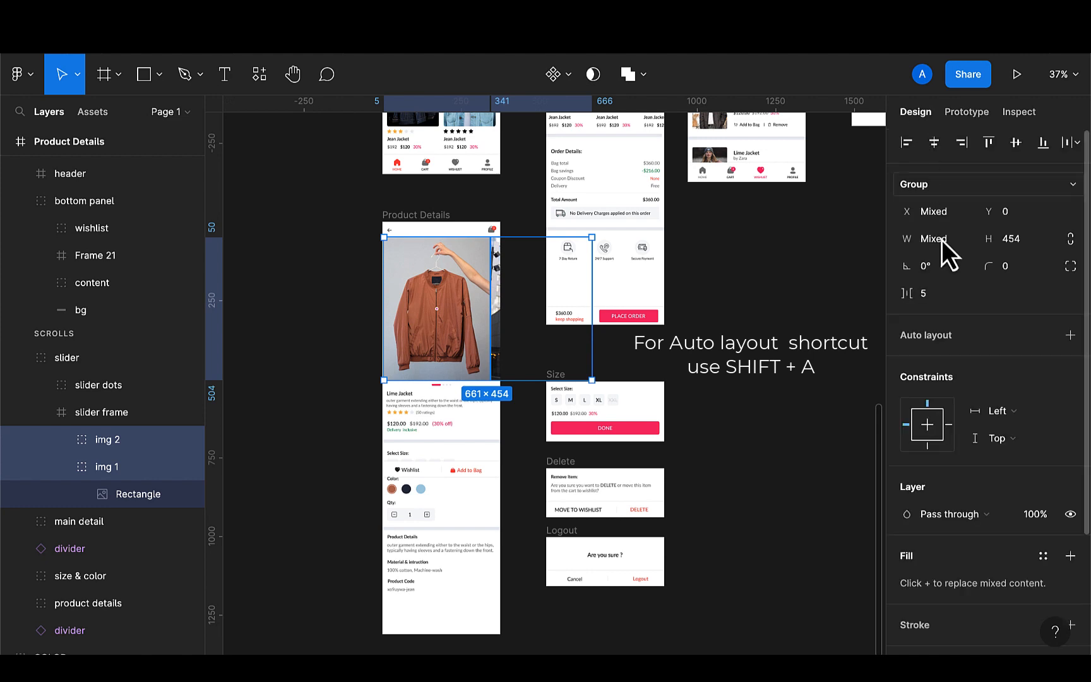
{"action": "left_click", "coordinate": [1071, 339]}
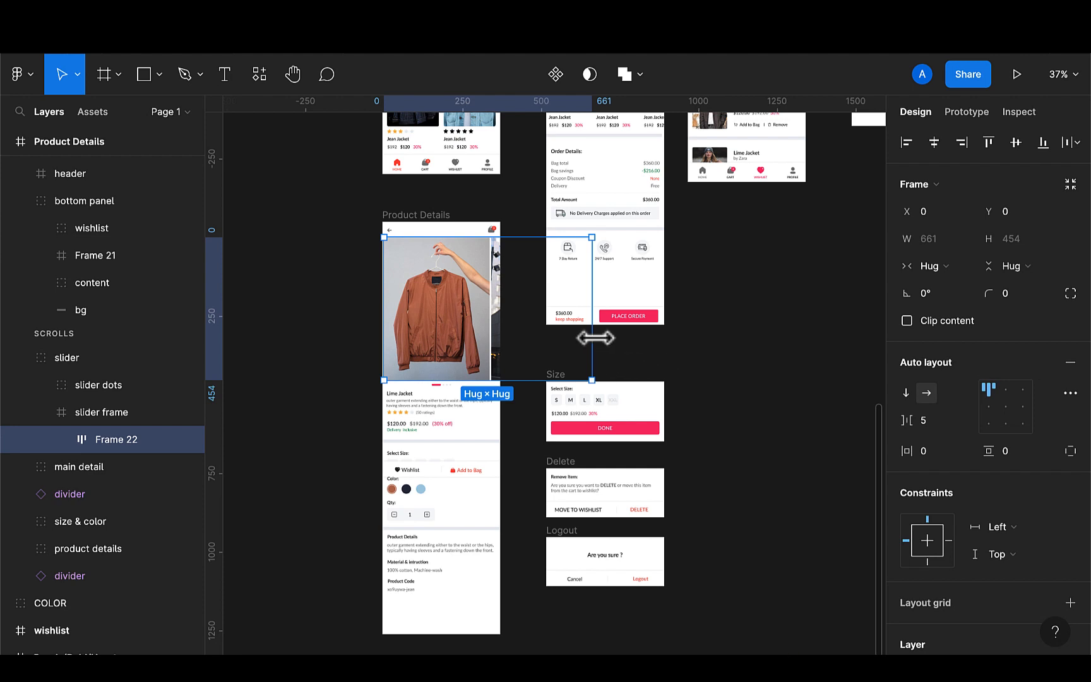
{"action": "left_click_drag", "start_coordinate": [595, 338], "coordinate": [502, 345]}
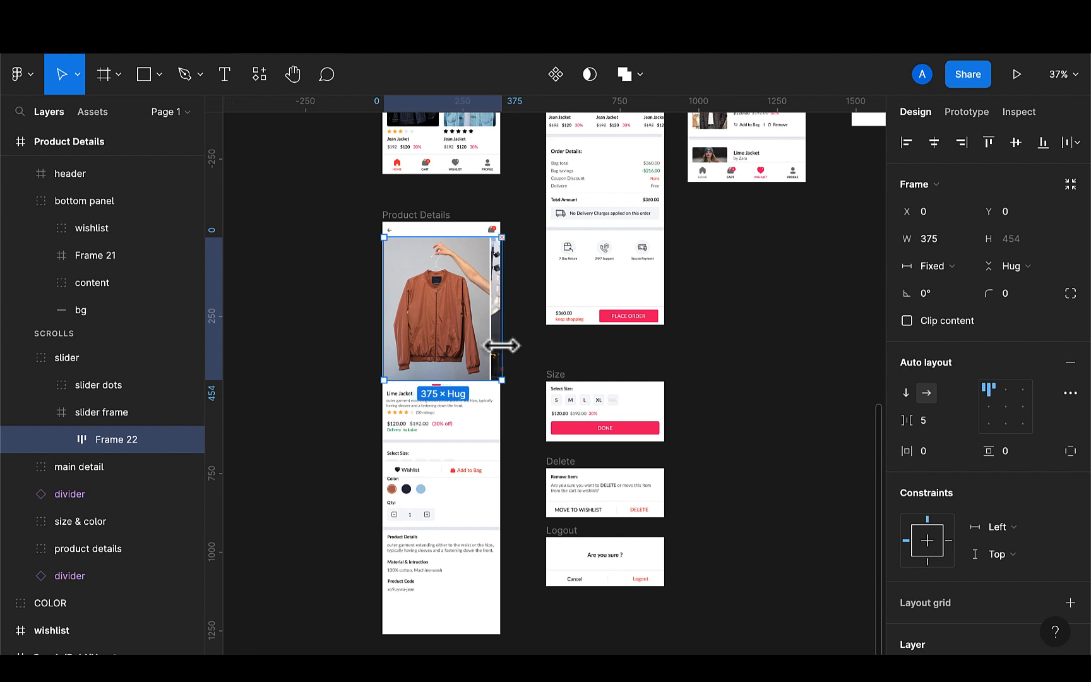
Set the slider auto layout frame's overflow scrolling to Horizontal scrolling
{"action": "scroll", "coordinate": [502, 345], "scroll_direction": "up", "scroll_amount": 5}
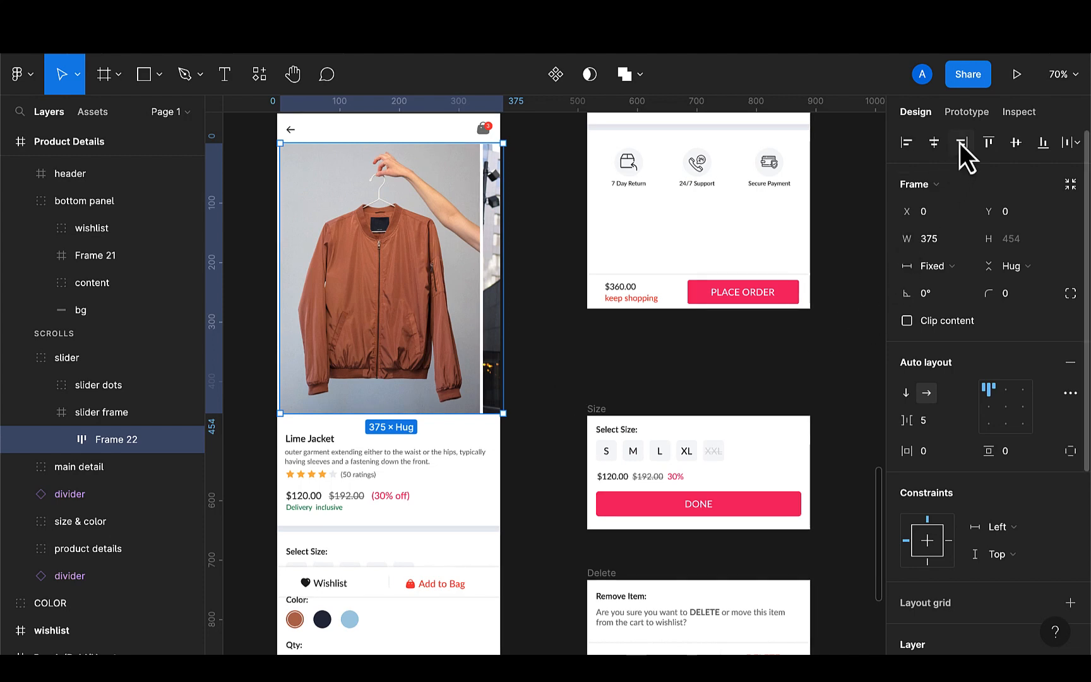
{"action": "left_click", "coordinate": [962, 114]}
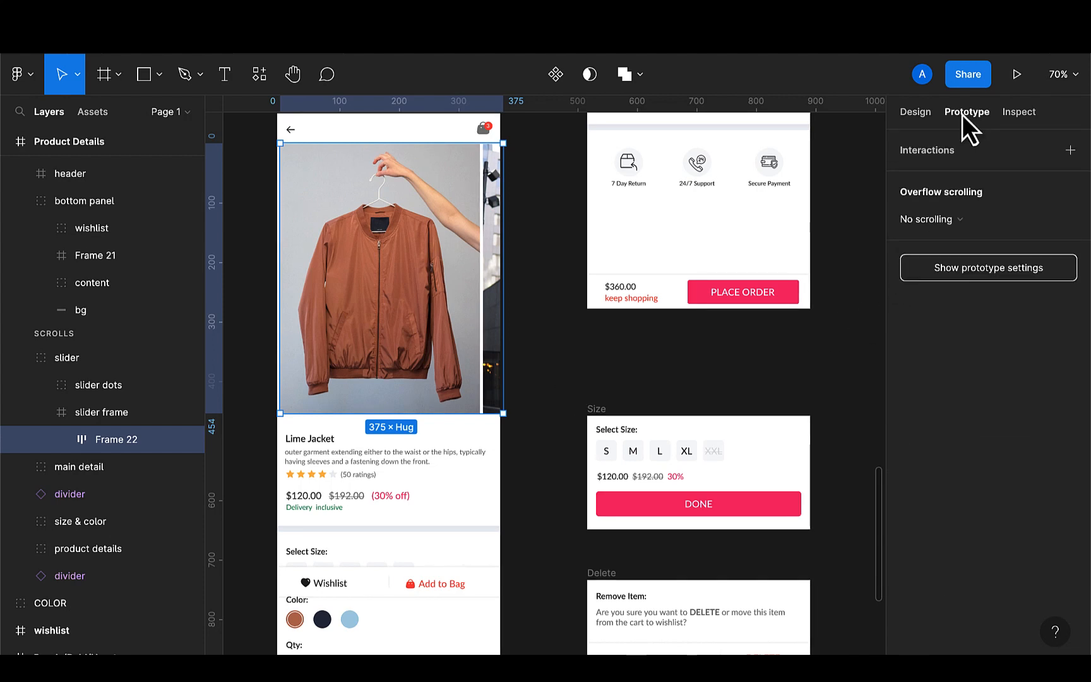
{"action": "left_click", "coordinate": [949, 223]}
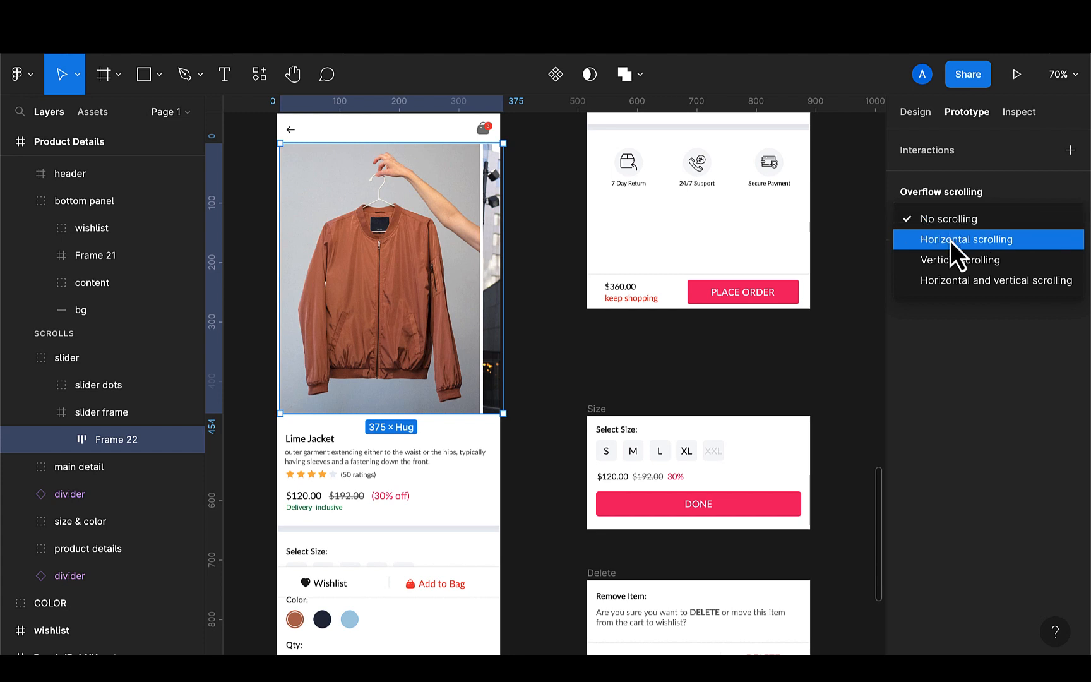
{"action": "left_click", "coordinate": [951, 240]}
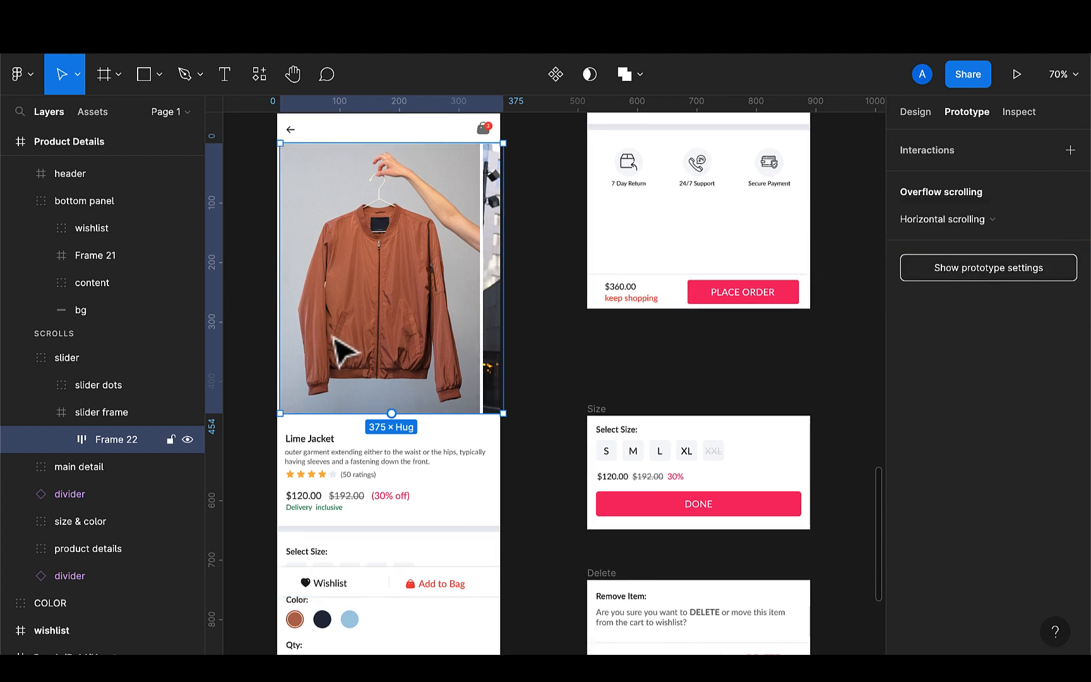
Zoom around the canvas to examine the Cart frame's items and their Remove buttons
{"action": "scroll", "coordinate": [347, 384], "scroll_direction": "down", "scroll_amount": 5}
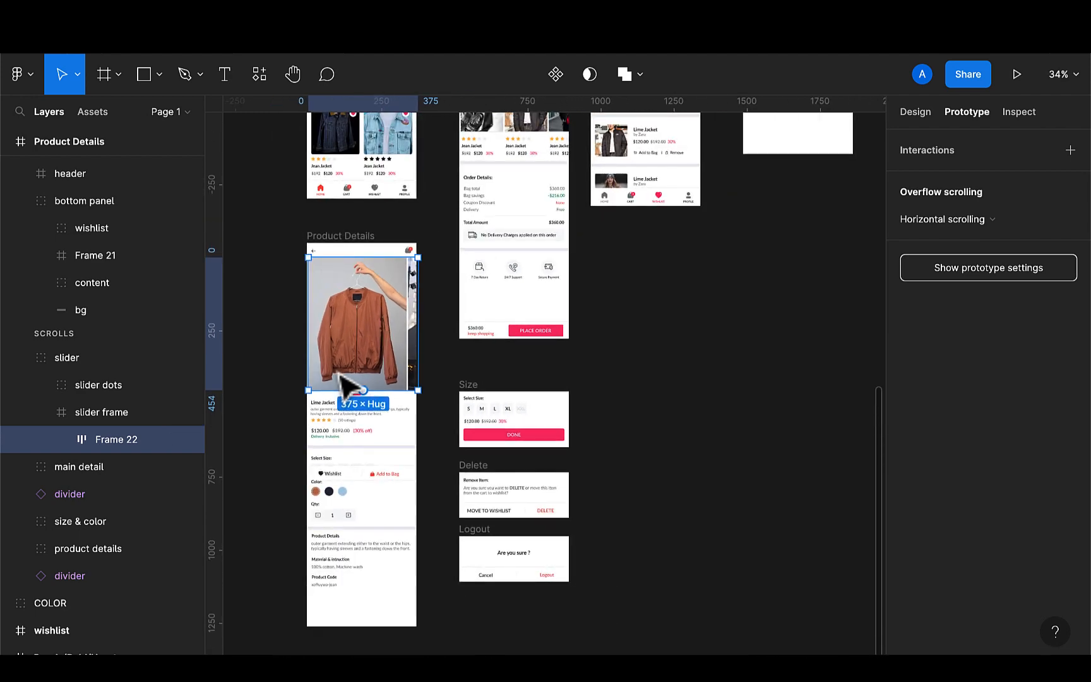
{"action": "scroll", "coordinate": [347, 398], "scroll_direction": "up", "scroll_amount": 4}
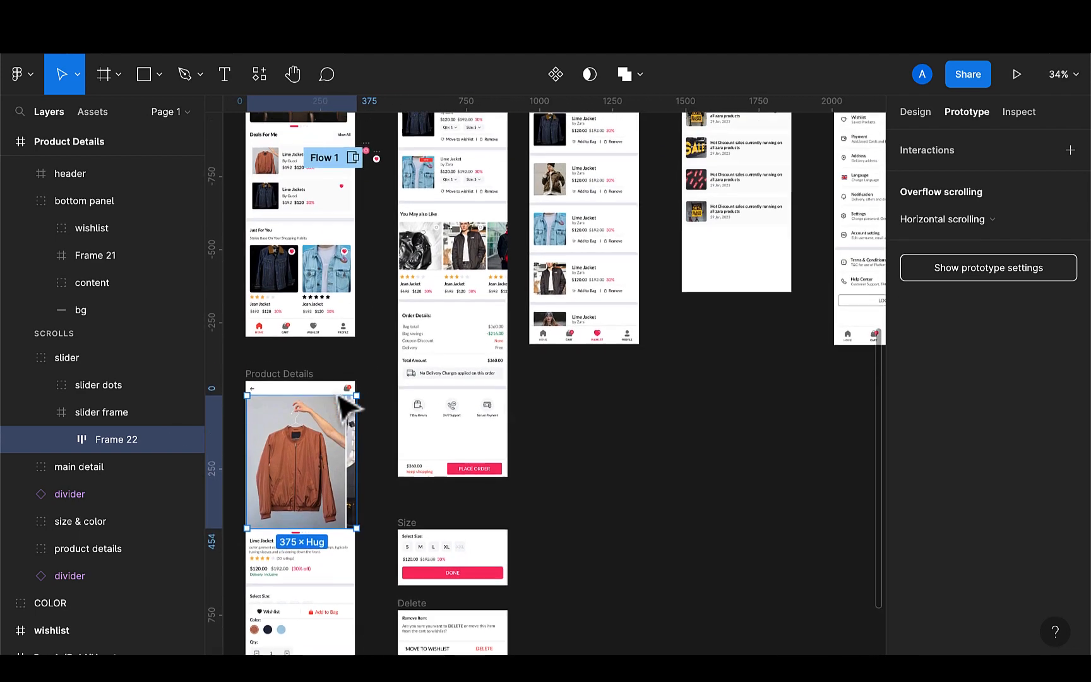
{"action": "scroll", "coordinate": [346, 404], "scroll_direction": "up", "scroll_amount": 5}
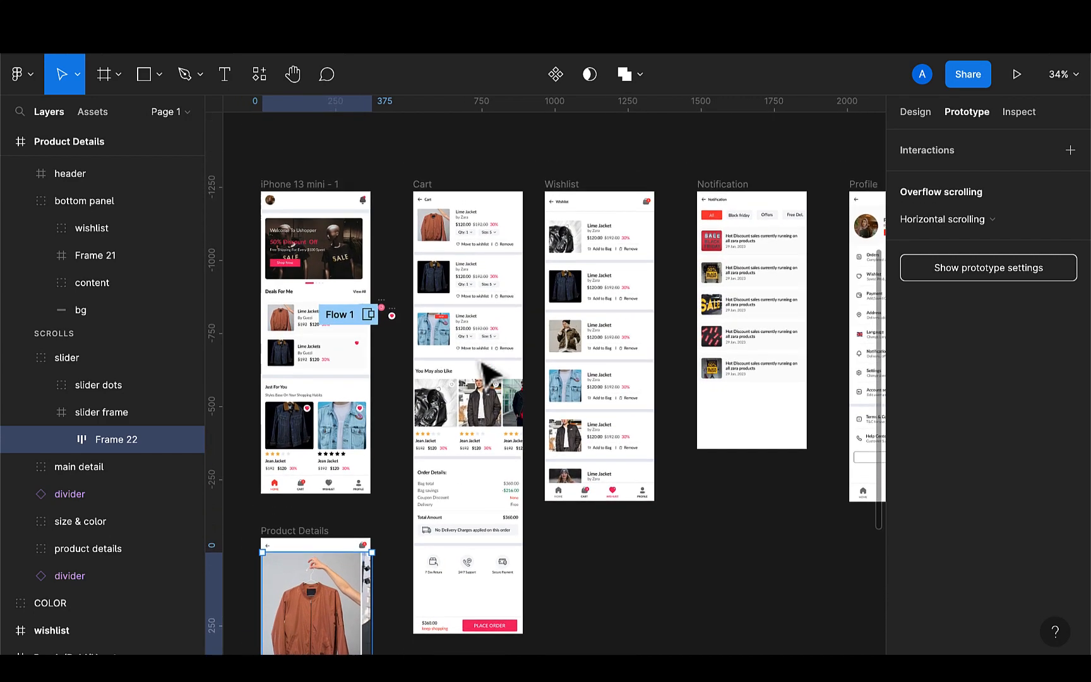
{"action": "scroll", "coordinate": [487, 371], "scroll_direction": "up", "scroll_amount": 3}
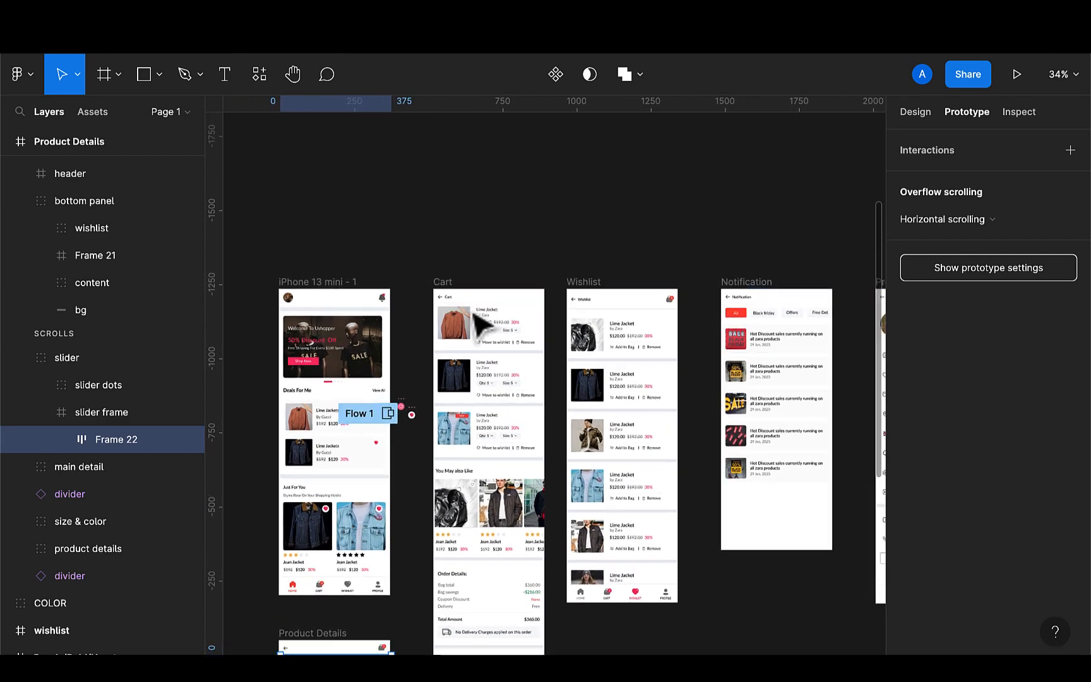
{"action": "scroll", "coordinate": [480, 325], "scroll_direction": "up", "scroll_amount": 3}
{"action": "scroll", "coordinate": [481, 325], "scroll_direction": "up", "scroll_amount": 2}
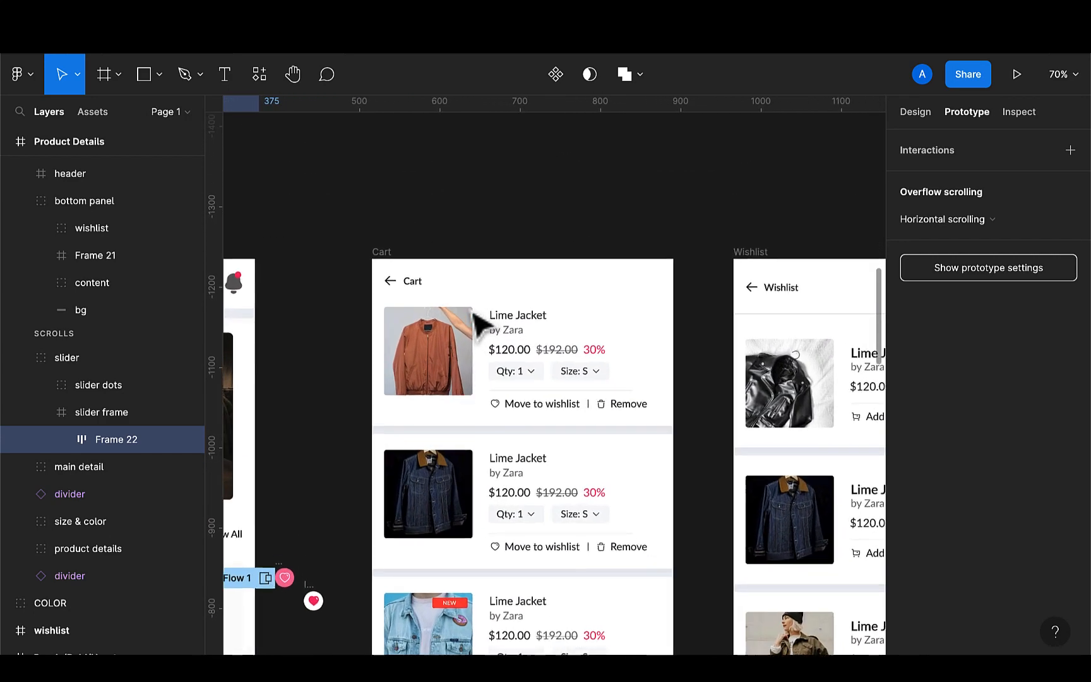
{"action": "scroll", "coordinate": [480, 325], "scroll_direction": "up", "scroll_amount": 2}
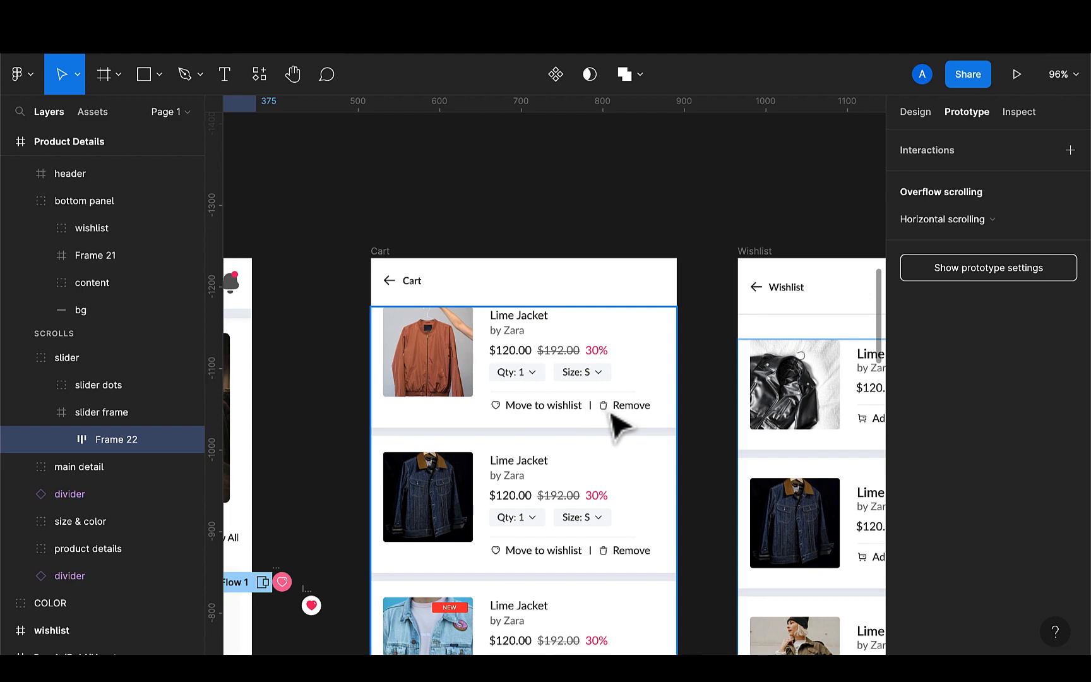
{"action": "scroll", "coordinate": [609, 417], "scroll_direction": "down", "scroll_amount": 6}
{"action": "scroll", "coordinate": [616, 426], "scroll_direction": "down", "scroll_amount": 2}
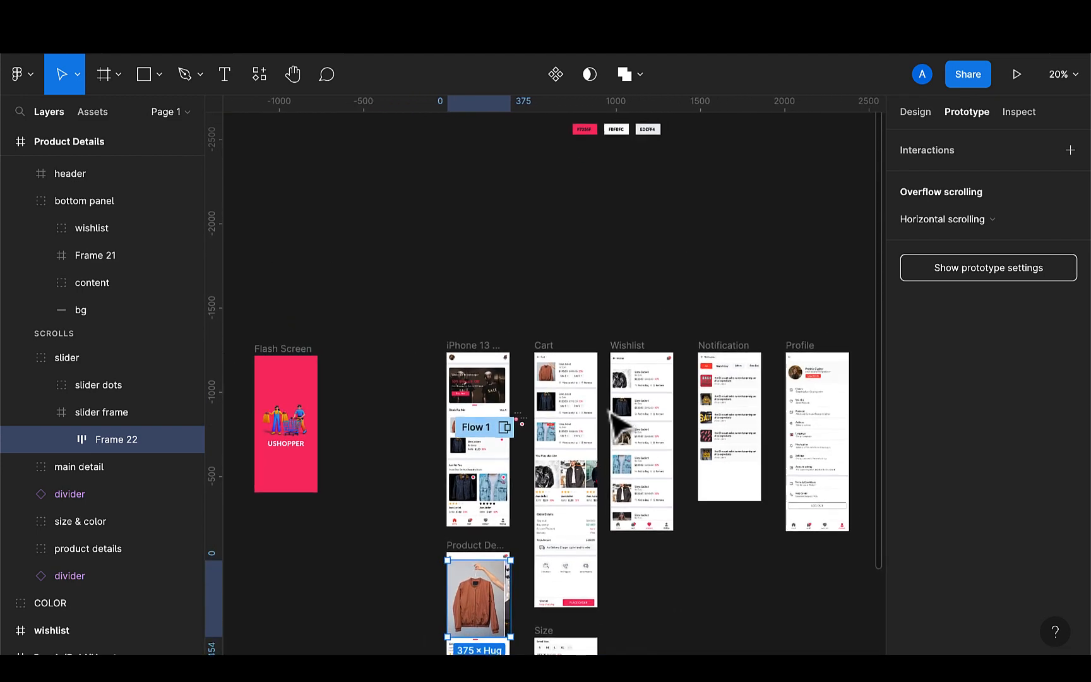
{"action": "scroll", "coordinate": [619, 422], "scroll_direction": "down", "scroll_amount": 3}
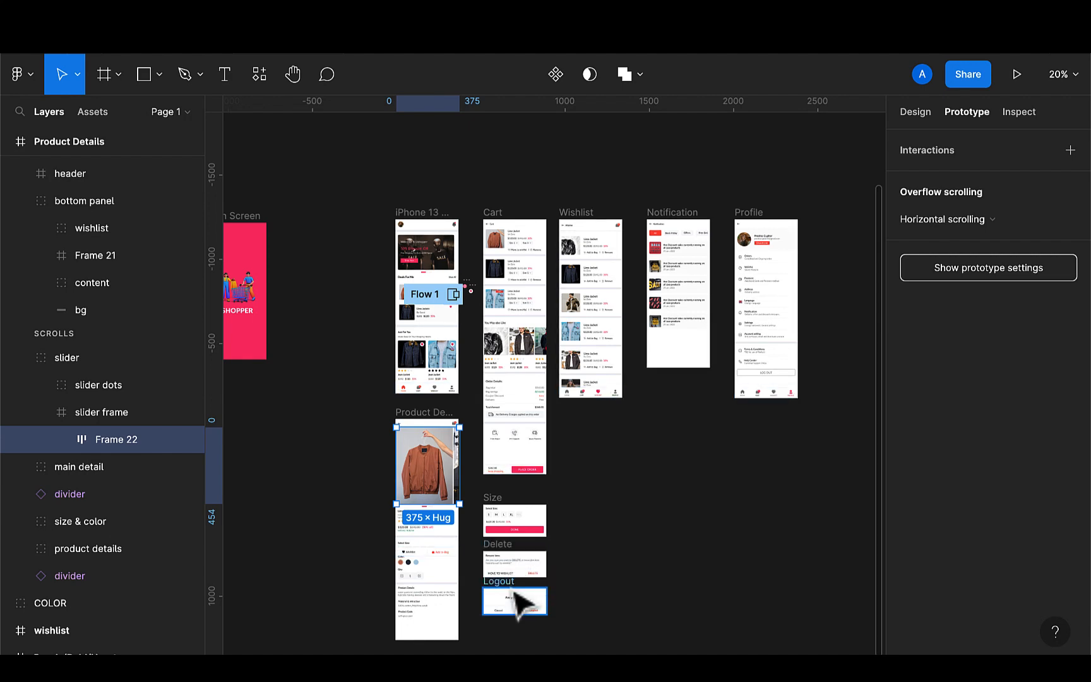
Move the Delete dialog frame above the Cart frame
{"action": "left_click", "coordinate": [500, 558]}
{"action": "scroll", "coordinate": [502, 558], "scroll_direction": "up", "scroll_amount": 2}
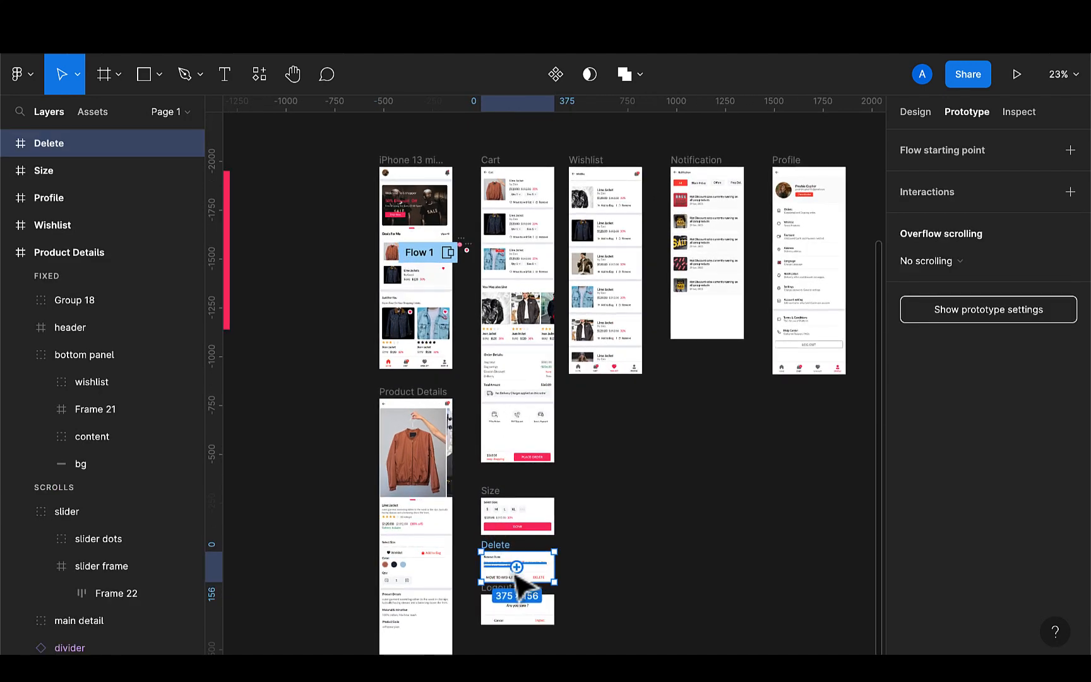
{"action": "left_click_drag", "start_coordinate": [555, 566], "coordinate": [629, 540]}
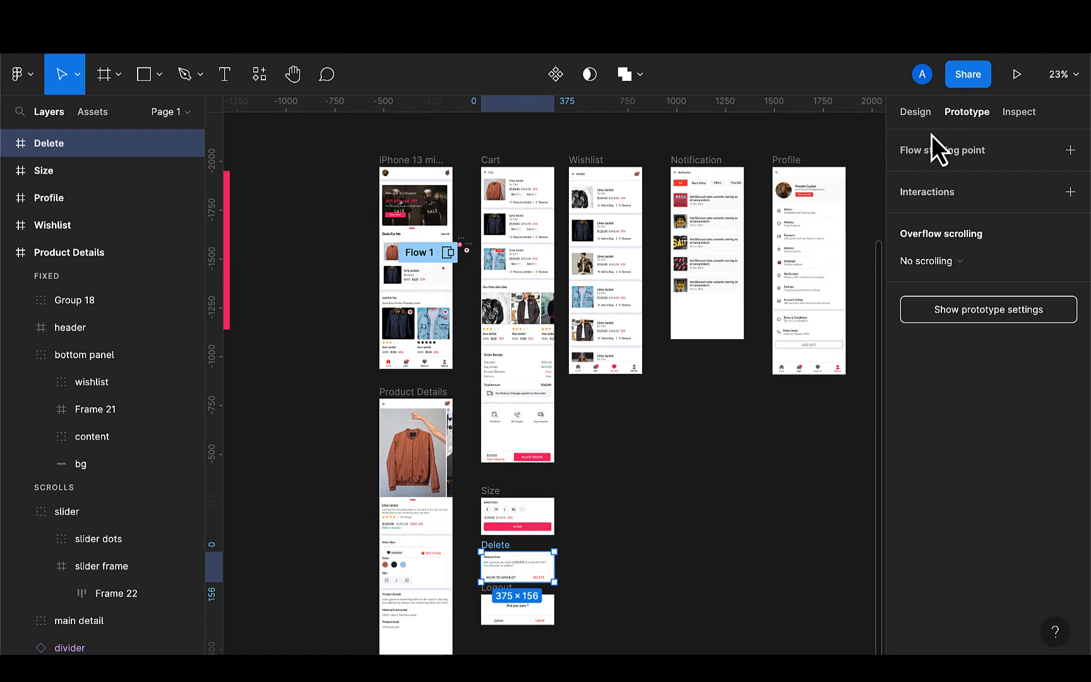
{"action": "left_click", "coordinate": [917, 113]}
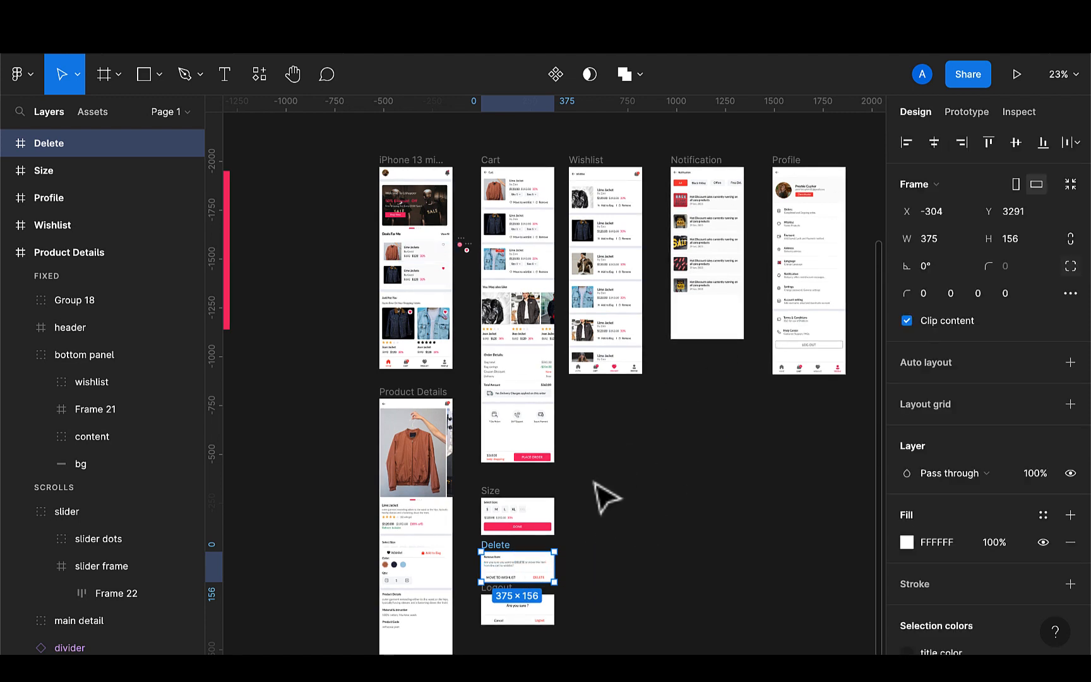
{"action": "left_click_drag", "start_coordinate": [529, 575], "coordinate": [494, 270]}
{"action": "scroll", "coordinate": [494, 271], "scroll_direction": "up", "scroll_amount": 6}
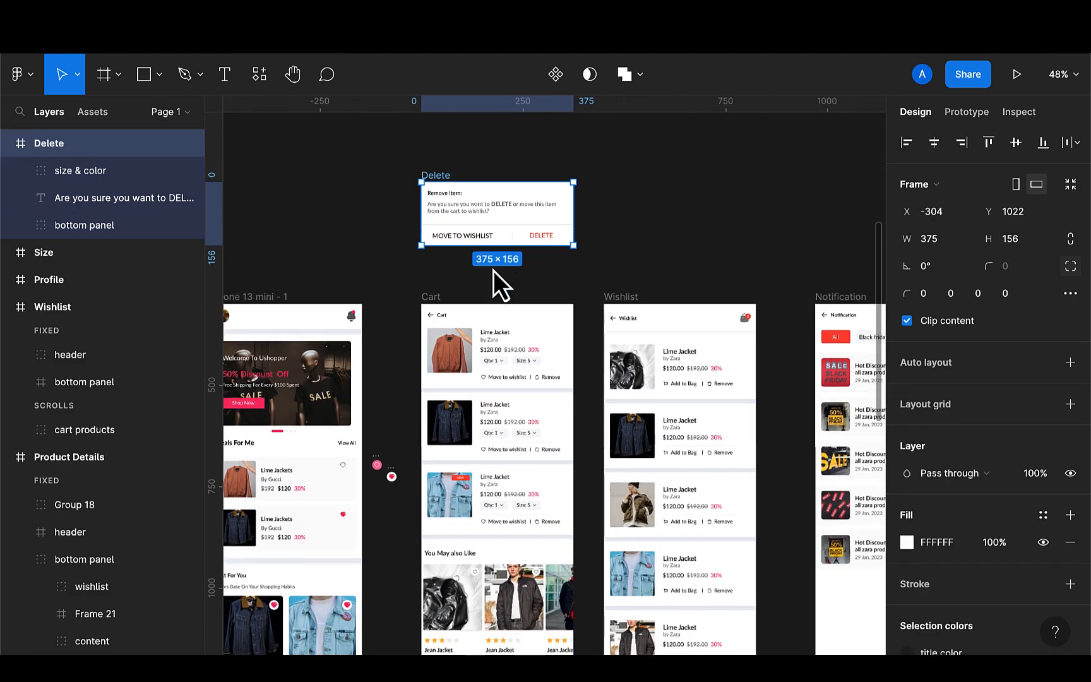
{"action": "scroll", "coordinate": [493, 270], "scroll_direction": "up", "scroll_amount": 1}
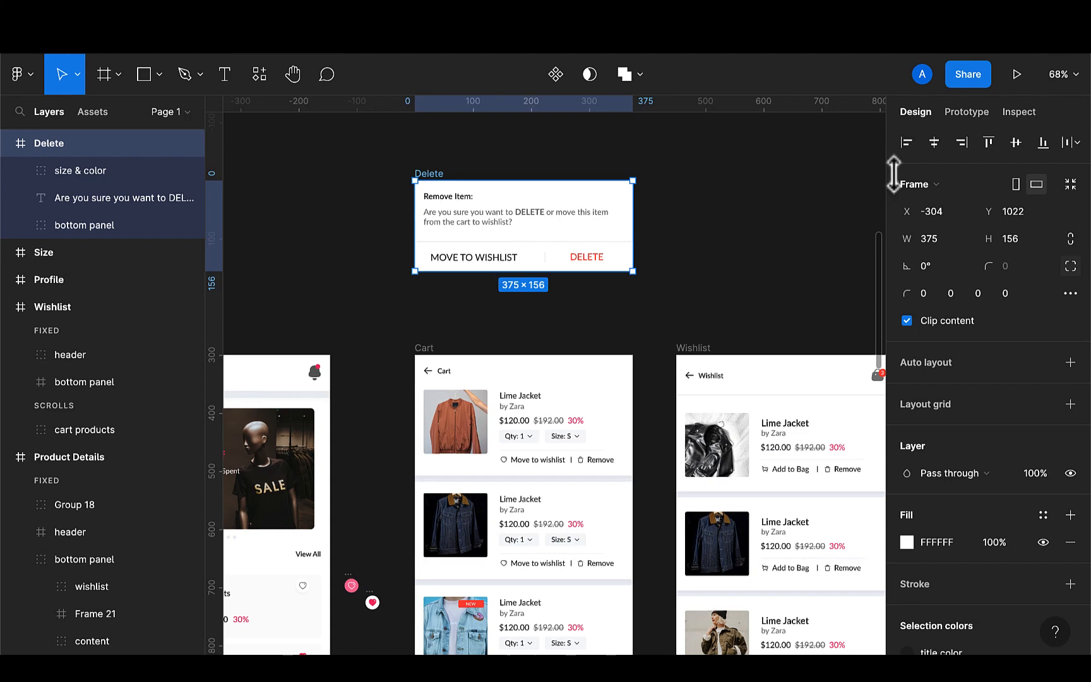
Link the first cart item's Remove button to the Delete dialog frame with a prototype connection
{"action": "left_click", "coordinate": [966, 111]}
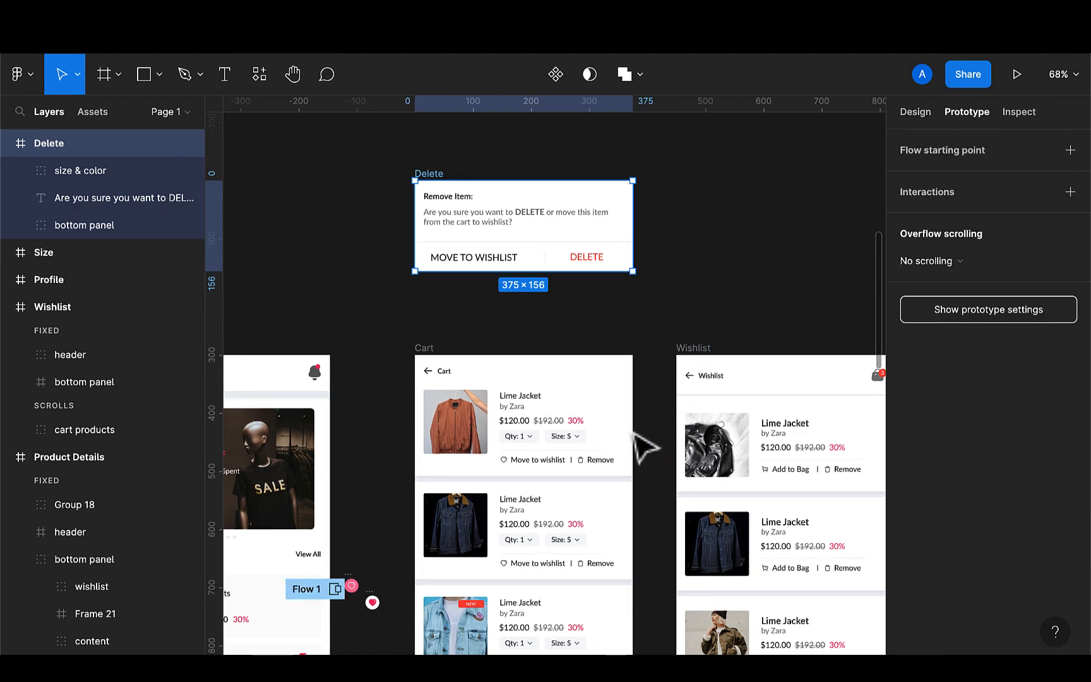
{"action": "left_click", "coordinate": [597, 461]}
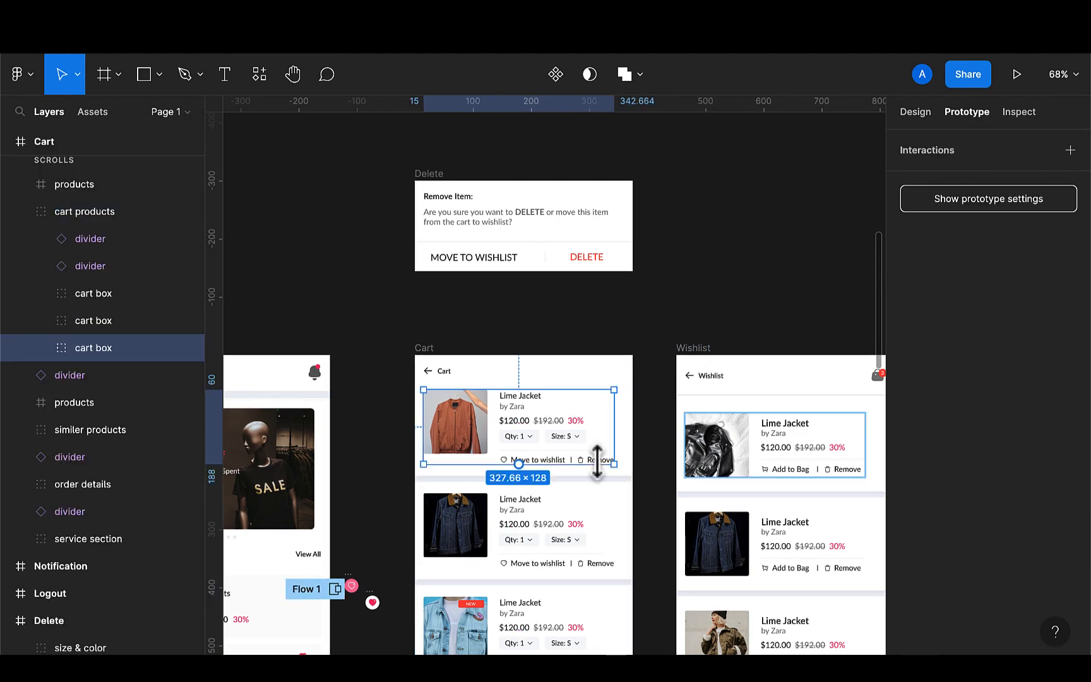
{"action": "scroll", "coordinate": [597, 461], "scroll_direction": "up", "scroll_amount": 3}
{"action": "left_click", "coordinate": [601, 460]}
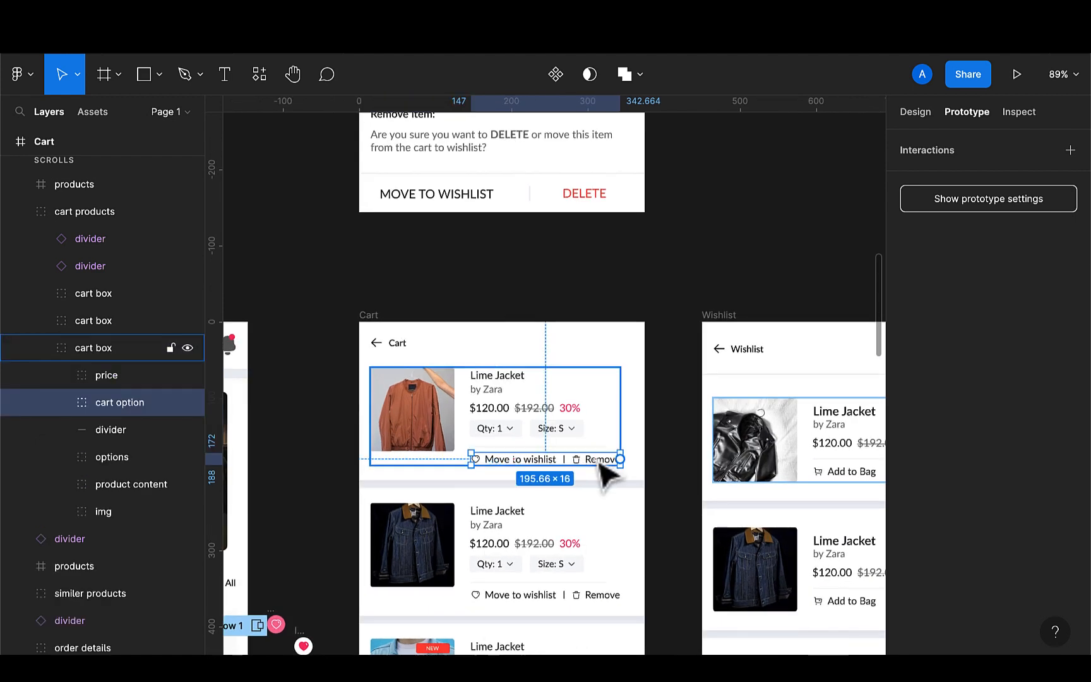
{"action": "double_click", "coordinate": [608, 465]}
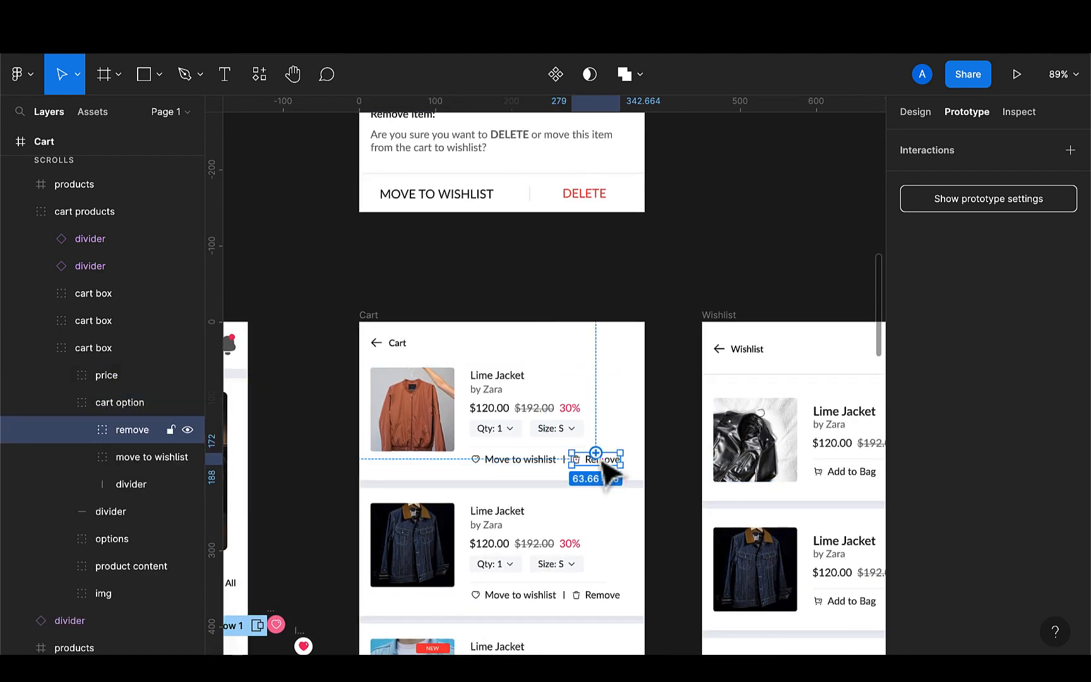
{"action": "left_click_drag", "start_coordinate": [598, 455], "coordinate": [607, 381]}
{"action": "left_click_drag", "start_coordinate": [592, 293], "coordinate": [586, 213]}
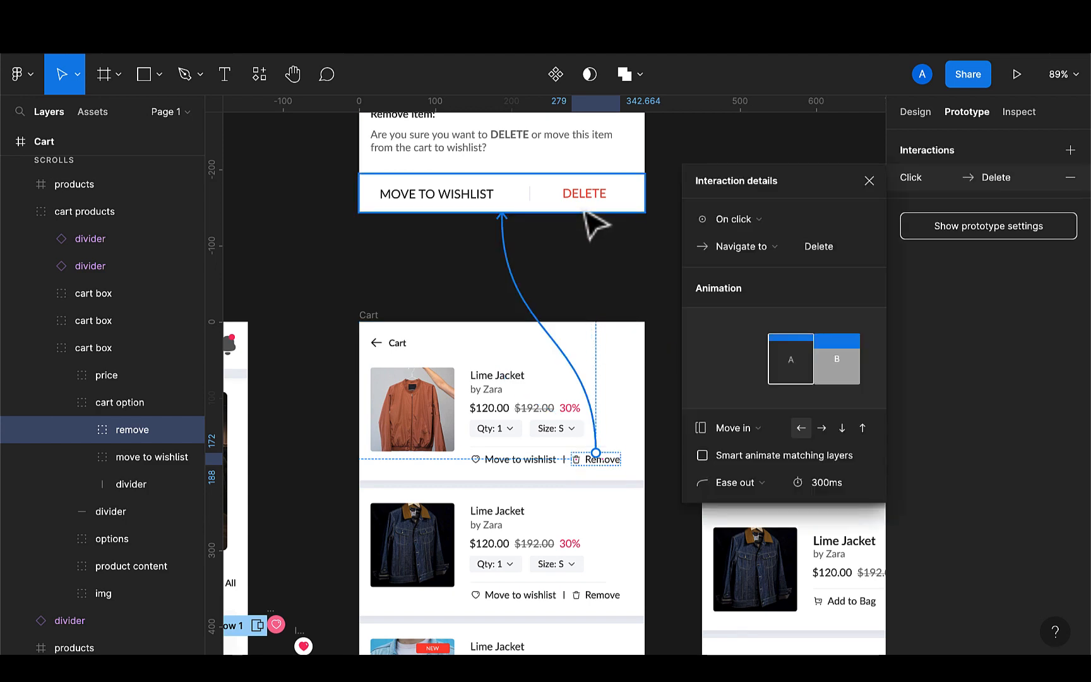
Change the Remove interaction to Open overlay with the overlay positioned Centered
{"action": "scroll", "coordinate": [571, 263], "scroll_direction": "up", "scroll_amount": 4}
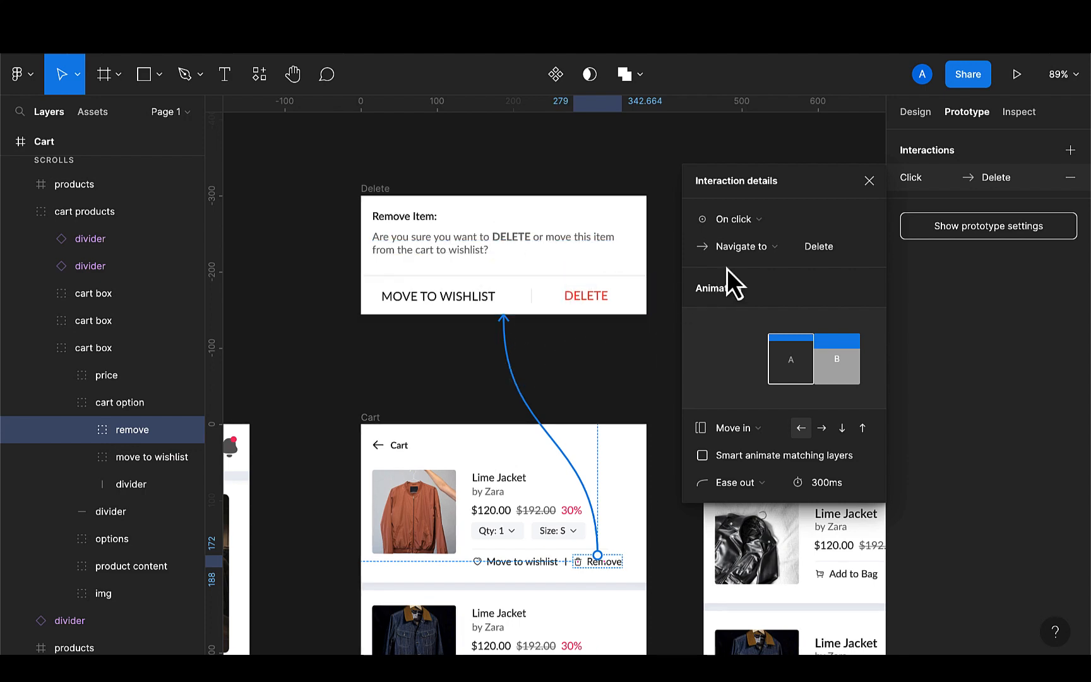
{"action": "left_click", "coordinate": [772, 250]}
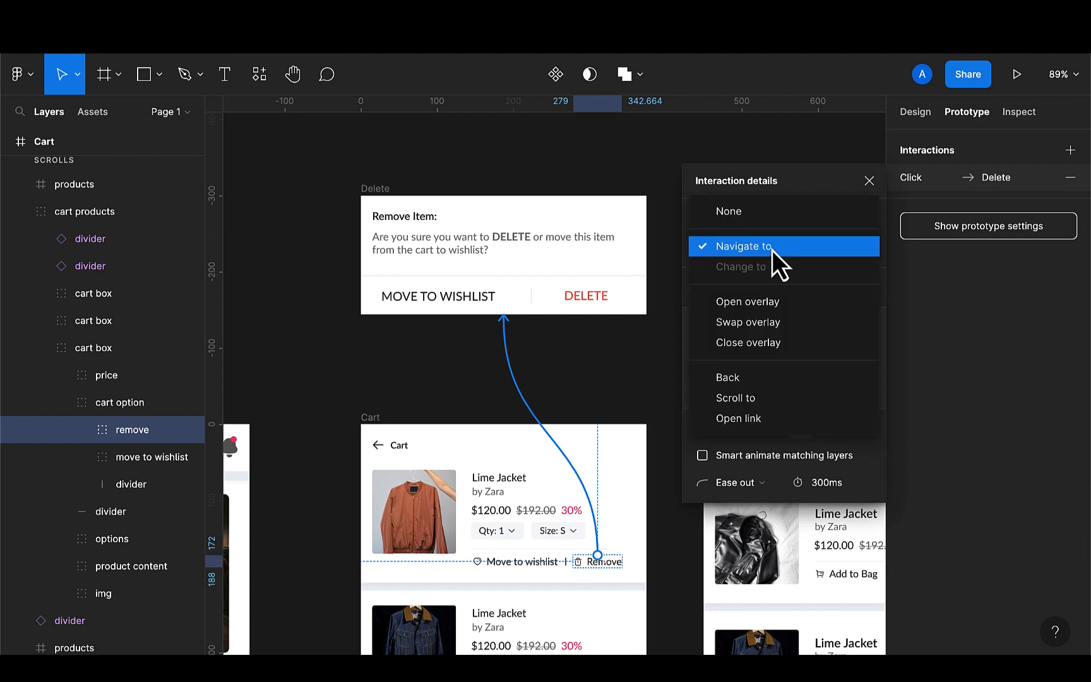
{"action": "left_click", "coordinate": [756, 304]}
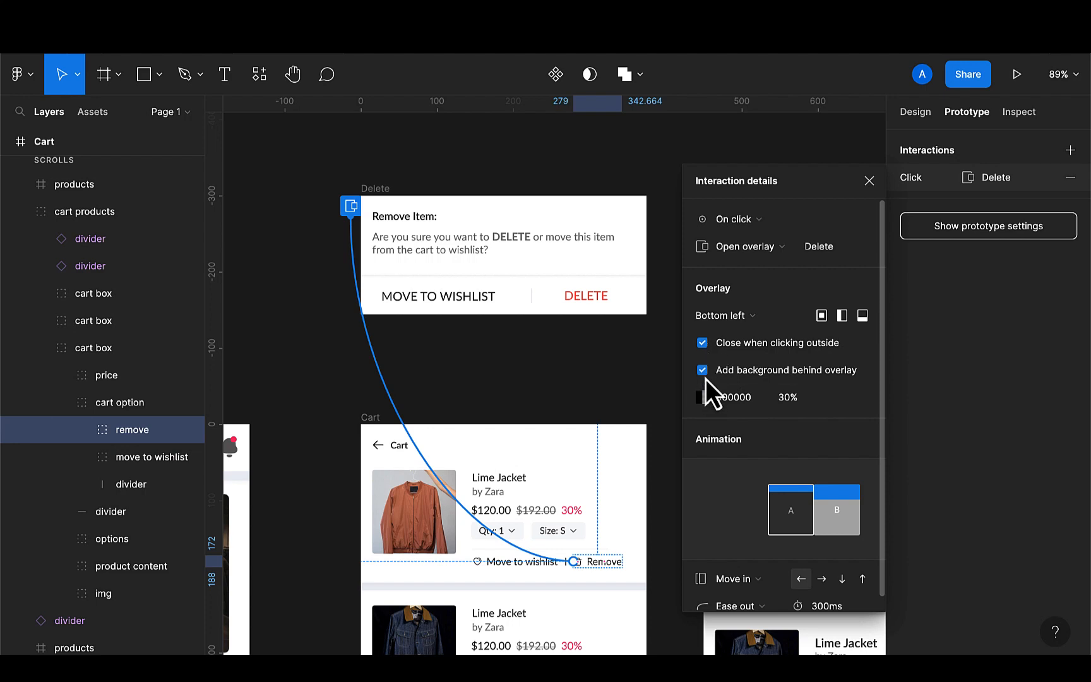
{"action": "left_click", "coordinate": [755, 316]}
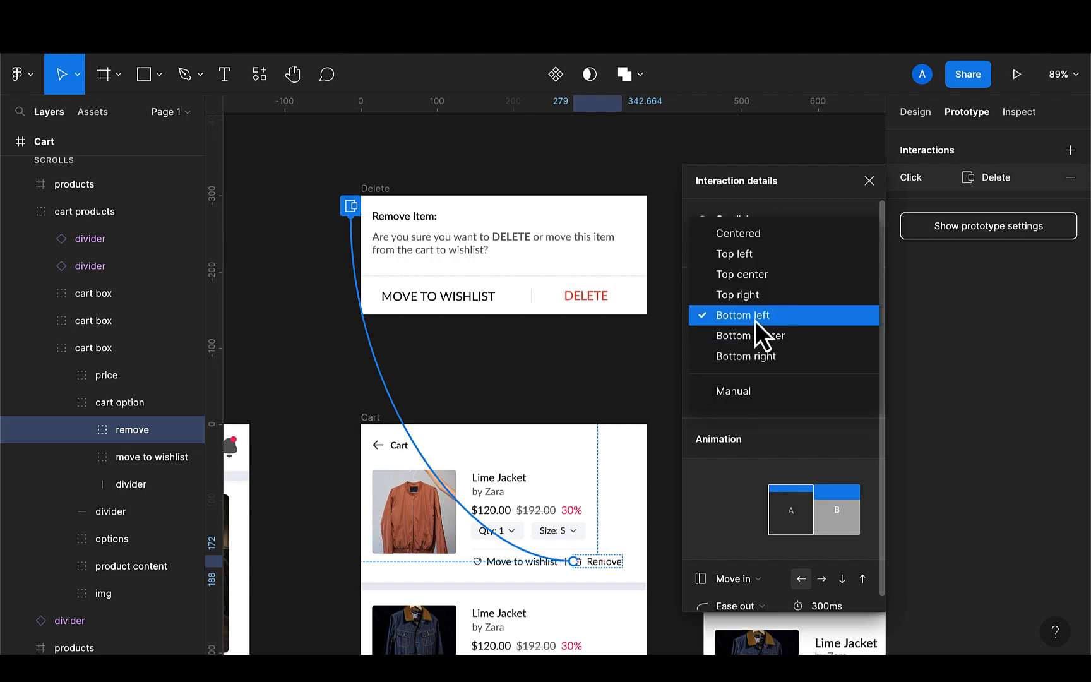
{"action": "left_click", "coordinate": [759, 240]}
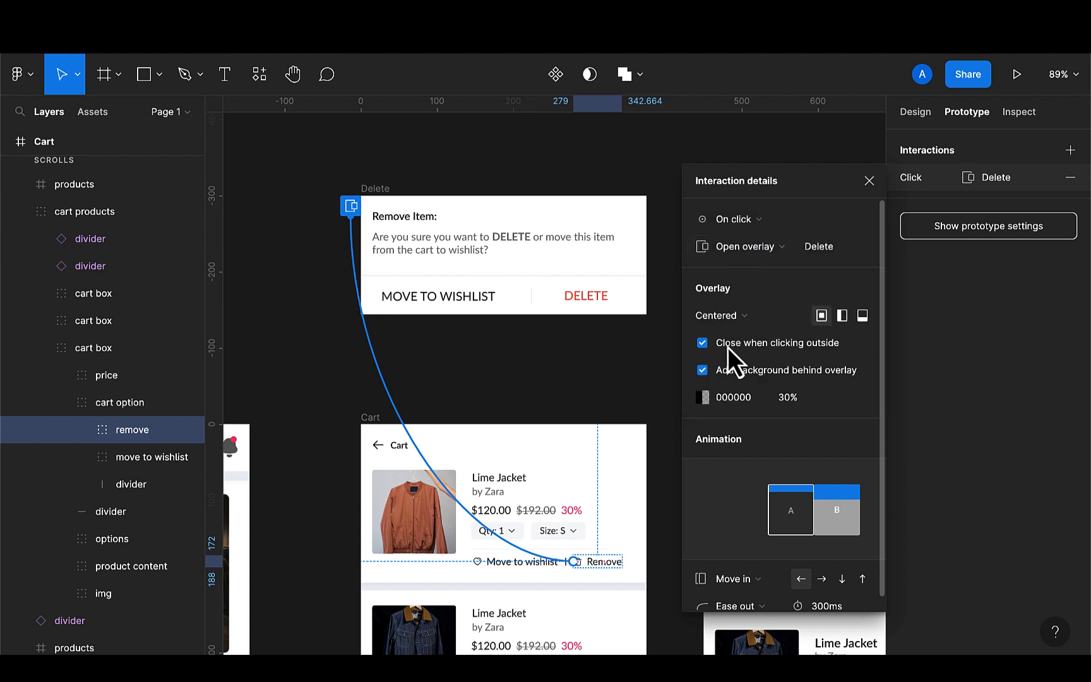
Set the overlay animation to Instant and the background behind the overlay to 50% opacity
{"action": "scroll", "coordinate": [727, 347], "scroll_direction": "down", "scroll_amount": 1}
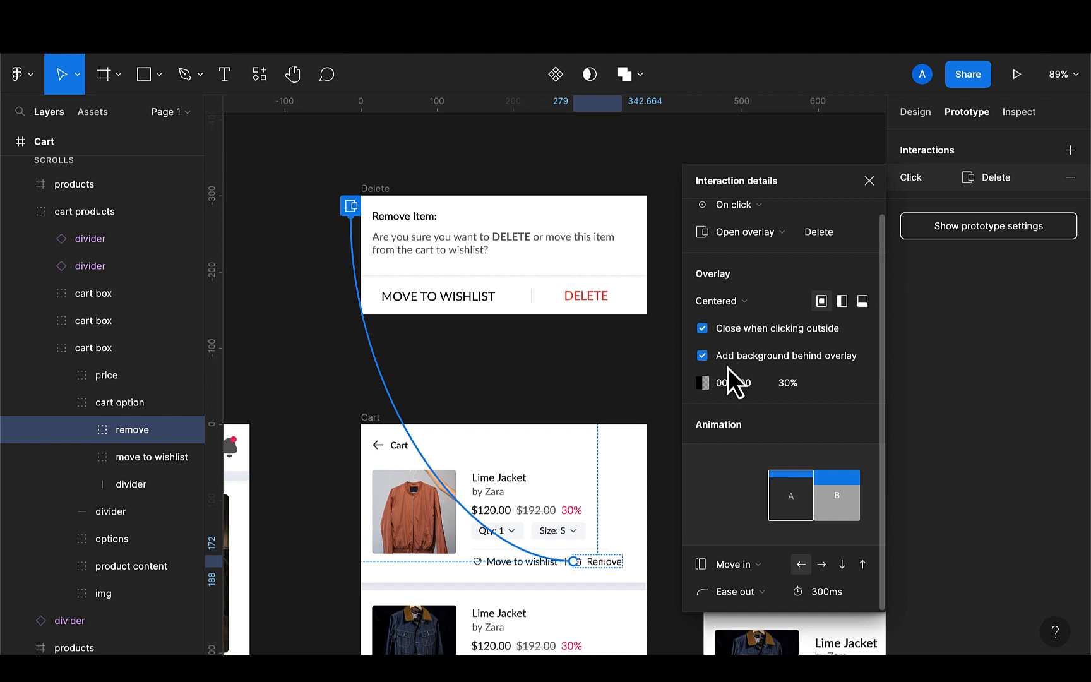
{"action": "left_click", "coordinate": [730, 563]}
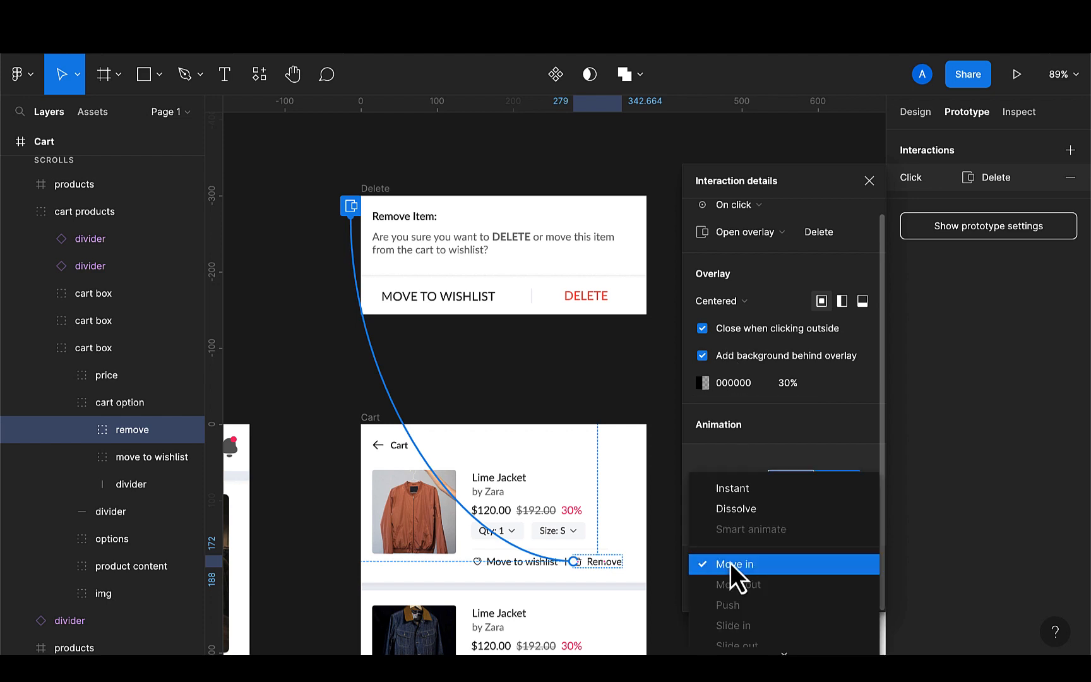
{"action": "left_click", "coordinate": [736, 492]}
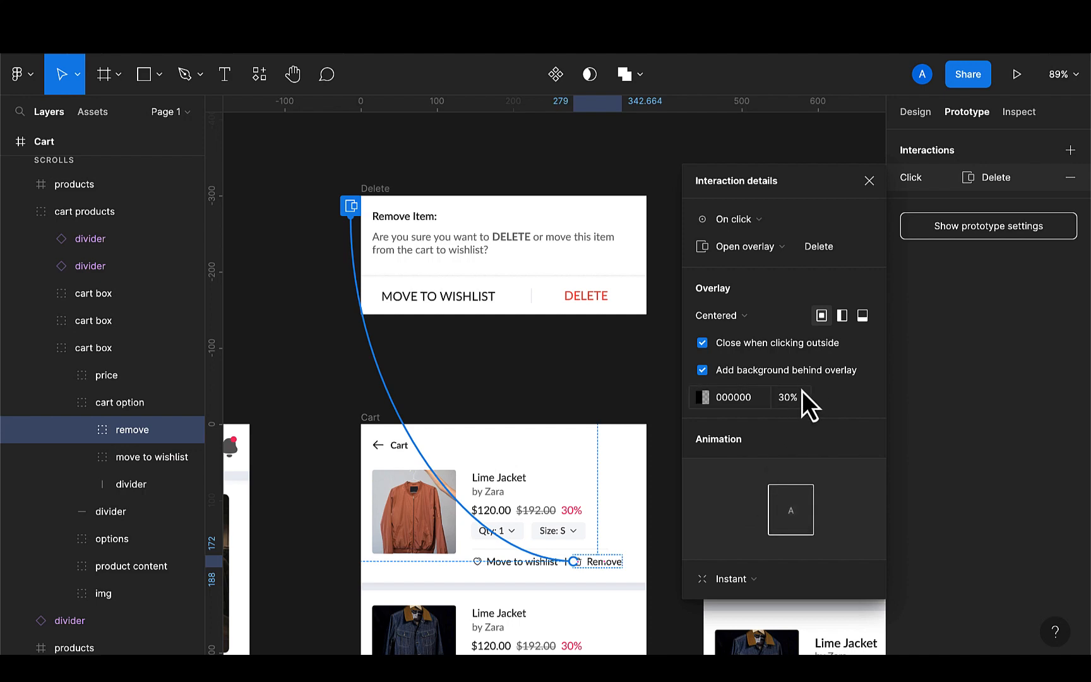
{"action": "key", "text": "BackSpace"}
{"action": "type", "text": "50"}
{"action": "key", "text": "Return"}
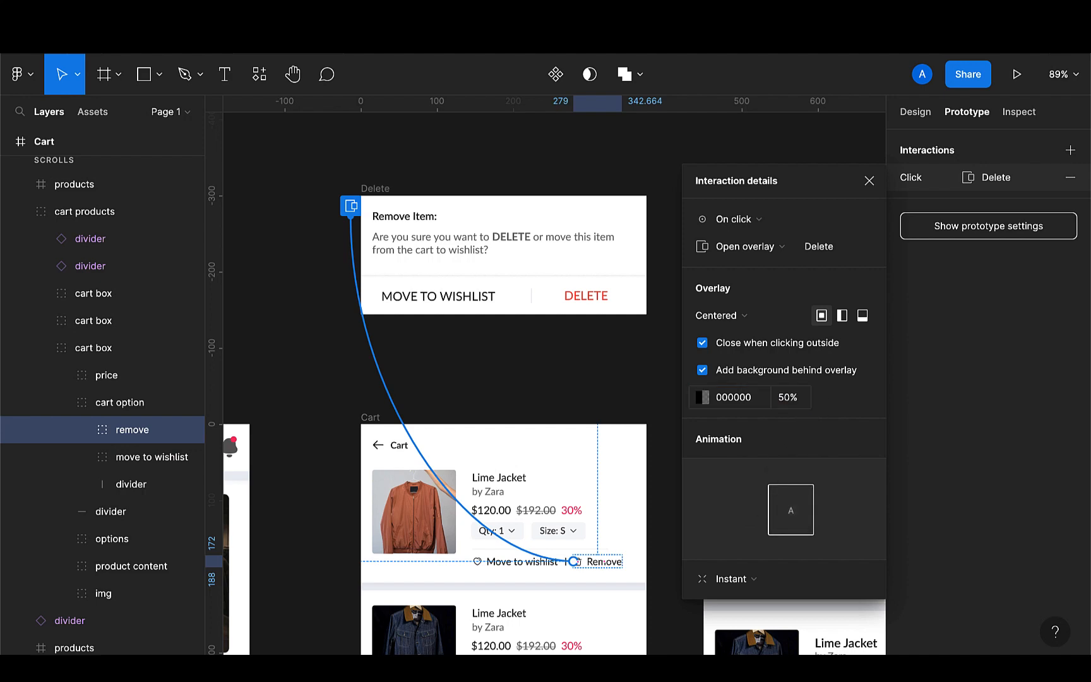
{"action": "left_click", "coordinate": [587, 406]}
Duplicate the Cart frame
{"action": "scroll", "coordinate": [578, 414], "scroll_direction": "down", "scroll_amount": 1}
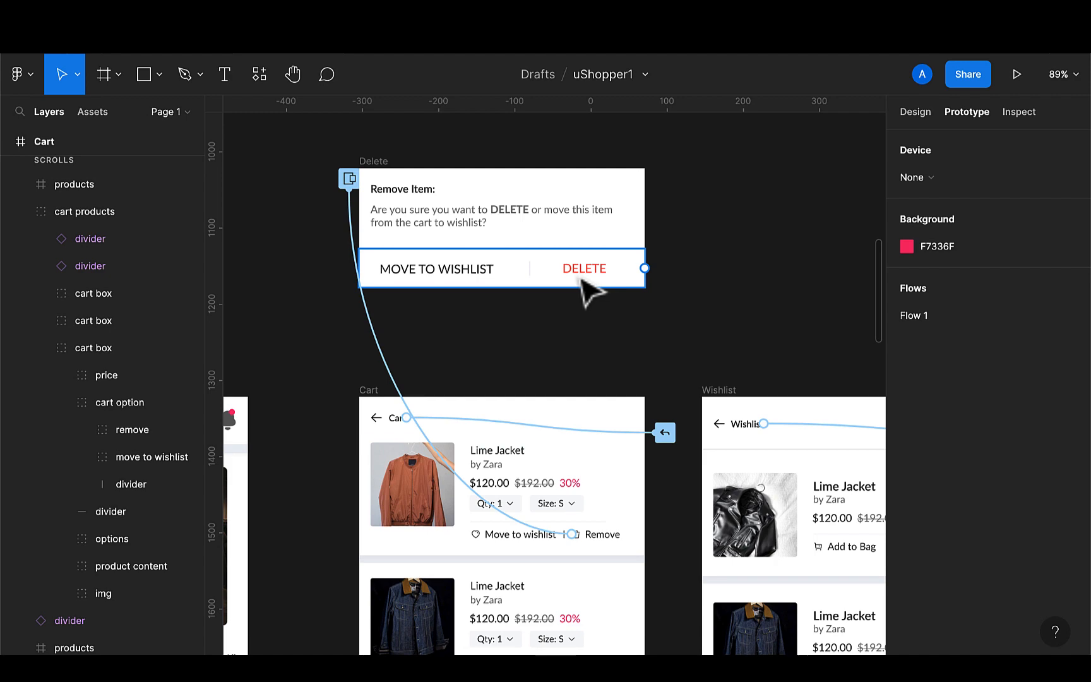
{"action": "scroll", "coordinate": [499, 449], "scroll_direction": "down", "scroll_amount": 5}
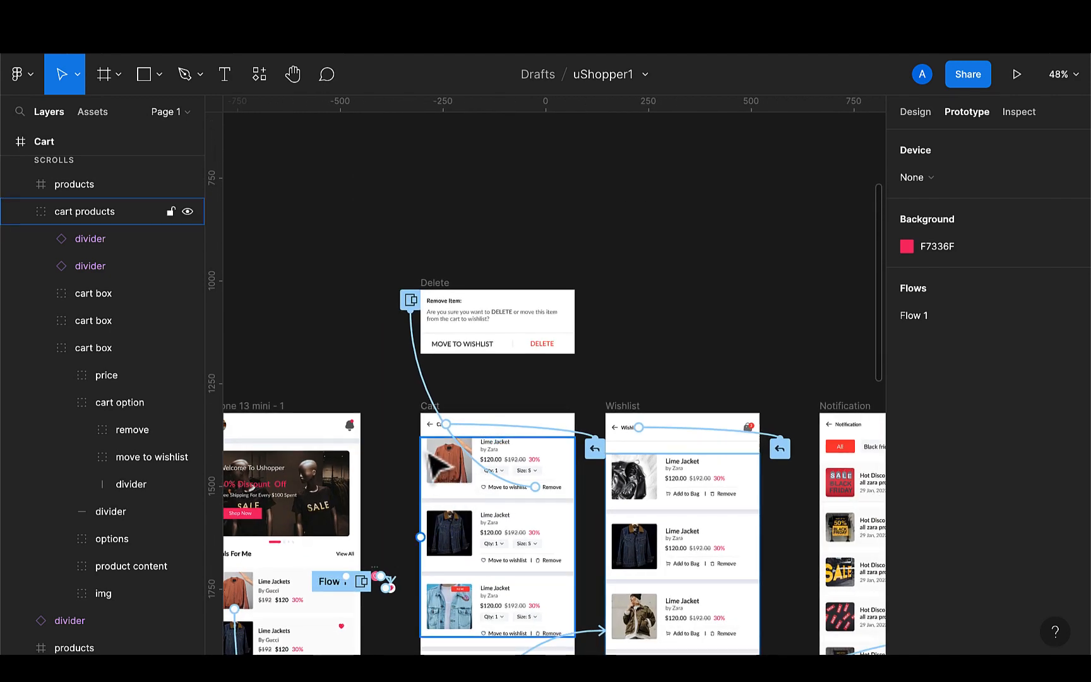
{"action": "scroll", "coordinate": [451, 473], "scroll_direction": "up", "scroll_amount": 4}
{"action": "scroll", "coordinate": [427, 451], "scroll_direction": "right", "scroll_amount": 2}
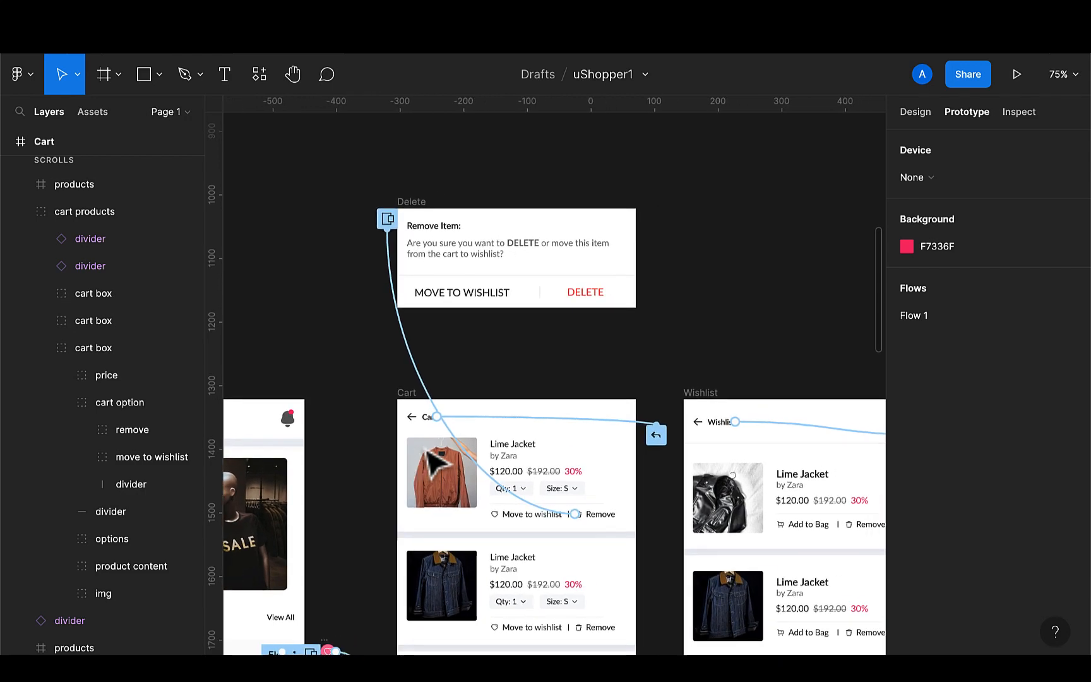
{"action": "left_click", "coordinate": [406, 397]}
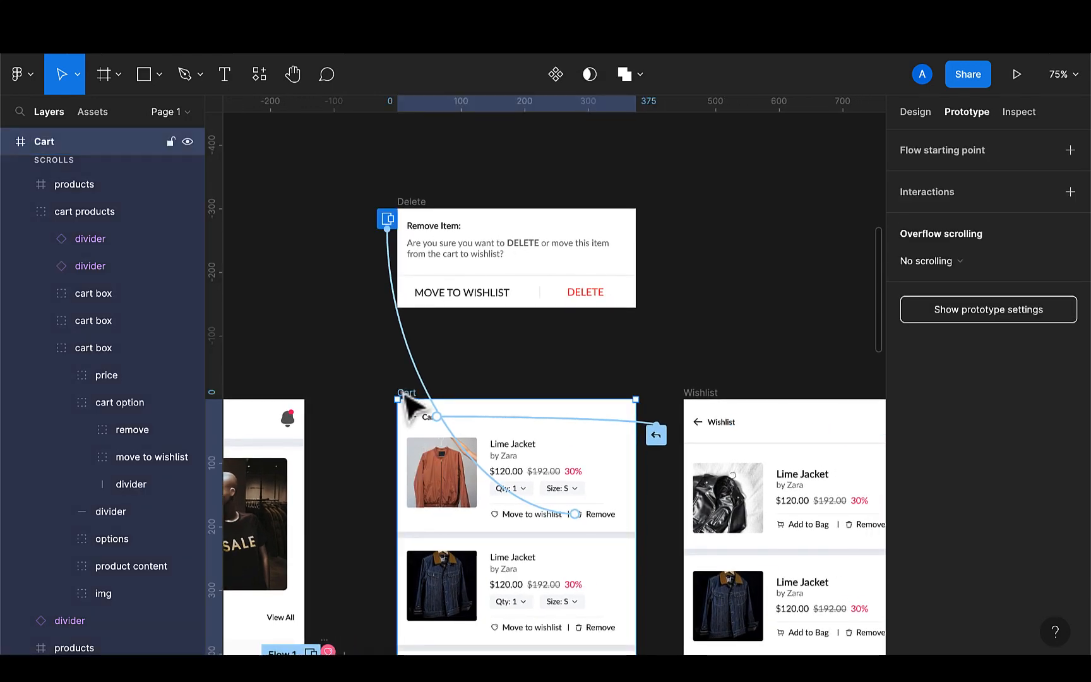
{"action": "scroll", "coordinate": [410, 409], "scroll_direction": "down", "scroll_amount": 4}
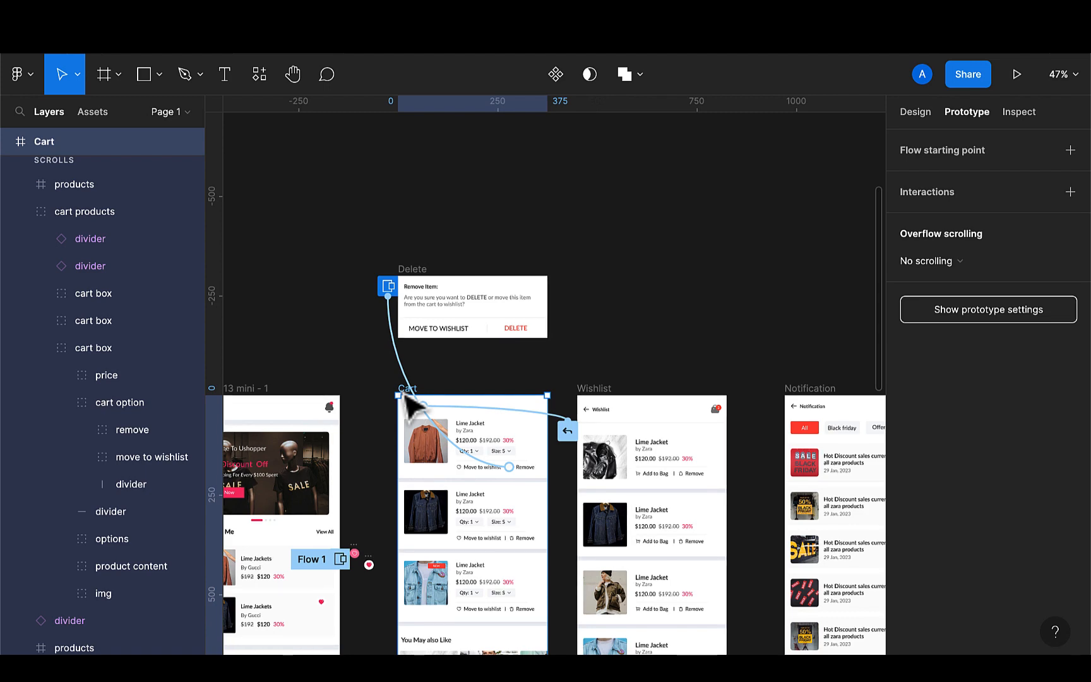
{"action": "key", "text": "super+d"}
Delete the overlay interaction from the first Remove button in the duplicated Cart frame
{"action": "scroll", "coordinate": [811, 384], "scroll_direction": "right", "scroll_amount": 3}
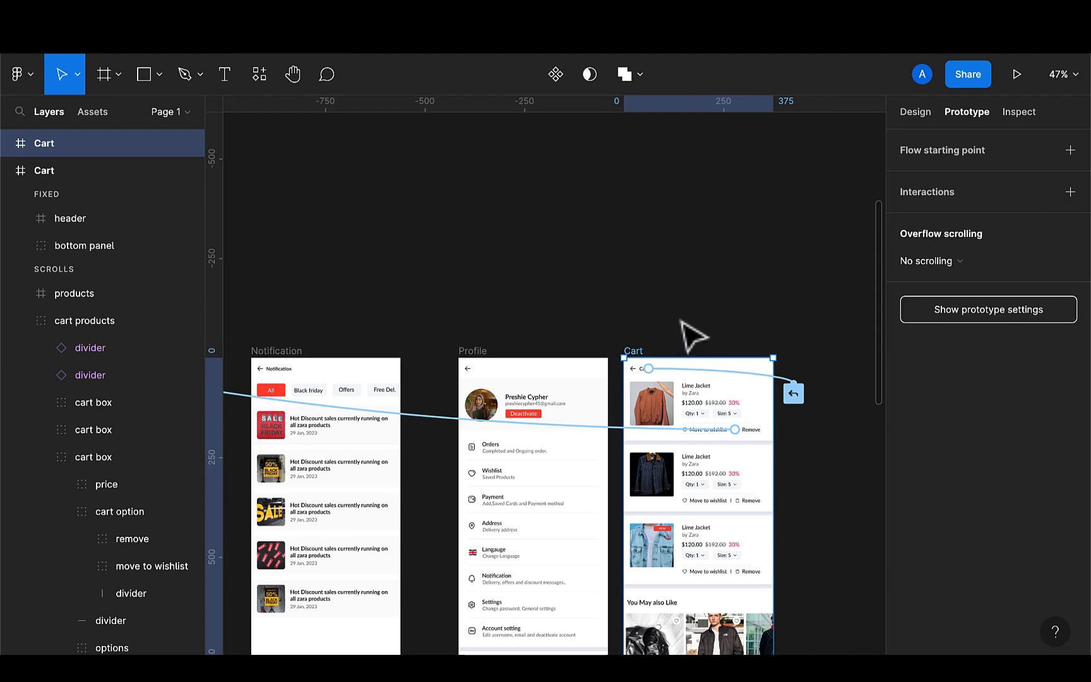
{"action": "scroll", "coordinate": [682, 320], "scroll_direction": "up", "scroll_amount": 3}
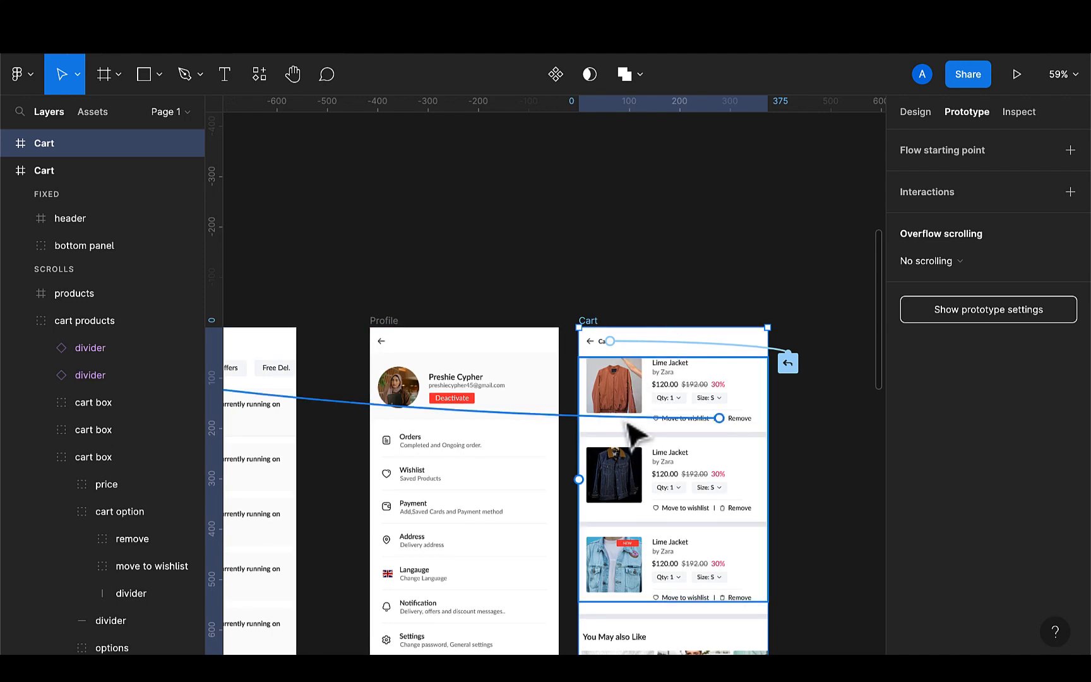
{"action": "left_click", "coordinate": [634, 419]}
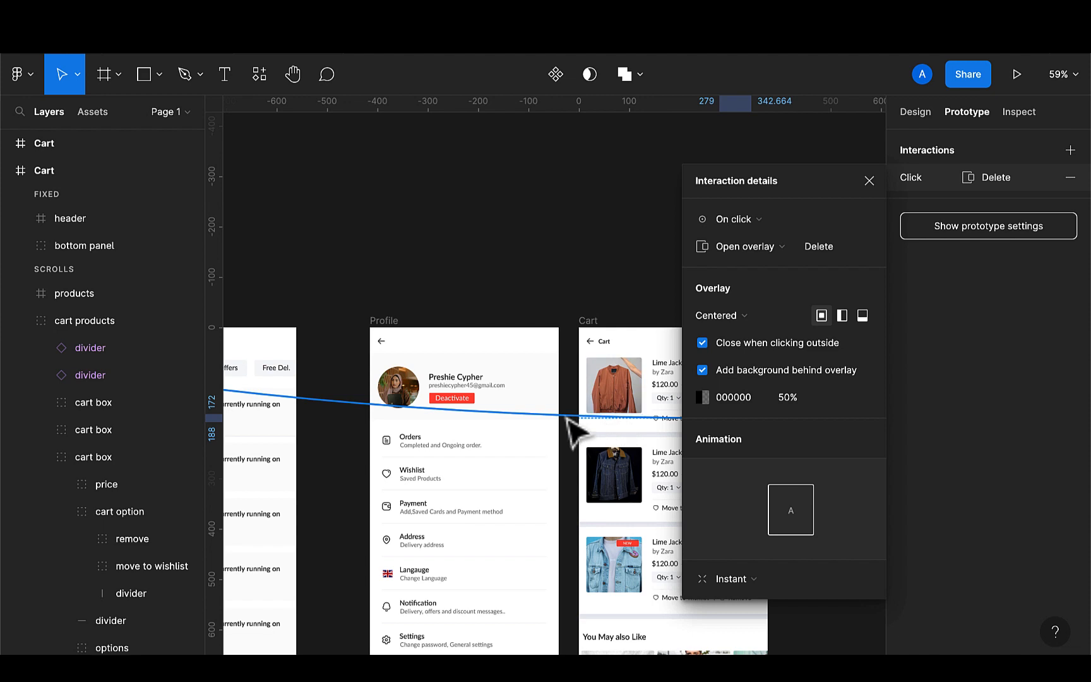
{"action": "key", "text": "Delete"}
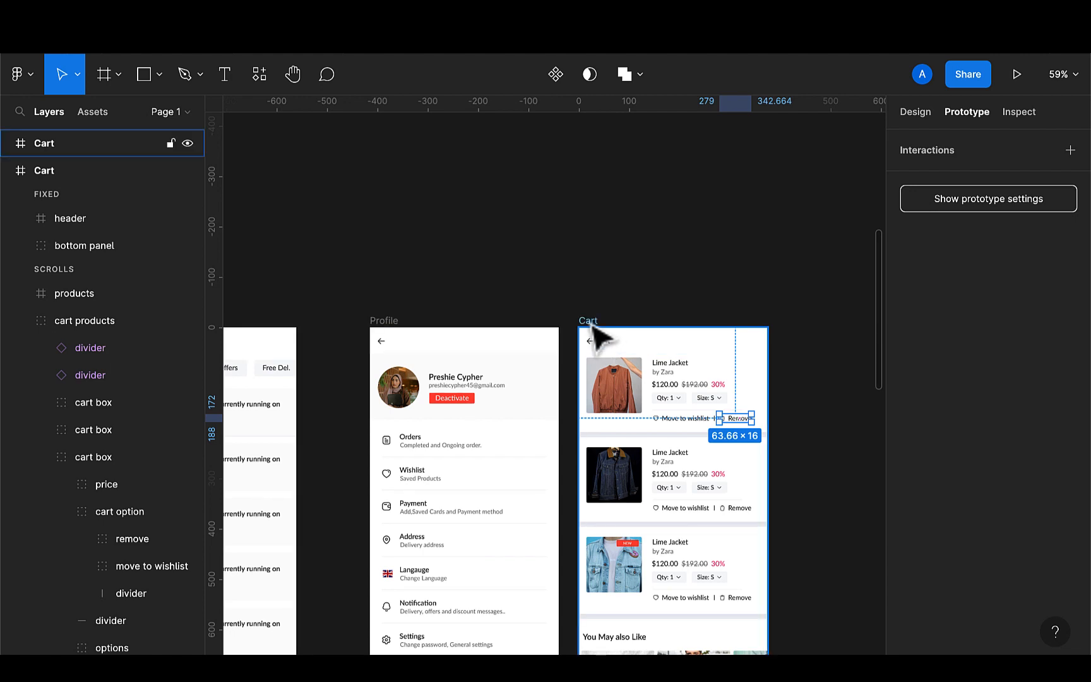
Move the first cart item out of the duplicated Cart frame by setting its Y position to -150
{"action": "scroll", "coordinate": [680, 414], "scroll_direction": "up", "scroll_amount": 3}
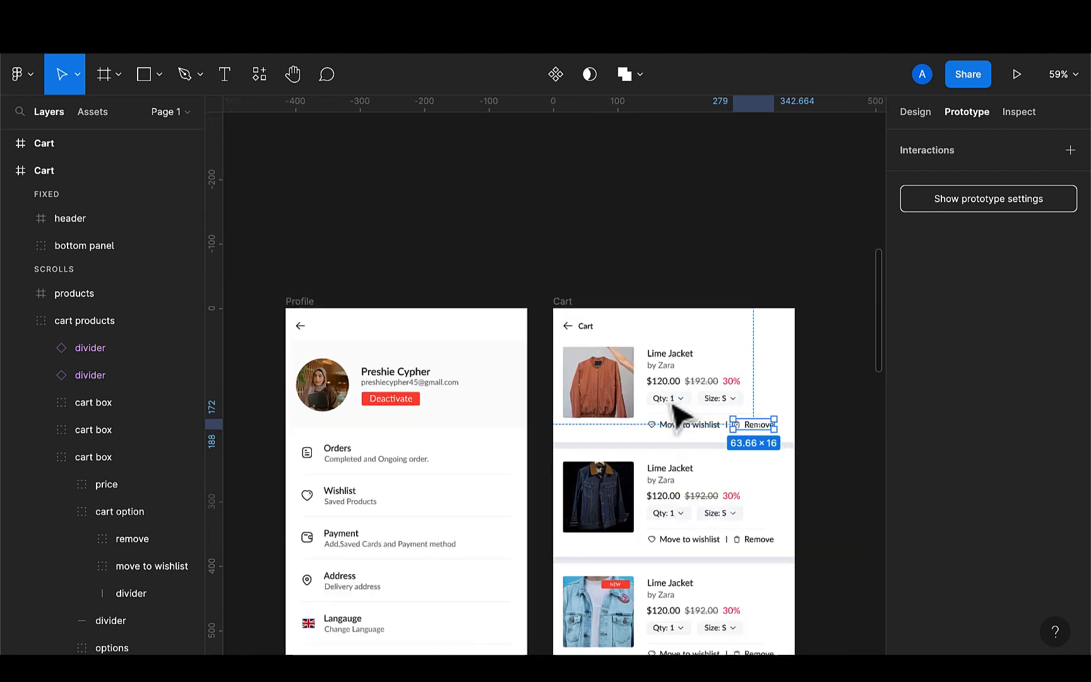
{"action": "left_click", "coordinate": [710, 341]}
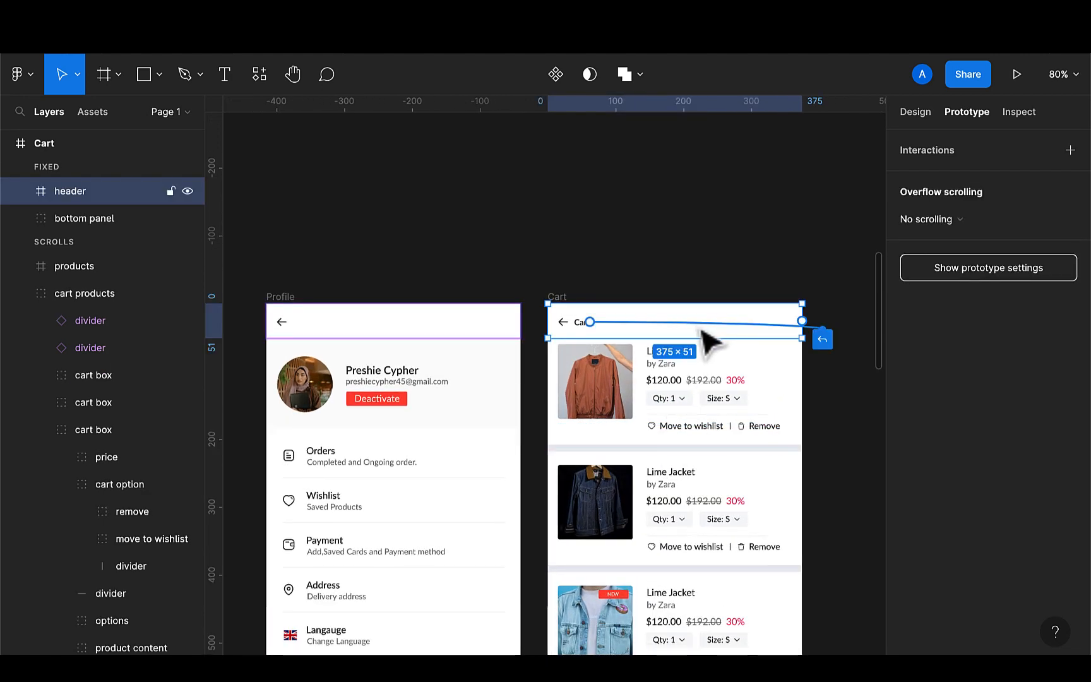
{"action": "double_click", "coordinate": [653, 388]}
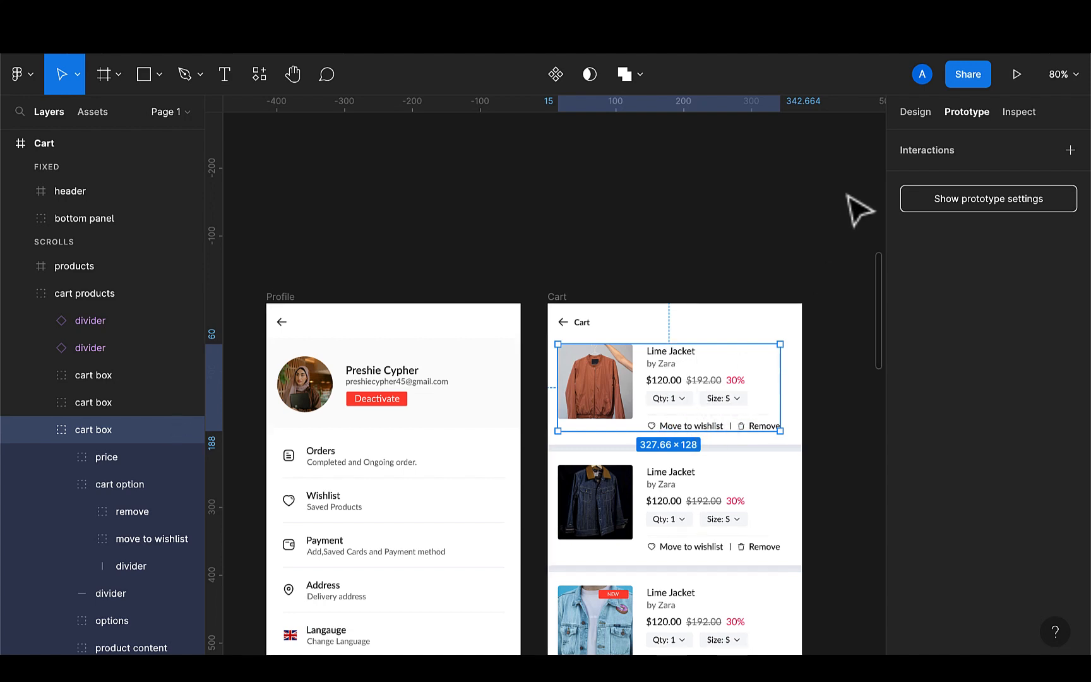
{"action": "left_click", "coordinate": [915, 112]}
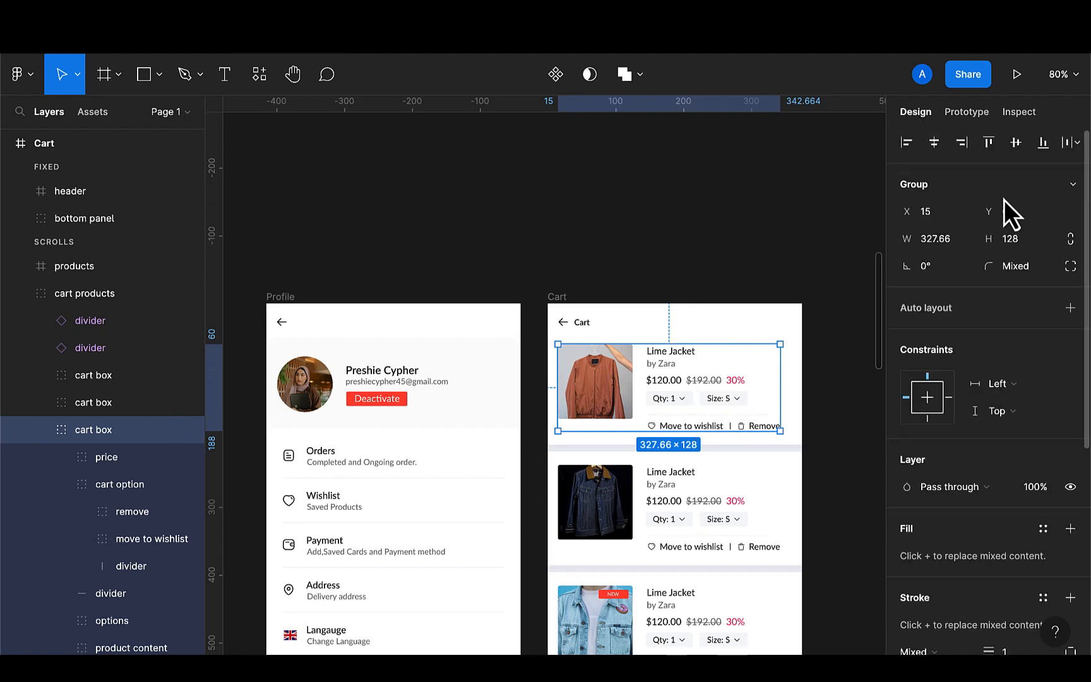
{"action": "left_click", "coordinate": [1025, 216]}
{"action": "key", "text": "BackSpace"}
{"action": "key", "text": "Return"}
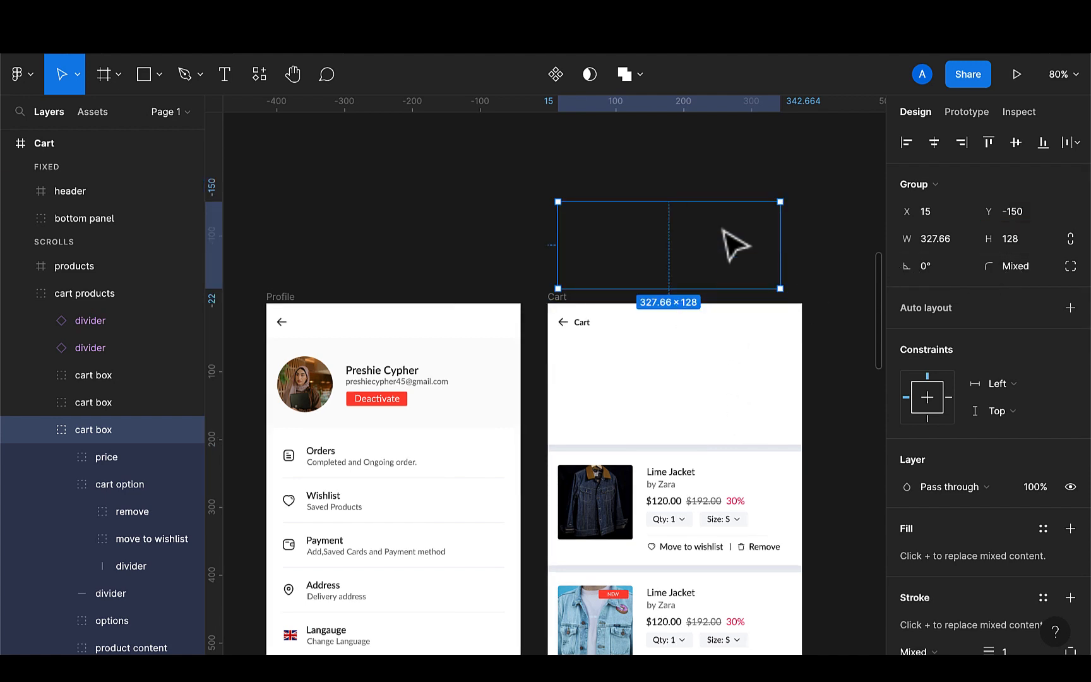
Delete the divider left below the removed cart item
{"action": "scroll", "coordinate": [682, 446], "scroll_direction": "down", "scroll_amount": 4}
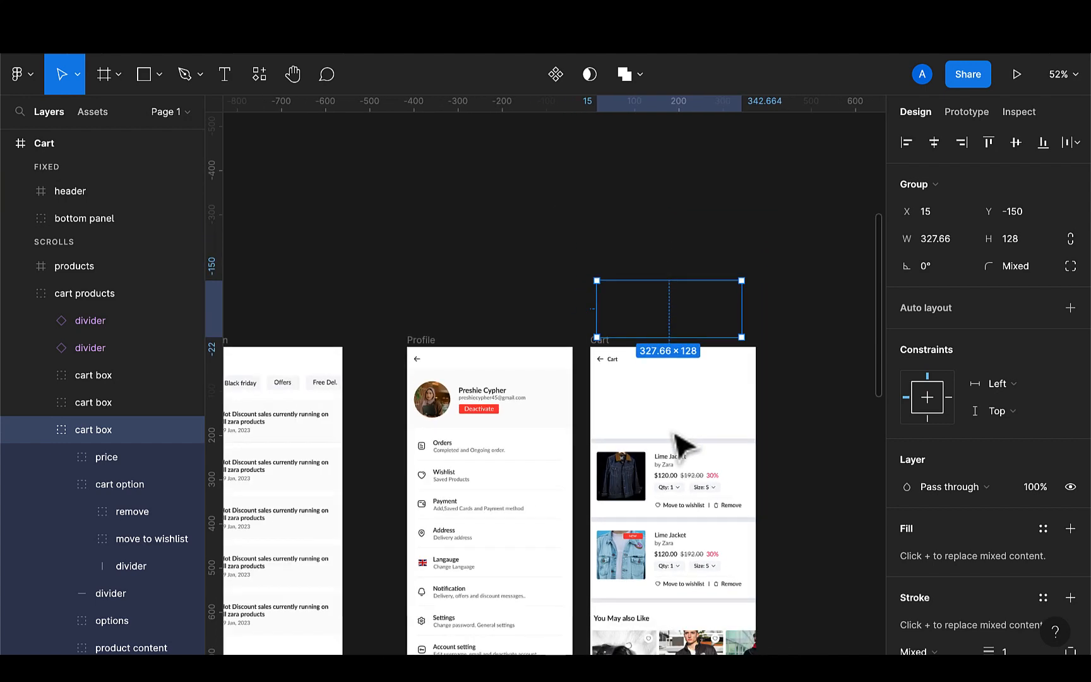
{"action": "left_click", "coordinate": [672, 440]}
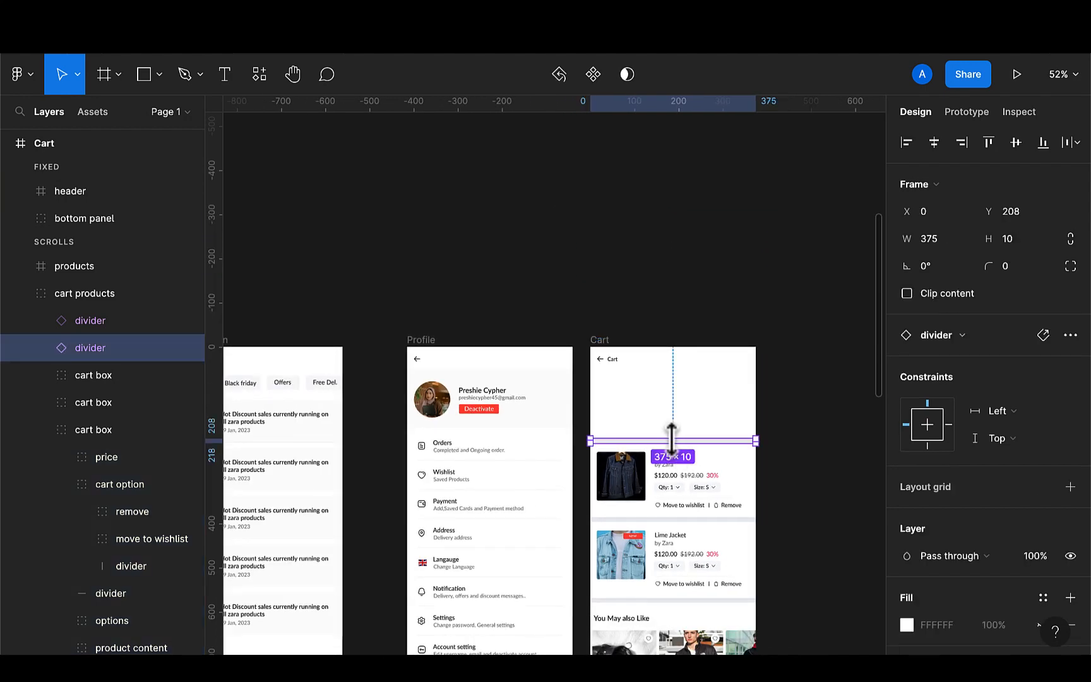
{"action": "key", "text": "Delete"}
Select the remaining cart items, dividers, similar products, order details and service section in the duplicated Cart frame and shift them up to close the gap
{"action": "scroll", "coordinate": [653, 499], "scroll_direction": "down", "scroll_amount": 2}
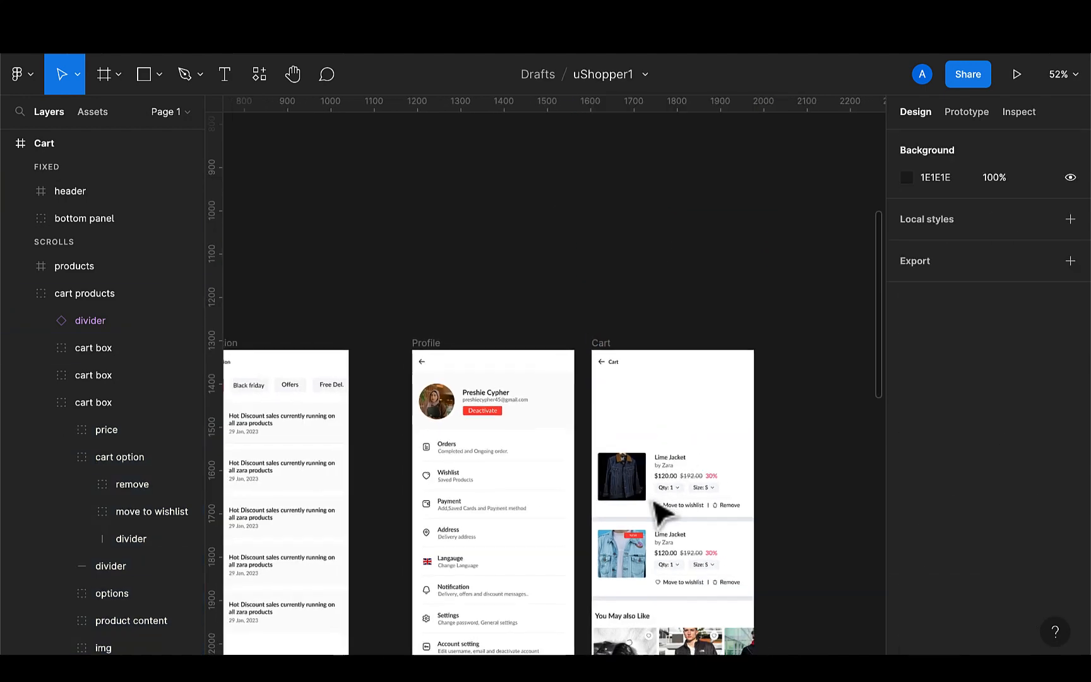
{"action": "left_click", "coordinate": [647, 467]}
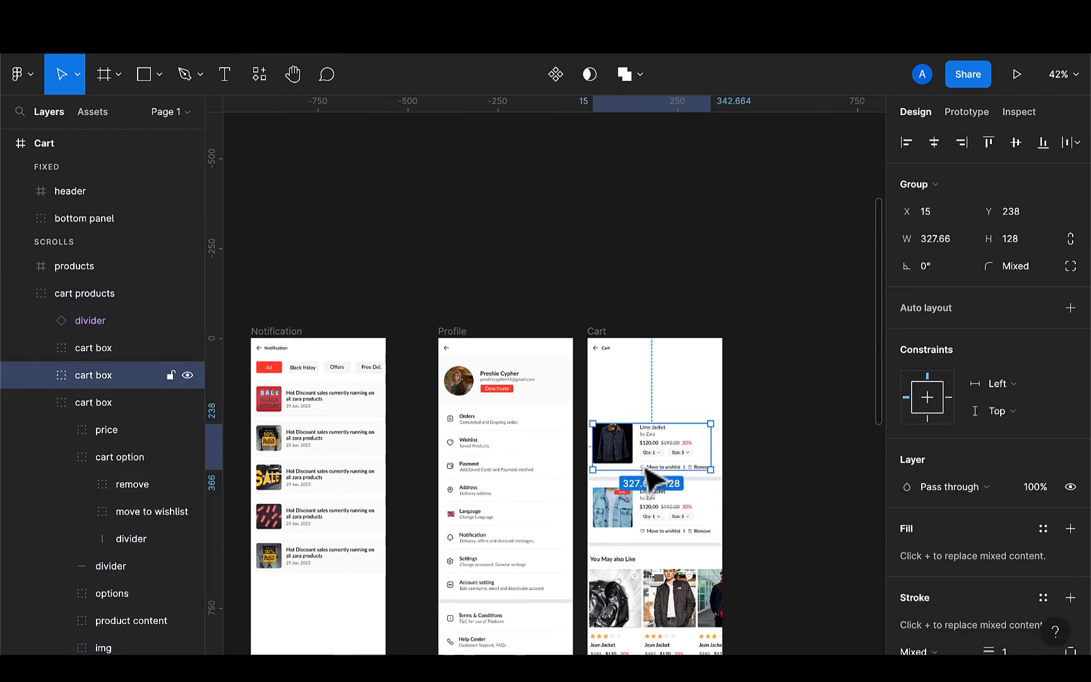
{"action": "scroll", "coordinate": [657, 503], "scroll_direction": "up", "scroll_amount": 5}
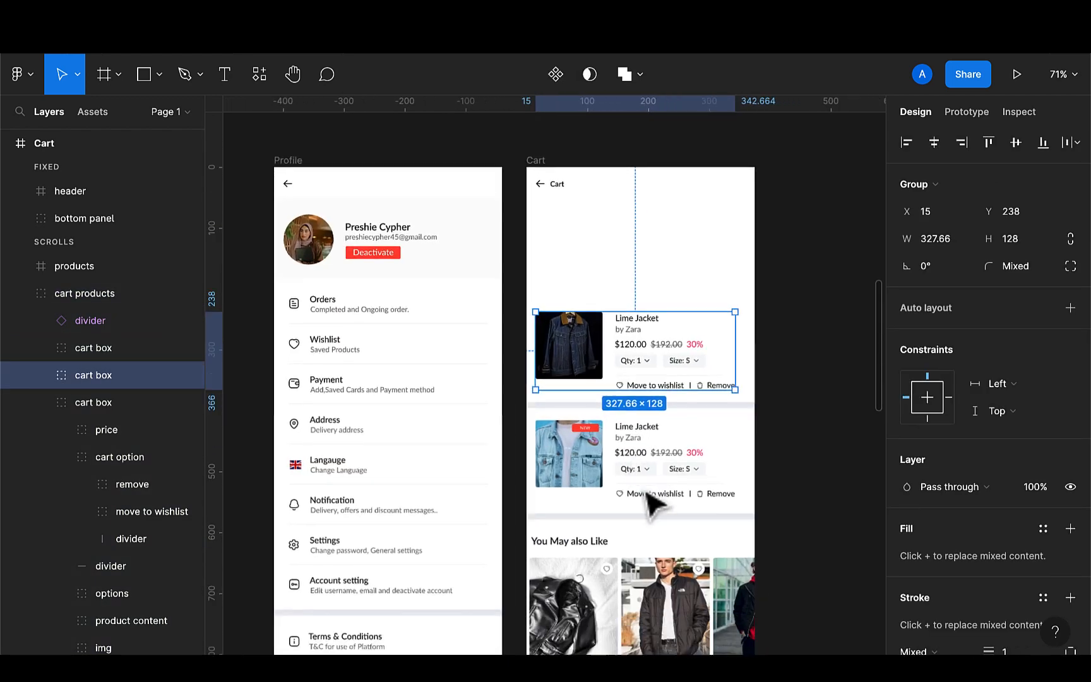
{"action": "left_click", "coordinate": [674, 382], "text": "shift"}
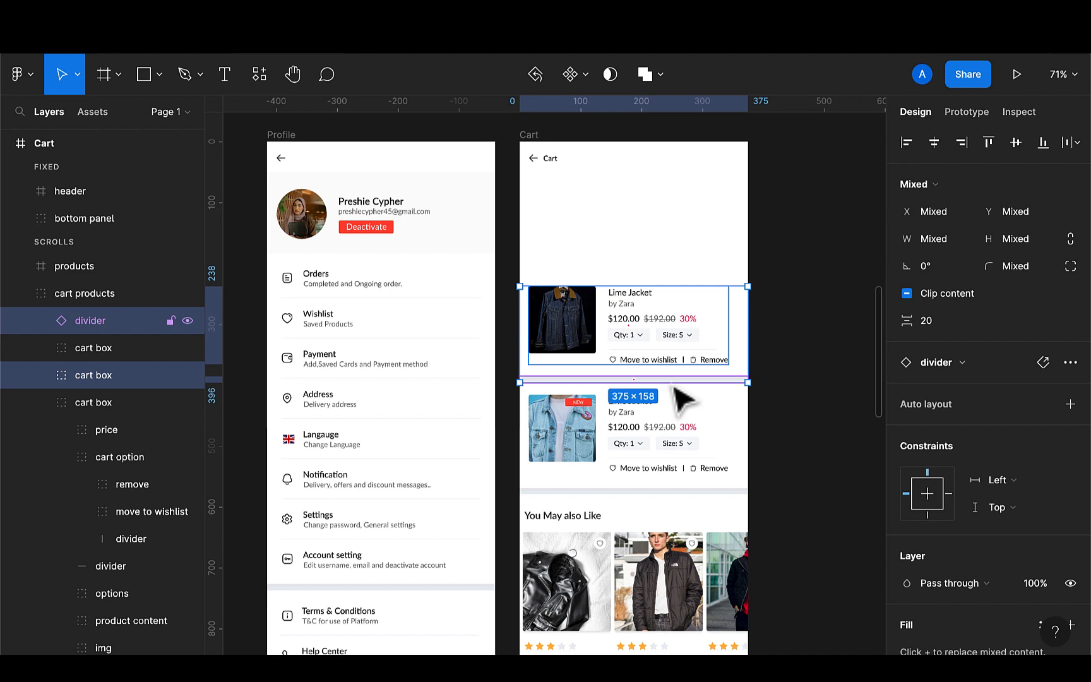
{"action": "left_click", "coordinate": [657, 450], "text": "shift"}
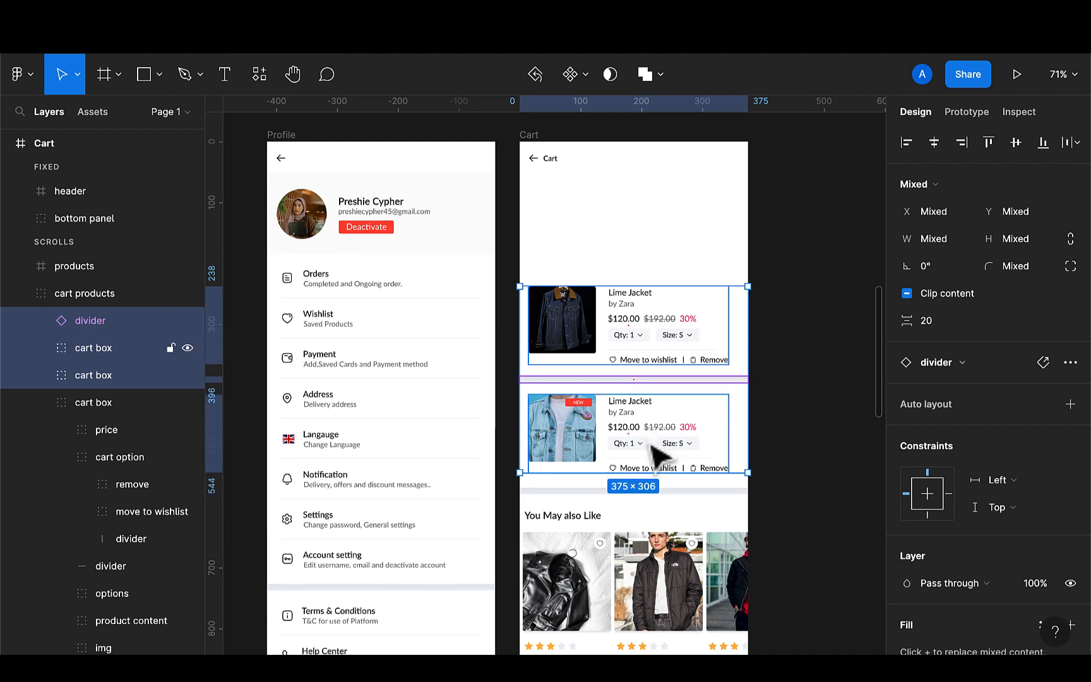
{"action": "left_click", "coordinate": [631, 490], "text": "shift"}
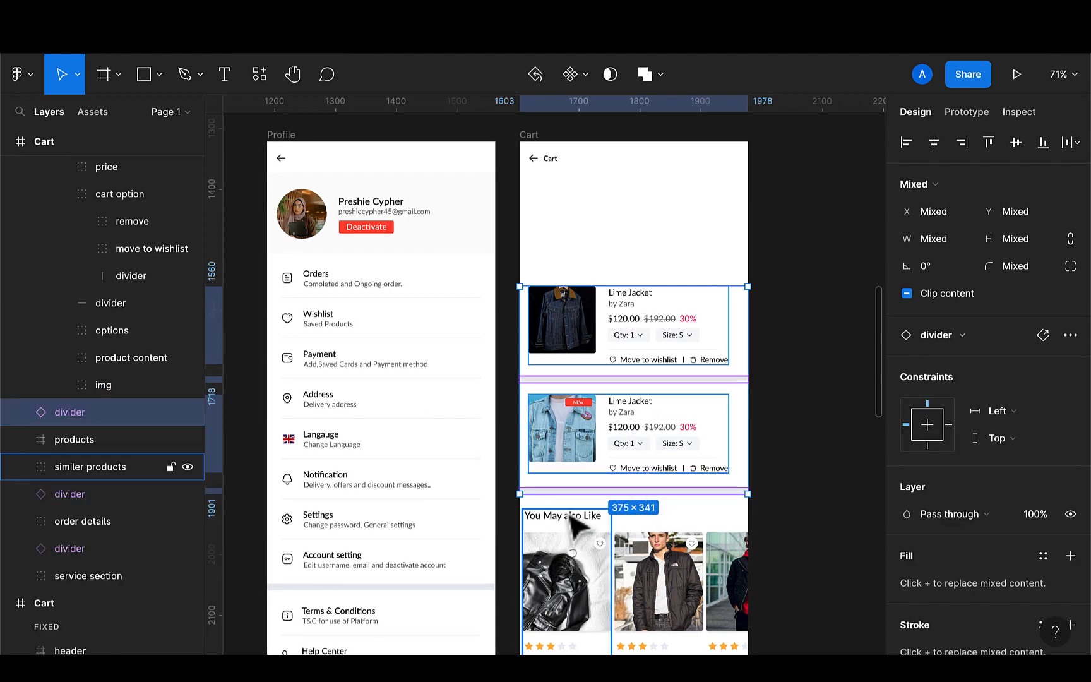
{"action": "left_click", "coordinate": [657, 571], "text": "shift"}
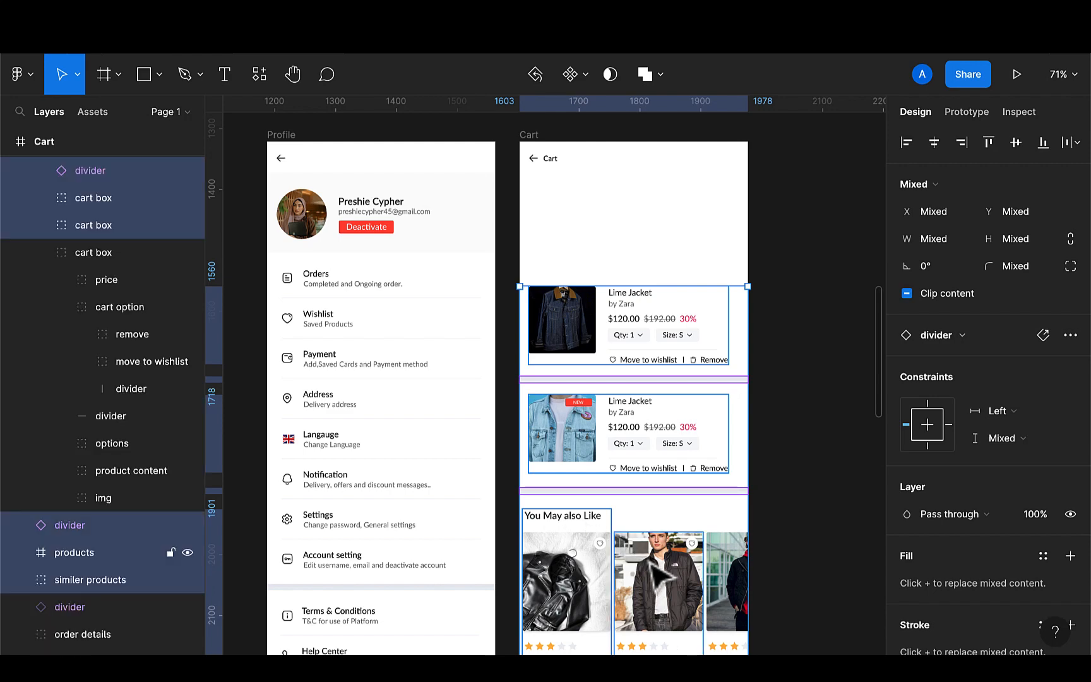
{"action": "left_click", "coordinate": [736, 571], "text": "shift"}
{"action": "scroll", "coordinate": [735, 571], "scroll_direction": "down", "scroll_amount": 2}
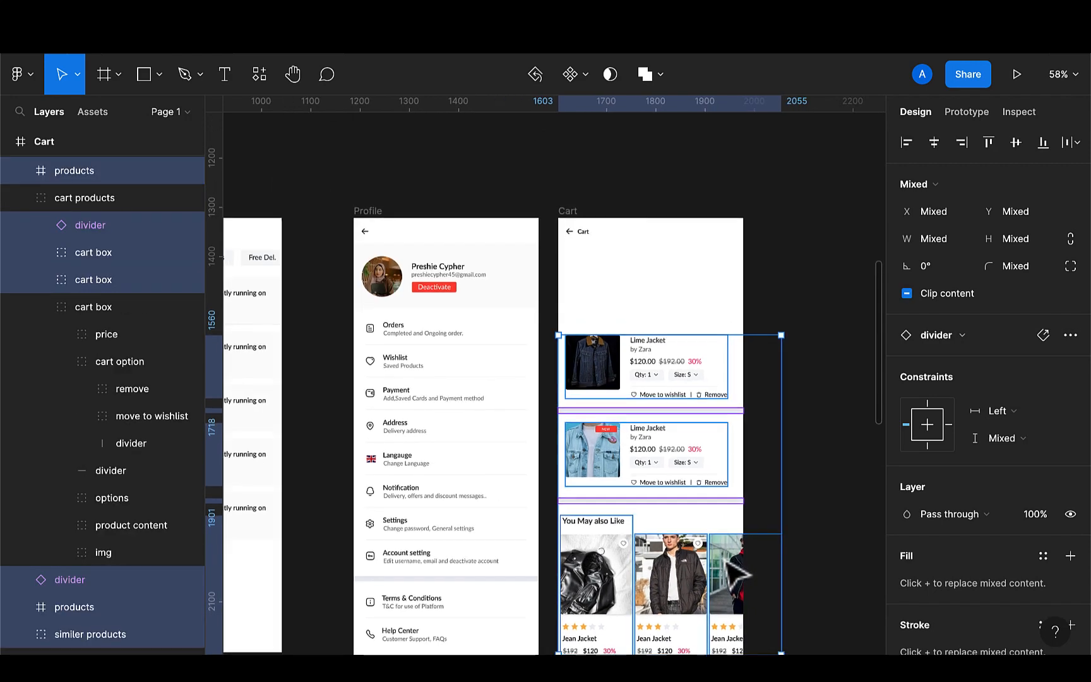
{"action": "scroll", "coordinate": [730, 572], "scroll_direction": "down", "scroll_amount": 5}
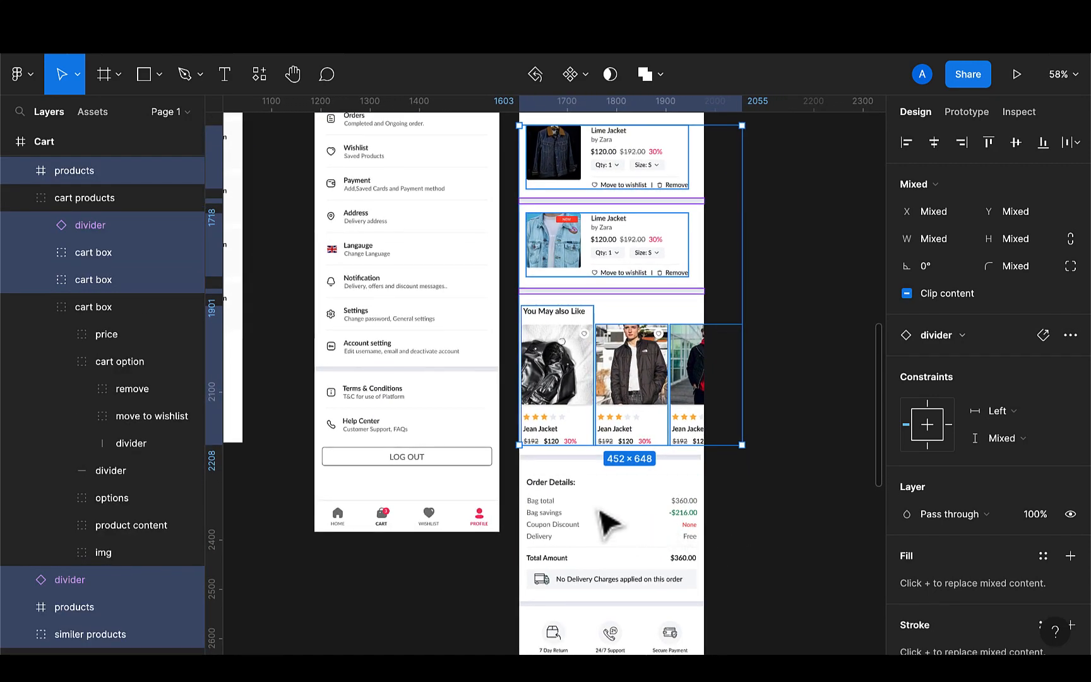
{"action": "left_click", "coordinate": [571, 543], "text": "shift"}
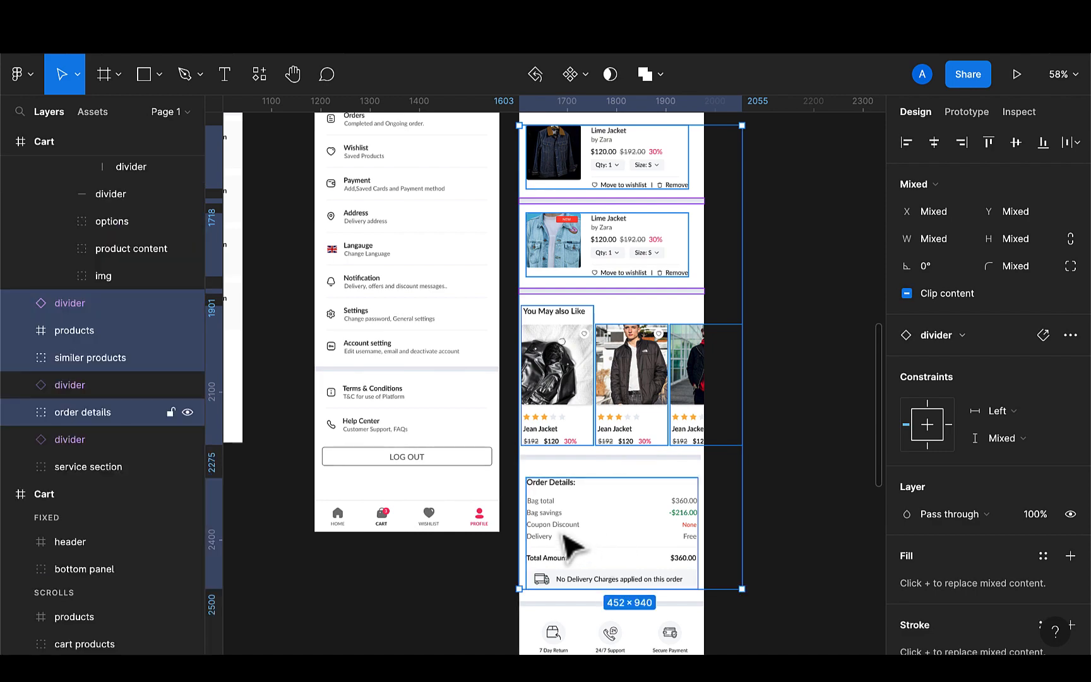
{"action": "scroll", "coordinate": [560, 580], "scroll_direction": "down", "scroll_amount": 2}
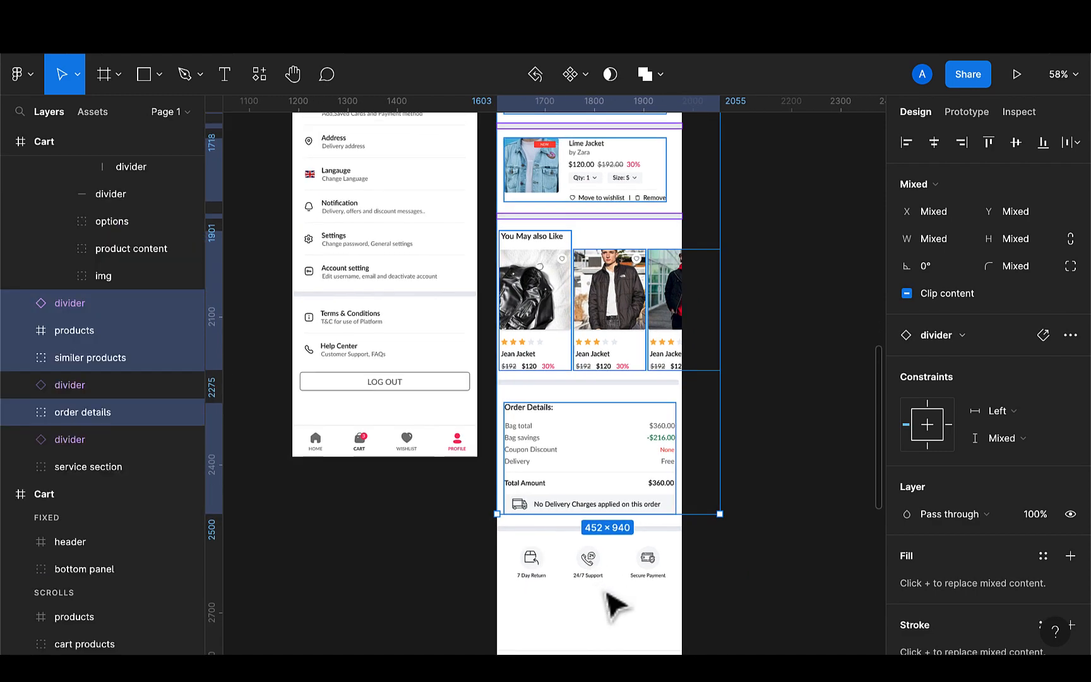
{"action": "left_click", "coordinate": [580, 532], "text": "shift"}
{"action": "left_click", "coordinate": [586, 568], "text": "shift"}
{"action": "scroll", "coordinate": [587, 572], "scroll_direction": "down", "scroll_amount": 2}
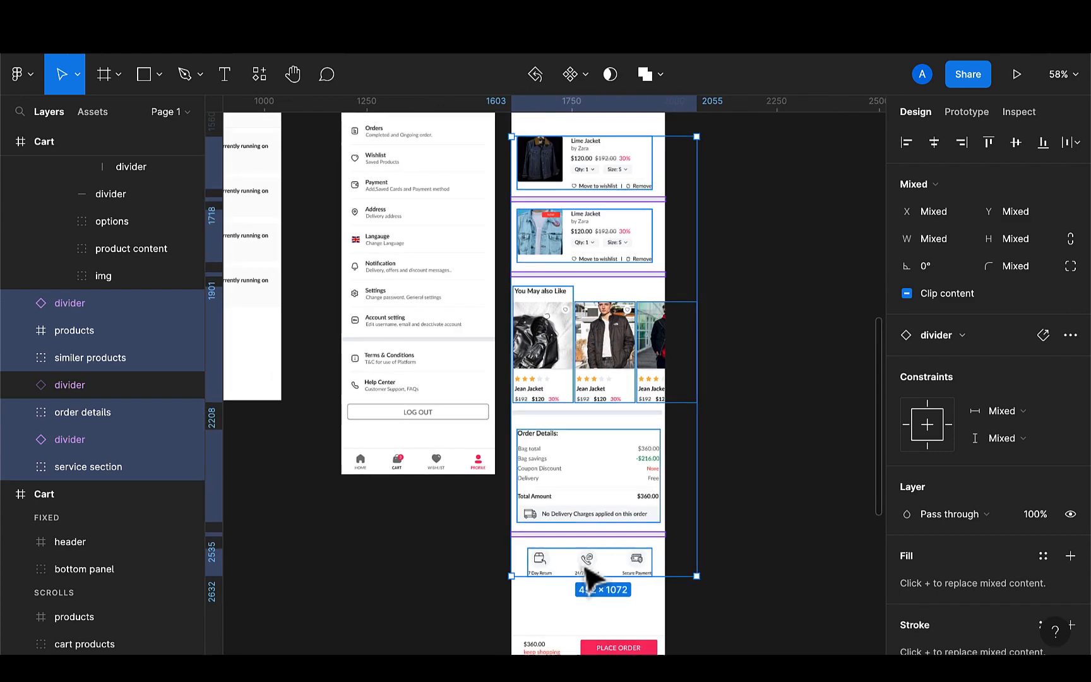
{"action": "scroll", "coordinate": [584, 577], "scroll_direction": "up", "scroll_amount": 5}
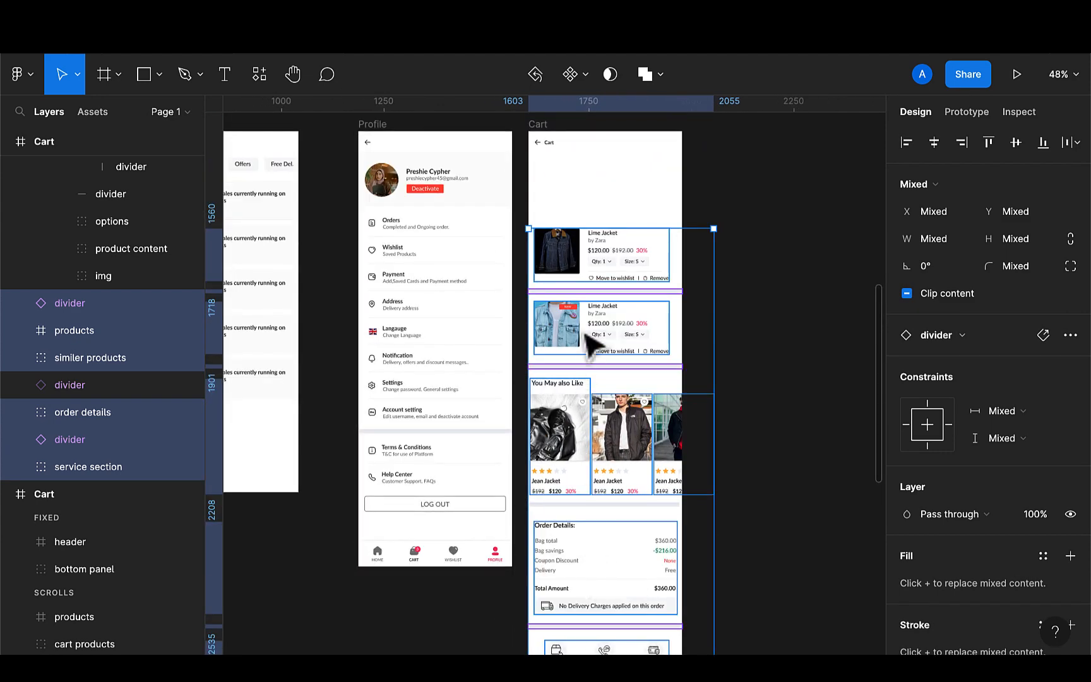
{"action": "key", "text": "shift+Up"}
{"action": "key", "text": "shift+Up"}
{"action": "key", "text": "shift+Up"}
{"action": "key", "text": "shift+Up"}
{"action": "key", "text": "shift+Up"}
{"action": "key", "text": "shift+Up"}
{"action": "key", "text": "shift+Up"}
{"action": "key", "text": "shift+Up"}
{"action": "key", "text": "shift+Up"}
{"action": "key", "text": "shift+Up"}
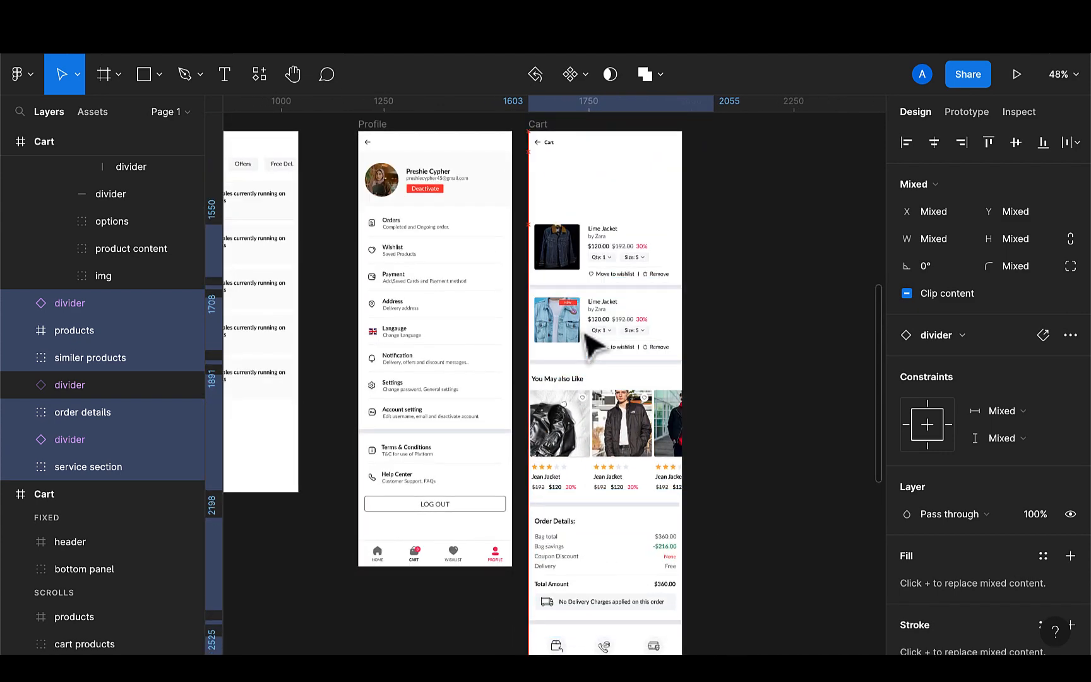
{"action": "key", "text": "shift+Up"}
{"action": "key", "text": "shift+Up"}
{"action": "key", "text": "shift+Up"}
{"action": "key", "text": "shift+Up"}
{"action": "key", "text": "shift+Up"}
{"action": "key", "text": "shift+Up"}
{"action": "key", "text": "shift+Up"}
{"action": "key", "text": "shift+Up"}
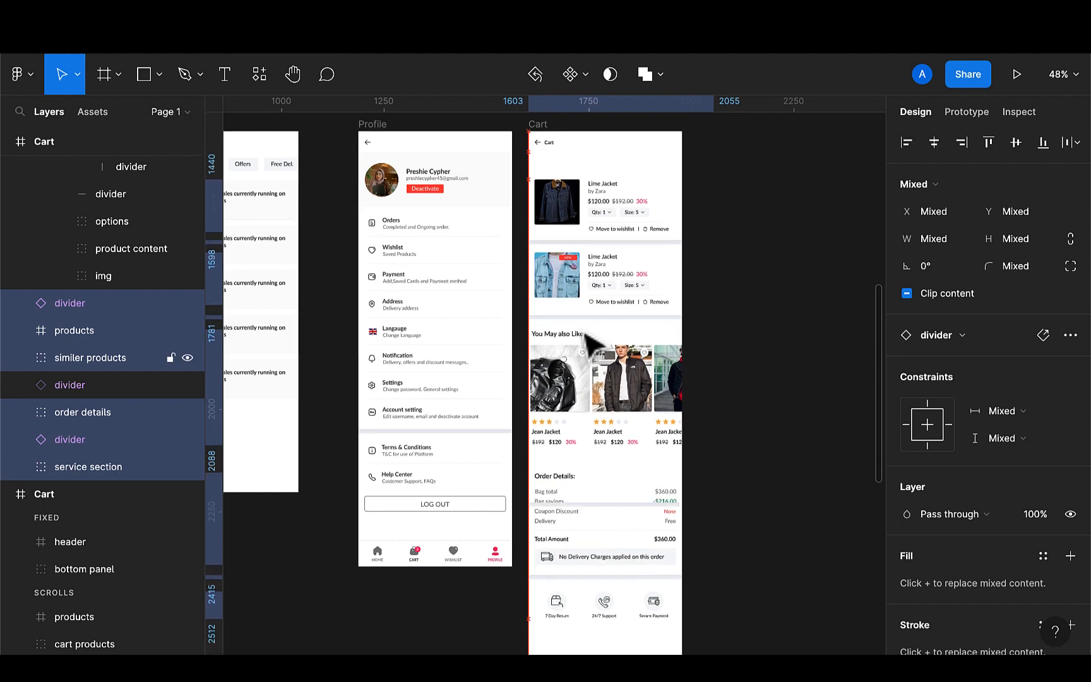
{"action": "key", "text": "shift+Down"}
{"action": "key", "text": "shift+Down"}
{"action": "key", "text": "shift+Down"}
{"action": "key", "text": "shift+Down"}
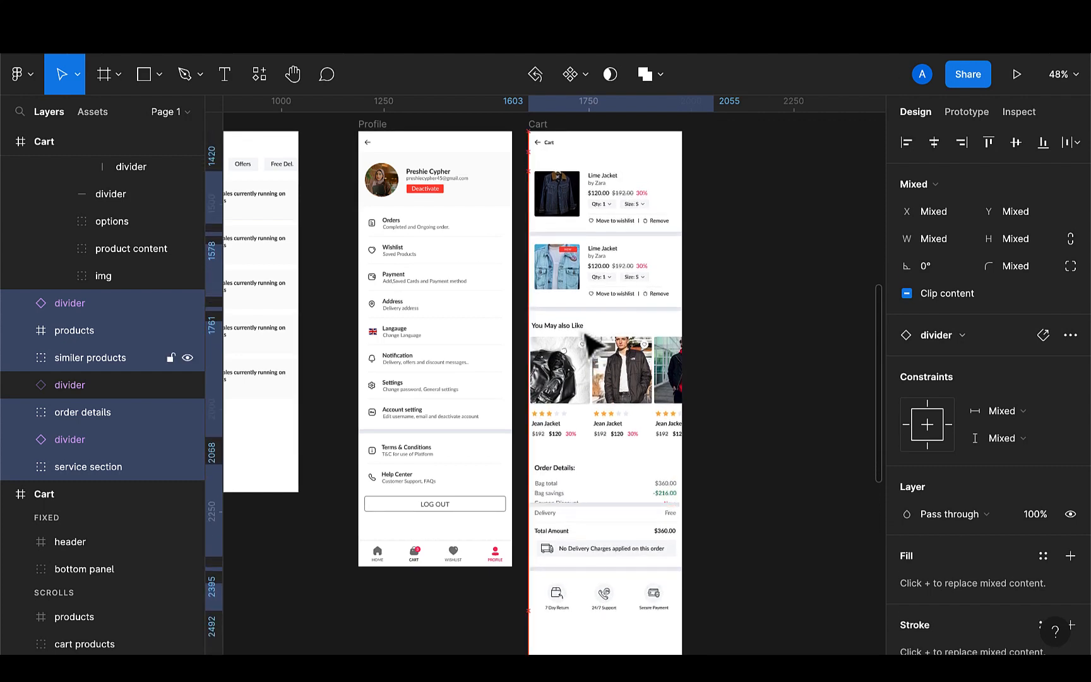
Move the divider inside the order details area up above the Order Details section, at X 0 and Y 773
{"action": "double_click", "coordinate": [597, 512]}
{"action": "key", "text": "alt"}
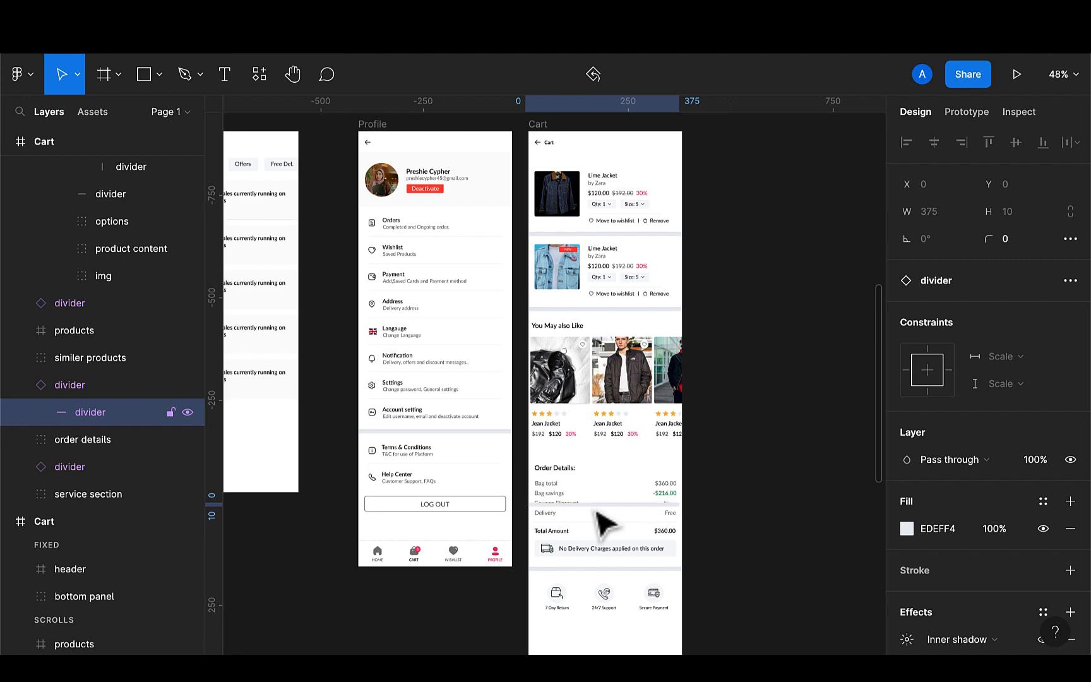
{"action": "left_click_drag", "start_coordinate": [606, 522], "coordinate": [605, 455]}
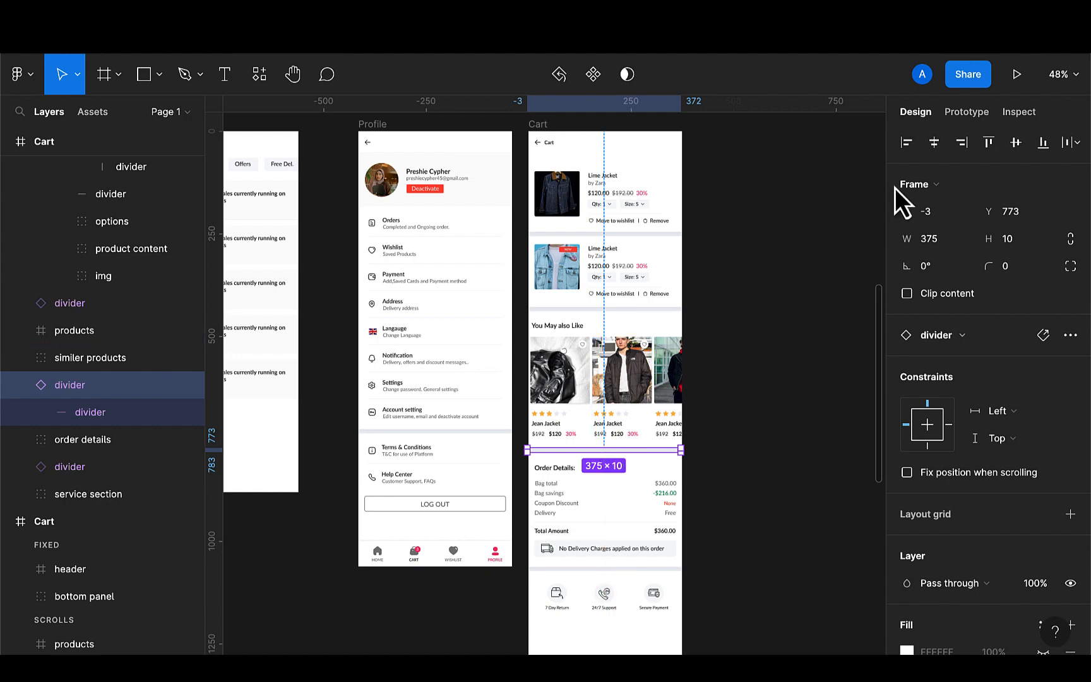
{"action": "left_click", "coordinate": [933, 152]}
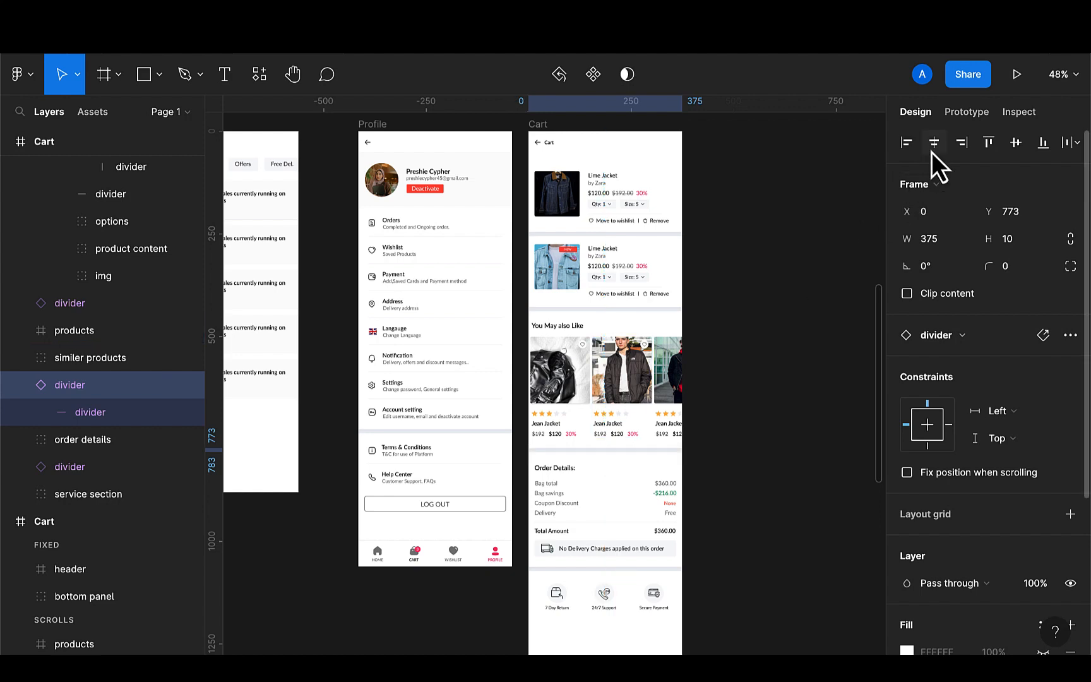
{"action": "left_click", "coordinate": [747, 305]}
Link the DELETE text in the Delete dialog to the duplicated Cart frame on click, using Smart animate
{"action": "scroll", "coordinate": [610, 436], "scroll_direction": "up", "scroll_amount": 1}
{"action": "scroll", "coordinate": [608, 429], "scroll_direction": "up", "scroll_amount": 2}
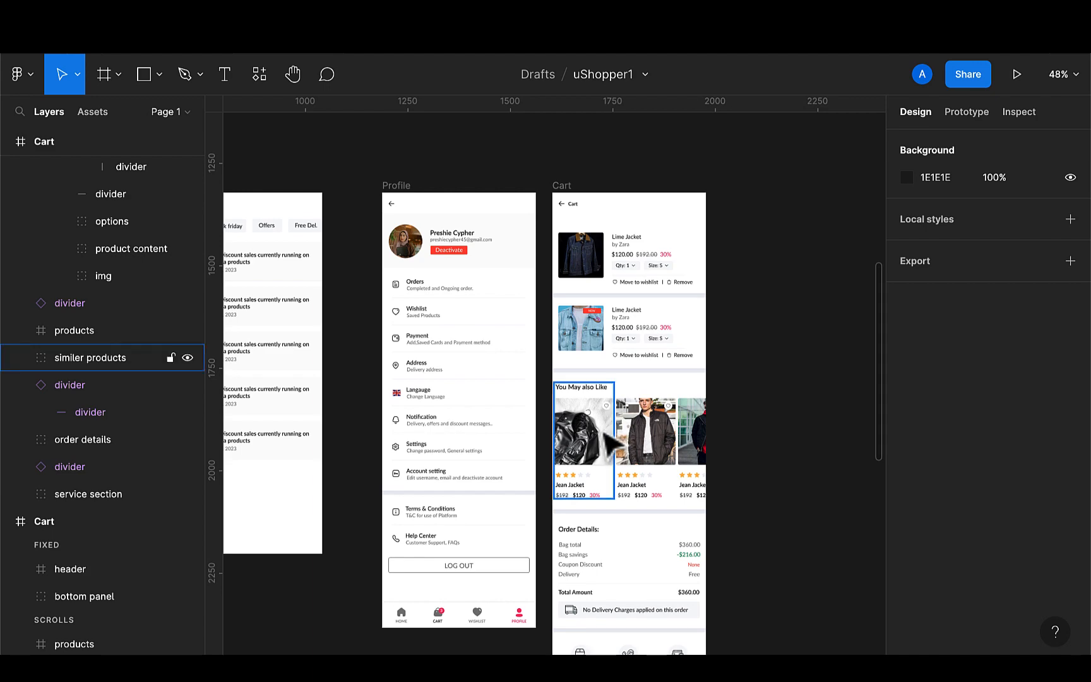
{"action": "scroll", "coordinate": [610, 442], "scroll_direction": "down", "scroll_amount": 5}
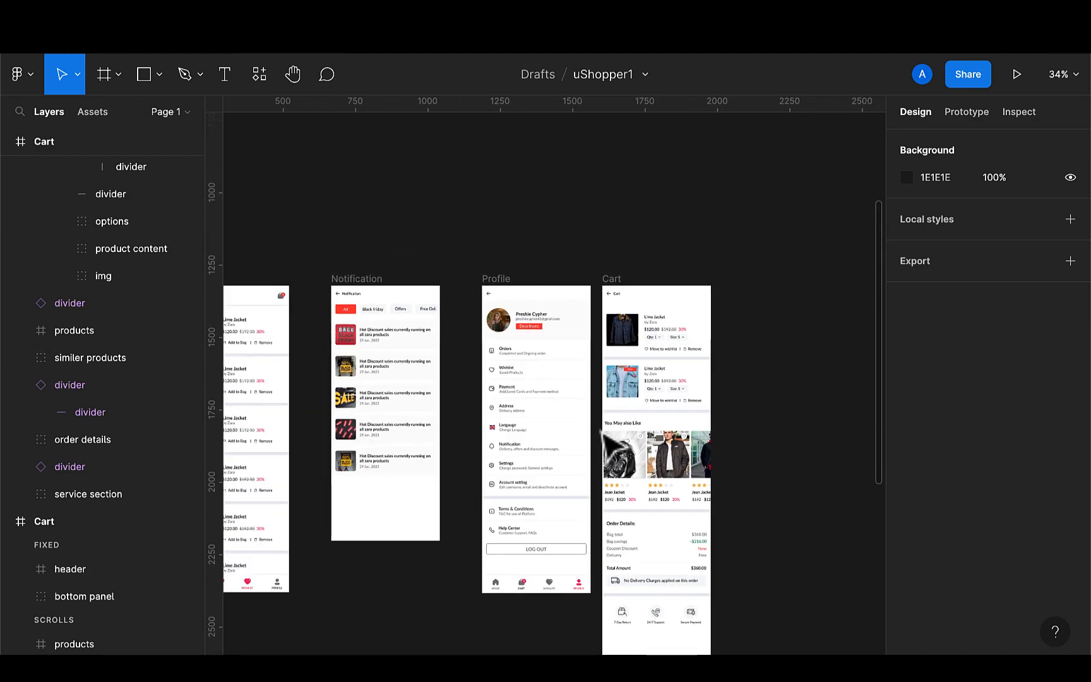
{"action": "scroll", "coordinate": [609, 446], "scroll_direction": "left", "scroll_amount": 2}
{"action": "scroll", "coordinate": [609, 397], "scroll_direction": "down", "scroll_amount": 5}
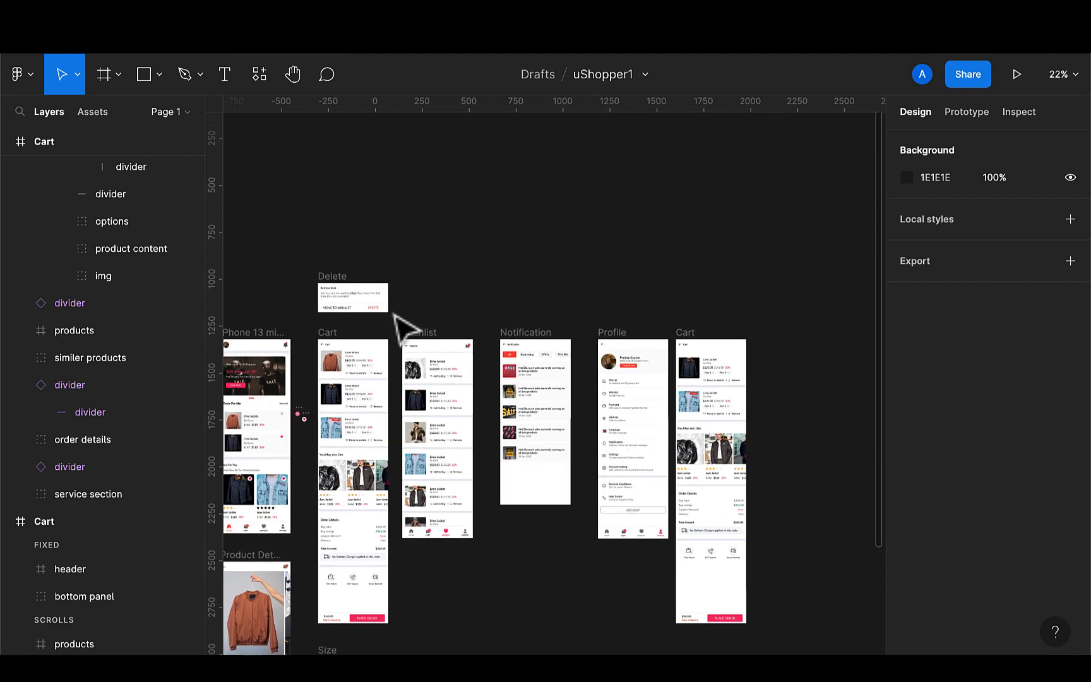
{"action": "scroll", "coordinate": [392, 313], "scroll_direction": "up", "scroll_amount": 10}
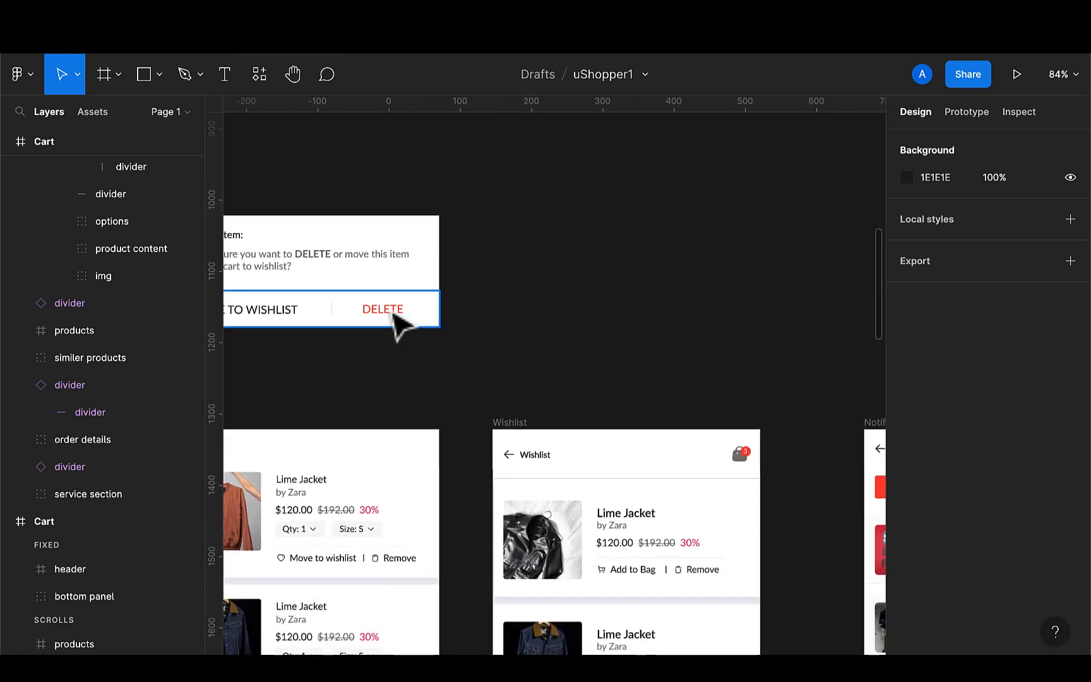
{"action": "double_click", "coordinate": [394, 313]}
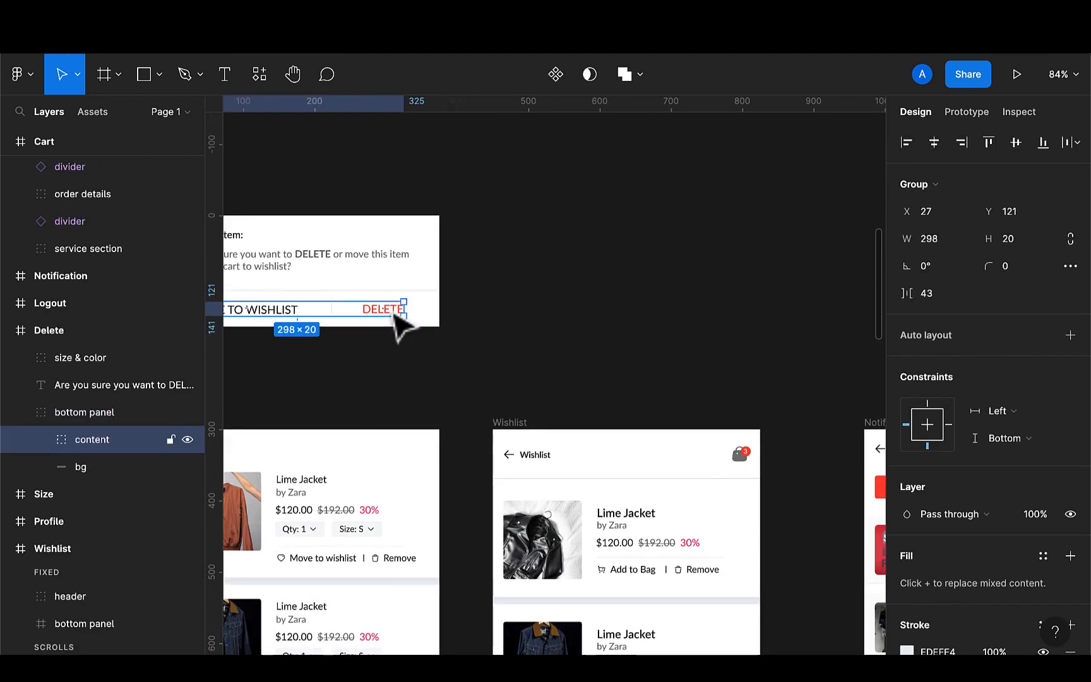
{"action": "double_click", "coordinate": [397, 313]}
{"action": "scroll", "coordinate": [399, 321], "scroll_direction": "down", "scroll_amount": 4}
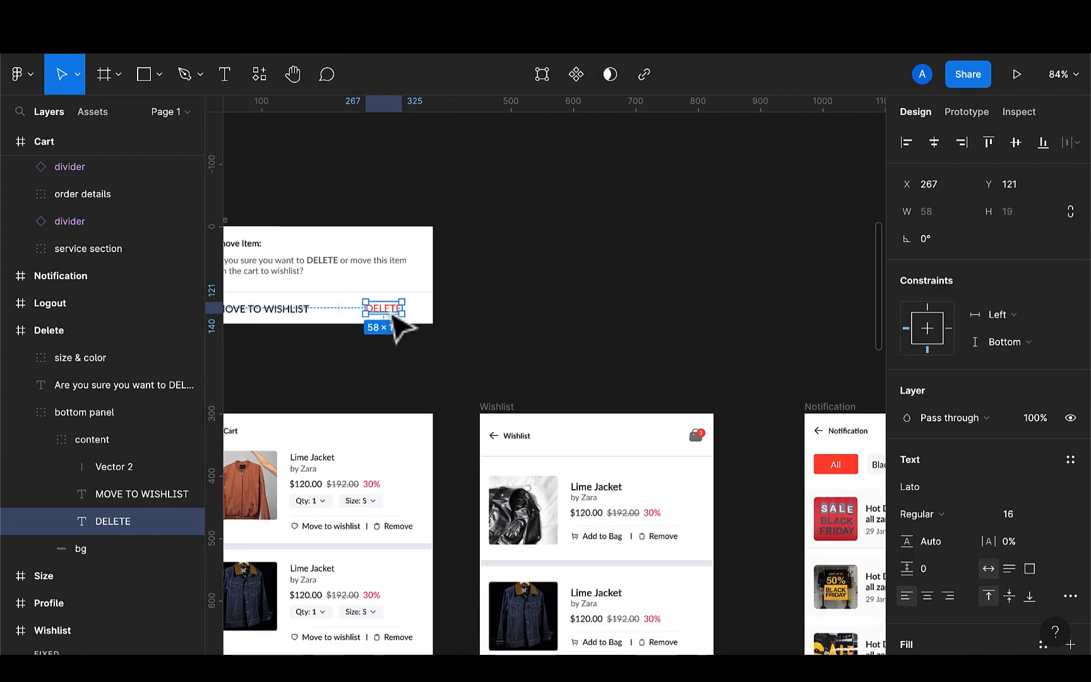
{"action": "scroll", "coordinate": [394, 315], "scroll_direction": "down", "scroll_amount": 2}
{"action": "scroll", "coordinate": [395, 314], "scroll_direction": "right", "scroll_amount": 3}
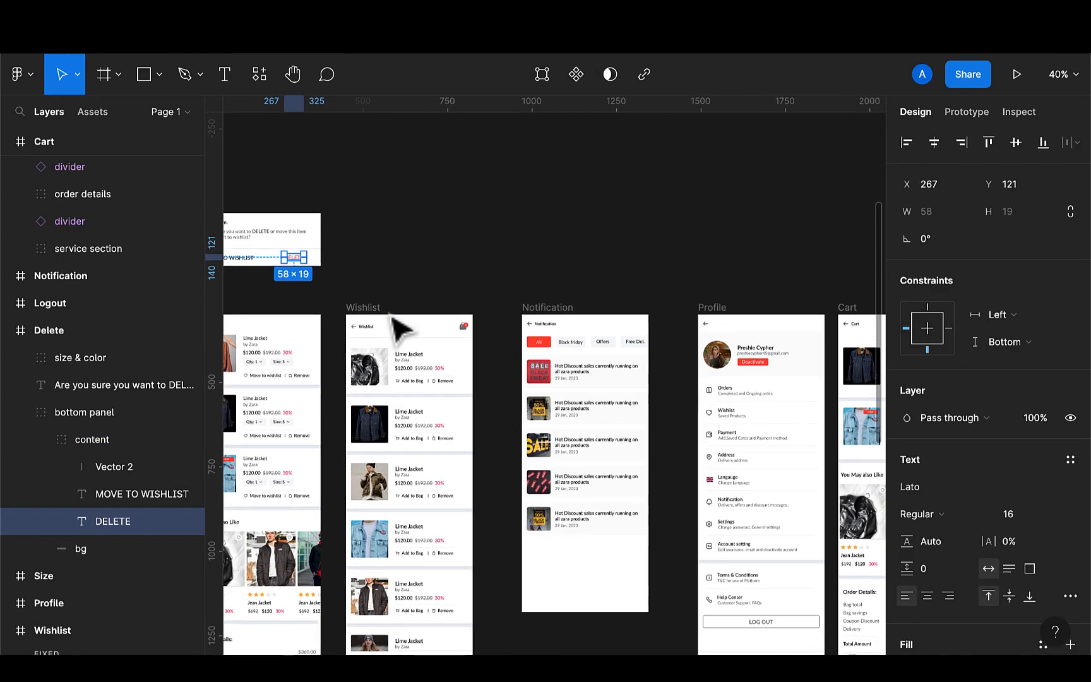
{"action": "left_click", "coordinate": [975, 115]}
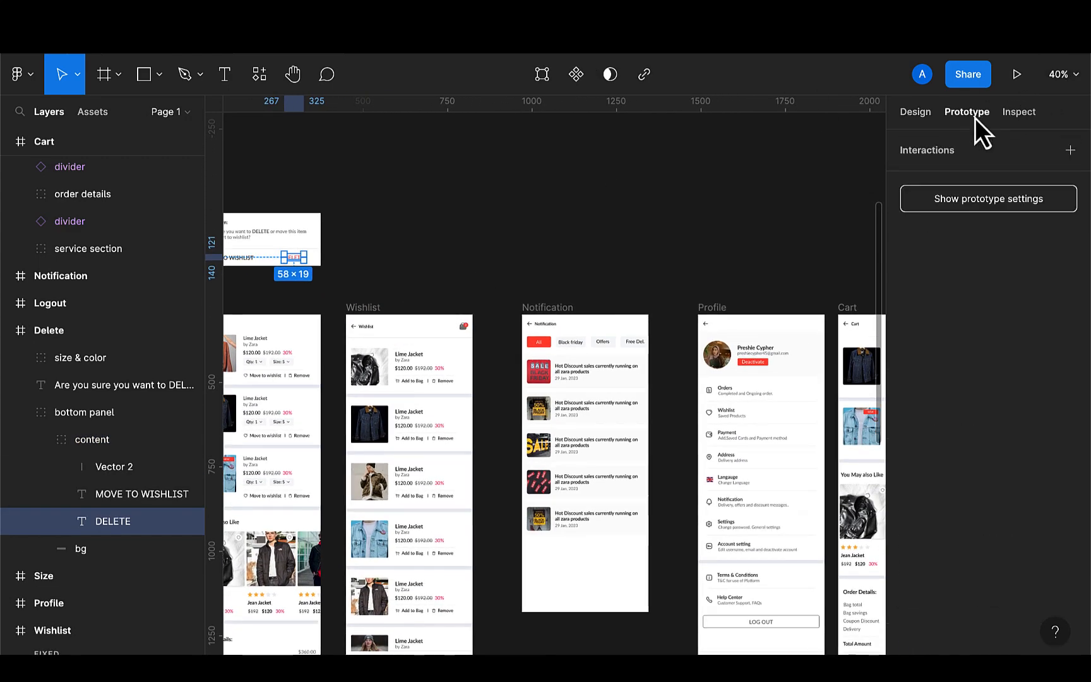
{"action": "scroll", "coordinate": [817, 222], "scroll_direction": "right", "scroll_amount": 1}
{"action": "scroll", "coordinate": [818, 222], "scroll_direction": "down", "scroll_amount": 2}
{"action": "scroll", "coordinate": [818, 222], "scroll_direction": "right", "scroll_amount": 2}
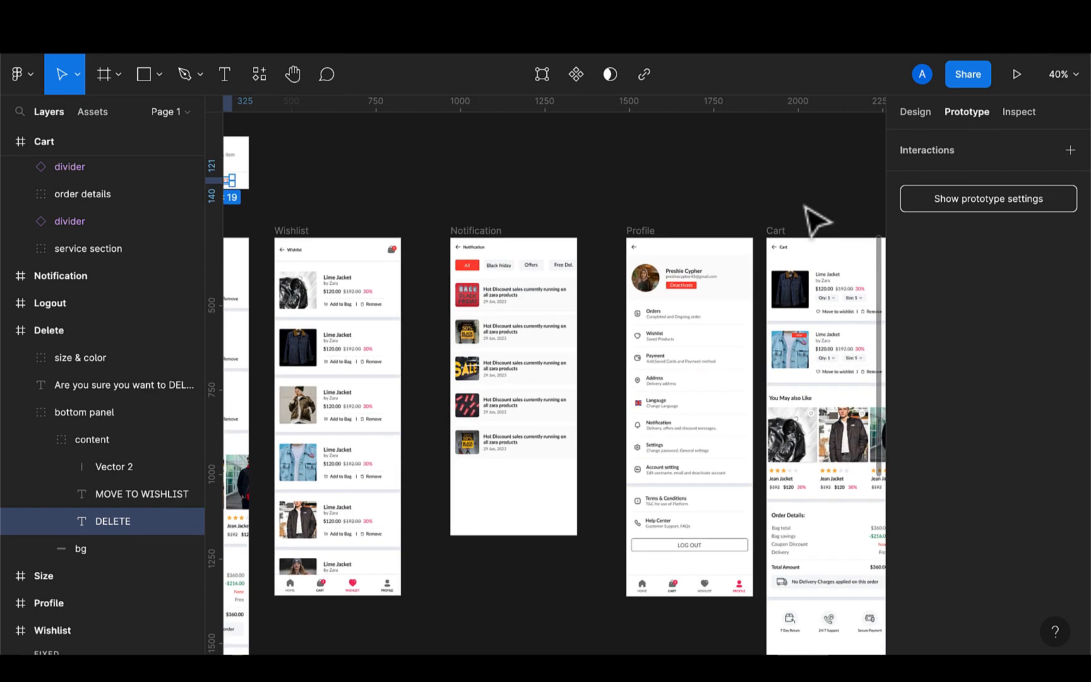
{"action": "scroll", "coordinate": [817, 222], "scroll_direction": "up", "scroll_amount": 1}
{"action": "scroll", "coordinate": [818, 223], "scroll_direction": "left", "scroll_amount": 1}
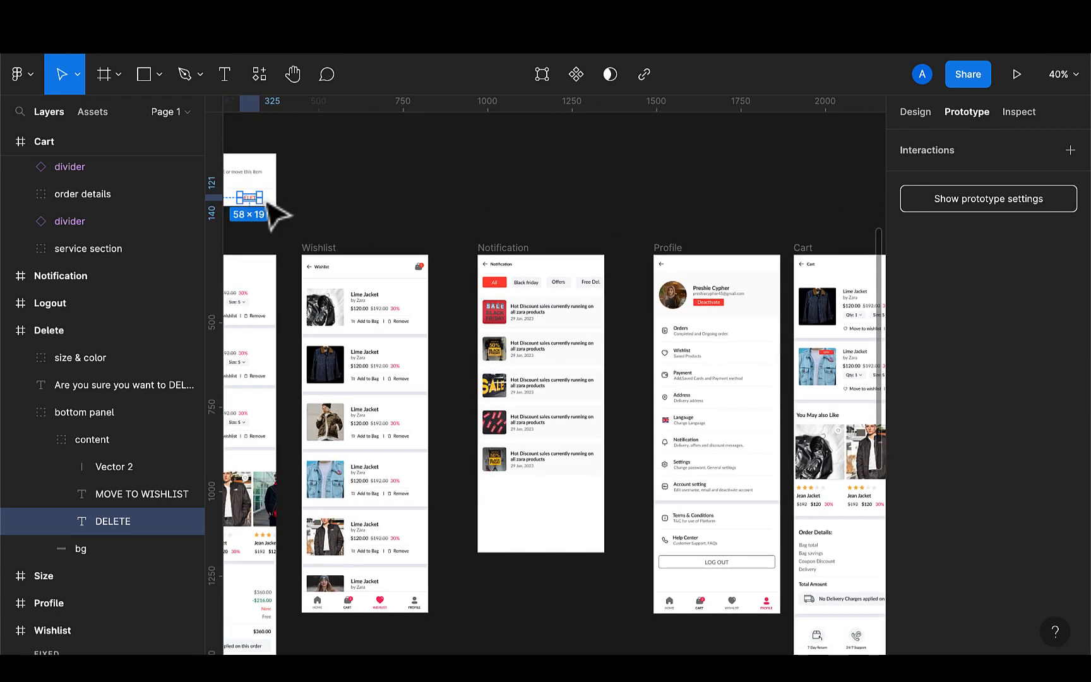
{"action": "left_click_drag", "start_coordinate": [259, 198], "coordinate": [822, 267]}
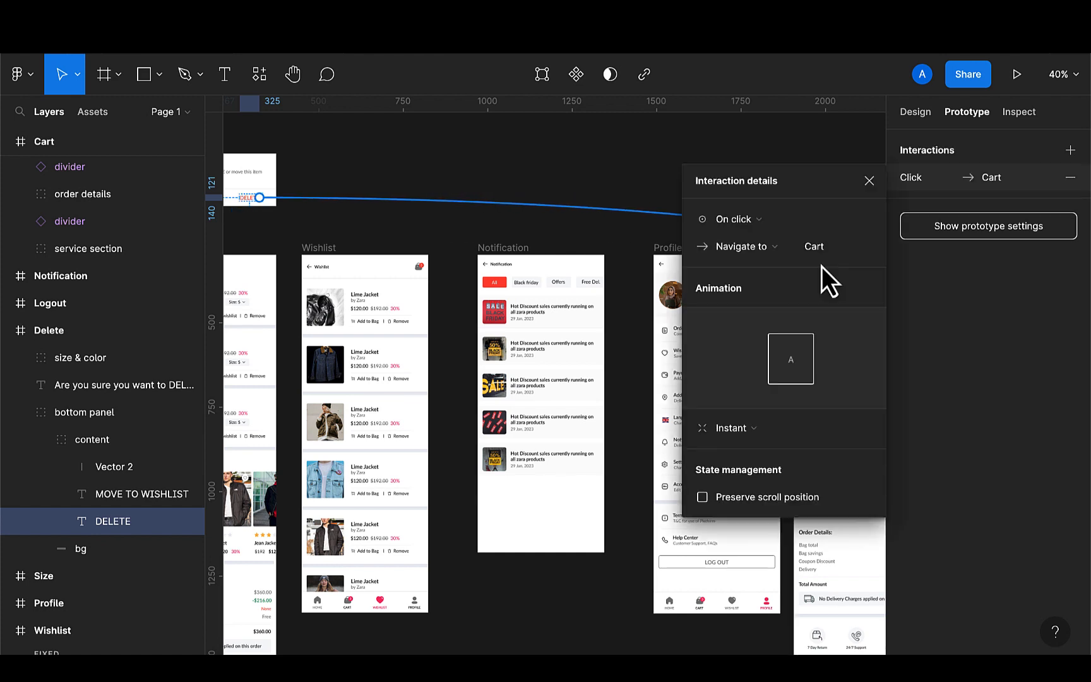
{"action": "left_click", "coordinate": [754, 429]}
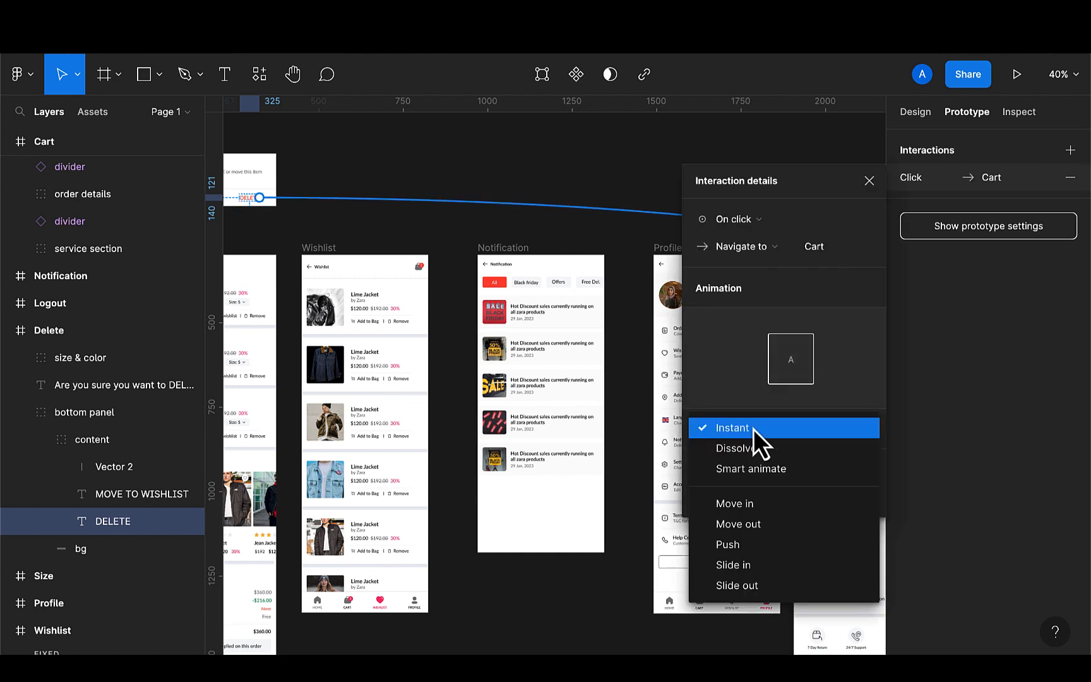
{"action": "left_click", "coordinate": [752, 469]}
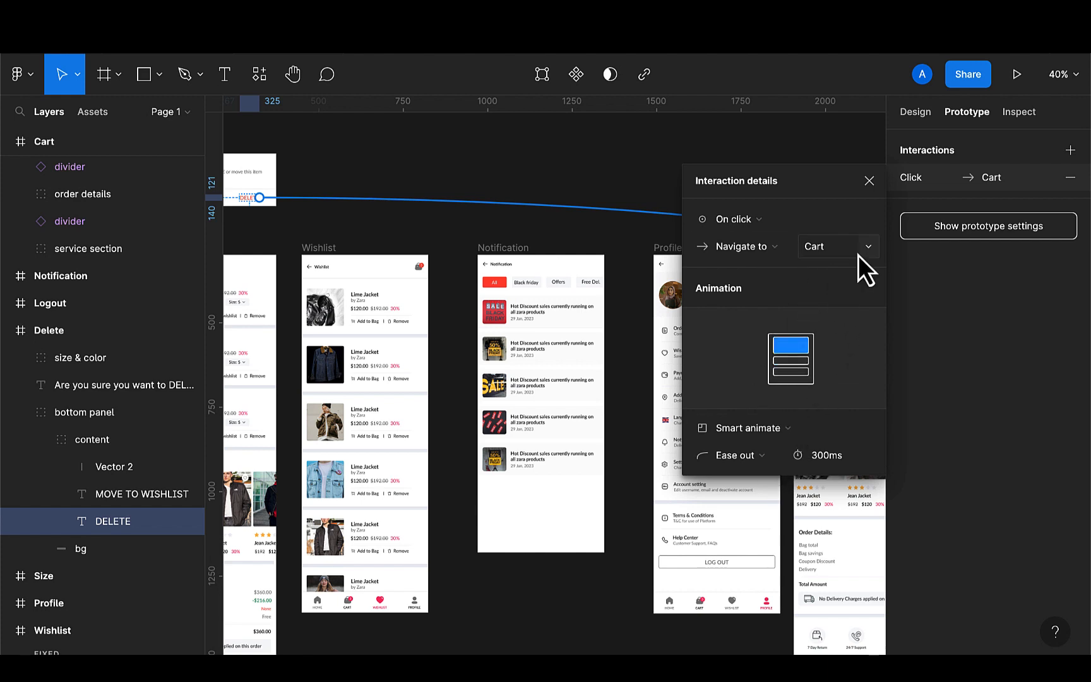
Review the existing prototype connections around the Delete dialog and Cart frames
{"action": "left_click", "coordinate": [869, 181]}
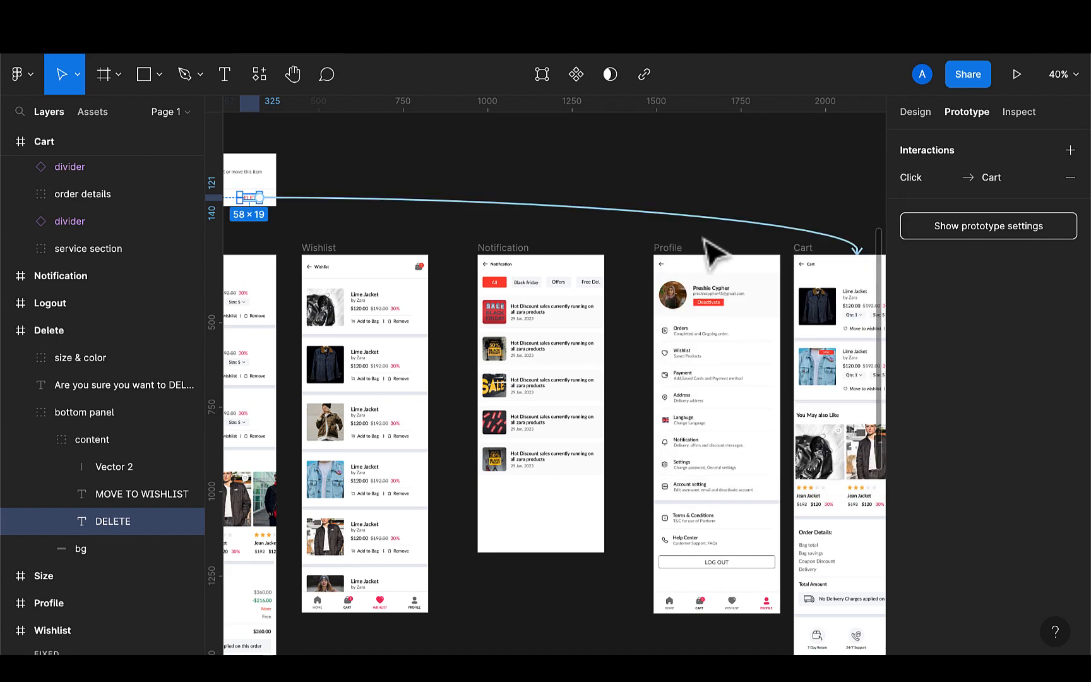
{"action": "scroll", "coordinate": [688, 267], "scroll_direction": "left", "scroll_amount": 3}
{"action": "scroll", "coordinate": [688, 267], "scroll_direction": "up", "scroll_amount": 1}
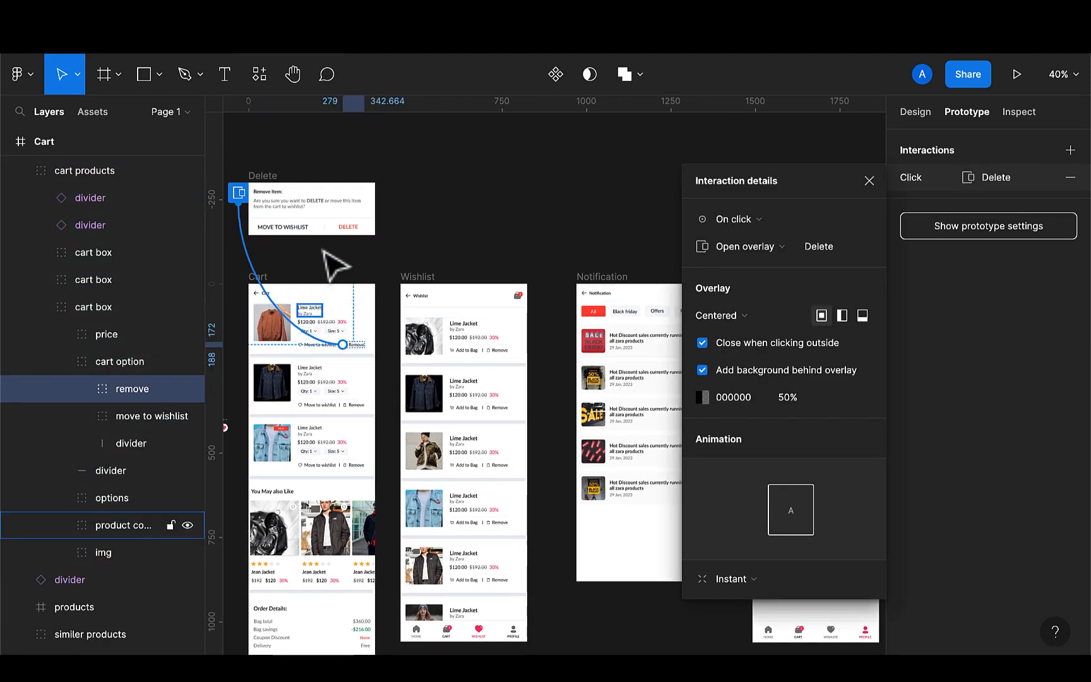
{"action": "left_click", "coordinate": [869, 181]}
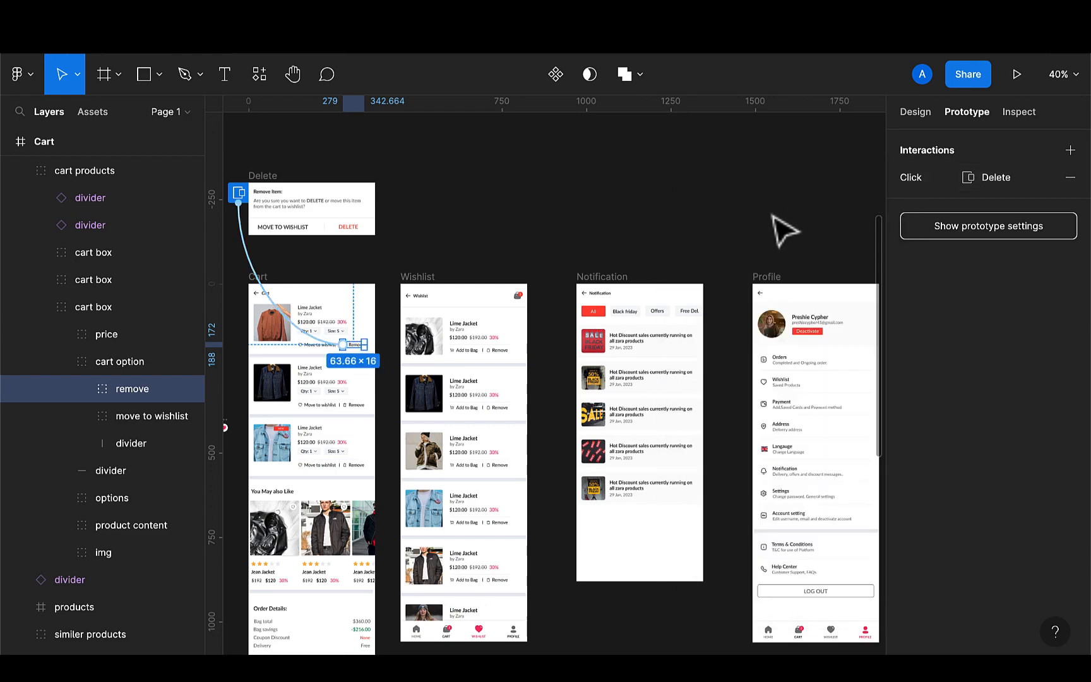
{"action": "scroll", "coordinate": [782, 231], "scroll_direction": "right", "scroll_amount": 6}
{"action": "scroll", "coordinate": [782, 231], "scroll_direction": "down", "scroll_amount": 2}
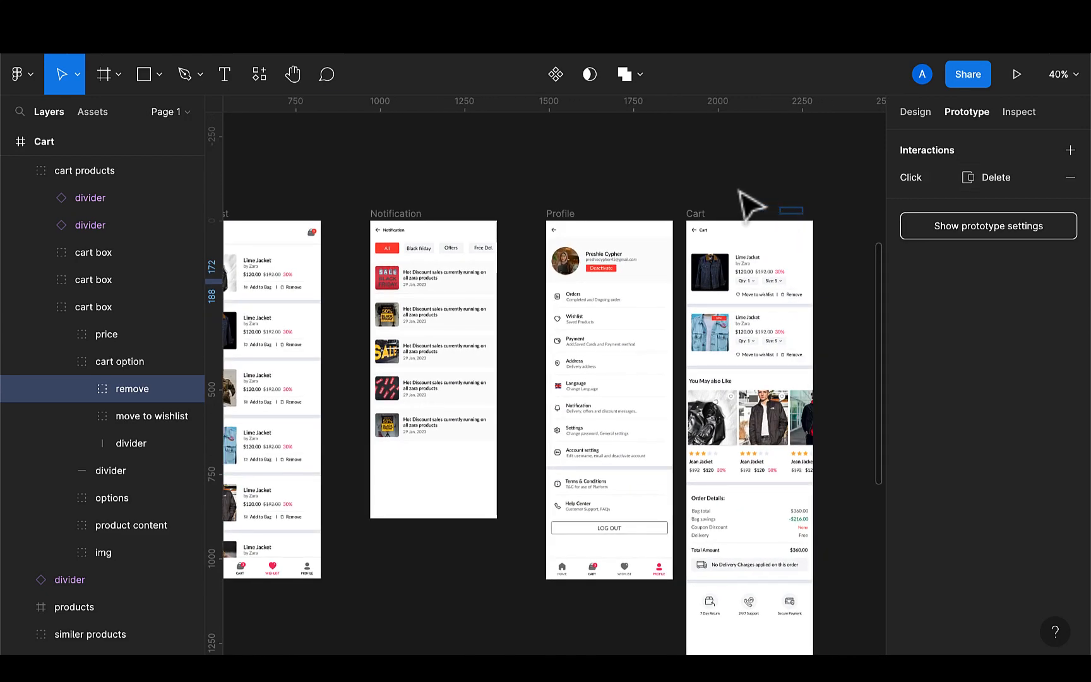
{"action": "left_click", "coordinate": [697, 214]}
{"action": "left_click", "coordinate": [655, 213]}
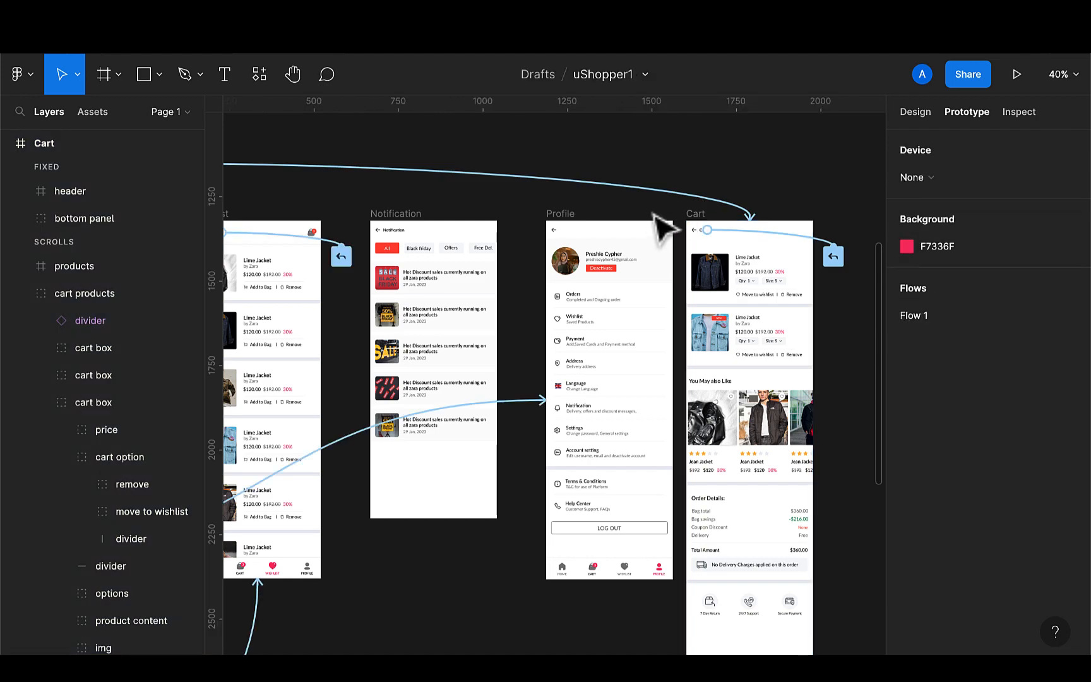
{"action": "scroll", "coordinate": [660, 224], "scroll_direction": "left", "scroll_amount": 10}
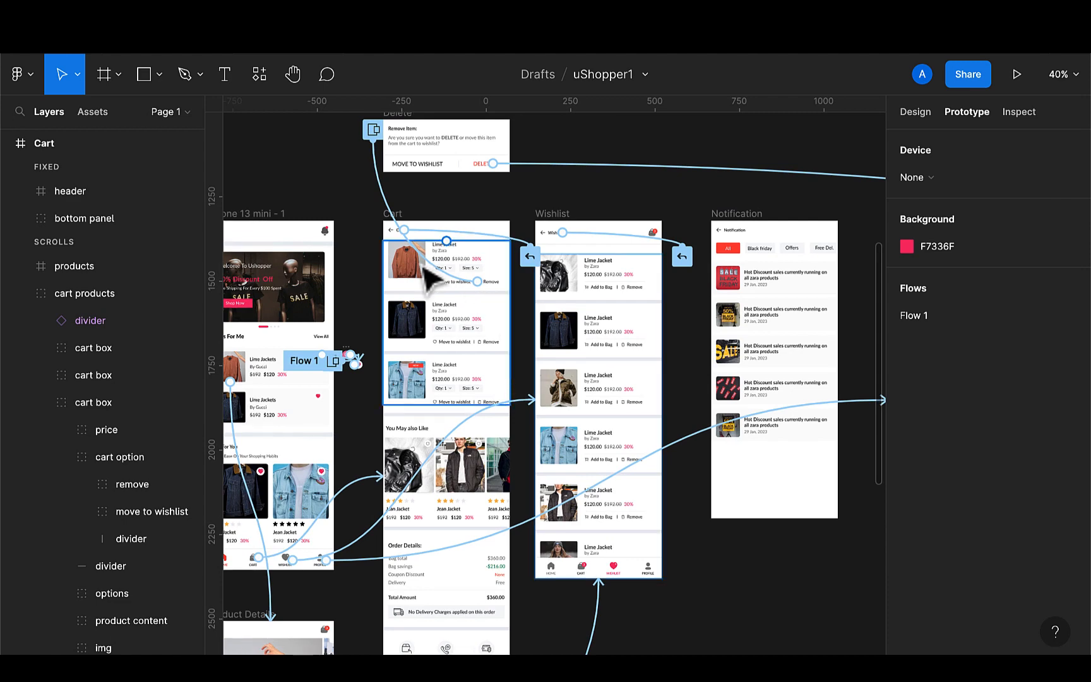
{"action": "scroll", "coordinate": [422, 260], "scroll_direction": "up", "scroll_amount": 5}
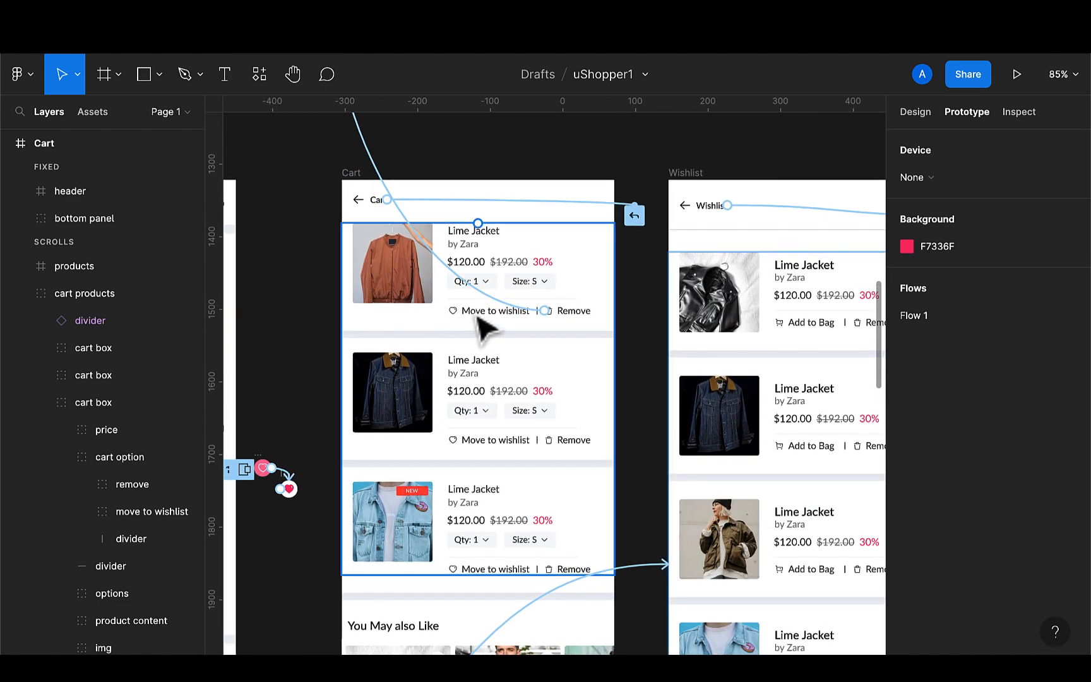
Link the first cart item's Move to wishlist option to the Delete overlay on click, replacing an accidental drag trigger
{"action": "left_click", "coordinate": [485, 317]}
{"action": "double_click", "coordinate": [488, 313]}
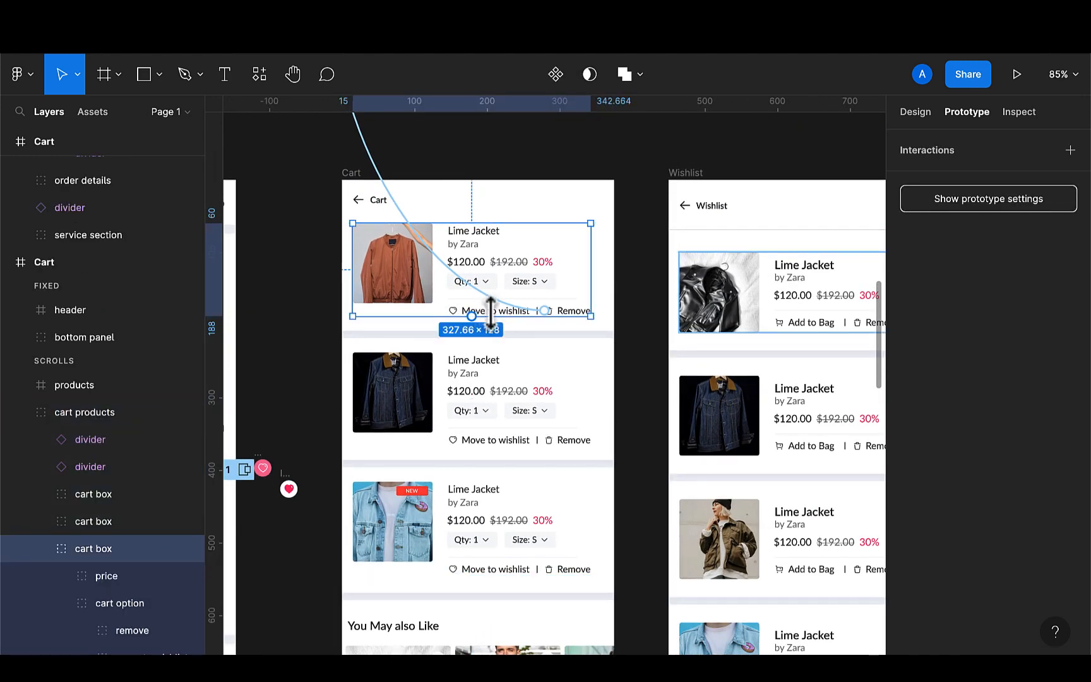
{"action": "scroll", "coordinate": [488, 313], "scroll_direction": "up", "scroll_amount": 4}
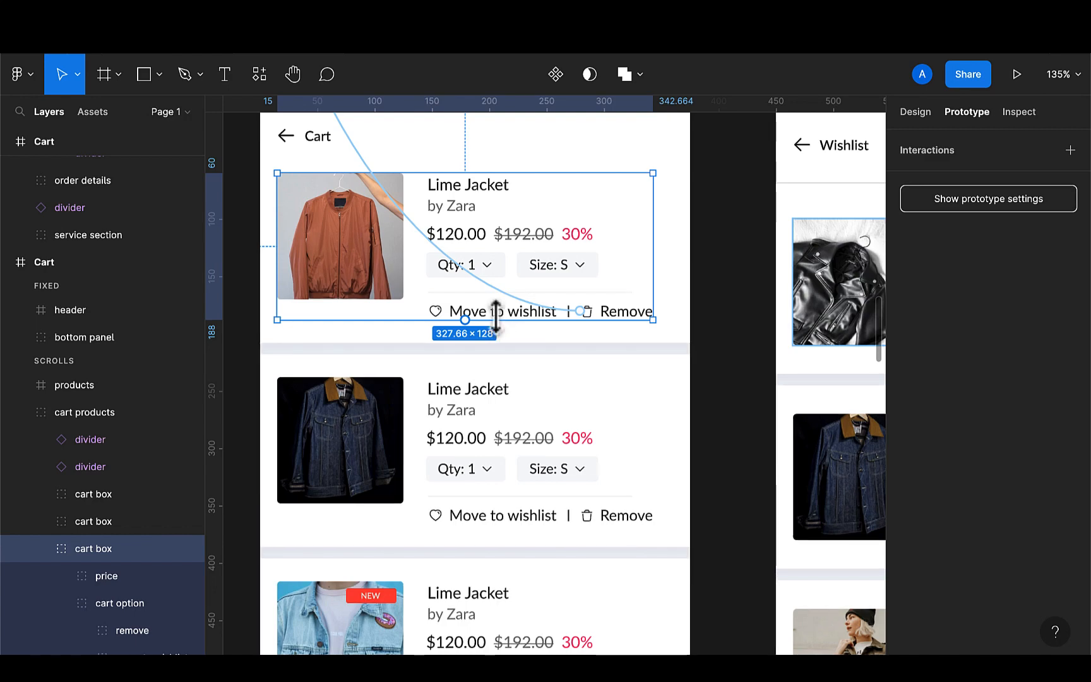
{"action": "double_click", "coordinate": [493, 316]}
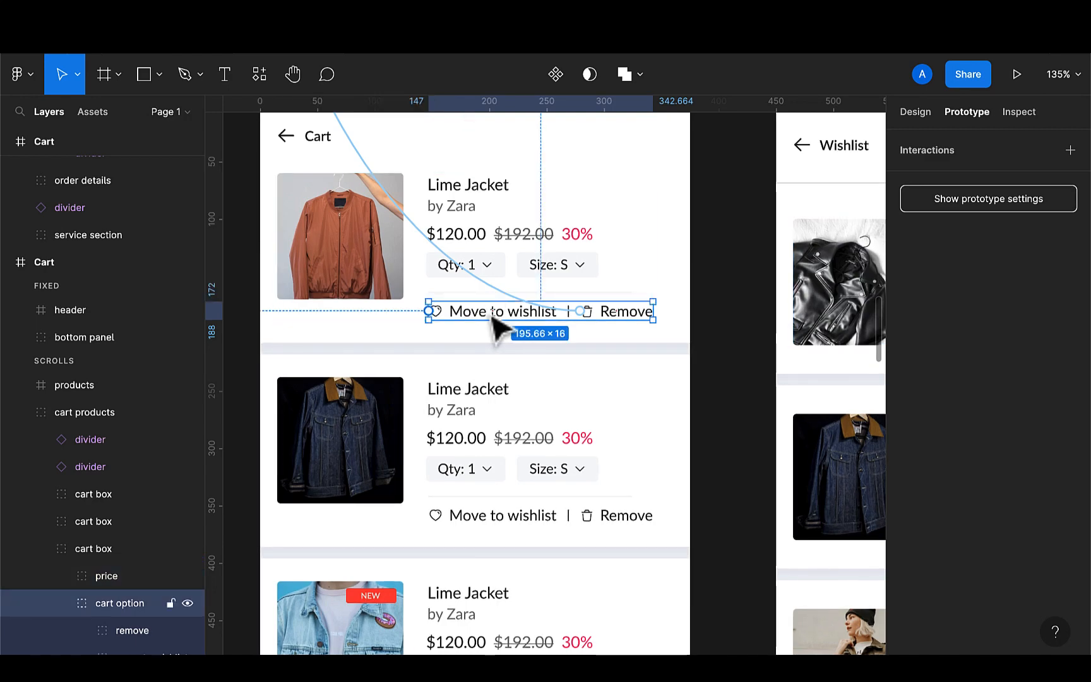
{"action": "double_click", "coordinate": [496, 322]}
{"action": "scroll", "coordinate": [497, 322], "scroll_direction": "down", "scroll_amount": 5}
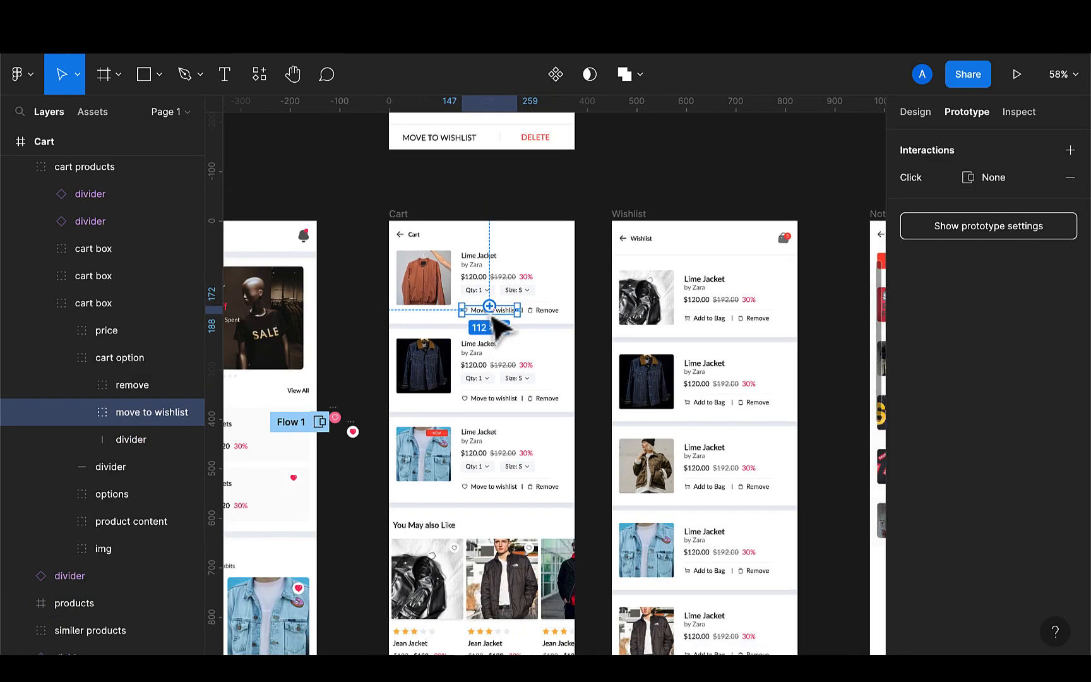
{"action": "left_click_drag", "start_coordinate": [489, 306], "coordinate": [495, 144]}
{"action": "scroll", "coordinate": [495, 144], "scroll_direction": "up", "scroll_amount": 2}
{"action": "scroll", "coordinate": [495, 144], "scroll_direction": "down", "scroll_amount": 1}
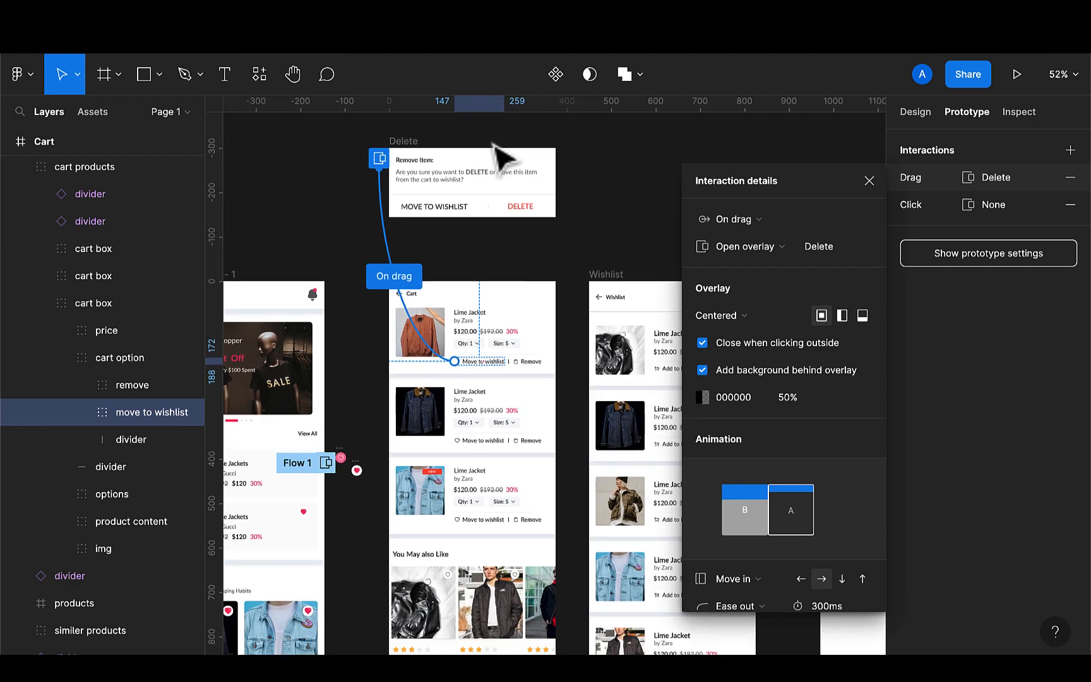
{"action": "scroll", "coordinate": [499, 155], "scroll_direction": "right", "scroll_amount": 3}
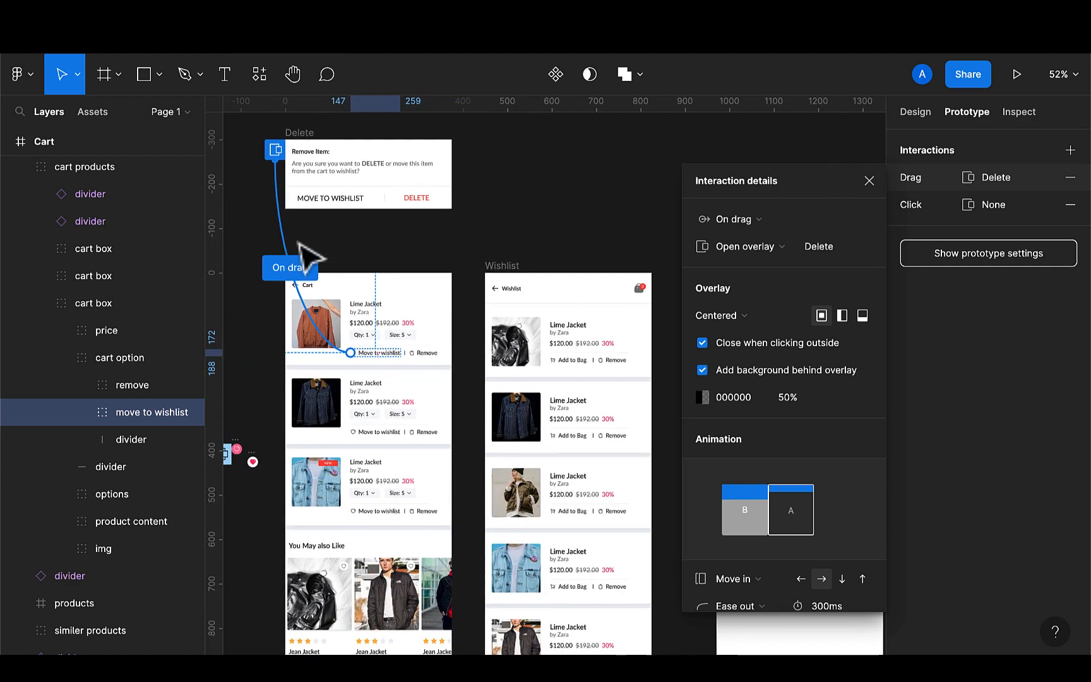
{"action": "left_click", "coordinate": [1070, 179]}
{"action": "left_click", "coordinate": [1070, 179]}
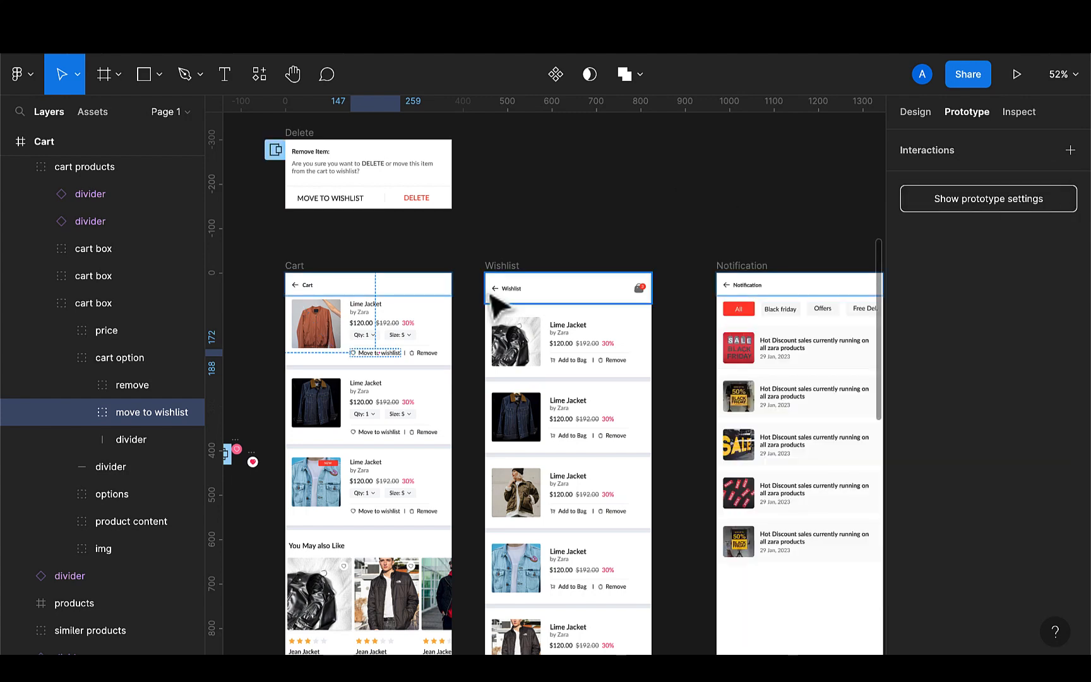
{"action": "left_click_drag", "start_coordinate": [350, 352], "coordinate": [305, 208]}
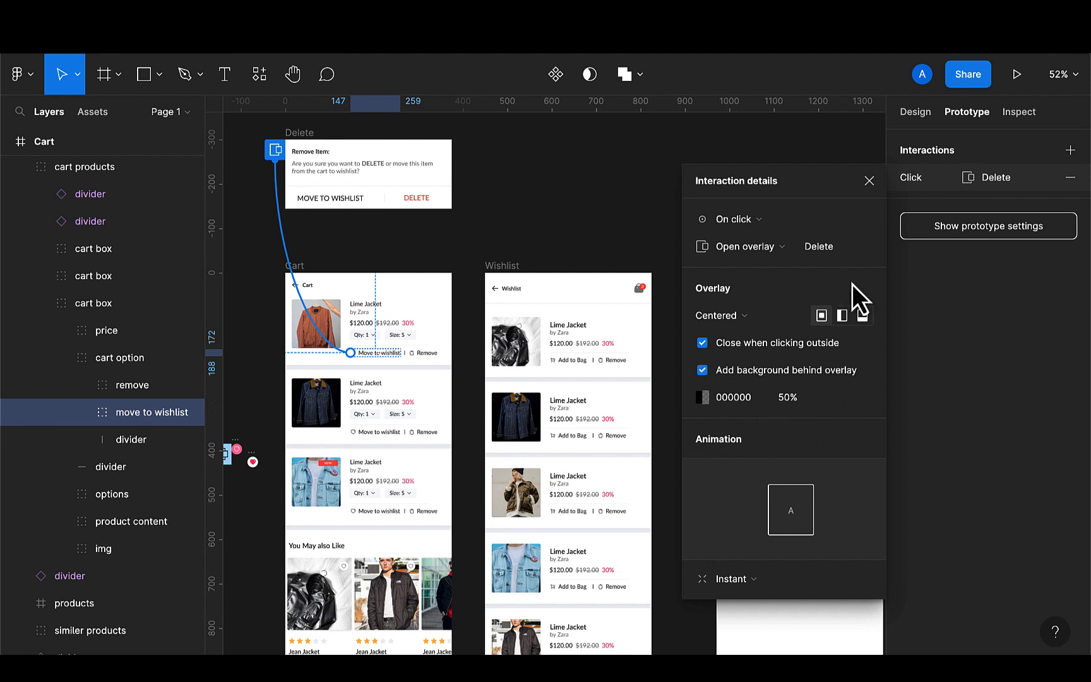
{"action": "left_click", "coordinate": [870, 182]}
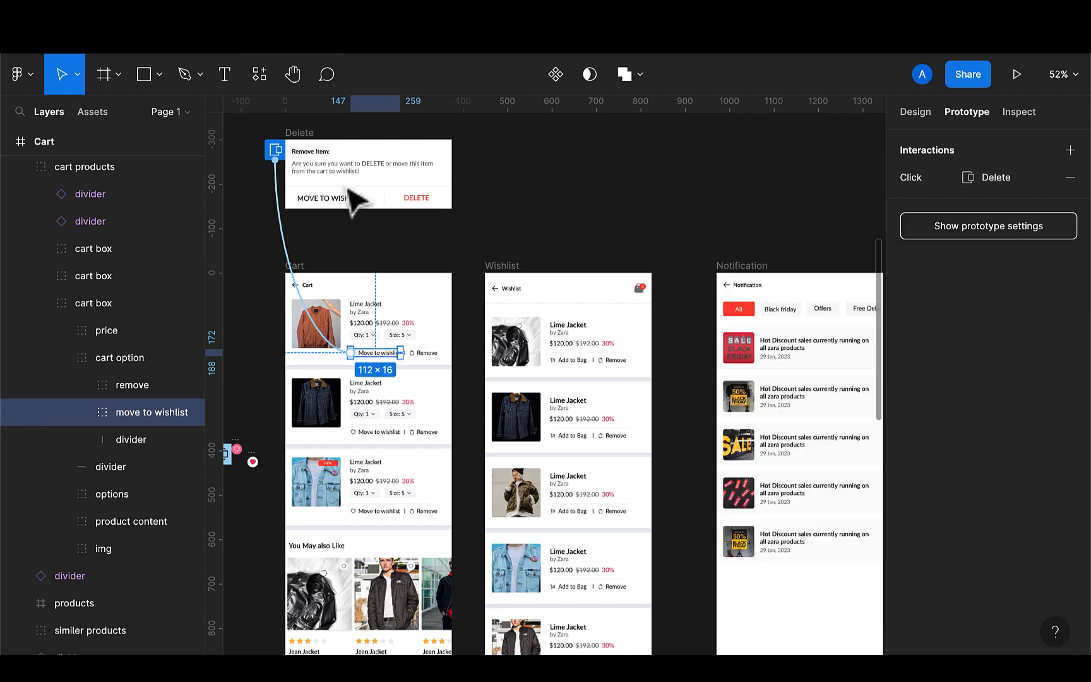
Link MOVE TO WISHLIST in the Delete dialog to the Wishlist frame on click with Smart animate
{"action": "left_click", "coordinate": [341, 208]}
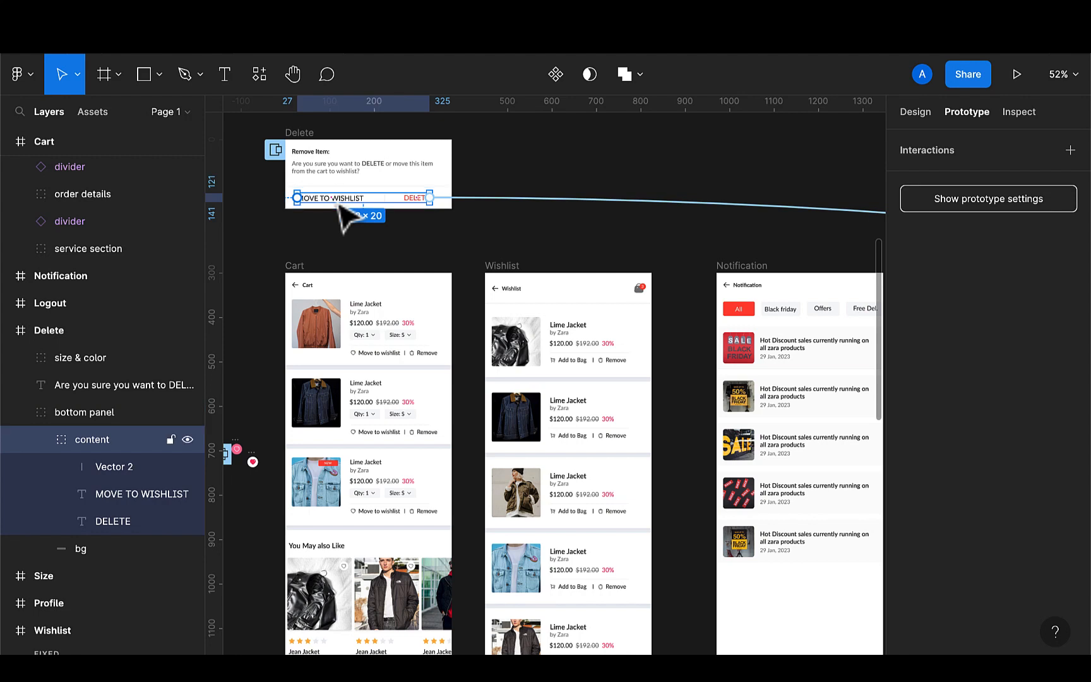
{"action": "double_click", "coordinate": [341, 209]}
{"action": "left_click_drag", "start_coordinate": [366, 199], "coordinate": [512, 297]}
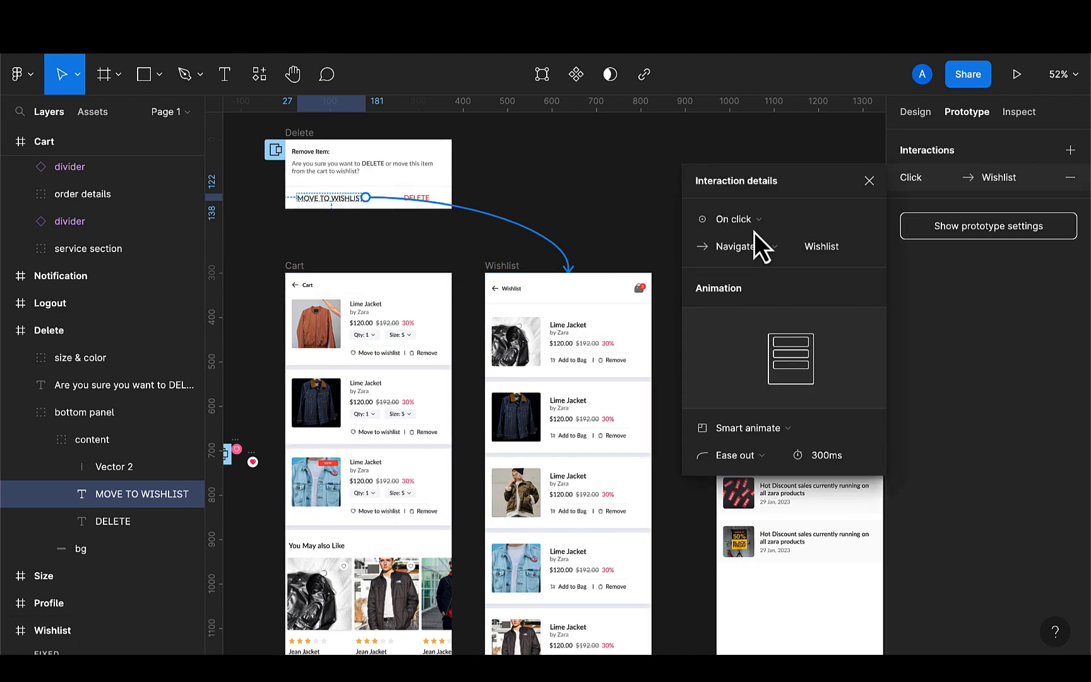
{"action": "left_click", "coordinate": [867, 181]}
{"action": "left_click", "coordinate": [650, 239]}
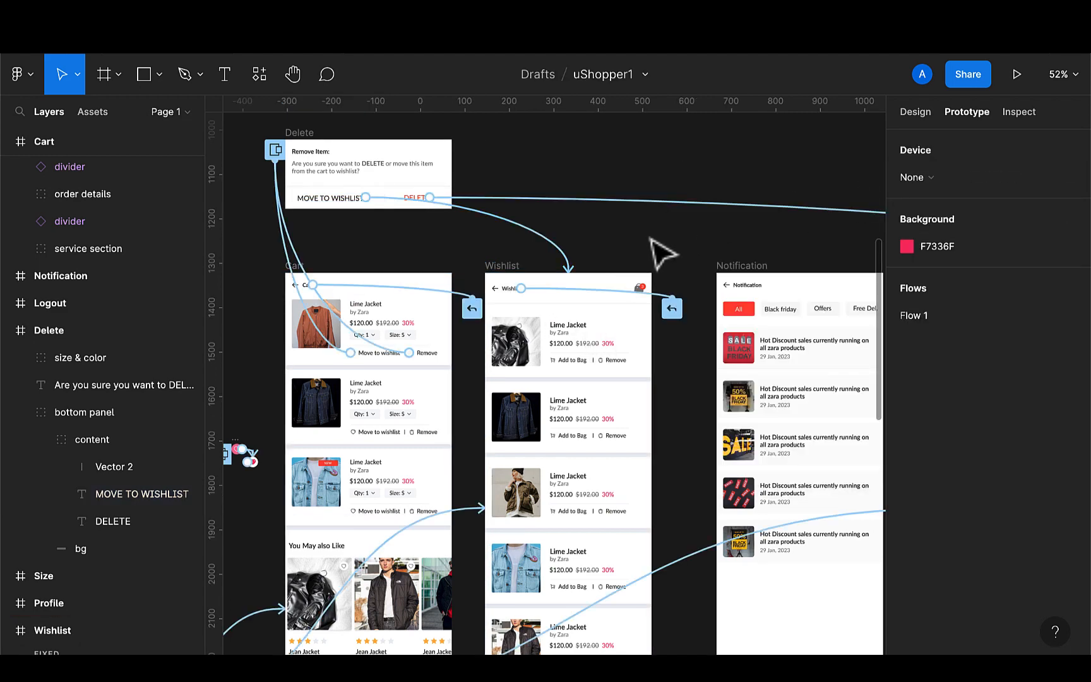
Link the Home icon in the Wishlist's bottom panel to the iPhone 13 mini - 1 home frame with Smart animate
{"action": "scroll", "coordinate": [656, 250], "scroll_direction": "down", "scroll_amount": 3}
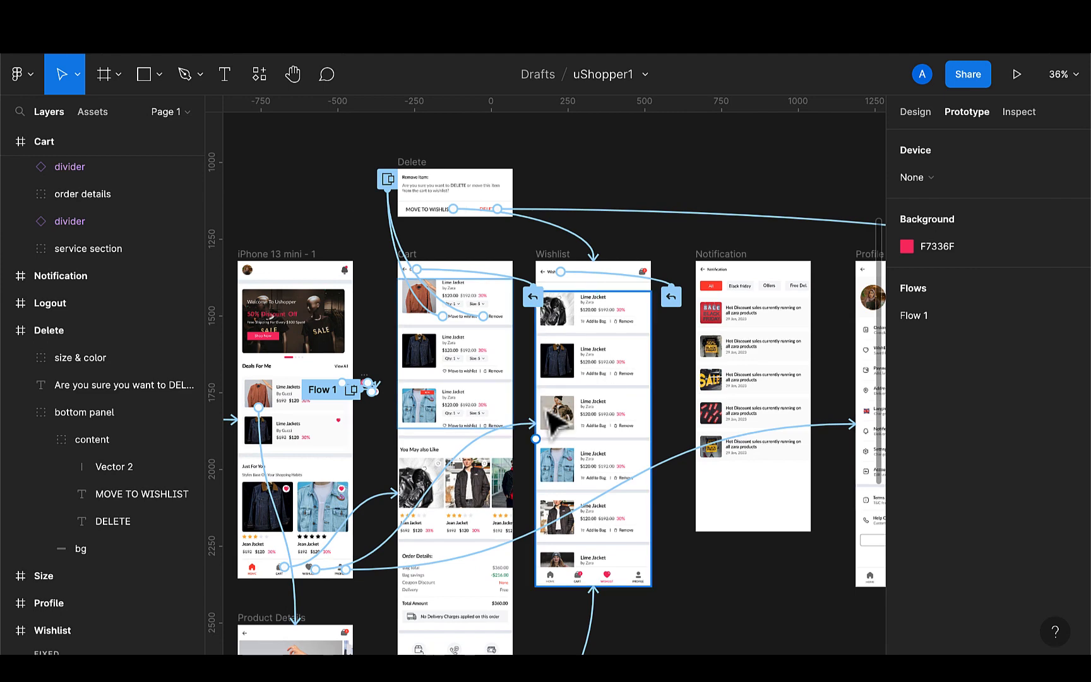
{"action": "scroll", "coordinate": [569, 397], "scroll_direction": "left", "scroll_amount": 2}
{"action": "scroll", "coordinate": [556, 424], "scroll_direction": "up", "scroll_amount": 2}
{"action": "scroll", "coordinate": [556, 424], "scroll_direction": "left", "scroll_amount": 2}
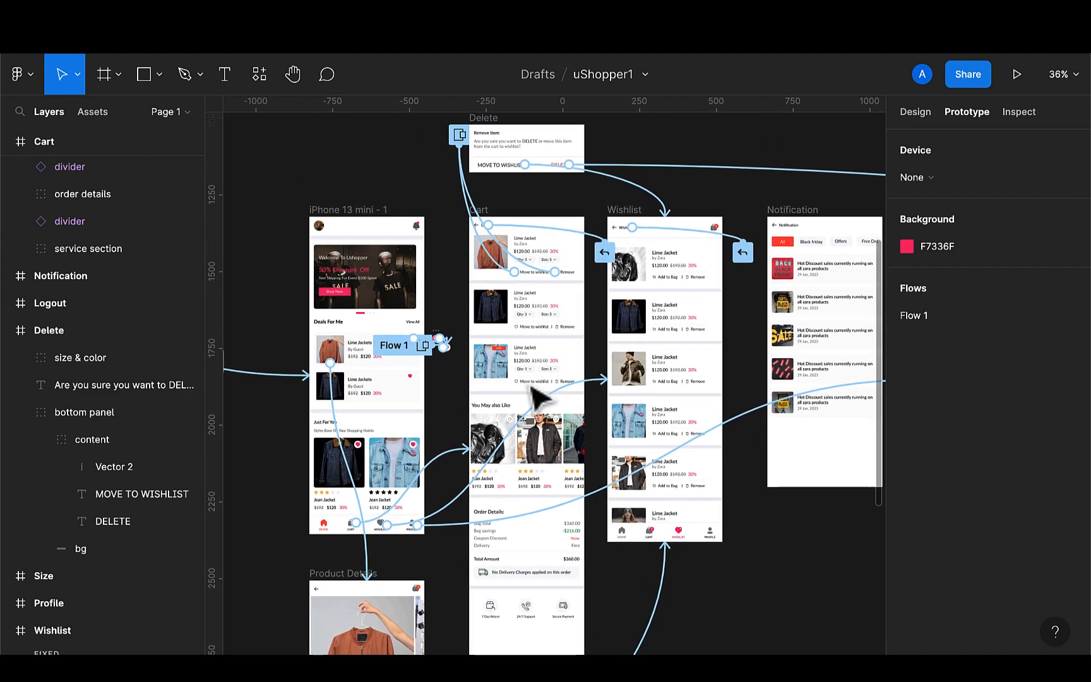
{"action": "scroll", "coordinate": [533, 390], "scroll_direction": "down", "scroll_amount": 2}
{"action": "scroll", "coordinate": [532, 390], "scroll_direction": "right", "scroll_amount": 1}
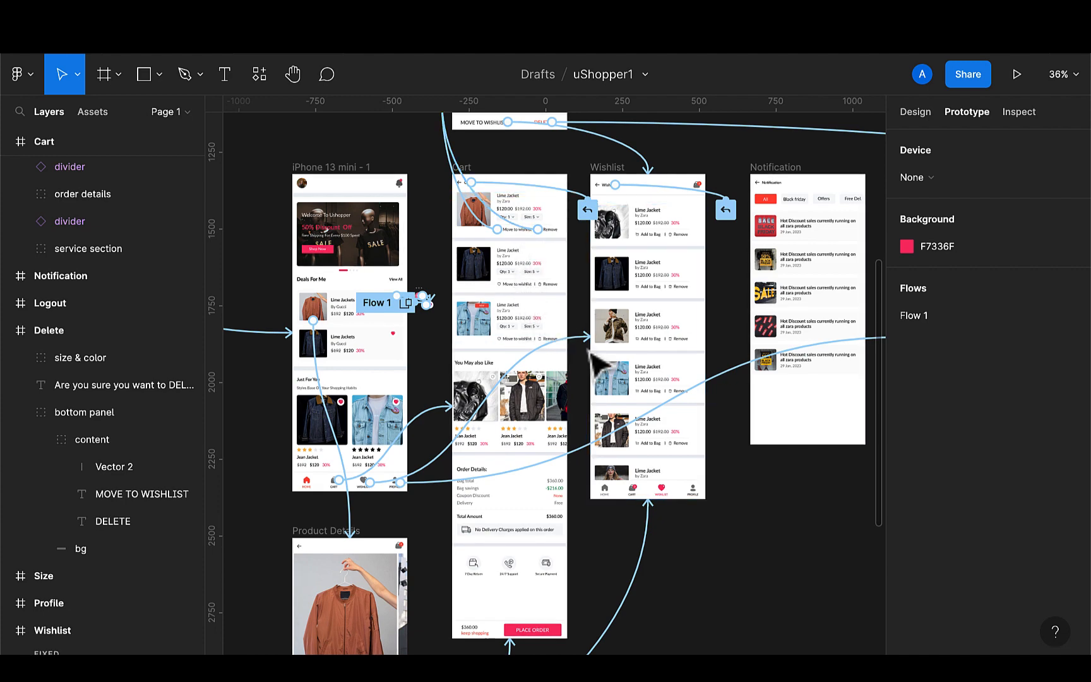
{"action": "scroll", "coordinate": [756, 451], "scroll_direction": "right", "scroll_amount": 5}
{"action": "scroll", "coordinate": [756, 450], "scroll_direction": "up", "scroll_amount": 2}
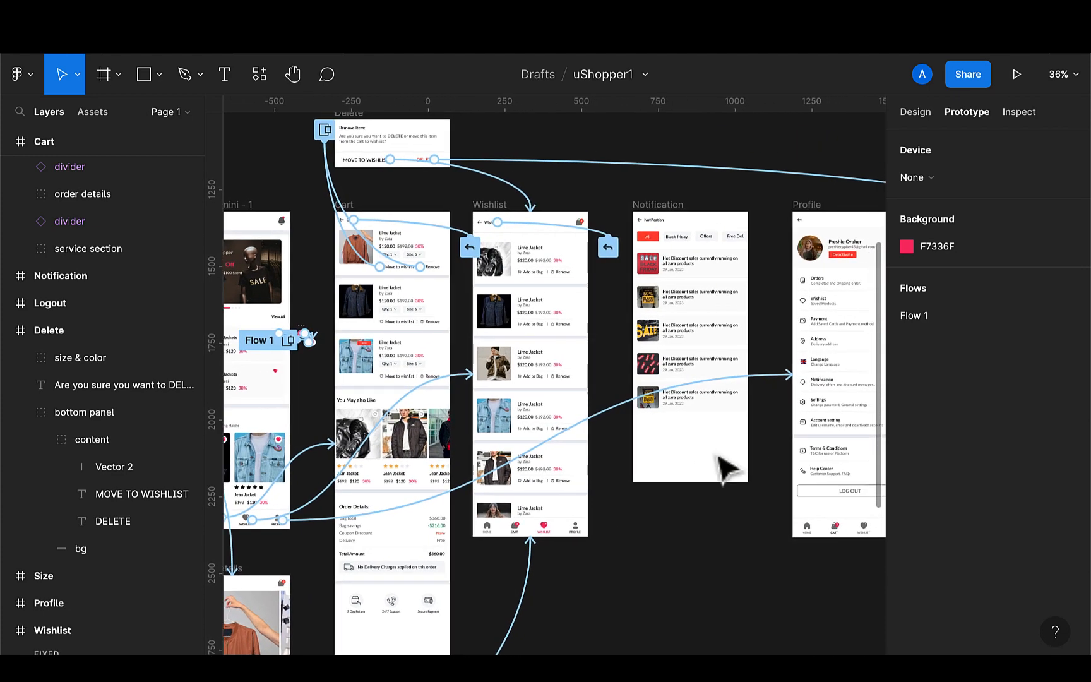
{"action": "scroll", "coordinate": [613, 519], "scroll_direction": "down", "scroll_amount": 5}
{"action": "scroll", "coordinate": [614, 519], "scroll_direction": "left", "scroll_amount": 3}
{"action": "scroll", "coordinate": [604, 507], "scroll_direction": "down", "scroll_amount": 1}
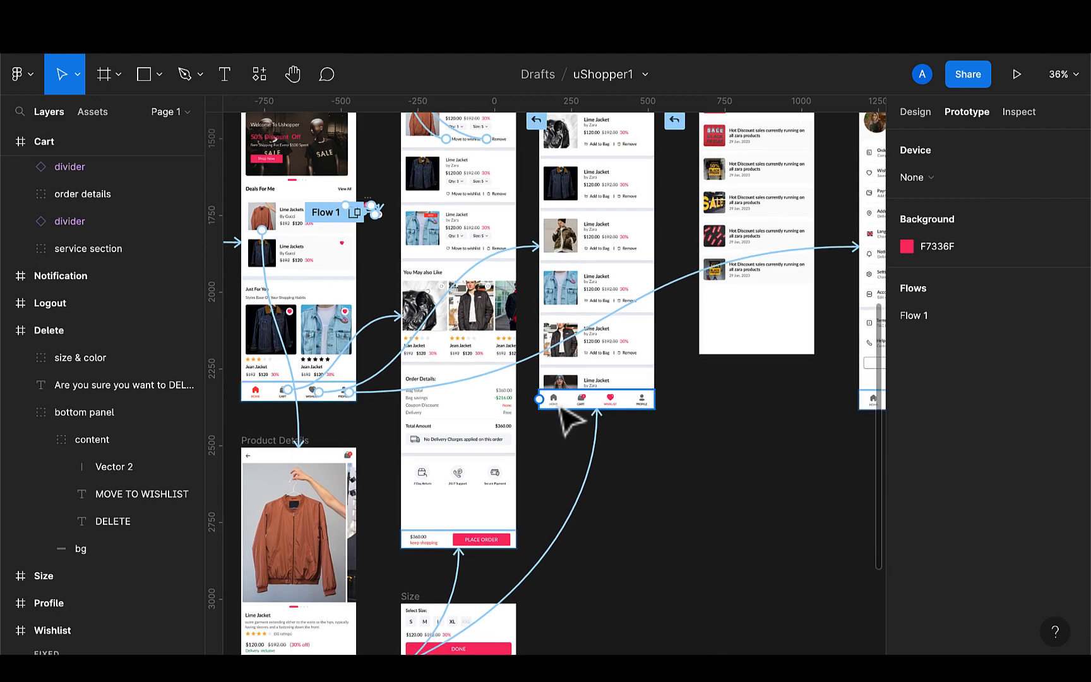
{"action": "left_click", "coordinate": [559, 408]}
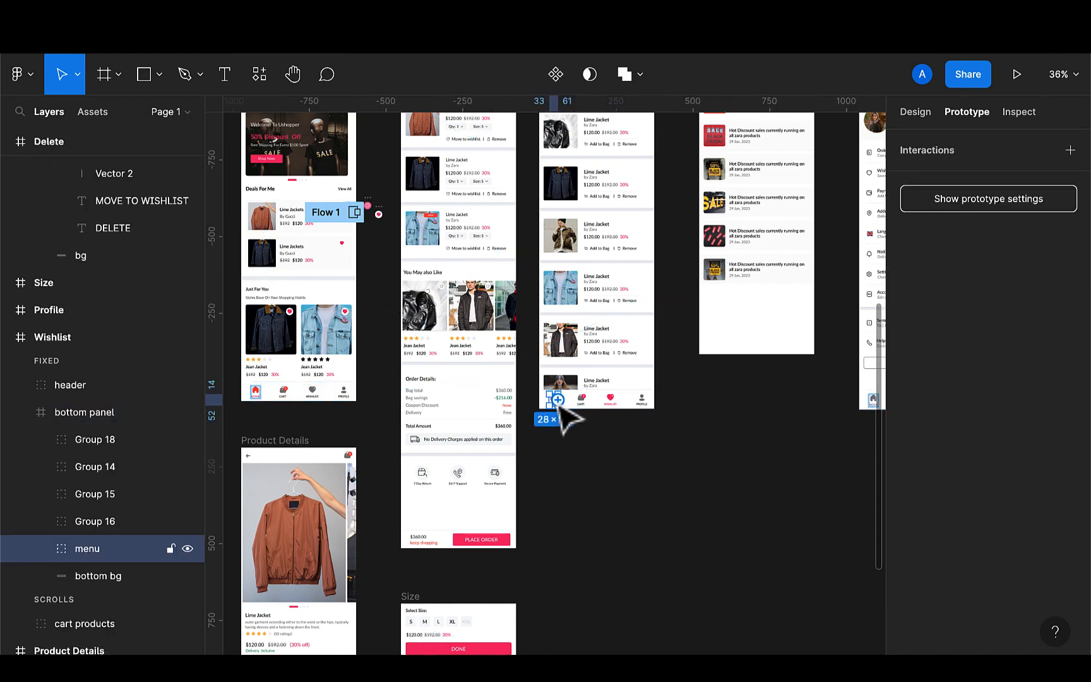
{"action": "left_click_drag", "start_coordinate": [558, 400], "coordinate": [349, 381]}
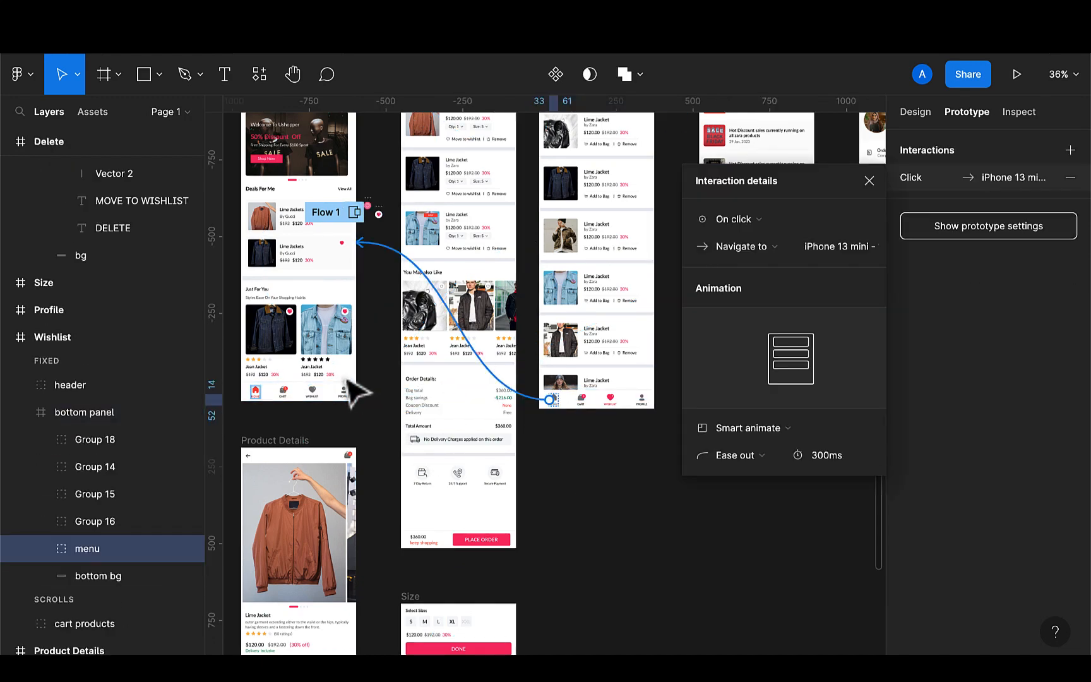
Group the cart icon and its CART label in the Wishlist's bottom panel
{"action": "left_click", "coordinate": [584, 401]}
{"action": "scroll", "coordinate": [584, 425], "scroll_direction": "up", "scroll_amount": 5}
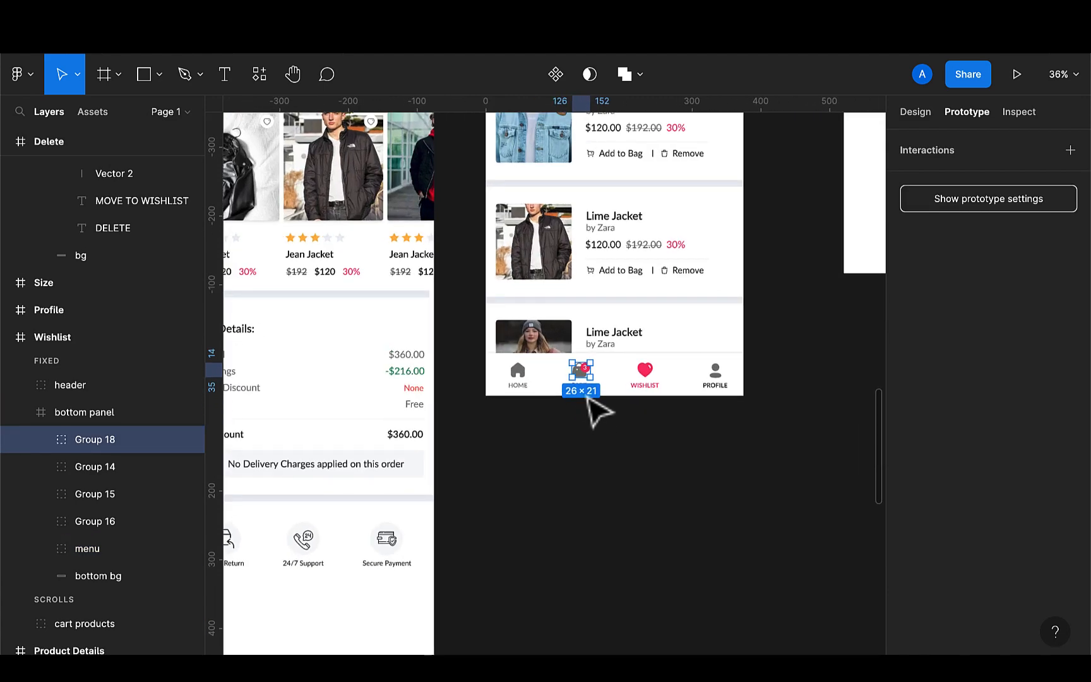
{"action": "left_click", "coordinate": [625, 389]}
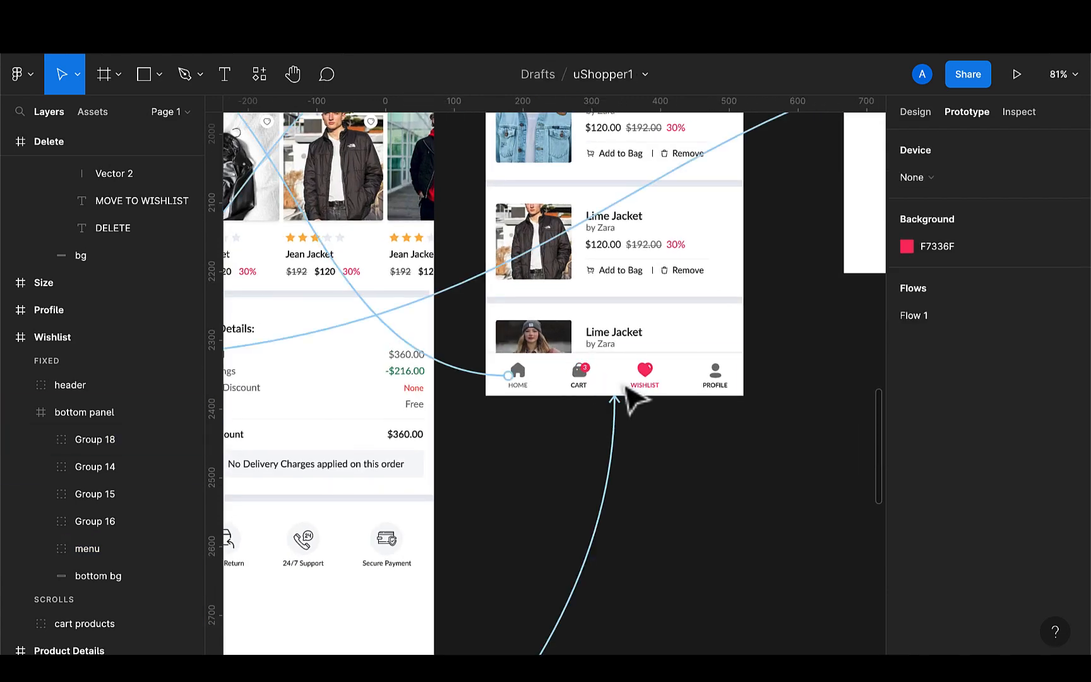
{"action": "left_click", "coordinate": [579, 391]}
{"action": "left_click", "coordinate": [584, 376]}
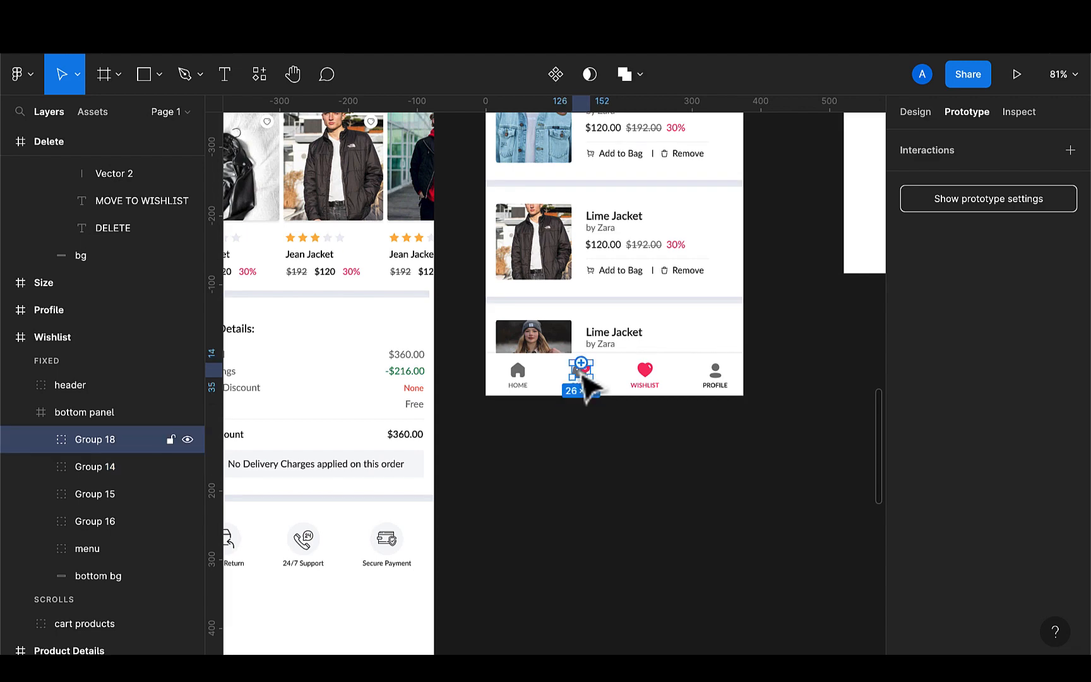
{"action": "scroll", "coordinate": [584, 379], "scroll_direction": "up", "scroll_amount": 5}
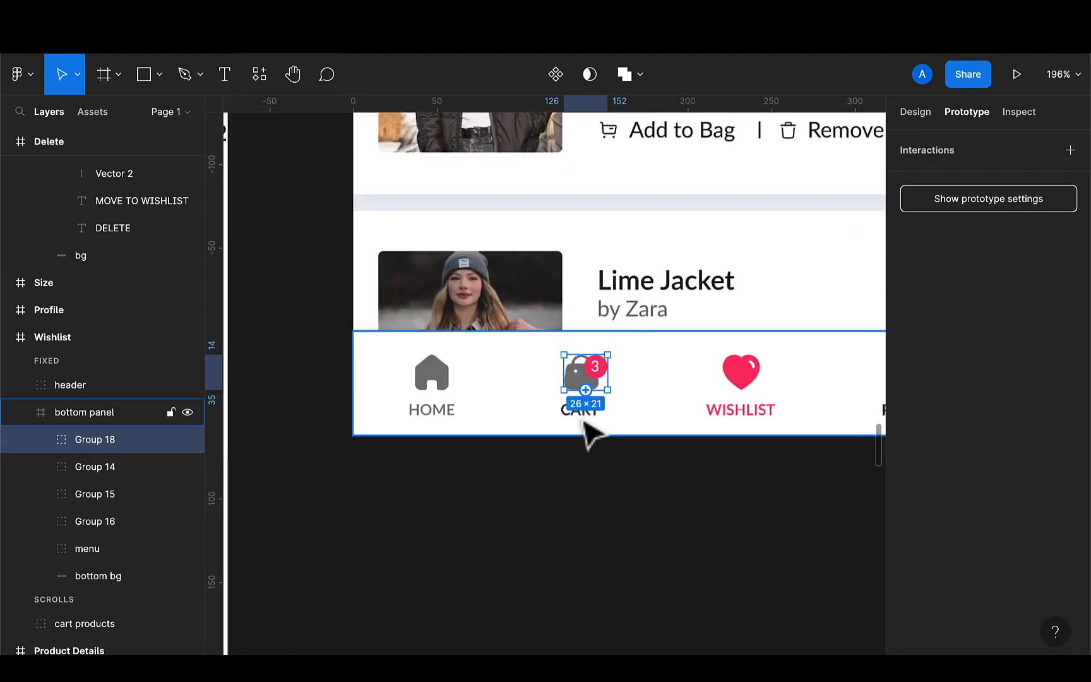
{"action": "left_click", "coordinate": [585, 425], "text": "shift"}
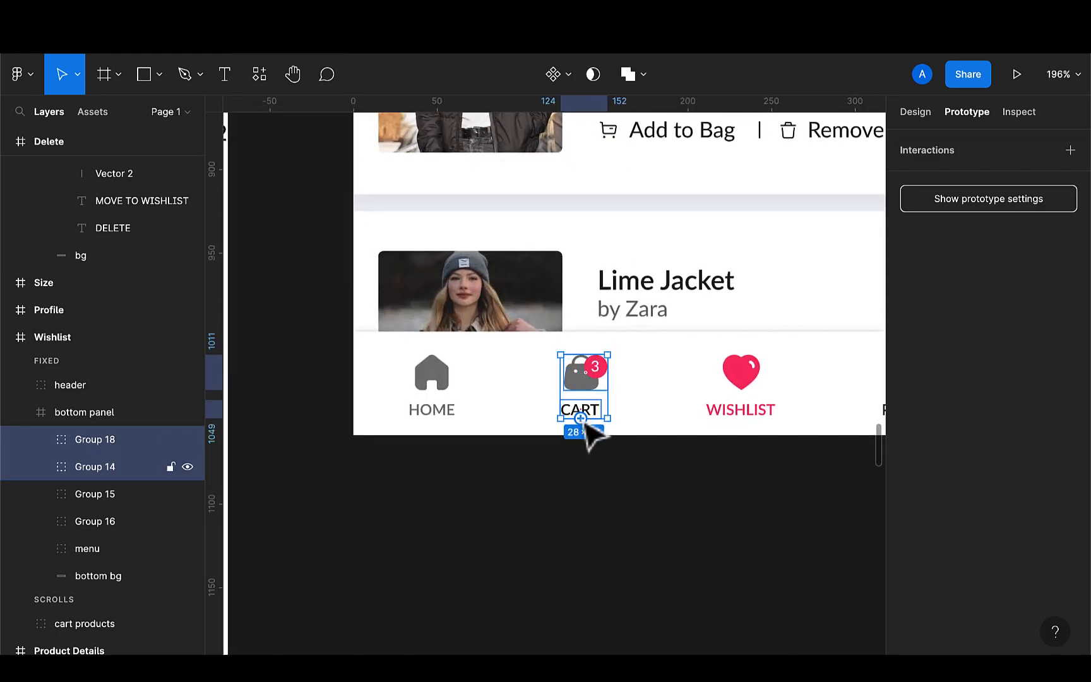
{"action": "key", "text": "ctrl+g"}
Link the grouped Cart button in the Wishlist's bottom panel to the Cart frame on click with Smart animate
{"action": "scroll", "coordinate": [591, 435], "scroll_direction": "down", "scroll_amount": 5}
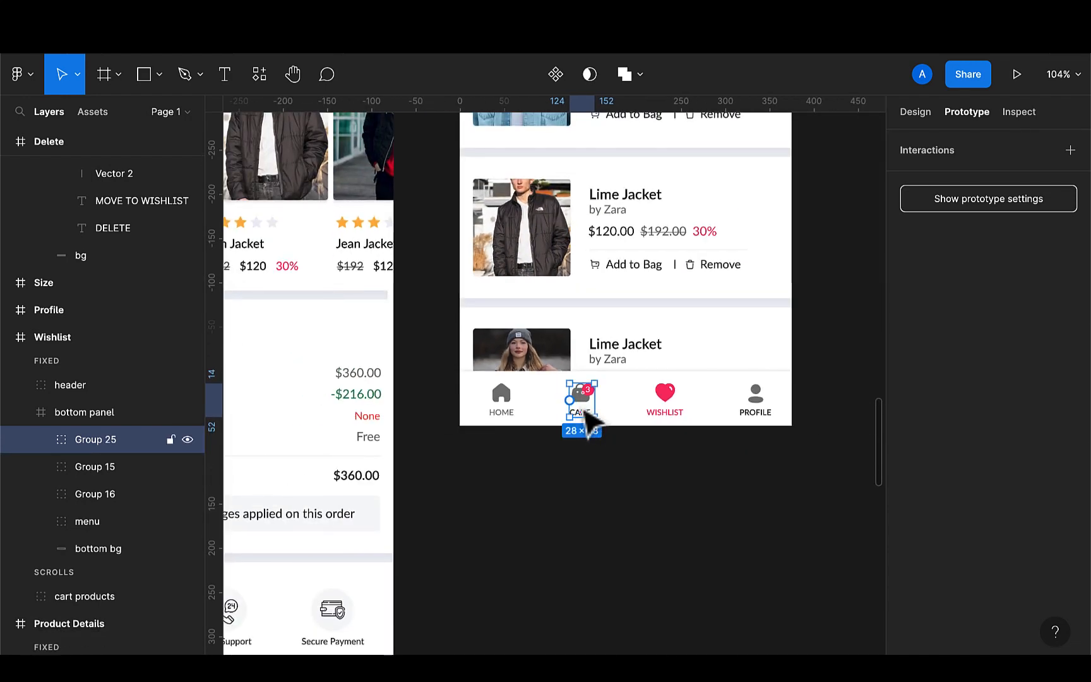
{"action": "scroll", "coordinate": [589, 426], "scroll_direction": "down", "scroll_amount": 5}
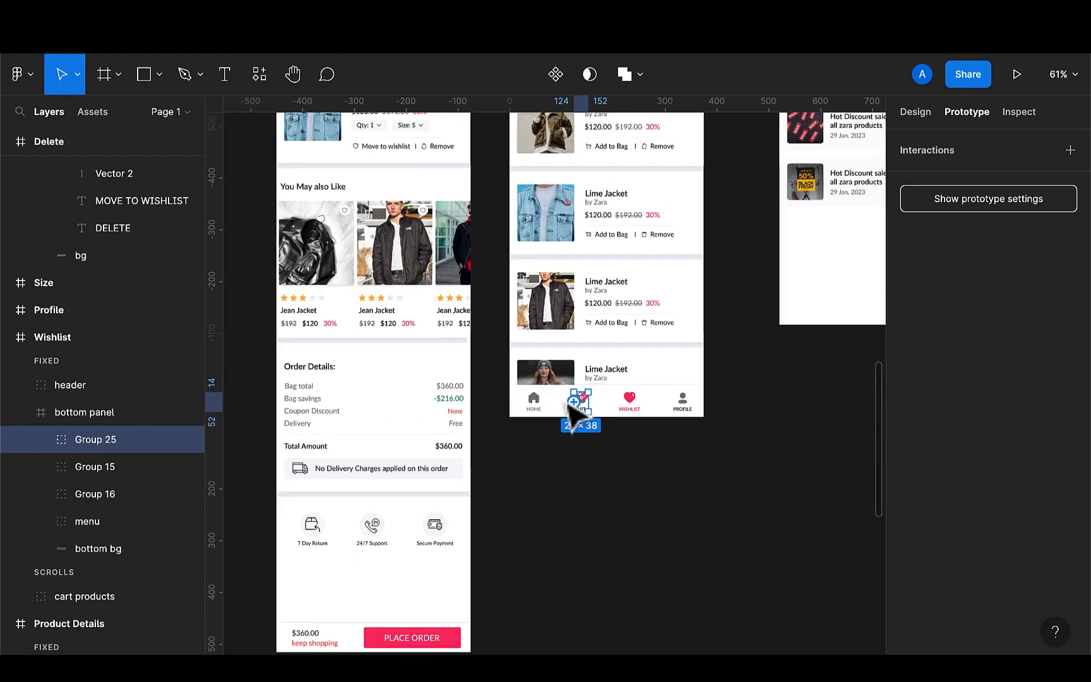
{"action": "left_click_drag", "start_coordinate": [574, 402], "coordinate": [457, 437]}
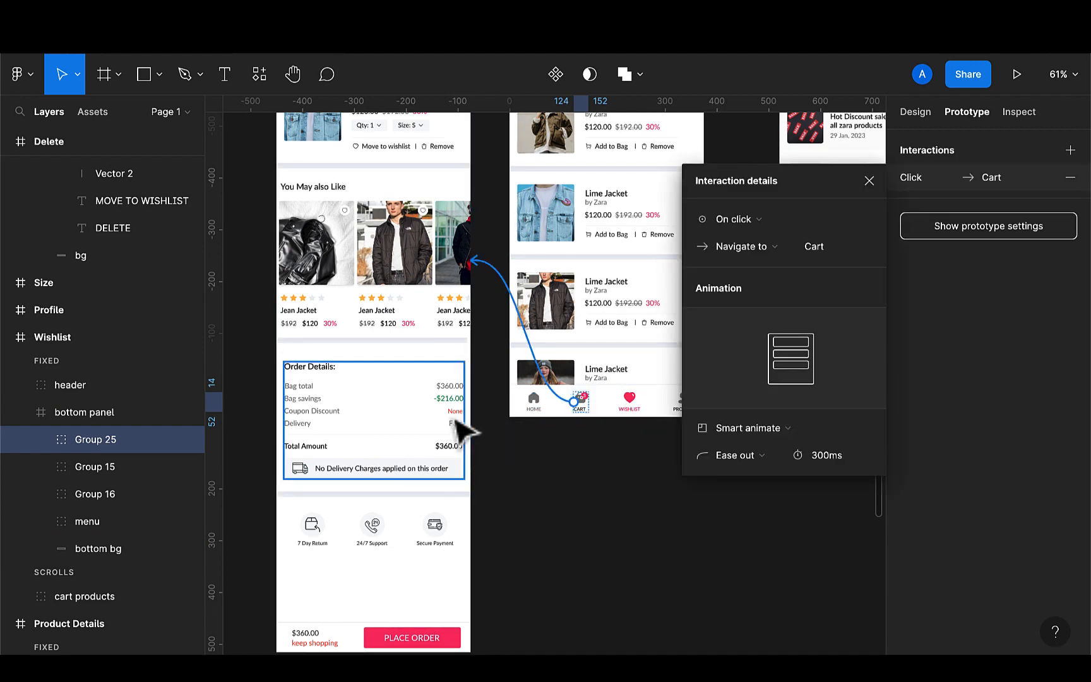
{"action": "left_click", "coordinate": [635, 409]}
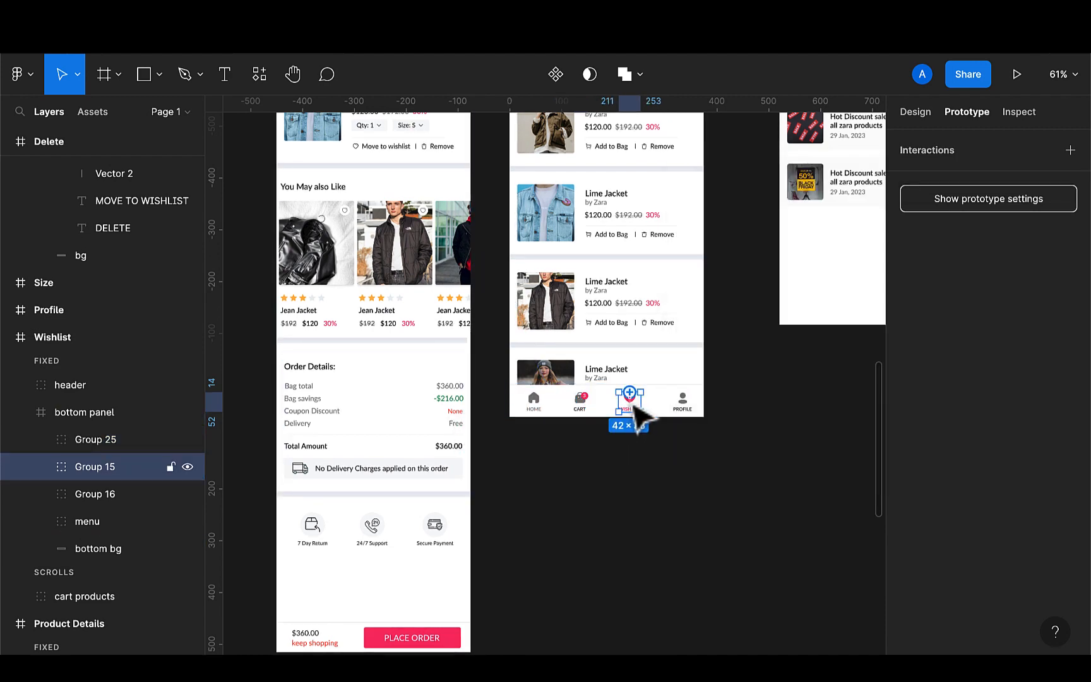
Link the profile icon in the Wishlist's bottom panel to the Profile frame on click with a Move in animation
{"action": "left_click", "coordinate": [687, 416]}
{"action": "scroll", "coordinate": [692, 419], "scroll_direction": "down", "scroll_amount": 5}
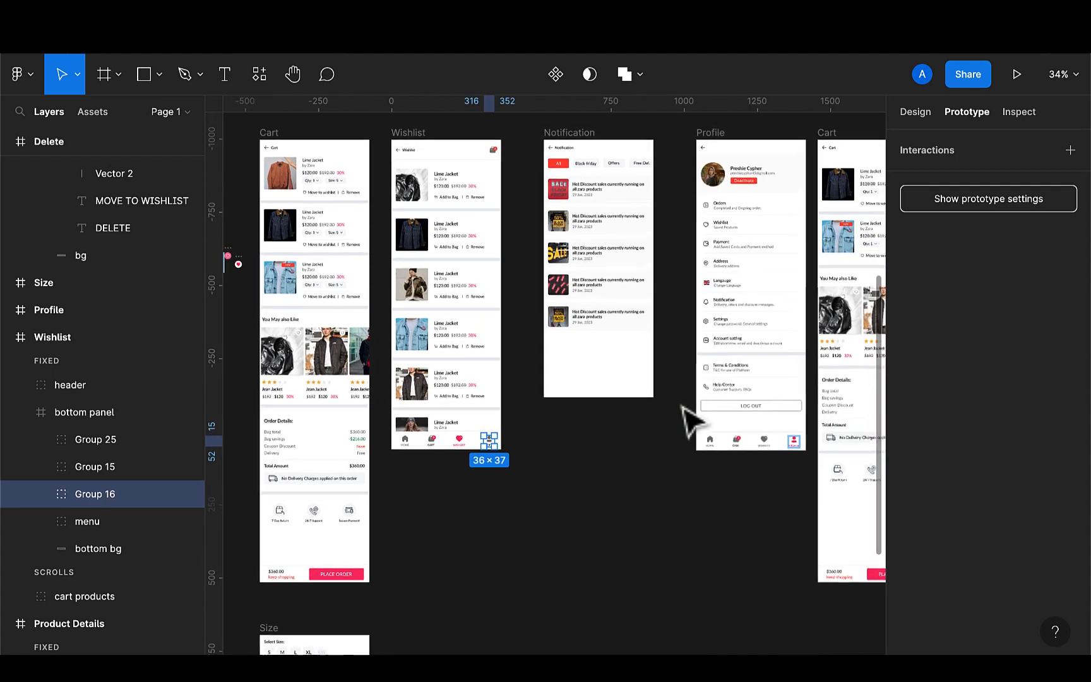
{"action": "left_click_drag", "start_coordinate": [494, 442], "coordinate": [715, 424]}
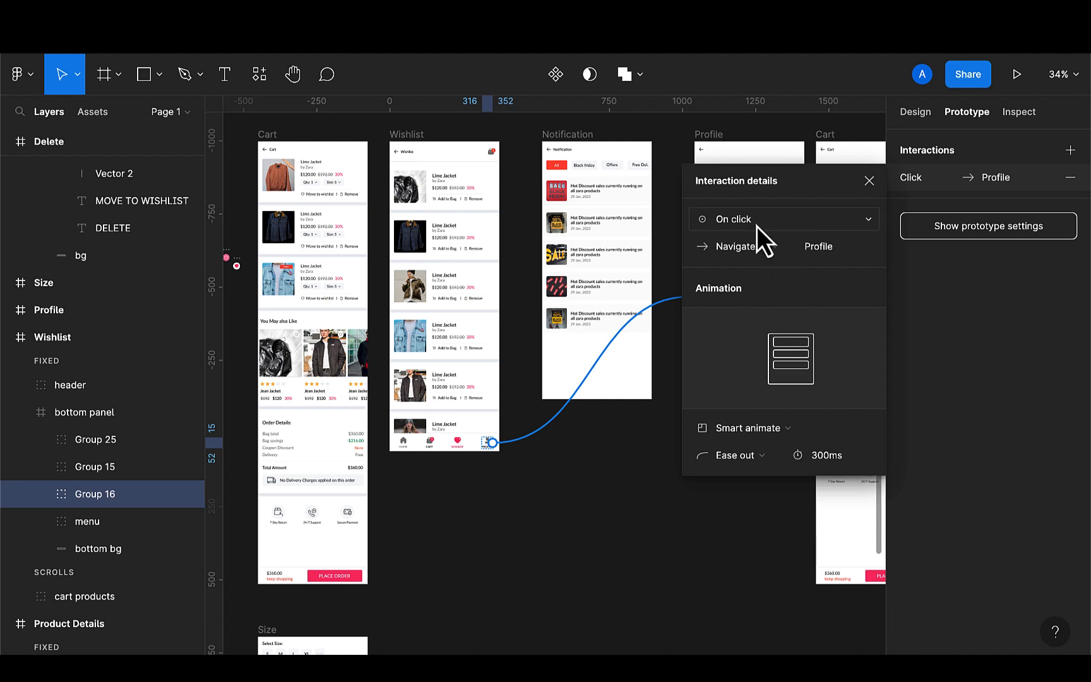
{"action": "left_click", "coordinate": [759, 430]}
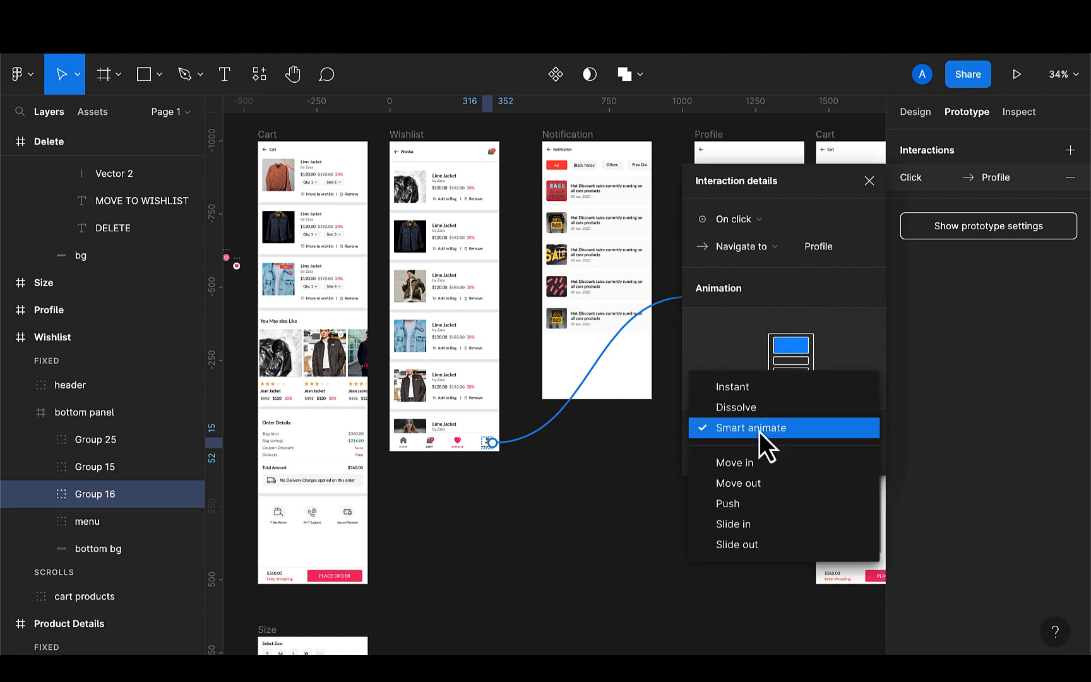
{"action": "left_click", "coordinate": [745, 460]}
{"action": "left_click", "coordinate": [478, 493]}
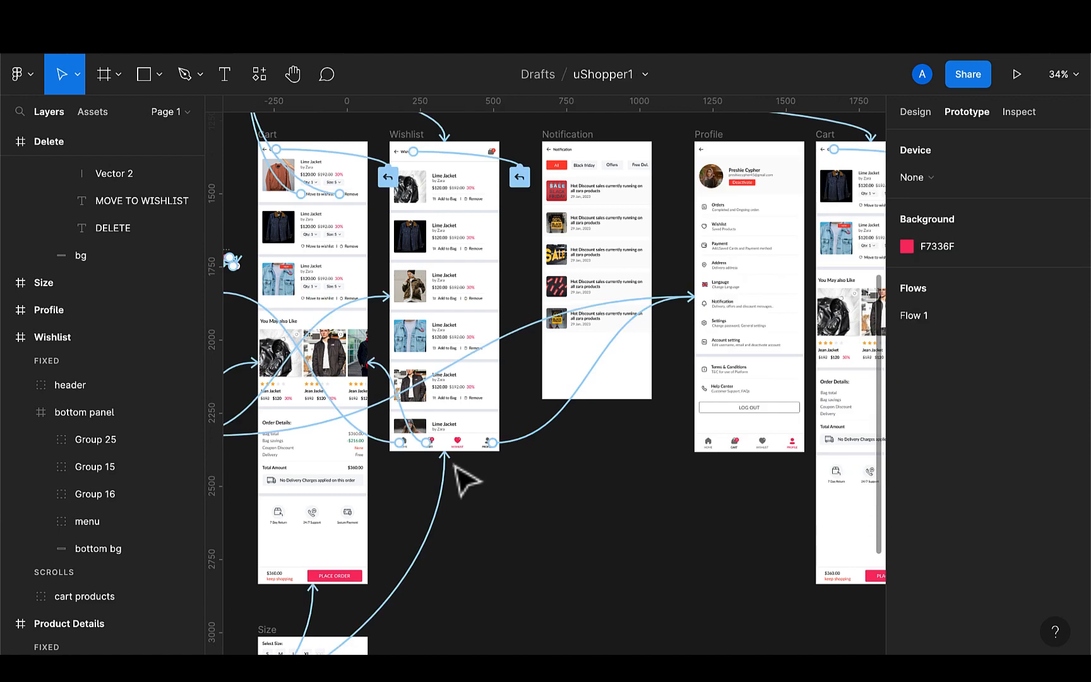
Change the Wishlist Cart button's transition animation to Move in
{"action": "scroll", "coordinate": [411, 450], "scroll_direction": "up", "scroll_amount": 3}
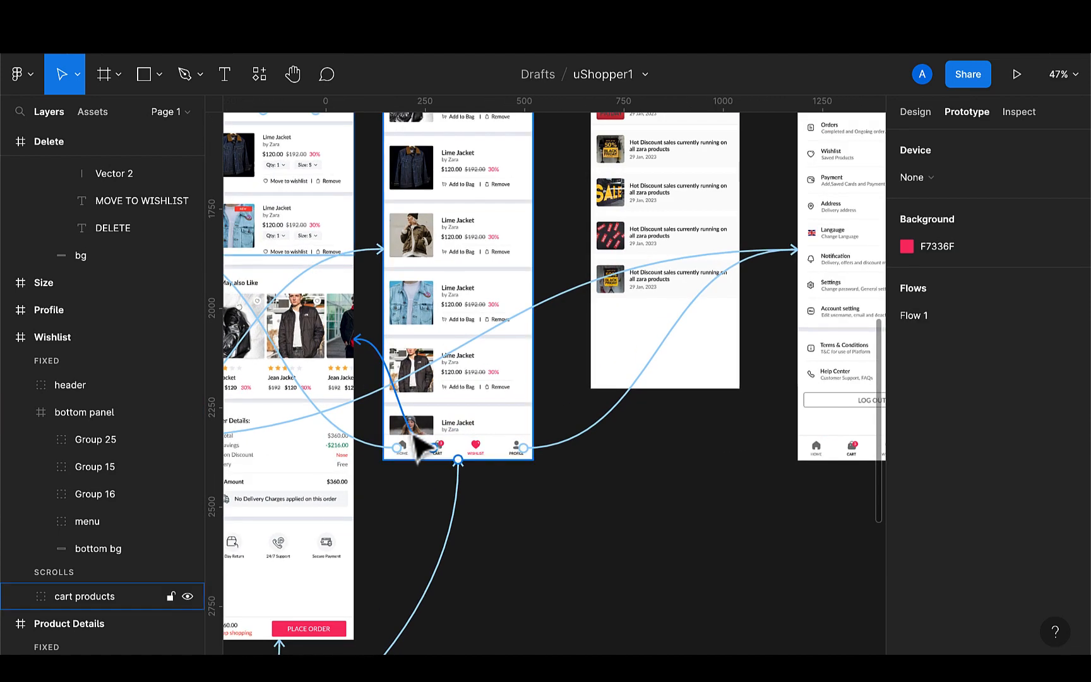
{"action": "left_click", "coordinate": [435, 448]}
{"action": "left_click", "coordinate": [766, 427]}
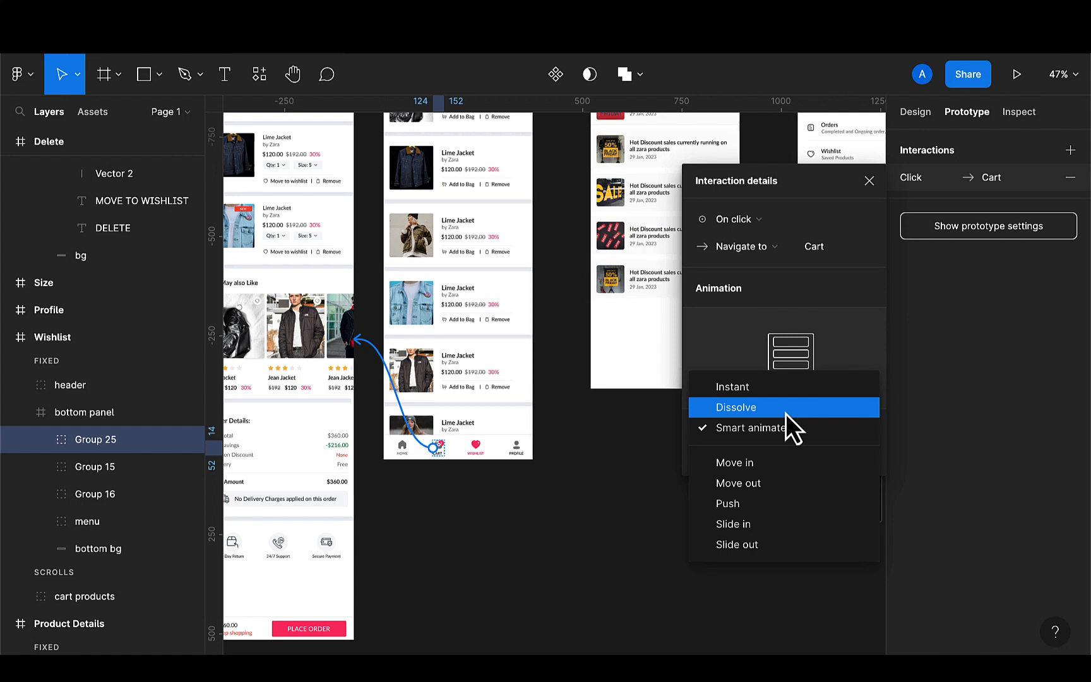
{"action": "left_click", "coordinate": [750, 464]}
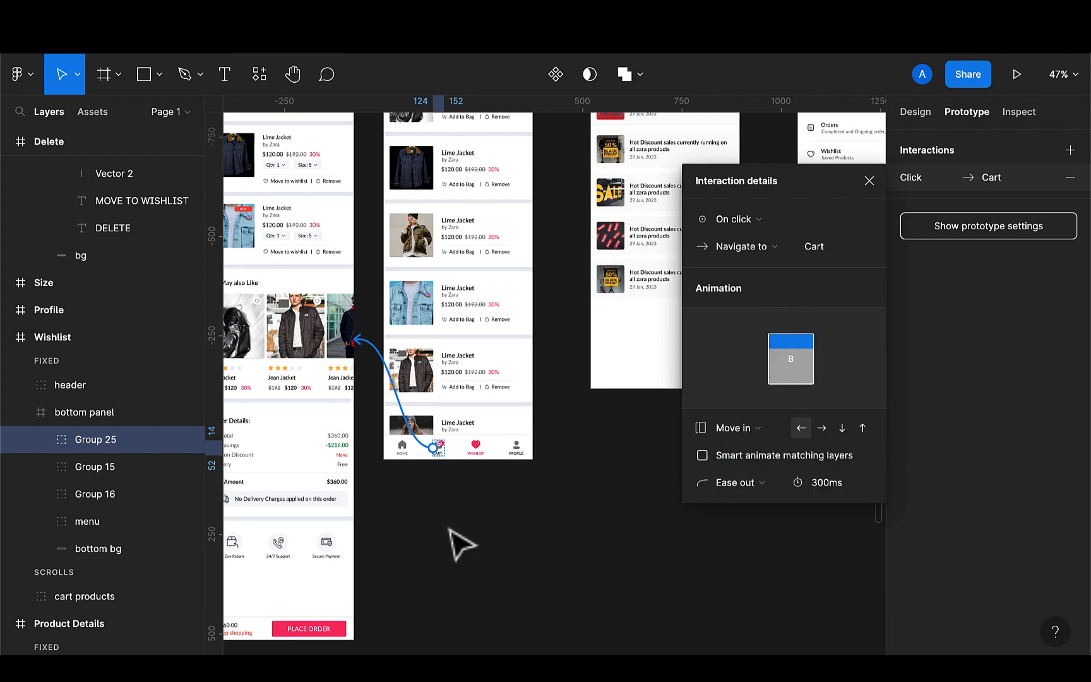
{"action": "left_click", "coordinate": [461, 545]}
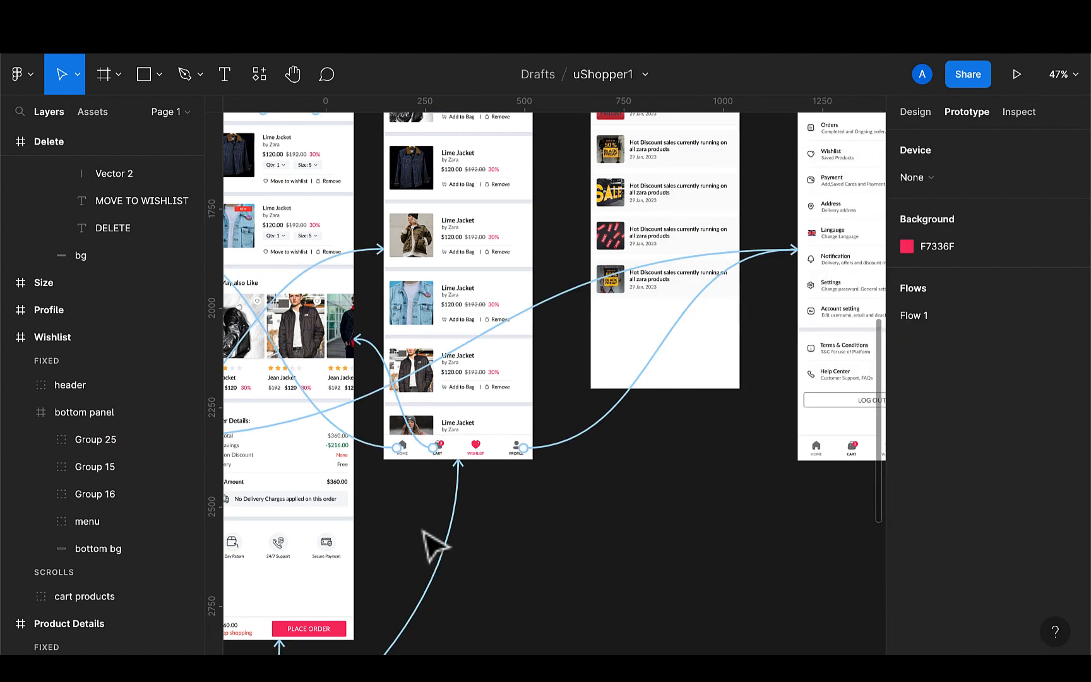
Change the Wishlist Home icon's transition animation to Move in
{"action": "left_click", "coordinate": [374, 450]}
{"action": "left_click", "coordinate": [751, 434]}
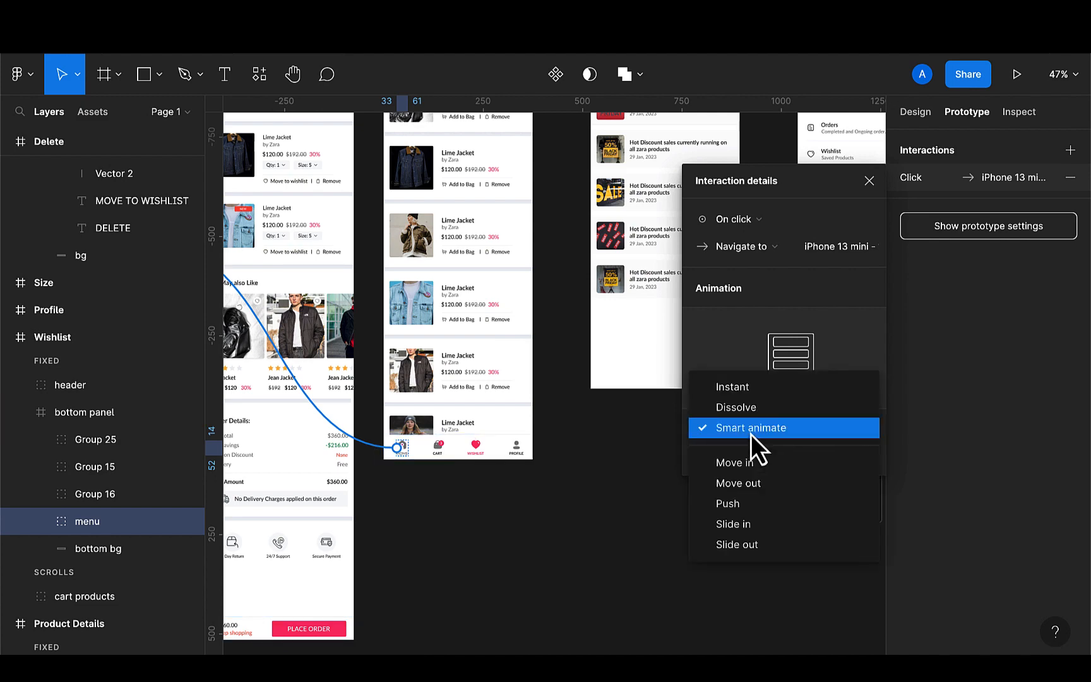
{"action": "left_click", "coordinate": [747, 464]}
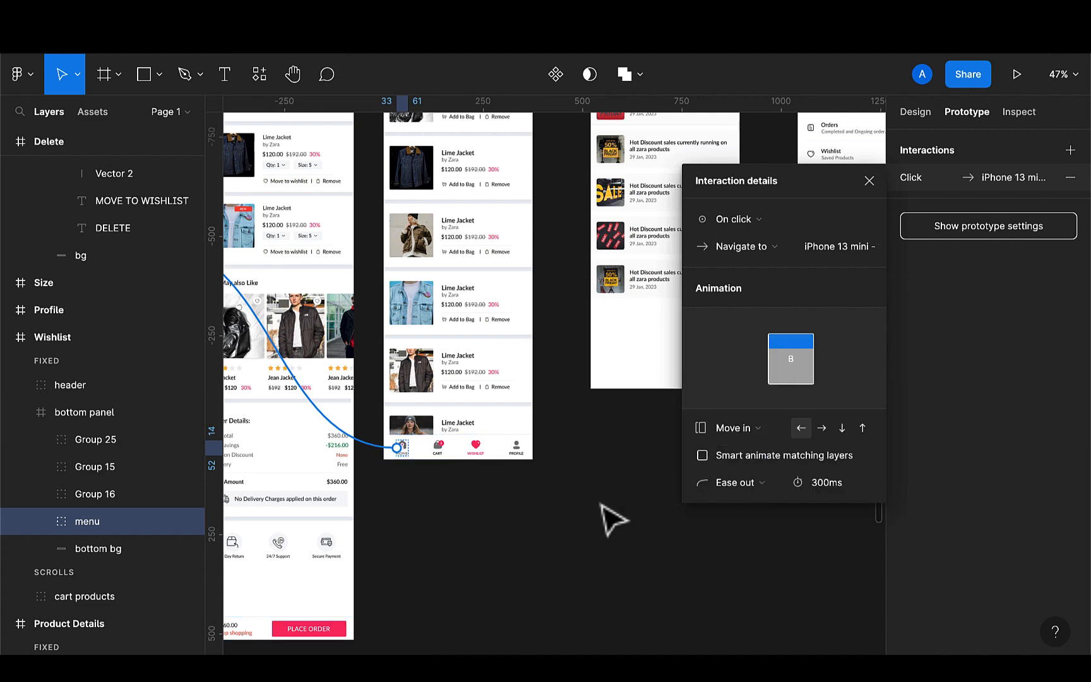
{"action": "left_click", "coordinate": [614, 519]}
Link the icon in the iPhone 13 mini - 1 home frame's header to the Notification frame on click
{"action": "scroll", "coordinate": [657, 502], "scroll_direction": "down", "scroll_amount": 3, "text": "ctrl"}
{"action": "scroll", "coordinate": [658, 502], "scroll_direction": "up", "scroll_amount": 1}
{"action": "scroll", "coordinate": [657, 502], "scroll_direction": "right", "scroll_amount": 1}
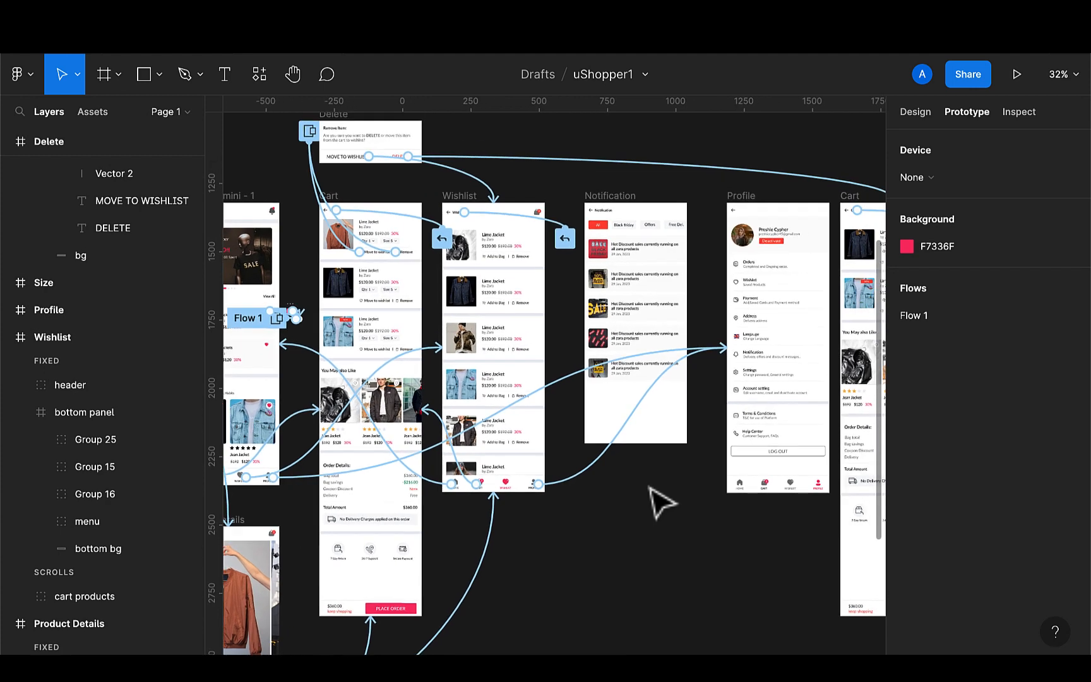
{"action": "scroll", "coordinate": [660, 502], "scroll_direction": "left", "scroll_amount": 1}
{"action": "scroll", "coordinate": [660, 502], "scroll_direction": "left", "scroll_amount": 3}
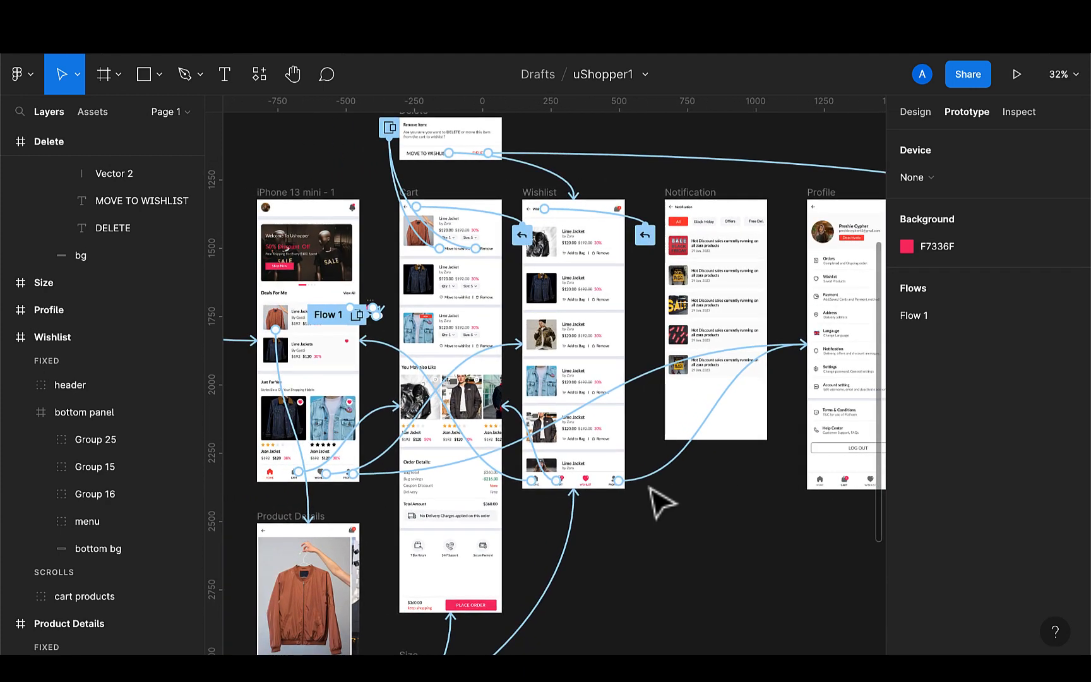
{"action": "scroll", "coordinate": [373, 243], "scroll_direction": "up", "scroll_amount": 1}
{"action": "scroll", "coordinate": [373, 243], "scroll_direction": "left", "scroll_amount": 1}
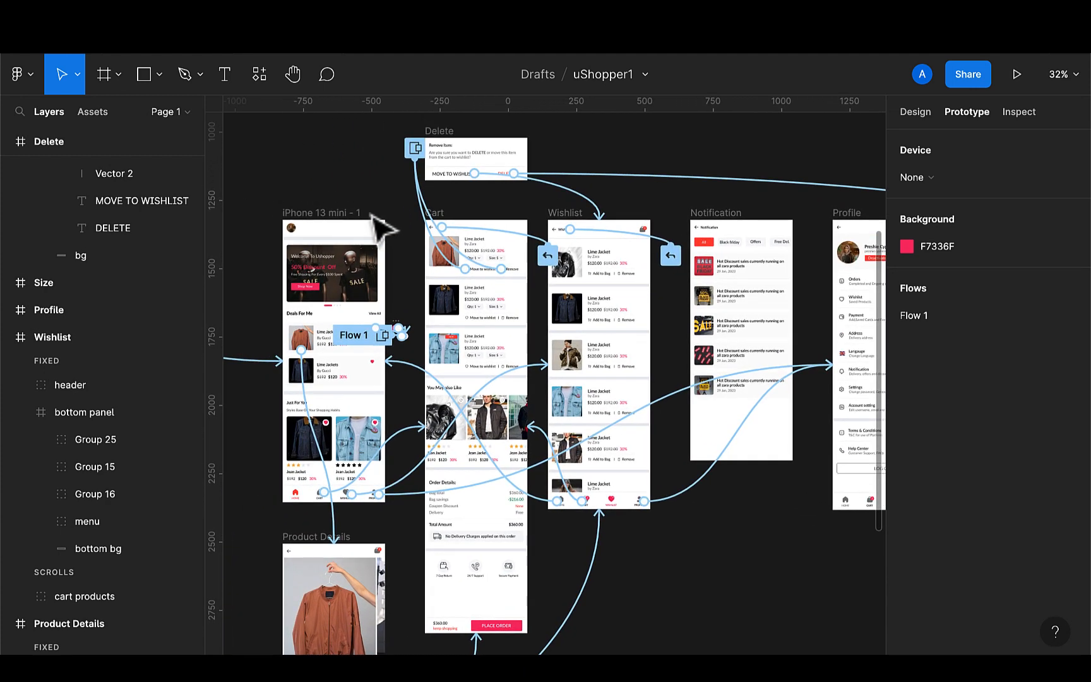
{"action": "scroll", "coordinate": [375, 230], "scroll_direction": "up", "scroll_amount": 3, "text": "ctrl"}
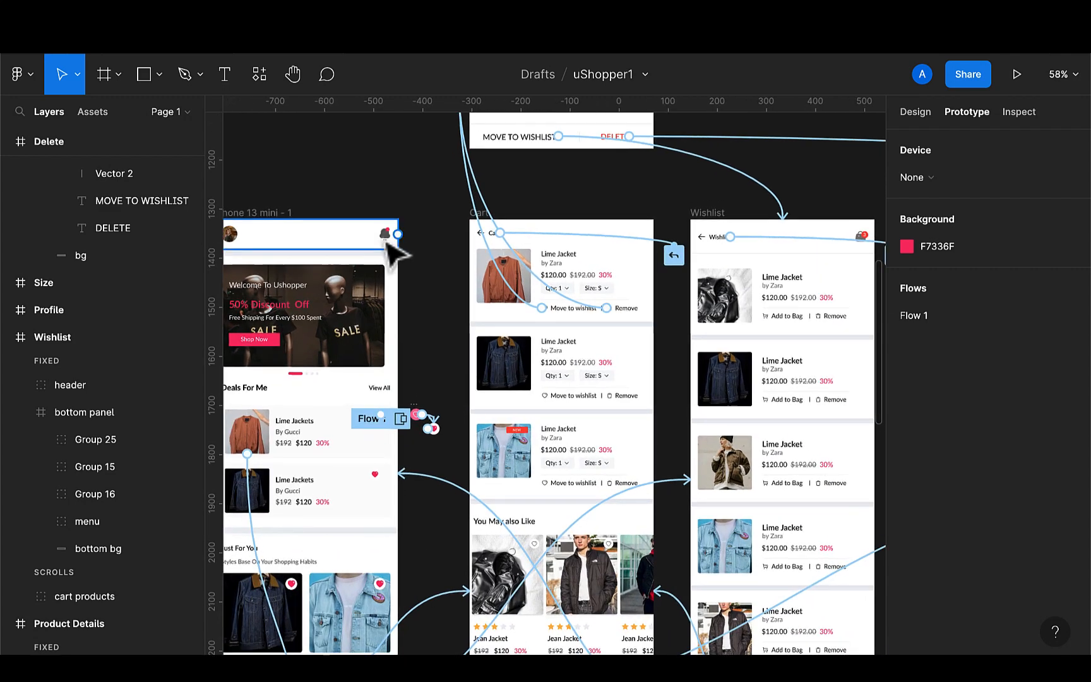
{"action": "double_click", "coordinate": [385, 240]}
{"action": "scroll", "coordinate": [390, 248], "scroll_direction": "down", "scroll_amount": 3}
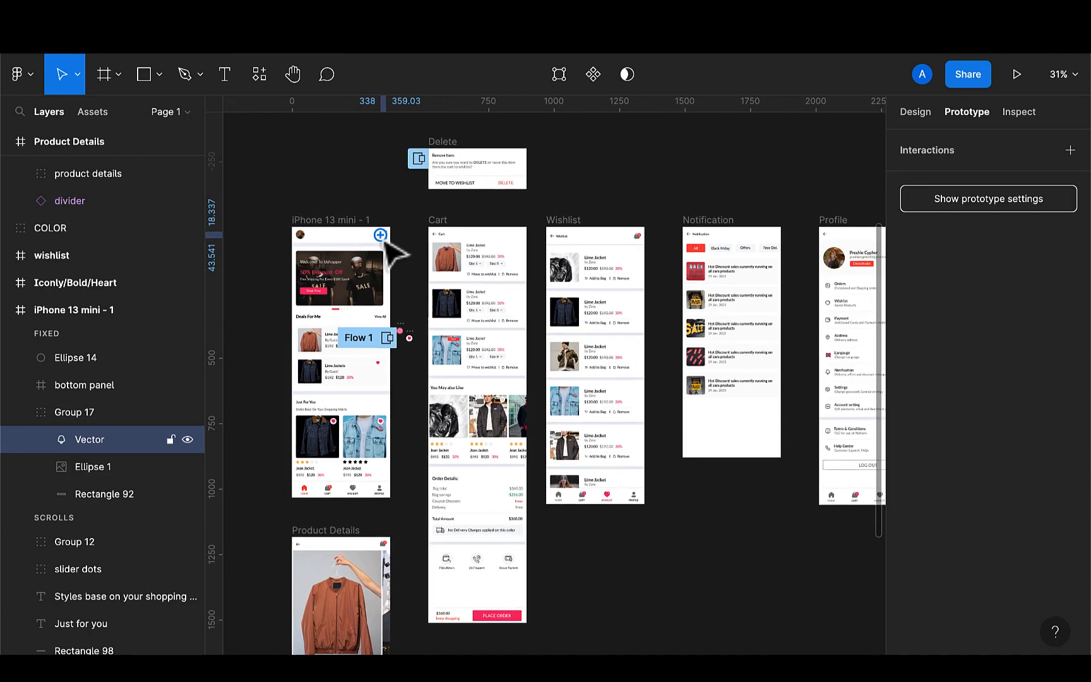
{"action": "left_click_drag", "start_coordinate": [381, 235], "coordinate": [723, 240]}
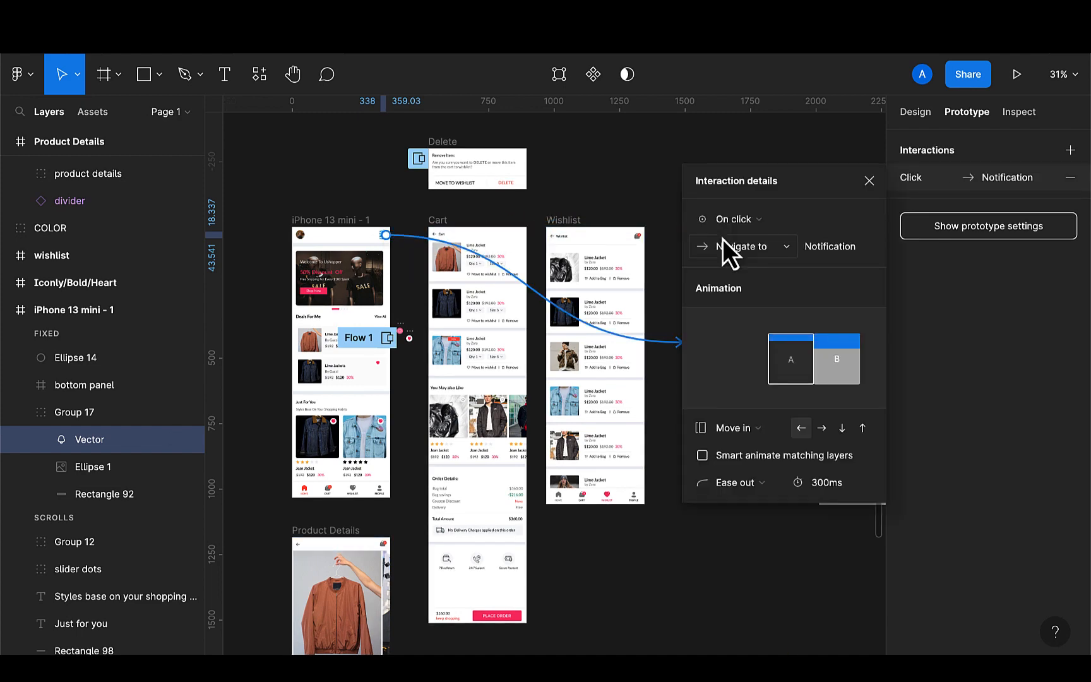
{"action": "scroll", "coordinate": [645, 285], "scroll_direction": "right", "scroll_amount": 5}
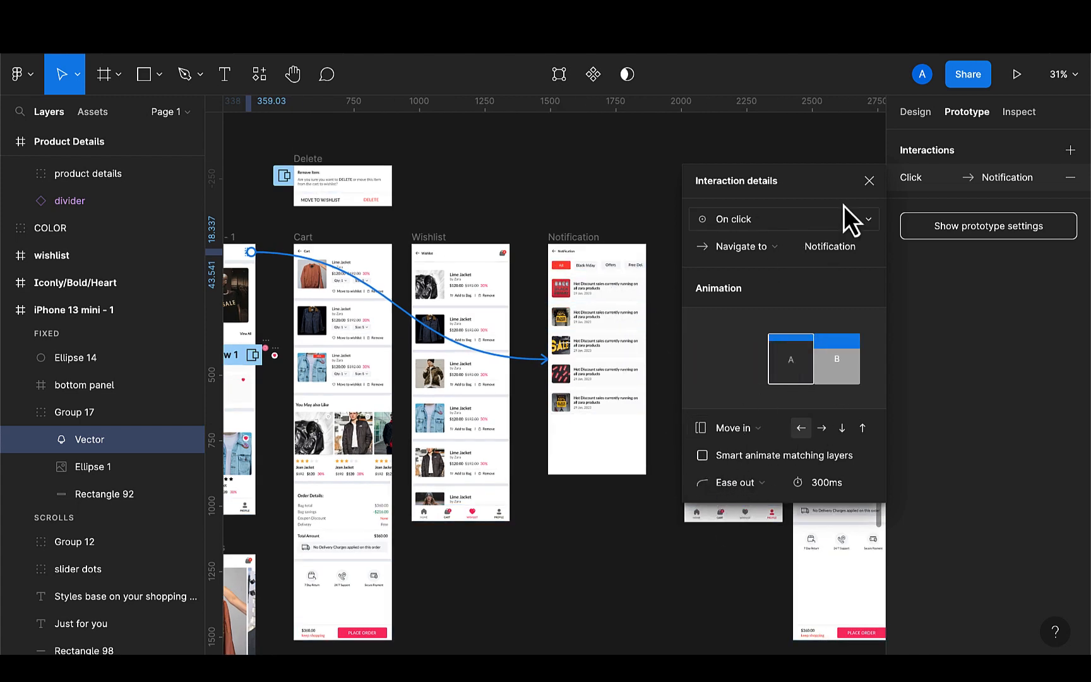
{"action": "left_click", "coordinate": [868, 182]}
{"action": "left_click", "coordinate": [625, 555]}
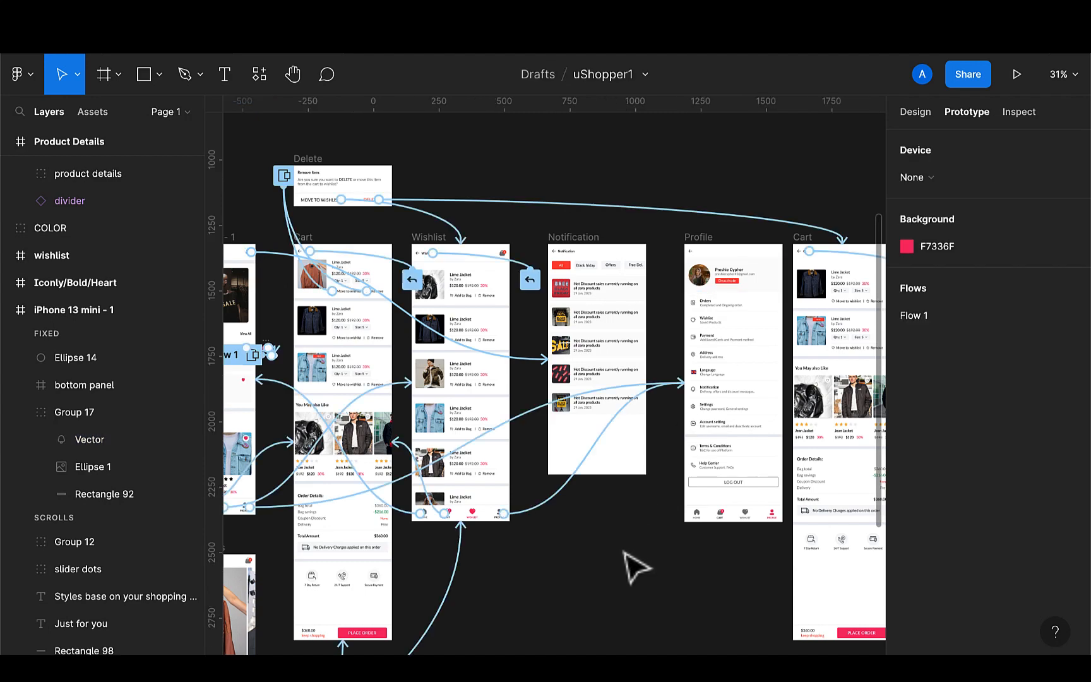
Link the Home icon in the Profile's bottom panel to the iPhone 13 mini home frame with a Move out animation
{"action": "scroll", "coordinate": [625, 554], "scroll_direction": "right", "scroll_amount": 3}
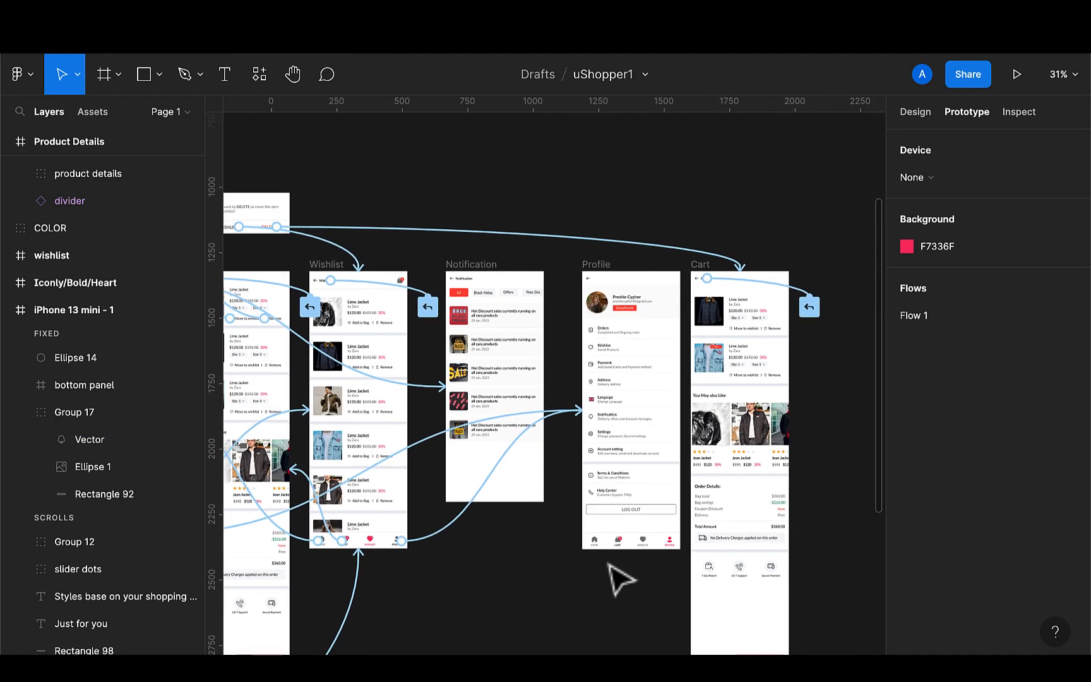
{"action": "scroll", "coordinate": [625, 555], "scroll_direction": "down", "scroll_amount": 2}
{"action": "scroll", "coordinate": [625, 555], "scroll_direction": "left", "scroll_amount": 1}
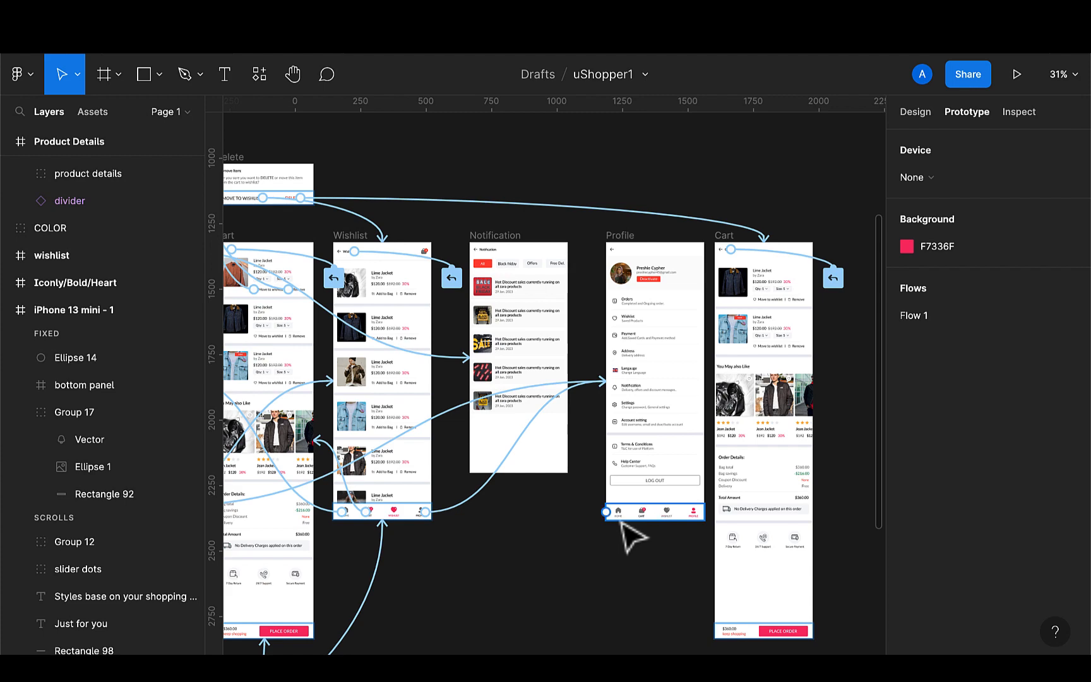
{"action": "scroll", "coordinate": [623, 525], "scroll_direction": "down", "scroll_amount": 1}
{"action": "scroll", "coordinate": [623, 526], "scroll_direction": "down", "scroll_amount": 1}
{"action": "scroll", "coordinate": [623, 525], "scroll_direction": "left", "scroll_amount": 1}
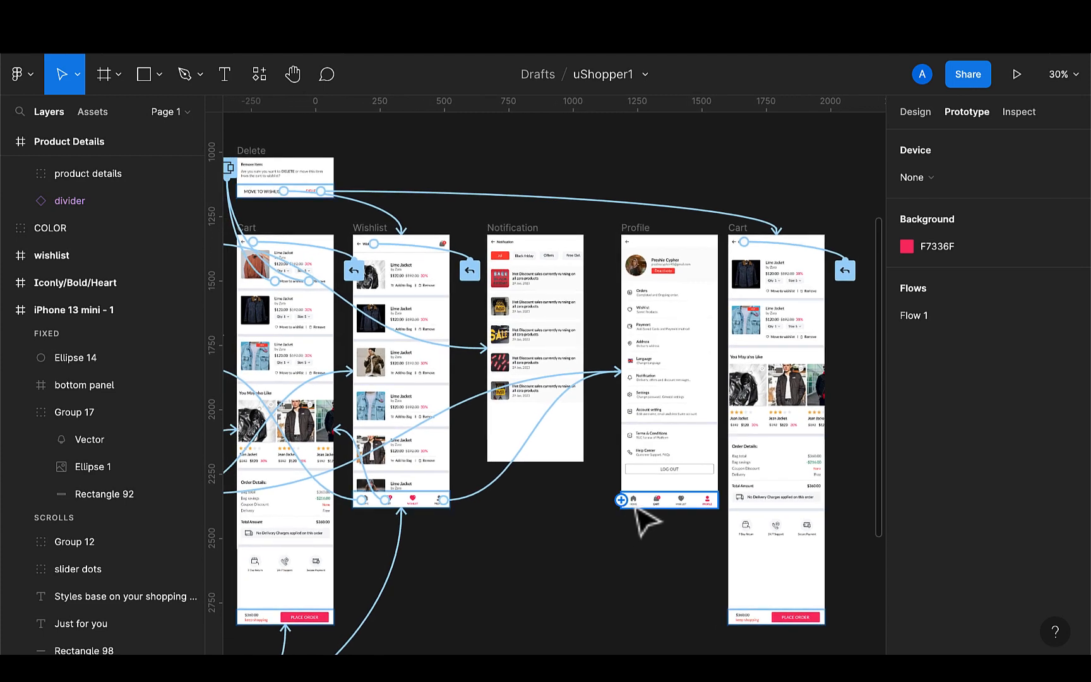
{"action": "left_click", "coordinate": [634, 503]}
{"action": "scroll", "coordinate": [638, 516], "scroll_direction": "left", "scroll_amount": 3}
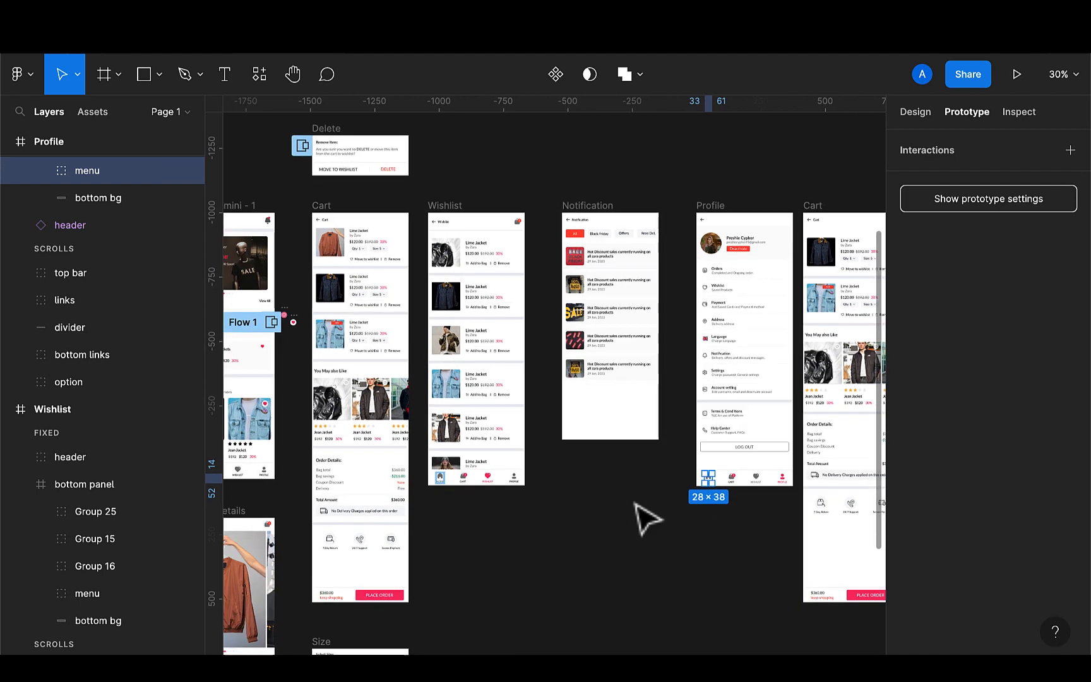
{"action": "scroll", "coordinate": [638, 516], "scroll_direction": "down", "scroll_amount": 3}
{"action": "left_click_drag", "start_coordinate": [691, 487], "coordinate": [370, 453]}
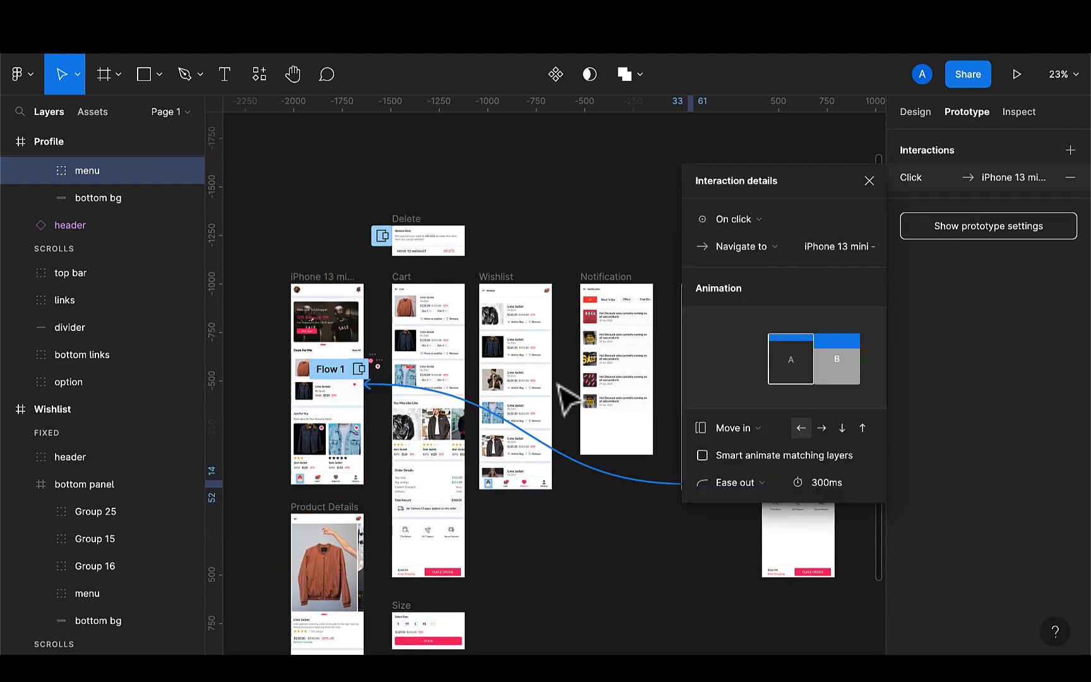
{"action": "left_click", "coordinate": [768, 436]}
{"action": "left_click", "coordinate": [759, 447]}
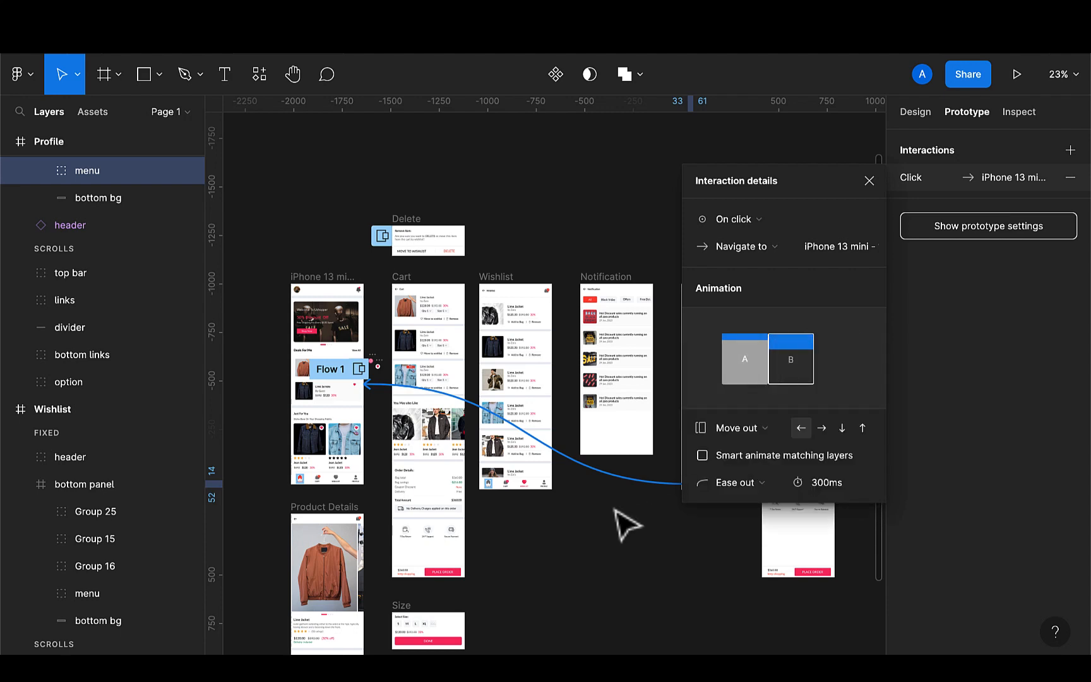
{"action": "scroll", "coordinate": [627, 524], "scroll_direction": "right", "scroll_amount": 5}
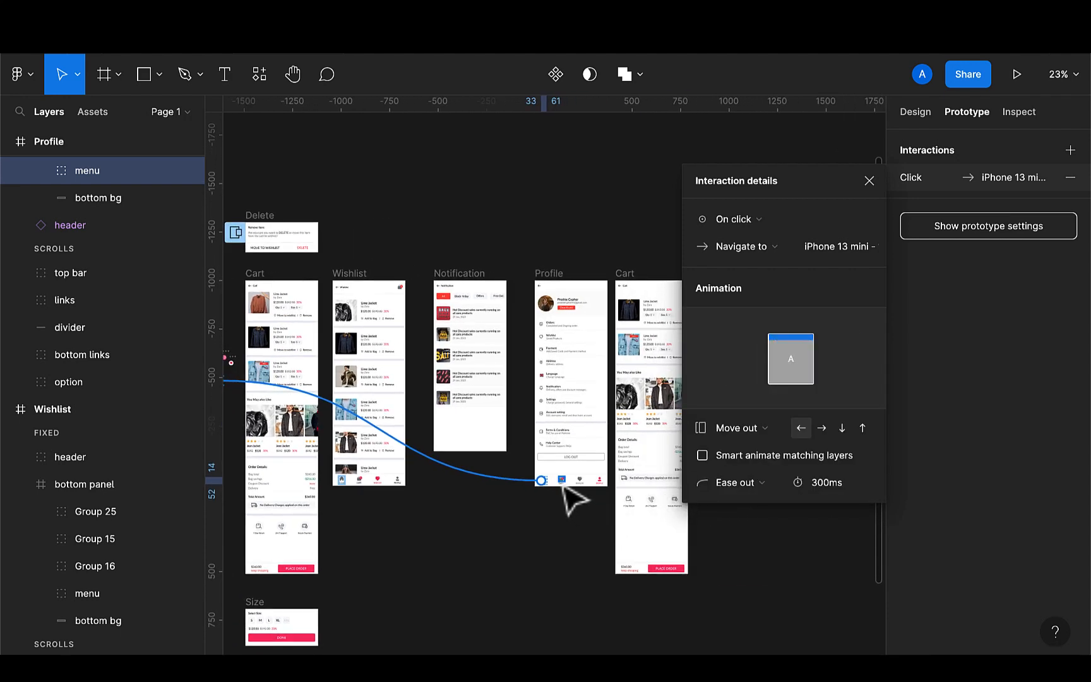
Group the cart icon and its CART label in the Profile's bottom panel
{"action": "left_click", "coordinate": [562, 482]}
{"action": "scroll", "coordinate": [564, 490], "scroll_direction": "up", "scroll_amount": 6}
{"action": "scroll", "coordinate": [565, 493], "scroll_direction": "up", "scroll_amount": 5}
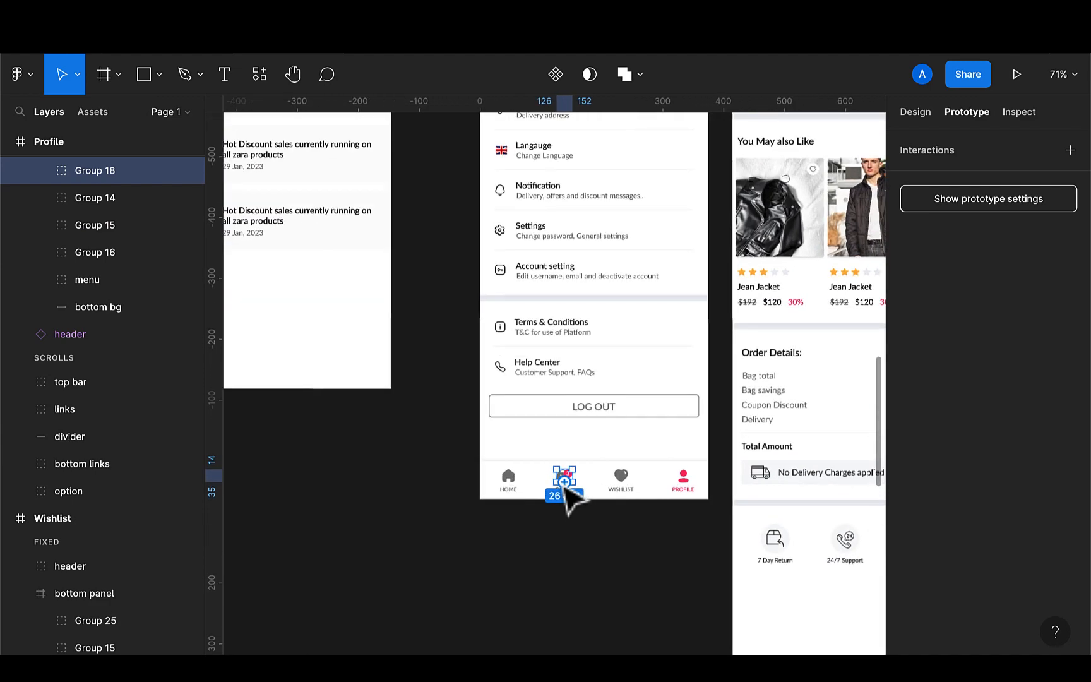
{"action": "left_click", "coordinate": [567, 497], "text": "shift"}
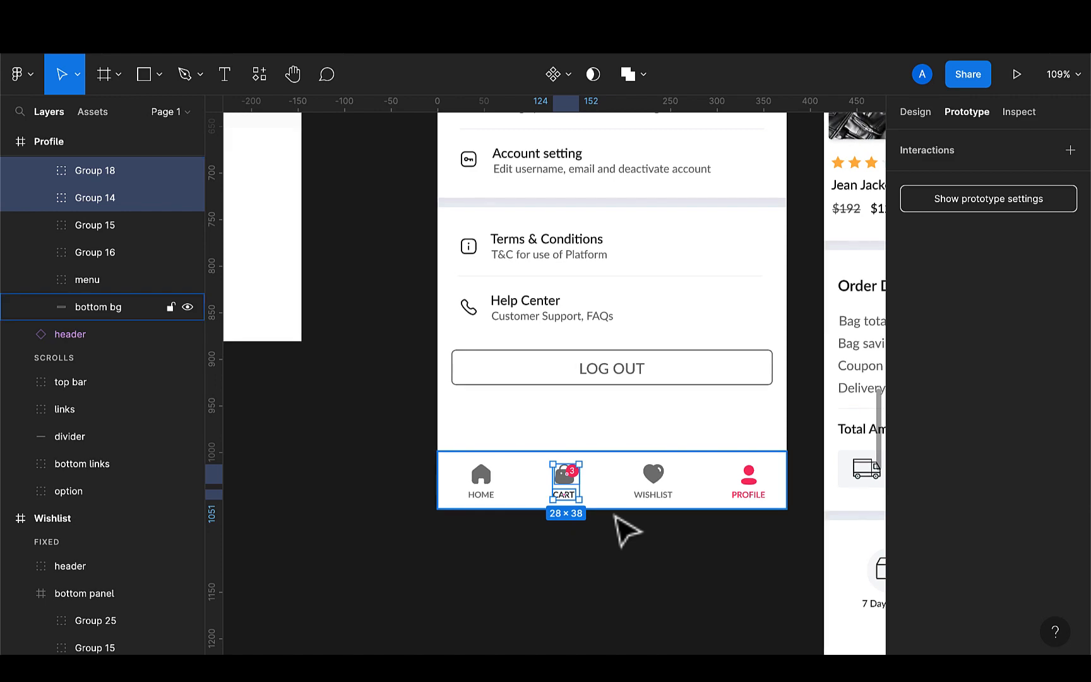
{"action": "key", "text": "ctrl+g"}
Link the grouped Cart button in the Profile's bottom panel to the Cart frame with a Move in animation
{"action": "scroll", "coordinate": [618, 518], "scroll_direction": "down", "scroll_amount": 4}
{"action": "scroll", "coordinate": [618, 521], "scroll_direction": "down", "scroll_amount": 4}
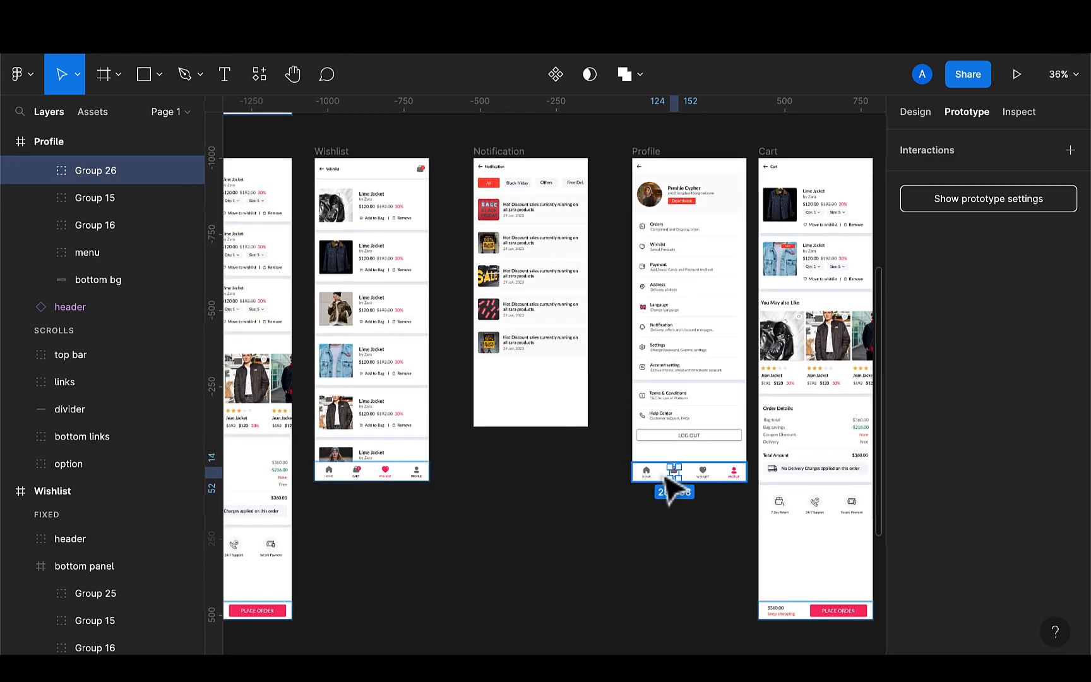
{"action": "left_click_drag", "start_coordinate": [672, 473], "coordinate": [286, 551]}
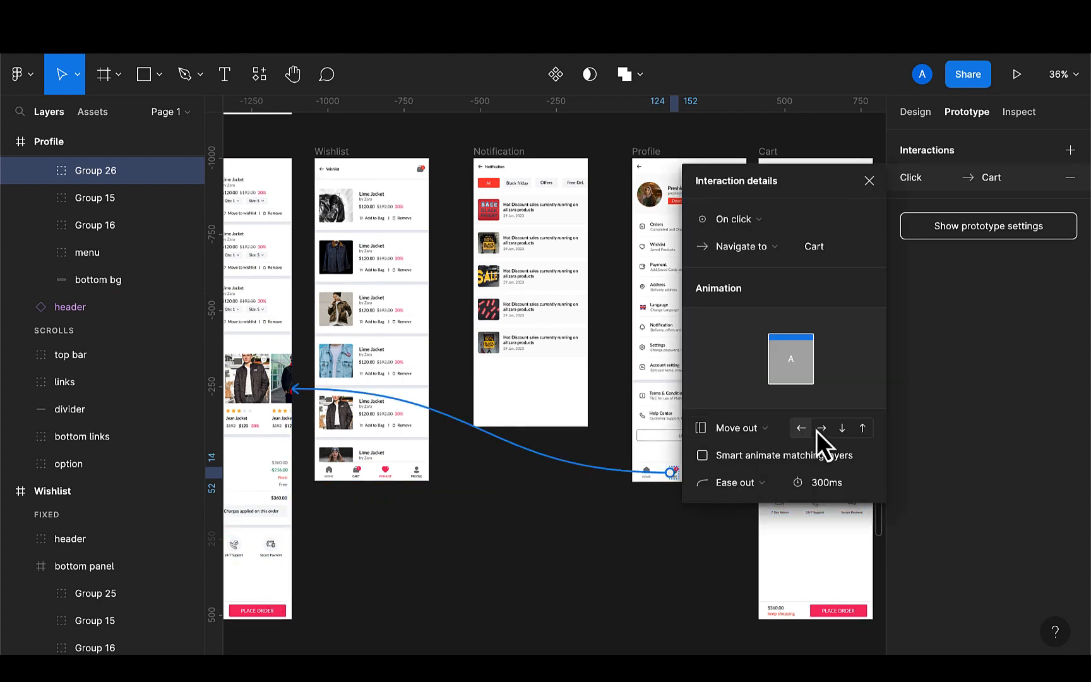
{"action": "left_click", "coordinate": [767, 434]}
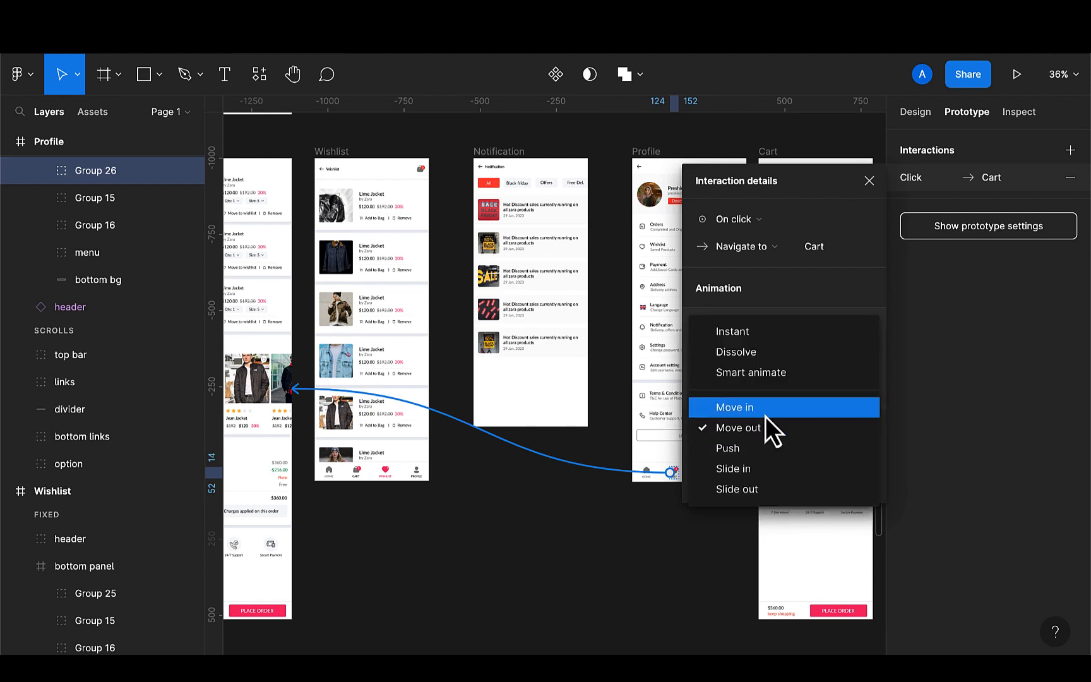
{"action": "left_click", "coordinate": [765, 417]}
{"action": "left_click", "coordinate": [662, 565]}
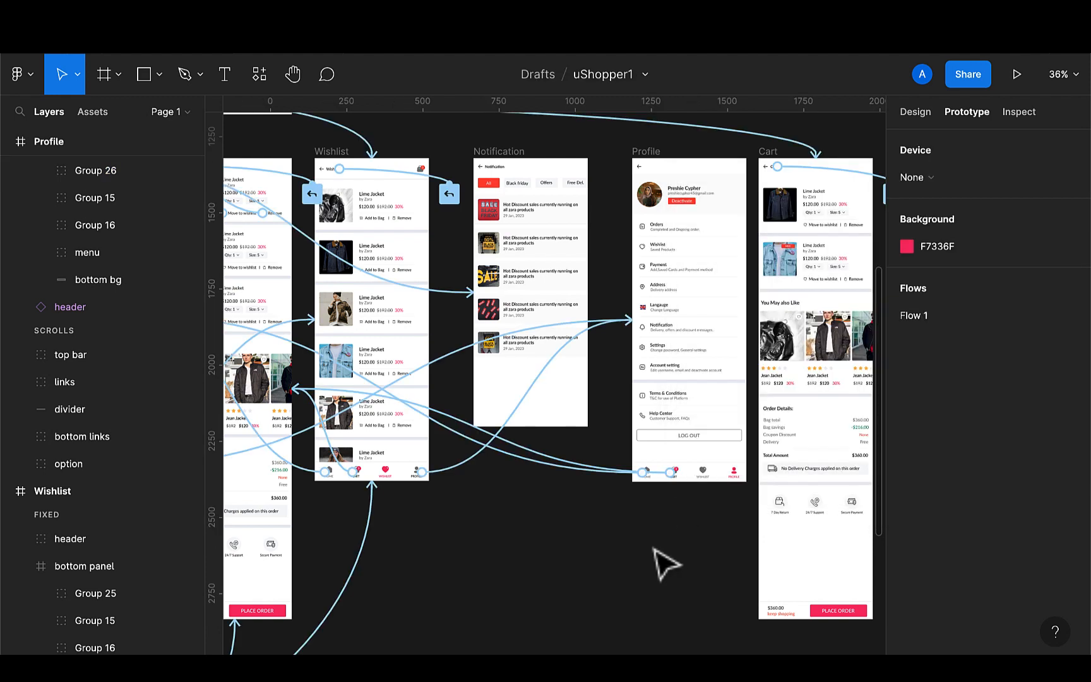
Link the Wishlist icon in the Profile's bottom panel to the Wishlist frame on click
{"action": "left_click", "coordinate": [704, 478]}
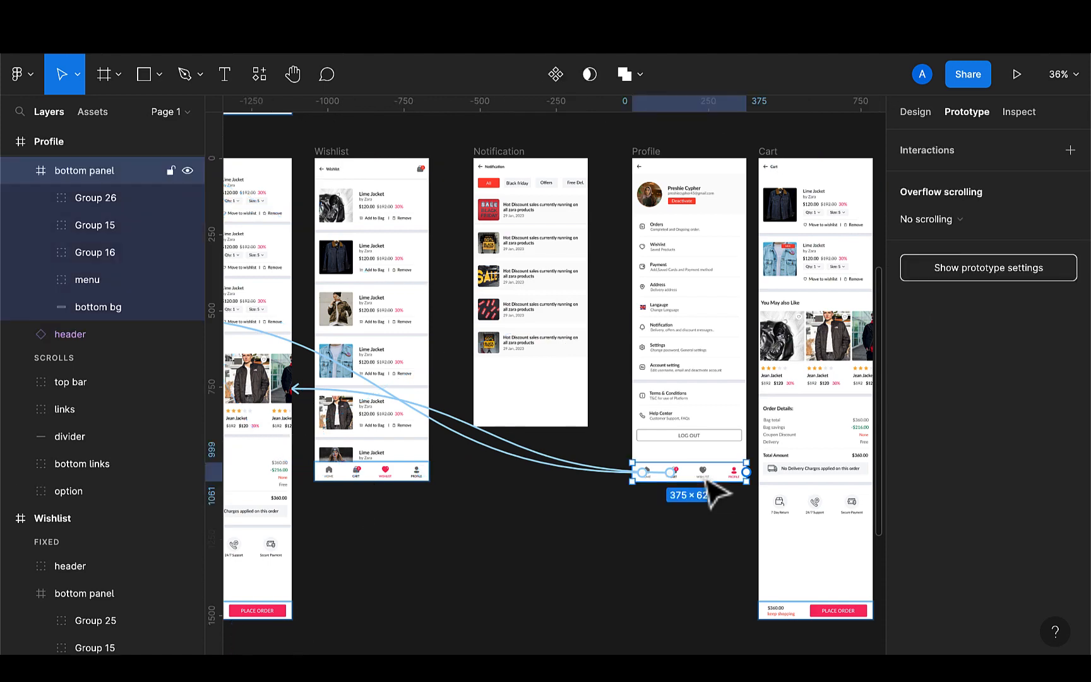
{"action": "left_click", "coordinate": [704, 478]}
{"action": "left_click_drag", "start_coordinate": [705, 480], "coordinate": [427, 464]}
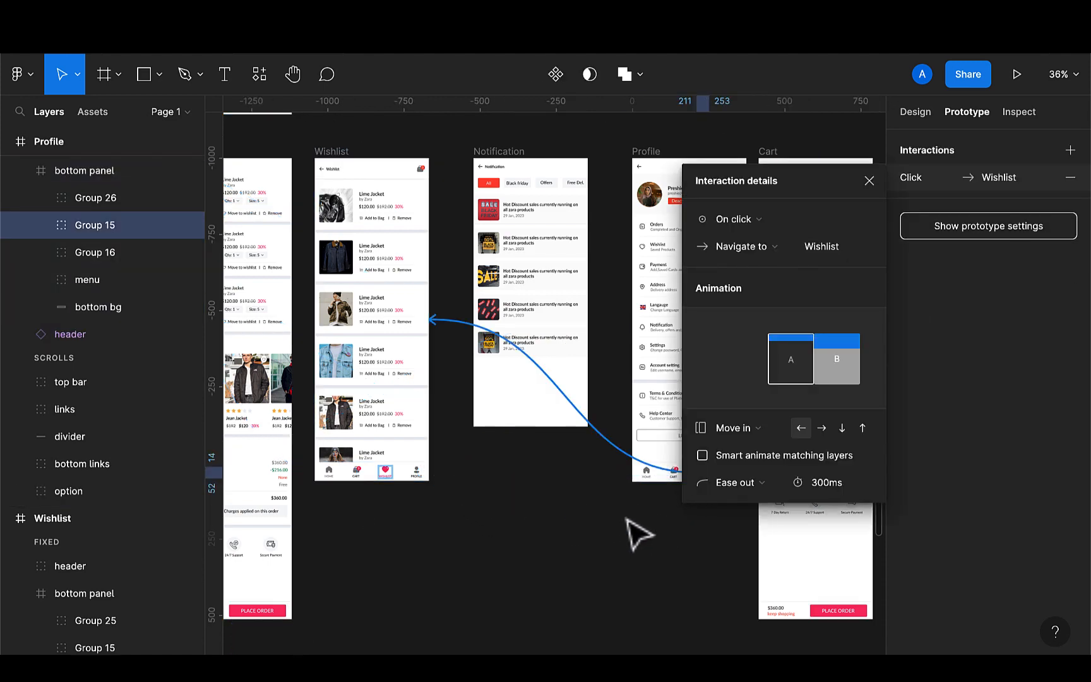
{"action": "left_click", "coordinate": [635, 535]}
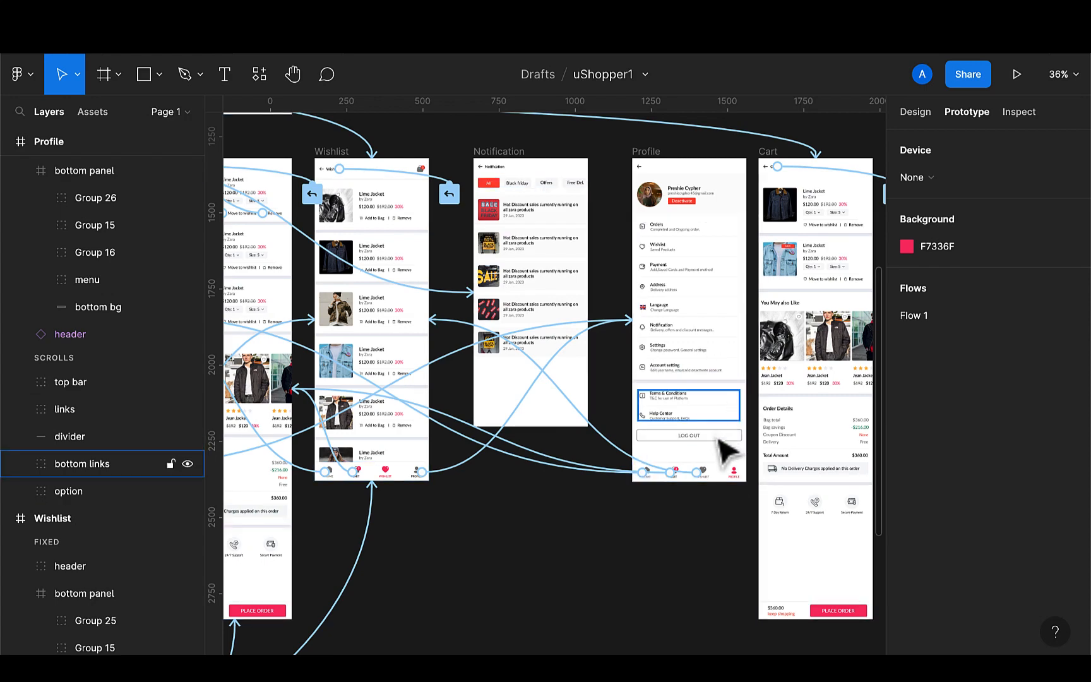
{"action": "scroll", "coordinate": [724, 446], "scroll_direction": "right", "scroll_amount": 3}
{"action": "scroll", "coordinate": [723, 452], "scroll_direction": "left", "scroll_amount": 4}
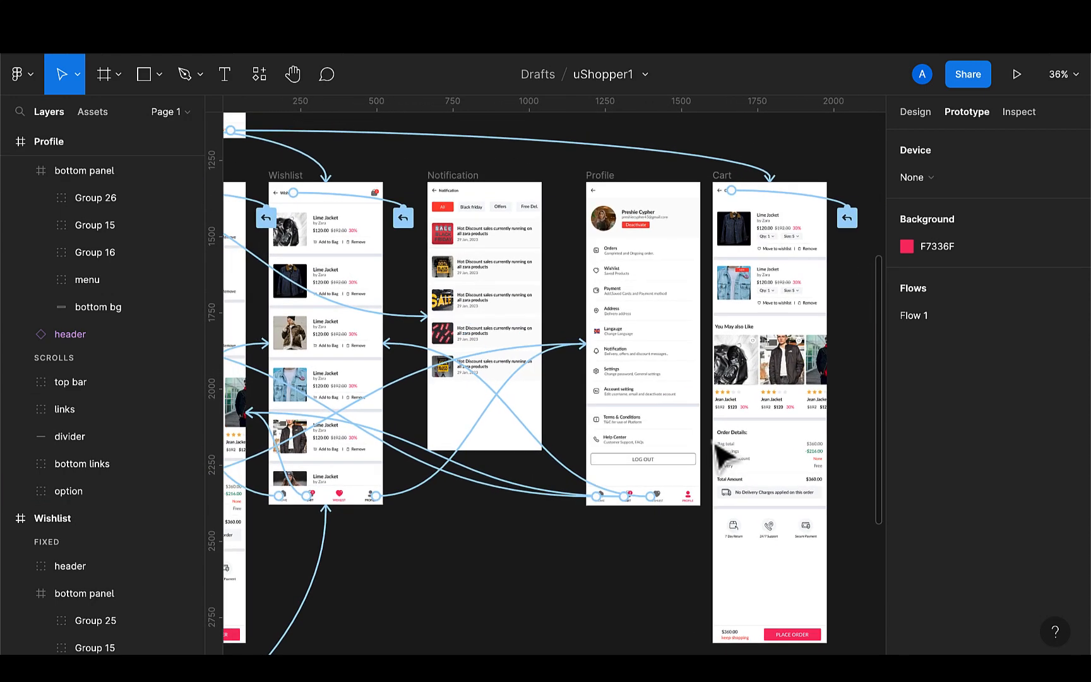
Move the Size frame up to sit beside the Delete frame above the Cart screen
{"action": "scroll", "coordinate": [723, 453], "scroll_direction": "down", "scroll_amount": 2}
{"action": "scroll", "coordinate": [723, 453], "scroll_direction": "down", "scroll_amount": 2}
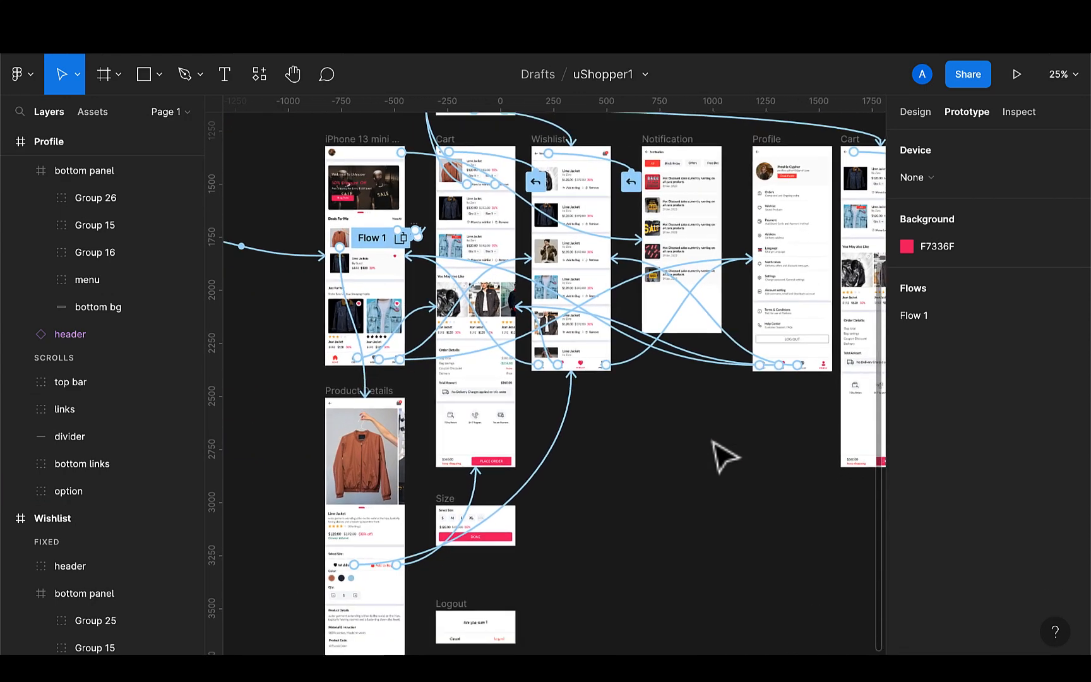
{"action": "scroll", "coordinate": [723, 453], "scroll_direction": "down", "scroll_amount": 3}
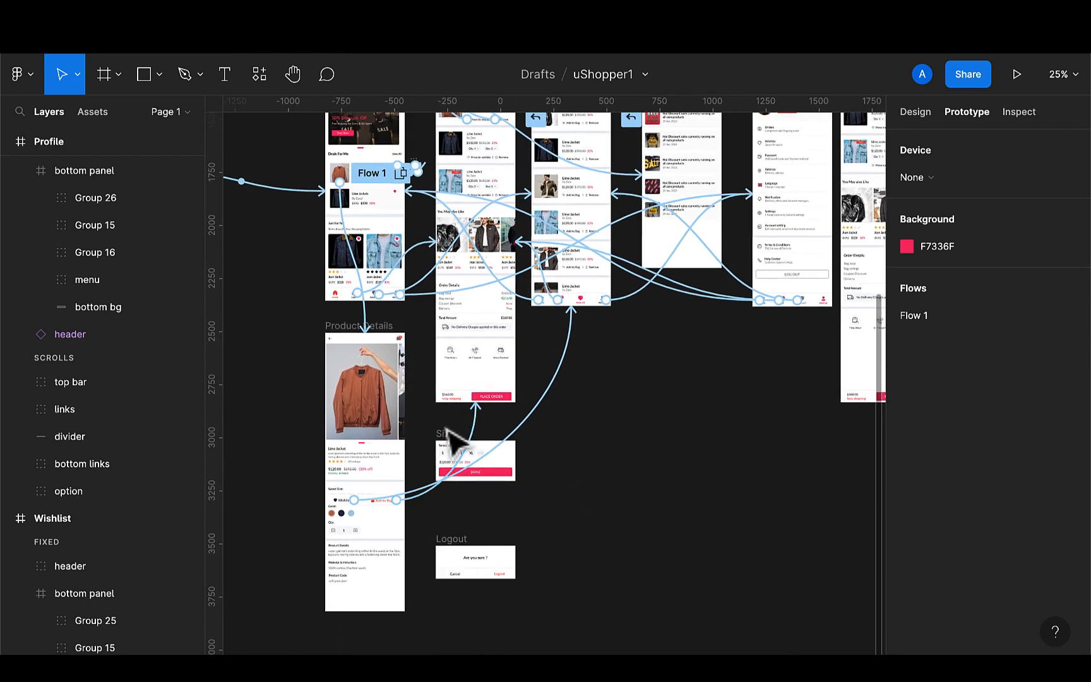
{"action": "left_click", "coordinate": [452, 450]}
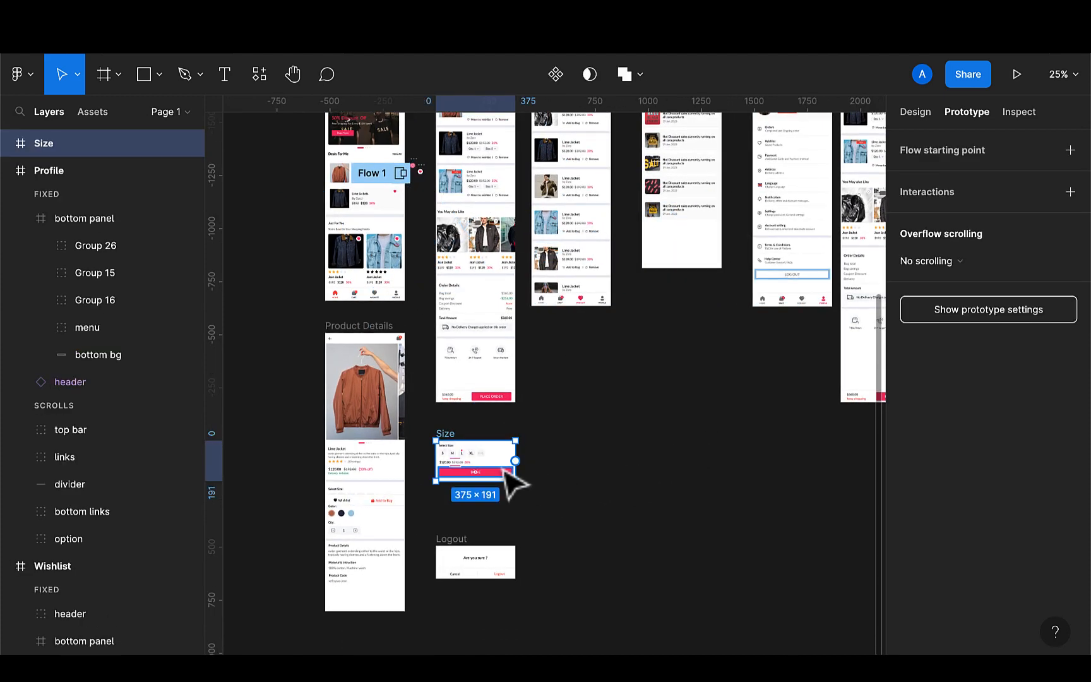
{"action": "left_click", "coordinate": [916, 112]}
{"action": "scroll", "coordinate": [748, 404], "scroll_direction": "up", "scroll_amount": 3}
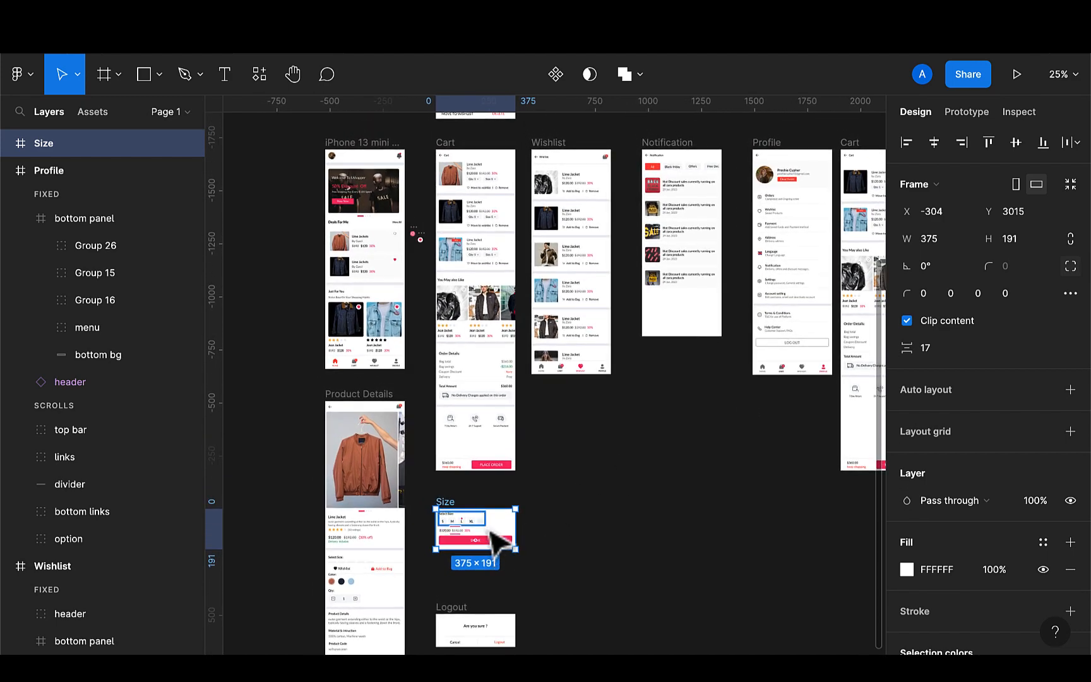
{"action": "left_click_drag", "start_coordinate": [497, 542], "coordinate": [564, 200]}
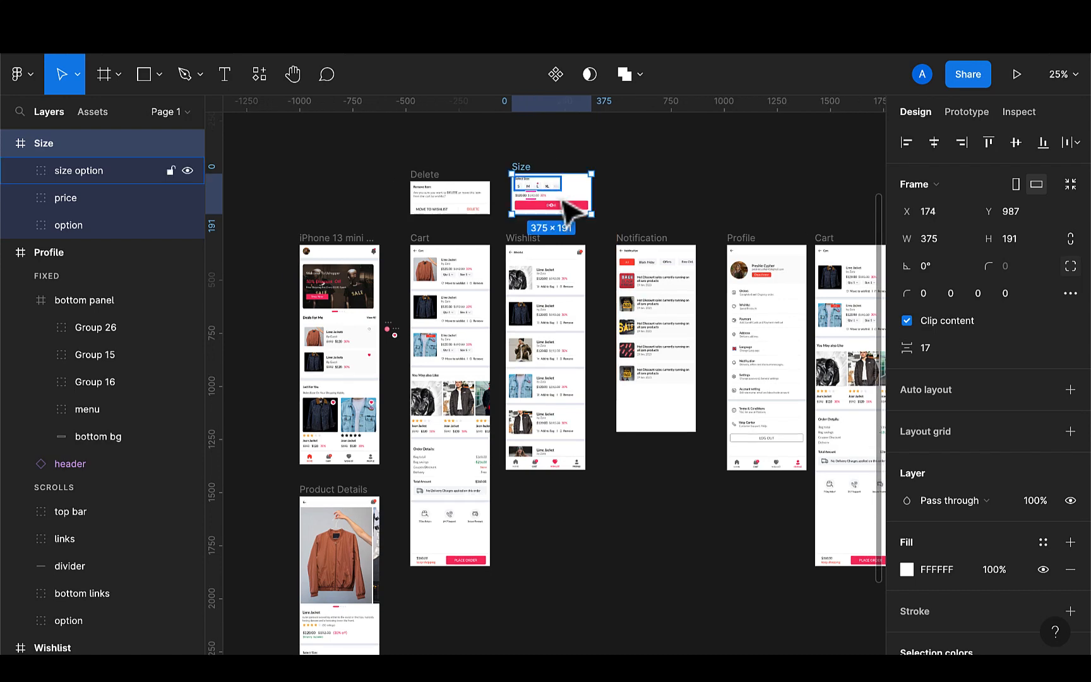
Delete the DONE button from the Size frame
{"action": "scroll", "coordinate": [494, 287], "scroll_direction": "up", "scroll_amount": 3}
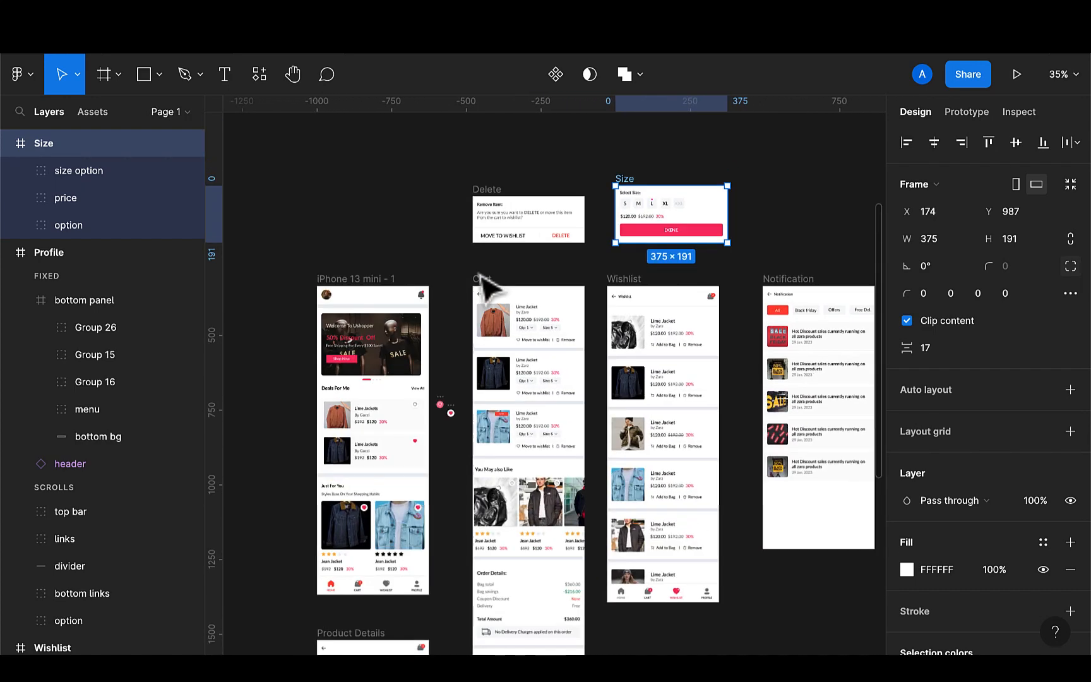
{"action": "scroll", "coordinate": [560, 316], "scroll_direction": "up", "scroll_amount": 5}
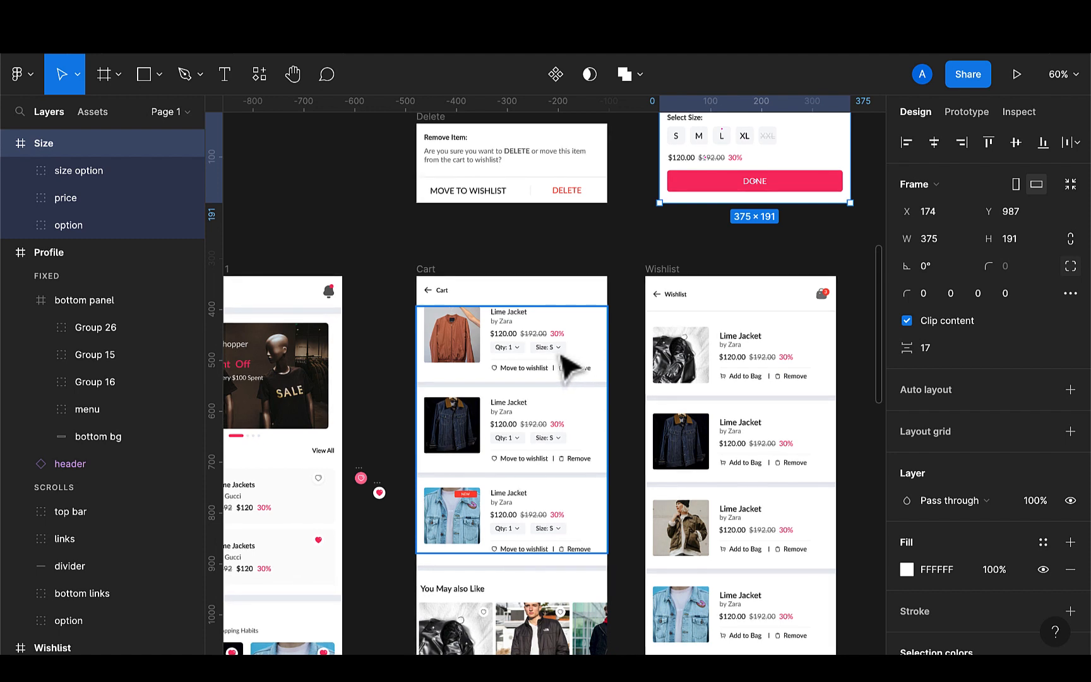
{"action": "scroll", "coordinate": [669, 306], "scroll_direction": "up", "scroll_amount": 2}
{"action": "scroll", "coordinate": [669, 306], "scroll_direction": "right", "scroll_amount": 1}
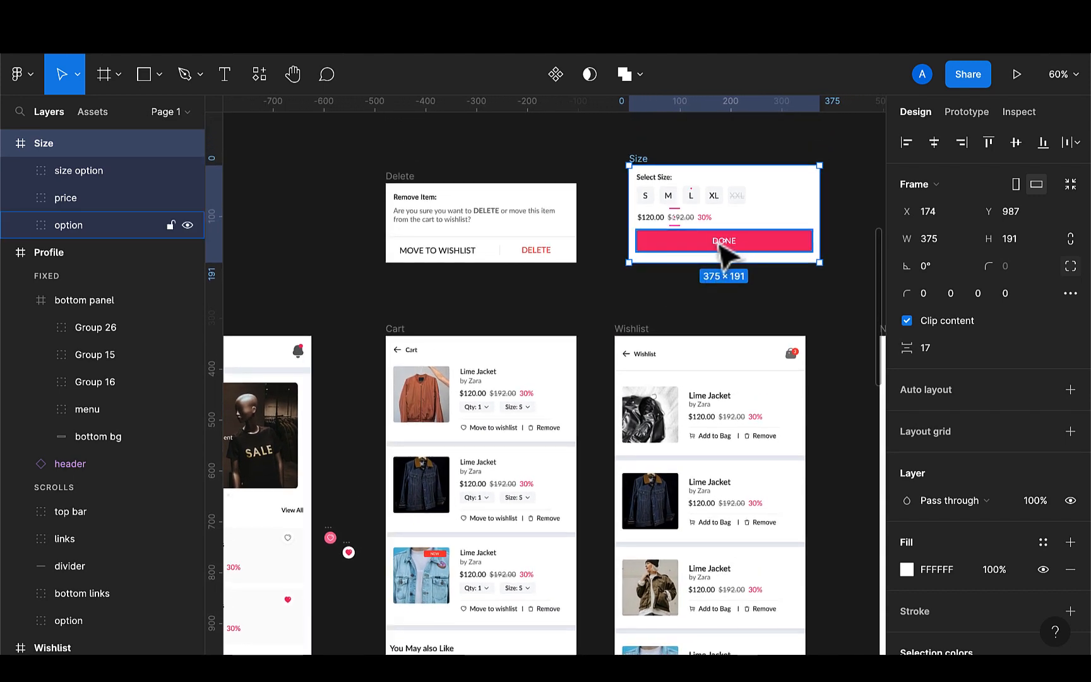
{"action": "left_click", "coordinate": [724, 250]}
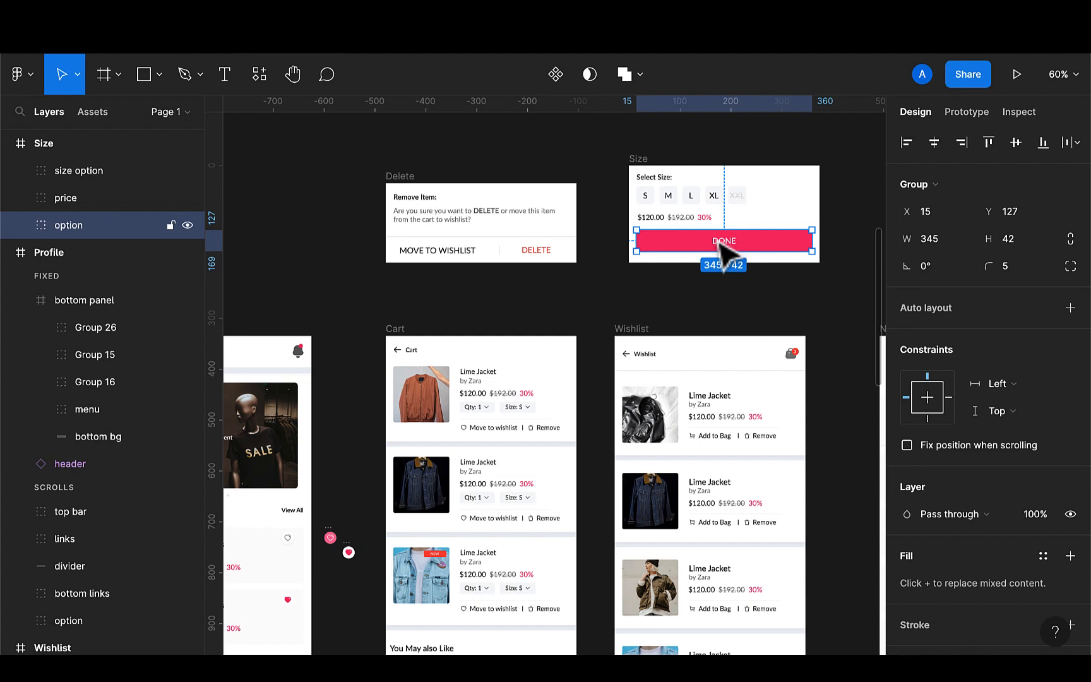
{"action": "key", "text": "Delete"}
Shrink the Size frame's height to 142 by pulling up its bottom edge
{"action": "left_click", "coordinate": [641, 169]}
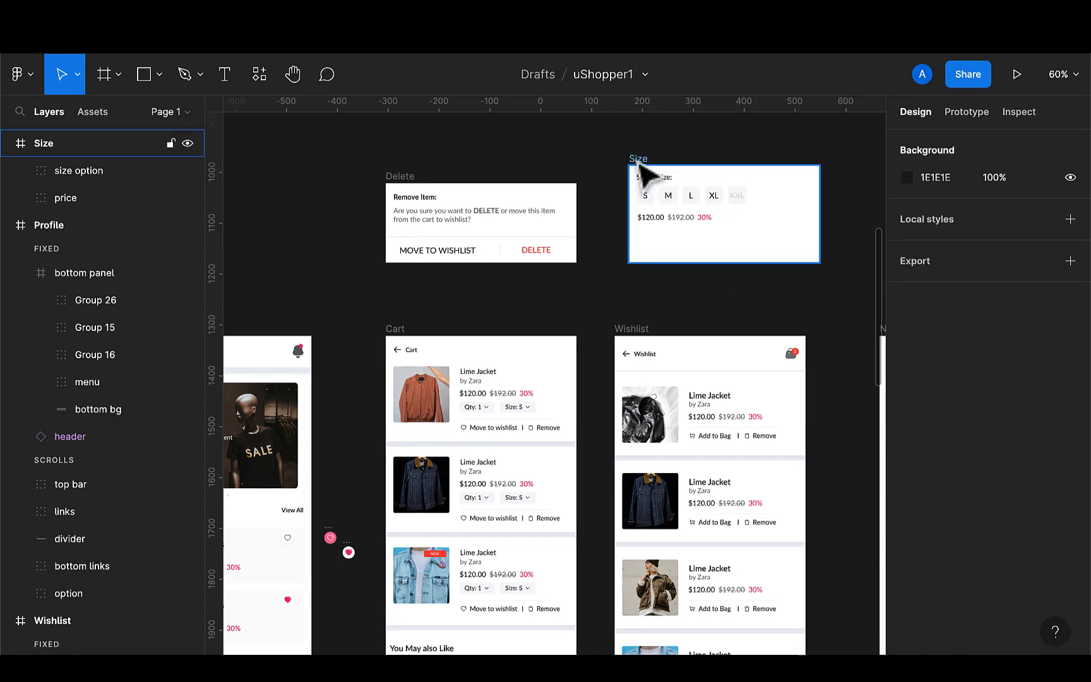
{"action": "left_click", "coordinate": [641, 173]}
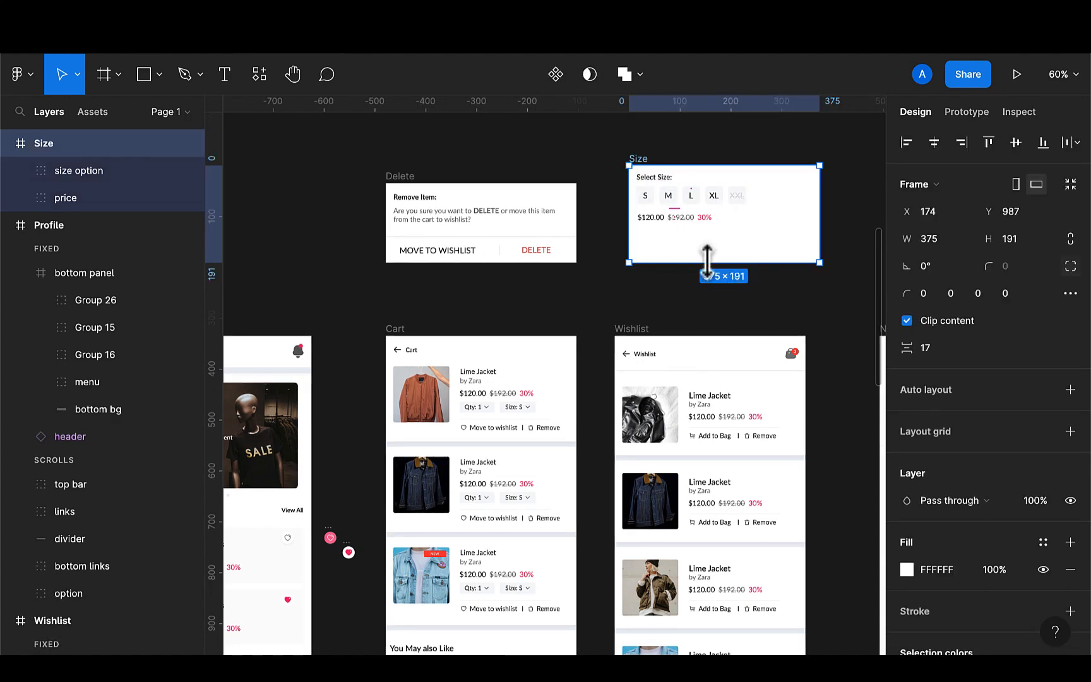
{"action": "left_click_drag", "start_coordinate": [708, 258], "coordinate": [707, 237]}
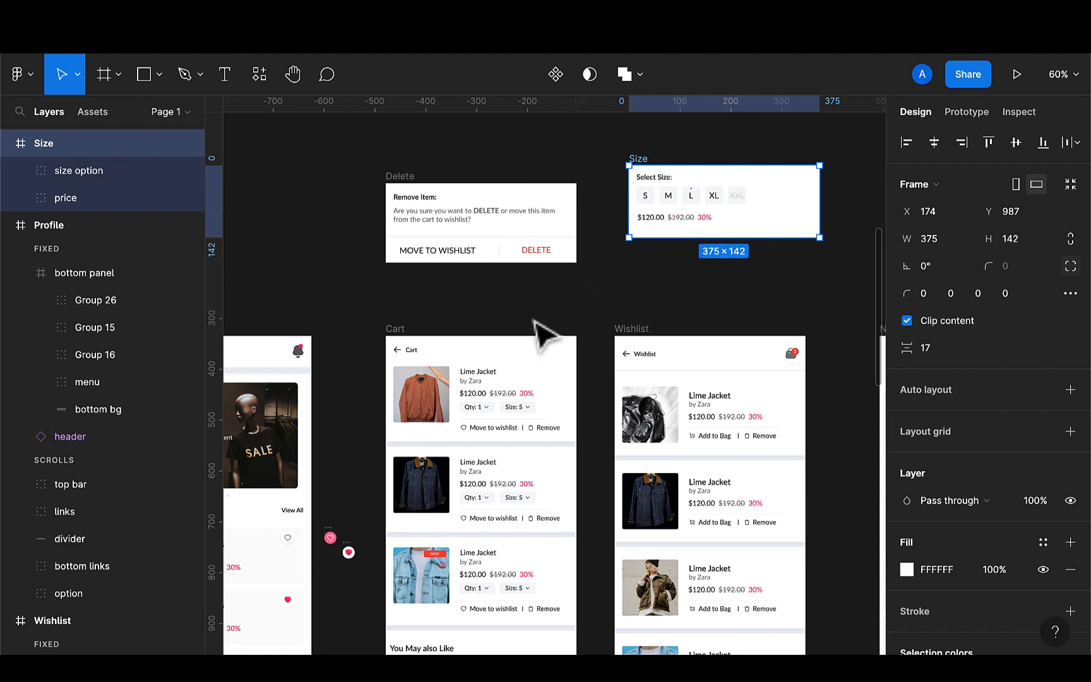
Duplicate the S size box and move the copy outside, above the Size frame
{"action": "left_click", "coordinate": [534, 420]}
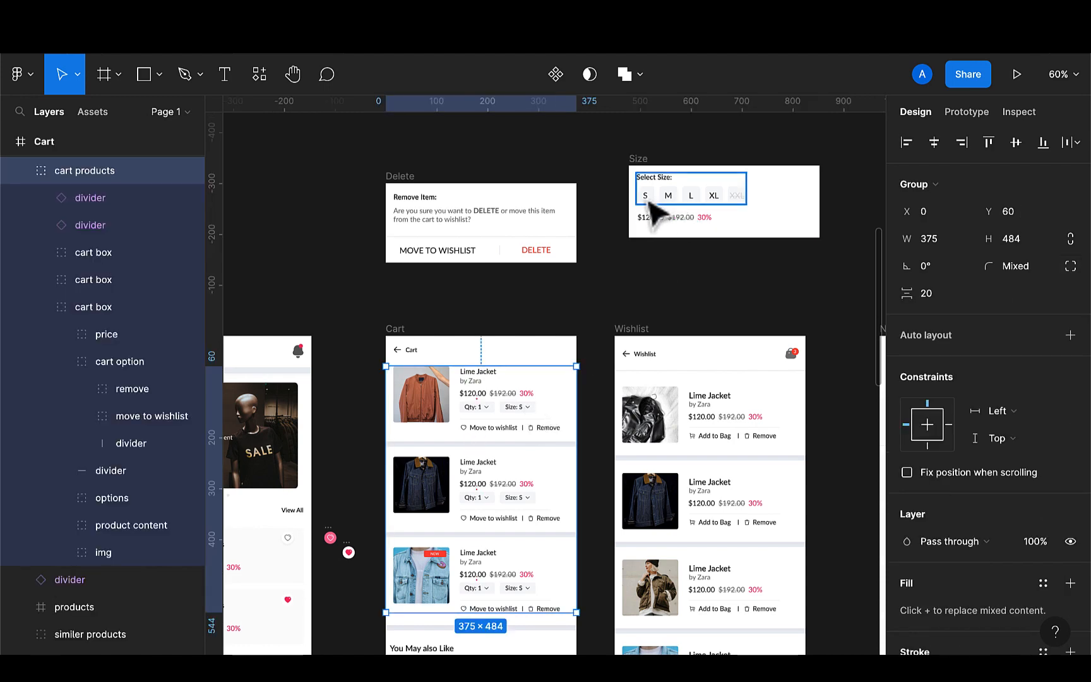
{"action": "scroll", "coordinate": [681, 231], "scroll_direction": "up", "scroll_amount": 2}
{"action": "scroll", "coordinate": [680, 231], "scroll_direction": "right", "scroll_amount": 1}
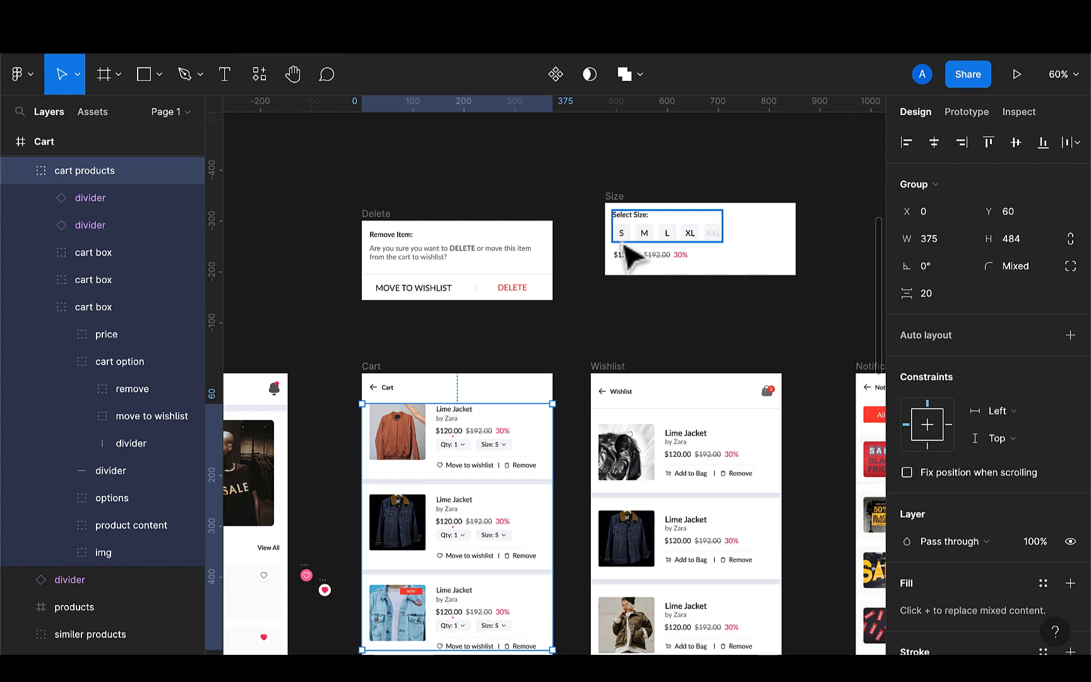
{"action": "scroll", "coordinate": [628, 253], "scroll_direction": "up", "scroll_amount": 3}
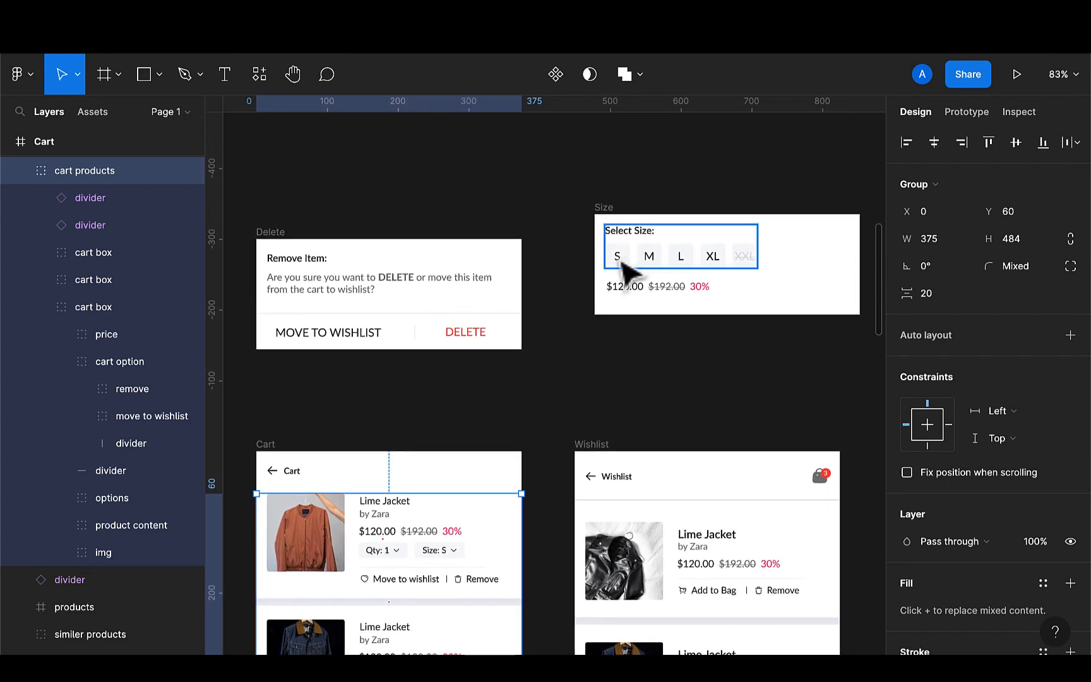
{"action": "left_click", "coordinate": [622, 265], "text": "ctrl"}
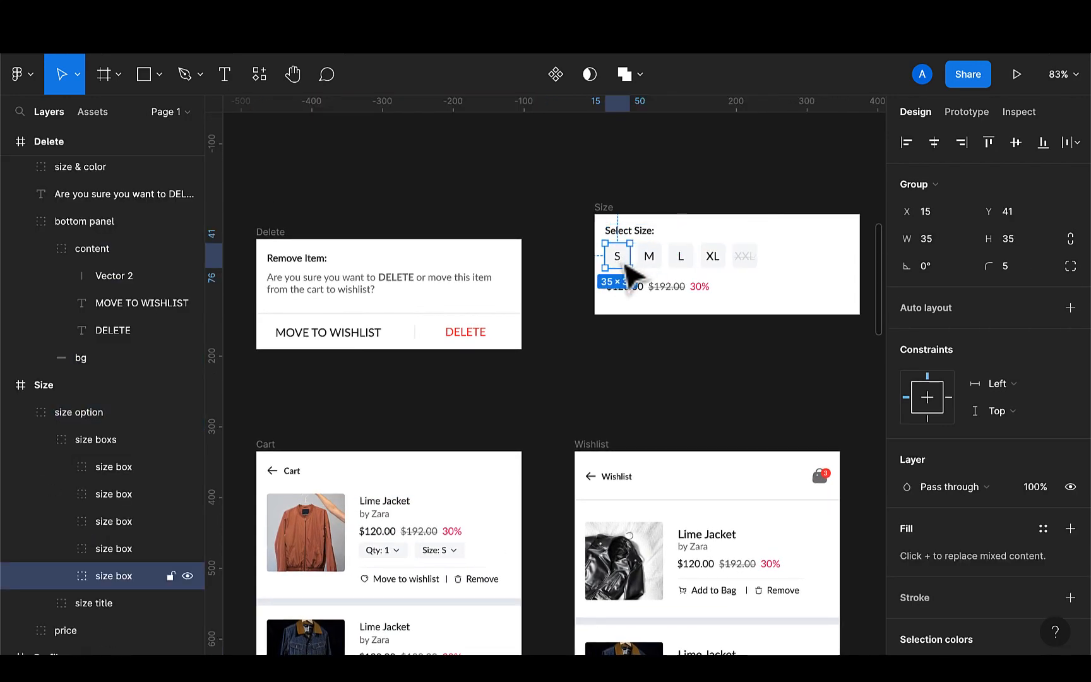
{"action": "key", "text": "ctrl+d"}
{"action": "left_click_drag", "start_coordinate": [625, 265], "coordinate": [665, 170]}
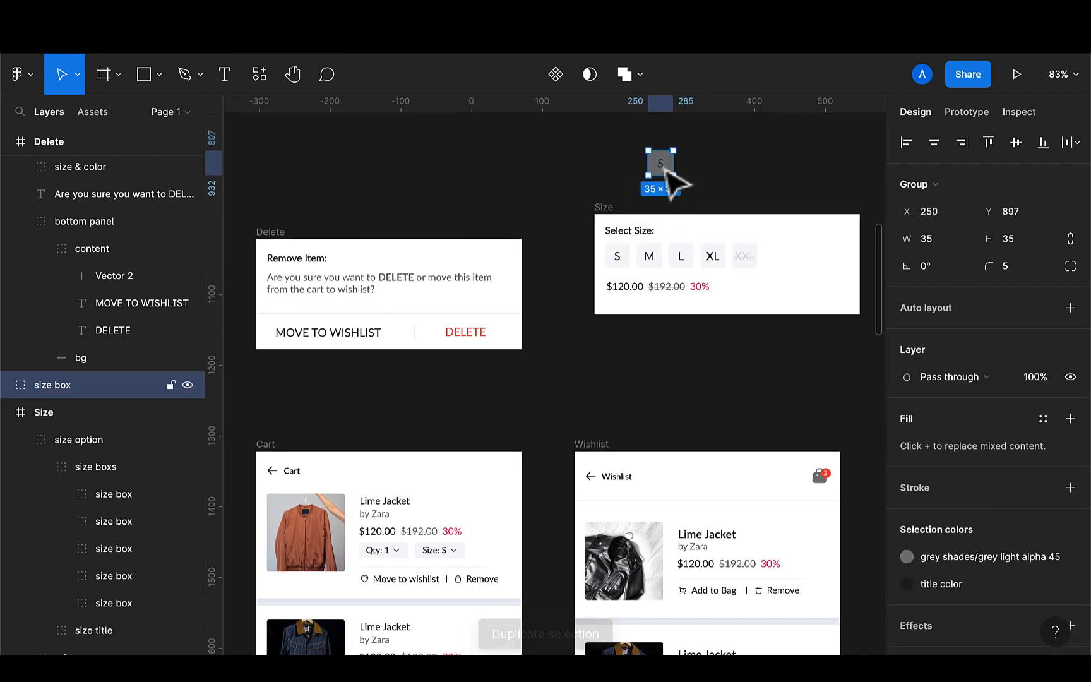
{"action": "scroll", "coordinate": [671, 182], "scroll_direction": "up", "scroll_amount": 2}
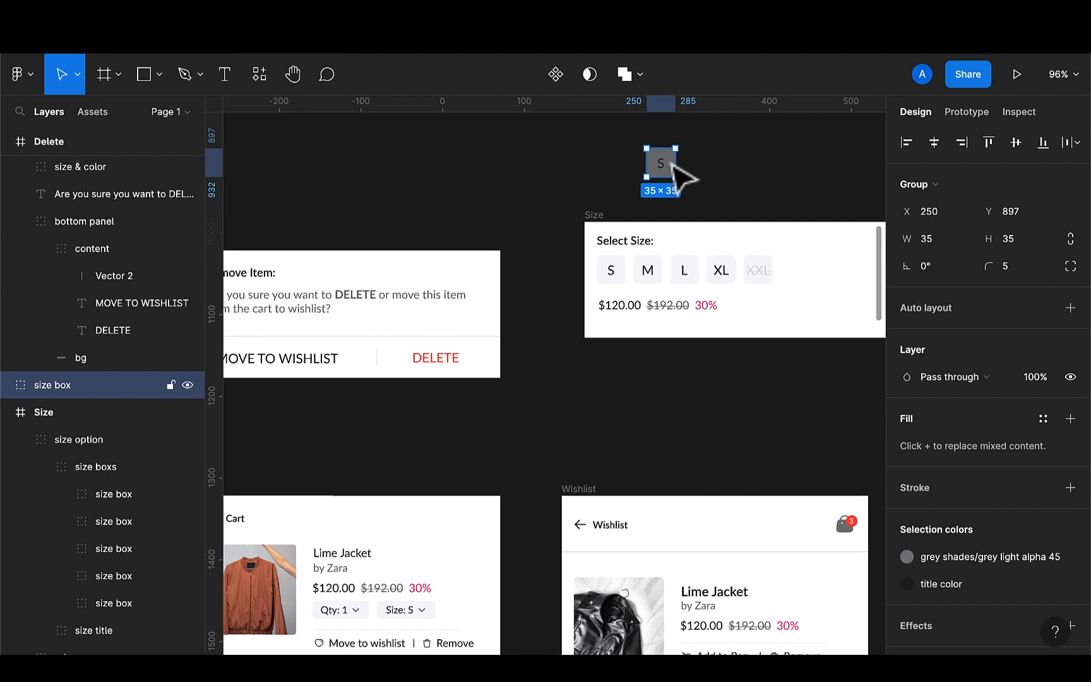
Fill the duplicated size box's background with the pink F7336F document color
{"action": "double_click", "coordinate": [672, 164]}
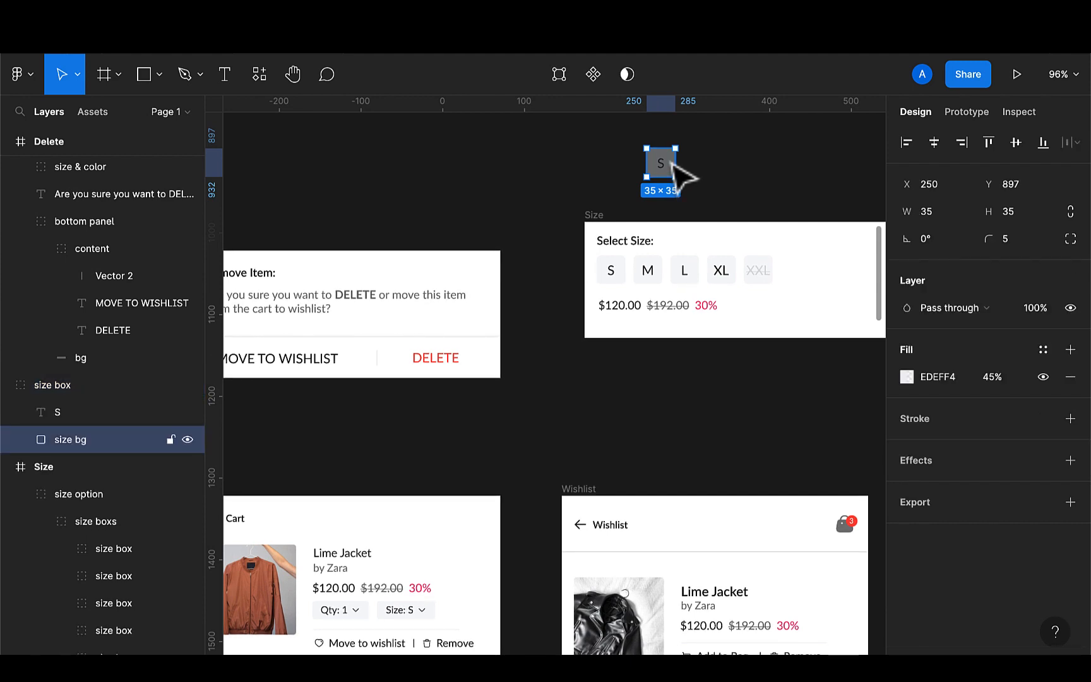
{"action": "key", "text": "i"}
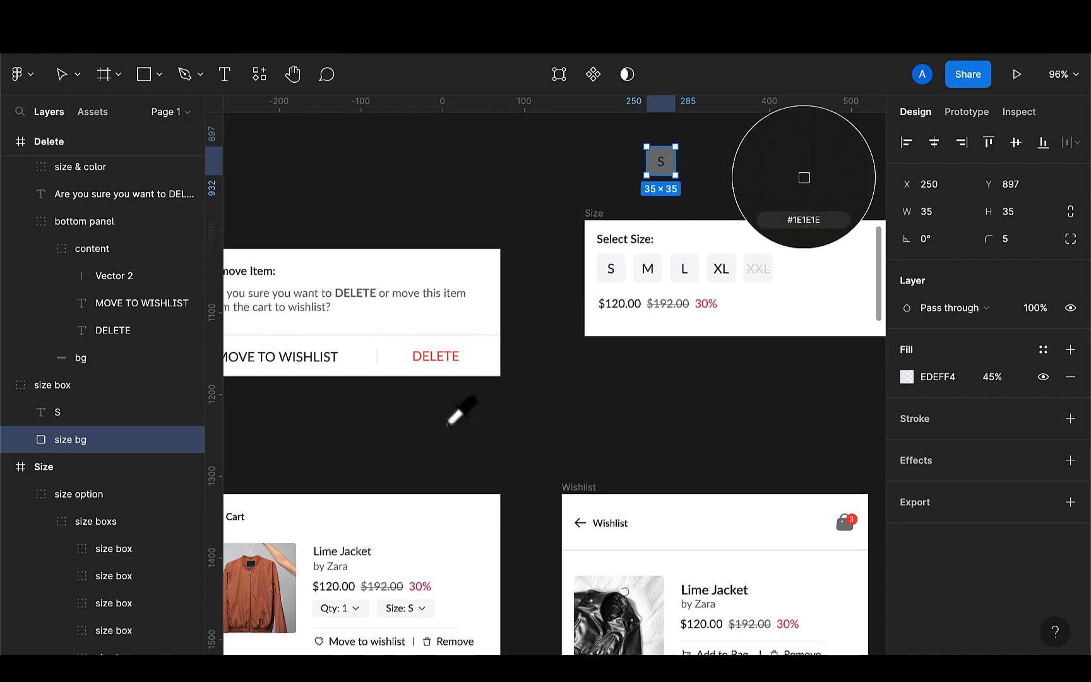
{"action": "scroll", "coordinate": [442, 492], "scroll_direction": "down", "scroll_amount": 2}
{"action": "scroll", "coordinate": [430, 540], "scroll_direction": "up", "scroll_amount": 5}
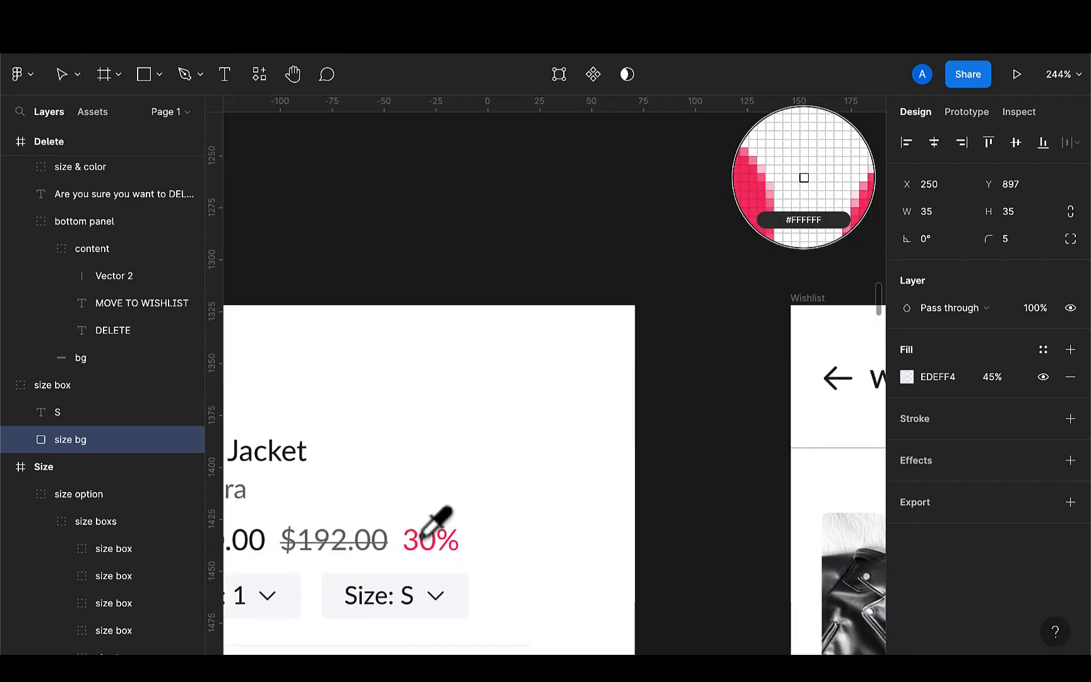
{"action": "left_click", "coordinate": [422, 535]}
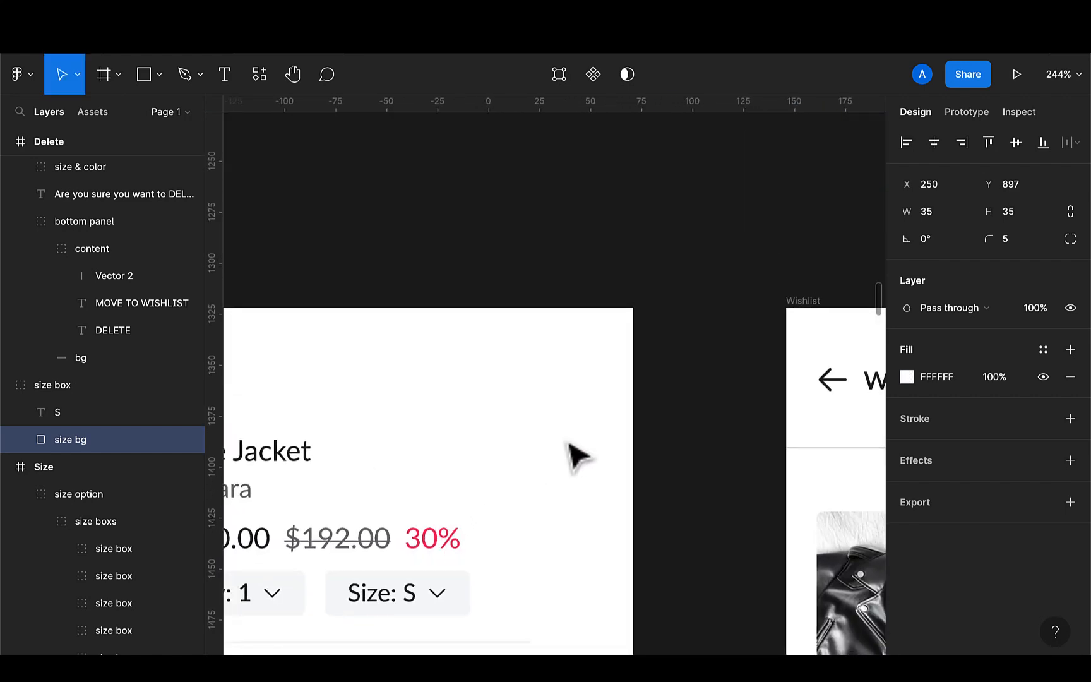
{"action": "scroll", "coordinate": [571, 452], "scroll_direction": "down", "scroll_amount": 5}
{"action": "scroll", "coordinate": [578, 454], "scroll_direction": "up", "scroll_amount": 3}
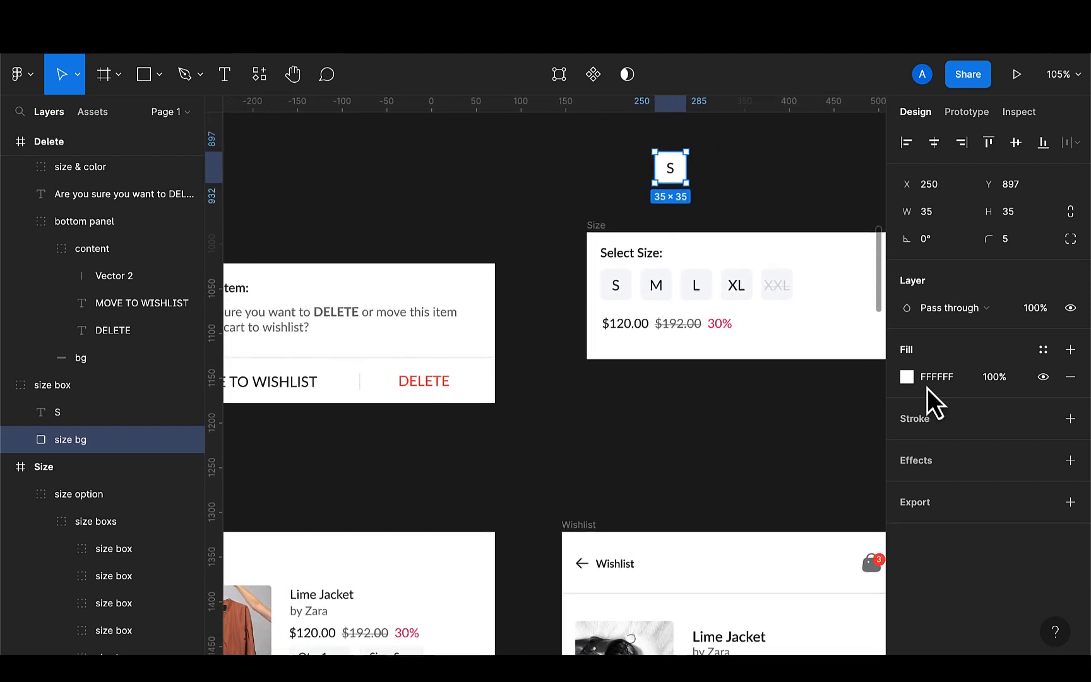
{"action": "left_click", "coordinate": [905, 380]}
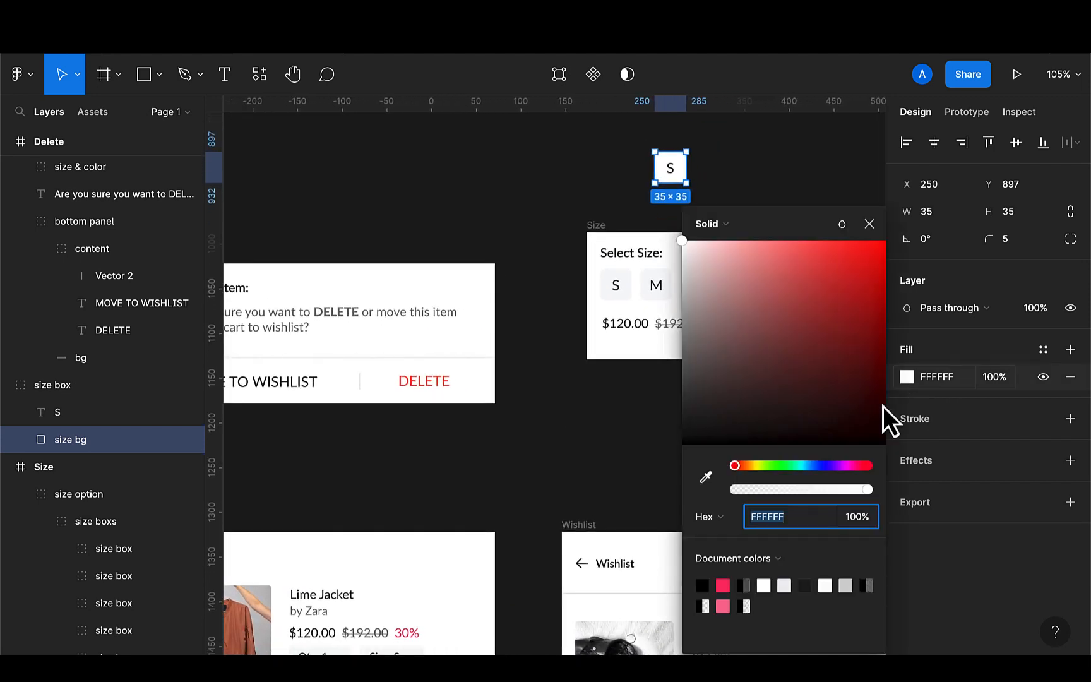
{"action": "left_click", "coordinate": [724, 586]}
Set the duplicated box's S label to white by sampling the Size frame's white background
{"action": "left_click", "coordinate": [671, 170]}
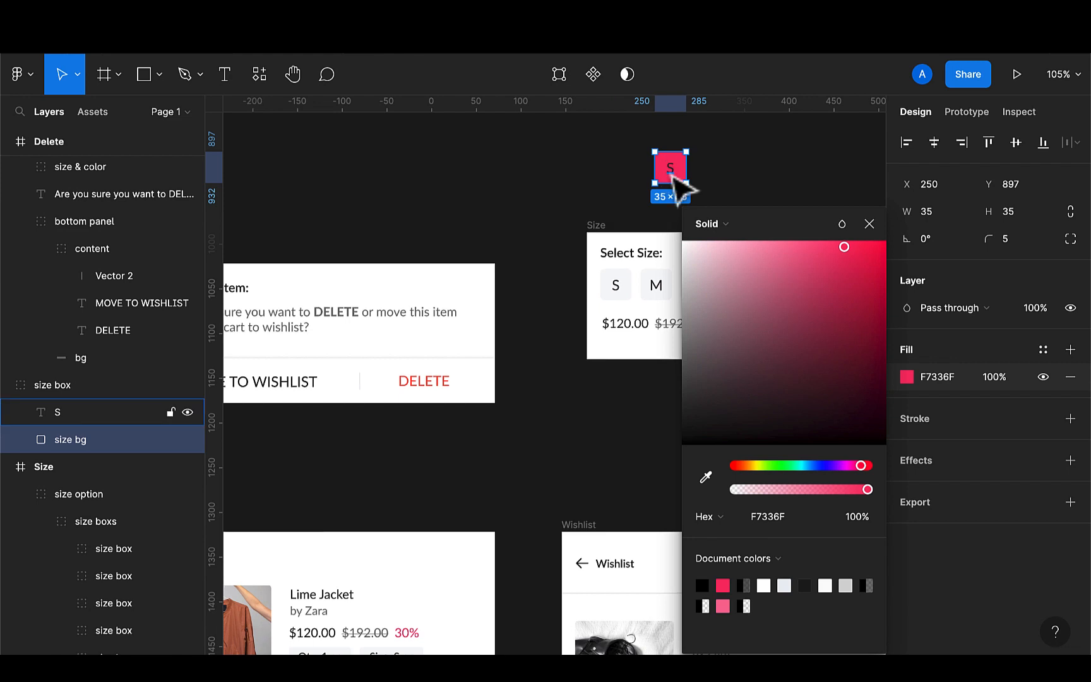
{"action": "key", "text": "i"}
{"action": "left_click", "coordinate": [736, 255]}
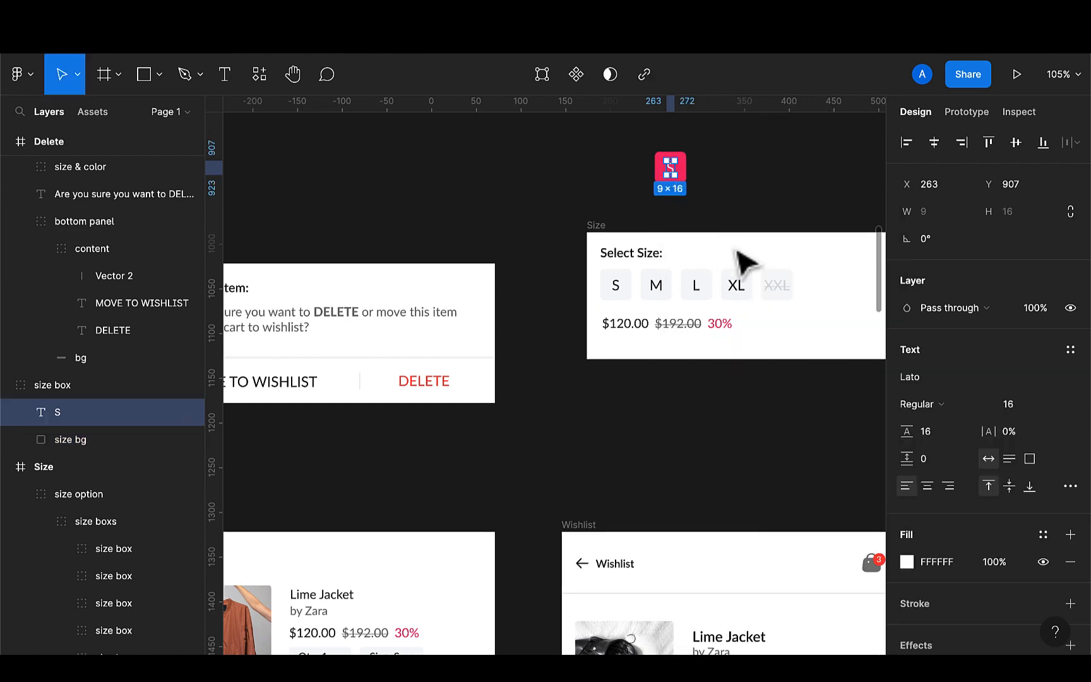
Convert the duplicated pink size box group into a frame
{"action": "left_click", "coordinate": [758, 200]}
{"action": "scroll", "coordinate": [697, 219], "scroll_direction": "up", "scroll_amount": 1}
{"action": "scroll", "coordinate": [697, 219], "scroll_direction": "right", "scroll_amount": 1}
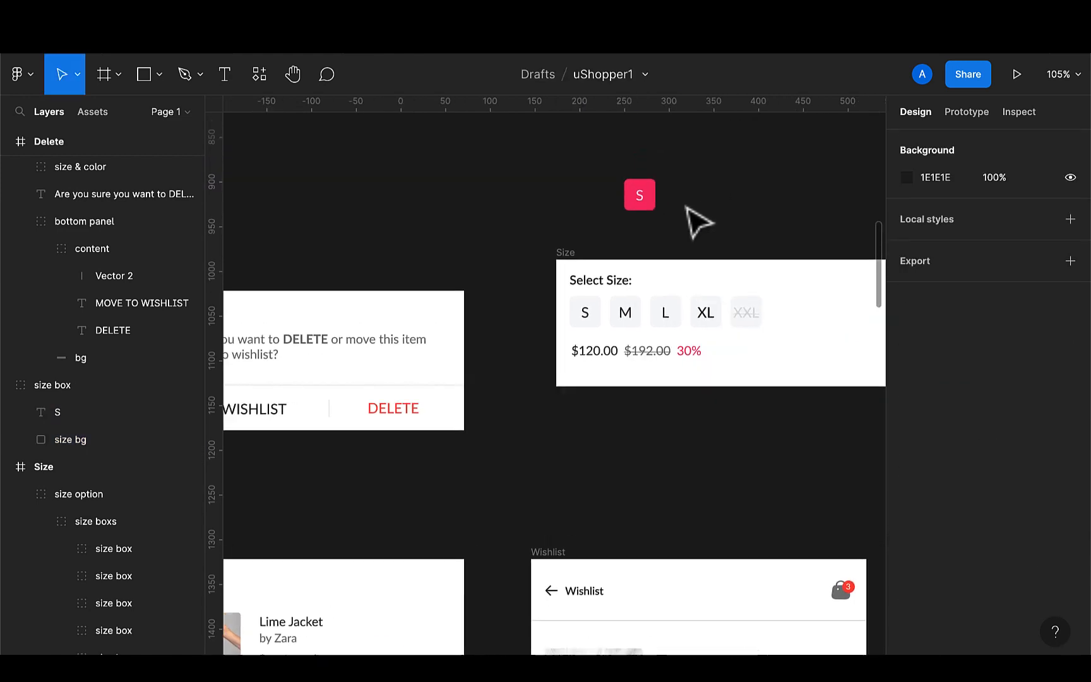
{"action": "left_click", "coordinate": [651, 197]}
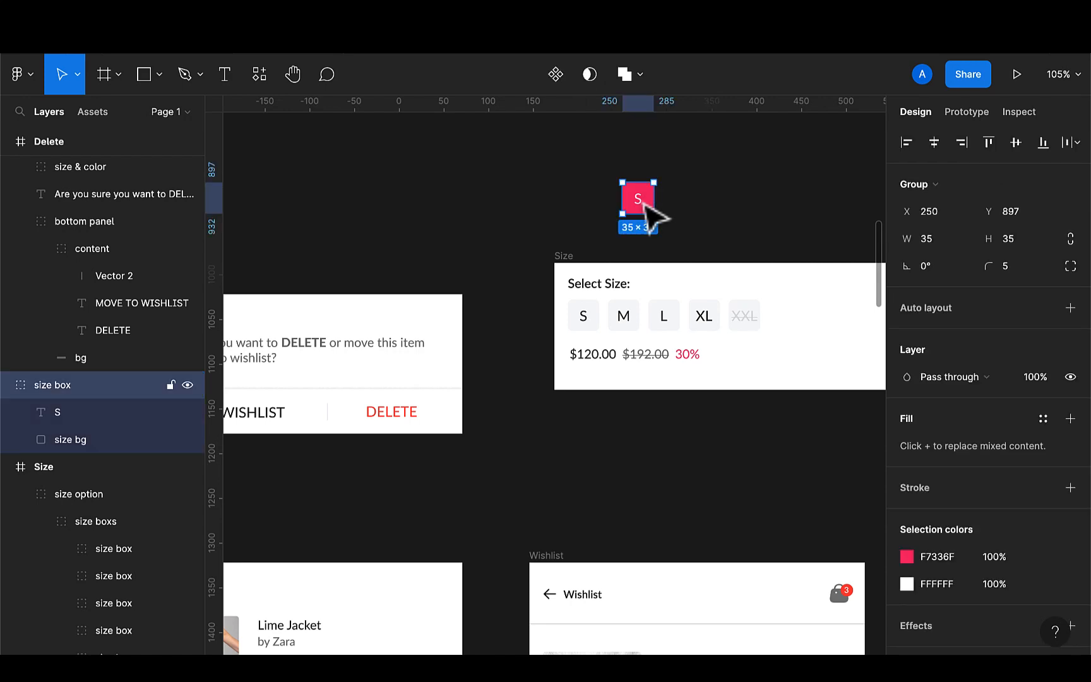
{"action": "left_click", "coordinate": [955, 178]}
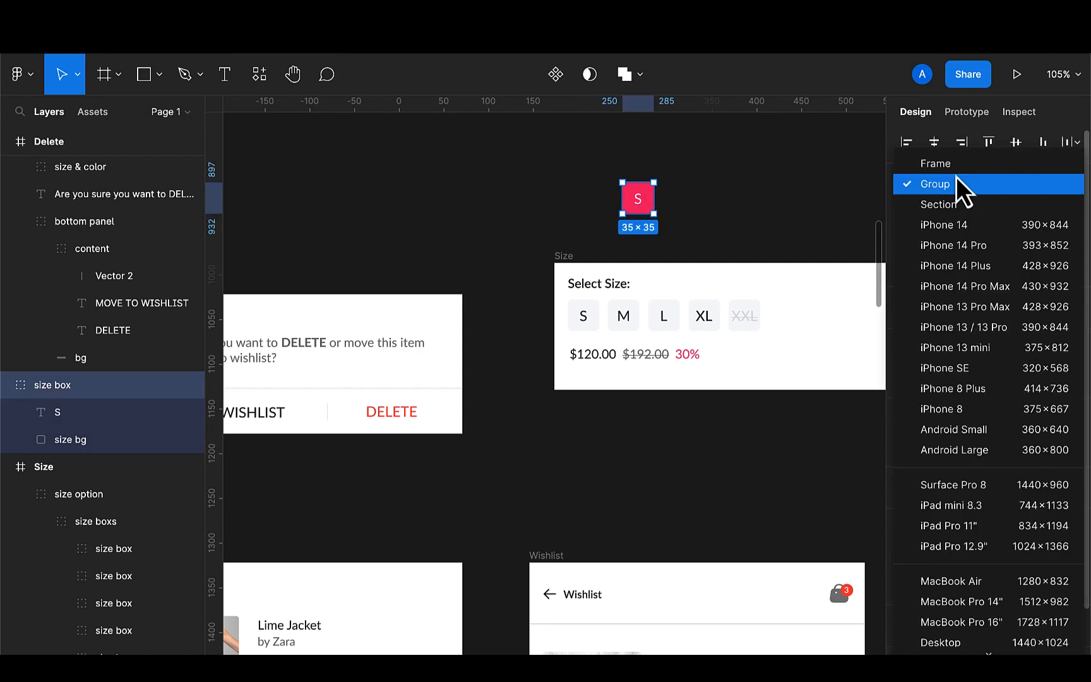
{"action": "left_click", "coordinate": [913, 112]}
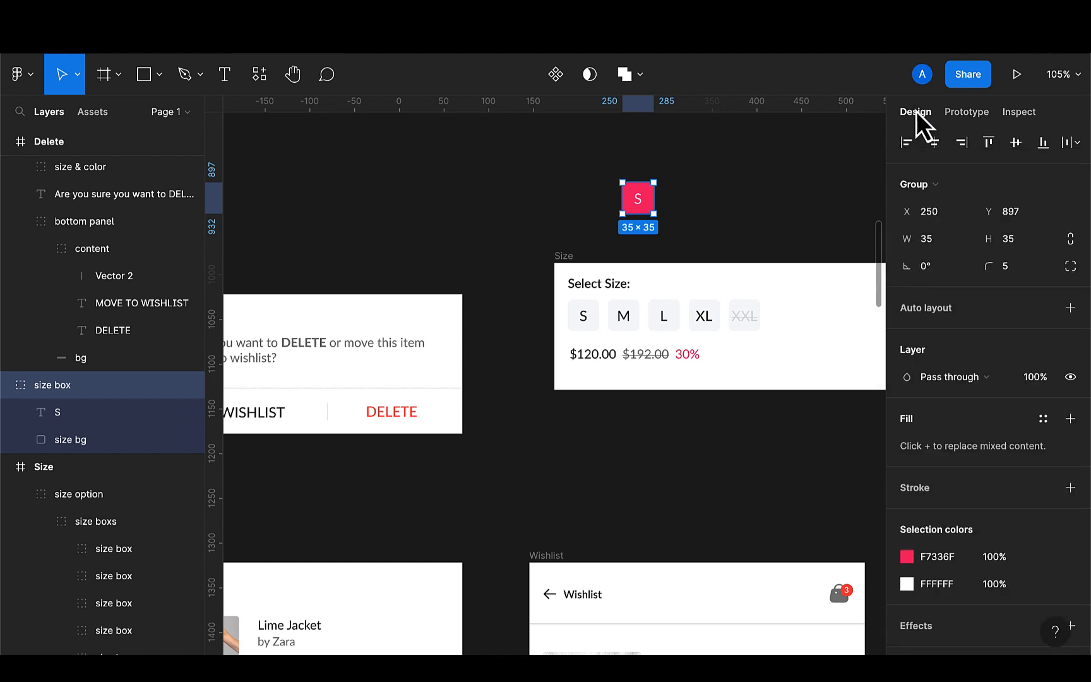
{"action": "left_click", "coordinate": [926, 189]}
{"action": "left_click", "coordinate": [929, 172]}
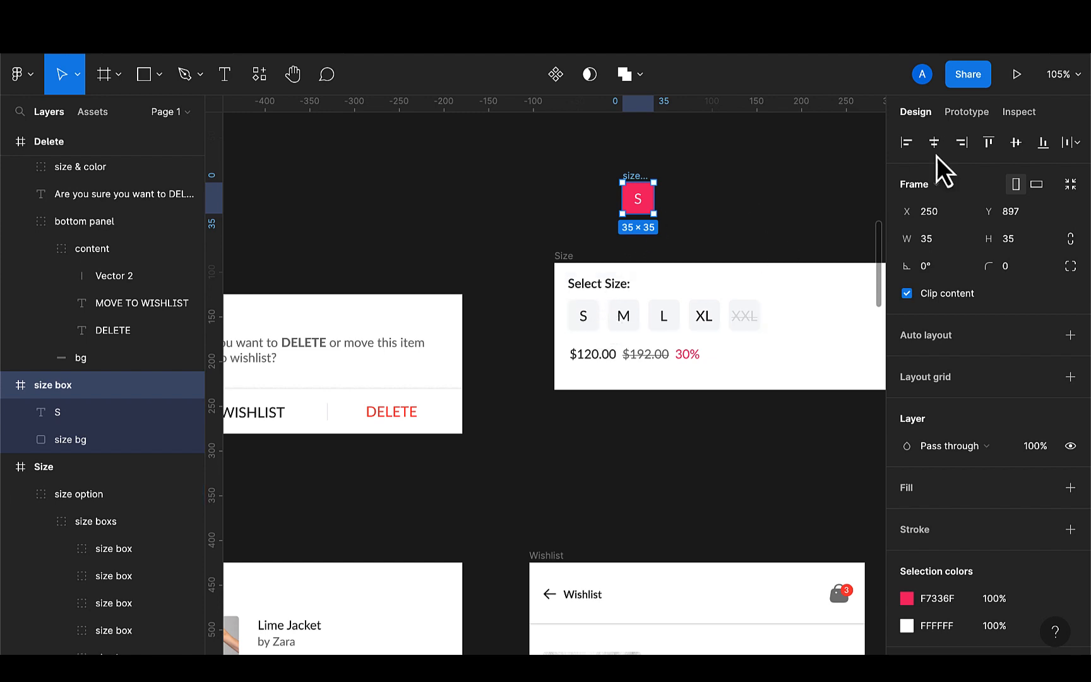
Link the Size frame's S size box to open the pink size box as an overlay
{"action": "left_click", "coordinate": [967, 112]}
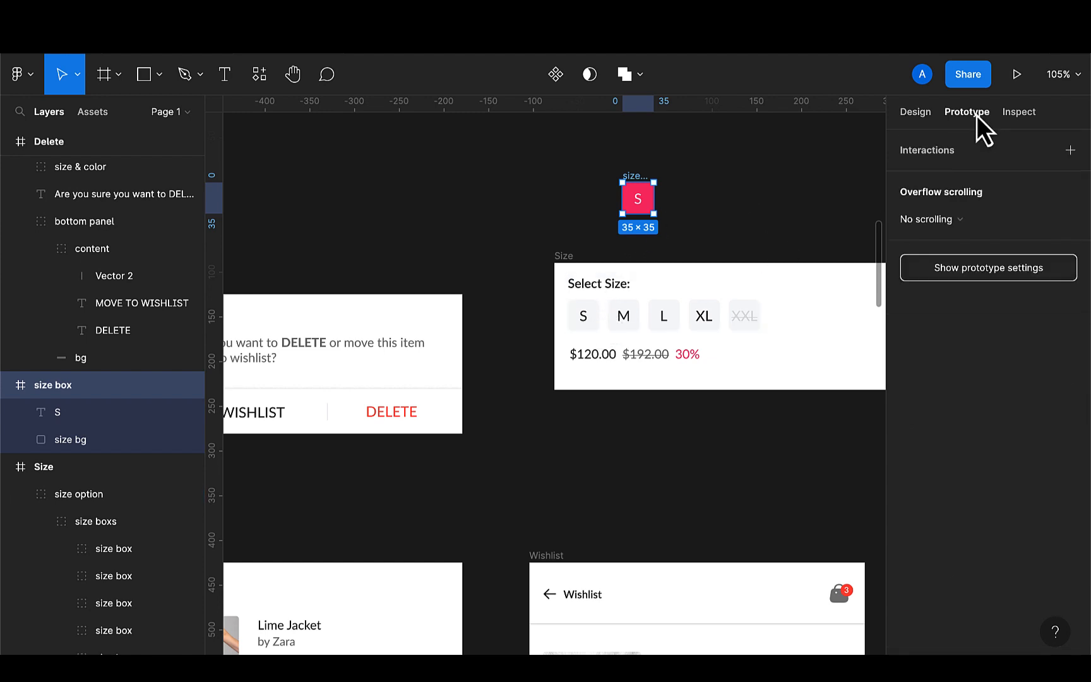
{"action": "double_click", "coordinate": [593, 327]}
{"action": "double_click", "coordinate": [597, 333]}
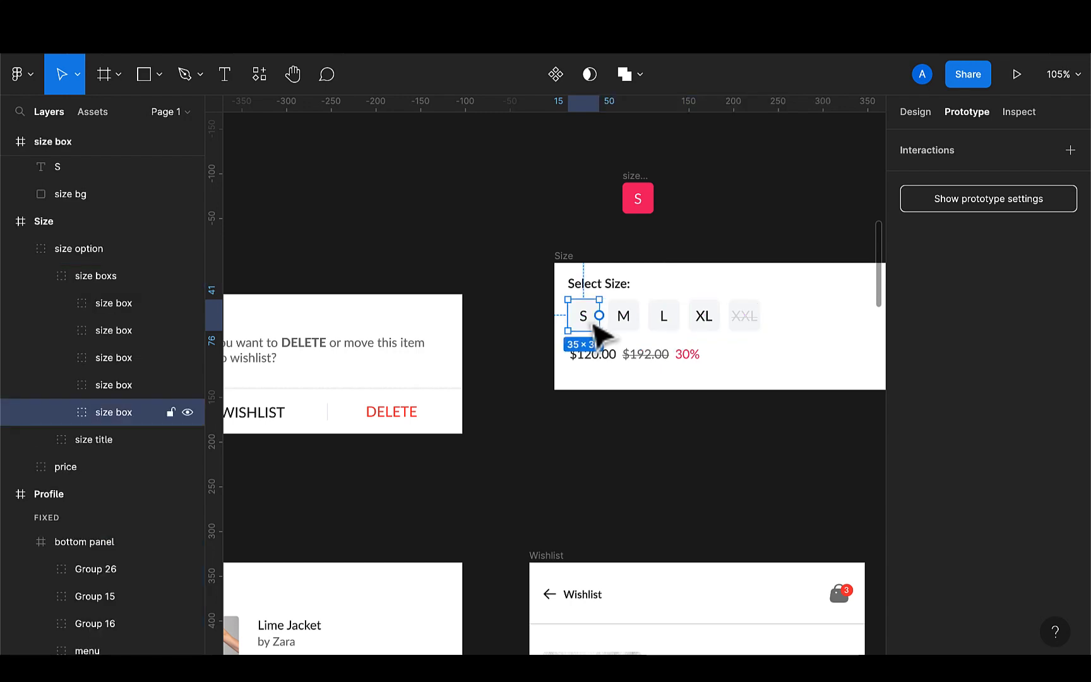
{"action": "left_click_drag", "start_coordinate": [599, 316], "coordinate": [634, 203]}
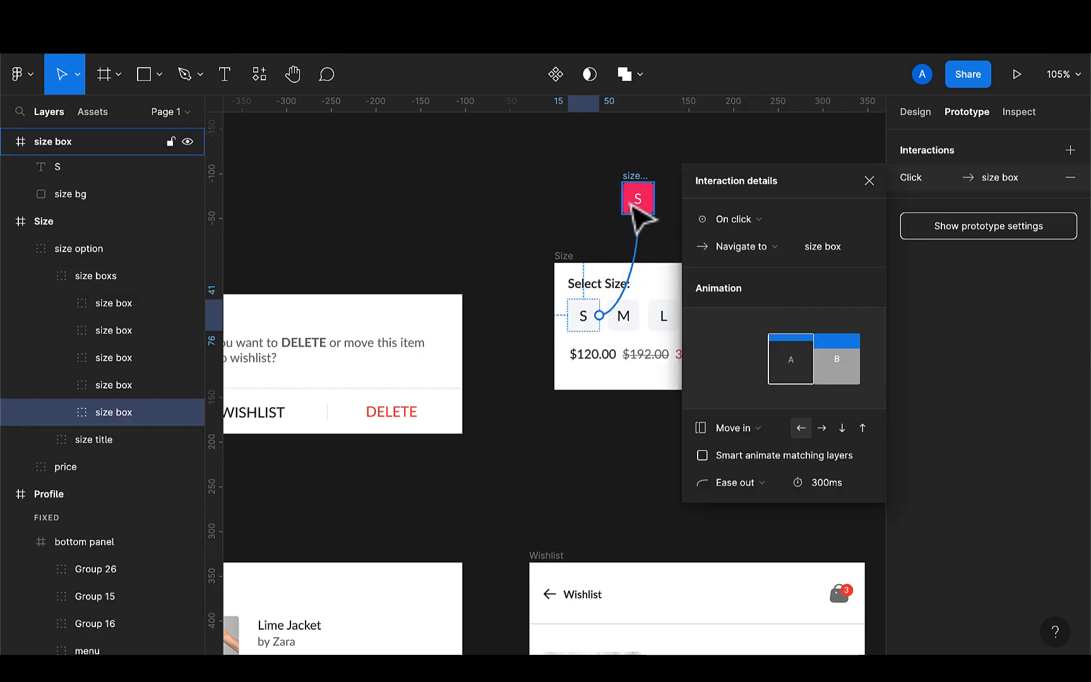
{"action": "left_click", "coordinate": [739, 247]}
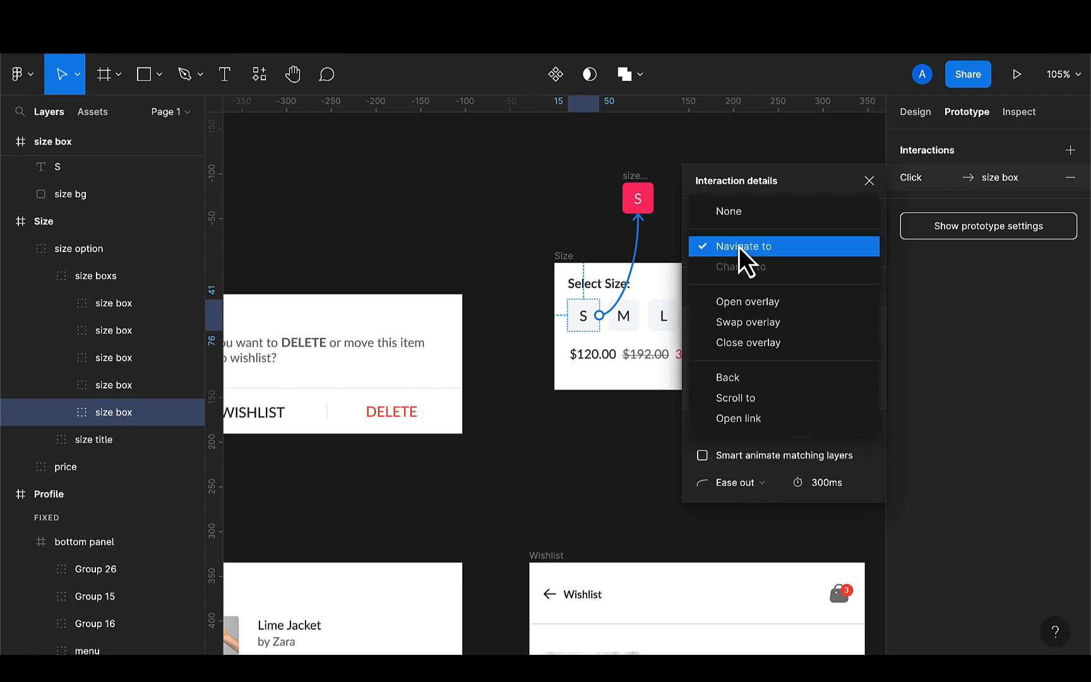
{"action": "left_click", "coordinate": [745, 309]}
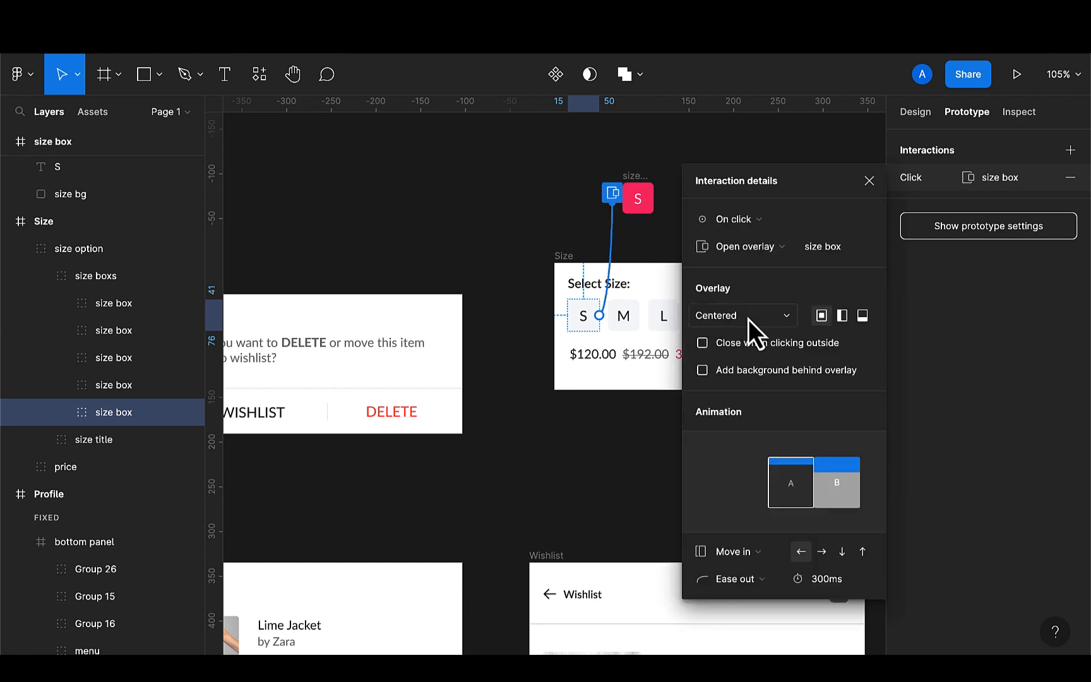
Set the overlay position to Manual and add a background behind the overlay
{"action": "left_click", "coordinate": [748, 319]}
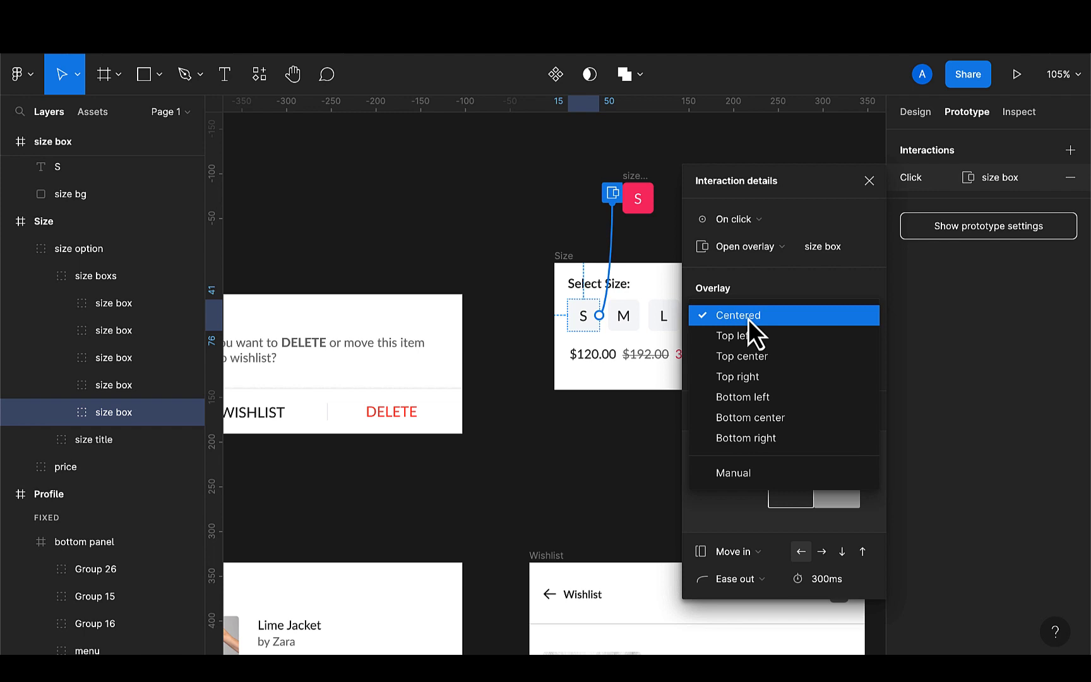
{"action": "left_click", "coordinate": [739, 473]}
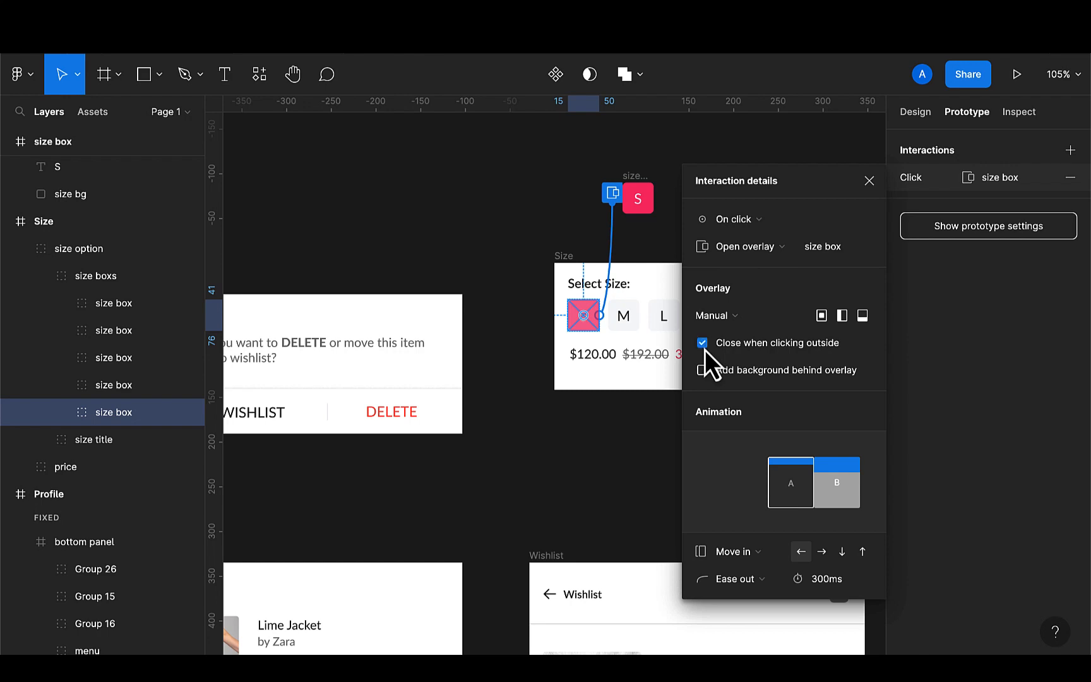
{"action": "left_click", "coordinate": [703, 371]}
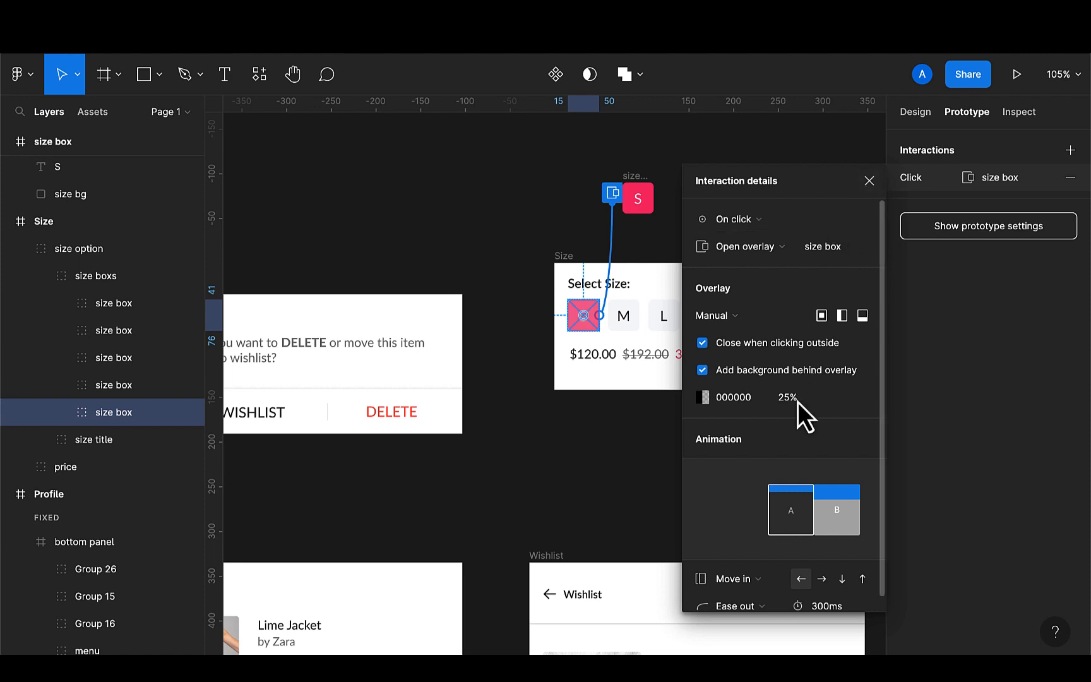
{"action": "scroll", "coordinate": [798, 402], "scroll_direction": "down", "scroll_amount": 1}
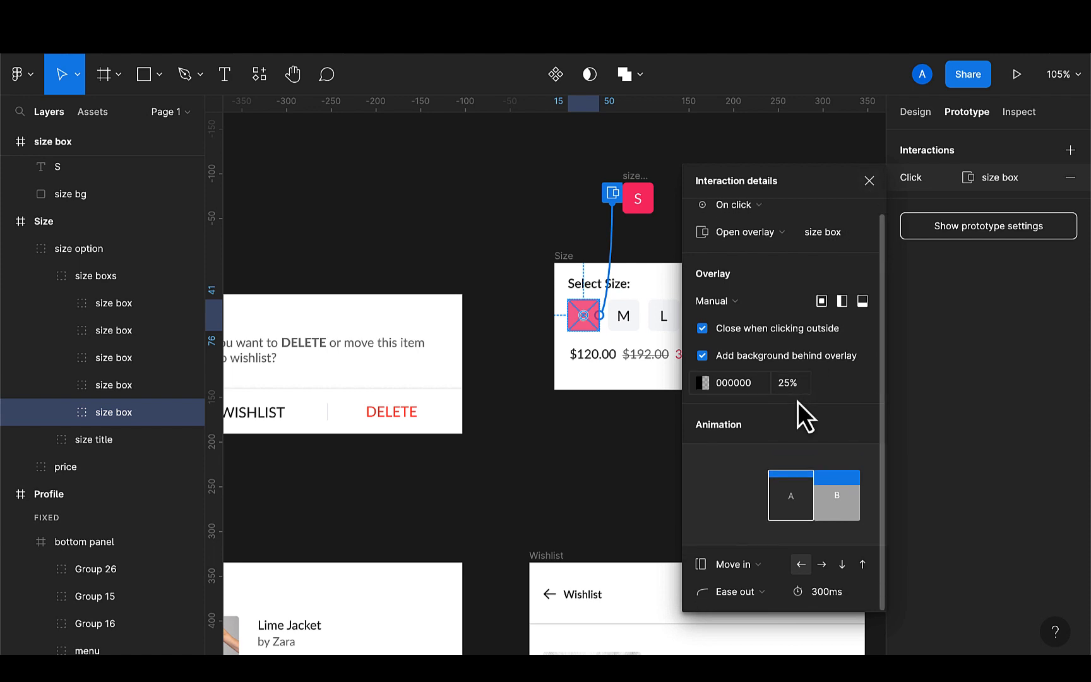
Switch the overlay animation to Instant and close the interaction details
{"action": "left_click", "coordinate": [749, 563]}
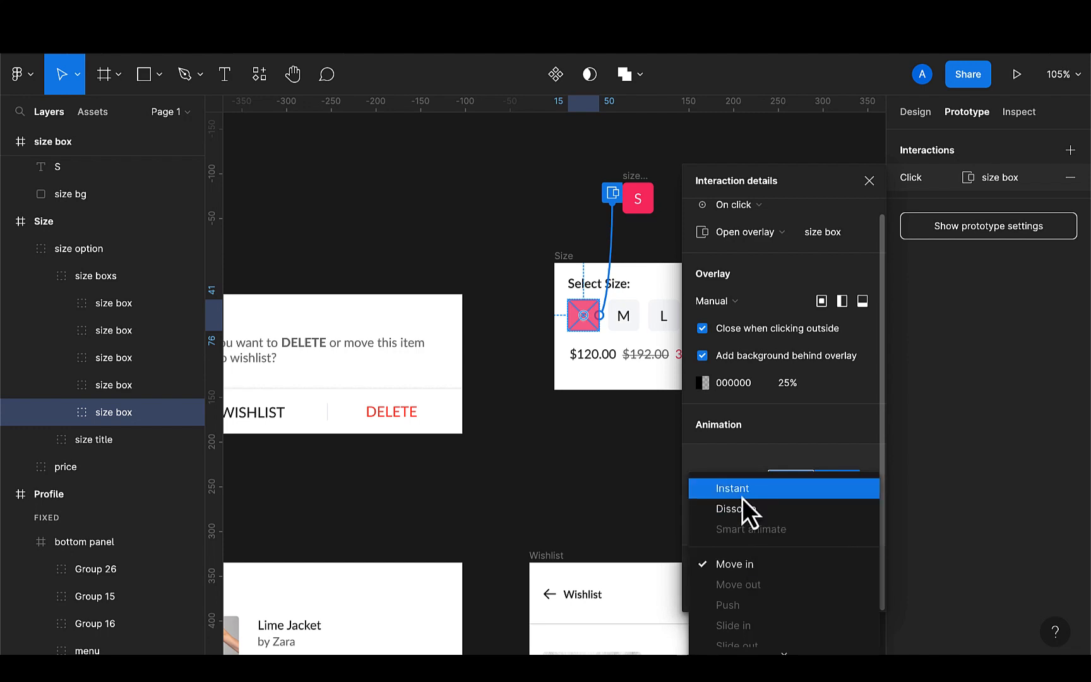
{"action": "left_click", "coordinate": [742, 494]}
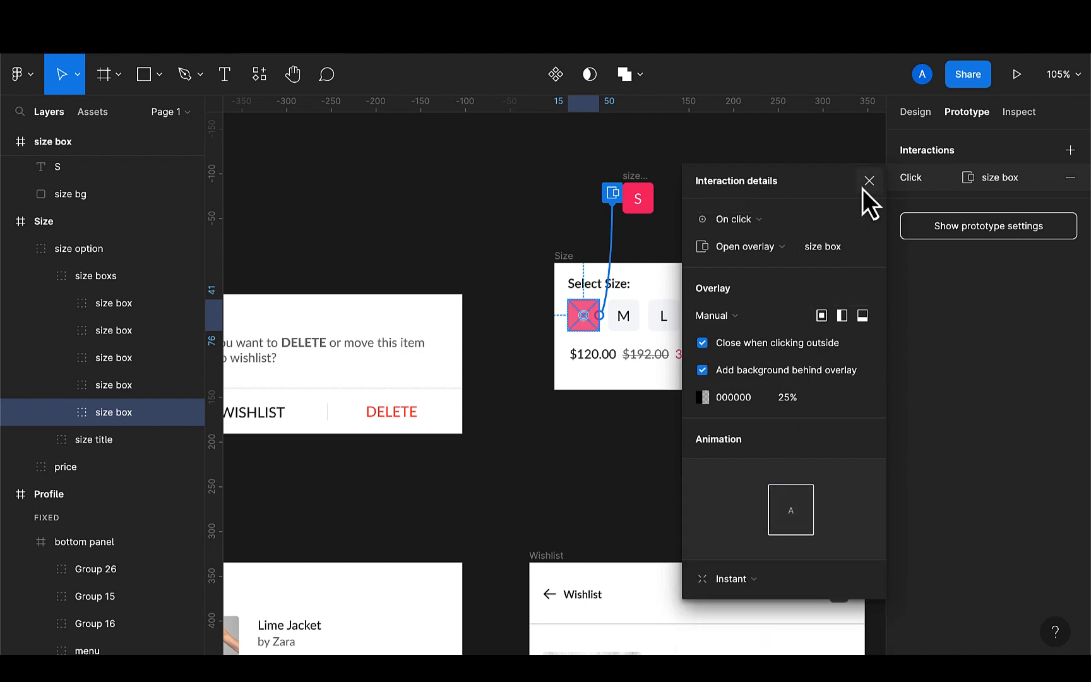
{"action": "key", "text": "Escape"}
{"action": "left_click", "coordinate": [697, 476]}
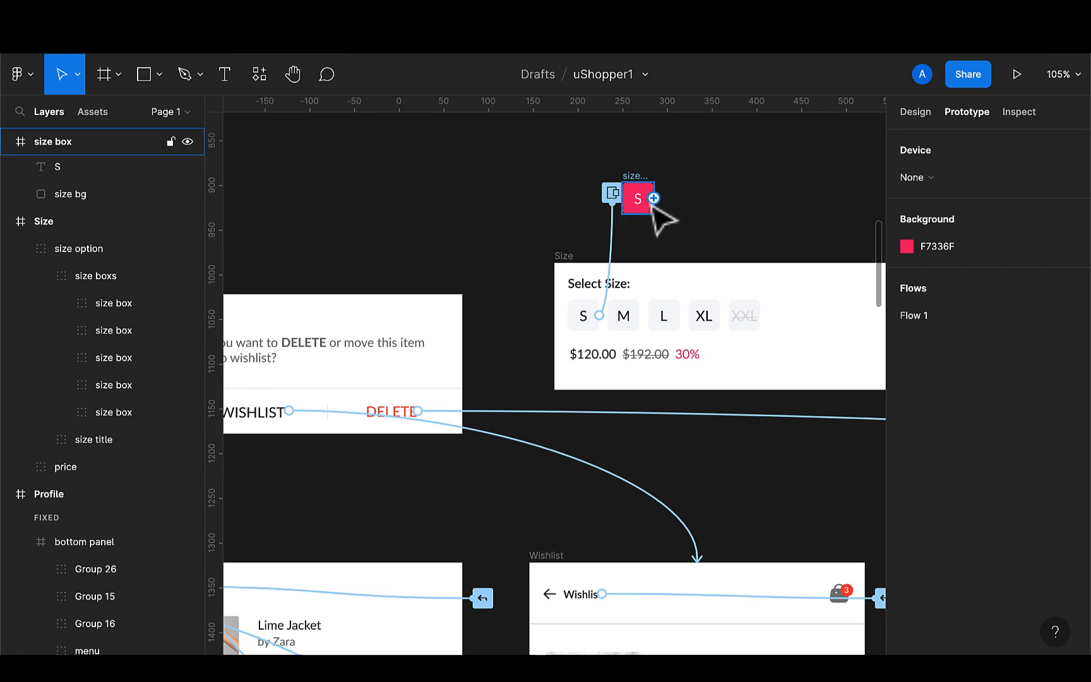
Move the Logout frame to sit beneath the Profile screen
{"action": "scroll", "coordinate": [650, 382], "scroll_direction": "down", "scroll_amount": 5}
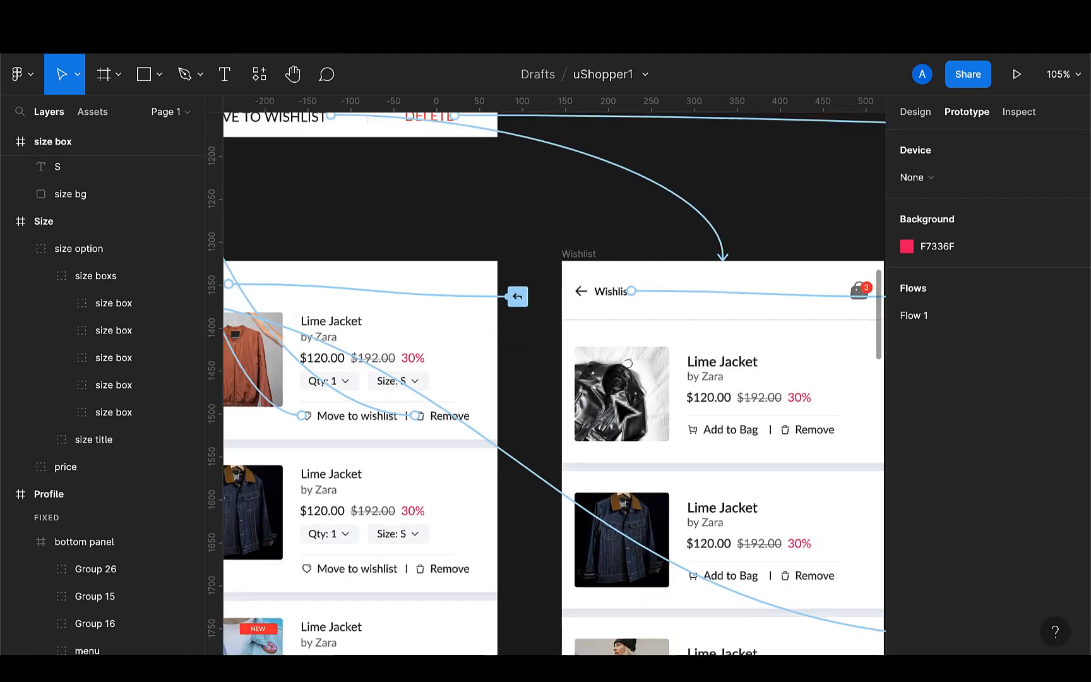
{"action": "scroll", "coordinate": [624, 407], "scroll_direction": "down", "scroll_amount": 3}
{"action": "scroll", "coordinate": [537, 379], "scroll_direction": "left", "scroll_amount": 2}
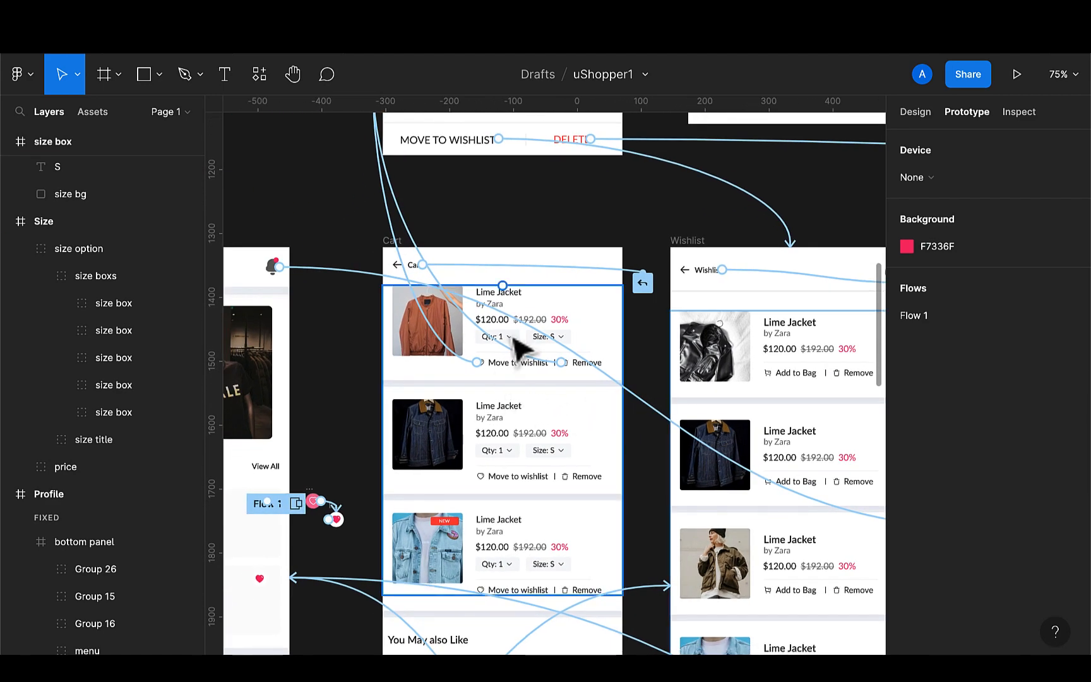
{"action": "scroll", "coordinate": [519, 349], "scroll_direction": "down", "scroll_amount": 5}
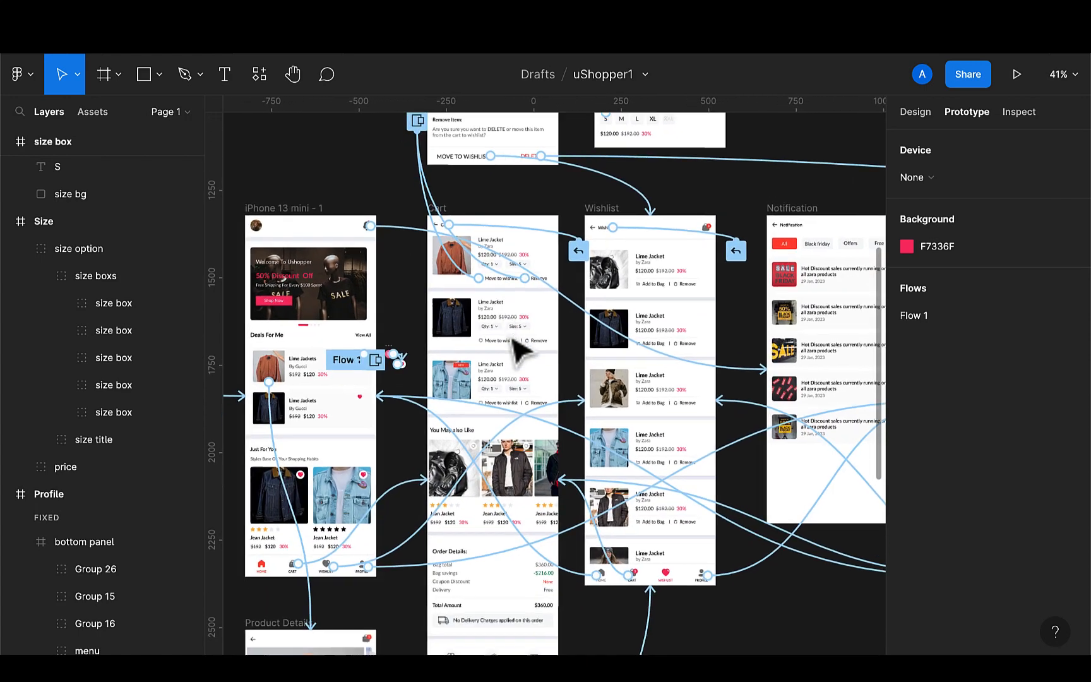
{"action": "scroll", "coordinate": [519, 349], "scroll_direction": "down", "scroll_amount": 5}
{"action": "scroll", "coordinate": [517, 341], "scroll_direction": "down", "scroll_amount": 3}
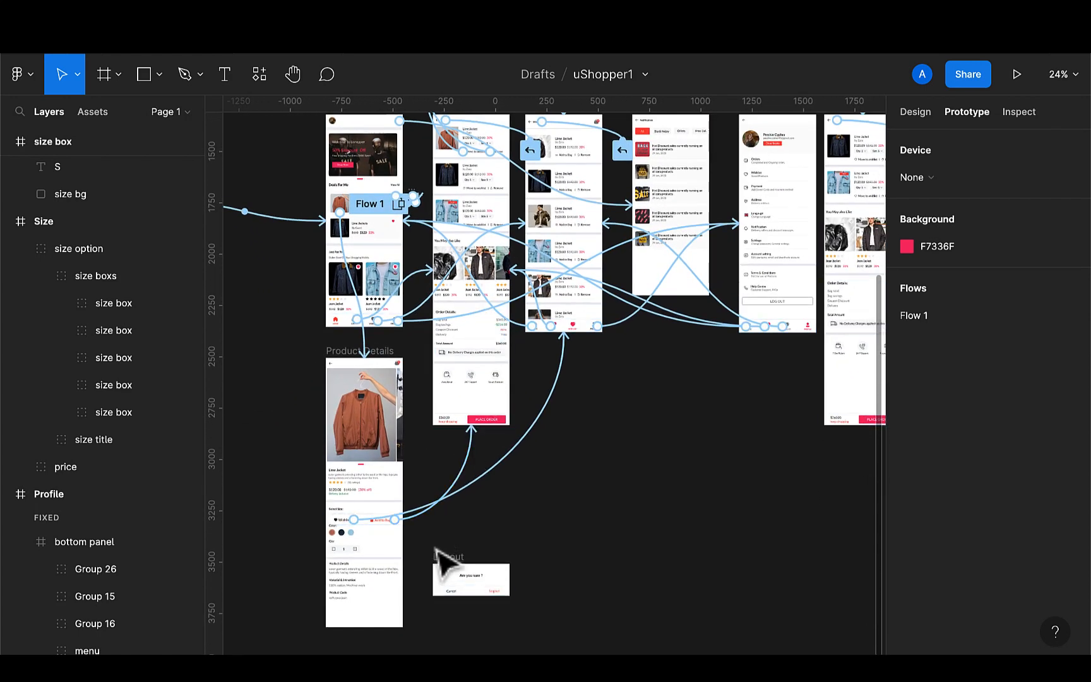
{"action": "left_click", "coordinate": [458, 575]}
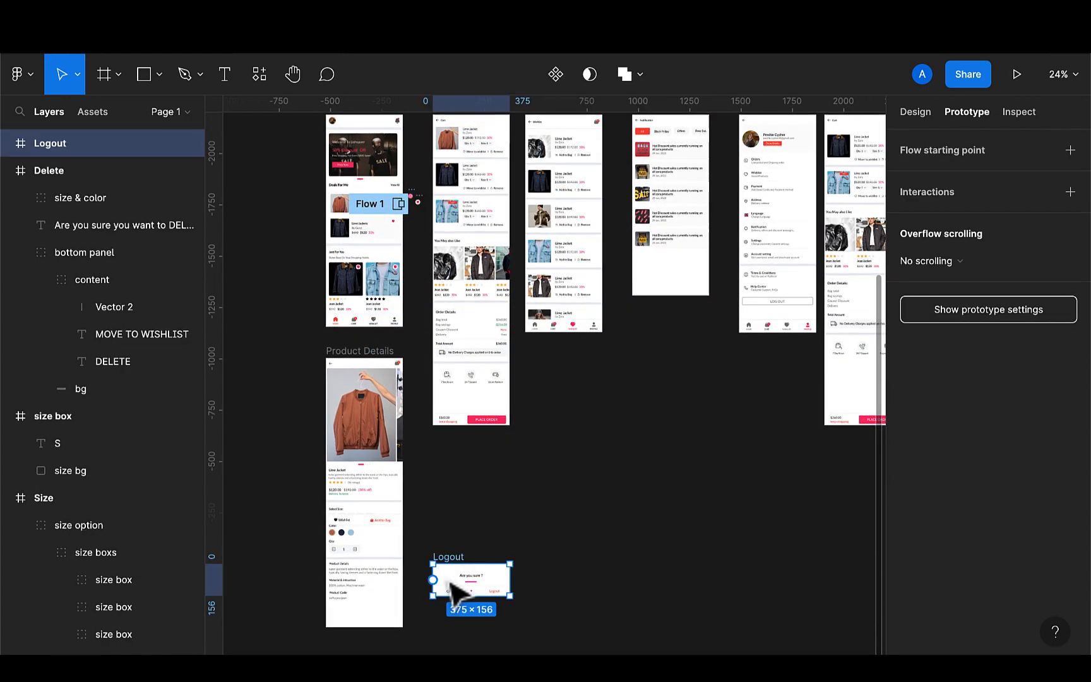
{"action": "left_click_drag", "start_coordinate": [452, 584], "coordinate": [658, 554]}
{"action": "scroll", "coordinate": [660, 552], "scroll_direction": "right", "scroll_amount": 5}
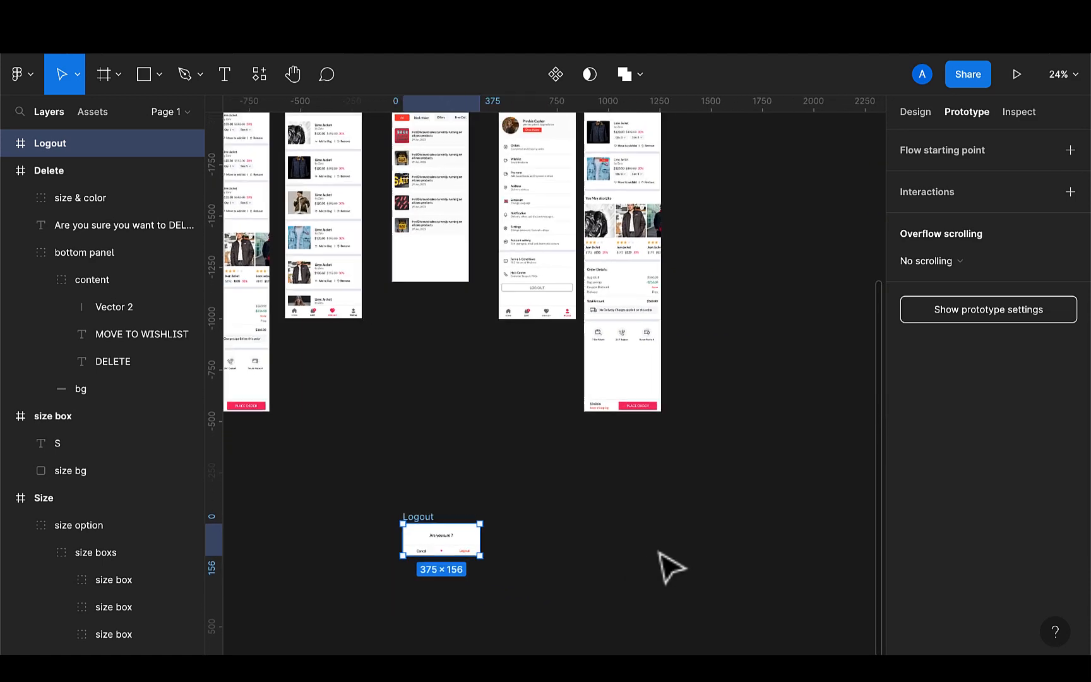
{"action": "scroll", "coordinate": [671, 566], "scroll_direction": "right", "scroll_amount": 2}
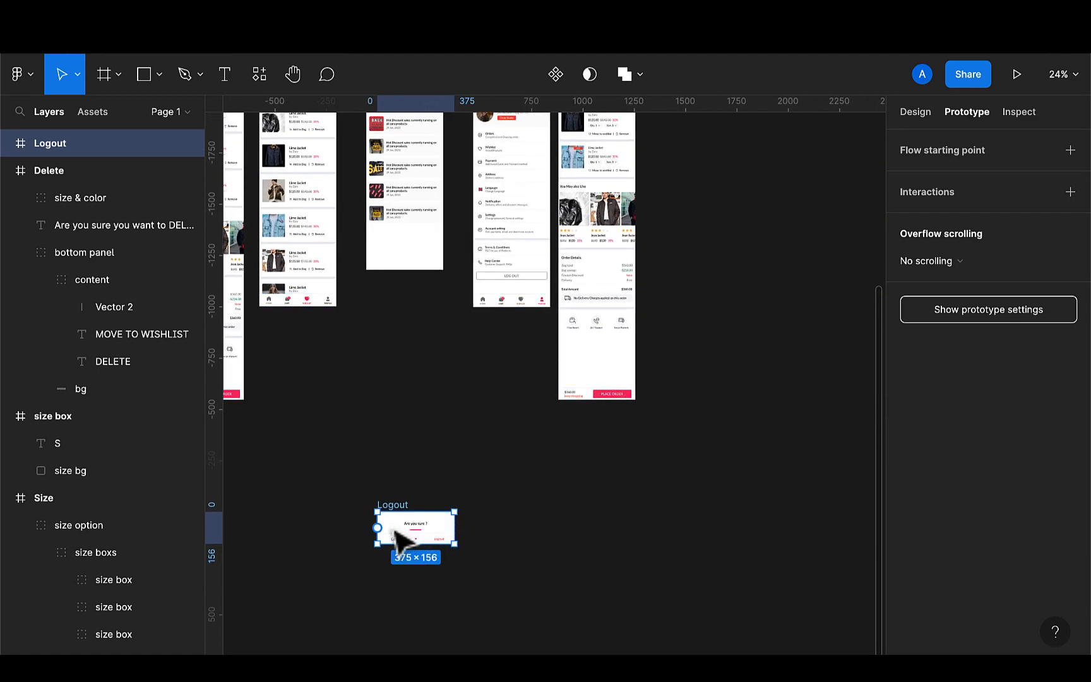
{"action": "left_click_drag", "start_coordinate": [394, 530], "coordinate": [464, 370]}
Link the Profile screen's LOG OUT button to open the Logout frame as a centered overlay
{"action": "scroll", "coordinate": [537, 303], "scroll_direction": "up", "scroll_amount": 5}
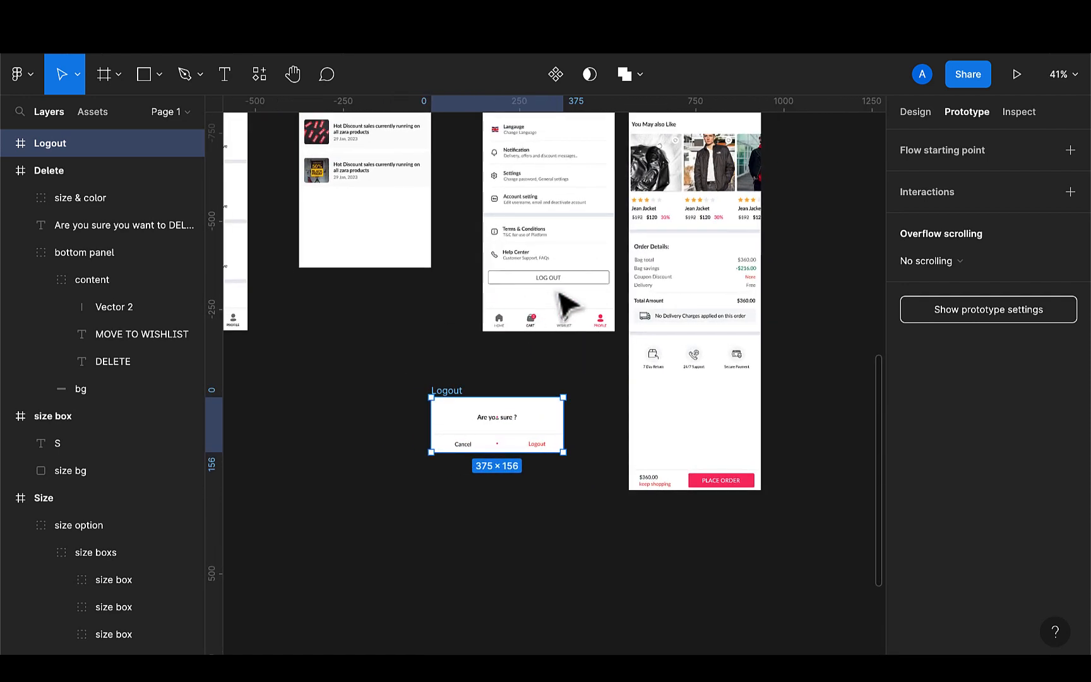
{"action": "left_click", "coordinate": [559, 291]}
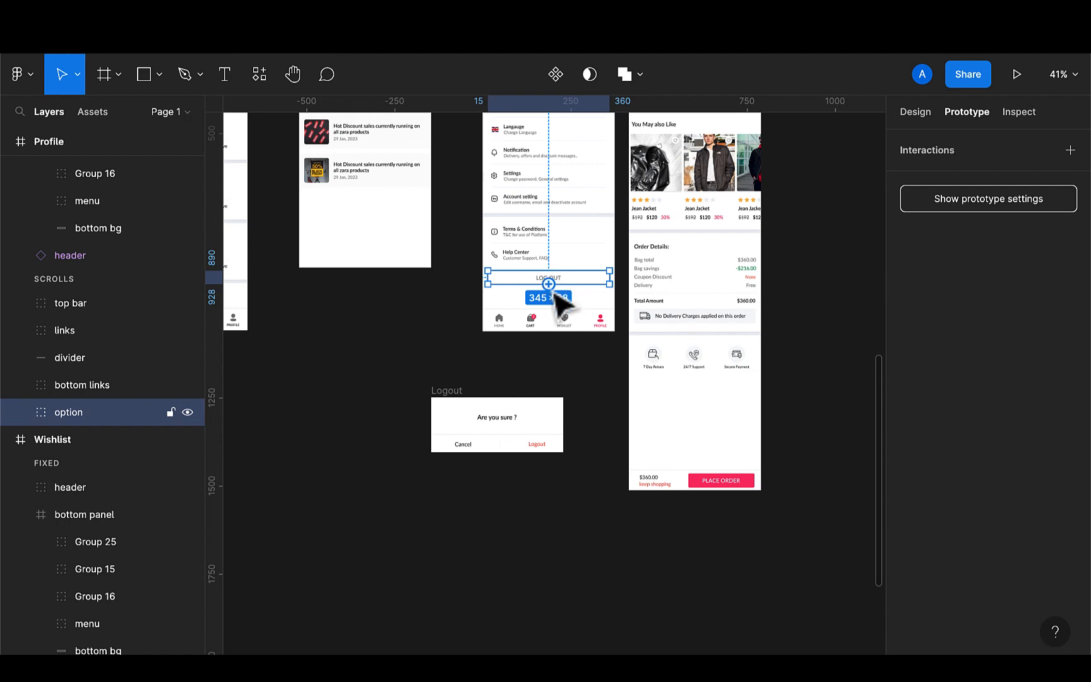
{"action": "left_click_drag", "start_coordinate": [549, 284], "coordinate": [531, 428]}
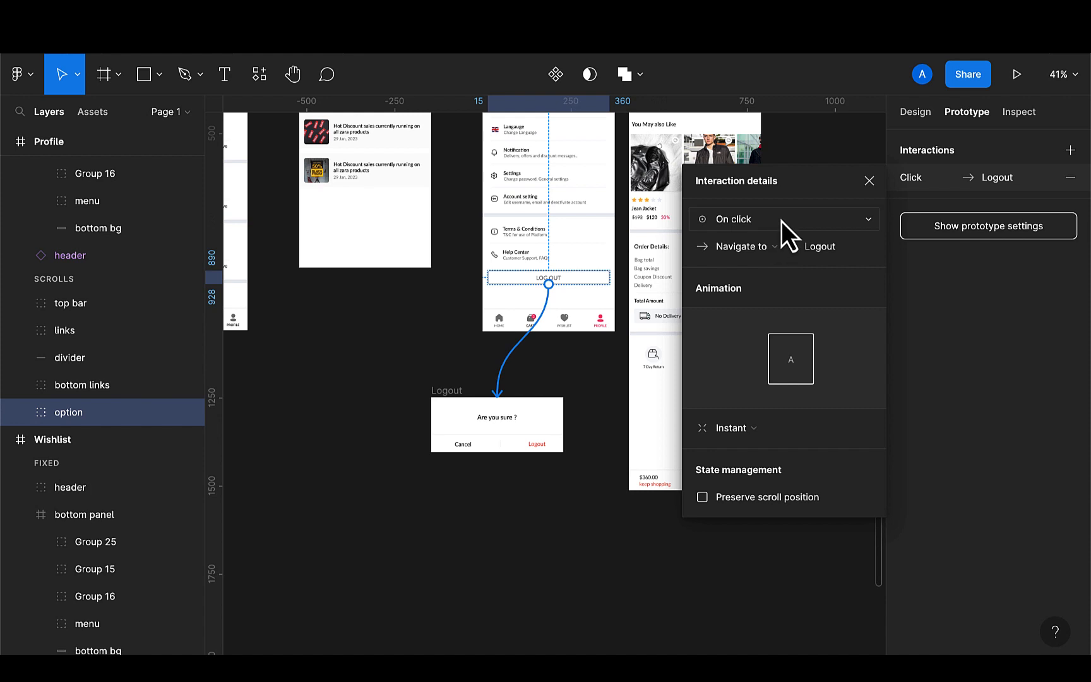
{"action": "left_click", "coordinate": [759, 247]}
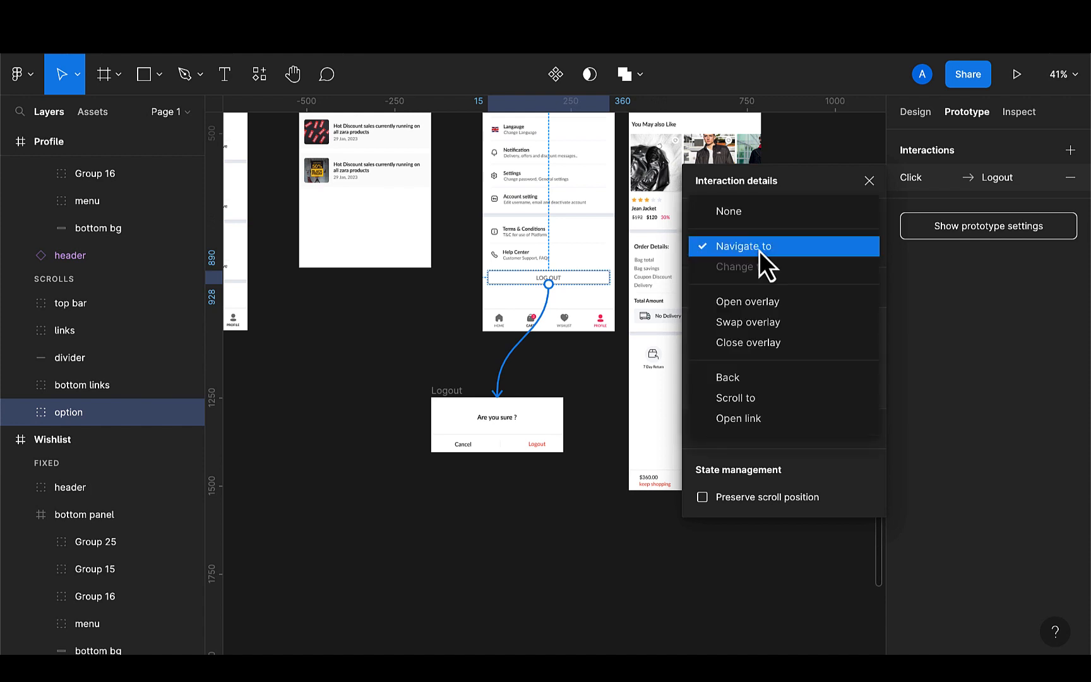
{"action": "left_click", "coordinate": [748, 302]}
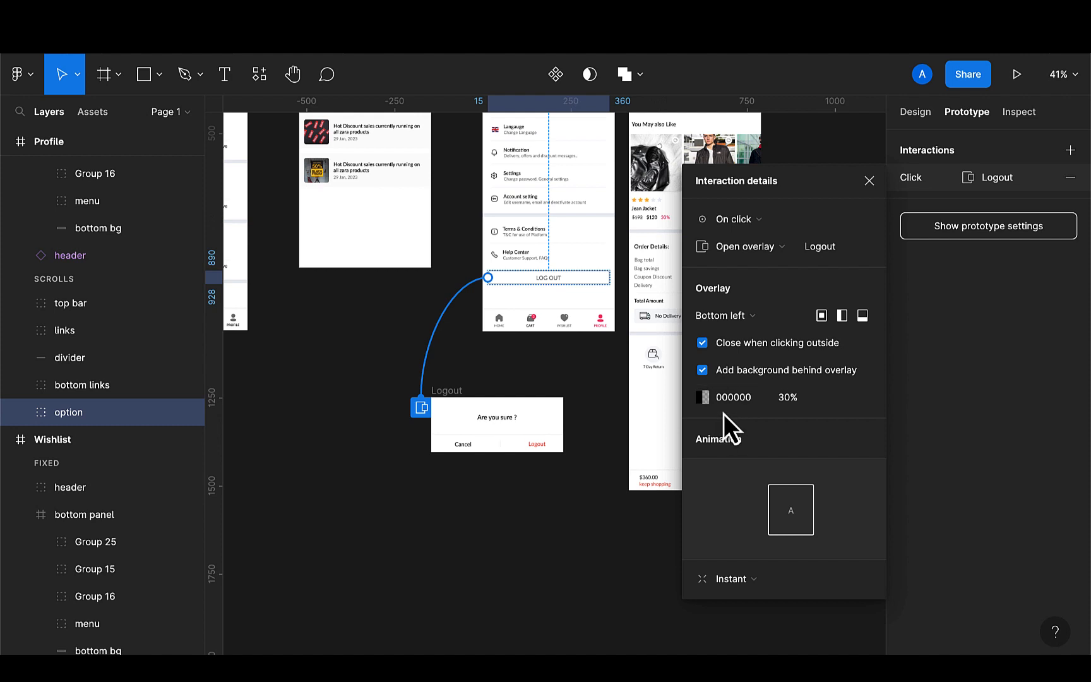
{"action": "left_click", "coordinate": [753, 316]}
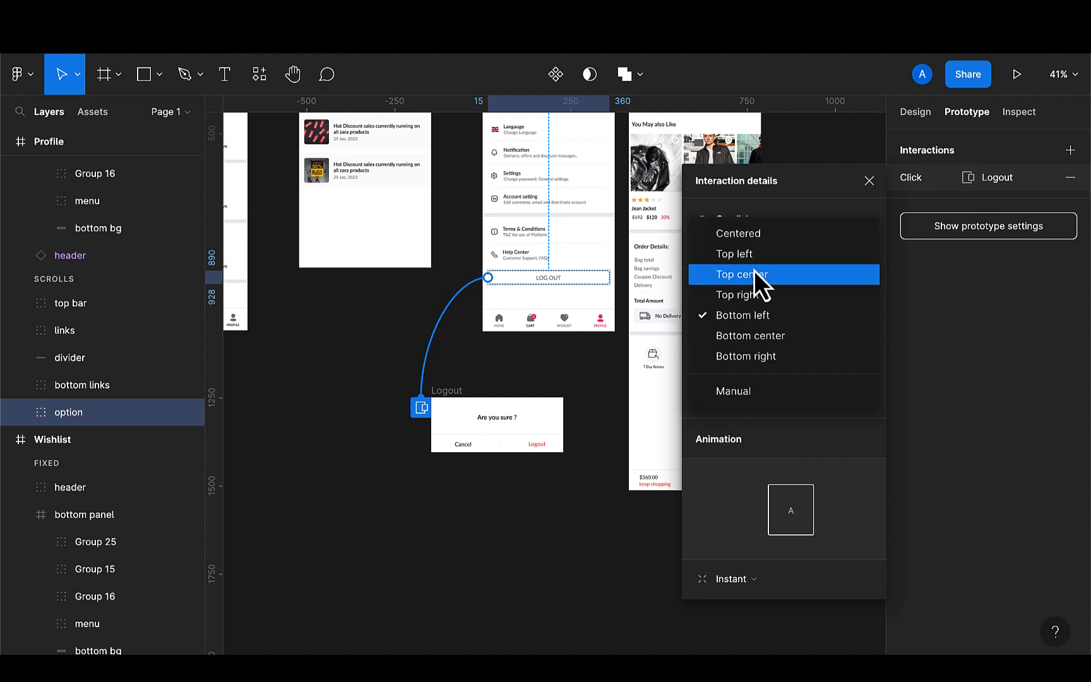
{"action": "left_click", "coordinate": [747, 241]}
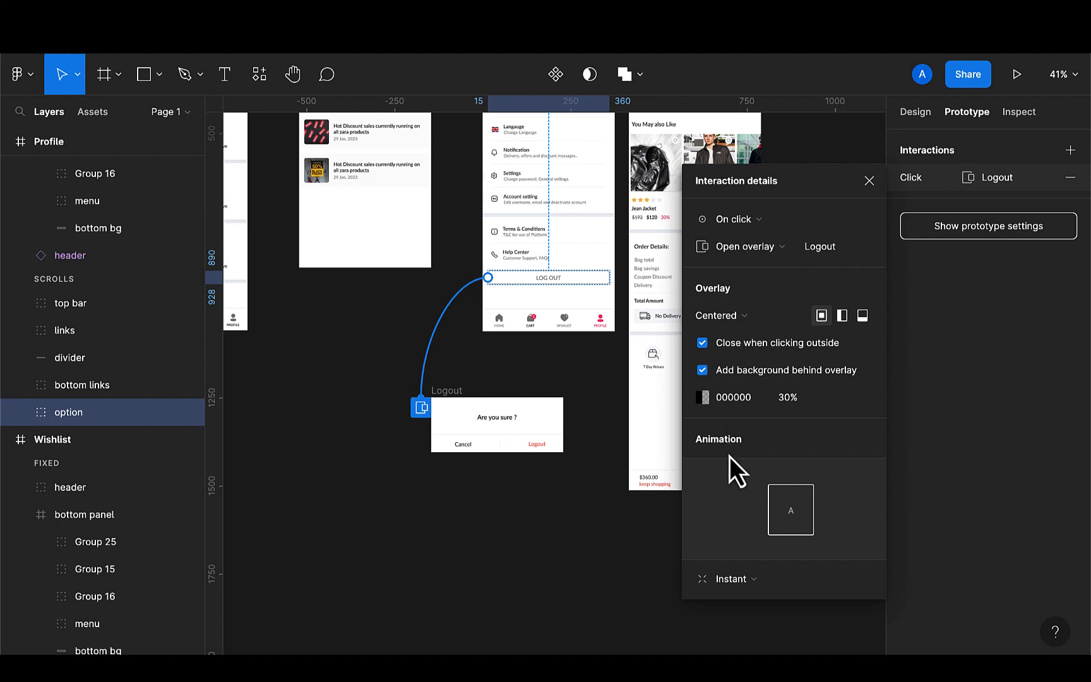
{"action": "mouse_move", "coordinate": [727, 517]}
Link the Logout dialog's Cancel text to navigate to the Profile screen
{"action": "double_click", "coordinate": [468, 450]}
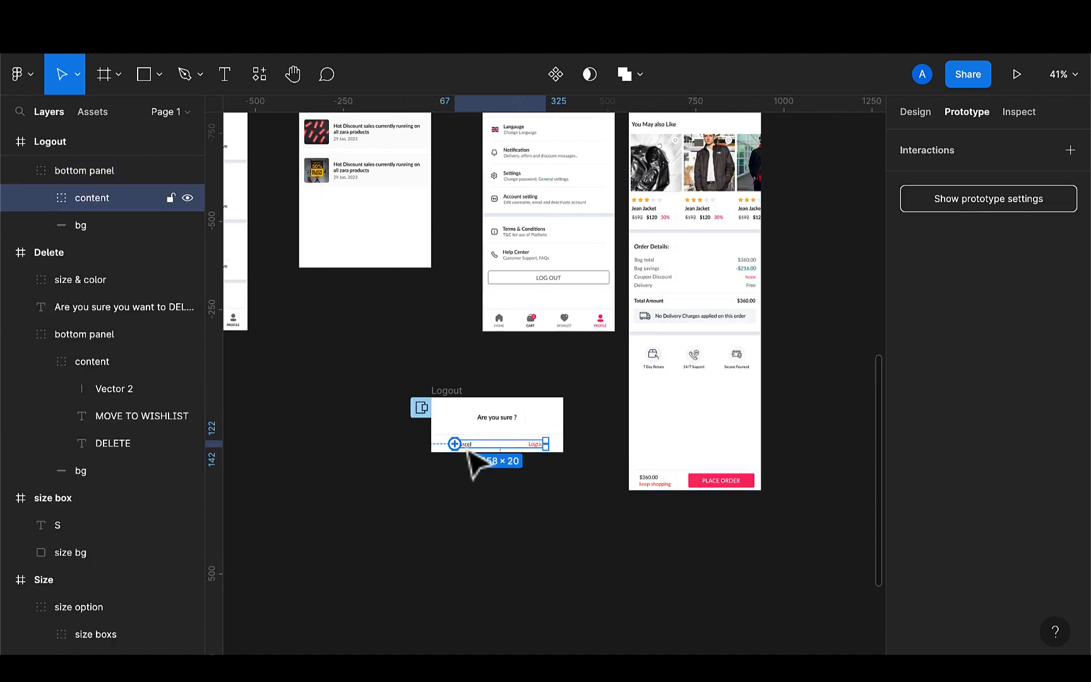
{"action": "double_click", "coordinate": [469, 448]}
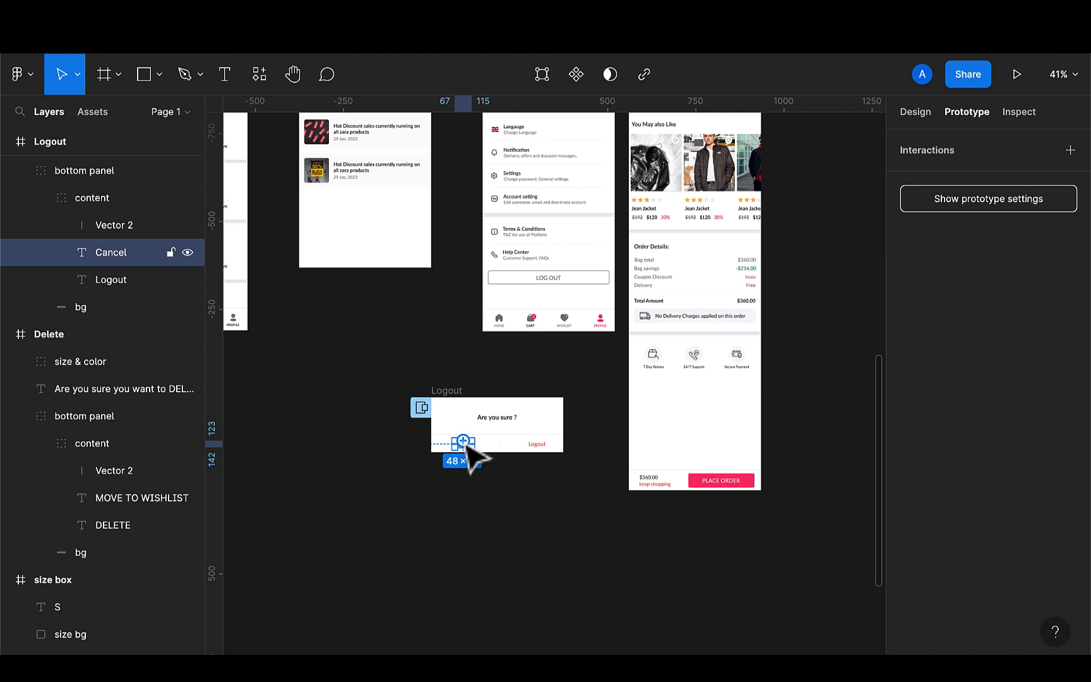
{"action": "left_click_drag", "start_coordinate": [463, 440], "coordinate": [504, 332]}
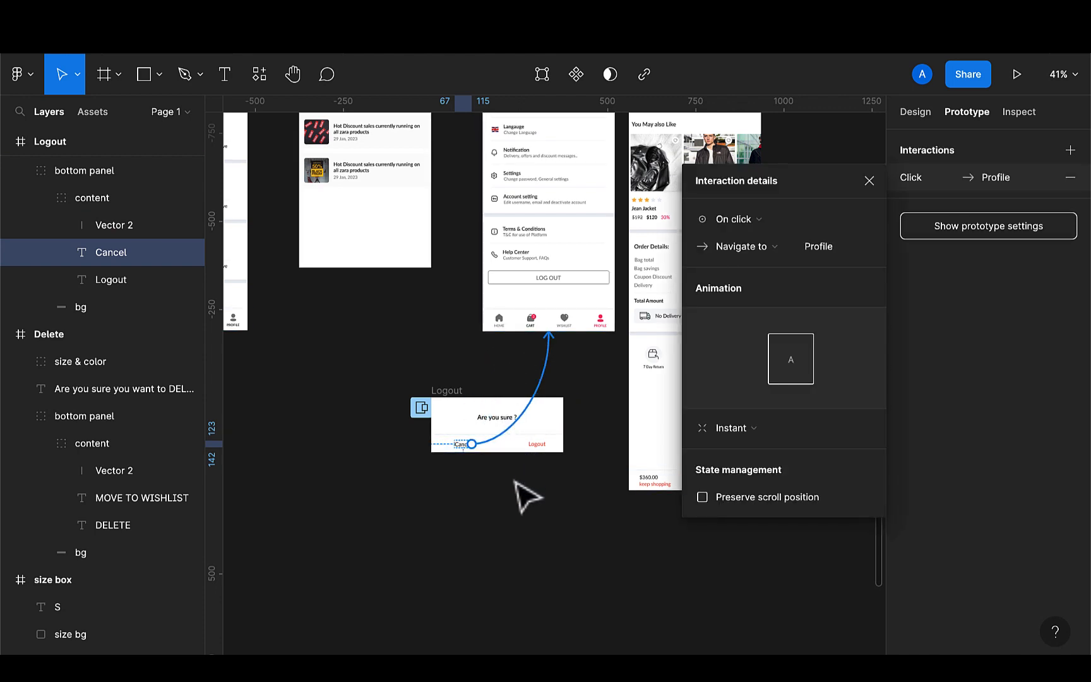
{"action": "left_click", "coordinate": [515, 483]}
Link the Logout dialog's Logout text to navigate to the first Flash Screen
{"action": "key", "text": "shift+1"}
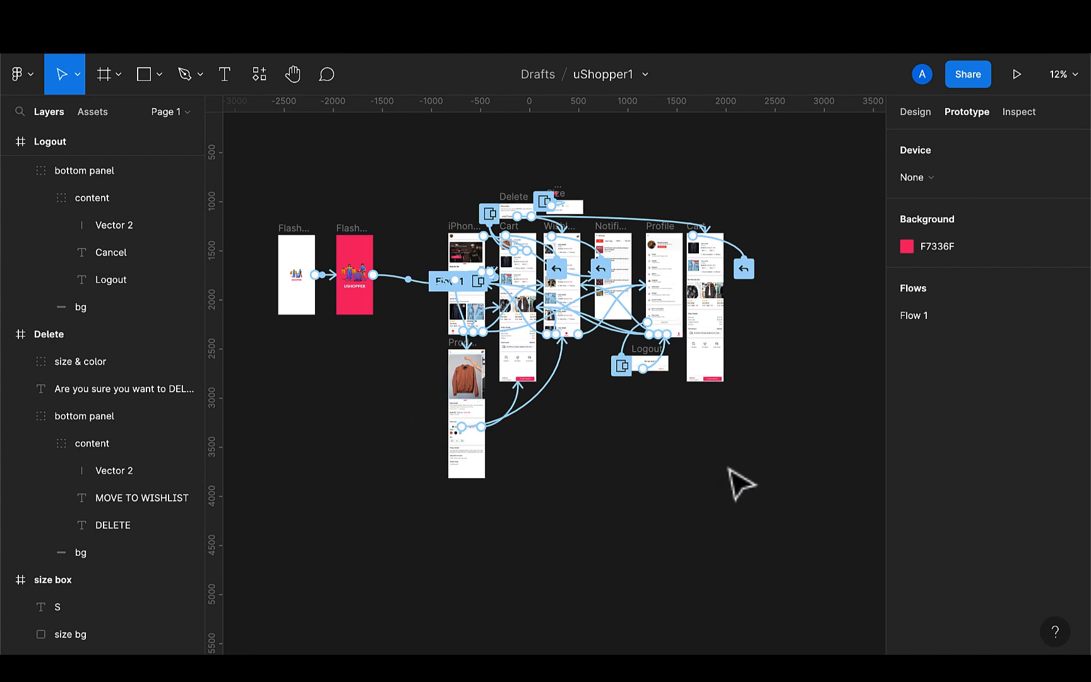
{"action": "scroll", "coordinate": [669, 379], "scroll_direction": "up", "scroll_amount": 3}
{"action": "scroll", "coordinate": [669, 379], "scroll_direction": "up", "scroll_amount": 4}
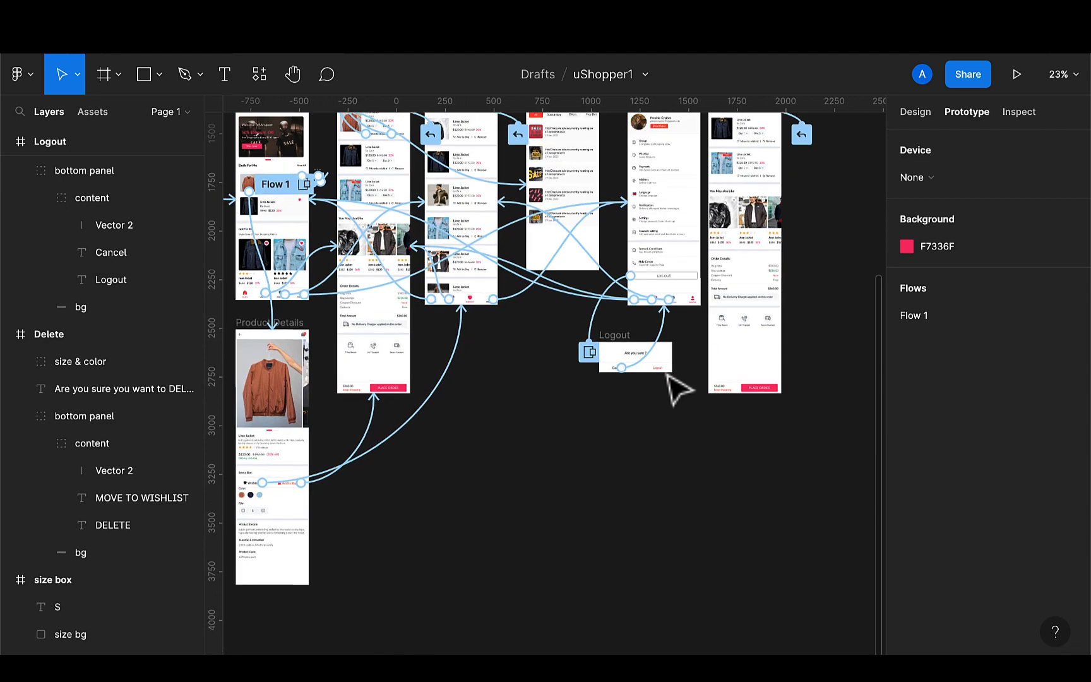
{"action": "double_click", "coordinate": [659, 372]}
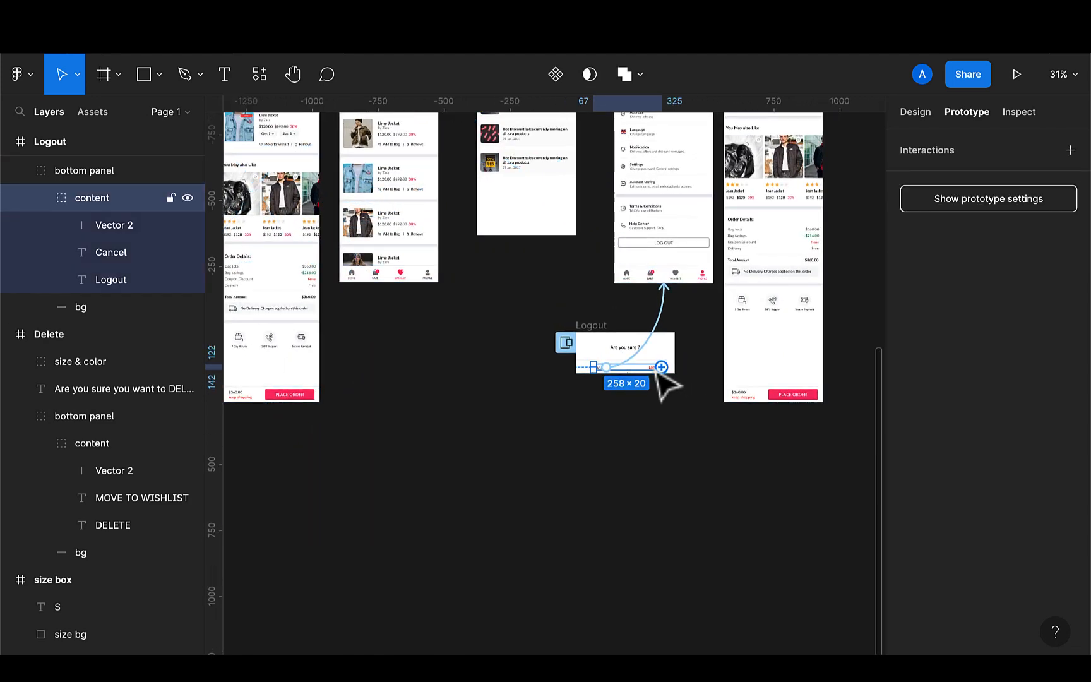
{"action": "double_click", "coordinate": [657, 371]}
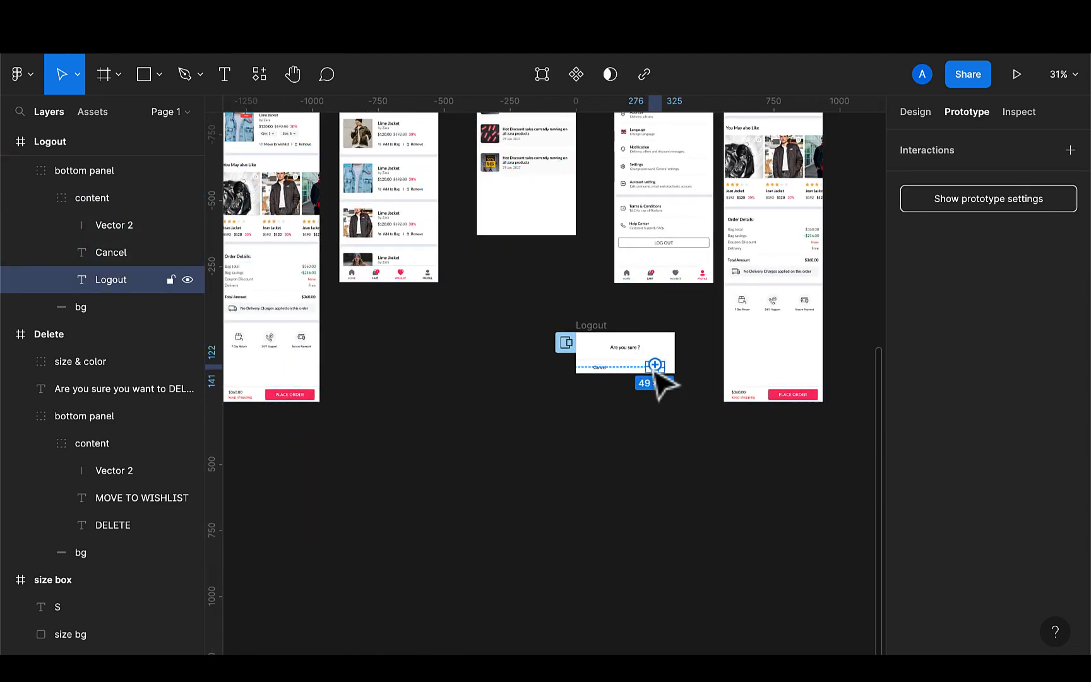
{"action": "scroll", "coordinate": [657, 373], "scroll_direction": "down", "scroll_amount": 4}
{"action": "left_click_drag", "start_coordinate": [655, 370], "coordinate": [341, 264]}
{"action": "left_click", "coordinate": [348, 293]}
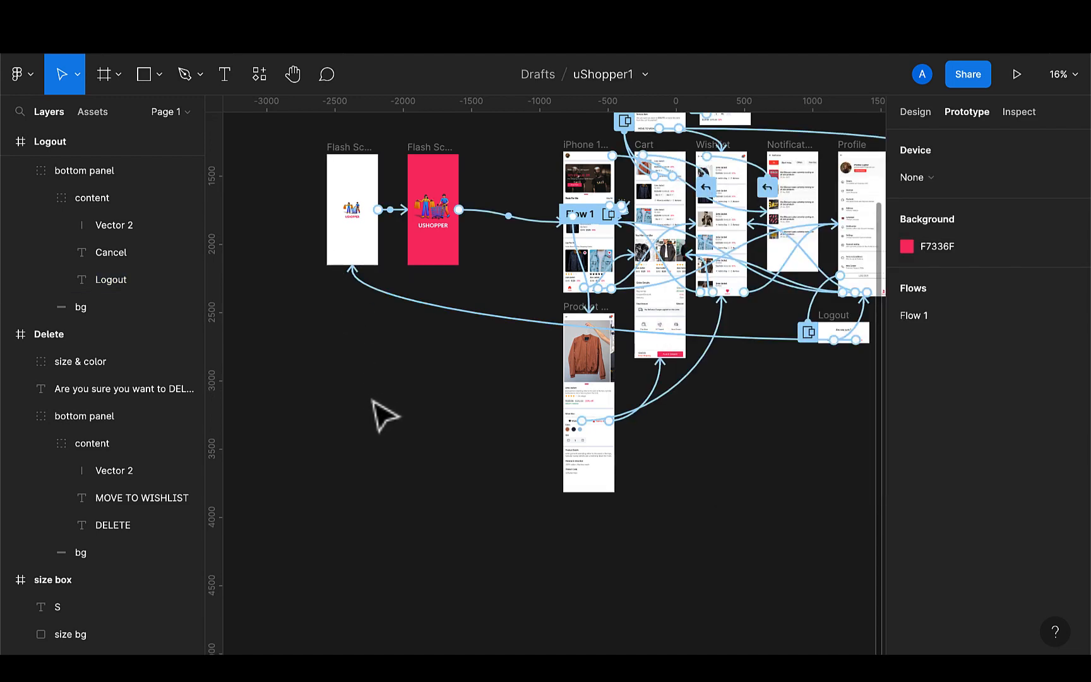
Survey the prototype's screens and their connections across the canvas
{"action": "scroll", "coordinate": [384, 416], "scroll_direction": "up", "scroll_amount": 3}
{"action": "scroll", "coordinate": [384, 417], "scroll_direction": "right", "scroll_amount": 2}
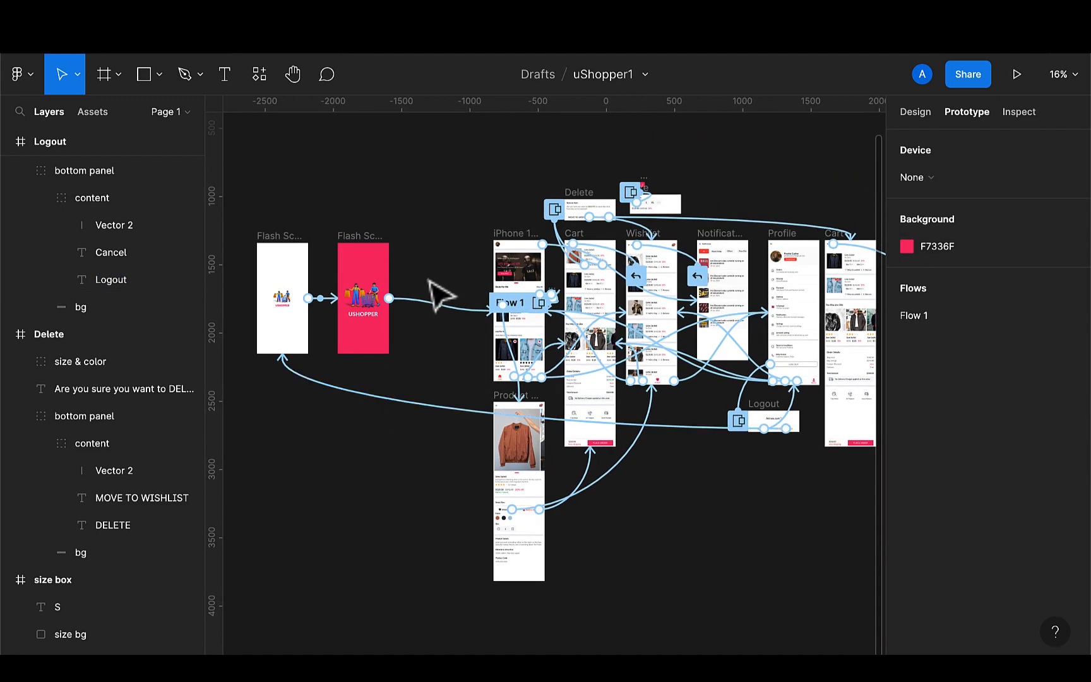
{"action": "scroll", "coordinate": [440, 295], "scroll_direction": "up", "scroll_amount": 3}
{"action": "scroll", "coordinate": [447, 294], "scroll_direction": "right", "scroll_amount": 2}
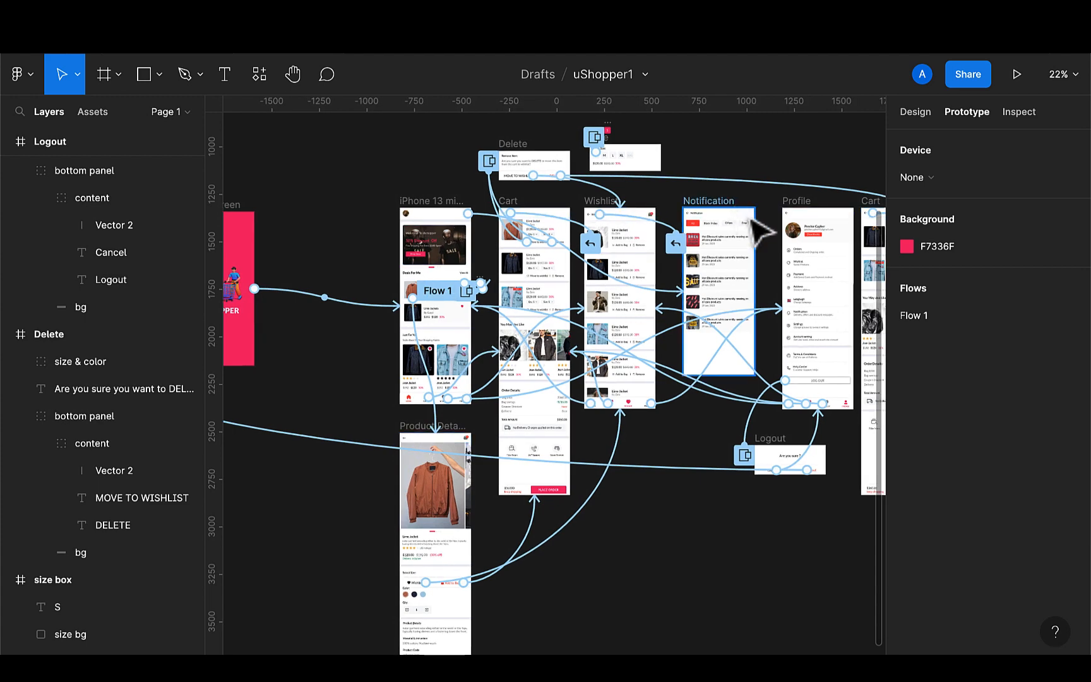
{"action": "scroll", "coordinate": [761, 233], "scroll_direction": "right", "scroll_amount": 5}
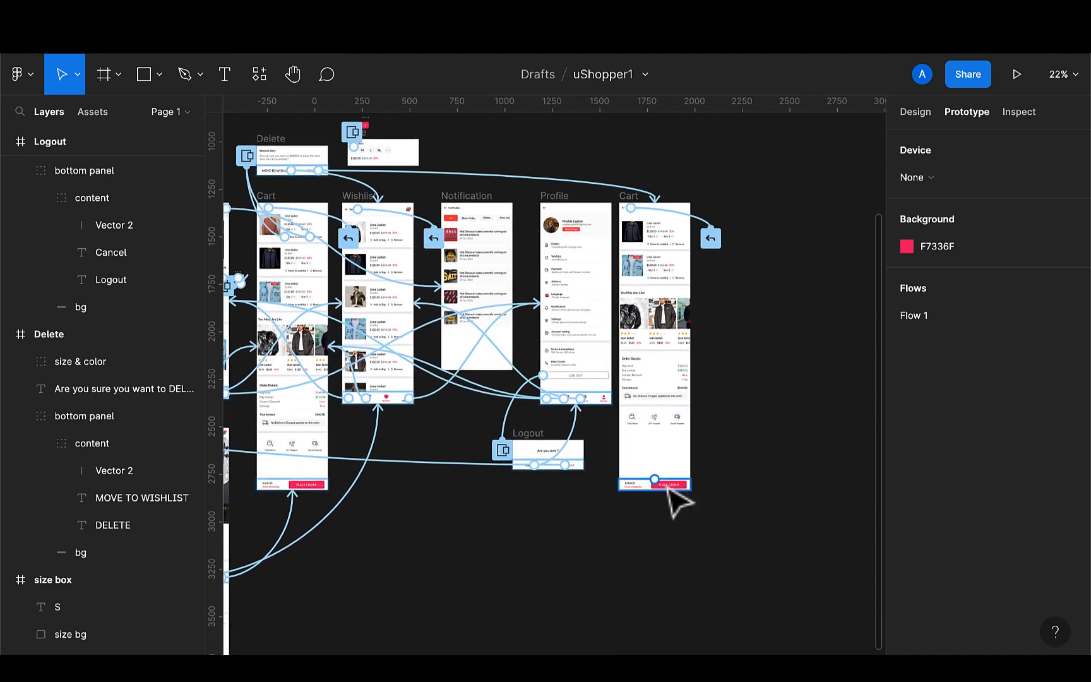
{"action": "scroll", "coordinate": [670, 490], "scroll_direction": "up", "scroll_amount": 2}
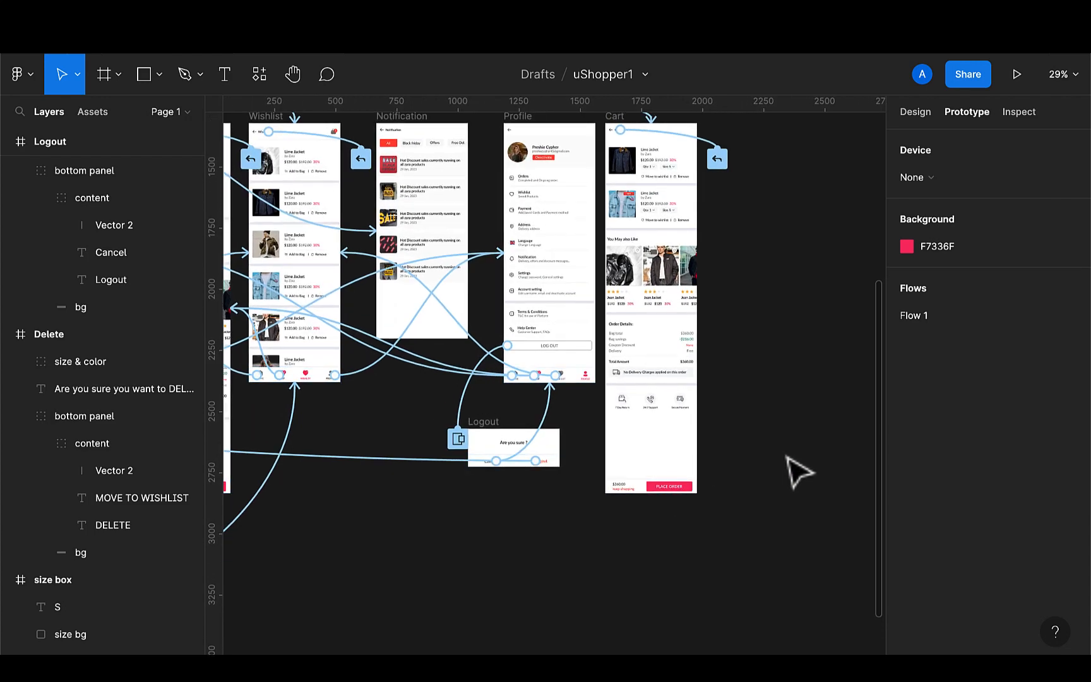
{"action": "scroll", "coordinate": [810, 467], "scroll_direction": "left", "scroll_amount": 10}
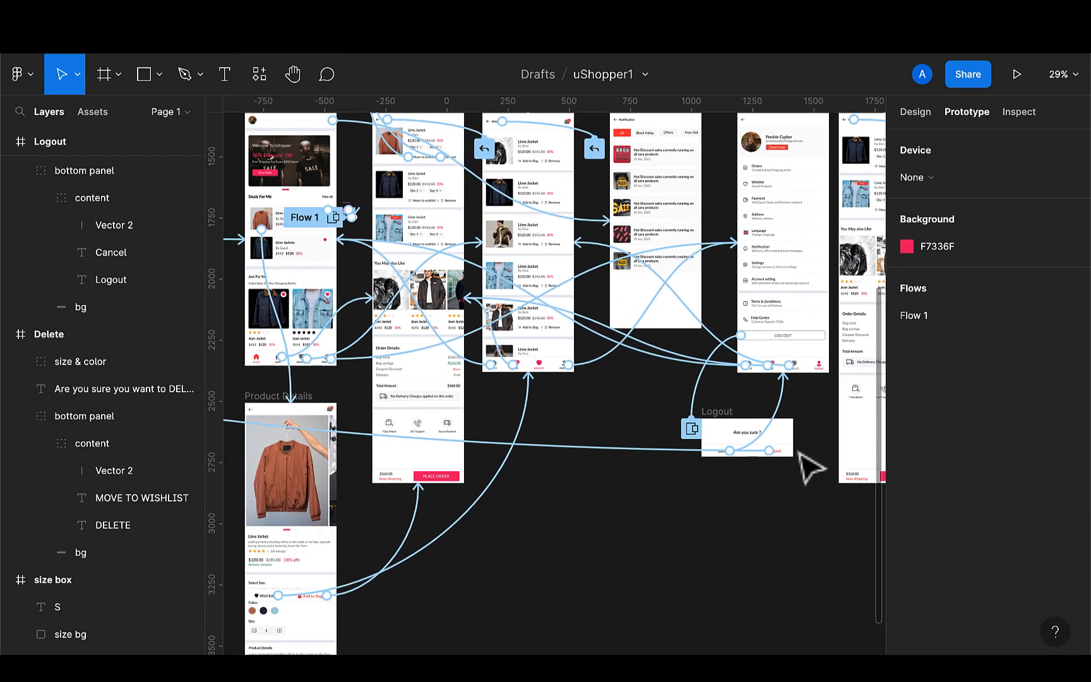
{"action": "scroll", "coordinate": [810, 467], "scroll_direction": "left", "scroll_amount": 5}
{"action": "scroll", "coordinate": [810, 467], "scroll_direction": "up", "scroll_amount": 2}
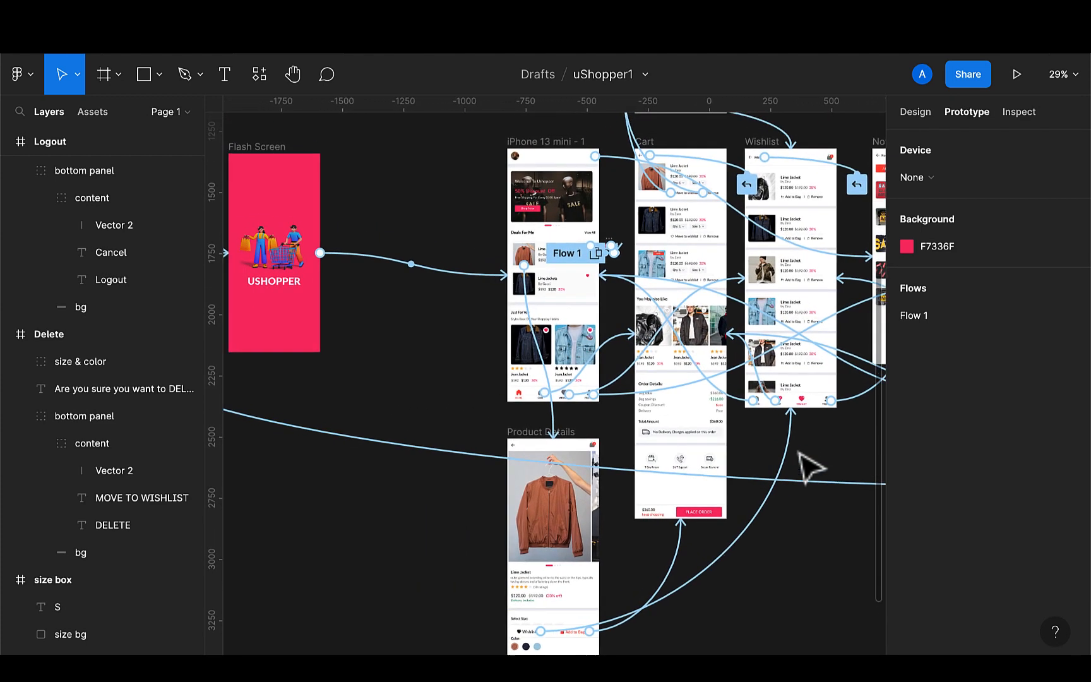
{"action": "left_click", "coordinate": [915, 110]}
{"action": "scroll", "coordinate": [485, 230], "scroll_direction": "up", "scroll_amount": 1}
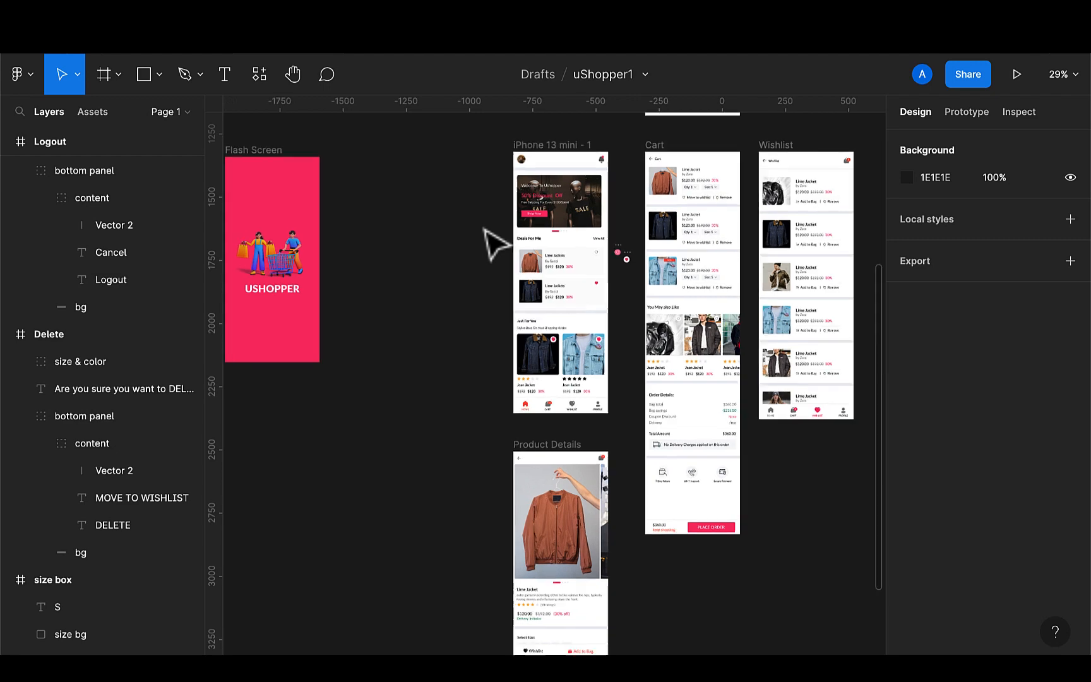
{"action": "scroll", "coordinate": [484, 231], "scroll_direction": "up", "scroll_amount": 4}
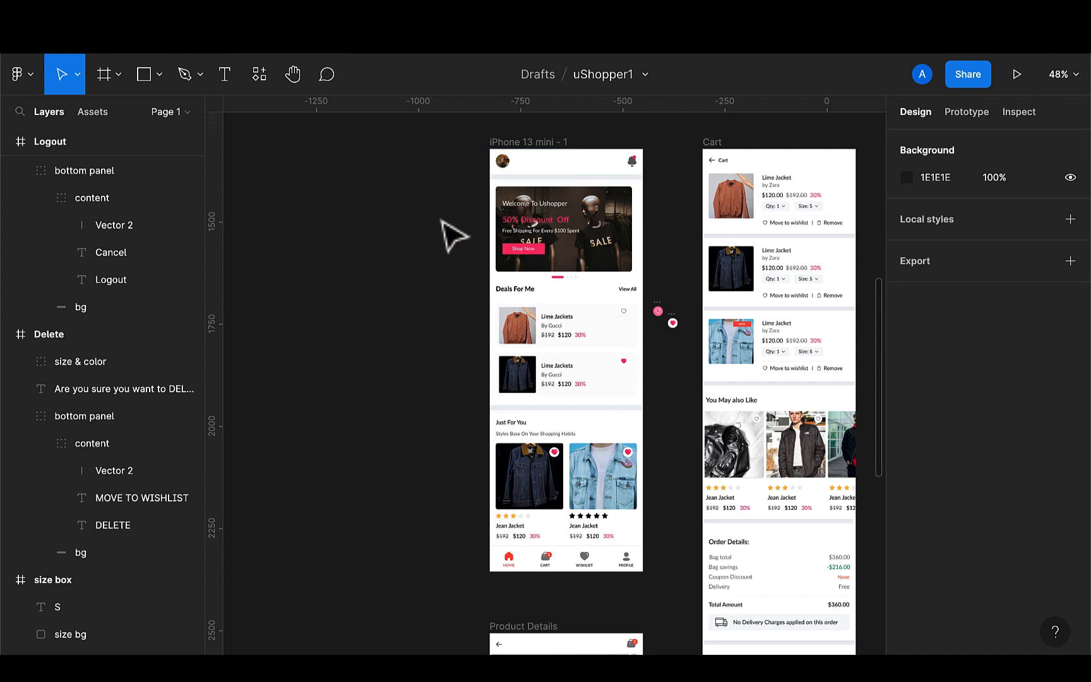
{"action": "scroll", "coordinate": [651, 293], "scroll_direction": "down", "scroll_amount": 5}
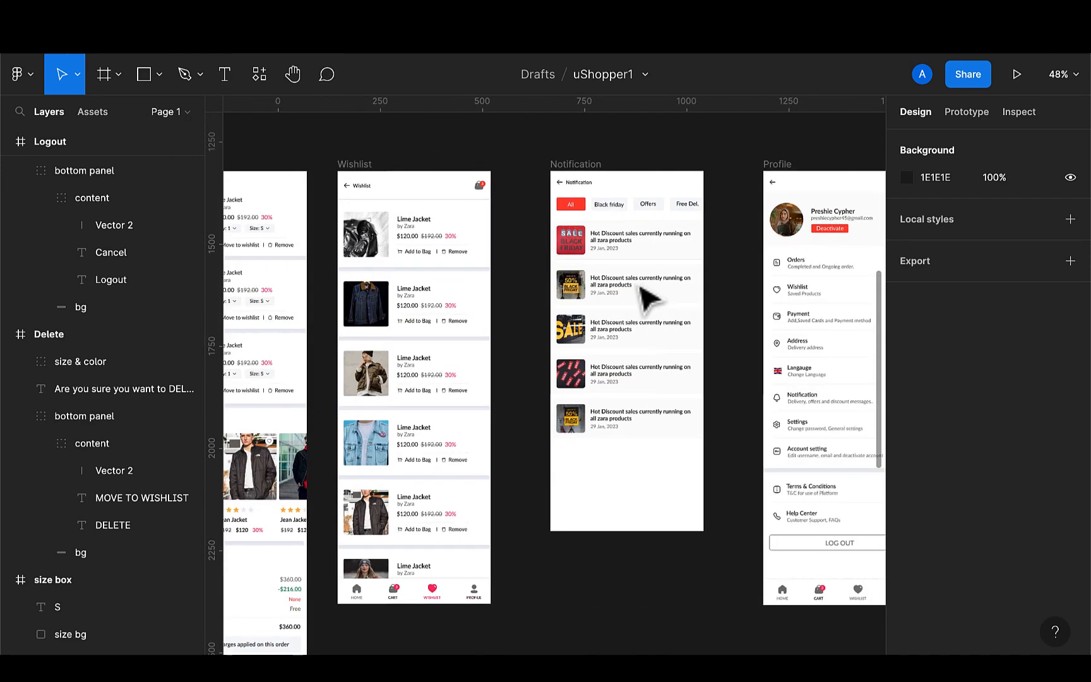
{"action": "scroll", "coordinate": [646, 298], "scroll_direction": "right", "scroll_amount": 5}
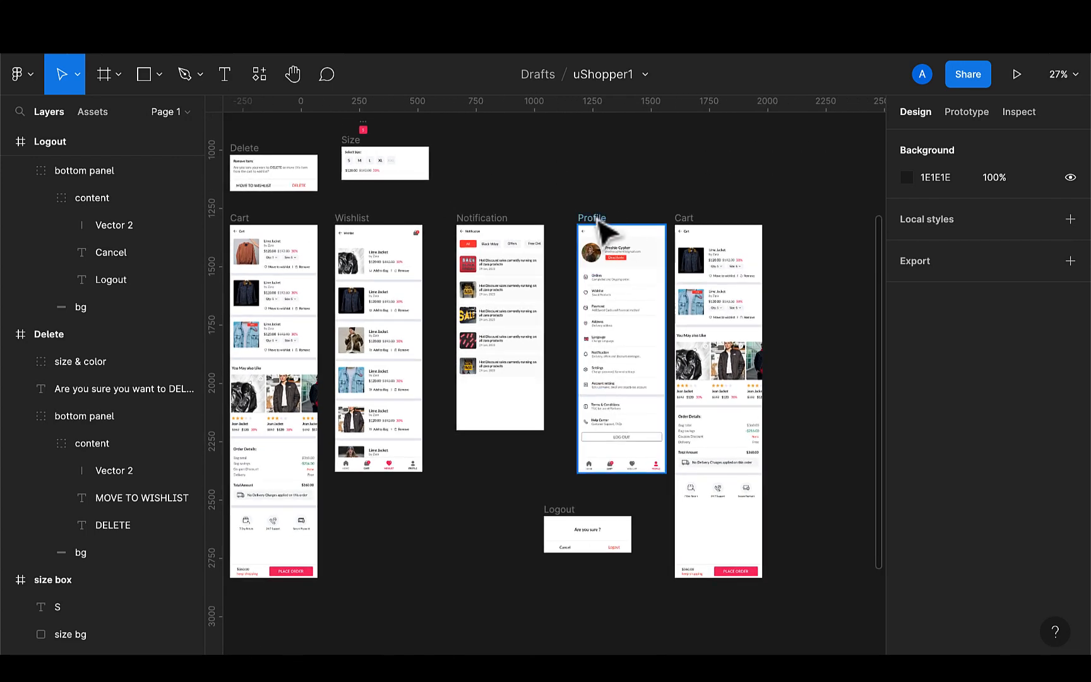
Duplicate the Profile screen and move the copy slightly upward beside the Cart screen
{"action": "left_click", "coordinate": [604, 226]}
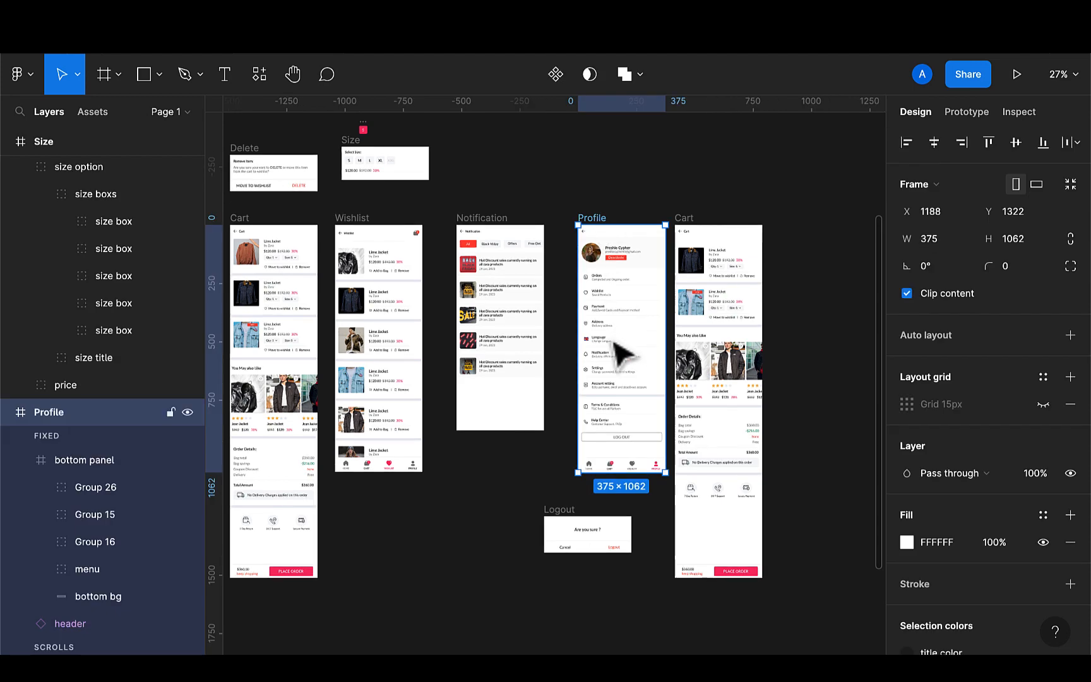
{"action": "key", "text": "ctrl+d"}
{"action": "scroll", "coordinate": [799, 363], "scroll_direction": "right", "scroll_amount": 5}
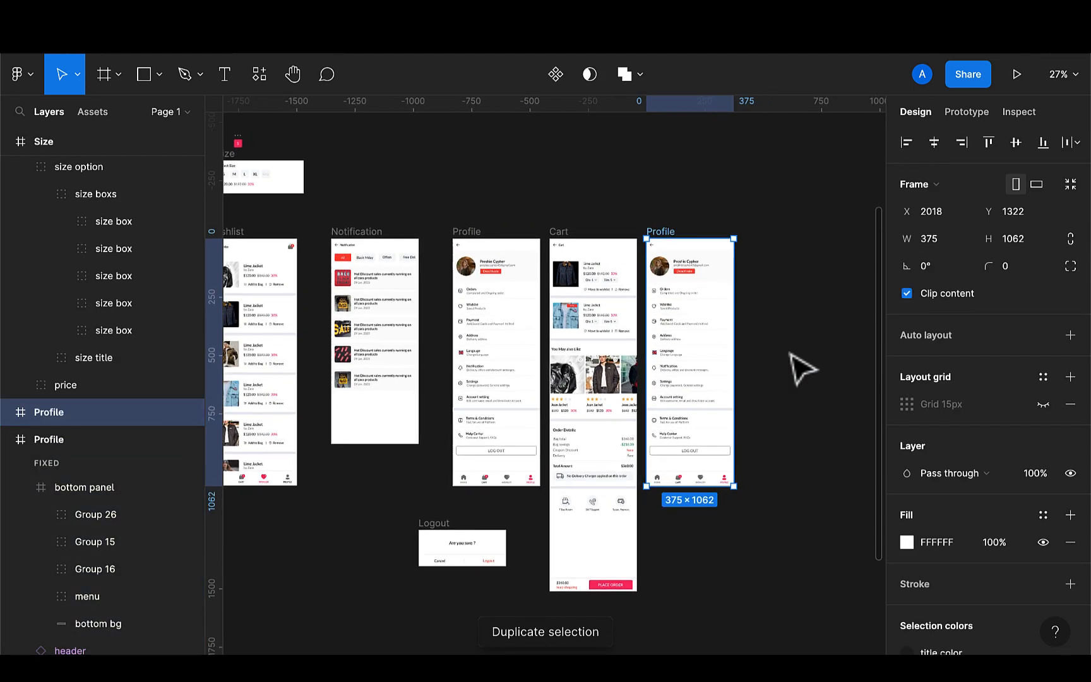
{"action": "scroll", "coordinate": [777, 328], "scroll_direction": "up", "scroll_amount": 2}
{"action": "left_click", "coordinate": [775, 328]}
{"action": "left_click", "coordinate": [614, 273]}
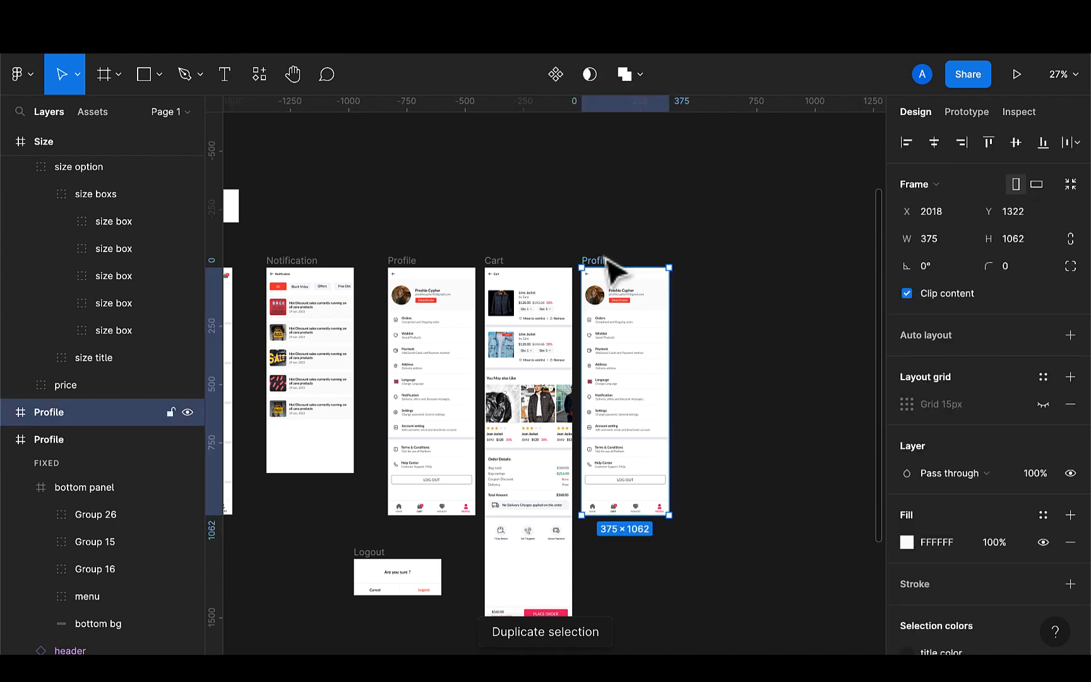
{"action": "left_click_drag", "start_coordinate": [631, 341], "coordinate": [704, 279]}
Remove the prototype interactions from the copied Profile screen's LOG OUT button and navigation links
{"action": "left_click", "coordinate": [960, 114]}
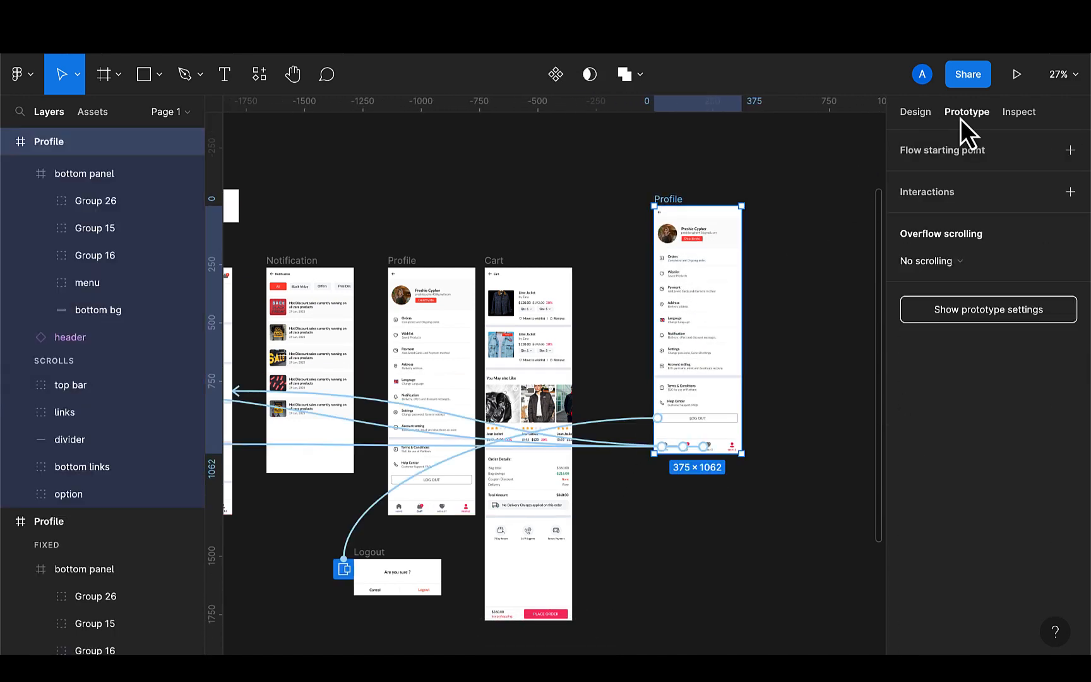
{"action": "left_click", "coordinate": [830, 282]}
{"action": "left_click", "coordinate": [632, 421]}
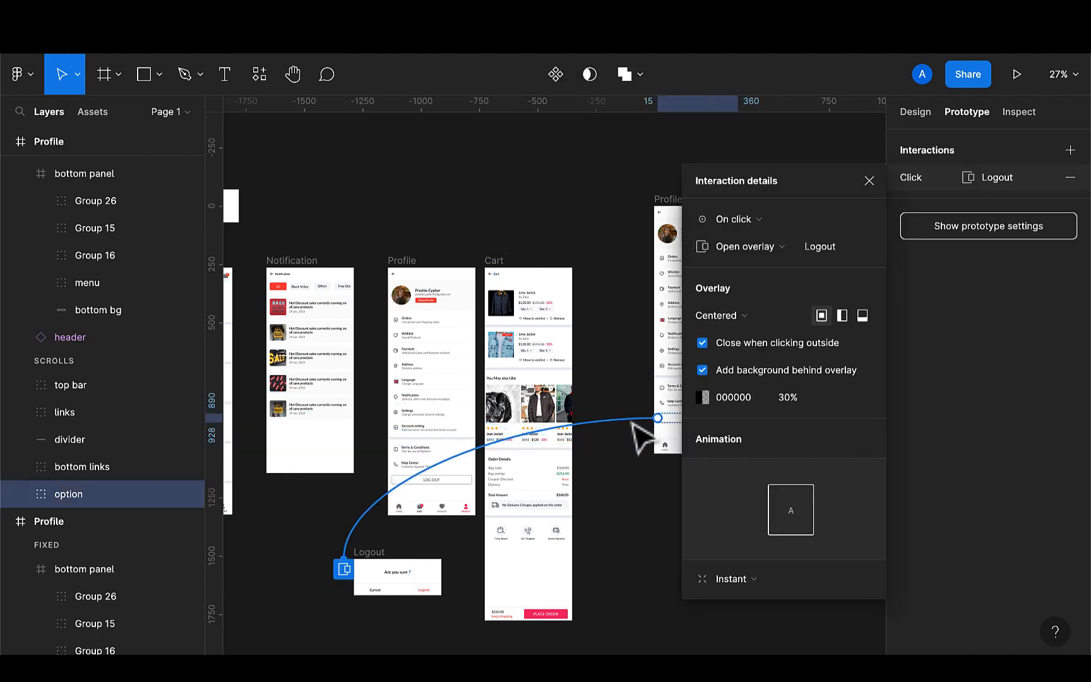
{"action": "key", "text": "Delete"}
{"action": "left_click", "coordinate": [656, 480]}
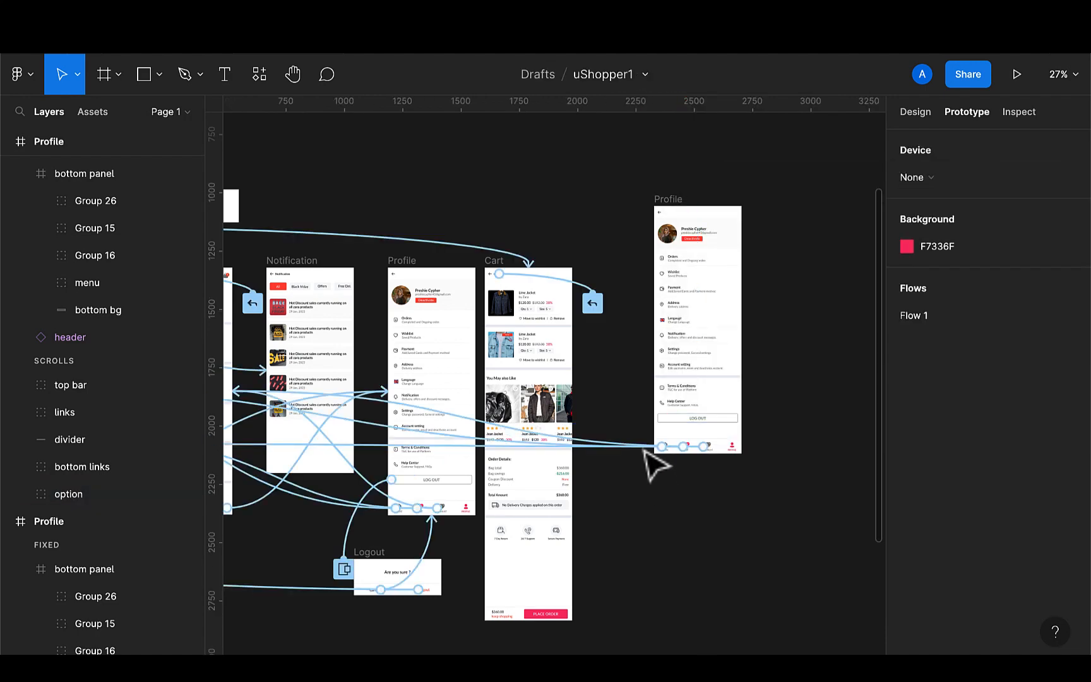
{"action": "left_click", "coordinate": [644, 446]}
{"action": "key", "text": "Delete"}
{"action": "left_click", "coordinate": [642, 454]}
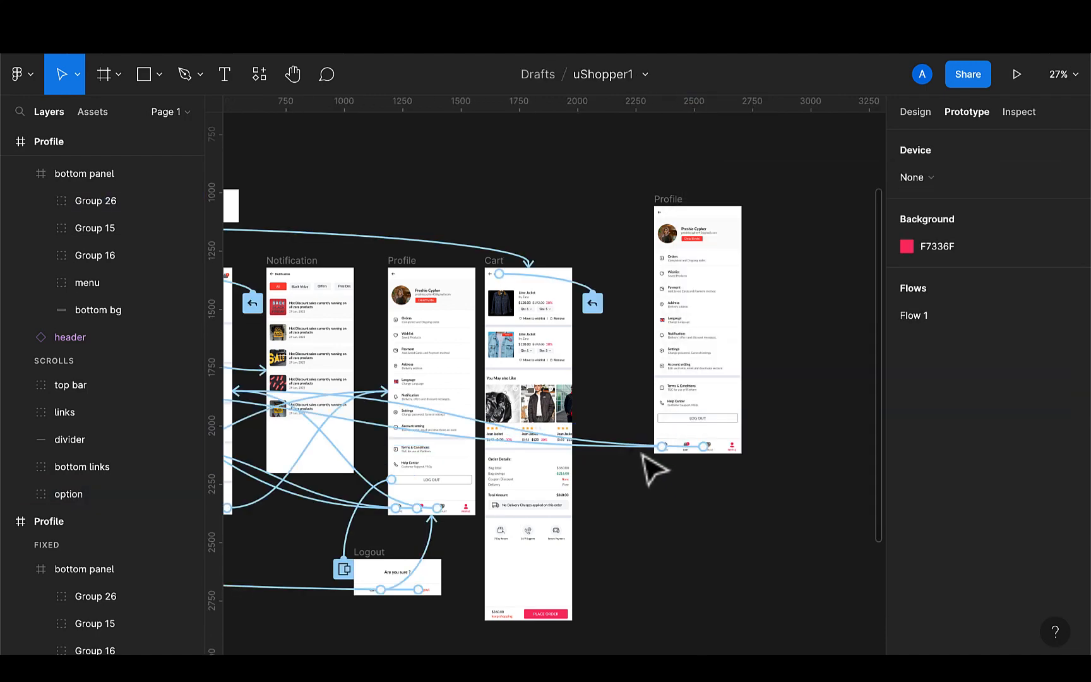
{"action": "left_click", "coordinate": [643, 446]}
{"action": "key", "text": "Delete"}
{"action": "left_click", "coordinate": [642, 452]}
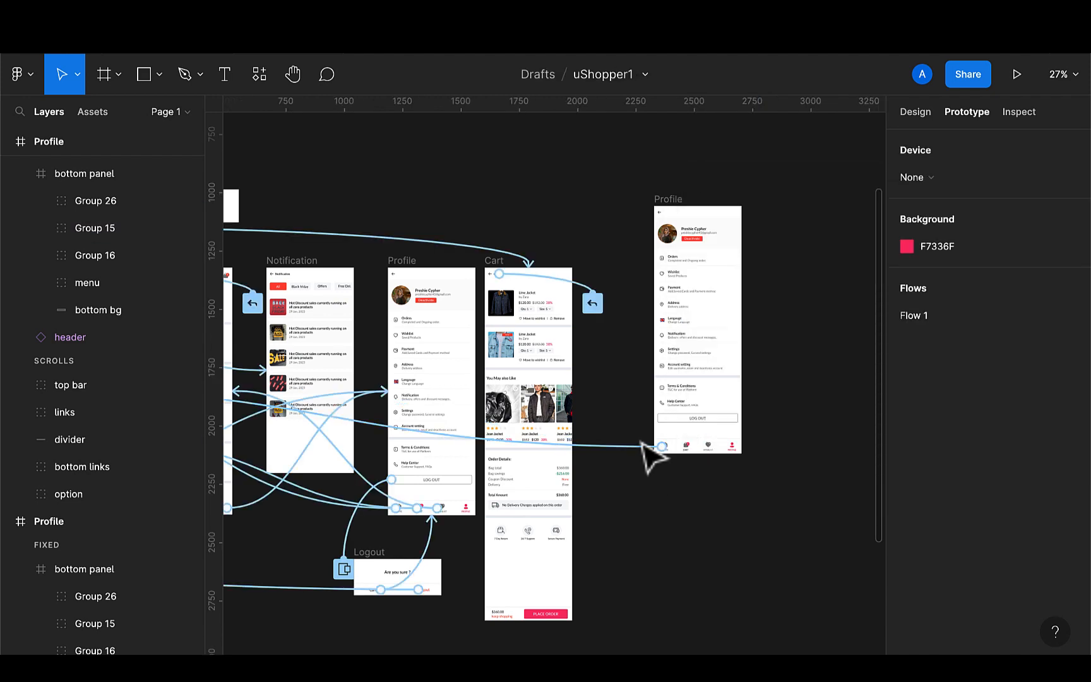
{"action": "left_click", "coordinate": [645, 450]}
{"action": "left_click", "coordinate": [651, 493]}
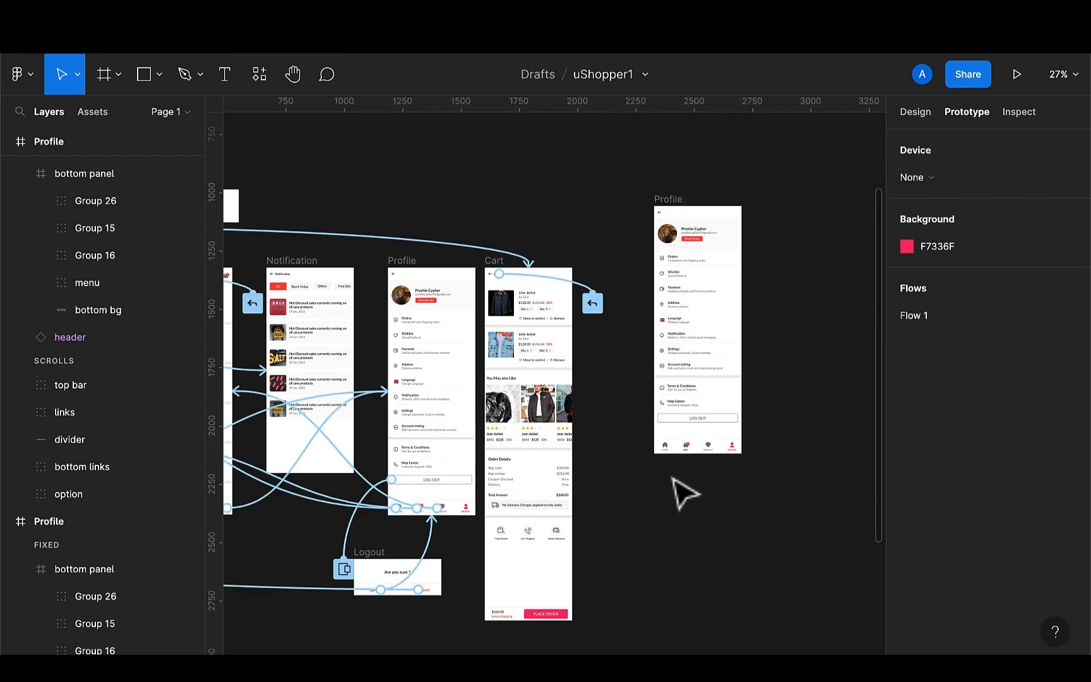
Delete the copy's bottom navigation panel and narrow its frame to 325 px wide
{"action": "left_click", "coordinate": [698, 447]}
{"action": "key", "text": "Delete"}
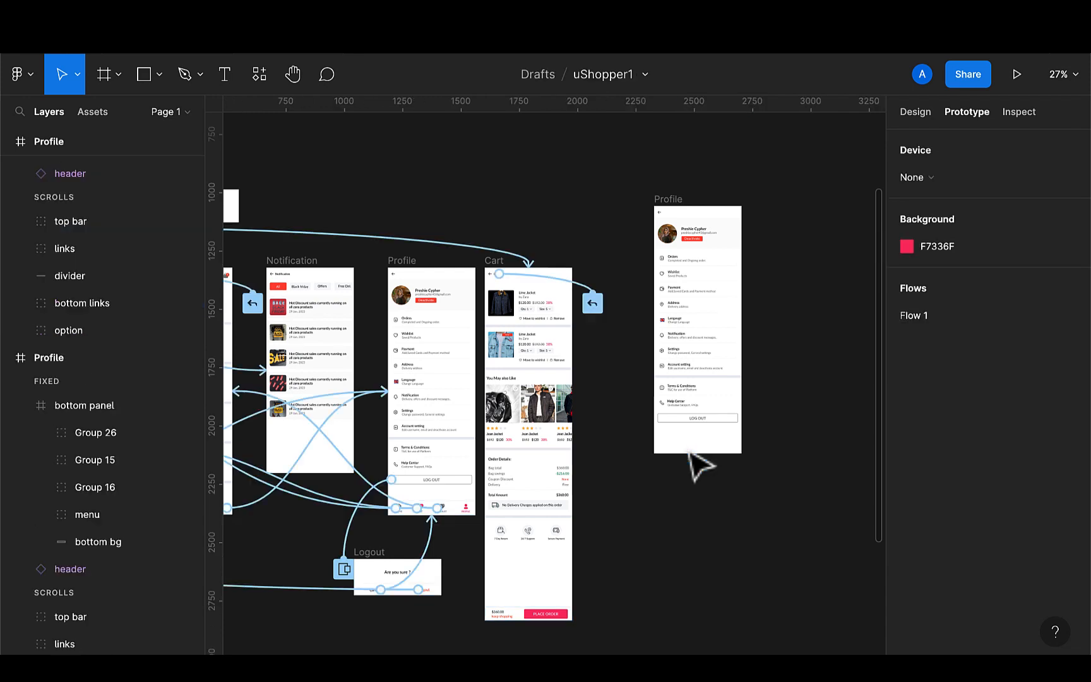
{"action": "scroll", "coordinate": [745, 358], "scroll_direction": "up", "scroll_amount": 3}
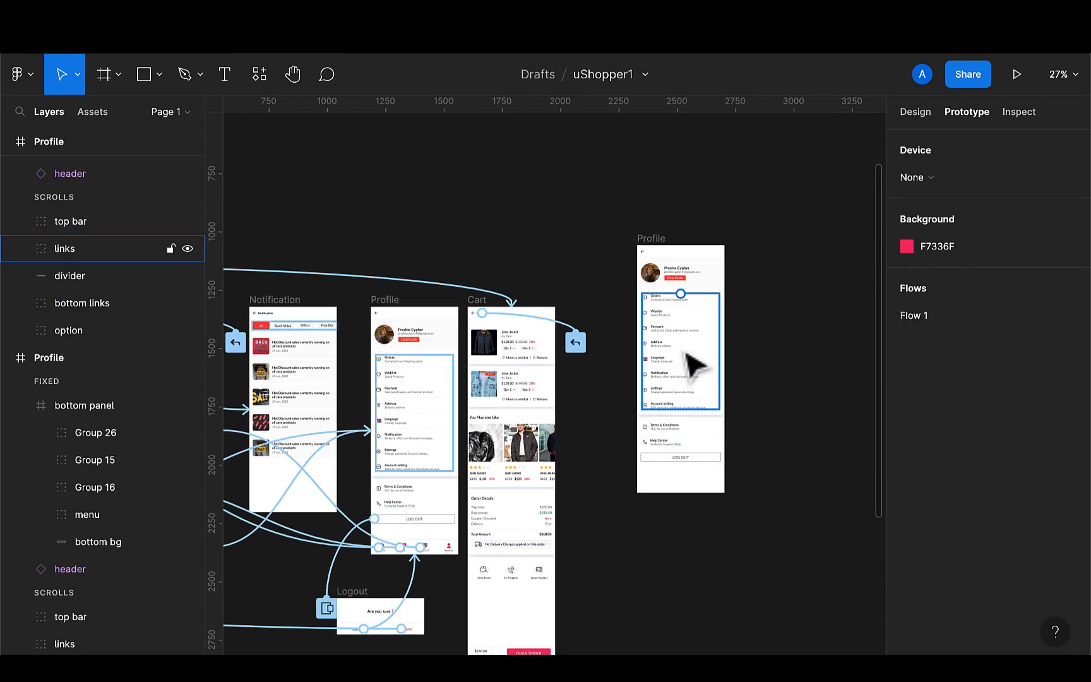
{"action": "scroll", "coordinate": [689, 354], "scroll_direction": "up", "scroll_amount": 2}
{"action": "scroll", "coordinate": [688, 354], "scroll_direction": "right", "scroll_amount": 2}
{"action": "left_click", "coordinate": [633, 278]}
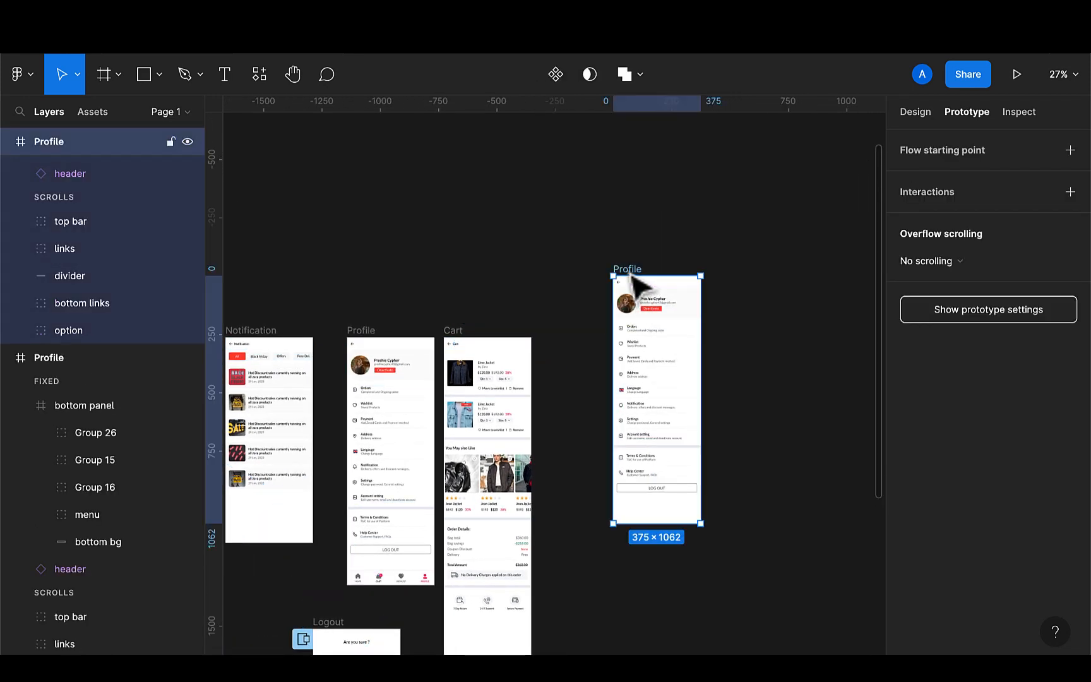
{"action": "scroll", "coordinate": [699, 392], "scroll_direction": "up", "scroll_amount": 5}
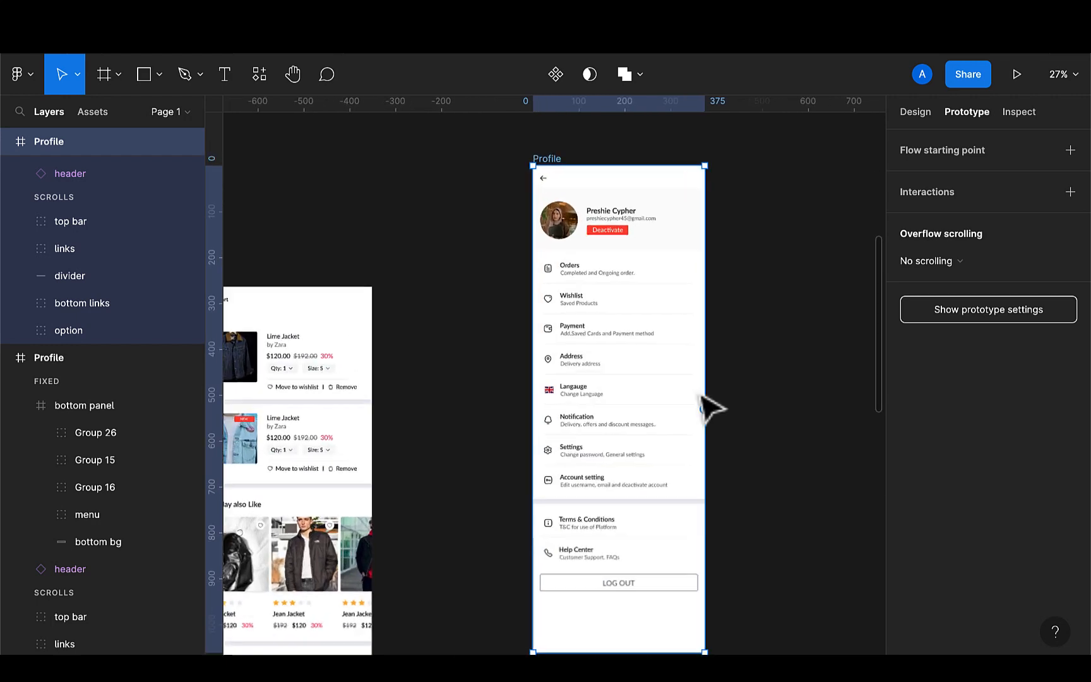
{"action": "left_click_drag", "start_coordinate": [707, 391], "coordinate": [682, 392]}
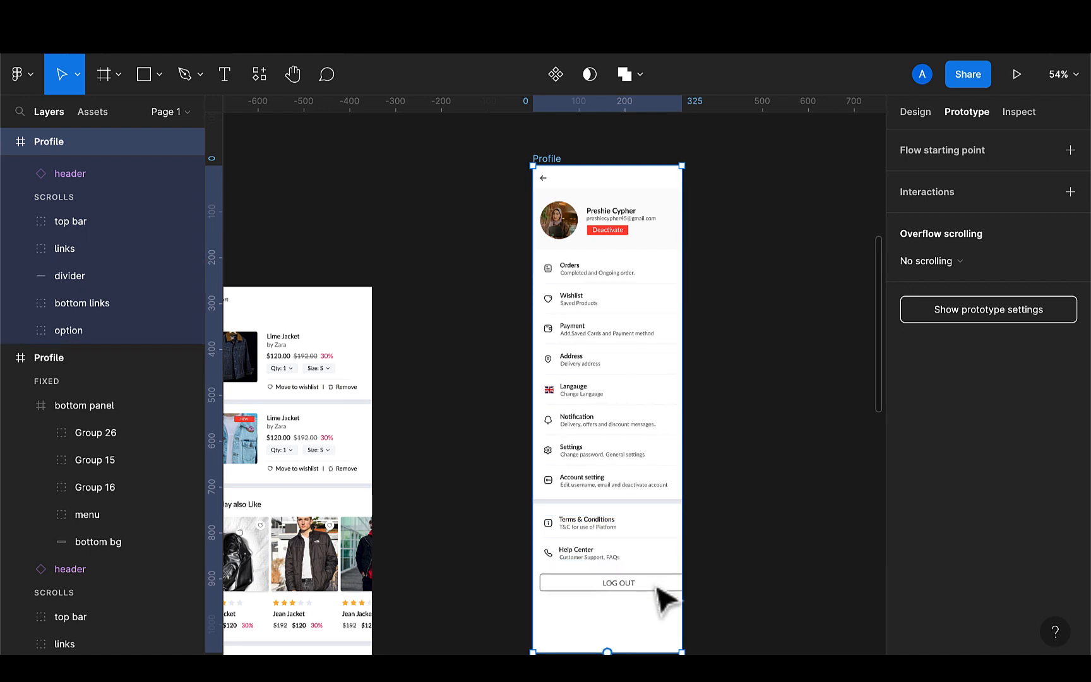
Shrink the copy's LOG OUT button to 295 px wide and widen its label to fit on one line
{"action": "key", "text": "Escape"}
{"action": "left_click", "coordinate": [641, 586]}
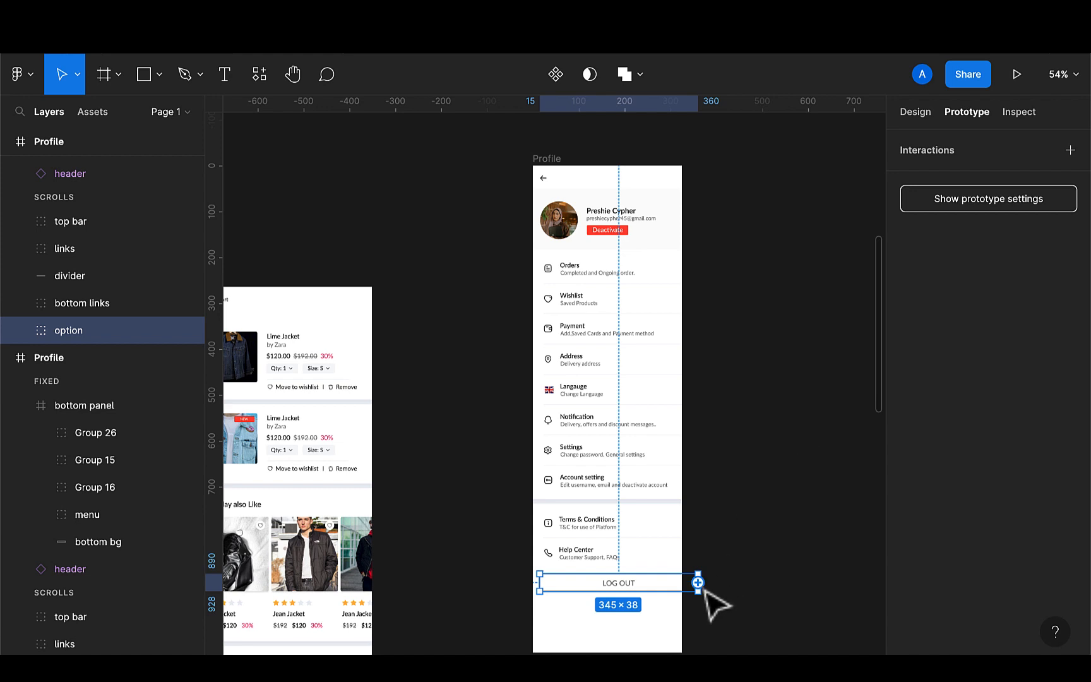
{"action": "left_click", "coordinate": [915, 112]}
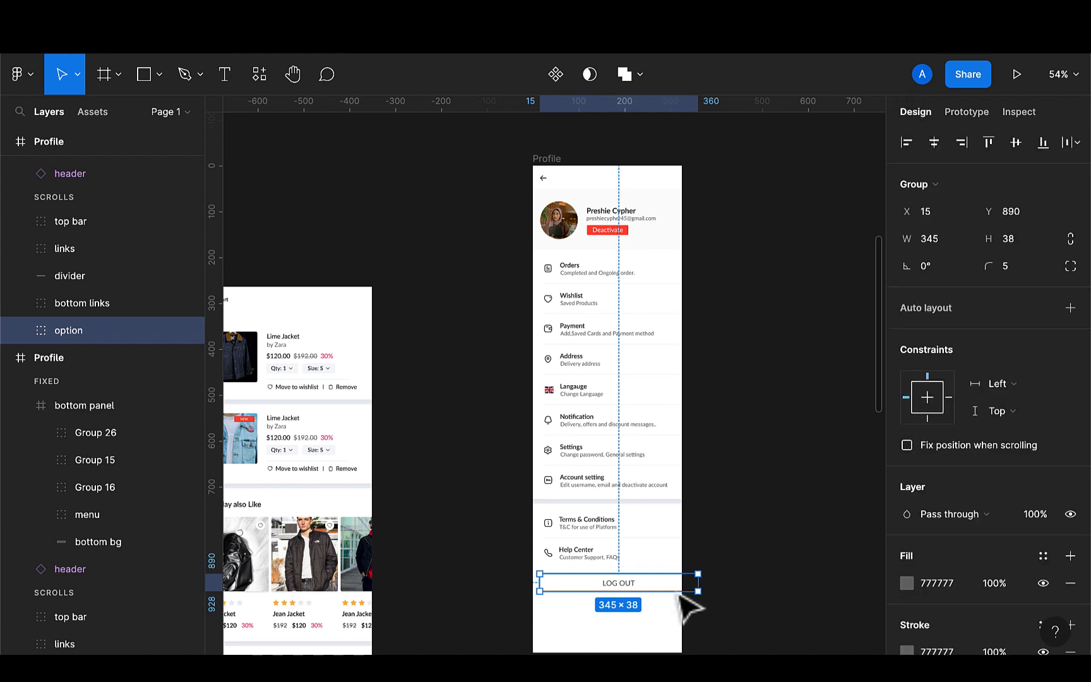
{"action": "left_click_drag", "start_coordinate": [698, 581], "coordinate": [676, 581]}
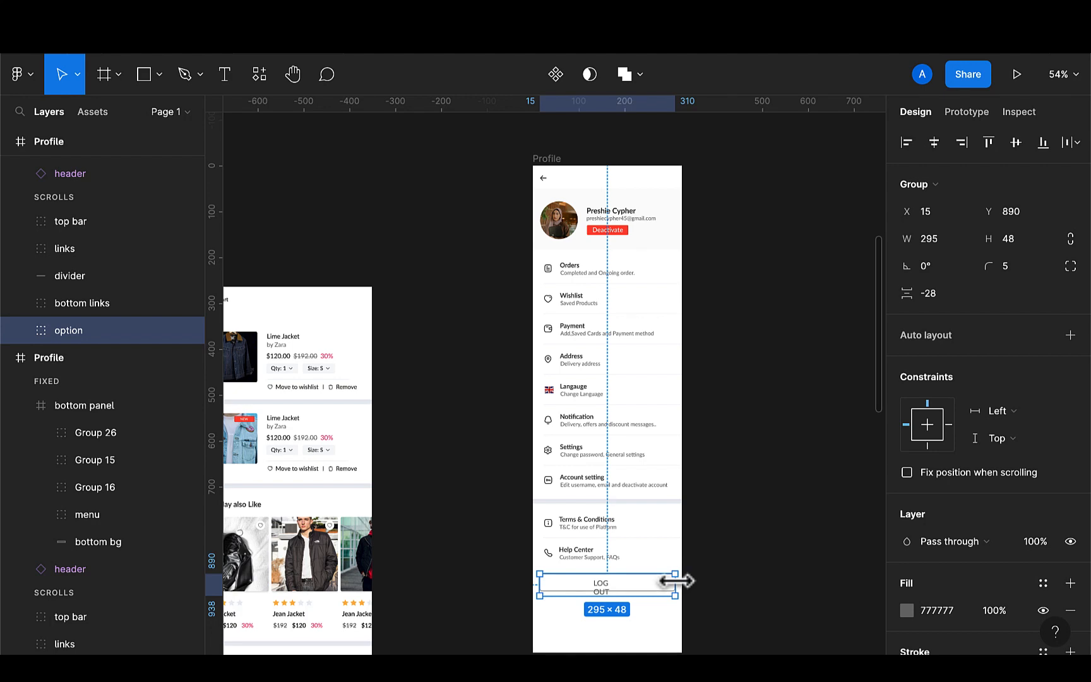
{"action": "double_click", "coordinate": [594, 586]}
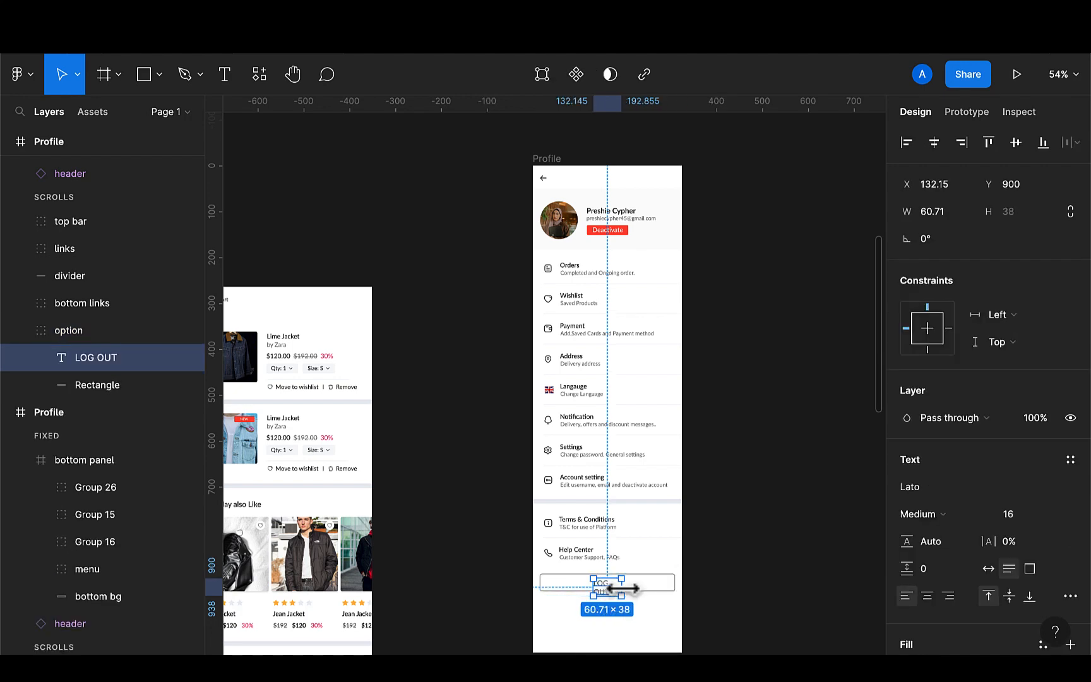
{"action": "left_click_drag", "start_coordinate": [623, 588], "coordinate": [631, 588]}
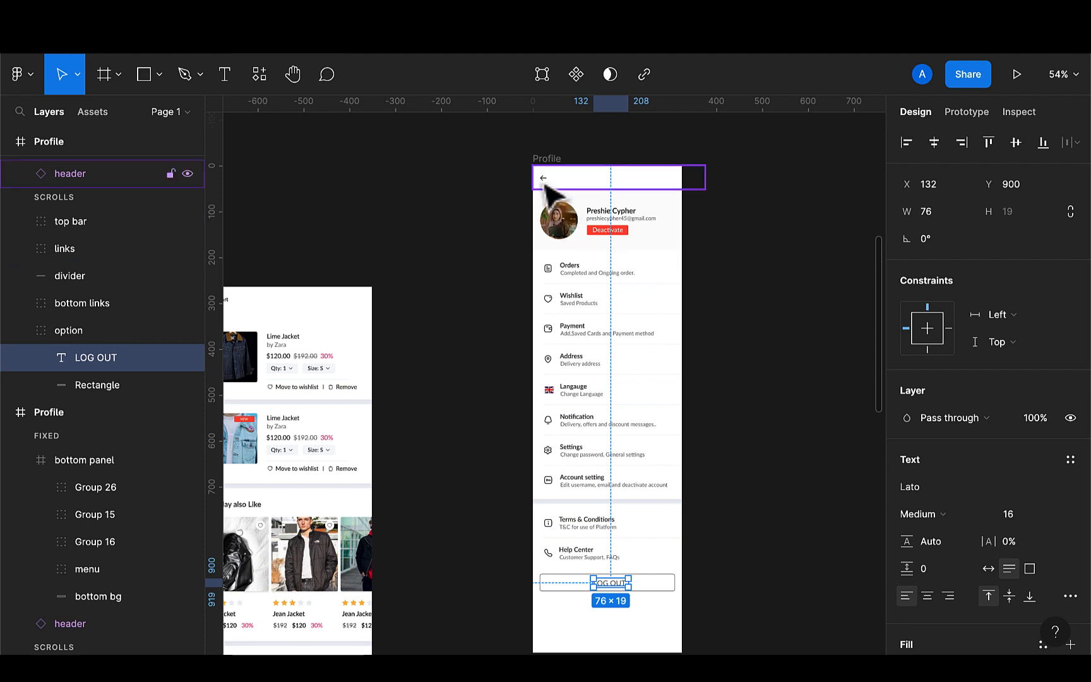
Rename the copied frame to Navbar
{"action": "left_click", "coordinate": [547, 185]}
{"action": "key", "text": "Escape"}
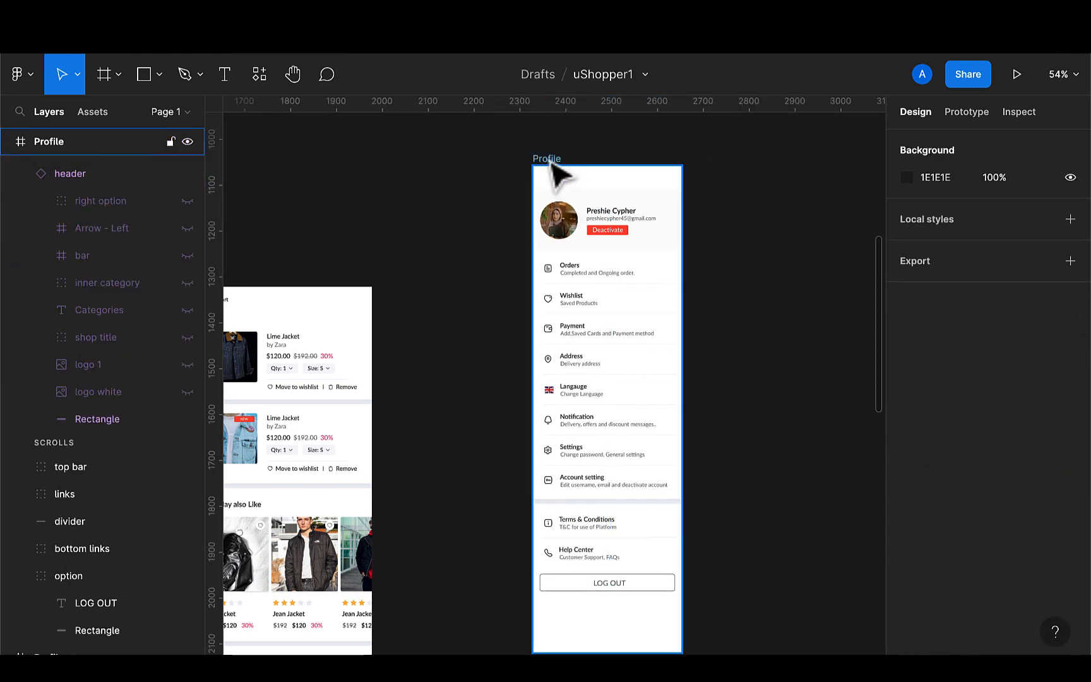
{"action": "left_click", "coordinate": [547, 158]}
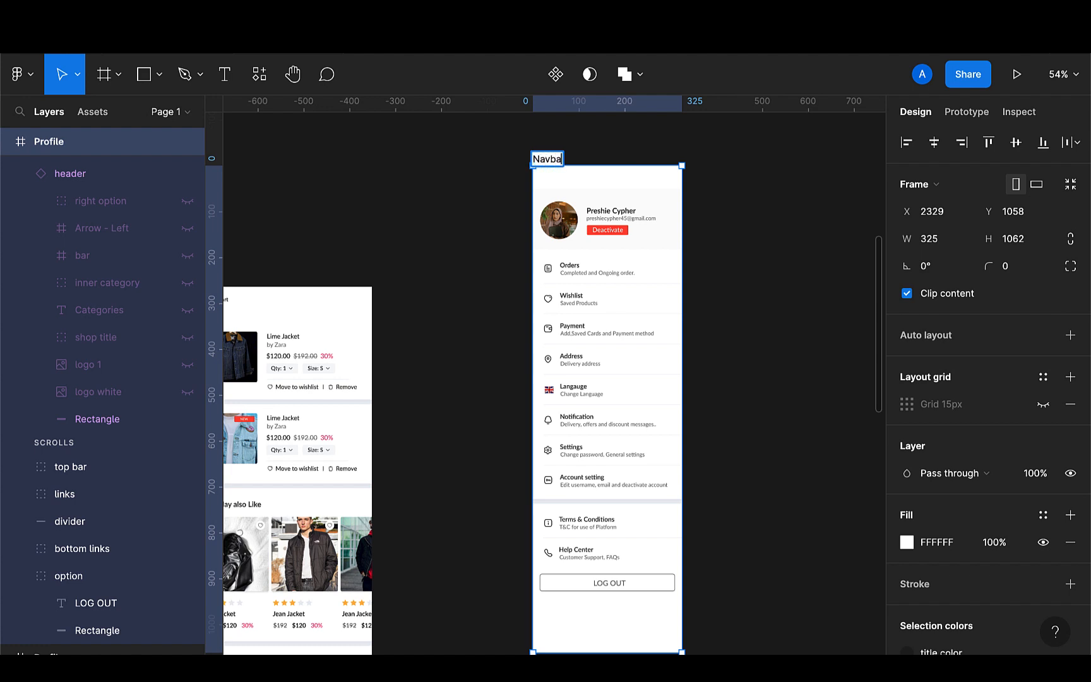
{"action": "key", "text": "Return"}
Move the Navbar frame between the second Flash Screen and the home screen
{"action": "scroll", "coordinate": [619, 244], "scroll_direction": "down", "scroll_amount": 5}
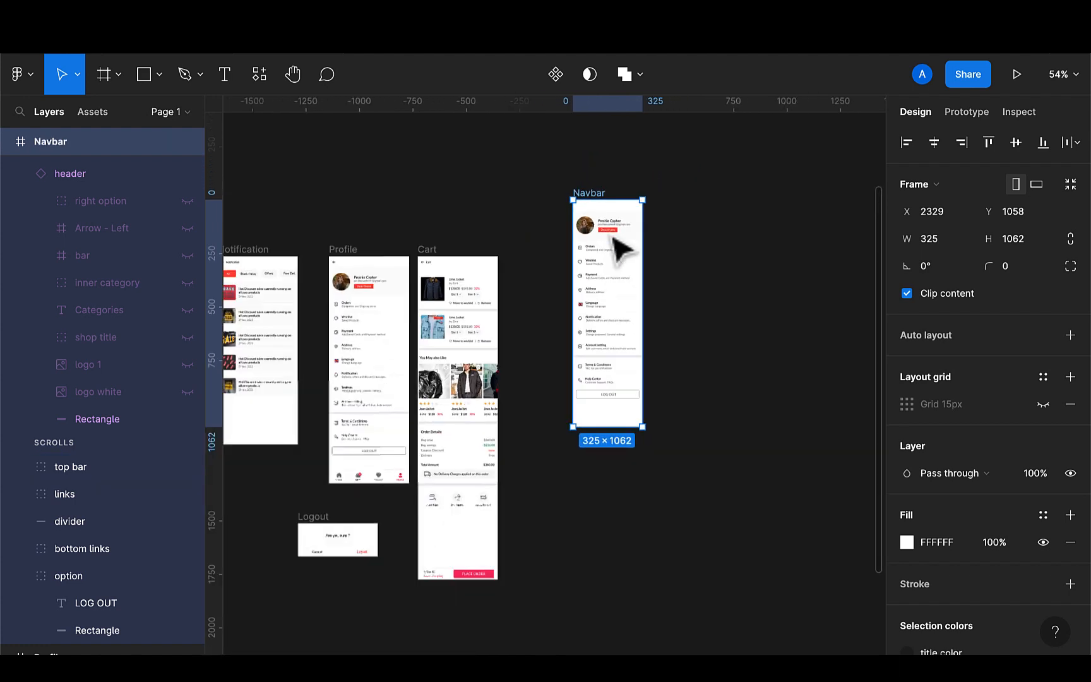
{"action": "scroll", "coordinate": [663, 414], "scroll_direction": "down", "scroll_amount": 5}
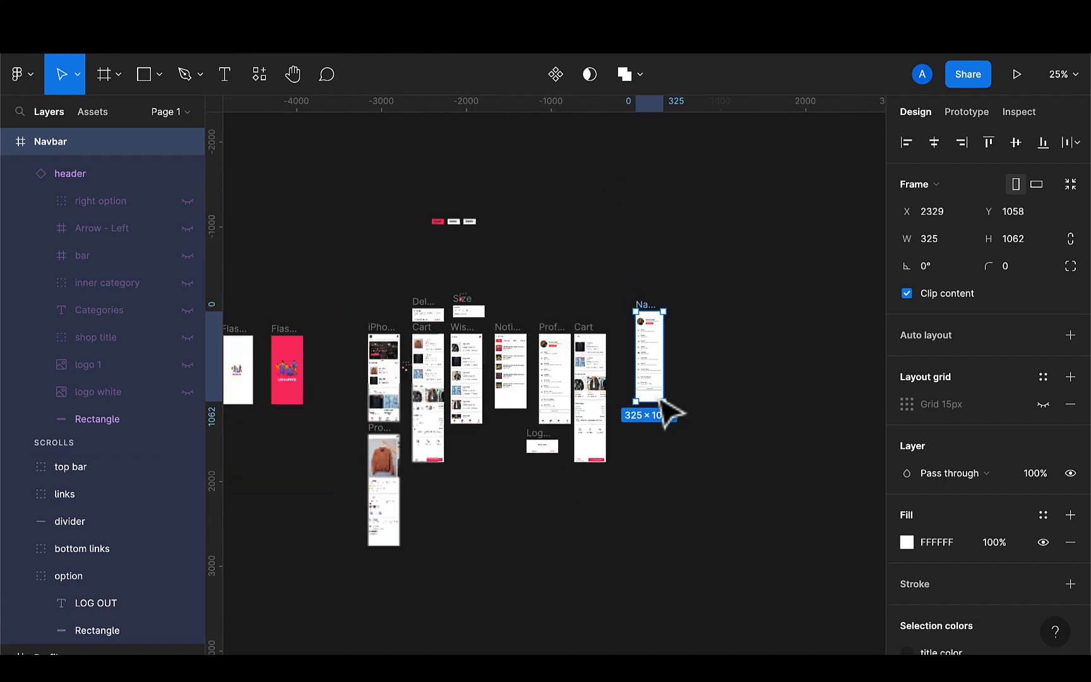
{"action": "left_click", "coordinate": [712, 306]}
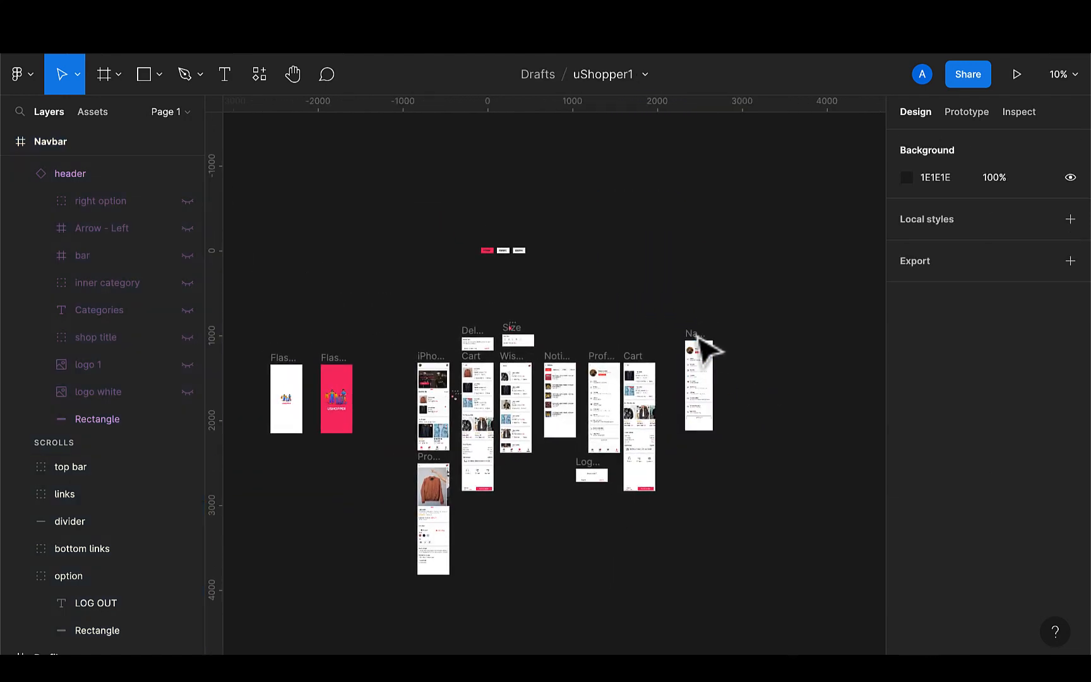
{"action": "left_click", "coordinate": [703, 344]}
{"action": "left_click_drag", "start_coordinate": [685, 404], "coordinate": [401, 414]}
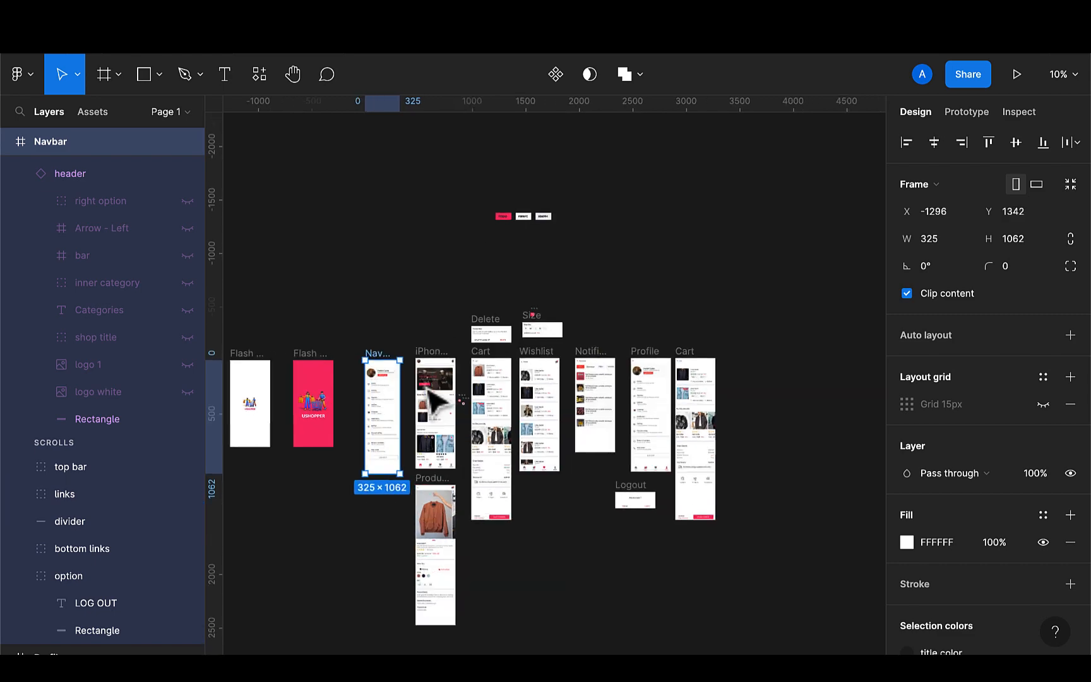
Connect the home screen's profile picture to the Navbar frame as a prototype interaction
{"action": "scroll", "coordinate": [404, 414], "scroll_direction": "up", "scroll_amount": 5}
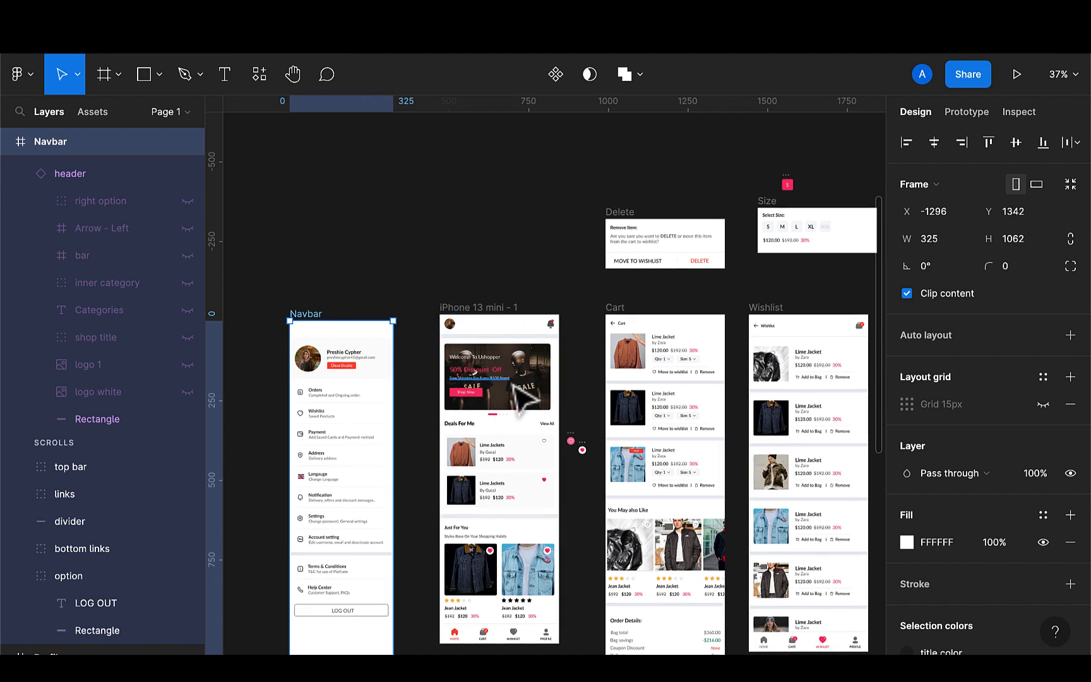
{"action": "left_click", "coordinate": [448, 330]}
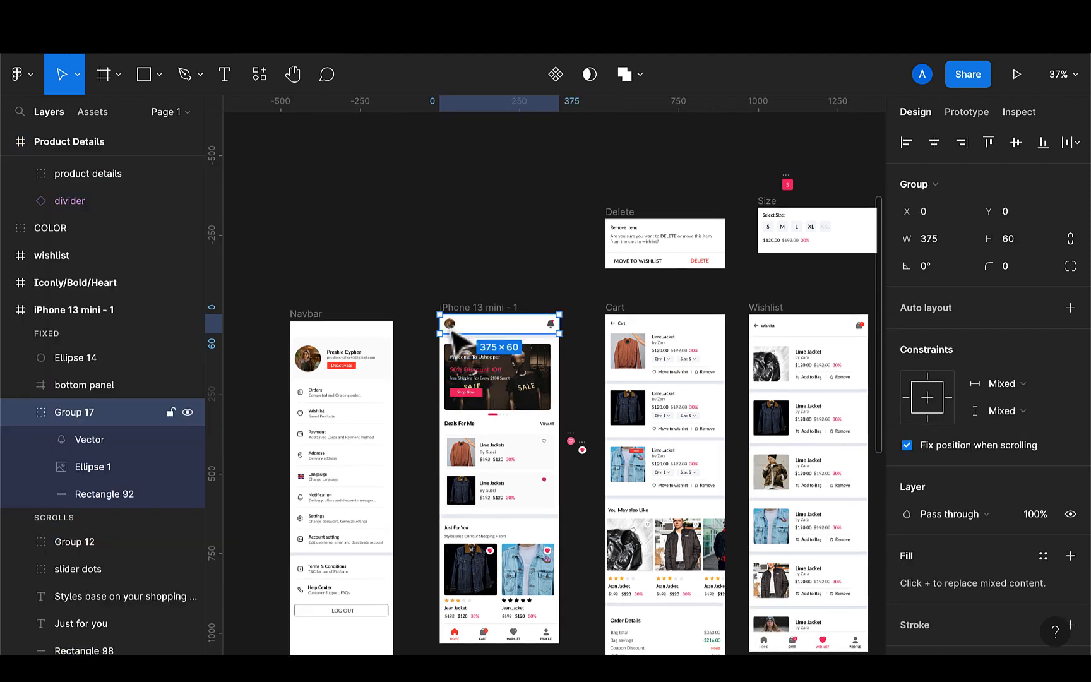
{"action": "double_click", "coordinate": [449, 330]}
{"action": "scroll", "coordinate": [454, 335], "scroll_direction": "up", "scroll_amount": 3}
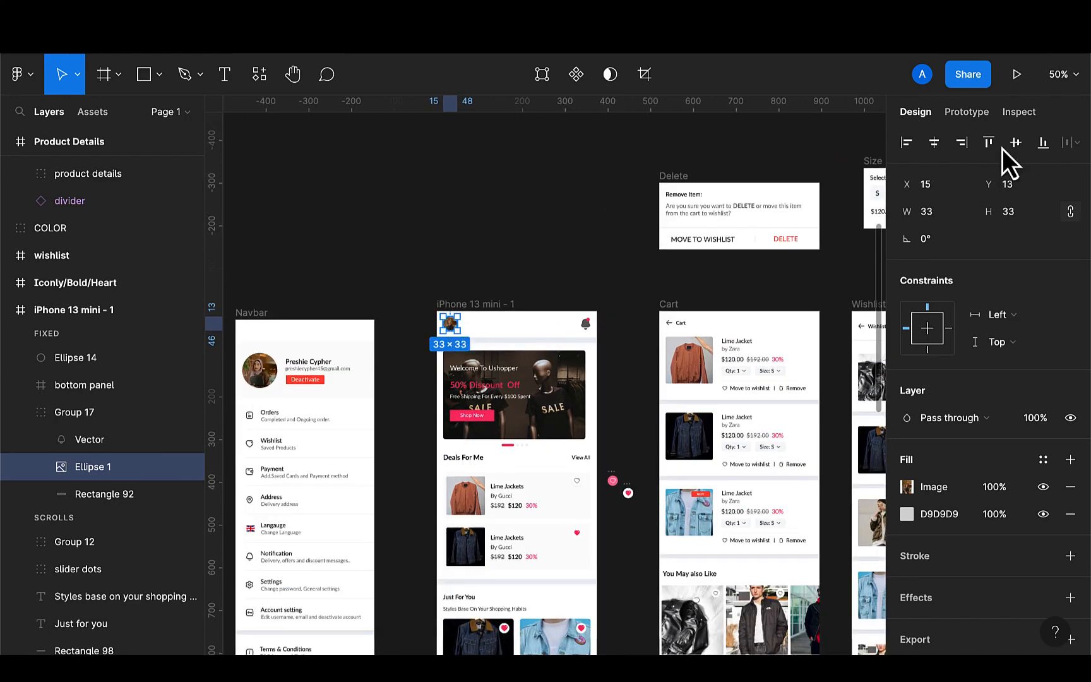
{"action": "left_click", "coordinate": [966, 114]}
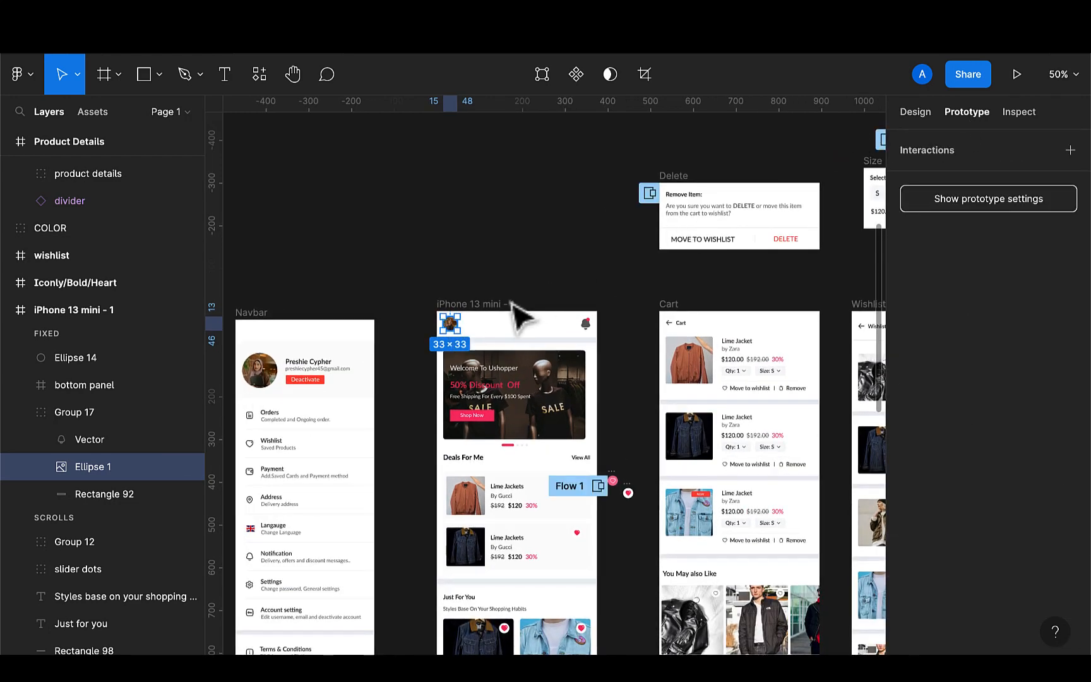
{"action": "mouse_move", "coordinate": [444, 324]}
{"action": "left_click_drag", "start_coordinate": [444, 324], "coordinate": [370, 398]}
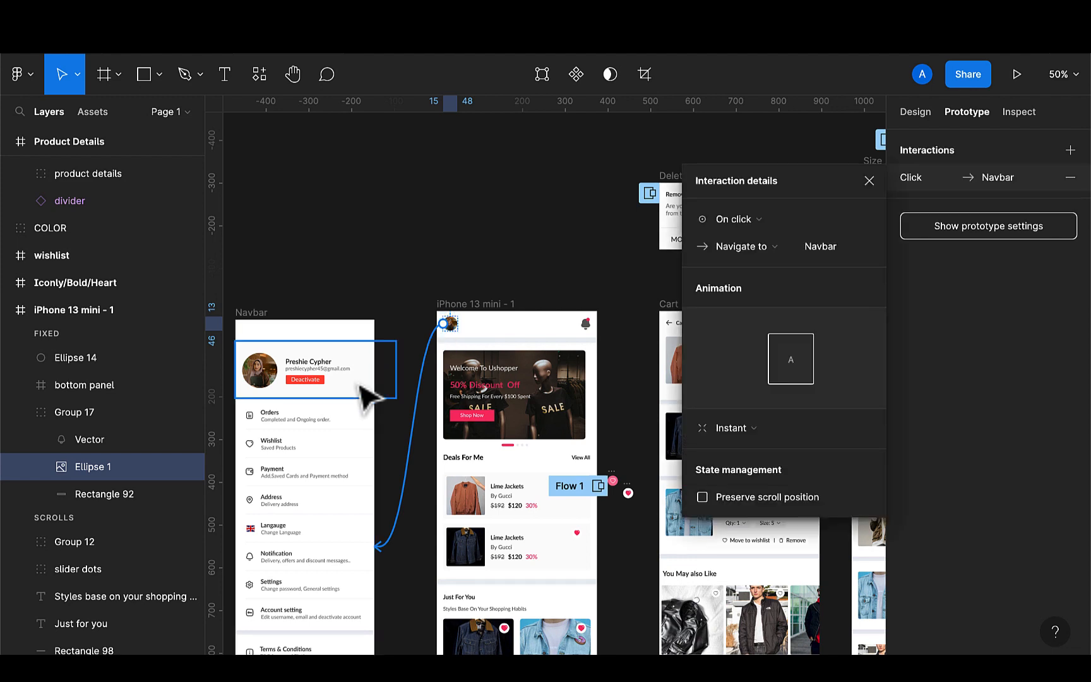
Change the profile picture's interaction to Open overlay and add a background behind the overlay
{"action": "left_click", "coordinate": [770, 252]}
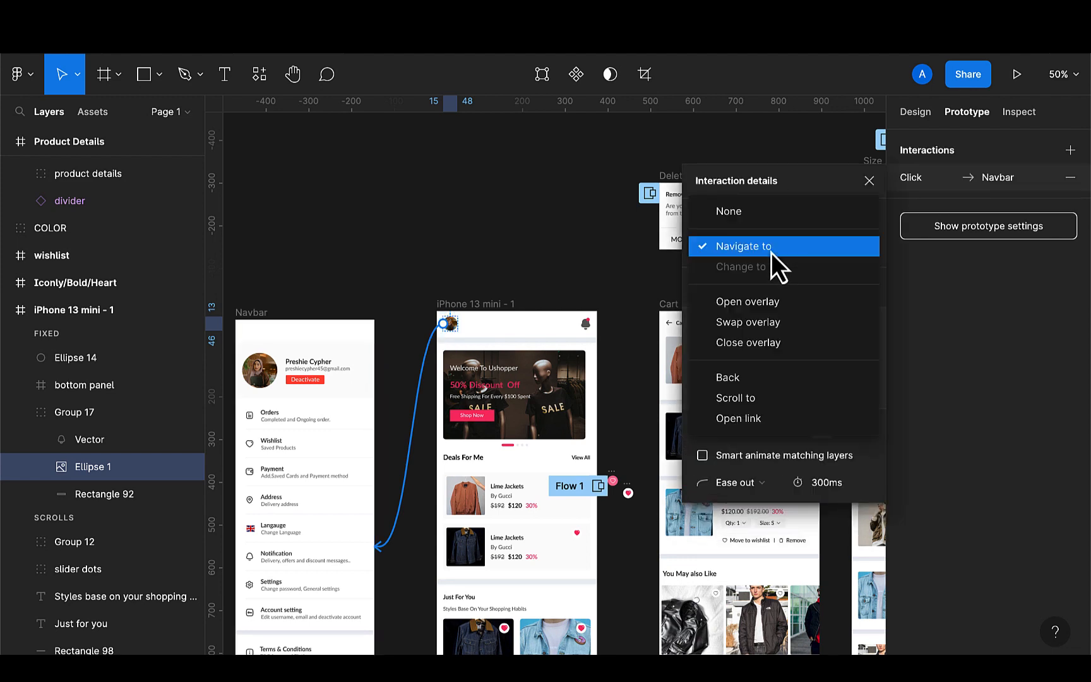
{"action": "left_click", "coordinate": [747, 304]}
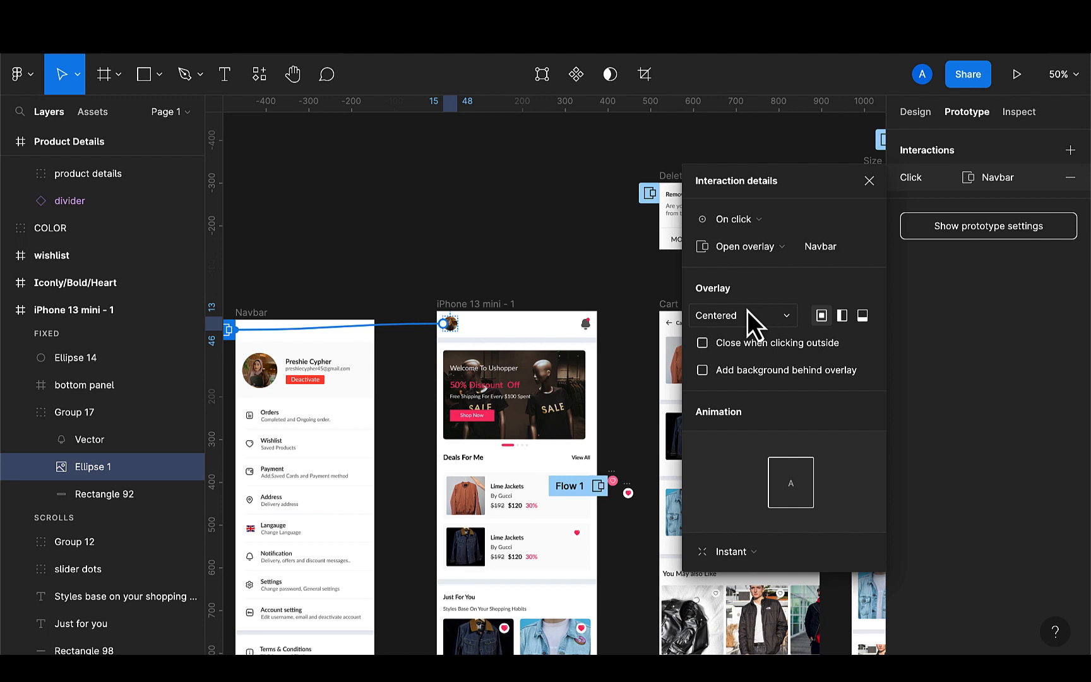
{"action": "left_click", "coordinate": [700, 371]}
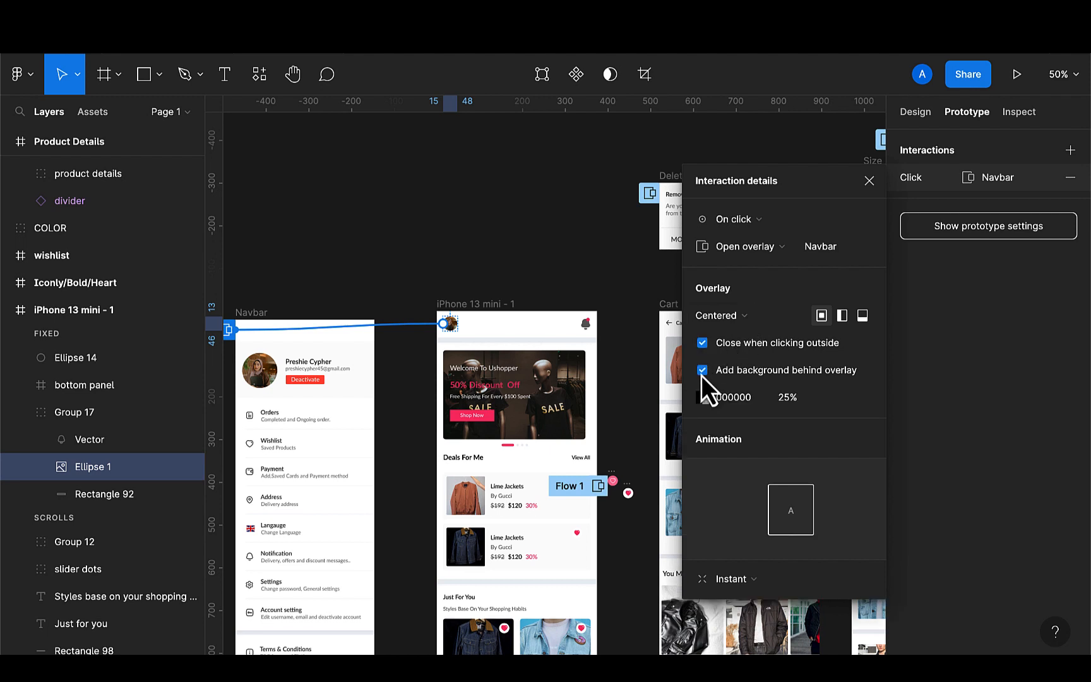
{"action": "left_click", "coordinate": [730, 578]}
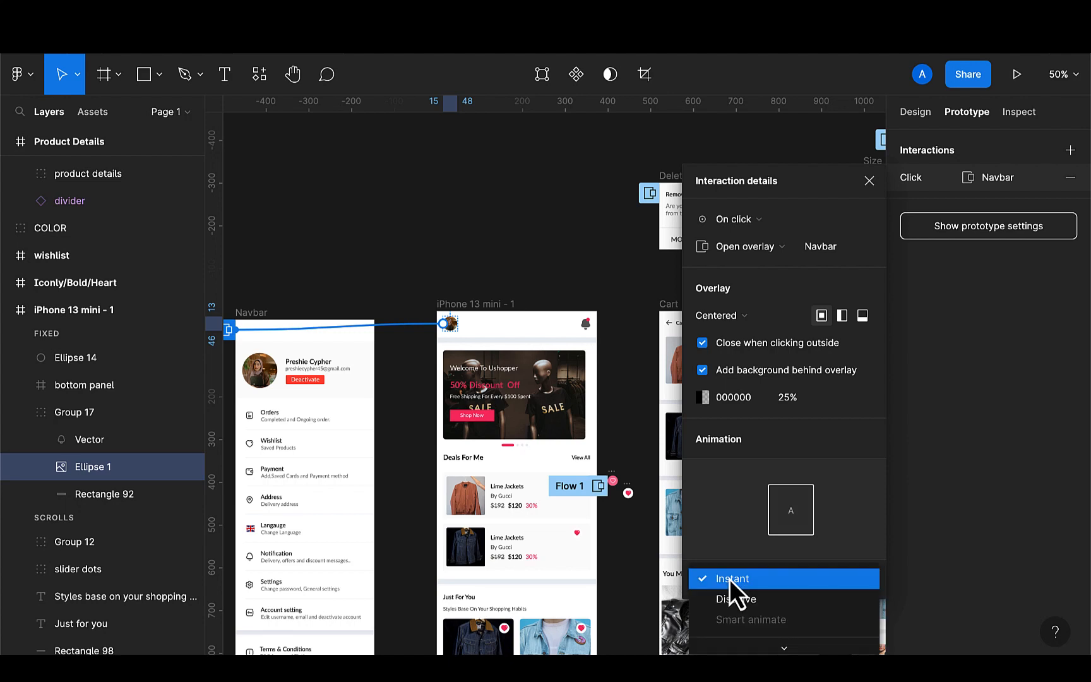
{"action": "left_click", "coordinate": [730, 579]}
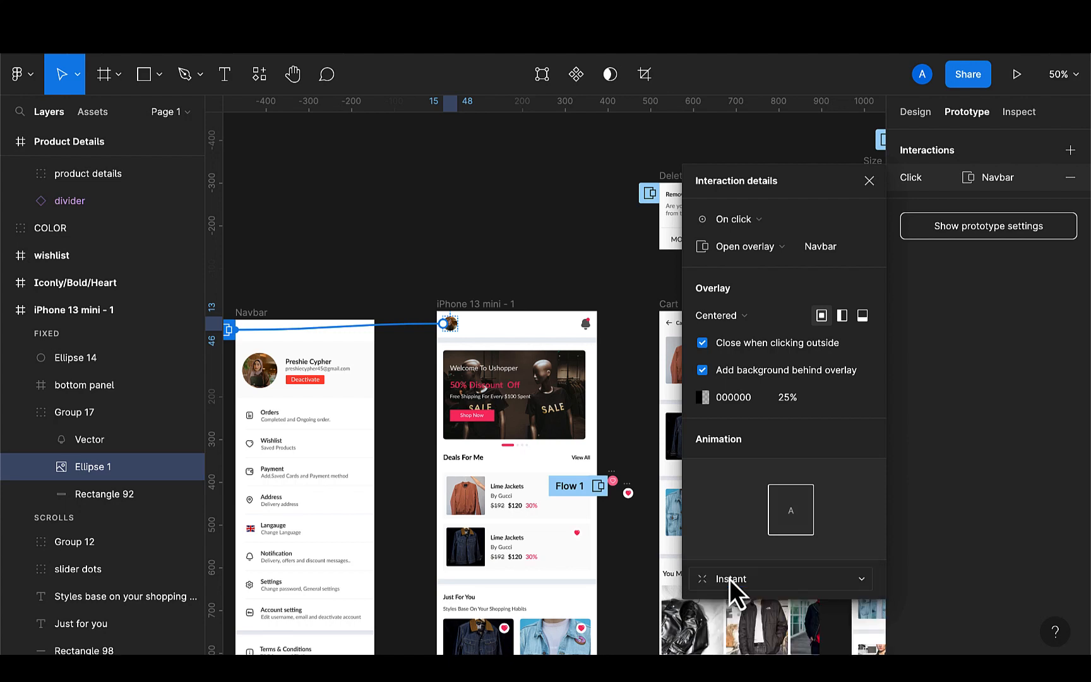
Set the Navbar overlay animation to Move in with the rightward direction and position the overlay at bottom left
{"action": "left_click", "coordinate": [674, 344]}
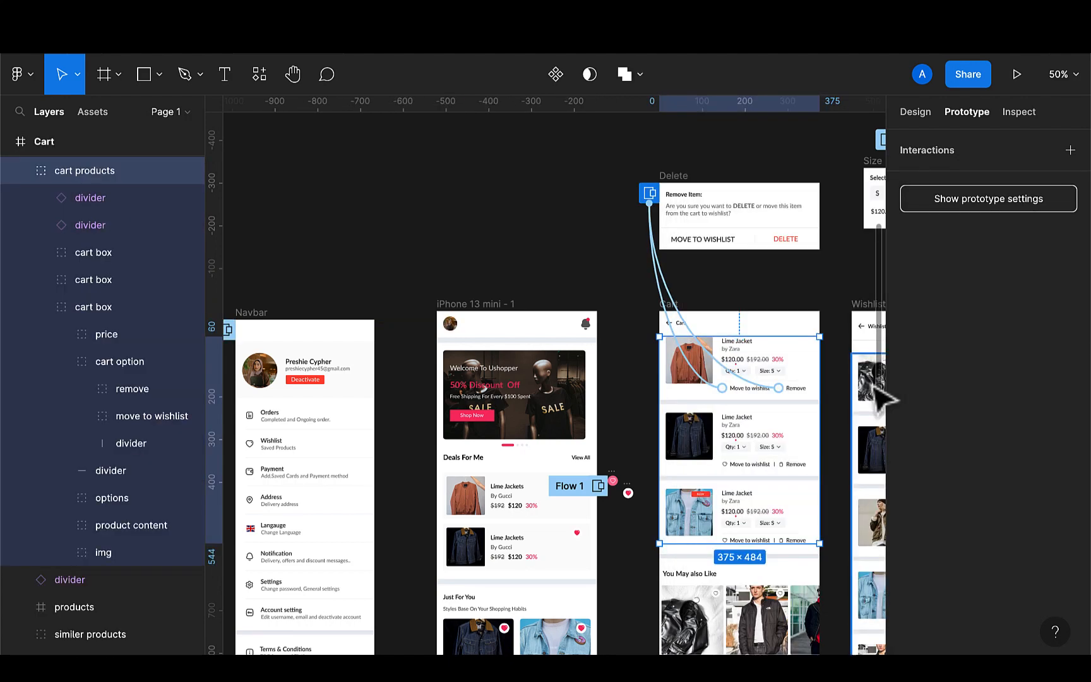
{"action": "left_click", "coordinate": [448, 255]}
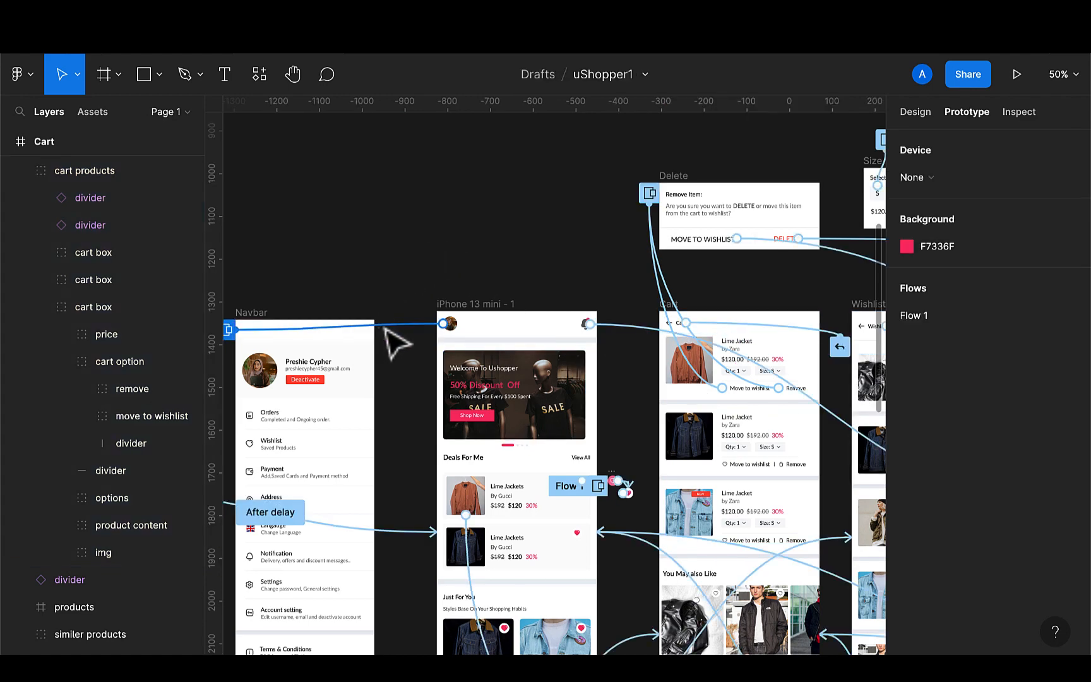
{"action": "left_click", "coordinate": [395, 343]}
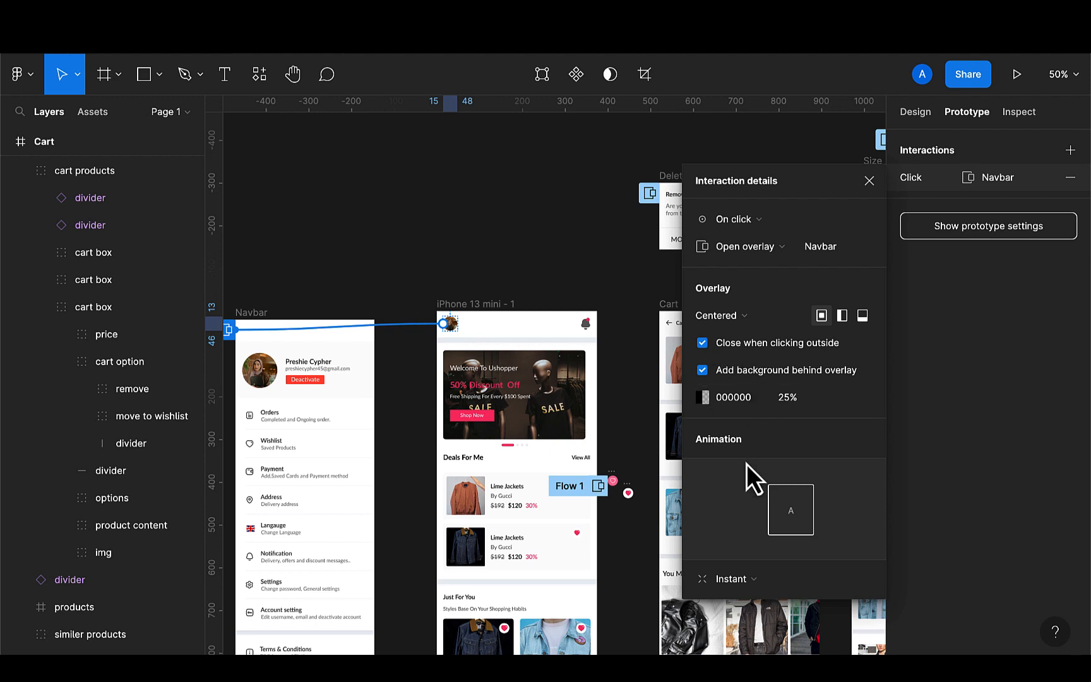
{"action": "left_click", "coordinate": [756, 581]}
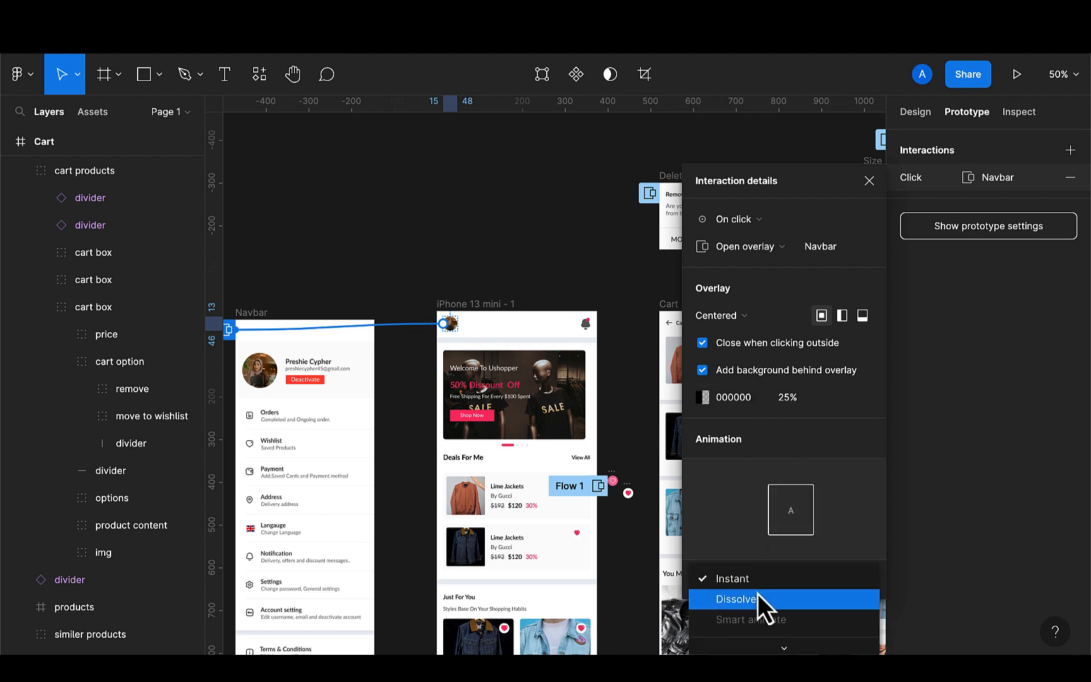
{"action": "left_click", "coordinate": [758, 593]}
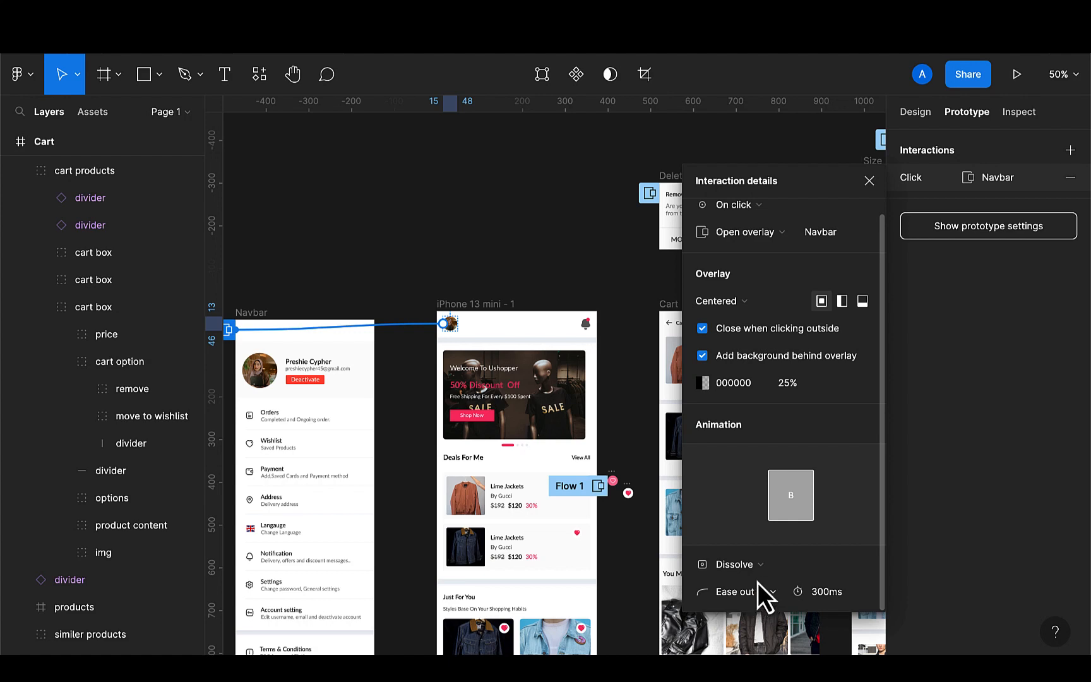
{"action": "left_click", "coordinate": [759, 566]}
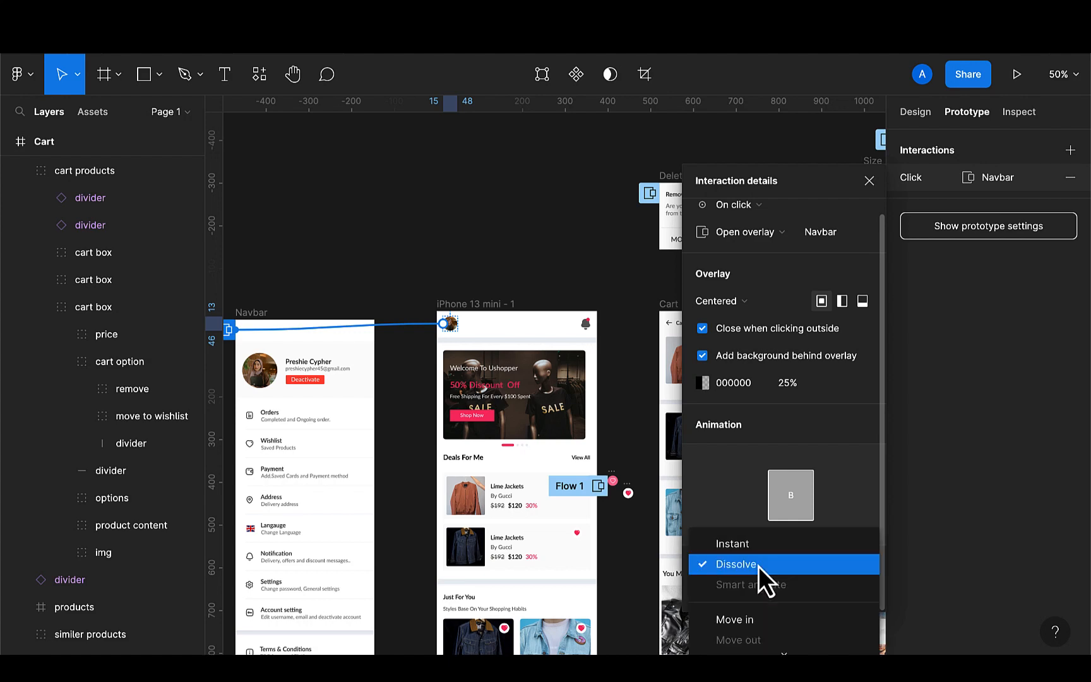
{"action": "scroll", "coordinate": [759, 566], "scroll_direction": "down", "scroll_amount": 2}
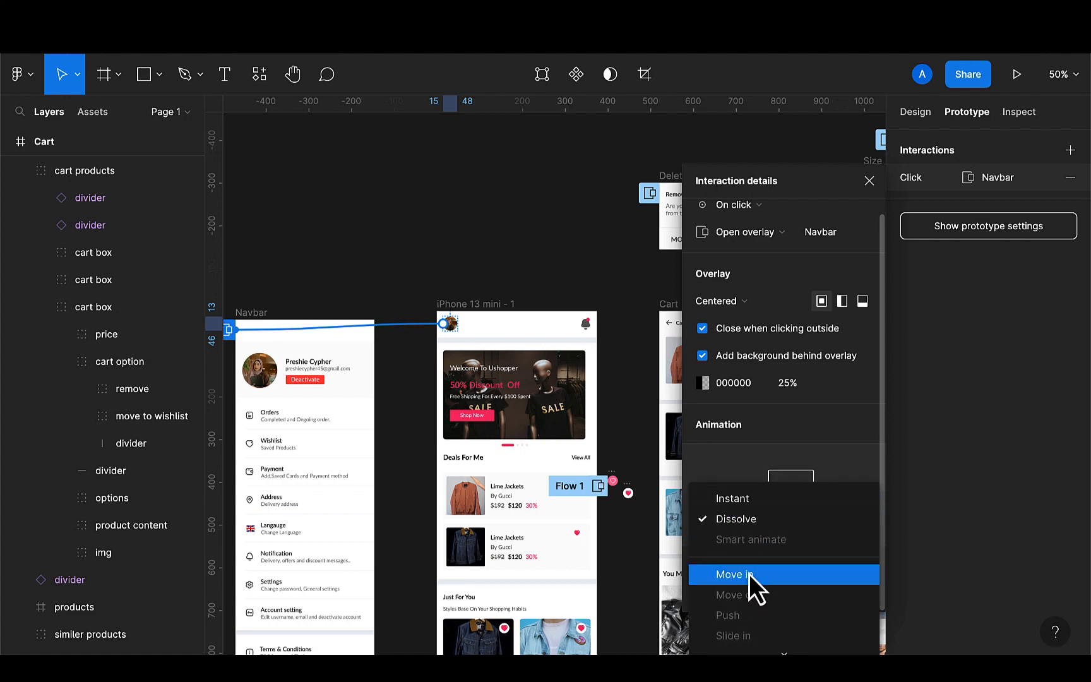
{"action": "left_click", "coordinate": [749, 574]}
{"action": "left_click", "coordinate": [823, 564]}
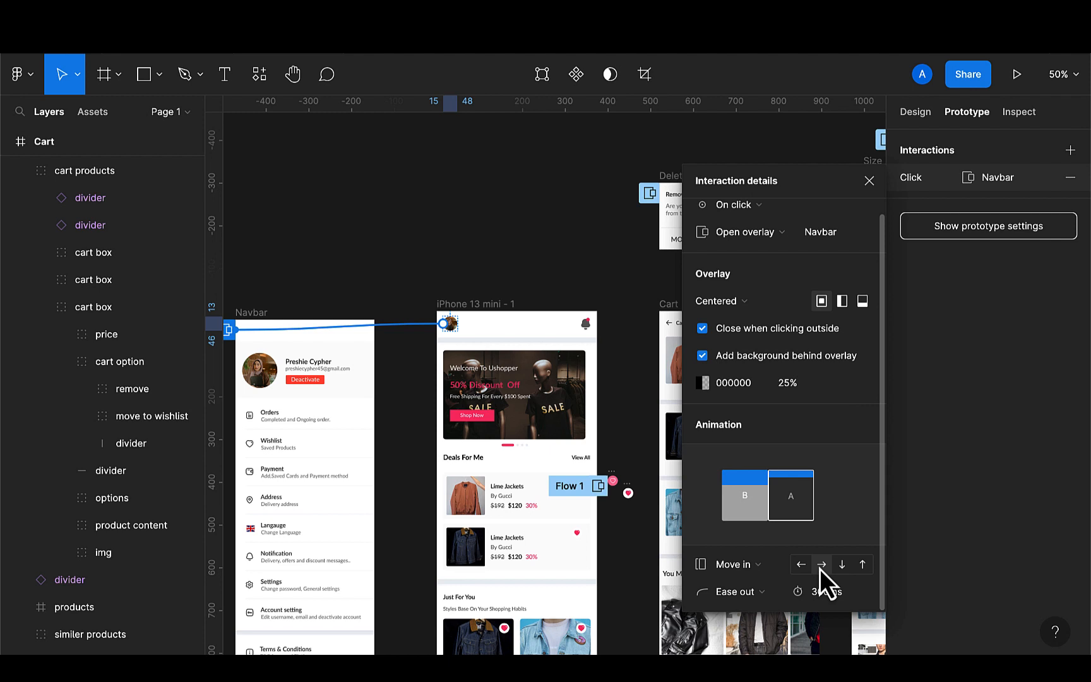
{"action": "left_click", "coordinate": [733, 301]}
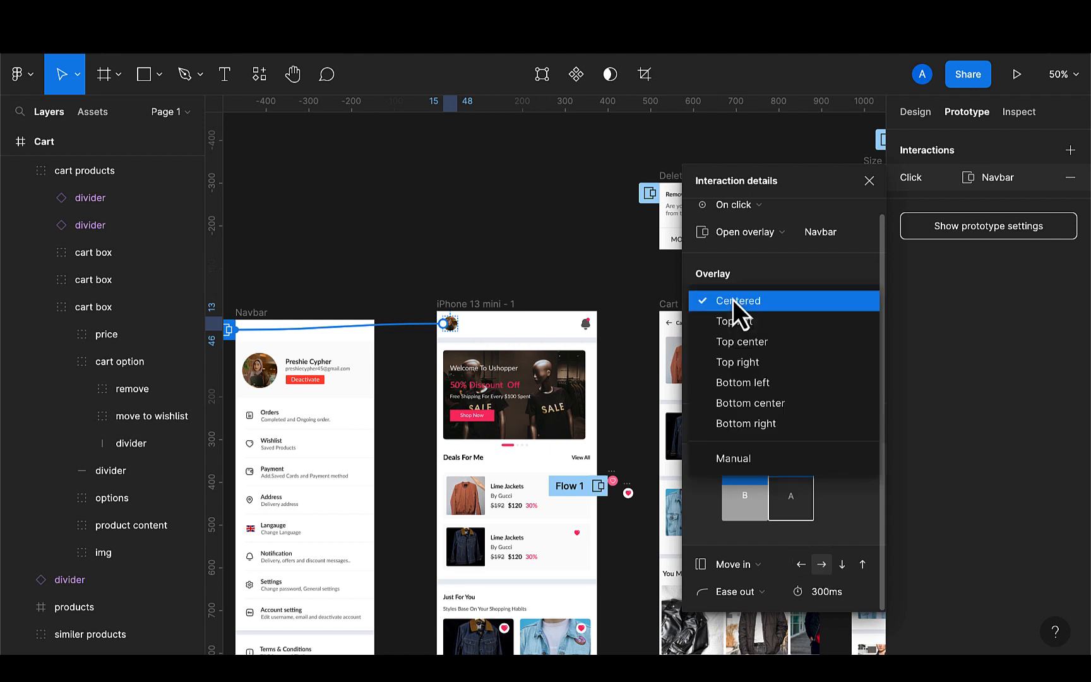
{"action": "left_click", "coordinate": [726, 390]}
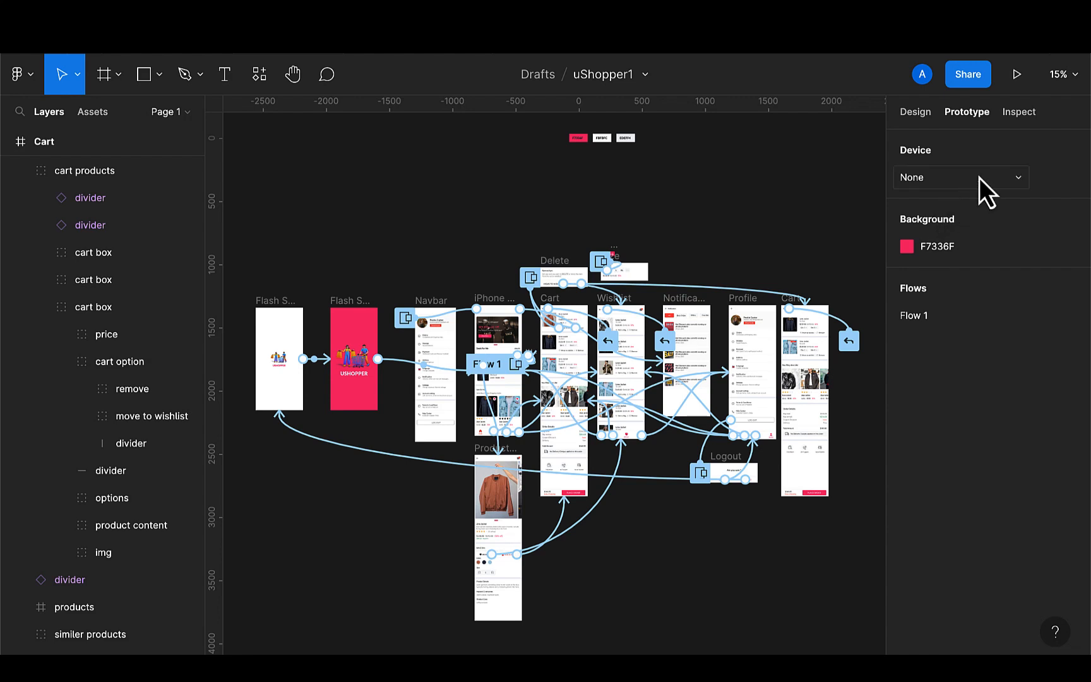
Set the prototype device to iPhone 13 mini, with F7336F as the presentation background
{"action": "left_click", "coordinate": [1019, 179]}
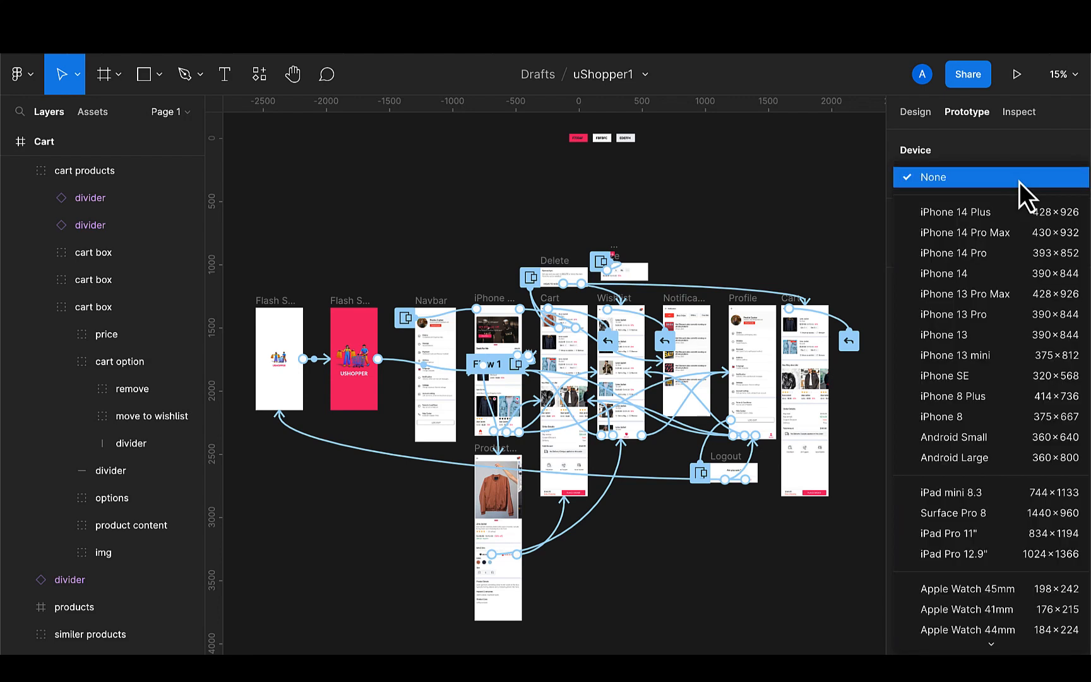
{"action": "left_click", "coordinate": [975, 358]}
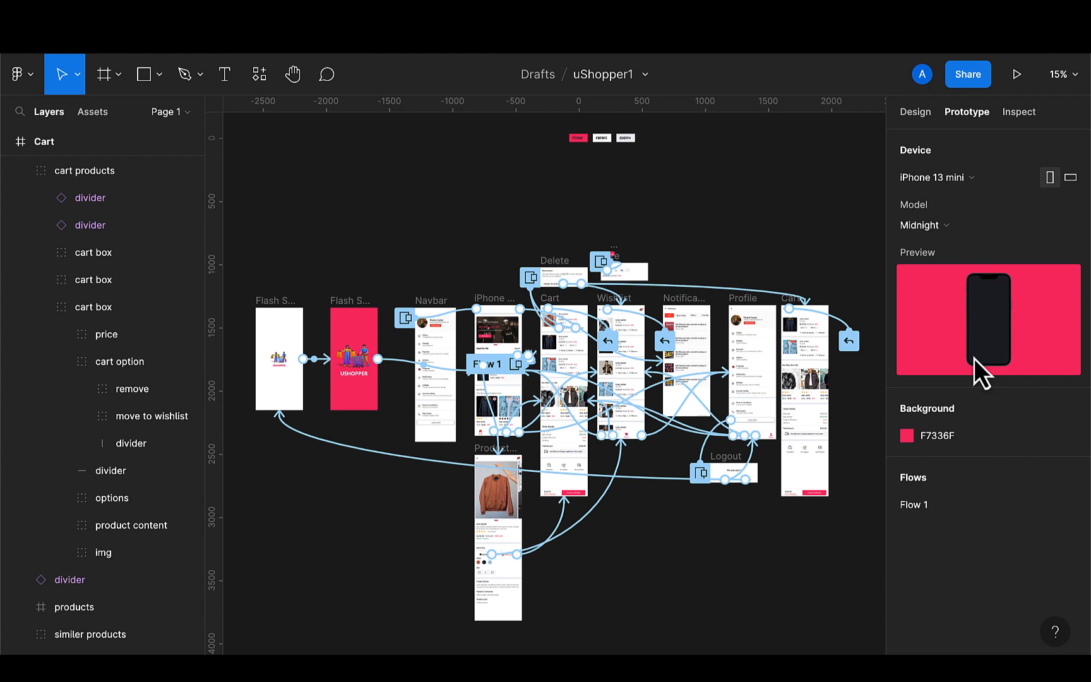
{"action": "left_click", "coordinate": [906, 436]}
{"action": "left_click", "coordinate": [736, 587]}
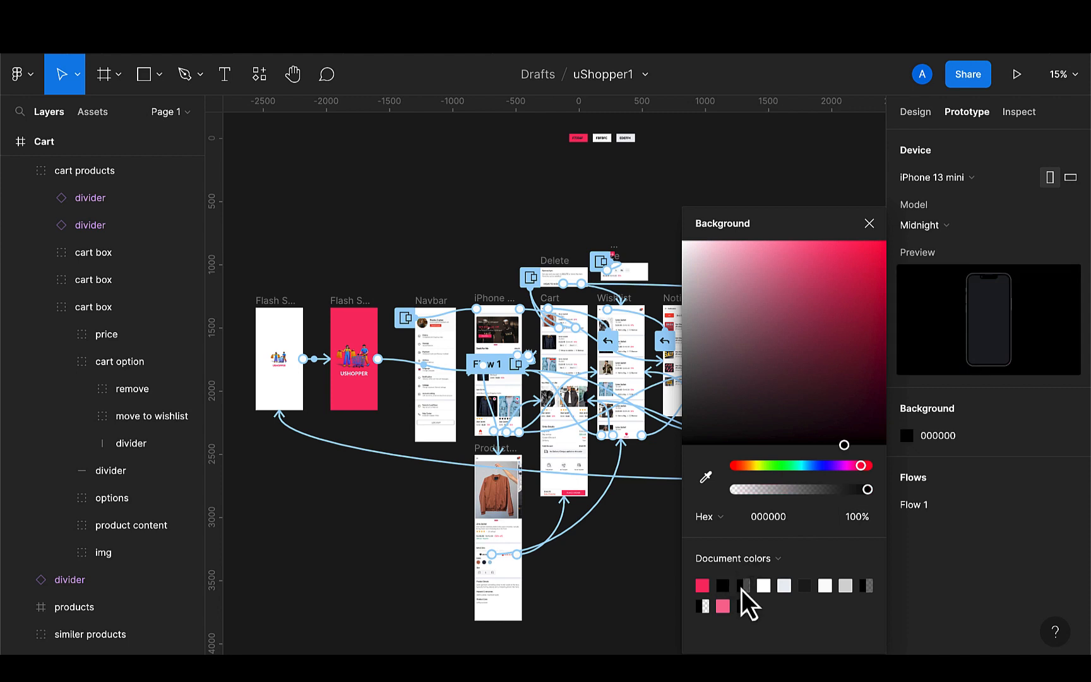
{"action": "left_click", "coordinate": [707, 586]}
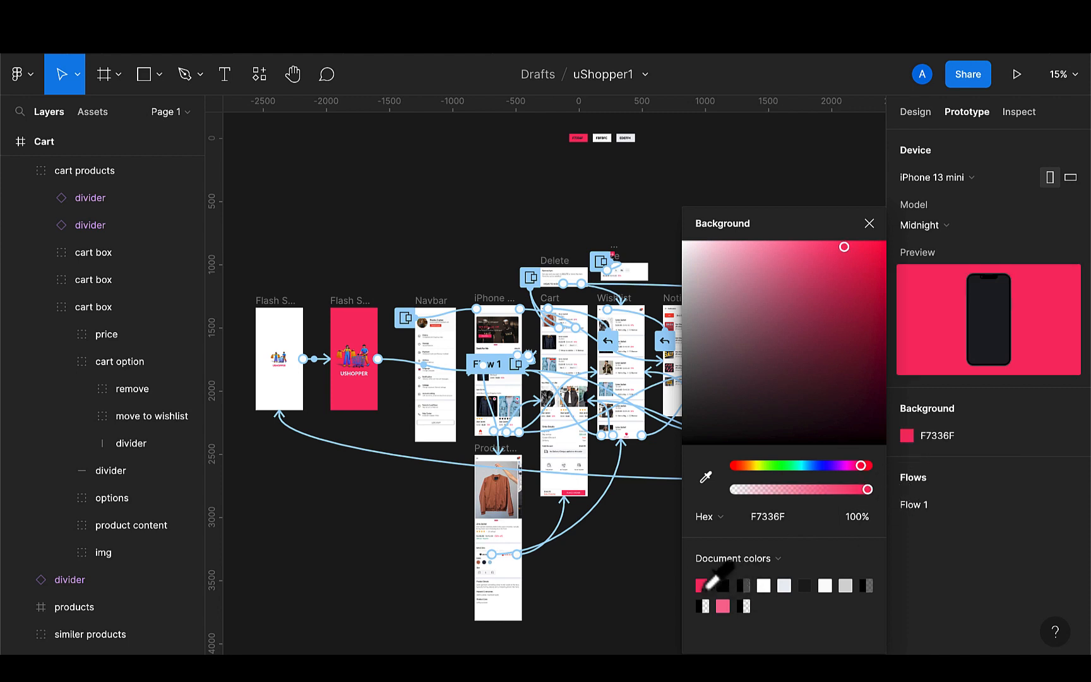
{"action": "left_click", "coordinate": [869, 225]}
Remove the flow starting point from the wishlist heart icon
{"action": "scroll", "coordinate": [481, 278], "scroll_direction": "up", "scroll_amount": 5}
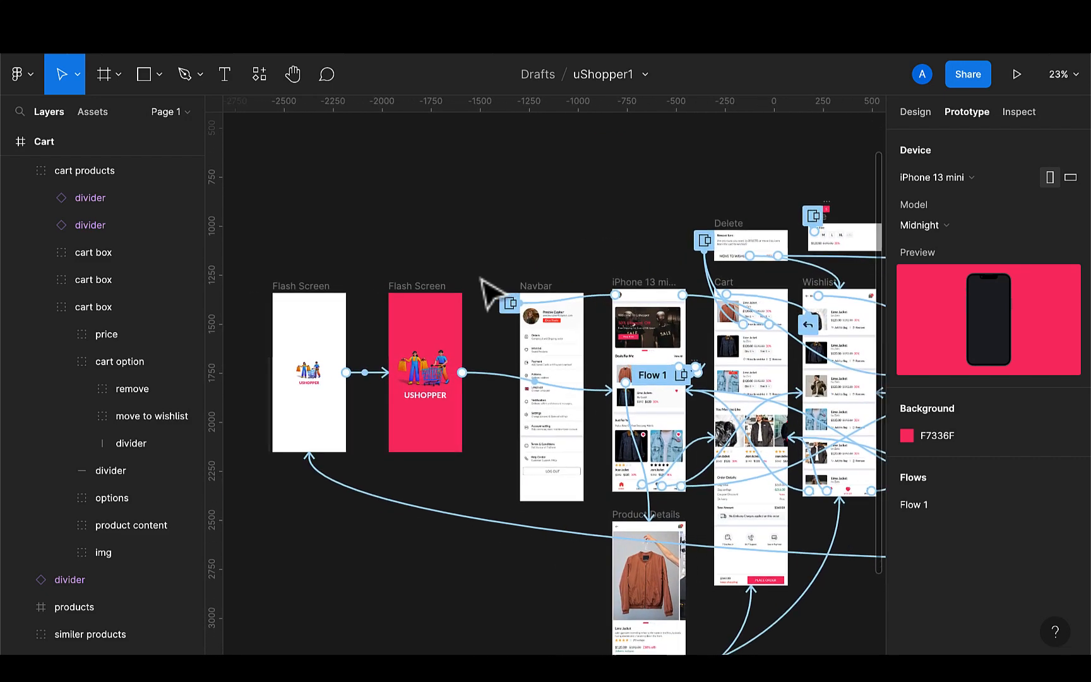
{"action": "scroll", "coordinate": [455, 265], "scroll_direction": "left", "scroll_amount": 1}
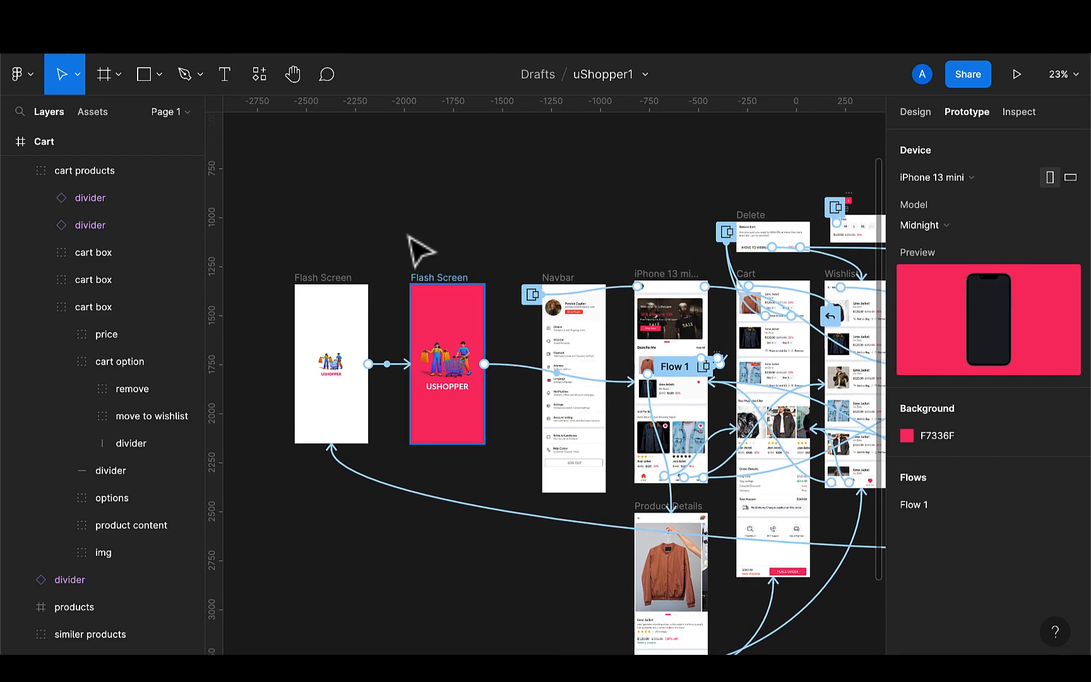
{"action": "left_click", "coordinate": [338, 295]}
{"action": "left_click", "coordinate": [391, 369]}
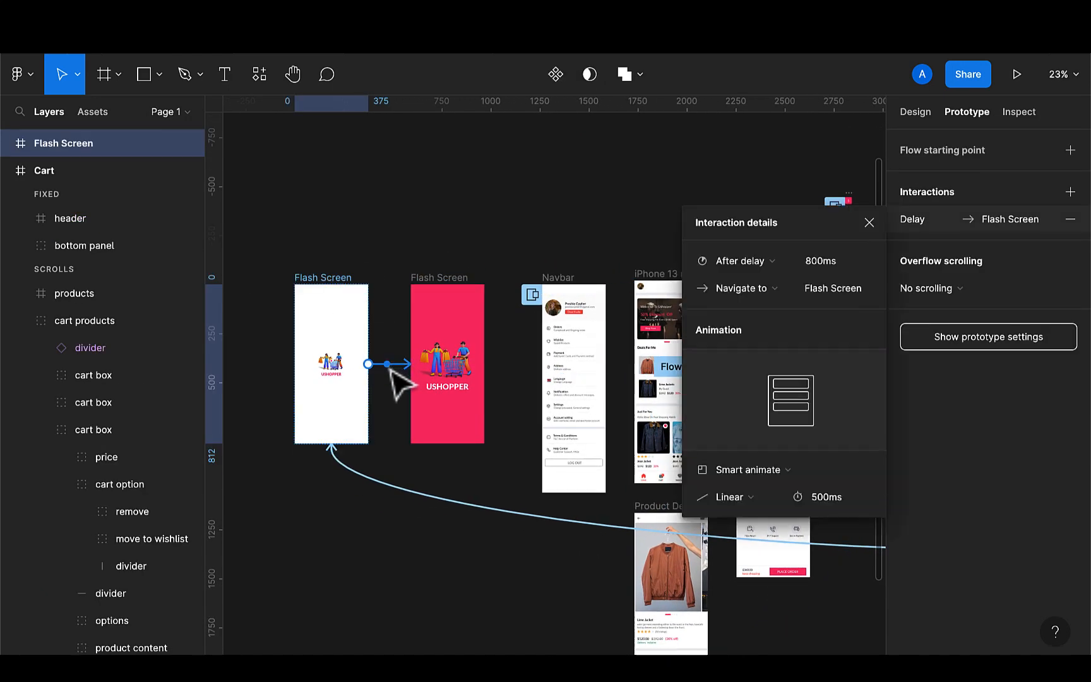
{"action": "scroll", "coordinate": [536, 413], "scroll_direction": "right", "scroll_amount": 5}
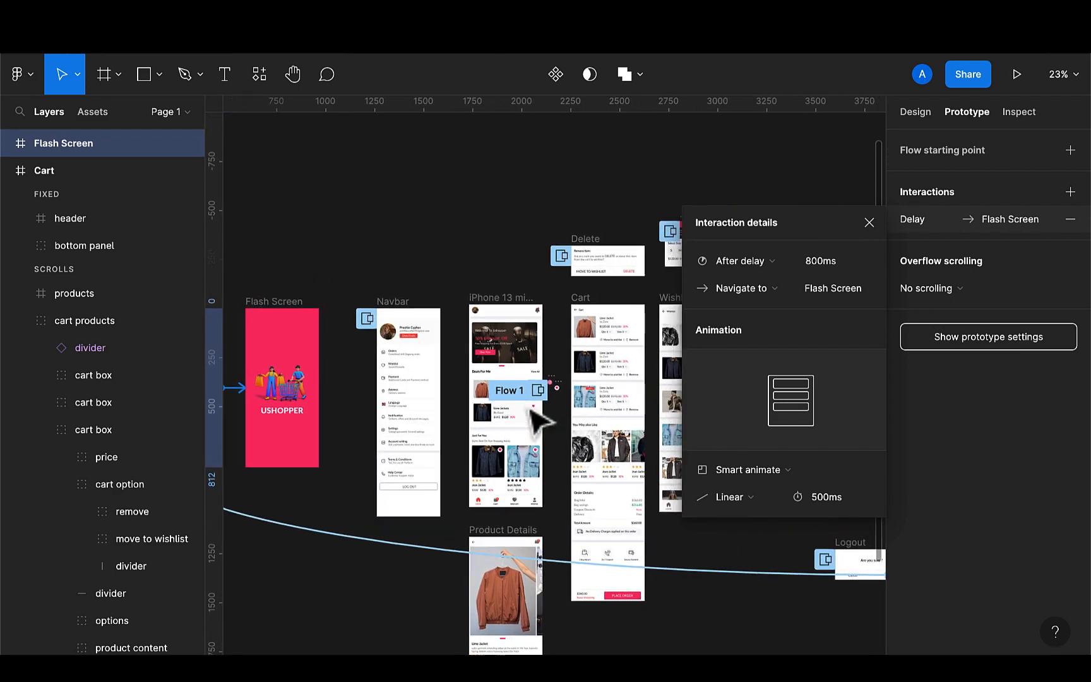
{"action": "scroll", "coordinate": [541, 420], "scroll_direction": "up", "scroll_amount": 5}
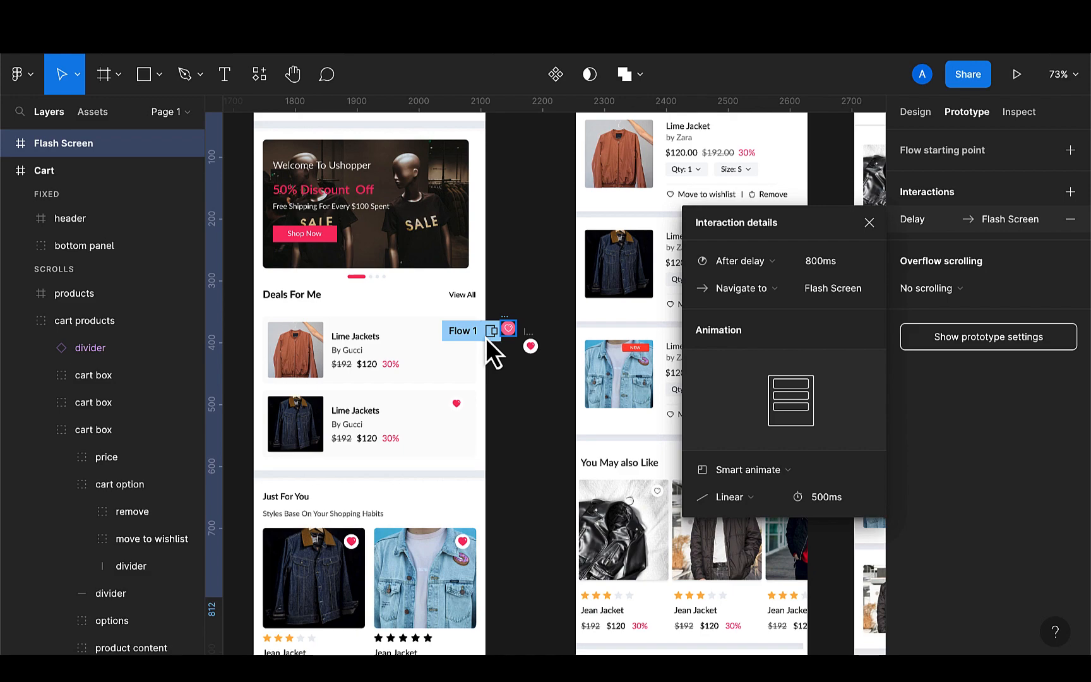
{"action": "scroll", "coordinate": [487, 338], "scroll_direction": "up", "scroll_amount": 5}
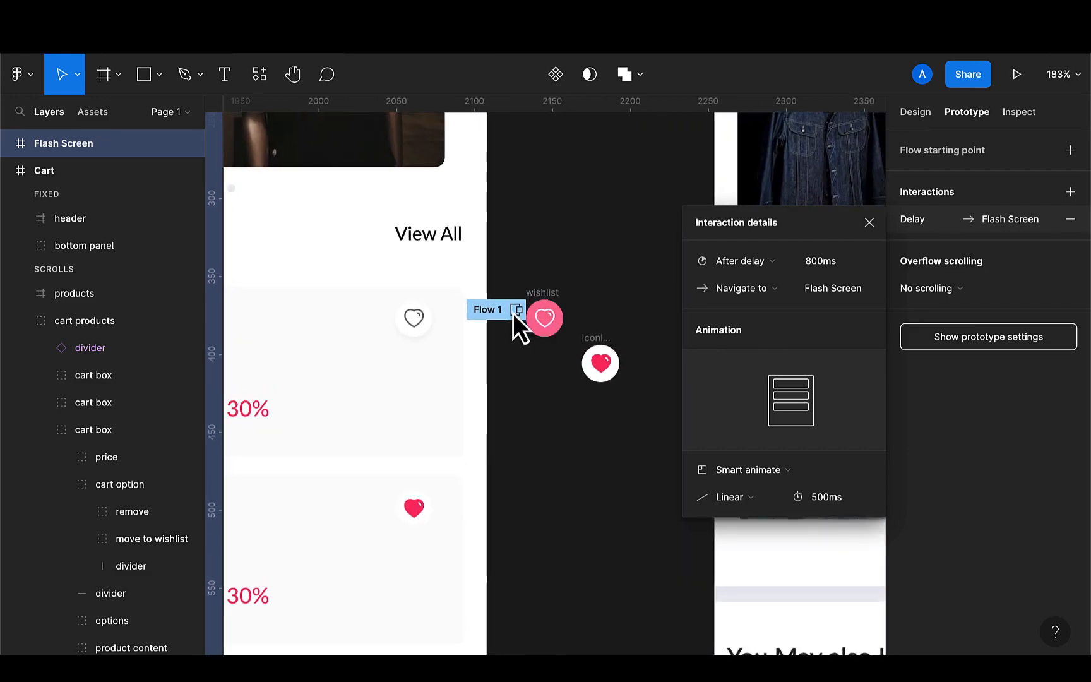
{"action": "left_click", "coordinate": [544, 318]}
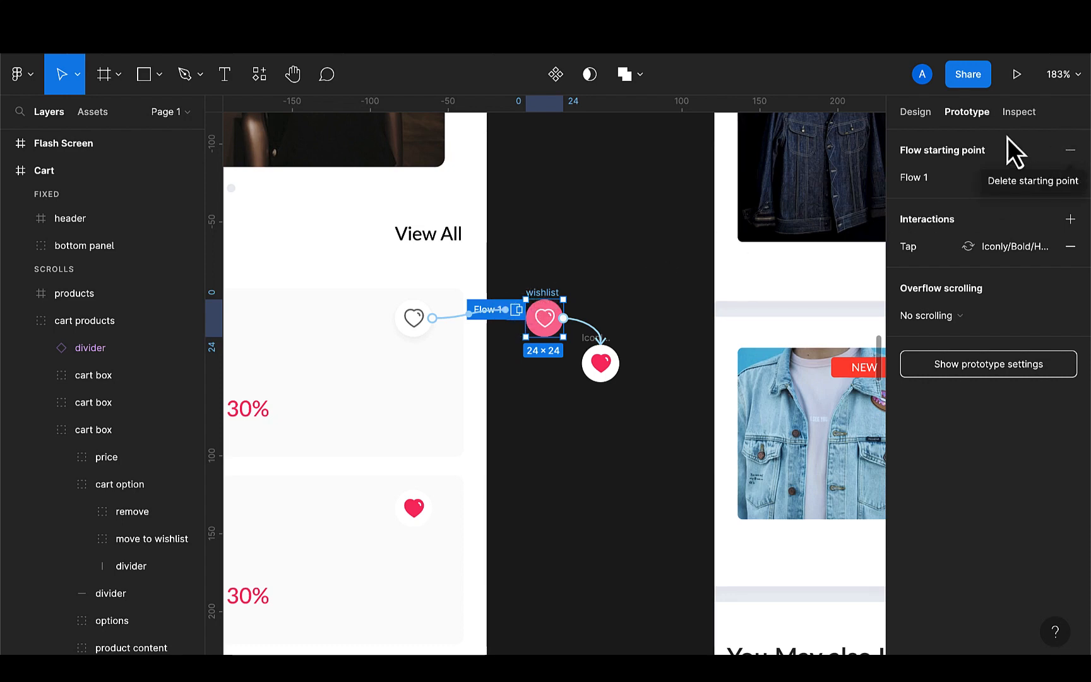
{"action": "left_click", "coordinate": [1069, 149]}
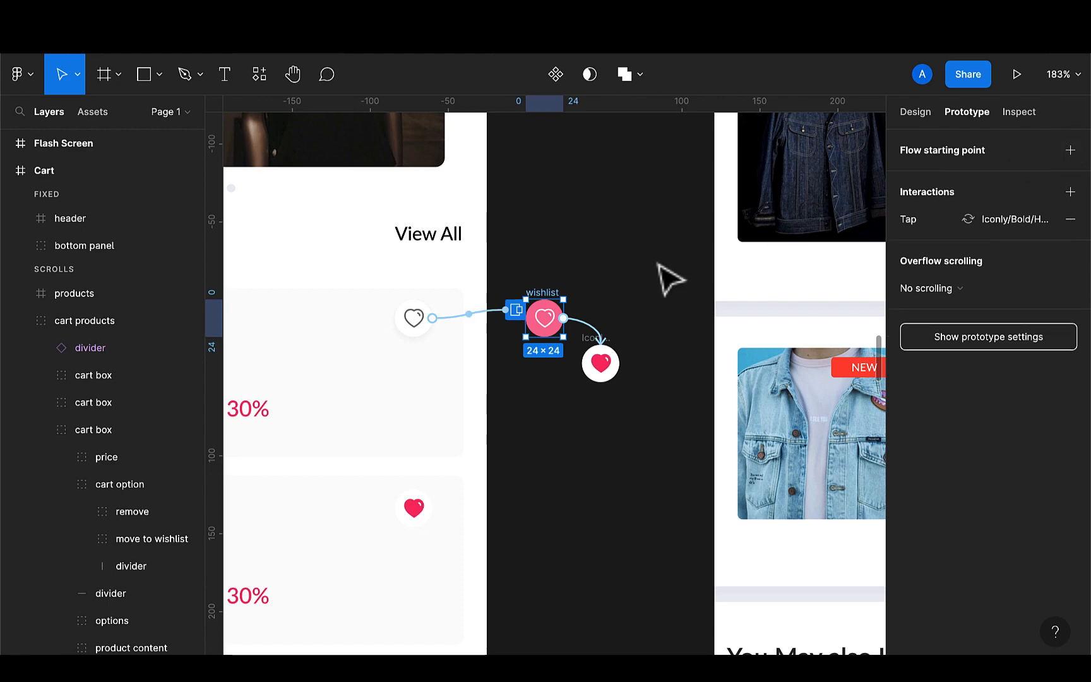
Add a flow starting point on the white Flash Screen frame
{"action": "scroll", "coordinate": [651, 287], "scroll_direction": "down", "scroll_amount": 10}
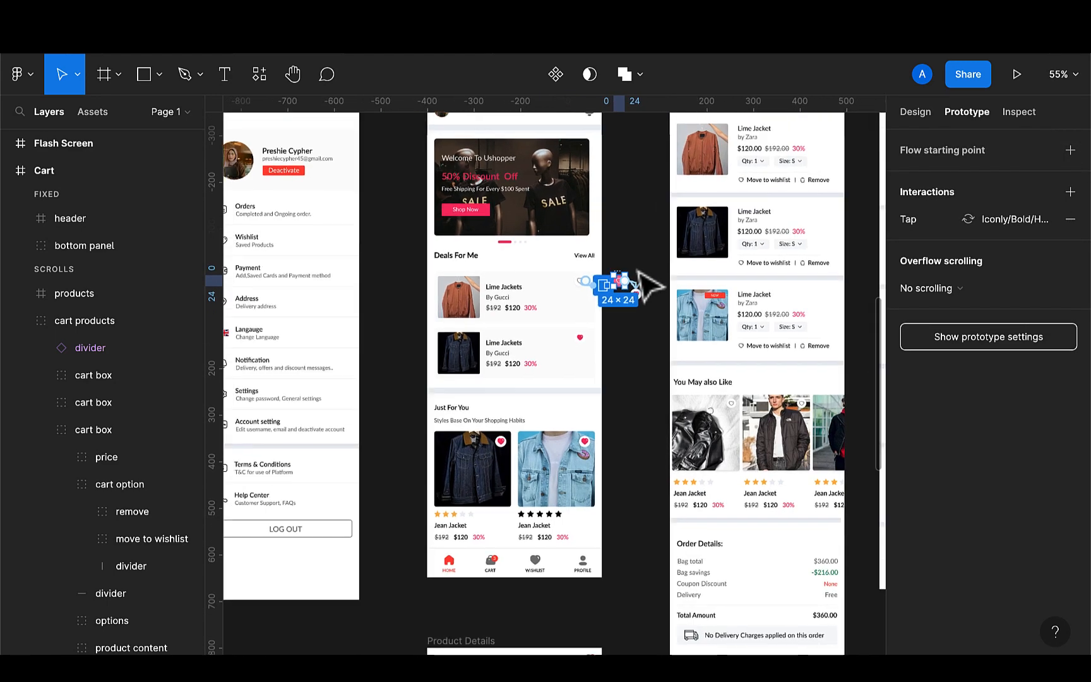
{"action": "scroll", "coordinate": [646, 286], "scroll_direction": "down", "scroll_amount": 5}
{"action": "scroll", "coordinate": [366, 438], "scroll_direction": "left", "scroll_amount": 3}
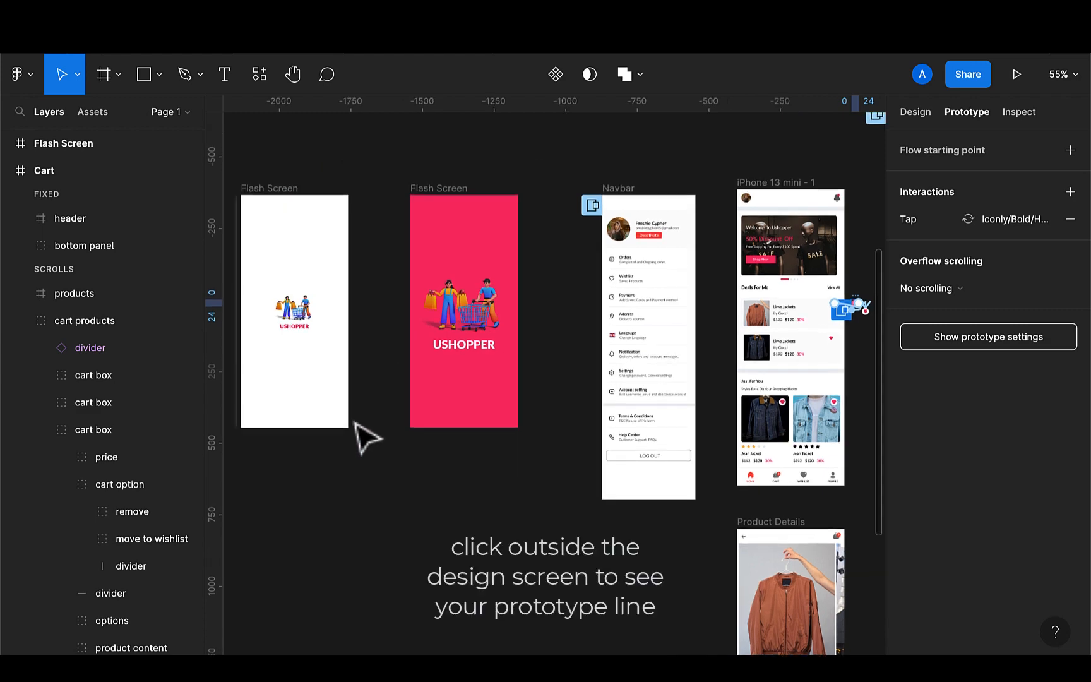
{"action": "left_click", "coordinate": [395, 485]}
{"action": "scroll", "coordinate": [389, 480], "scroll_direction": "left", "scroll_amount": 3}
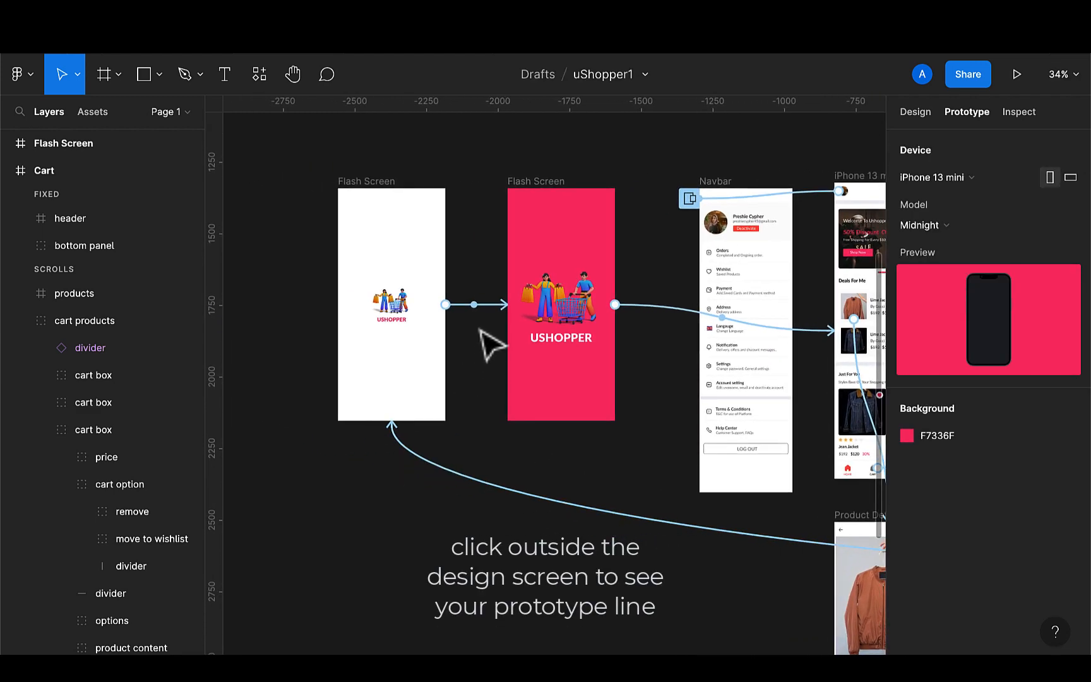
{"action": "left_click", "coordinate": [473, 305]}
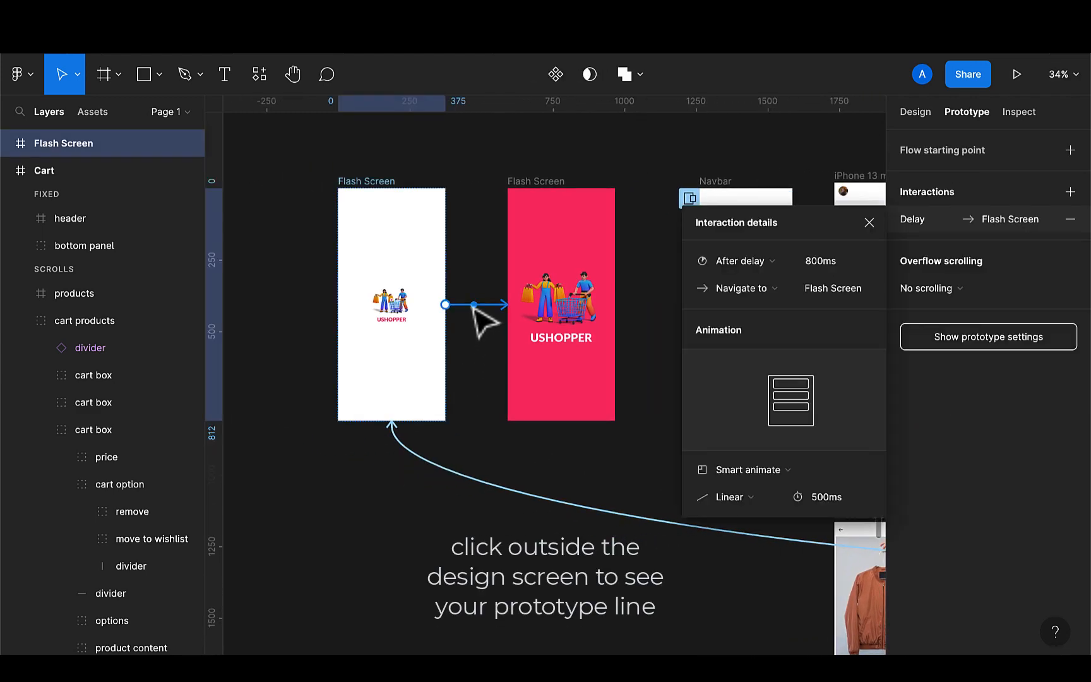
{"action": "left_click", "coordinate": [1070, 150]}
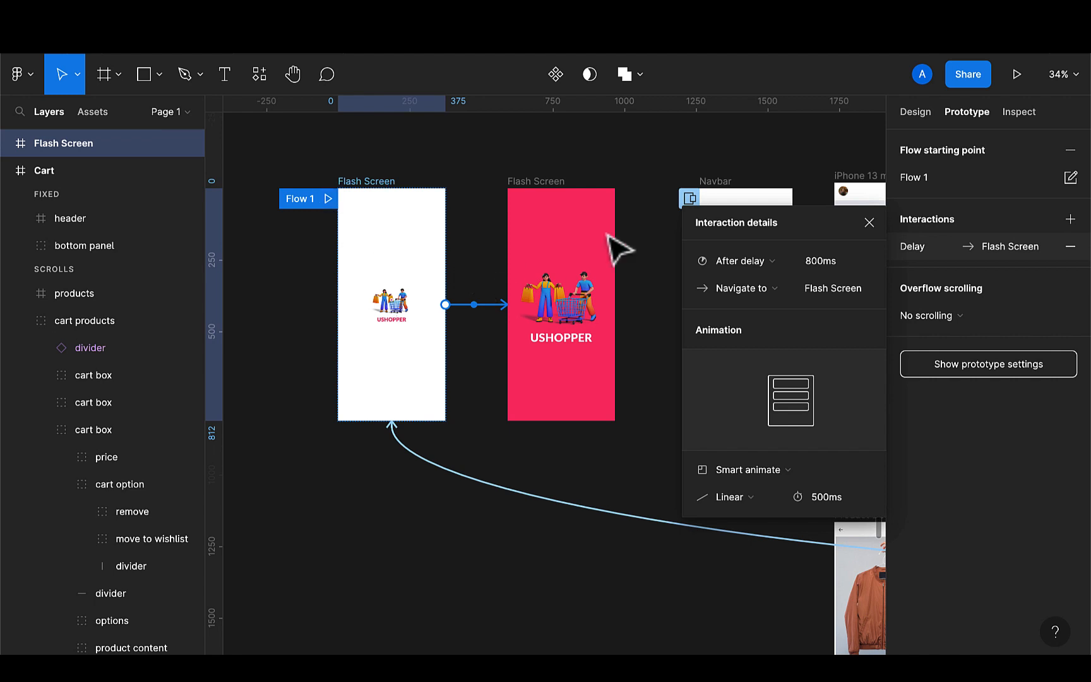
{"action": "left_click", "coordinate": [1071, 150]}
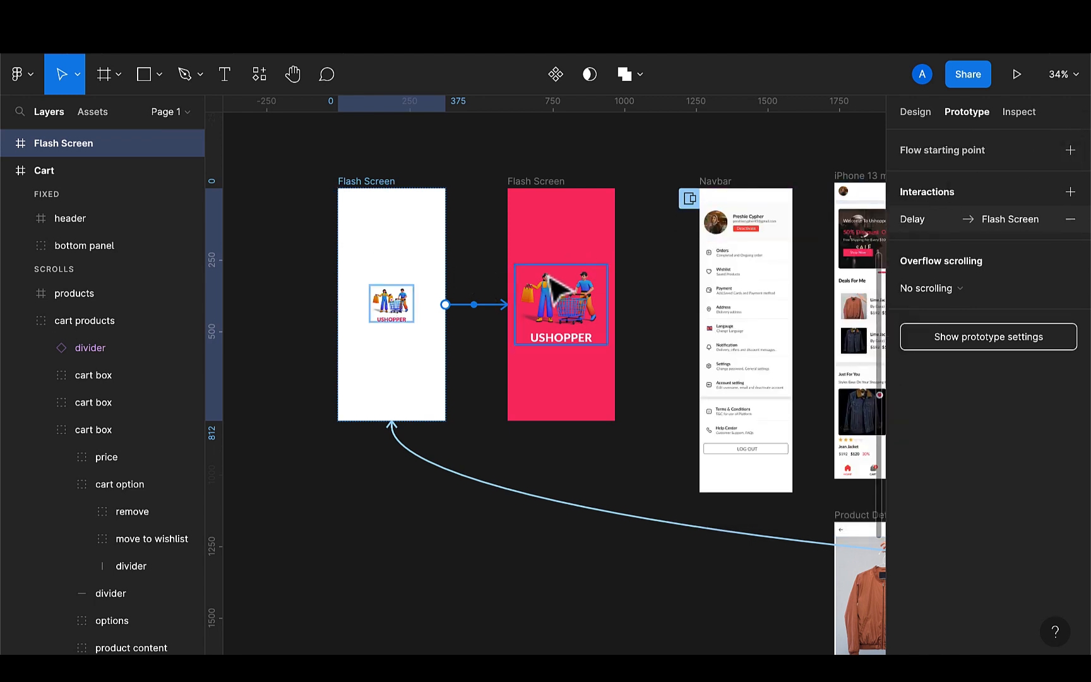
{"action": "left_click", "coordinate": [479, 297]}
{"action": "left_click", "coordinate": [475, 306]}
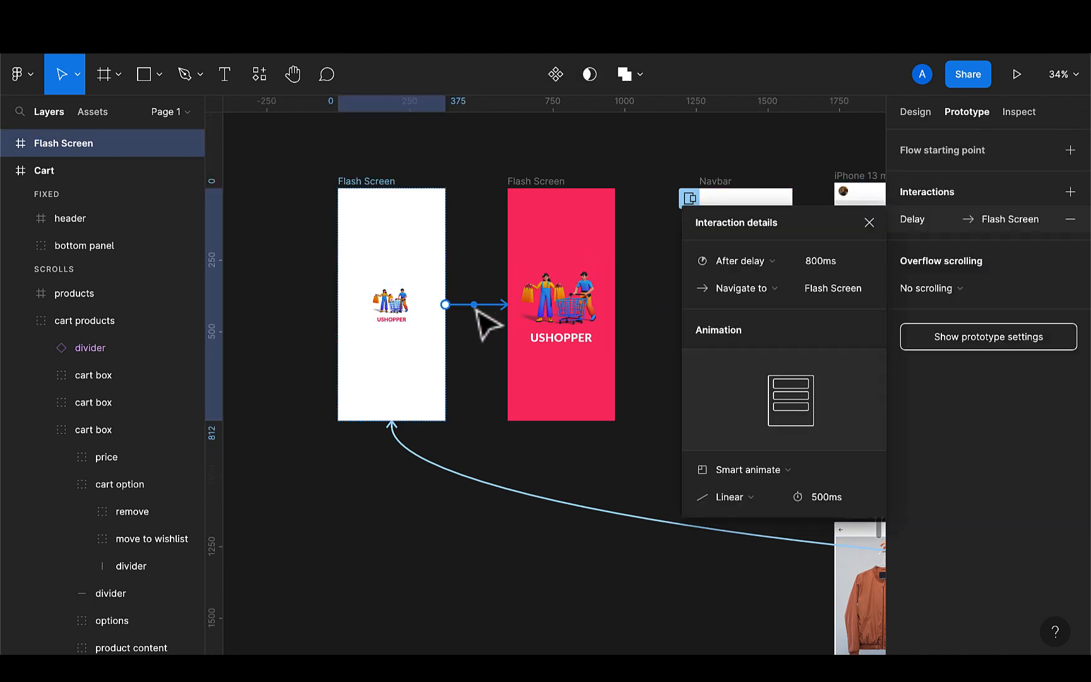
{"action": "left_click", "coordinate": [1071, 155]}
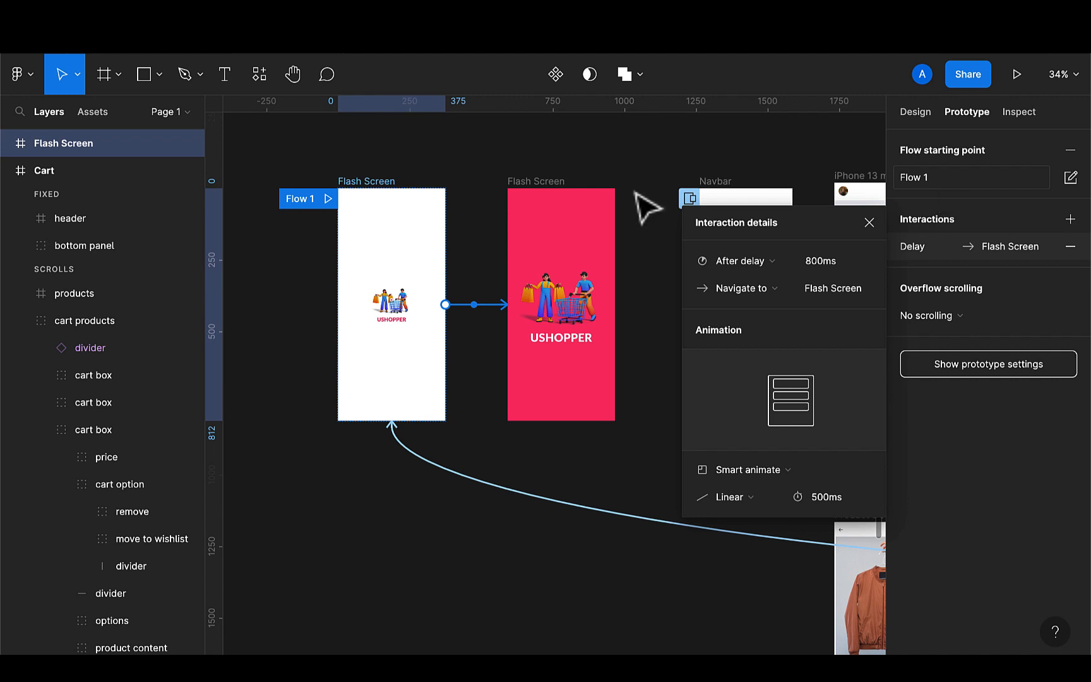
{"action": "left_click", "coordinate": [381, 180]}
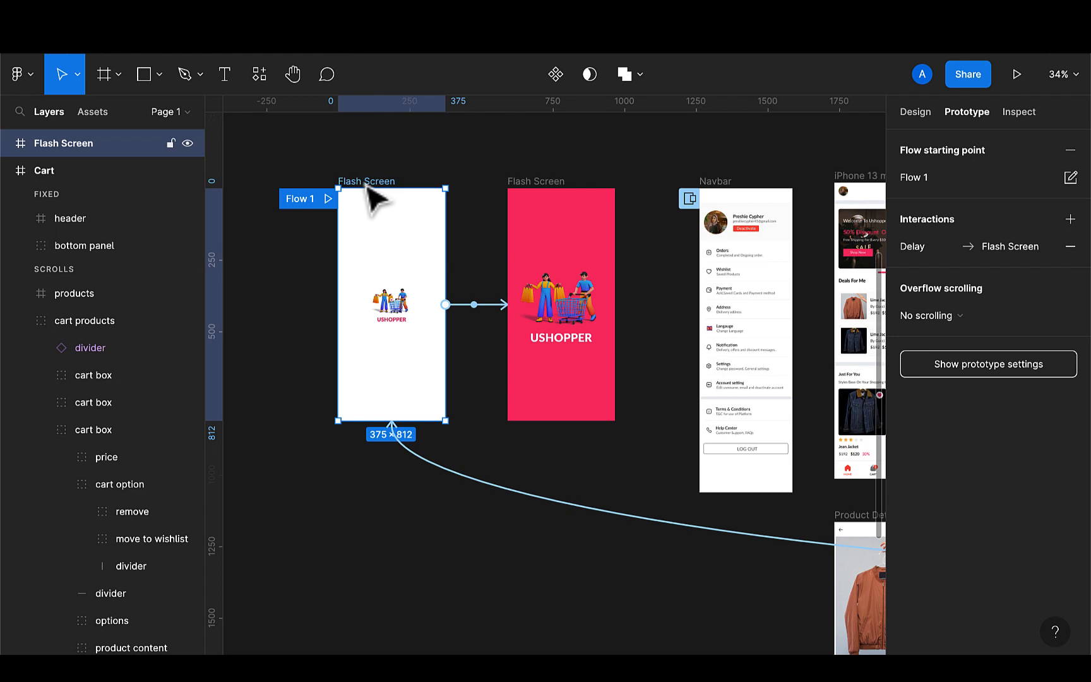
Present the prototype from the start and scroll through the home screen
{"action": "left_click", "coordinate": [1017, 74]}
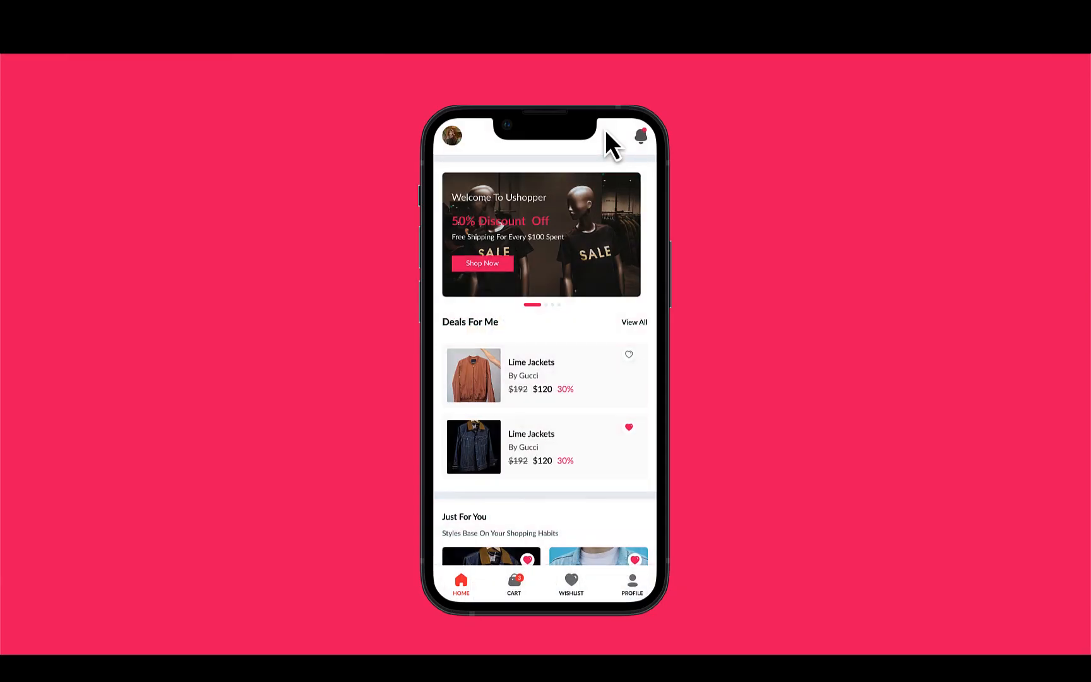
{"action": "key", "text": "r"}
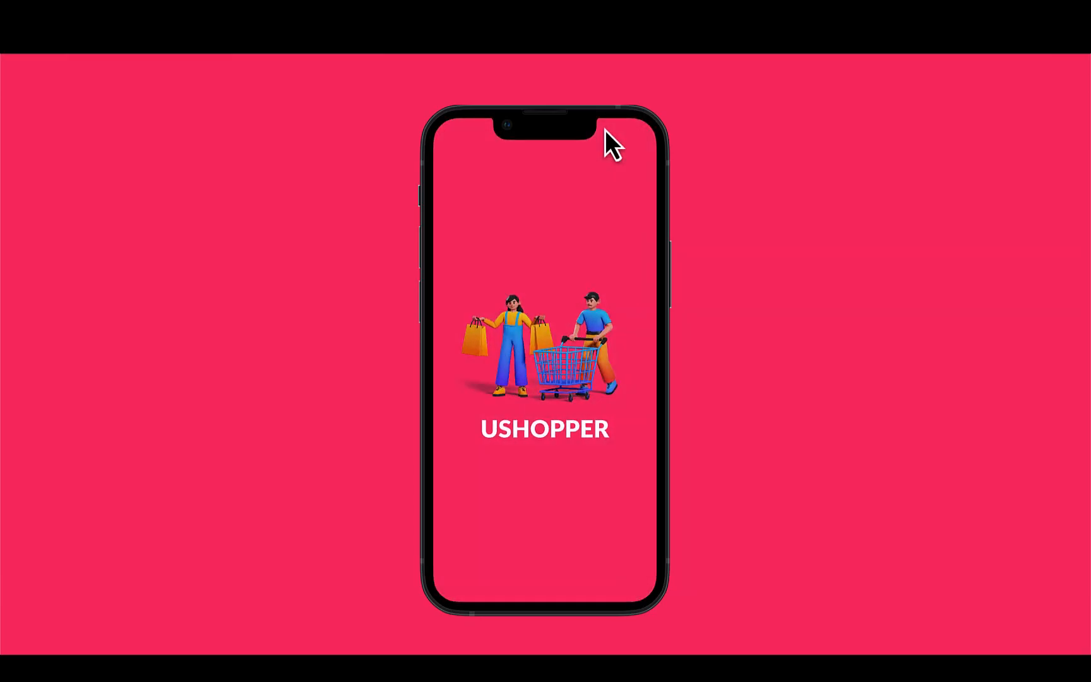
{"action": "key", "text": "r"}
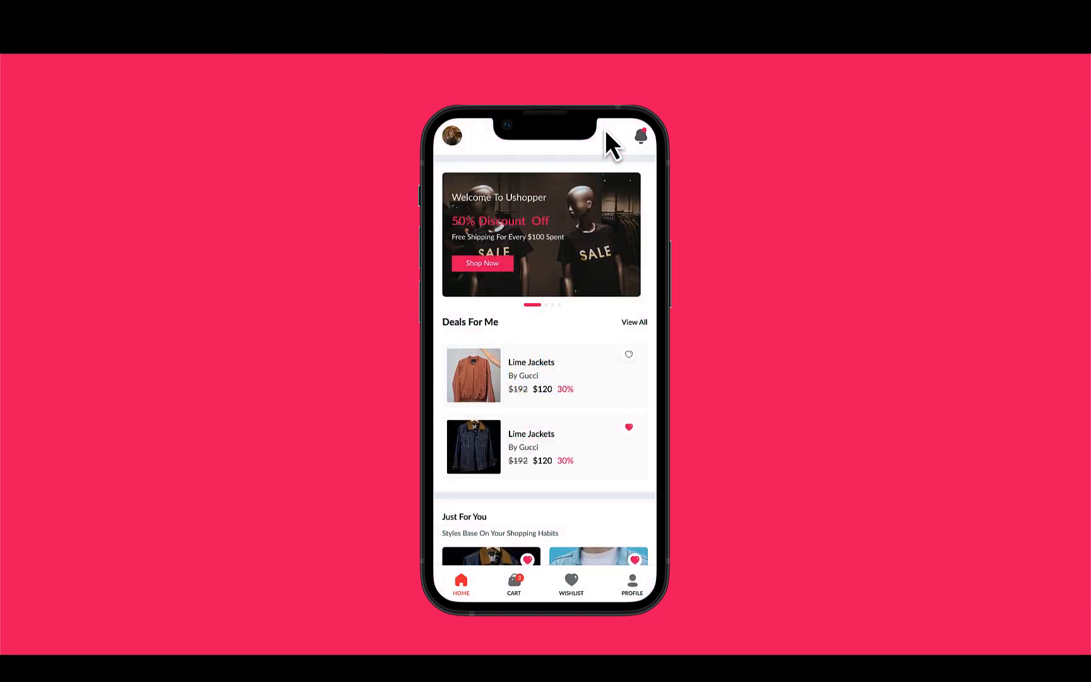
{"action": "scroll", "coordinate": [556, 486], "scroll_direction": "down", "scroll_amount": 2}
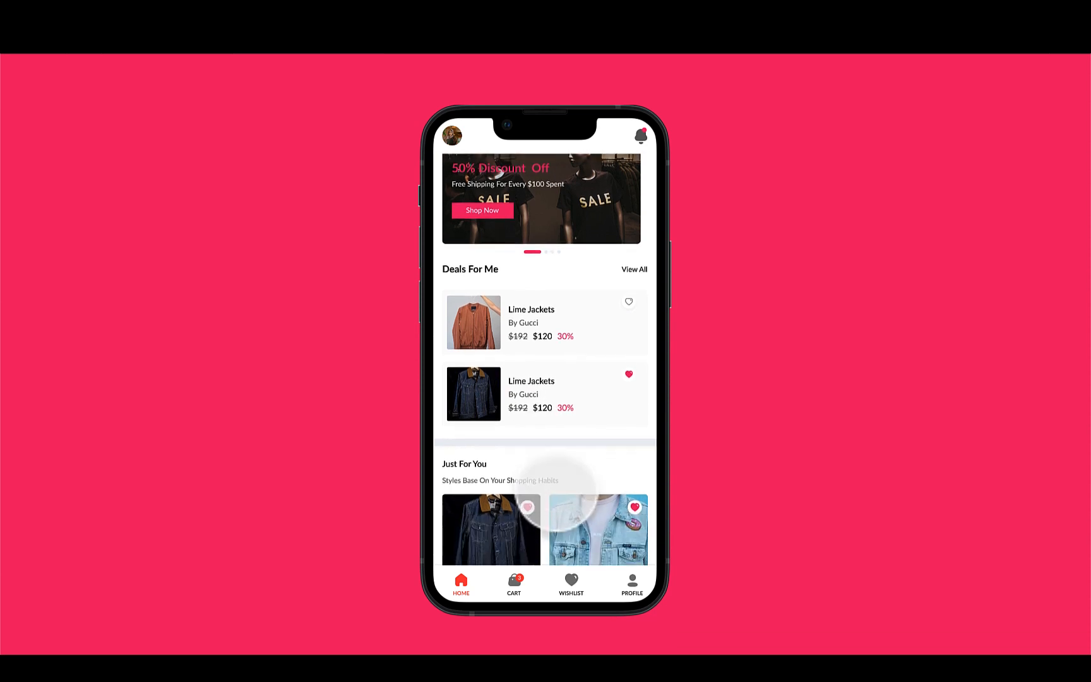
{"action": "scroll", "coordinate": [555, 488], "scroll_direction": "down", "scroll_amount": 3}
{"action": "scroll", "coordinate": [556, 489], "scroll_direction": "up", "scroll_amount": 5}
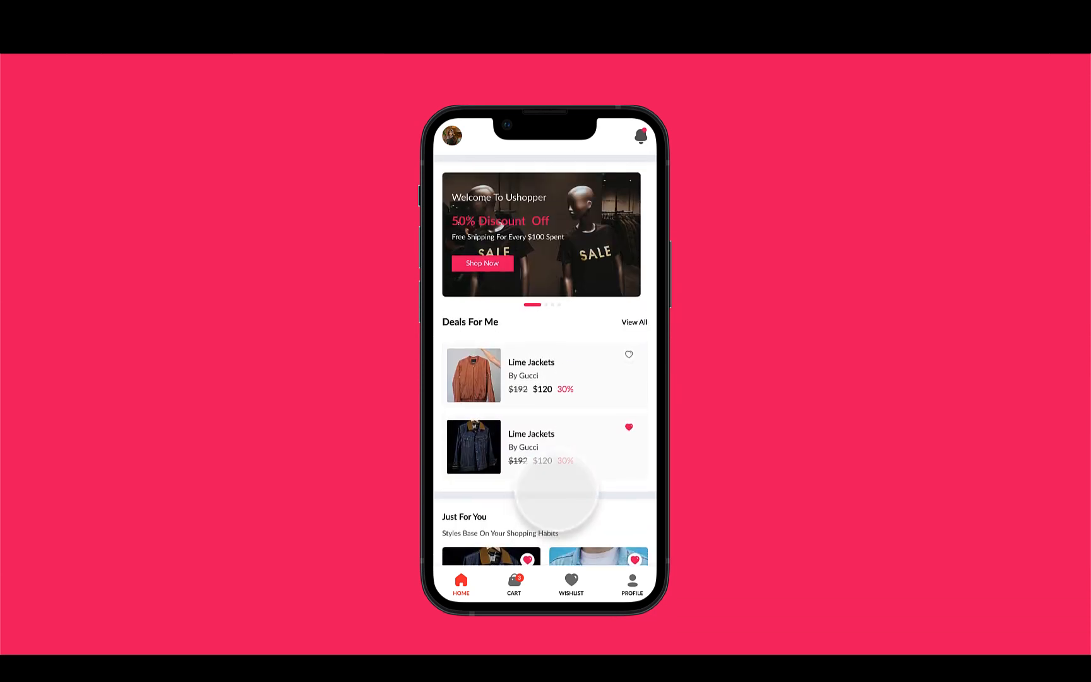
Test the cart screen in the presentation: remove an item via the delete dialog and go back
{"action": "left_click", "coordinate": [517, 587]}
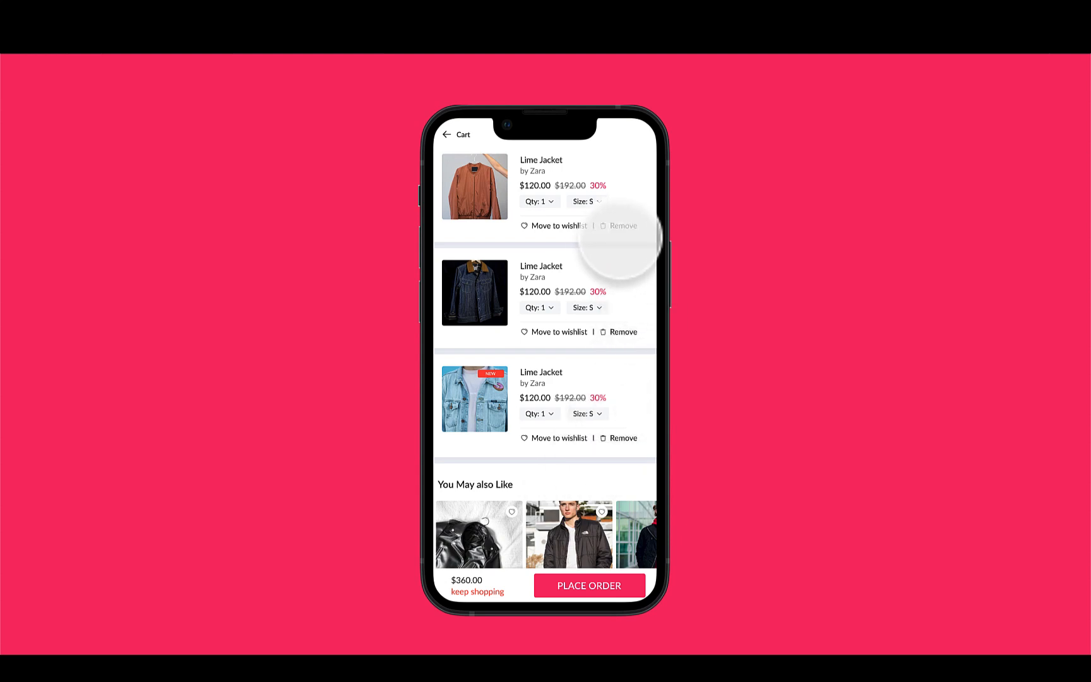
{"action": "left_click", "coordinate": [621, 222]}
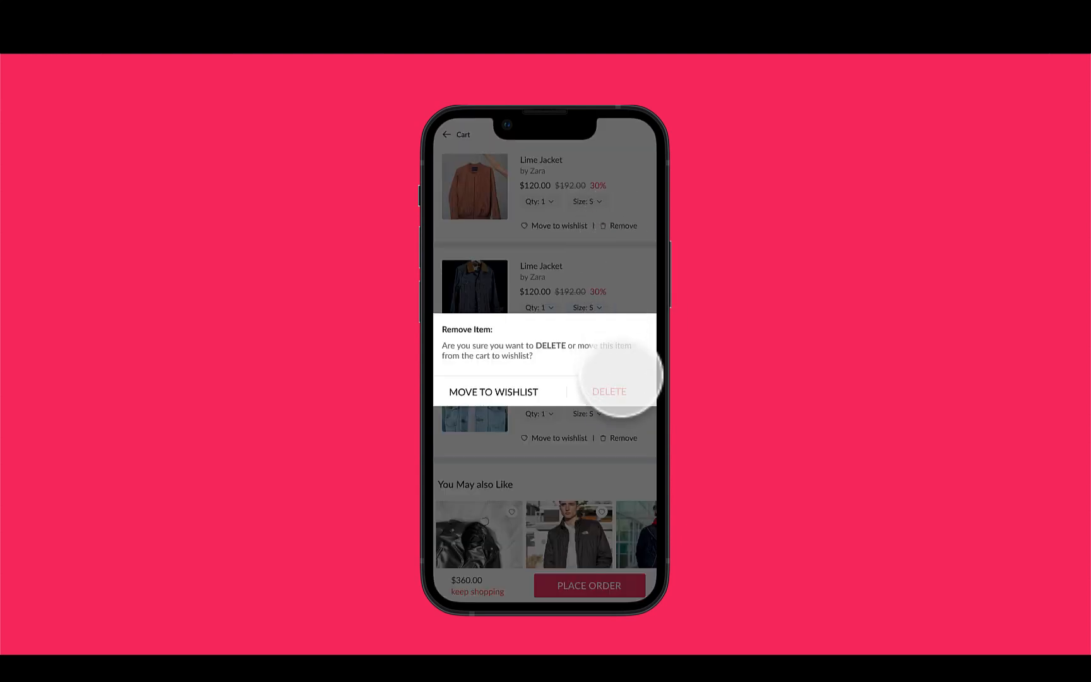
{"action": "left_click", "coordinate": [612, 404]}
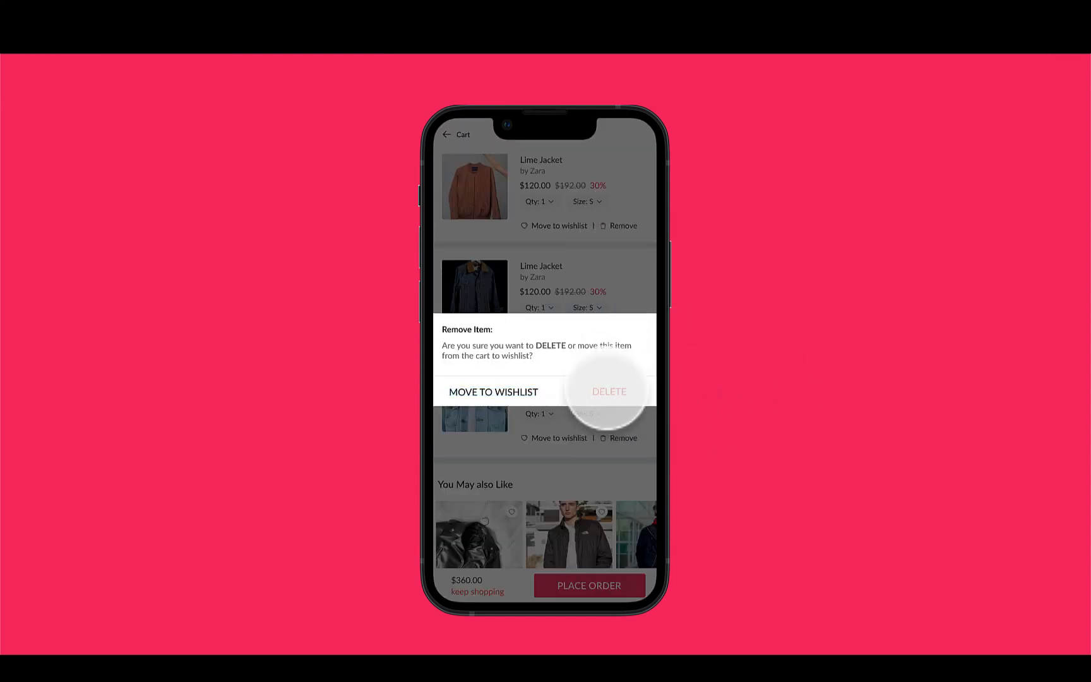
{"action": "left_click", "coordinate": [609, 391]}
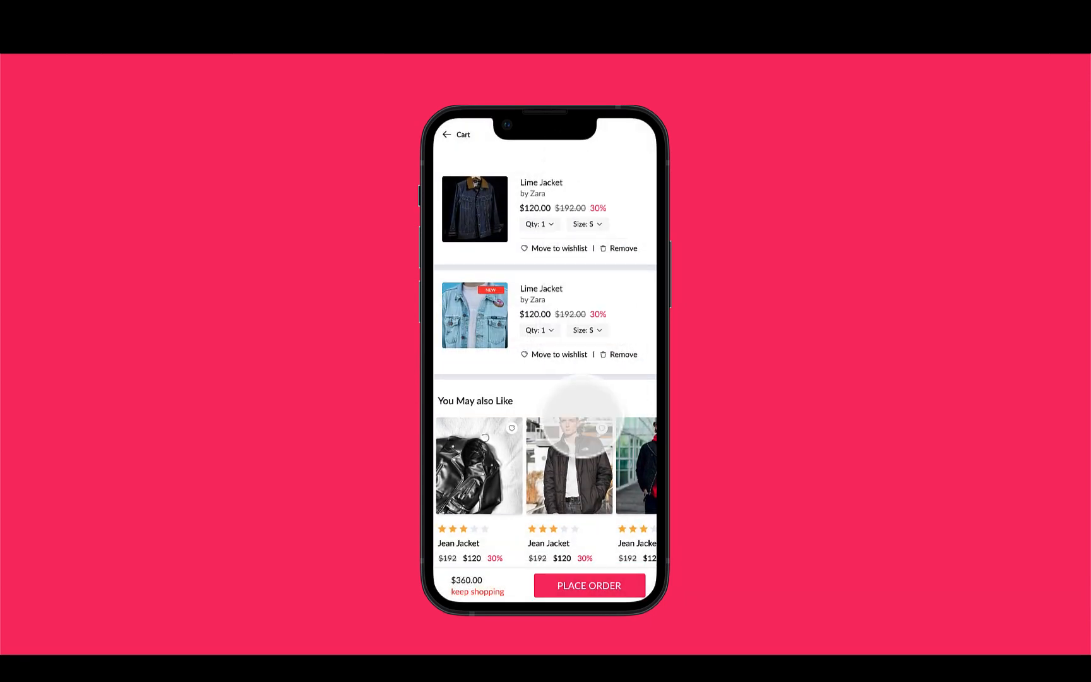
{"action": "left_click", "coordinate": [453, 135]}
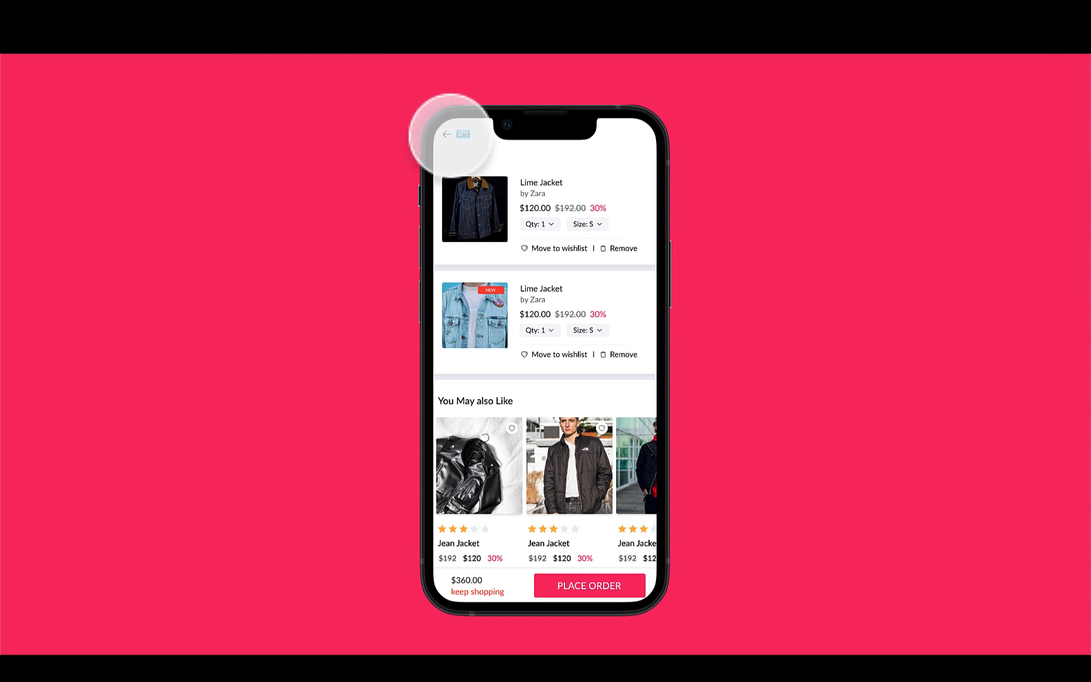
{"action": "left_click", "coordinate": [463, 134]}
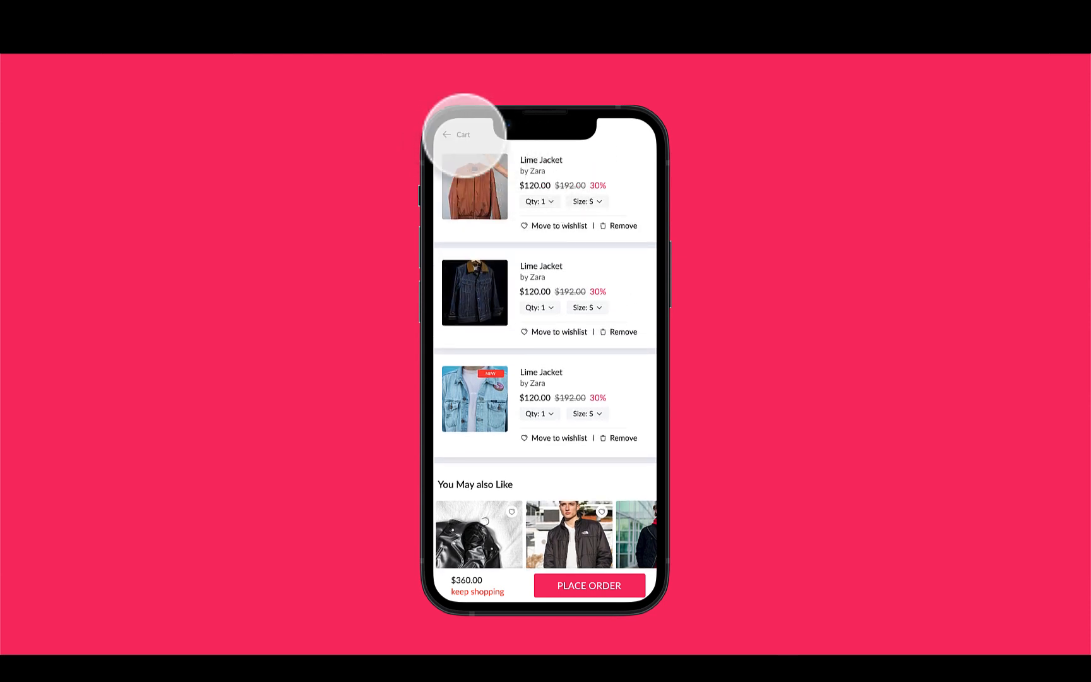
{"action": "left_click", "coordinate": [464, 135]}
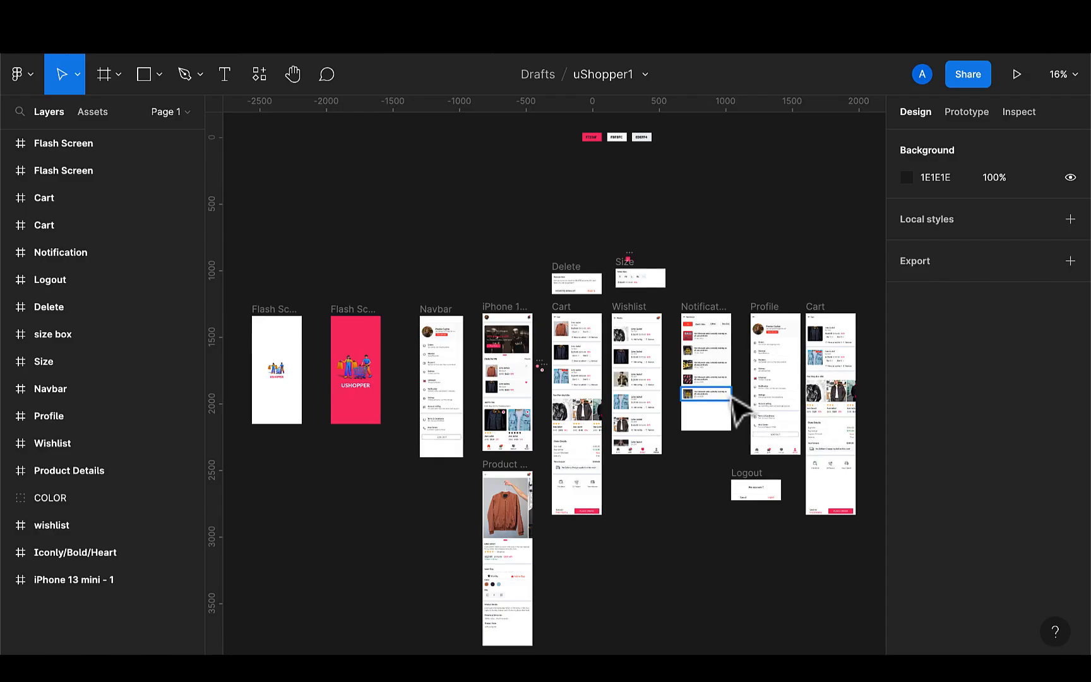
Change the second Cart frame's header back link to Navigate to iPhone 13 mini - 1
{"action": "scroll", "coordinate": [821, 292], "scroll_direction": "right", "scroll_amount": 5}
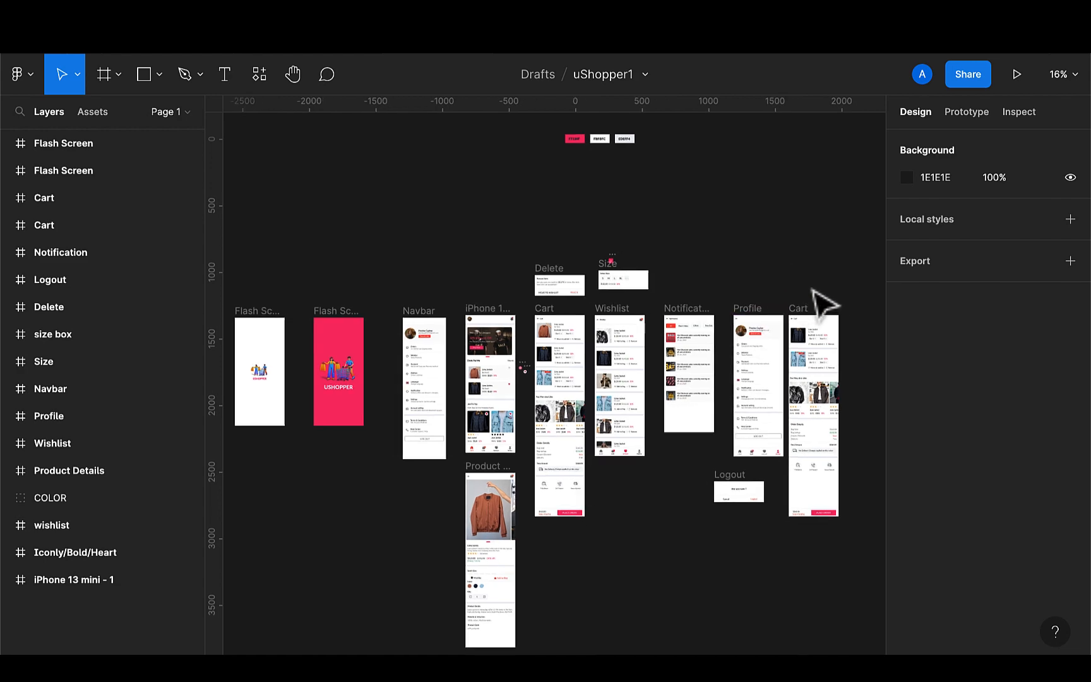
{"action": "scroll", "coordinate": [755, 296], "scroll_direction": "up", "scroll_amount": 3}
{"action": "scroll", "coordinate": [751, 297], "scroll_direction": "up", "scroll_amount": 2}
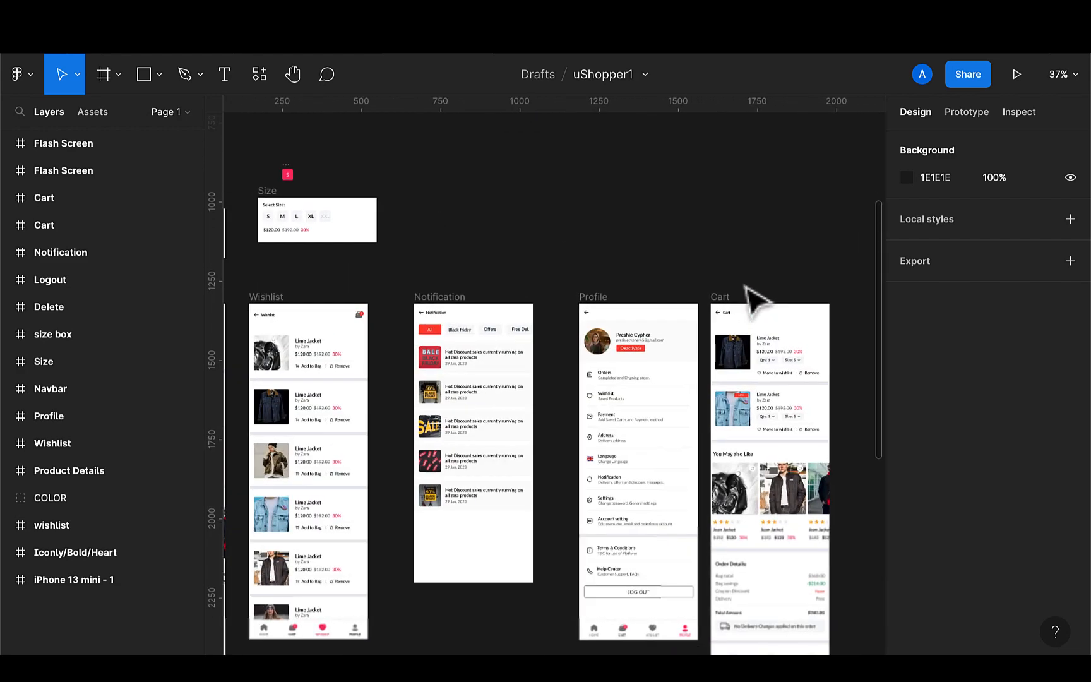
{"action": "scroll", "coordinate": [736, 331], "scroll_direction": "up", "scroll_amount": 5}
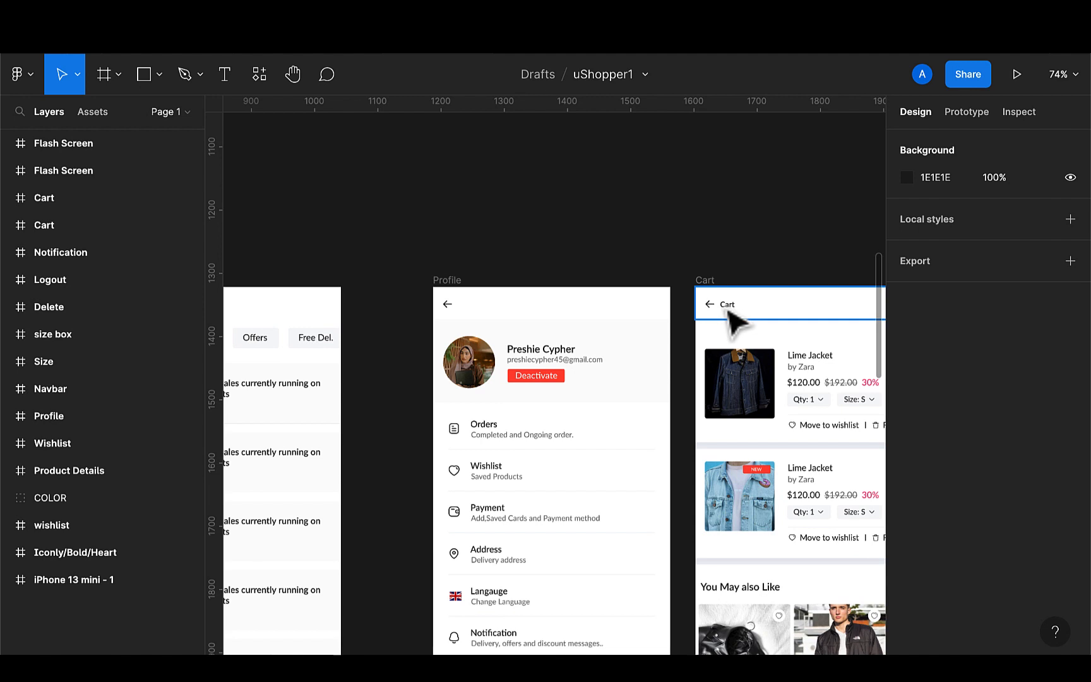
{"action": "double_click", "coordinate": [728, 309]}
{"action": "left_click", "coordinate": [970, 114]}
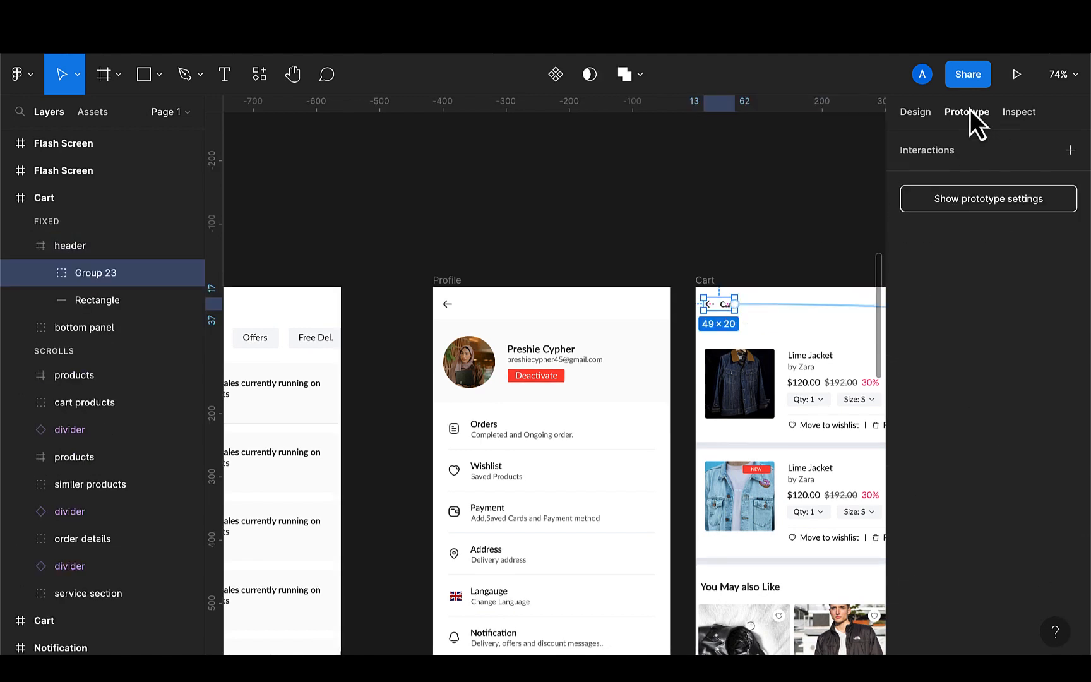
{"action": "scroll", "coordinate": [803, 202], "scroll_direction": "right", "scroll_amount": 4}
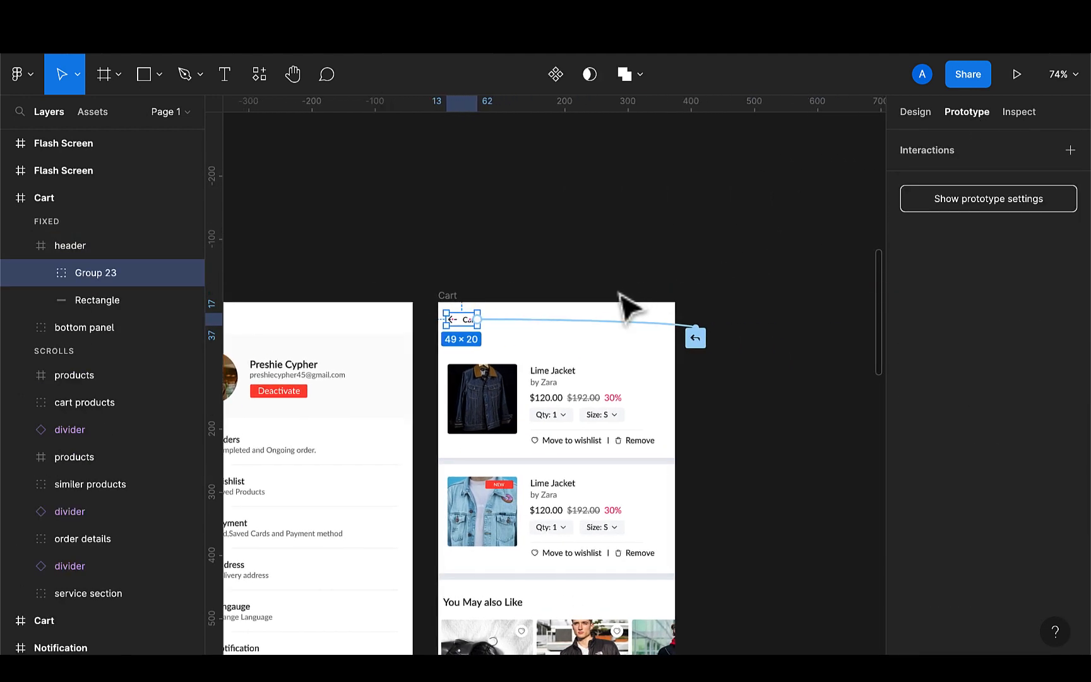
{"action": "left_click", "coordinate": [621, 326]}
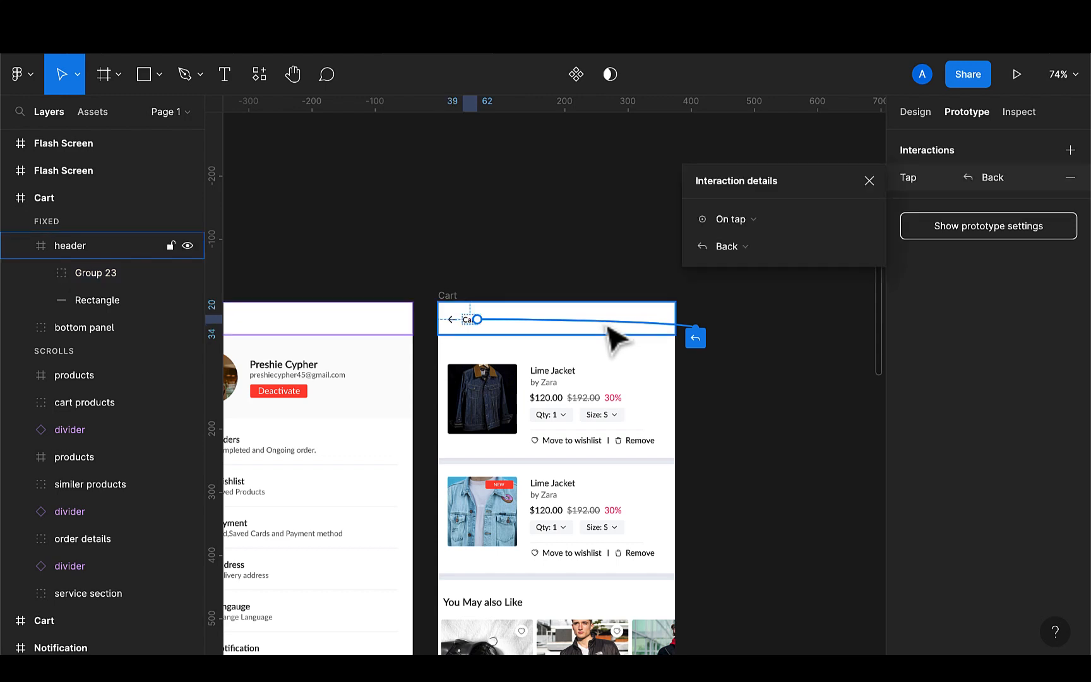
{"action": "left_click", "coordinate": [747, 246]}
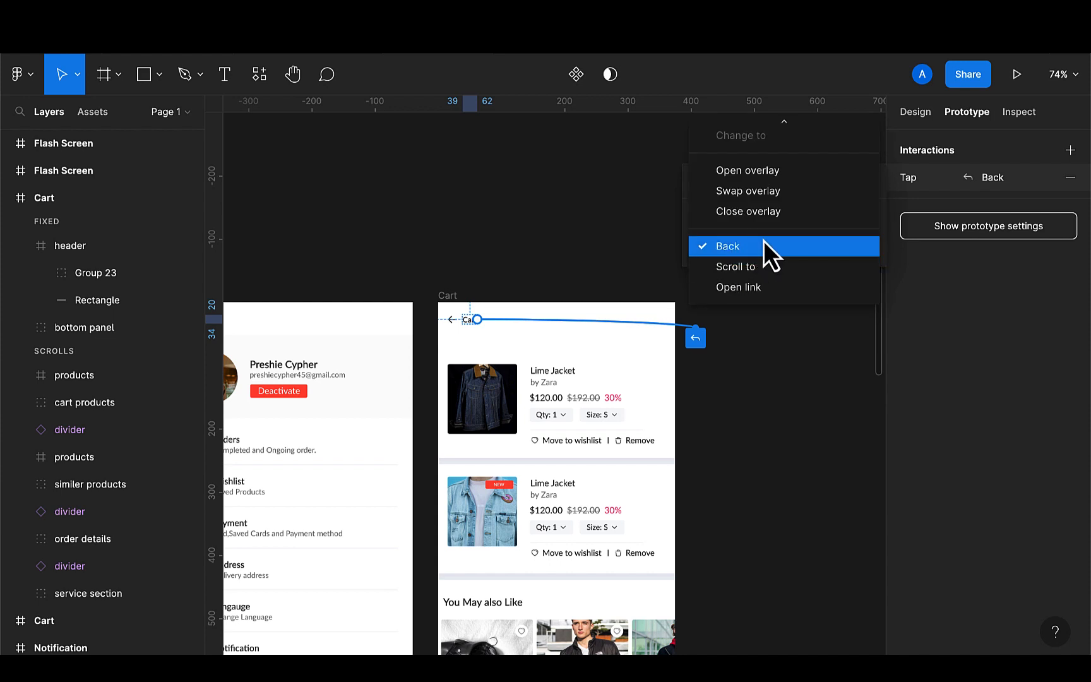
{"action": "scroll", "coordinate": [764, 240], "scroll_direction": "up", "scroll_amount": 2}
{"action": "left_click", "coordinate": [757, 174]}
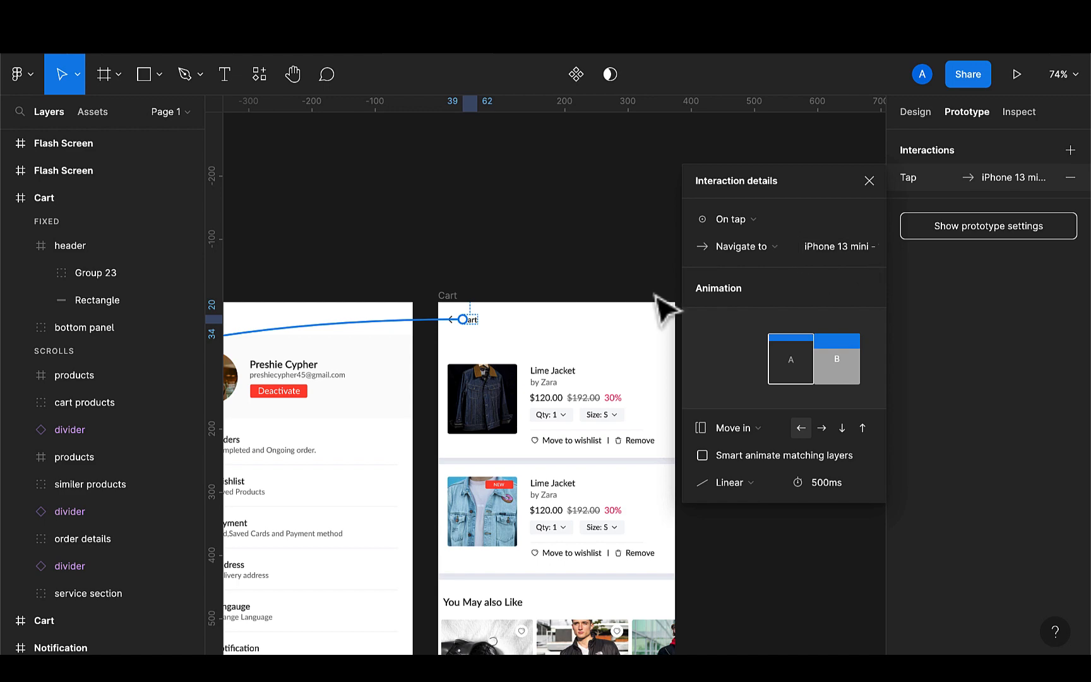
Delete the tap interaction from the second Cart frame's header
{"action": "scroll", "coordinate": [671, 274], "scroll_direction": "down", "scroll_amount": 5}
{"action": "scroll", "coordinate": [678, 287], "scroll_direction": "down", "scroll_amount": 4}
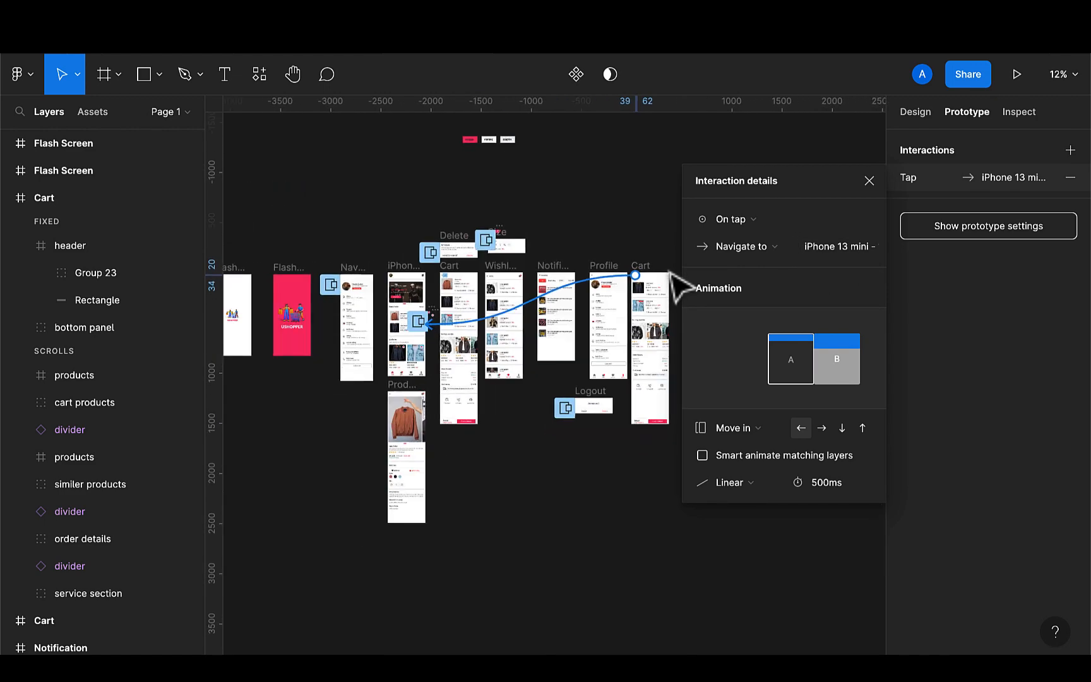
{"action": "scroll", "coordinate": [679, 287], "scroll_direction": "right", "scroll_amount": 2}
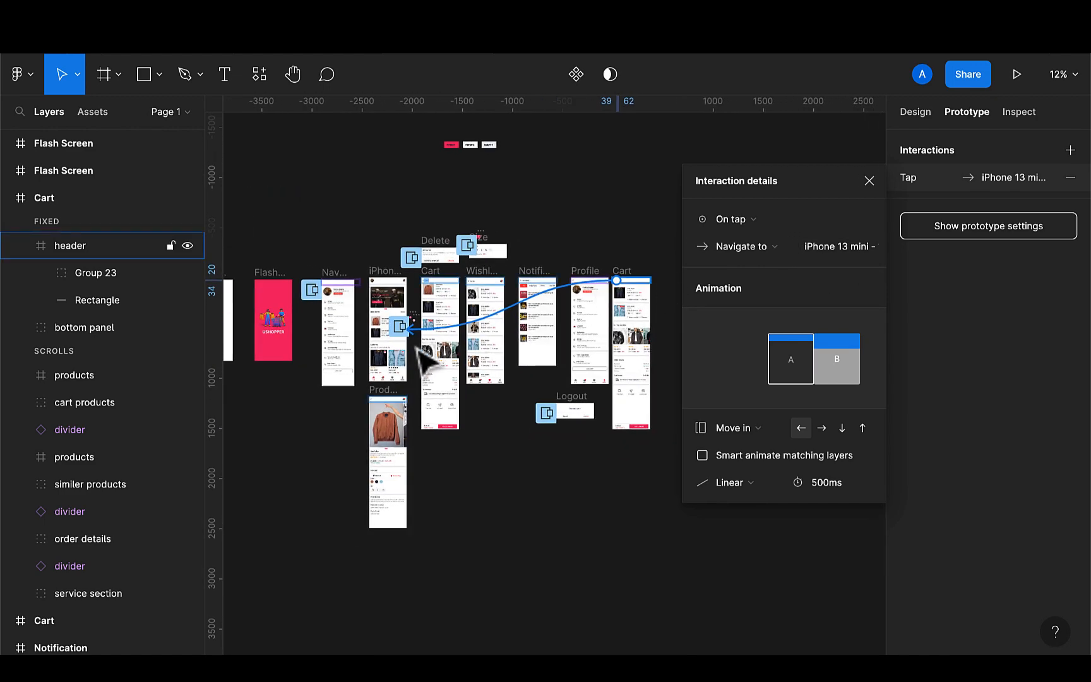
{"action": "scroll", "coordinate": [417, 354], "scroll_direction": "up", "scroll_amount": 5}
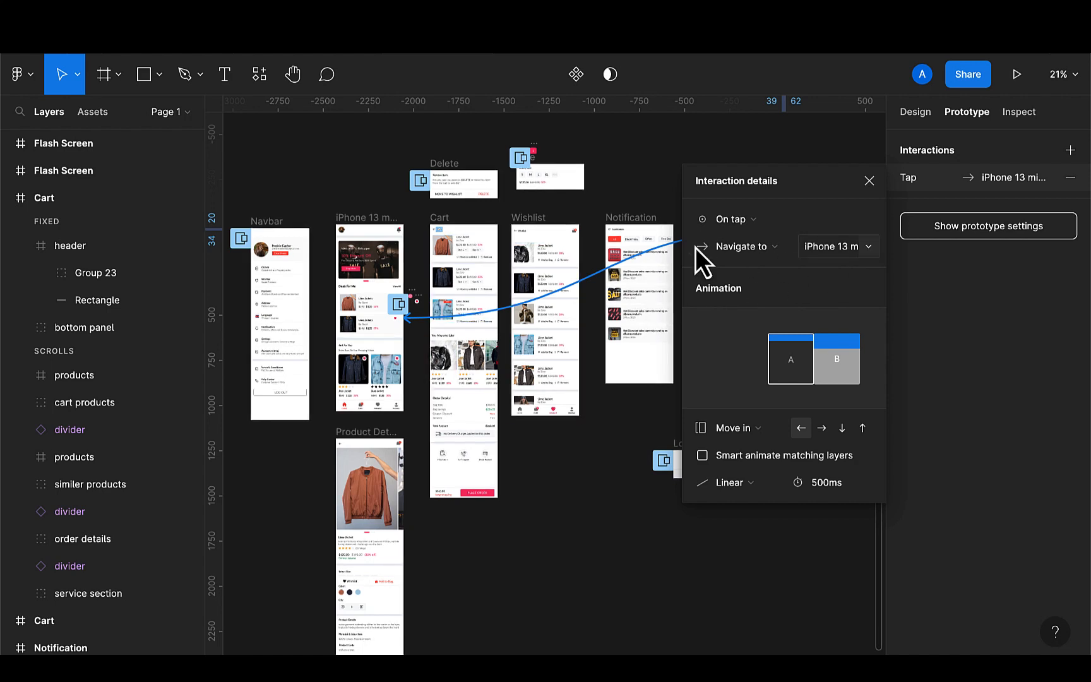
{"action": "scroll", "coordinate": [641, 281], "scroll_direction": "right", "scroll_amount": 5}
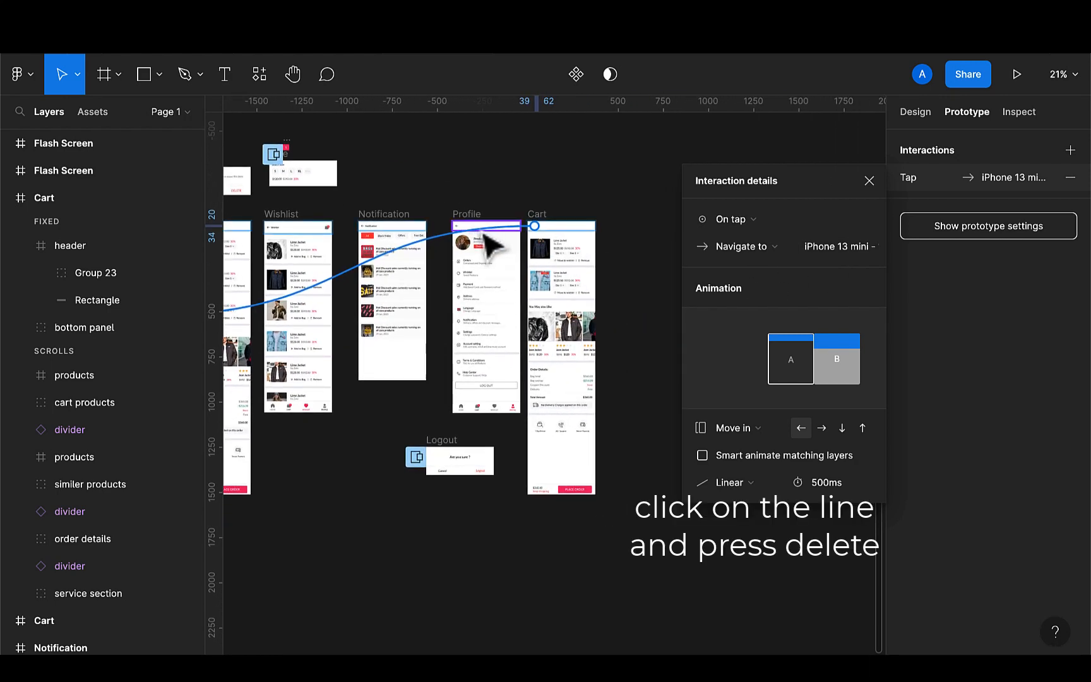
{"action": "key", "text": "Delete"}
{"action": "scroll", "coordinate": [541, 236], "scroll_direction": "up", "scroll_amount": 3, "text": "ctrl"}
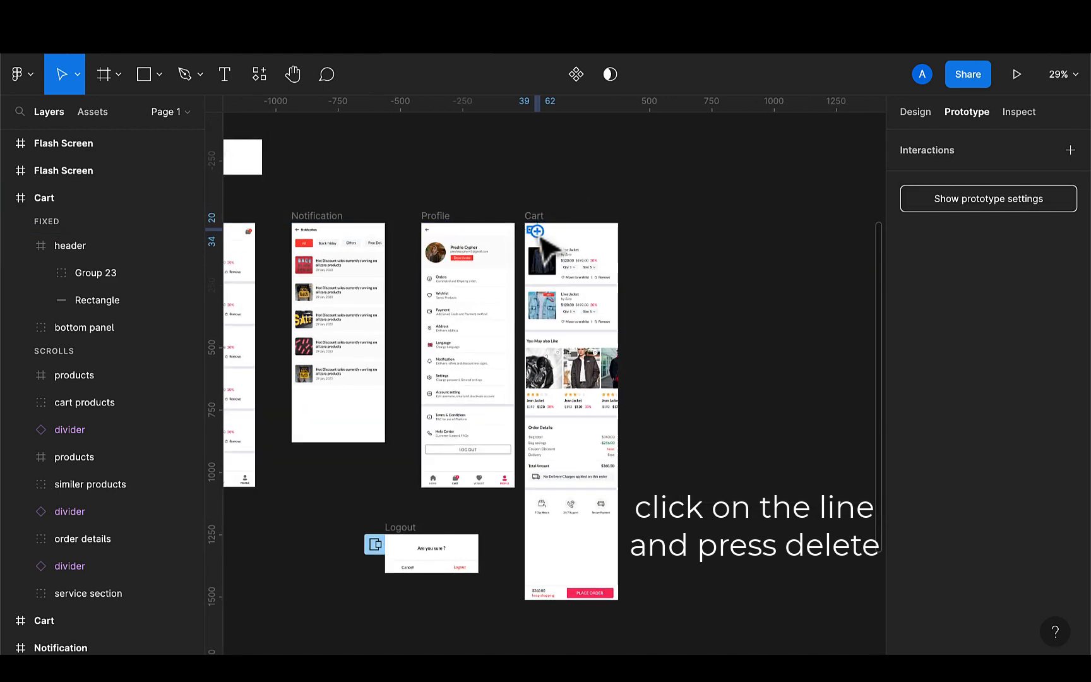
{"action": "scroll", "coordinate": [542, 239], "scroll_direction": "down", "scroll_amount": 5, "text": "ctrl"}
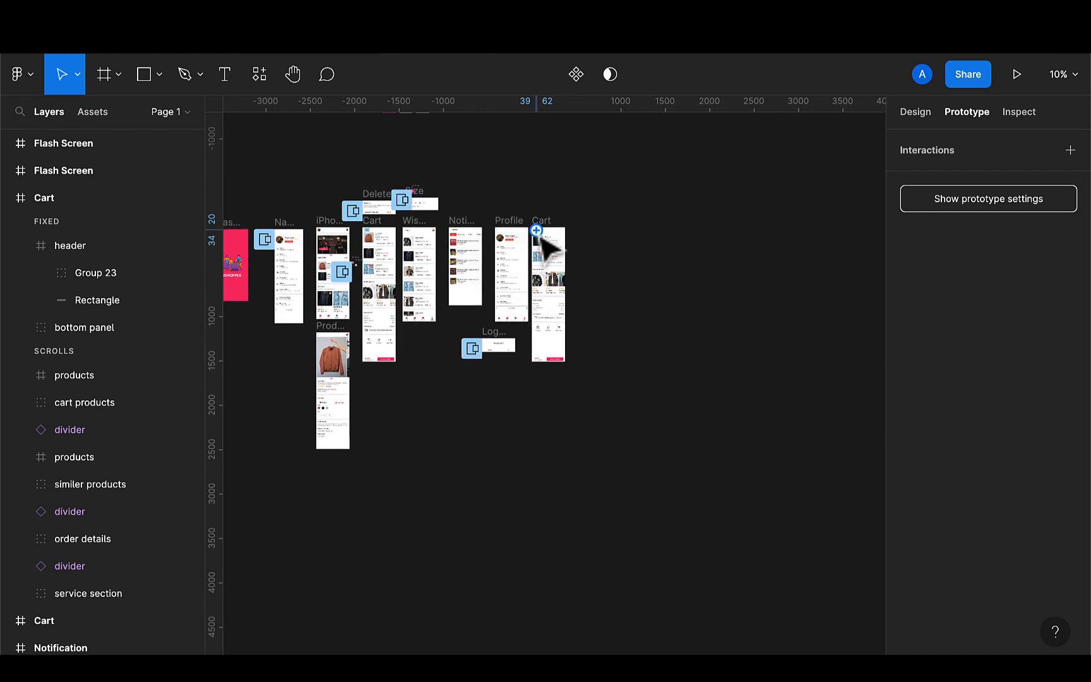
Link the second Cart frame's header to navigate to iPhone 13 mini - 1 on tap
{"action": "left_click_drag", "start_coordinate": [536, 230], "coordinate": [358, 261]}
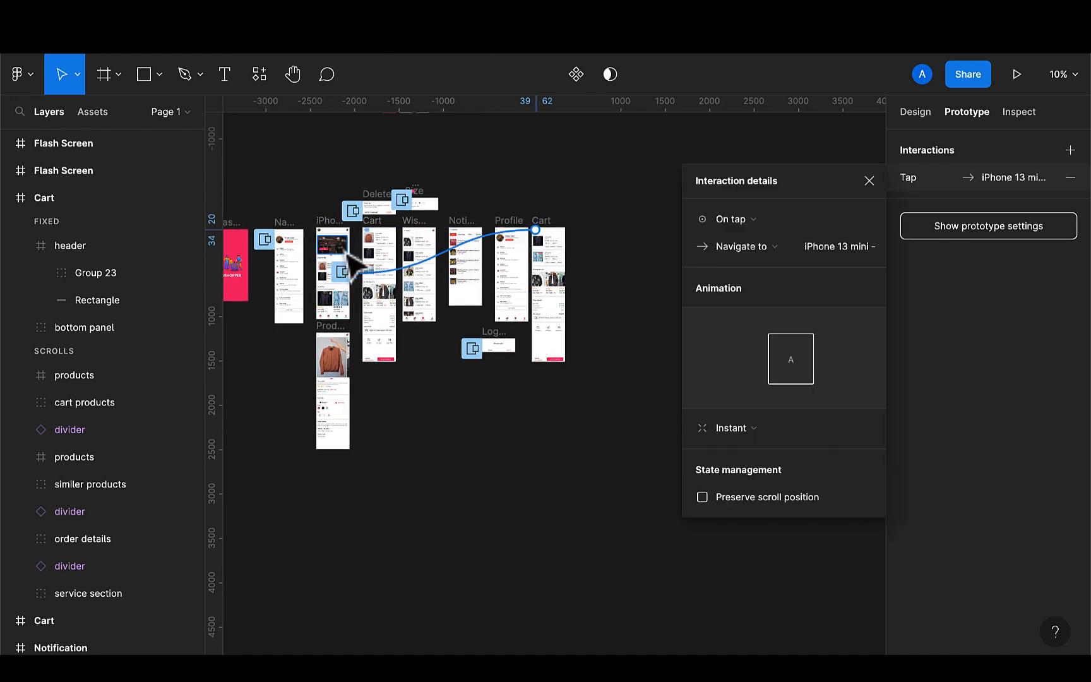
{"action": "scroll", "coordinate": [353, 263], "scroll_direction": "up", "scroll_amount": 5, "text": "ctrl"}
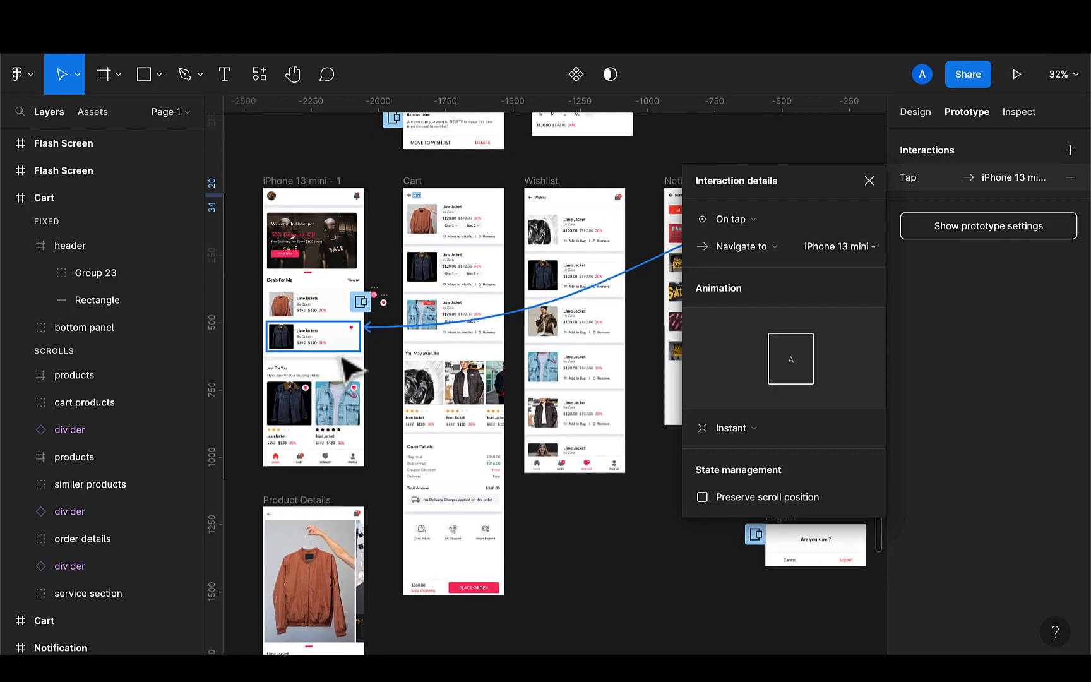
{"action": "left_click", "coordinate": [808, 157]}
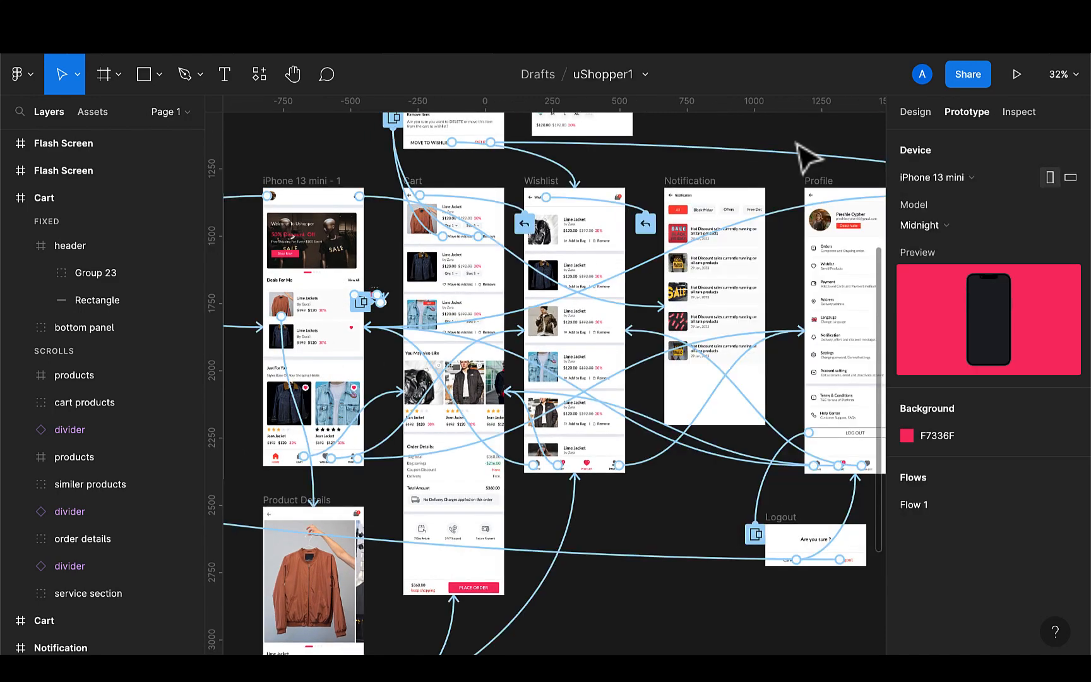
Present the prototype, open the cart and remove the first item through the delete dialog
{"action": "key", "text": "super+alt+Return"}
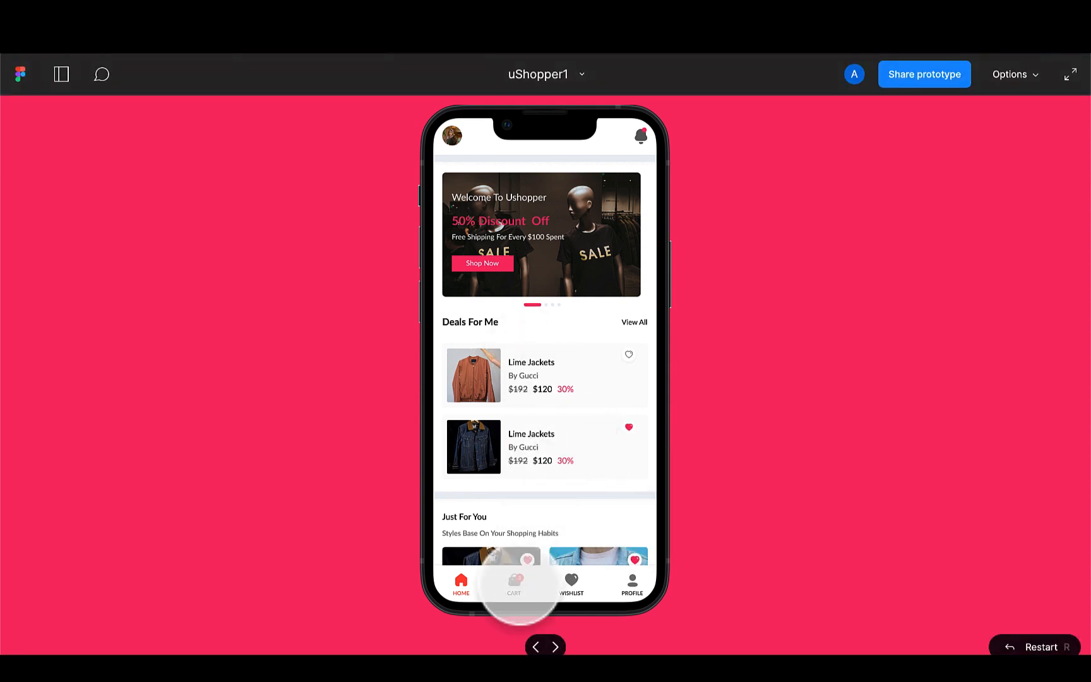
{"action": "left_click", "coordinate": [515, 591]}
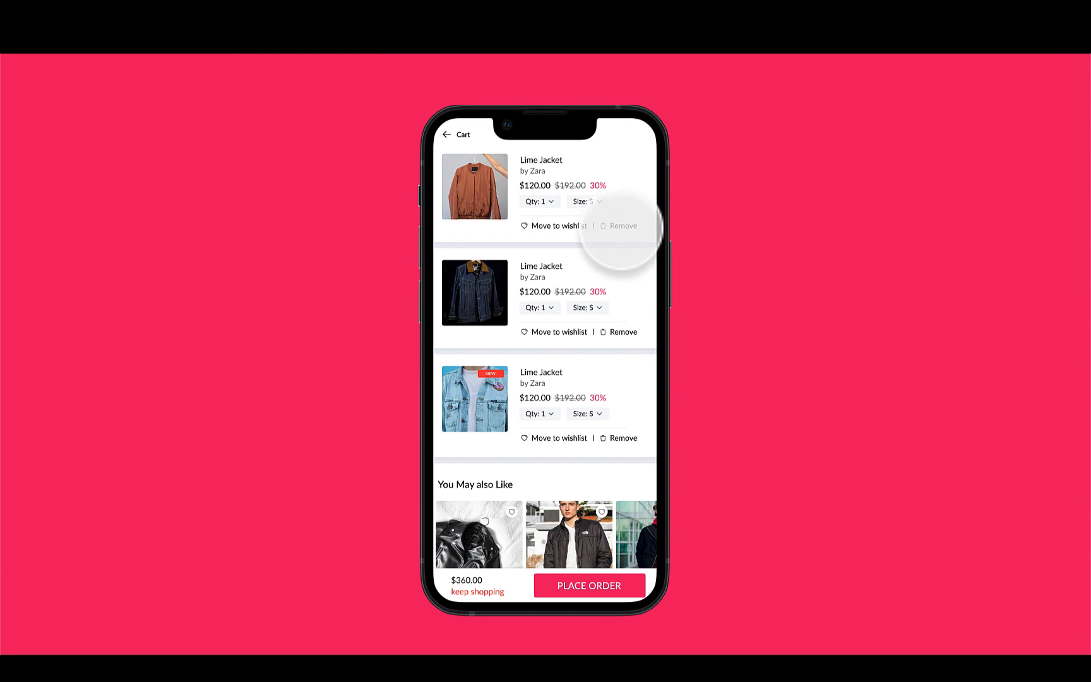
{"action": "left_click", "coordinate": [620, 226]}
{"action": "left_click", "coordinate": [609, 392]}
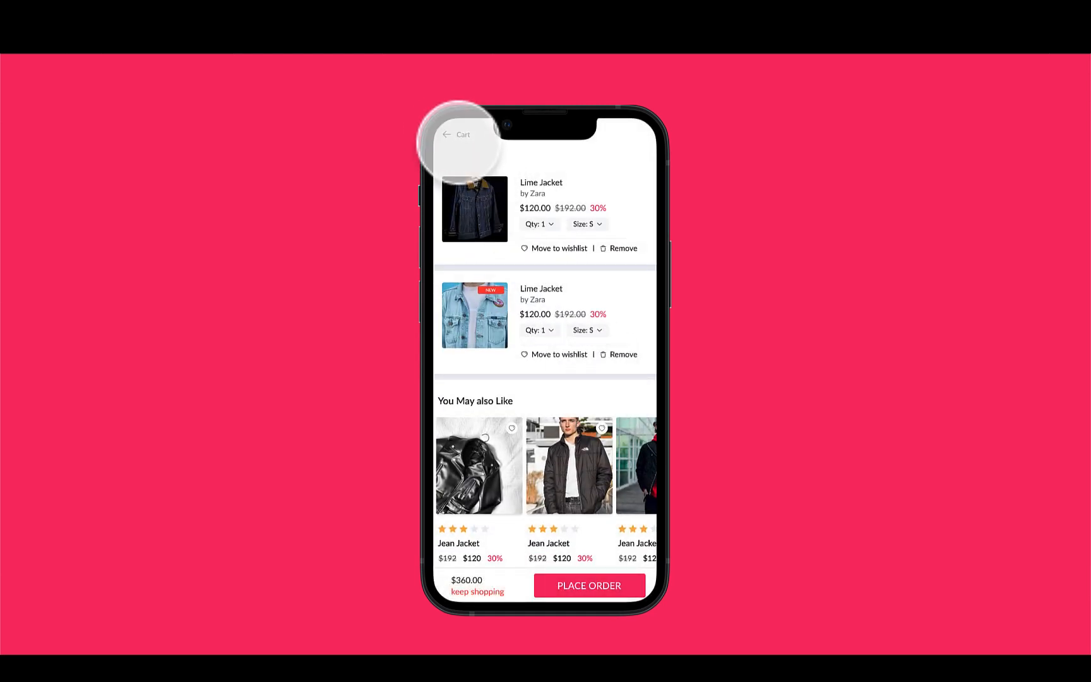
Use the cart's header back link to return to the home screen in the presentation
{"action": "double_click", "coordinate": [456, 135]}
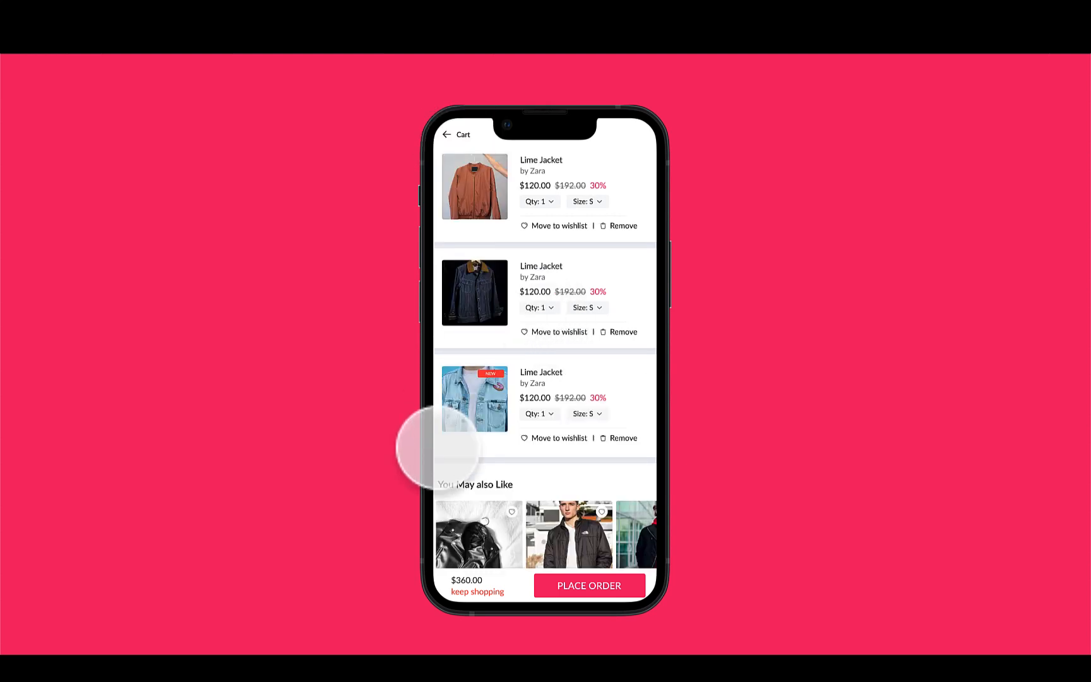
{"action": "triple_click", "coordinate": [453, 136]}
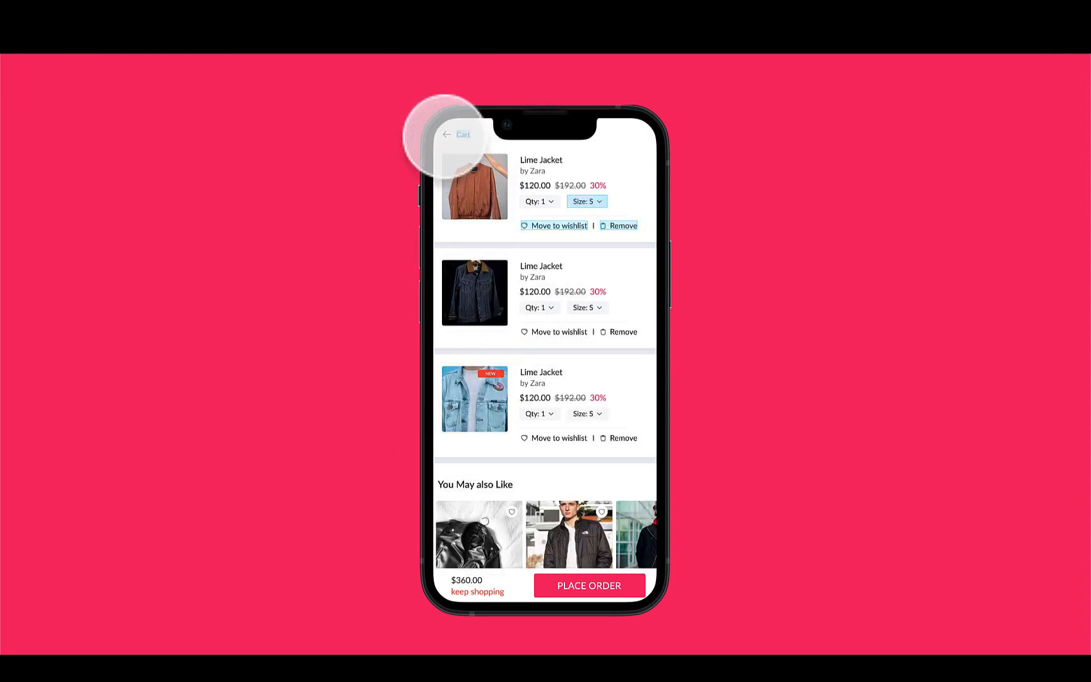
{"action": "left_click", "coordinate": [445, 130]}
{"action": "triple_click", "coordinate": [456, 134]}
{"action": "left_click", "coordinate": [461, 130]}
{"action": "left_click", "coordinate": [448, 134]}
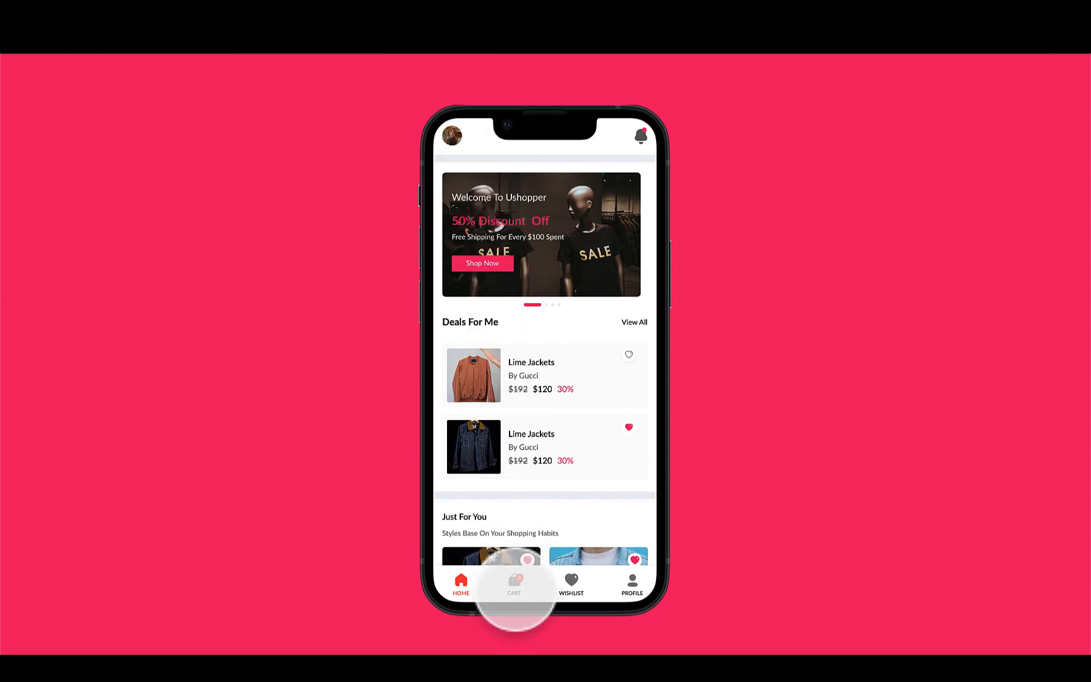
Open the first deal's product details, swipe through its image slider and add it to the bag
{"action": "left_click", "coordinate": [477, 379]}
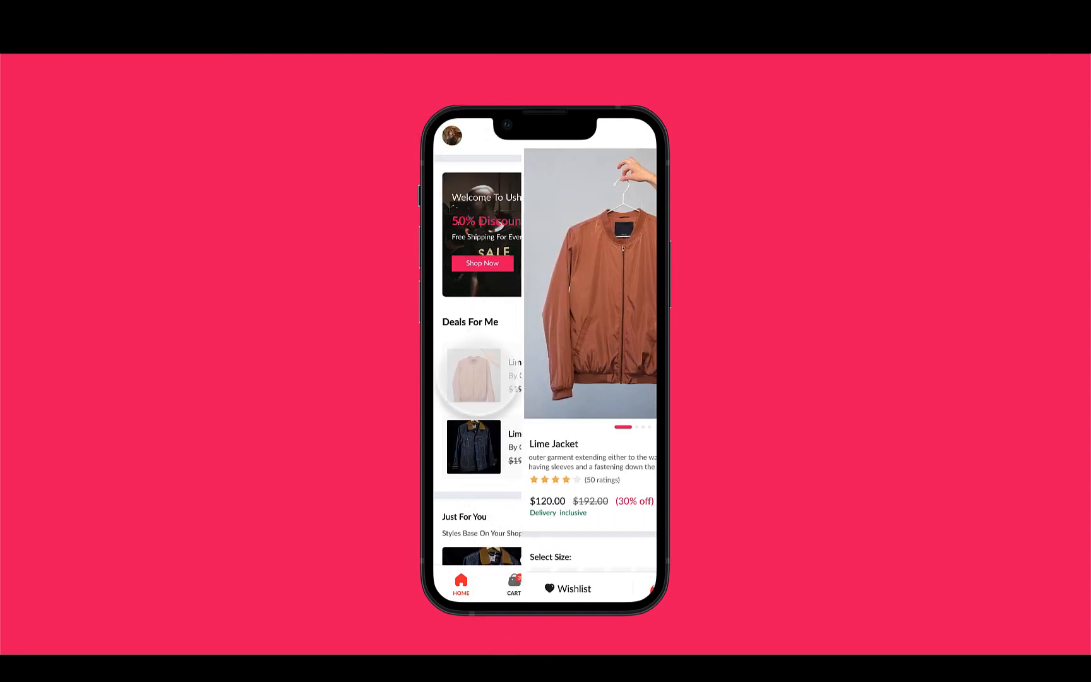
{"action": "left_click_drag", "start_coordinate": [504, 324], "coordinate": [395, 341]}
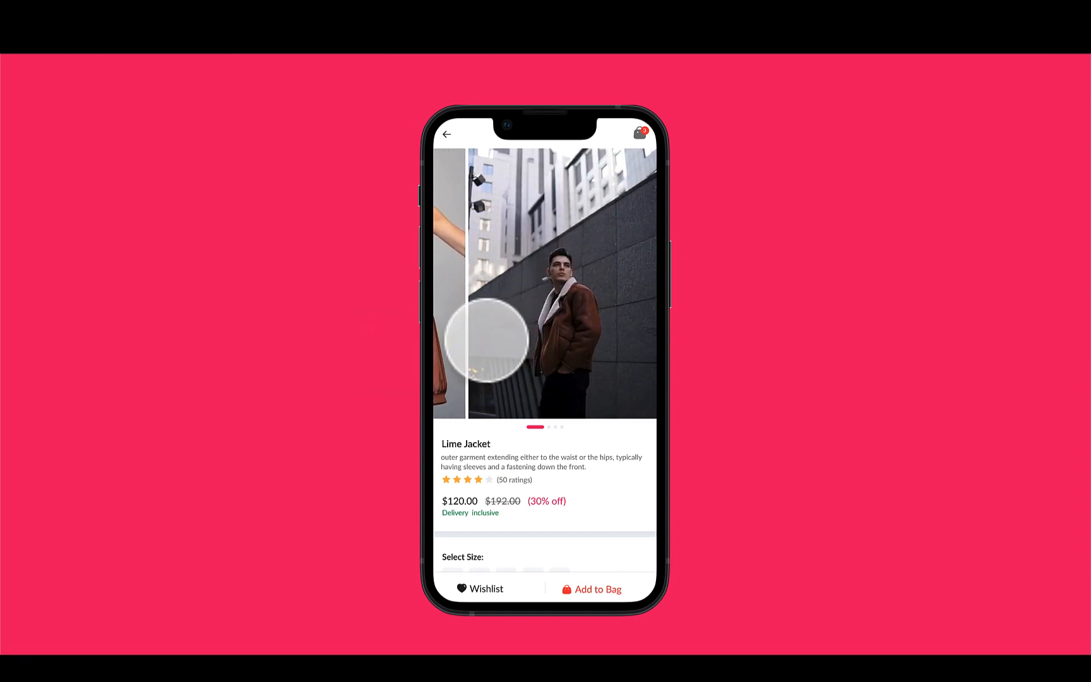
{"action": "left_click_drag", "start_coordinate": [480, 341], "coordinate": [665, 341]}
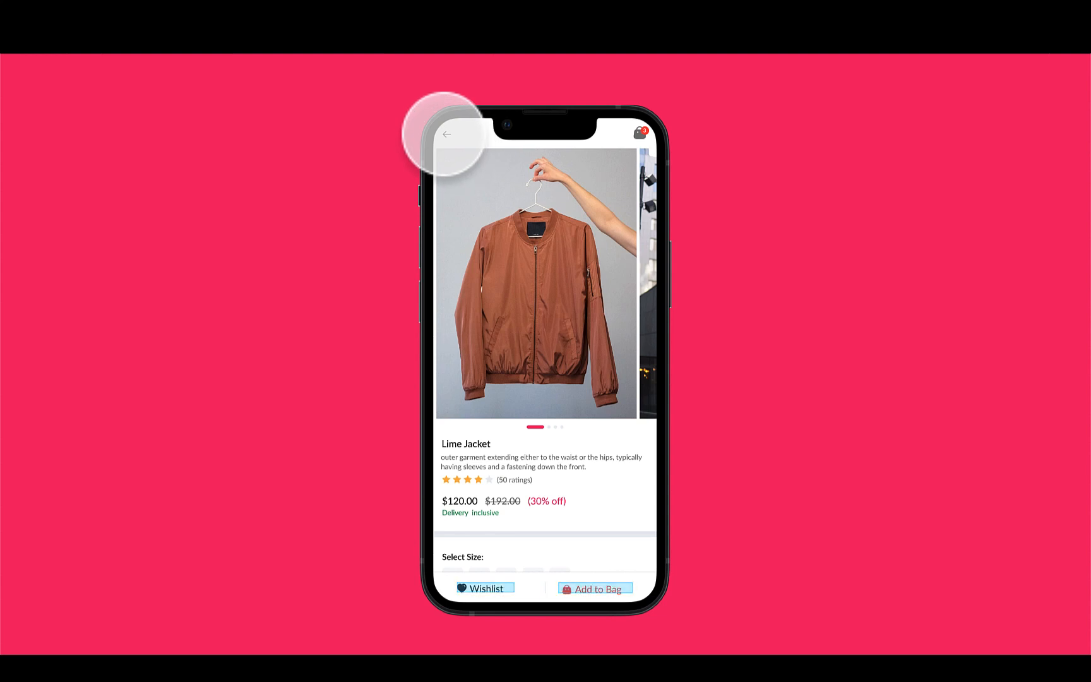
{"action": "left_click", "coordinate": [597, 592]}
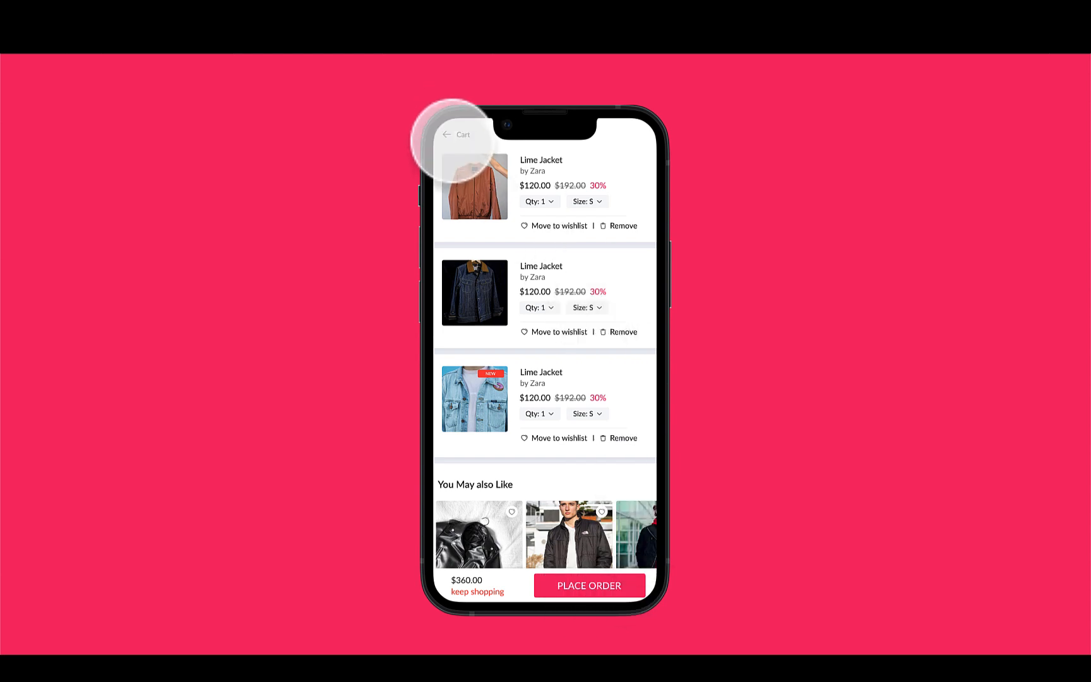
Test the back links between the cart, product details and wishlist screens in the presentation
{"action": "left_click", "coordinate": [453, 140]}
{"action": "left_click", "coordinate": [452, 133]}
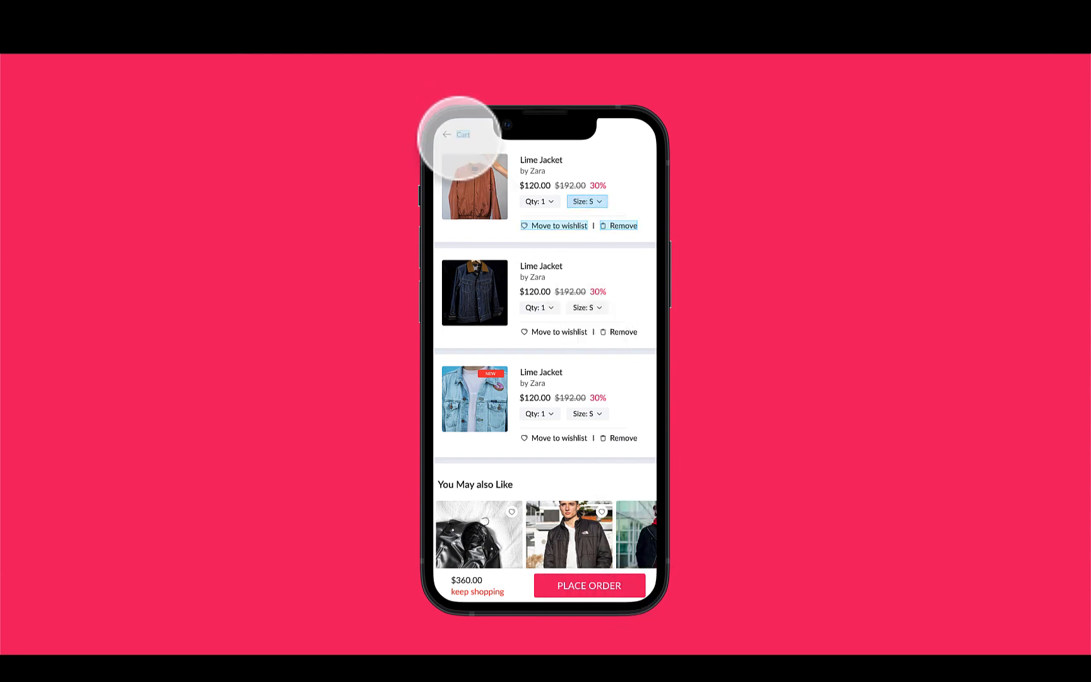
{"action": "left_click", "coordinate": [460, 134]}
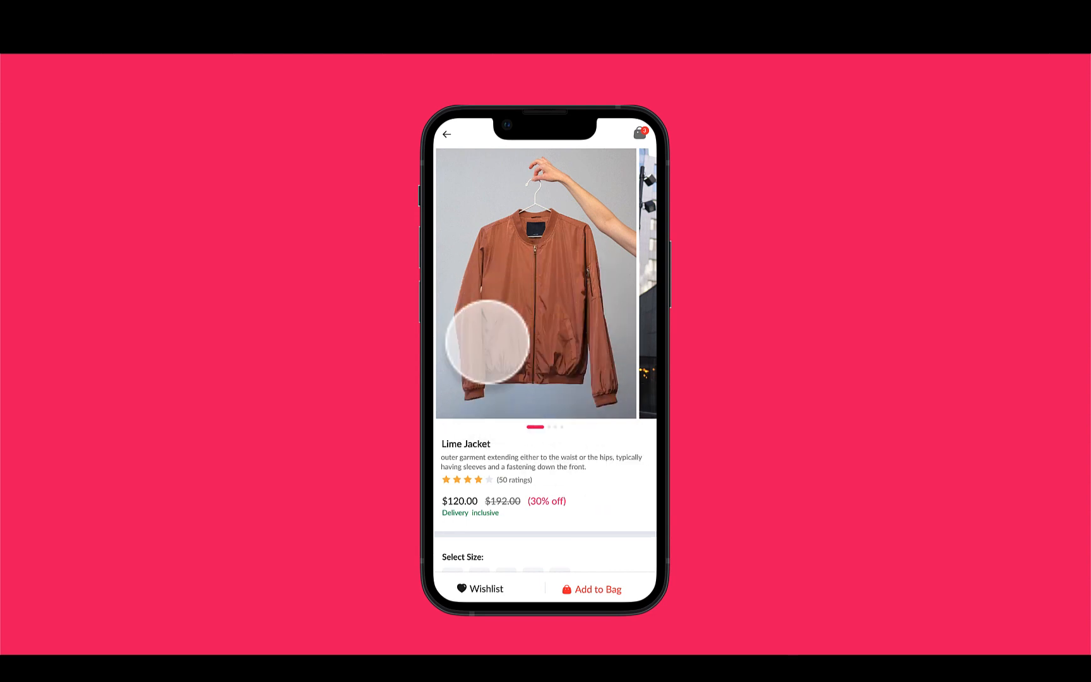
{"action": "left_click", "coordinate": [480, 591]}
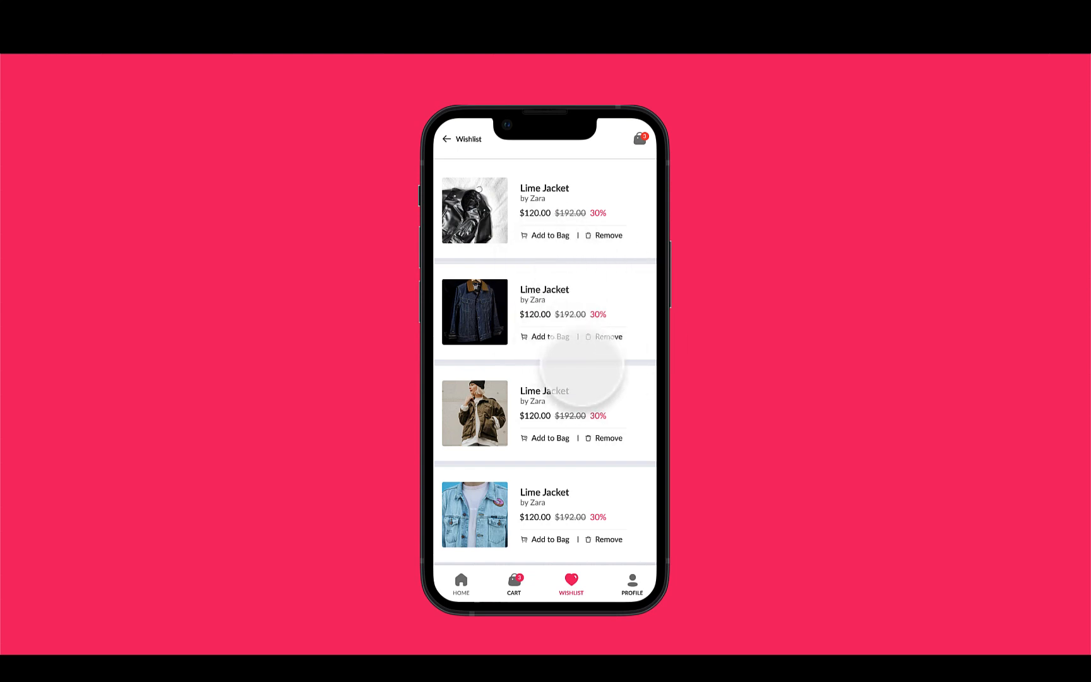
{"action": "left_click", "coordinate": [447, 139]}
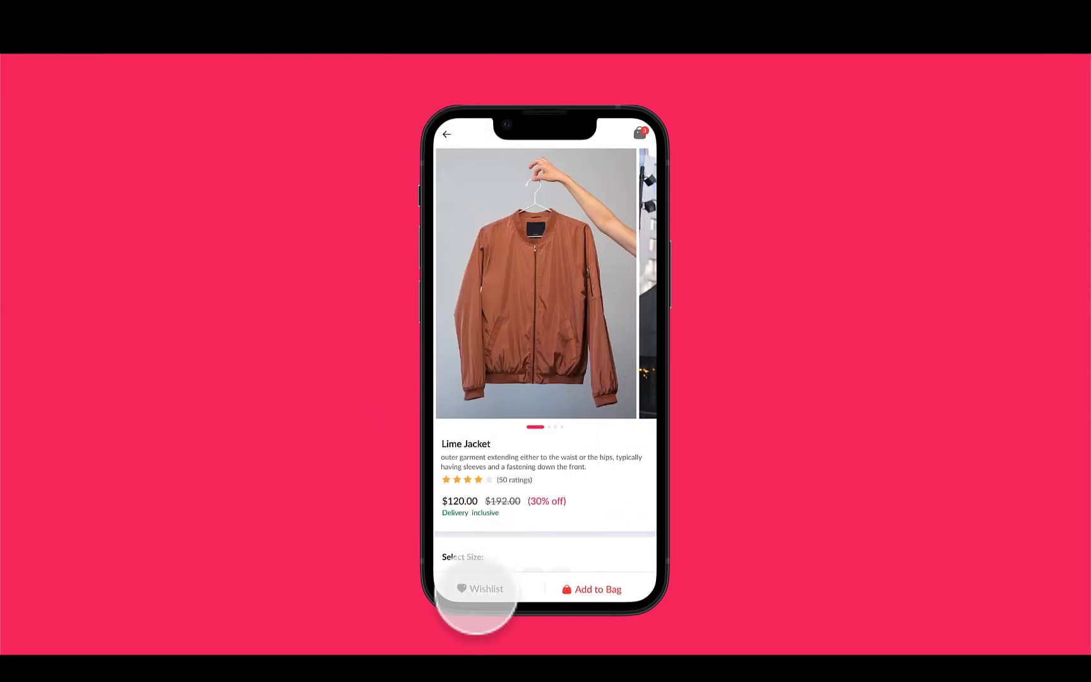
{"action": "left_click", "coordinate": [478, 589]}
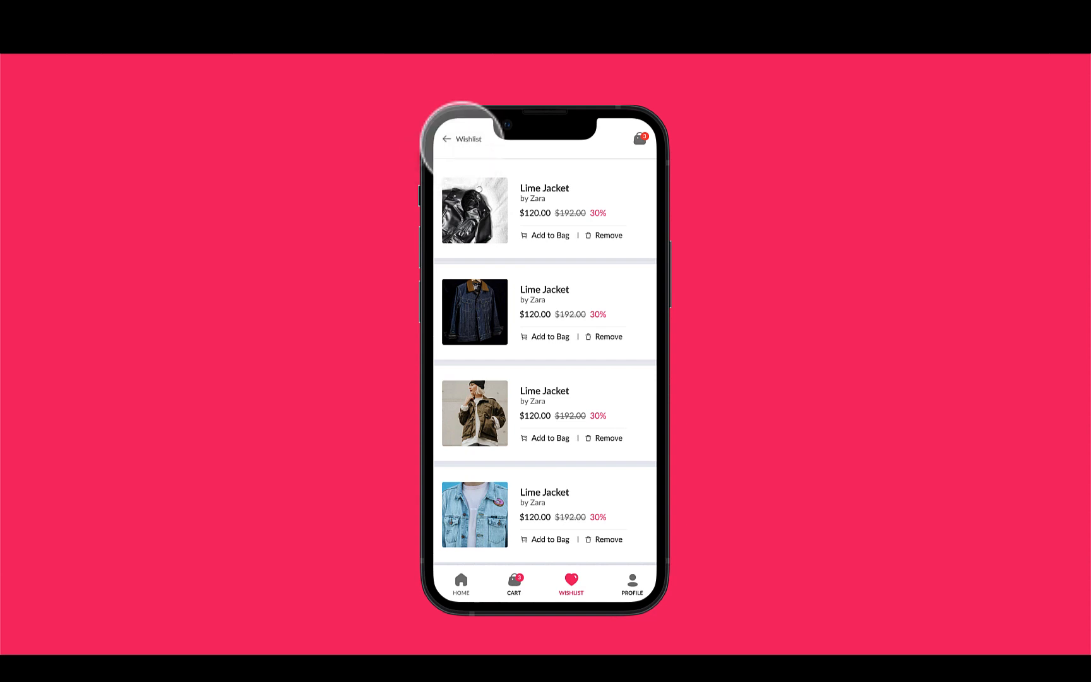
{"action": "left_click", "coordinate": [459, 137]}
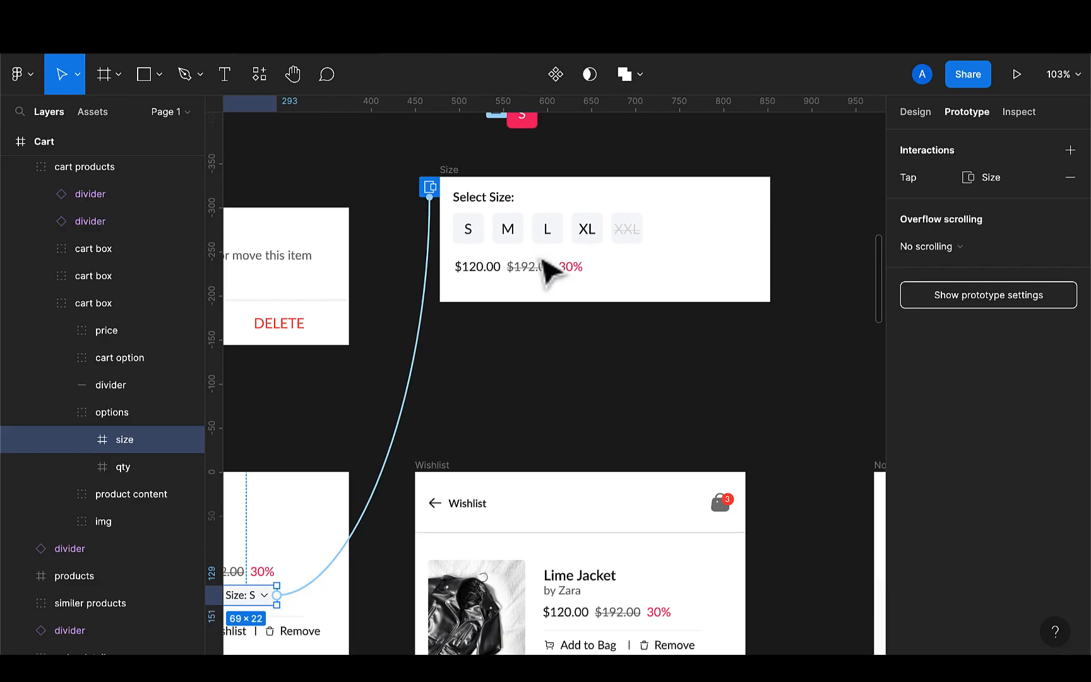
Set the Product Details header's left arrow to go Back on tap
{"action": "scroll", "coordinate": [506, 414], "scroll_direction": "left", "scroll_amount": 5}
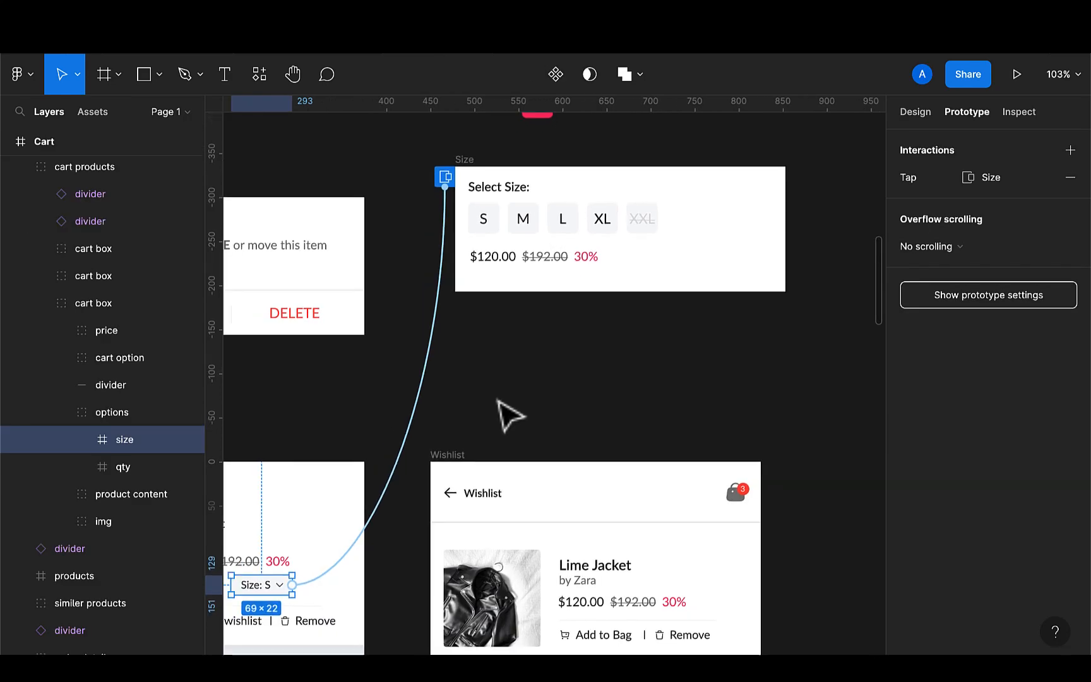
{"action": "scroll", "coordinate": [473, 468], "scroll_direction": "down", "scroll_amount": 5, "text": "ctrl"}
{"action": "scroll", "coordinate": [475, 468], "scroll_direction": "left", "scroll_amount": 5}
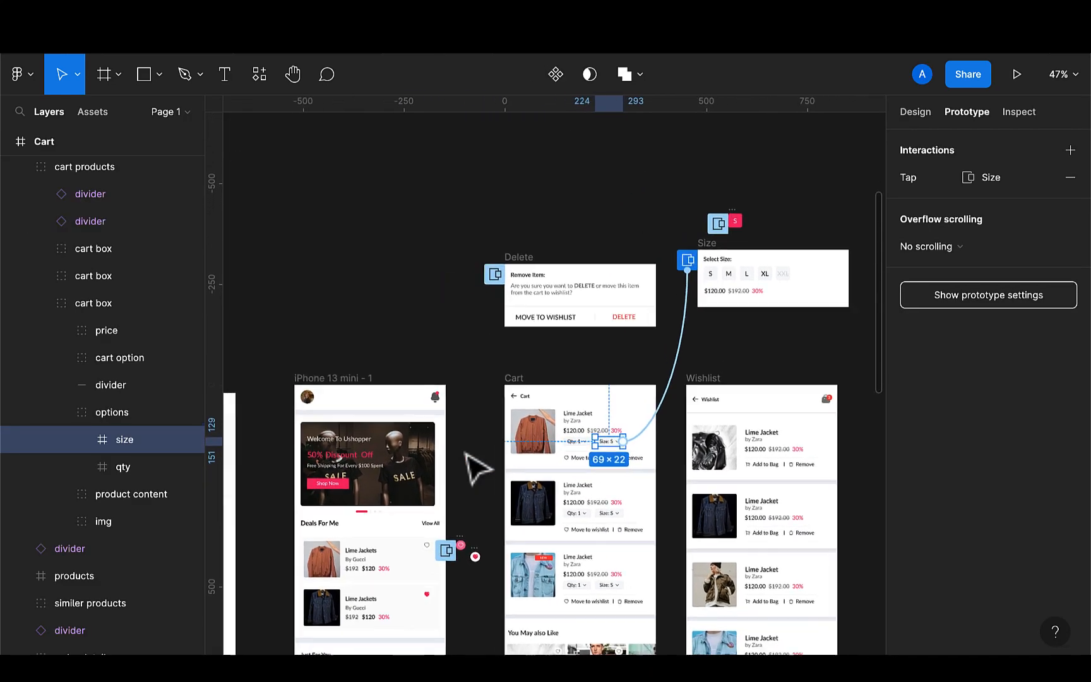
{"action": "scroll", "coordinate": [556, 442], "scroll_direction": "down", "scroll_amount": 10}
{"action": "scroll", "coordinate": [555, 442], "scroll_direction": "left", "scroll_amount": 3}
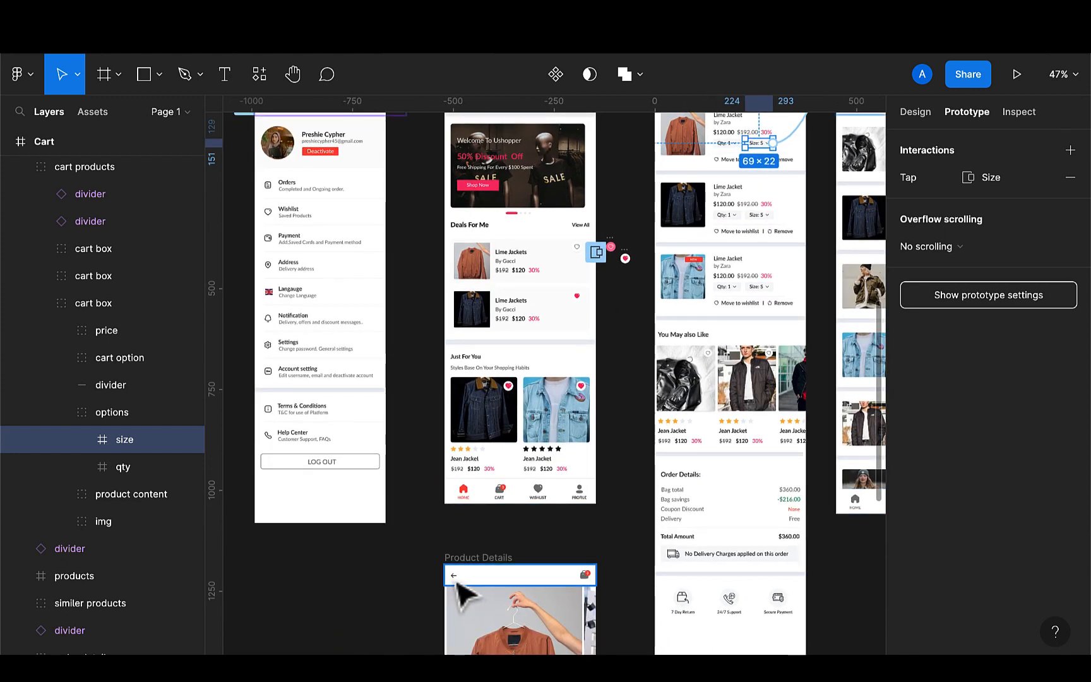
{"action": "left_click", "coordinate": [457, 581]}
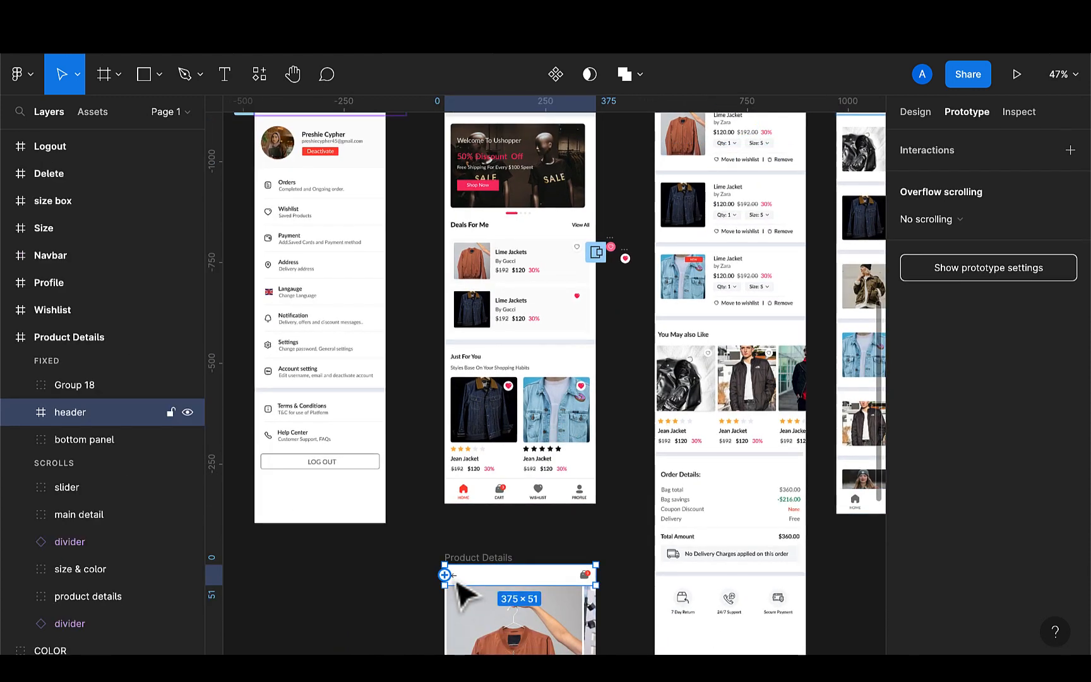
{"action": "scroll", "coordinate": [459, 584], "scroll_direction": "up", "scroll_amount": 4, "text": "ctrl"}
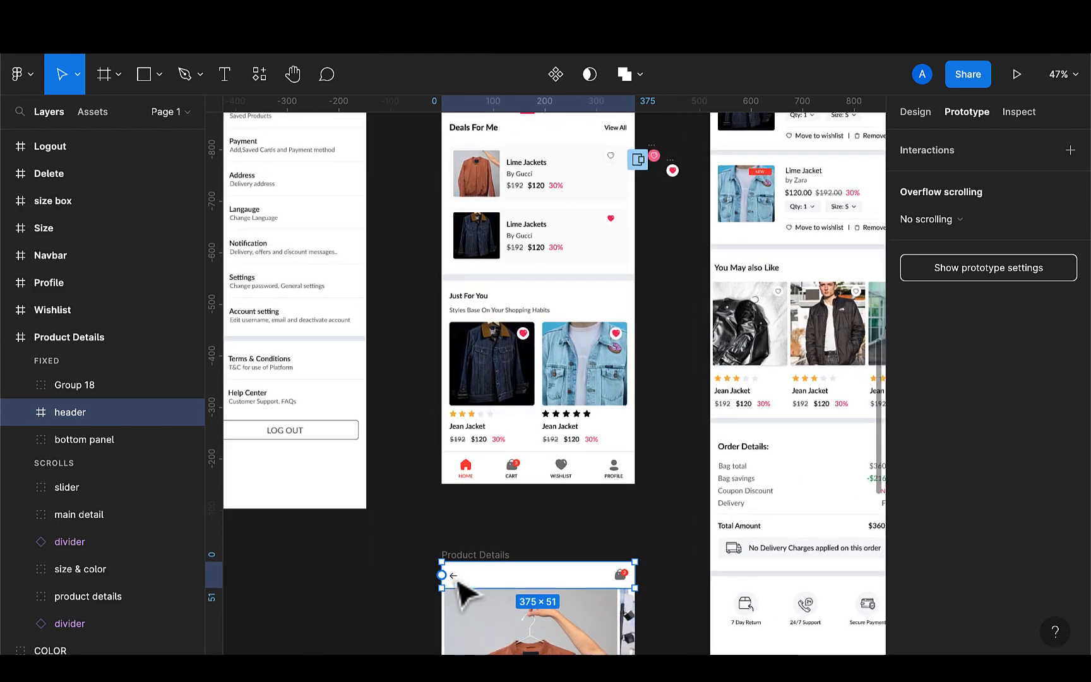
{"action": "left_click", "coordinate": [456, 581]}
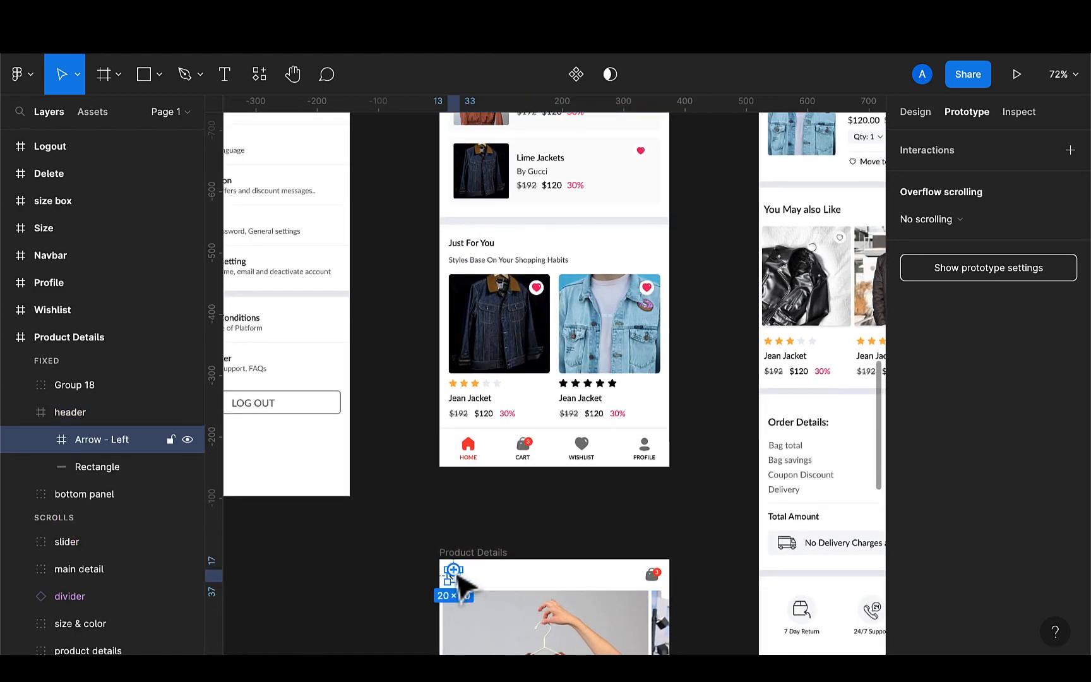
{"action": "left_click_drag", "start_coordinate": [447, 488], "coordinate": [466, 466]}
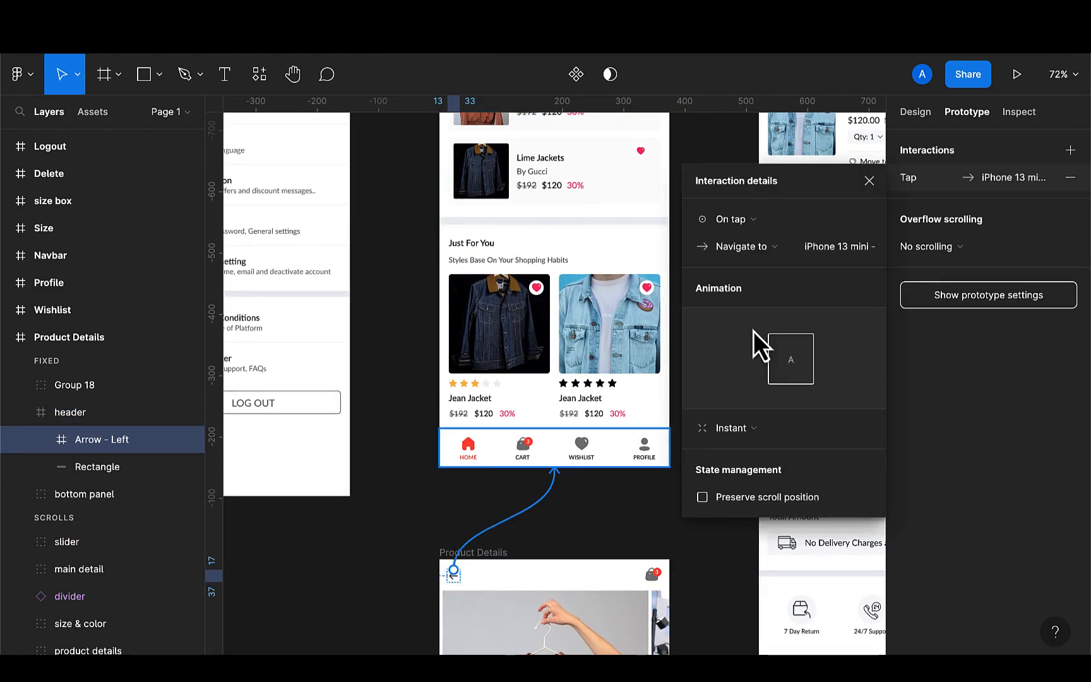
{"action": "left_click", "coordinate": [781, 245]}
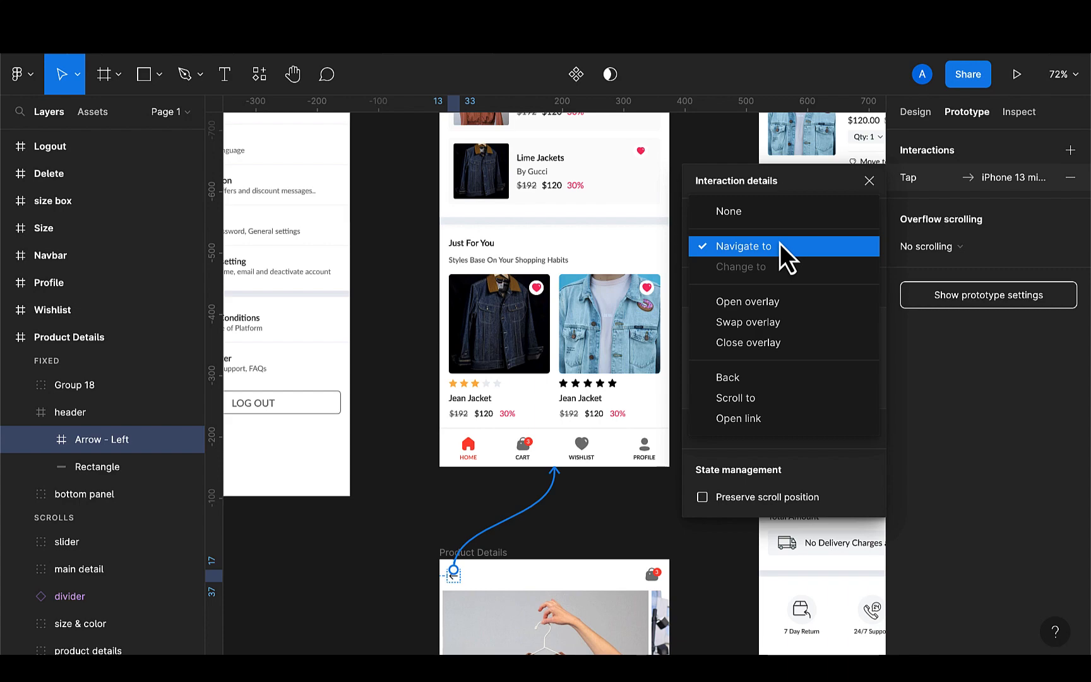
{"action": "left_click", "coordinate": [737, 377]}
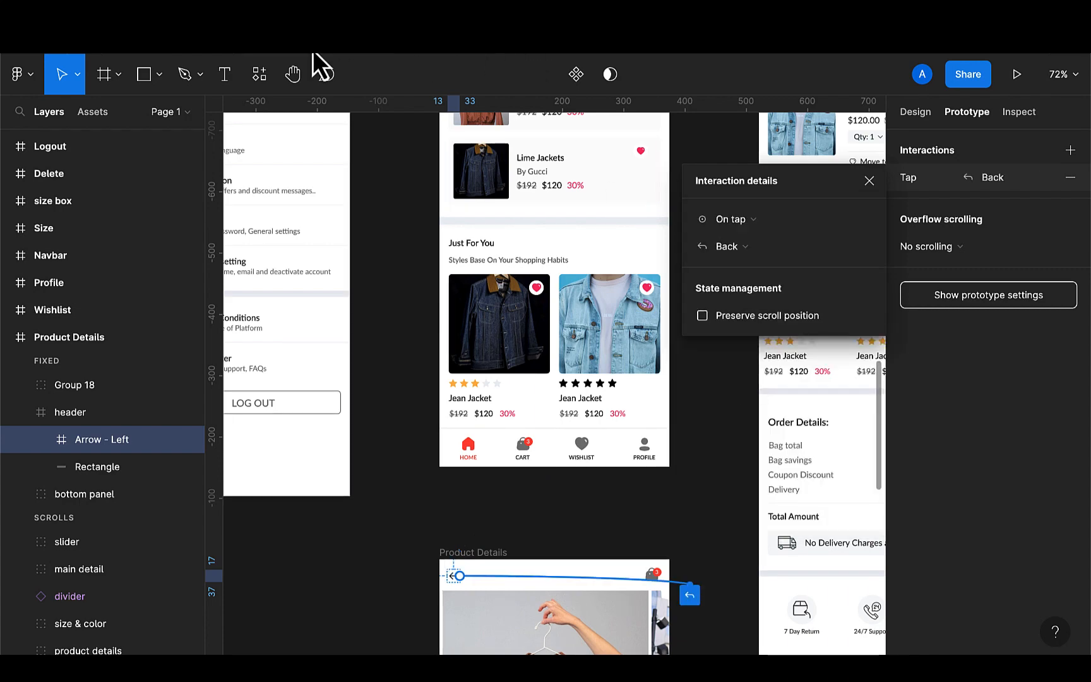
Present the prototype and test the navbar tabs and the avatar's slide-in menu, then leave the presentation
{"action": "key", "text": "super+alt+Return"}
{"action": "left_click", "coordinate": [446, 135]}
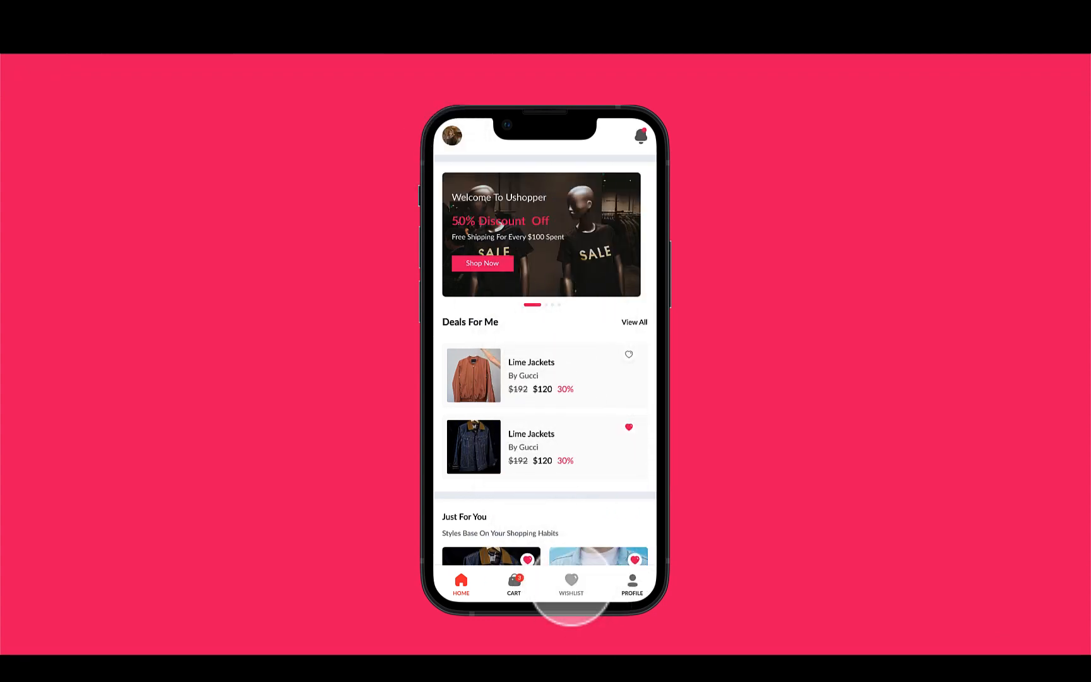
{"action": "left_click", "coordinate": [571, 588]}
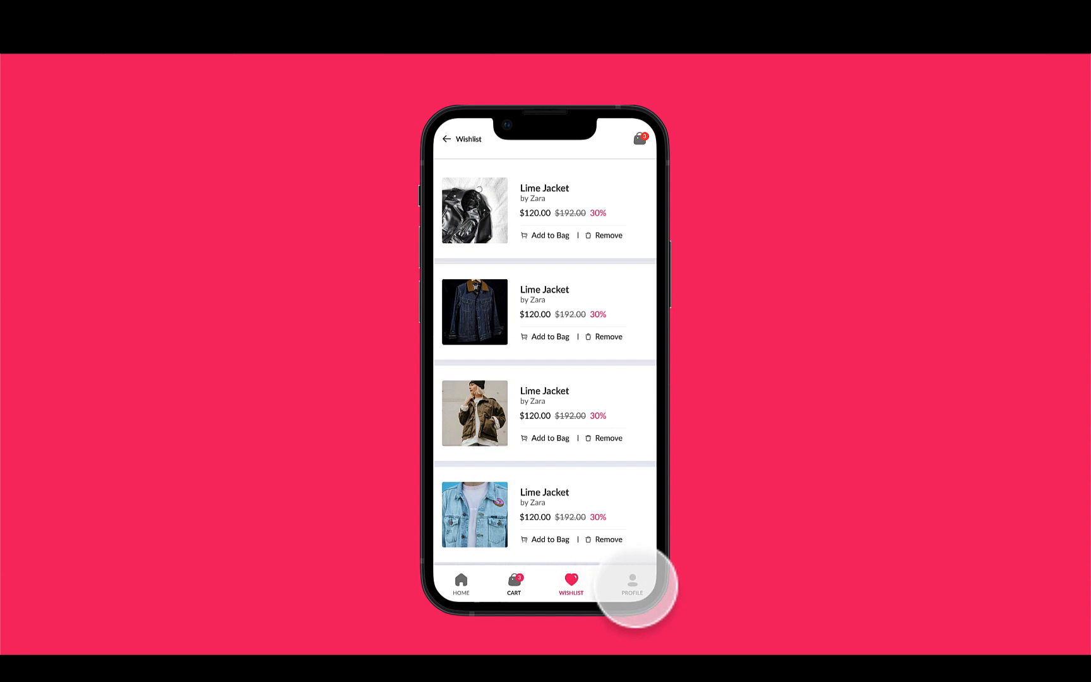
{"action": "left_click", "coordinate": [633, 585]}
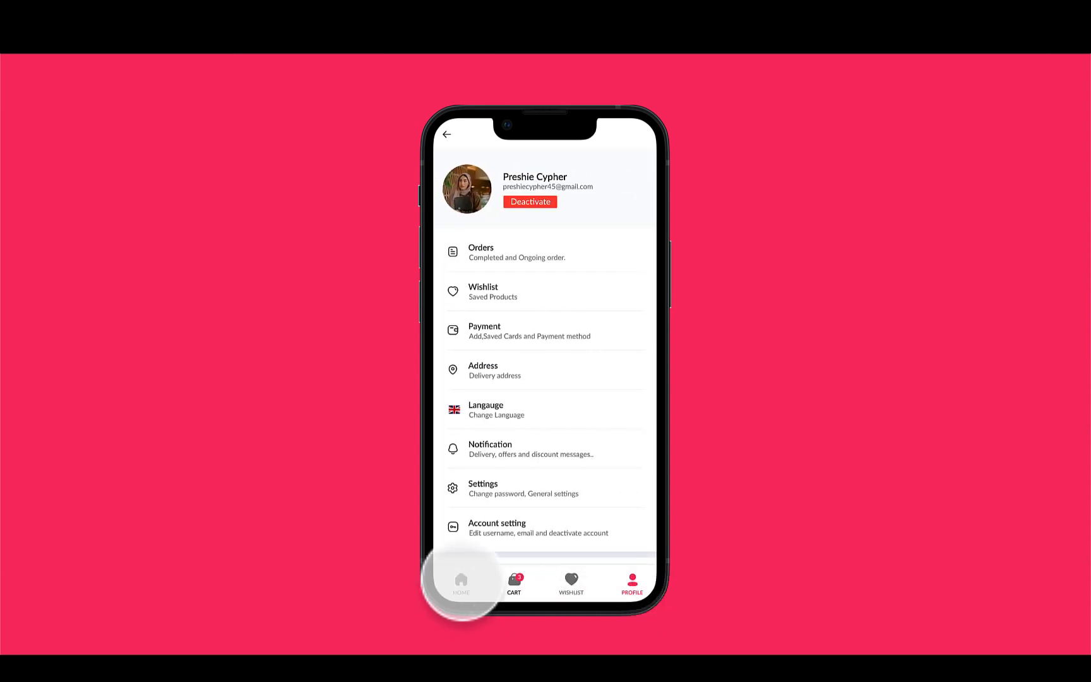
{"action": "left_click", "coordinate": [461, 584]}
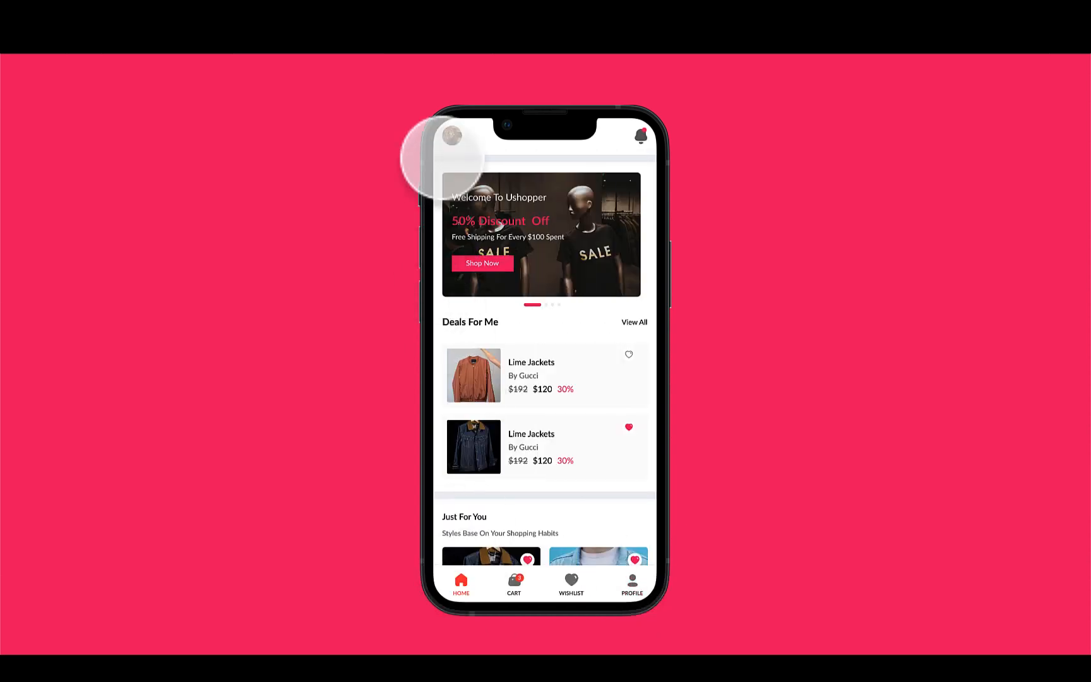
{"action": "left_click", "coordinate": [452, 136]}
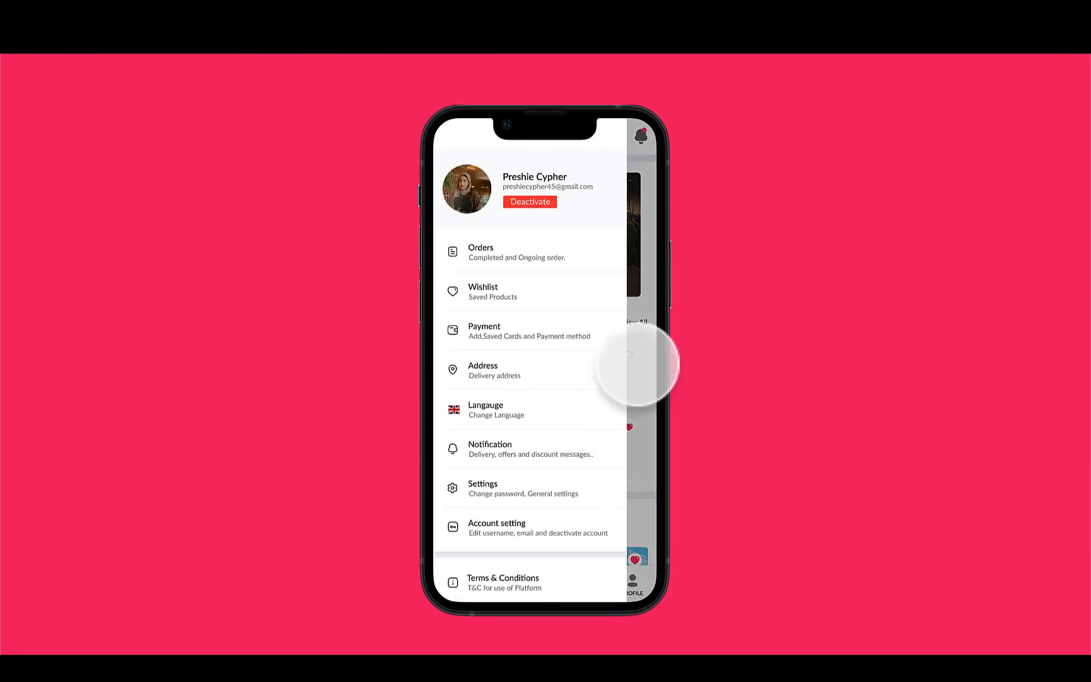
{"action": "left_click", "coordinate": [648, 354]}
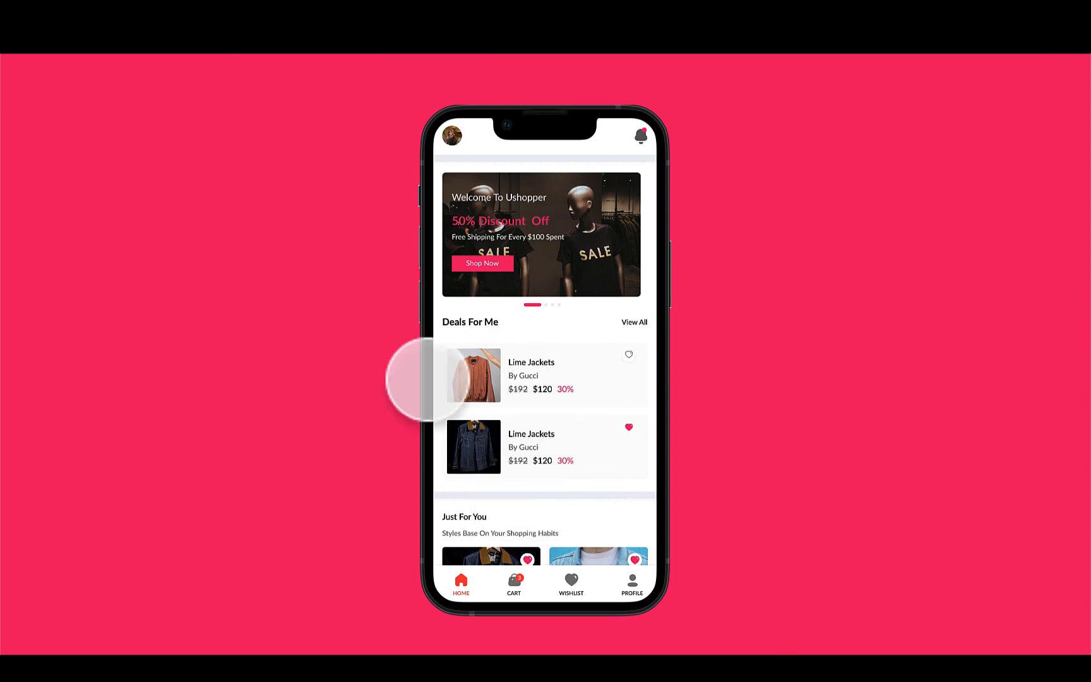
{"action": "mouse_move", "coordinate": [159, 55]}
{"action": "left_click", "coordinate": [434, 50]}
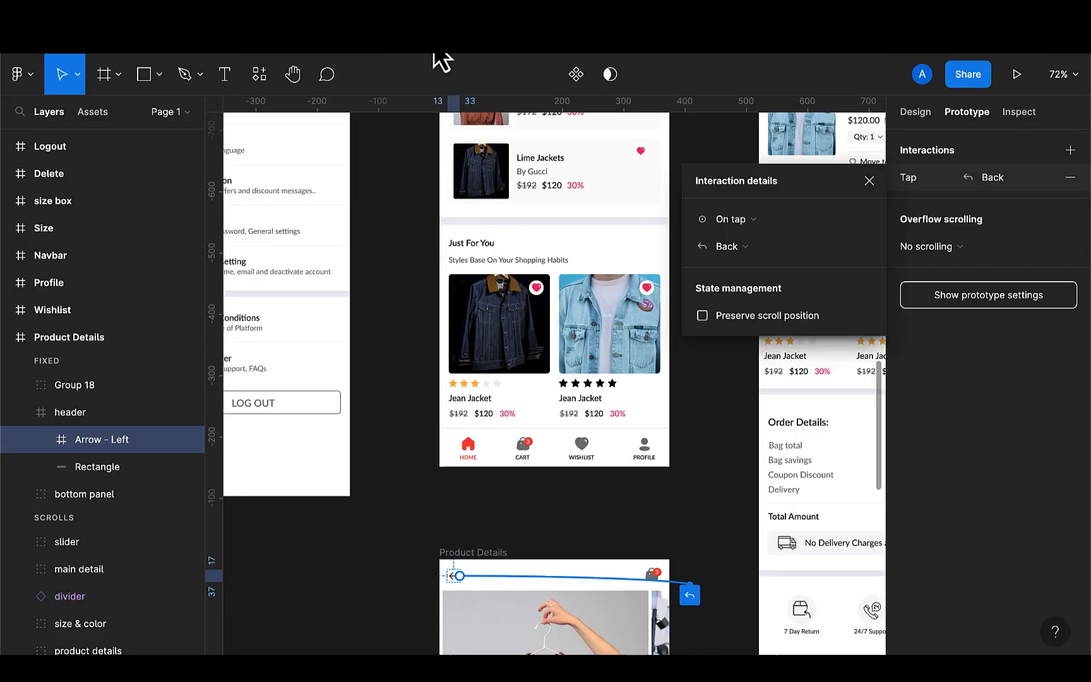
{"action": "scroll", "coordinate": [557, 383], "scroll_direction": "down", "scroll_amount": 10}
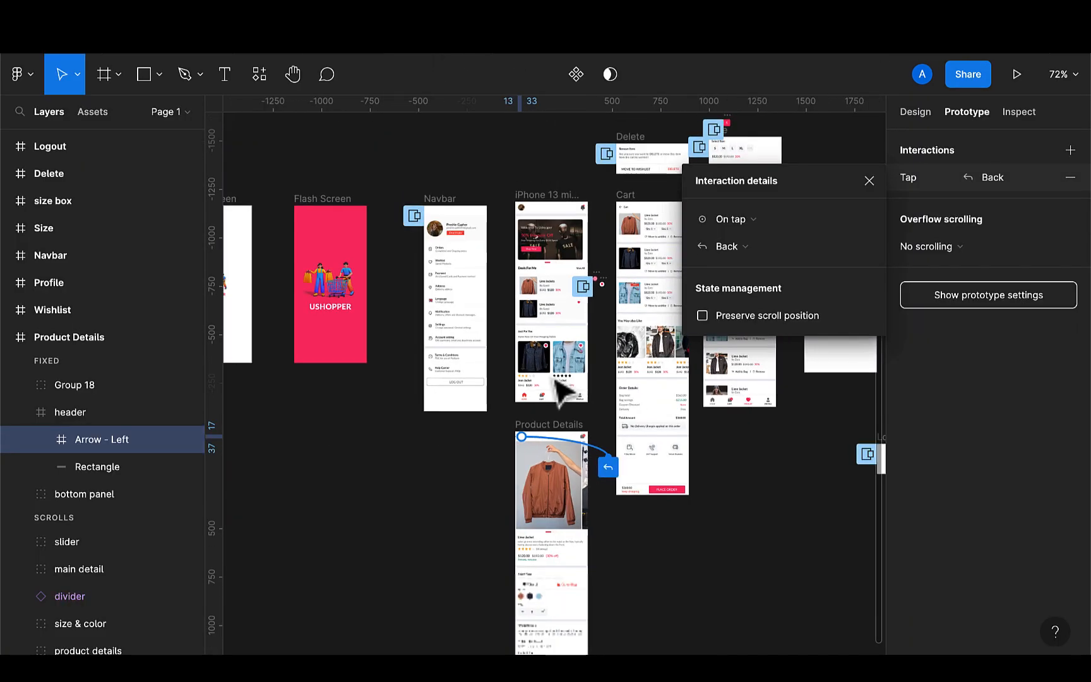
{"action": "left_click", "coordinate": [413, 505]}
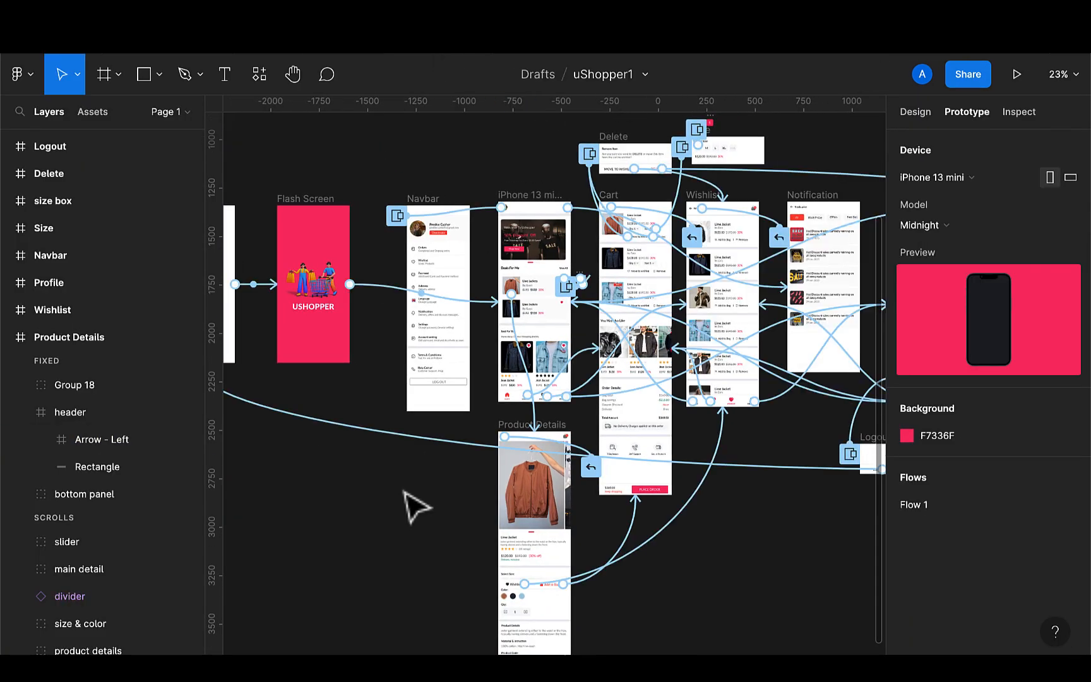
{"action": "scroll", "coordinate": [406, 496], "scroll_direction": "down", "scroll_amount": 5}
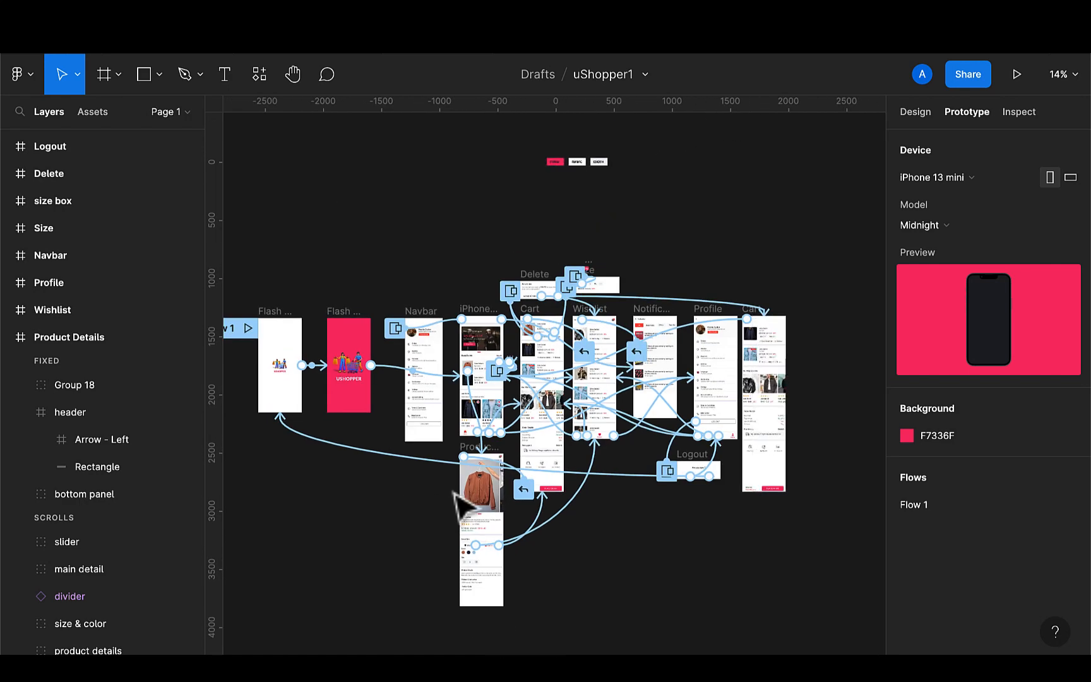
{"action": "scroll", "coordinate": [571, 485], "scroll_direction": "left", "scroll_amount": 3}
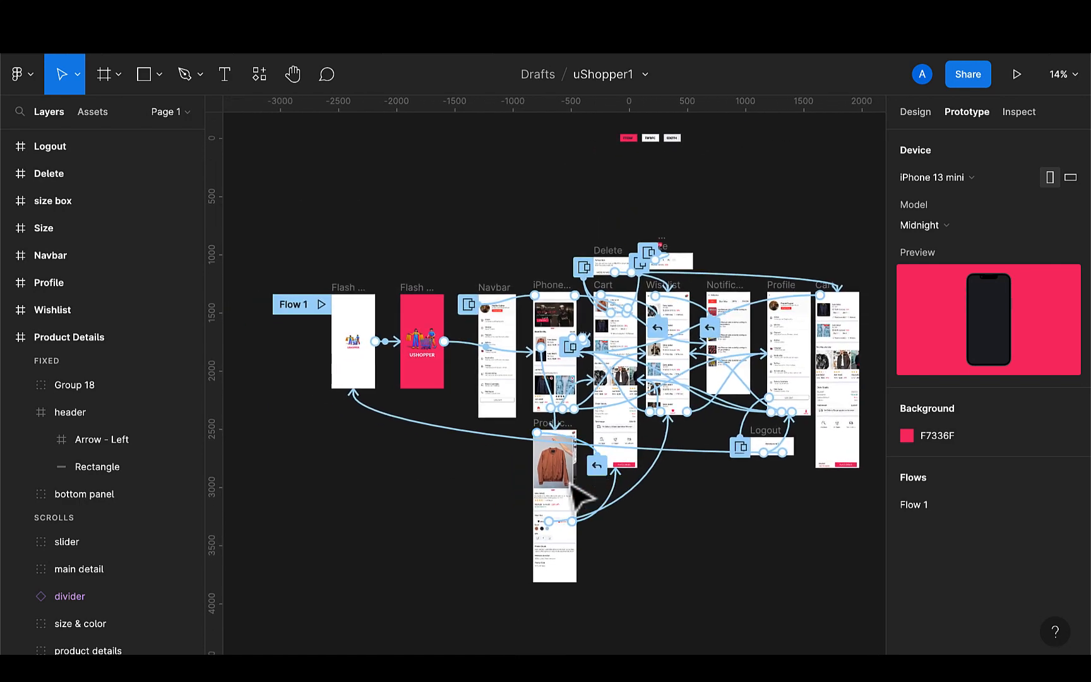
{"action": "scroll", "coordinate": [572, 485], "scroll_direction": "right", "scroll_amount": 2}
{"action": "scroll", "coordinate": [525, 320], "scroll_direction": "up", "scroll_amount": 5}
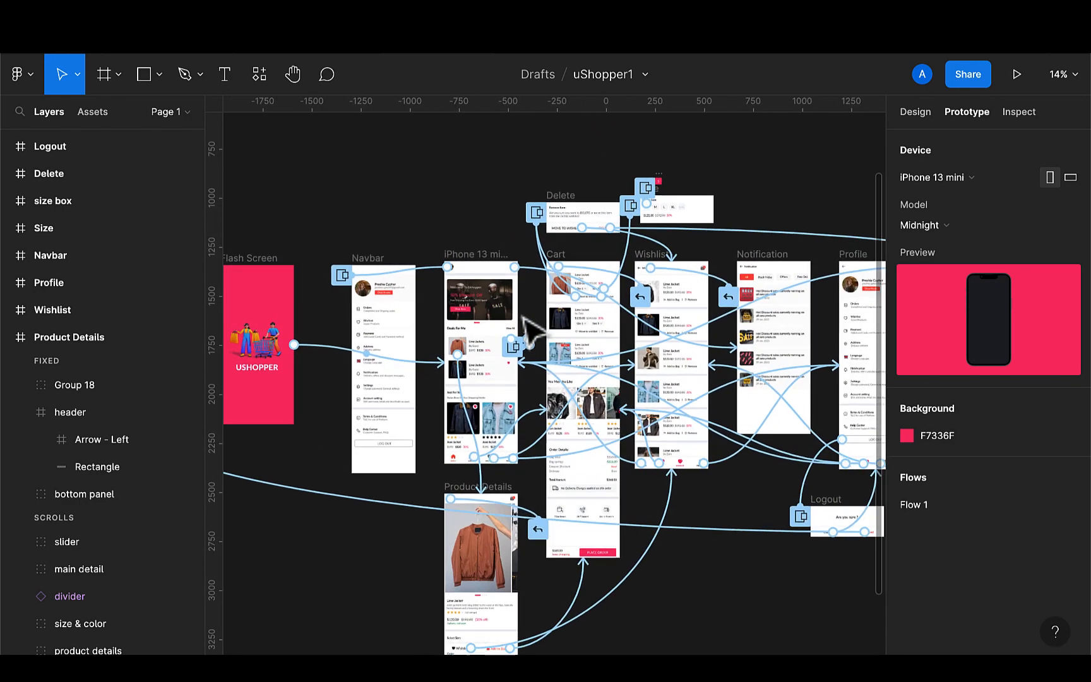